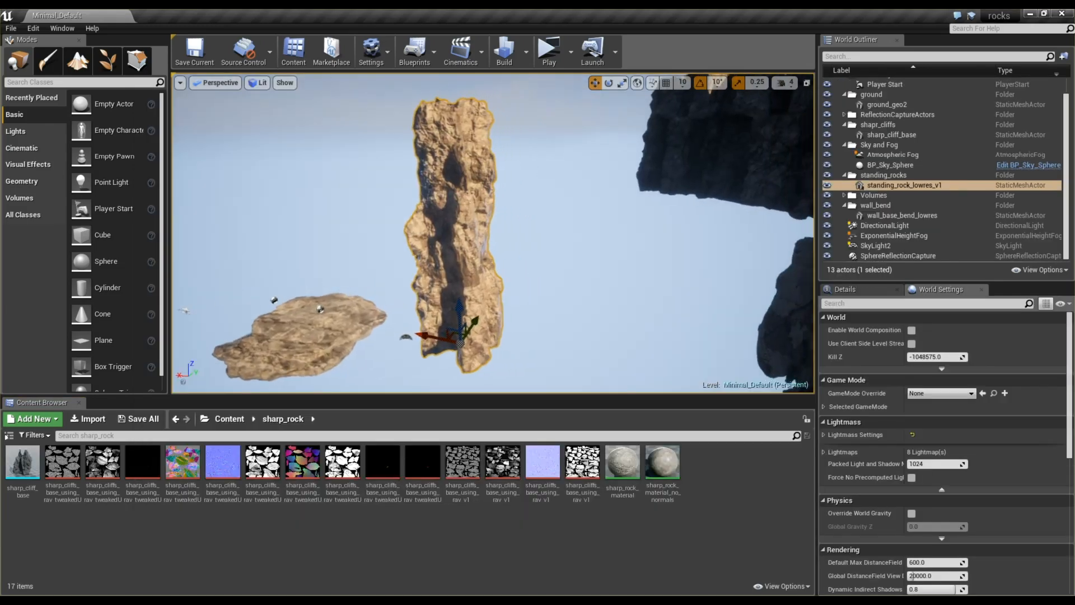
# Examine the standing rock and the surrounding cliffs in the level viewport from several distances and angles
pyautogui.moveTo(487, 266); pyautogui.dragTo(460, 241, button='right')
pyautogui.moveTo(404, 217); pyautogui.dragTo(431, 224, button='right')
pyautogui.moveTo(492, 255)
pyautogui.mouseDown(button='right')
pyautogui.moveTo(403, 252)
pyautogui.moveTo(492, 256)
pyautogui.mouseUp(button='right')
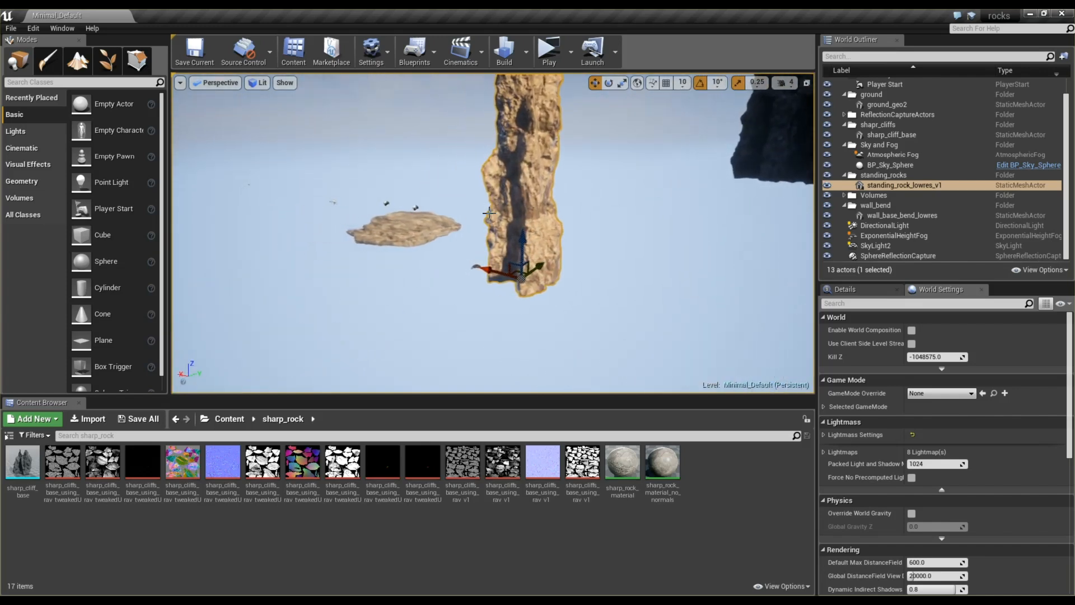
pyautogui.moveTo(570, 233); pyautogui.dragTo(615, 174, button='right')
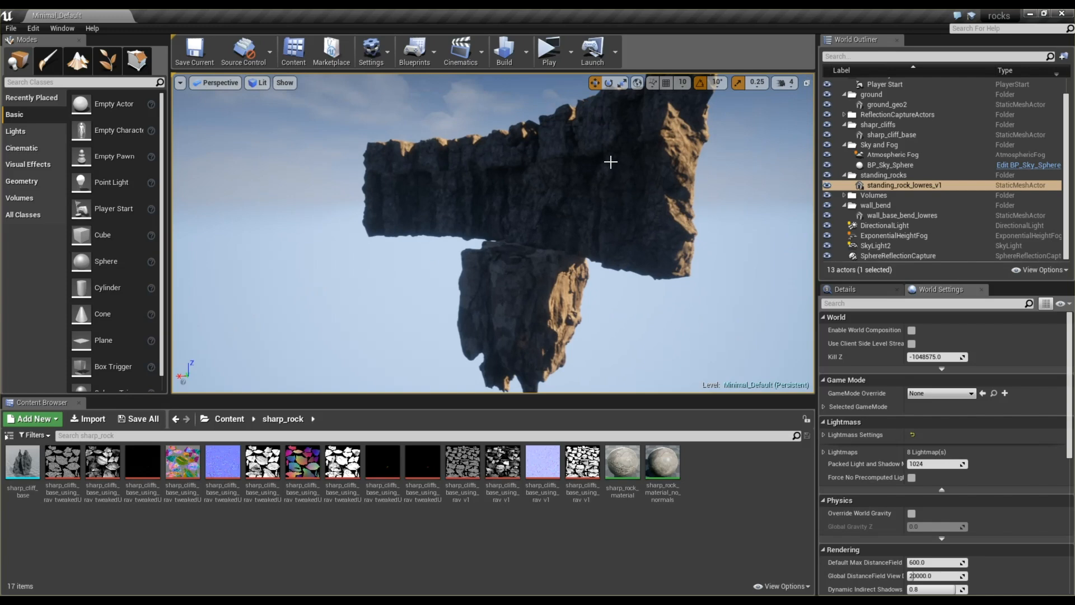
pyautogui.moveTo(531, 187); pyautogui.dragTo(459, 224, button='right')
pyautogui.moveTo(501, 179); pyautogui.dragTo(501, 180, button='right')
pyautogui.moveTo(499, 231); pyautogui.dragTo(493, 205, button='right')
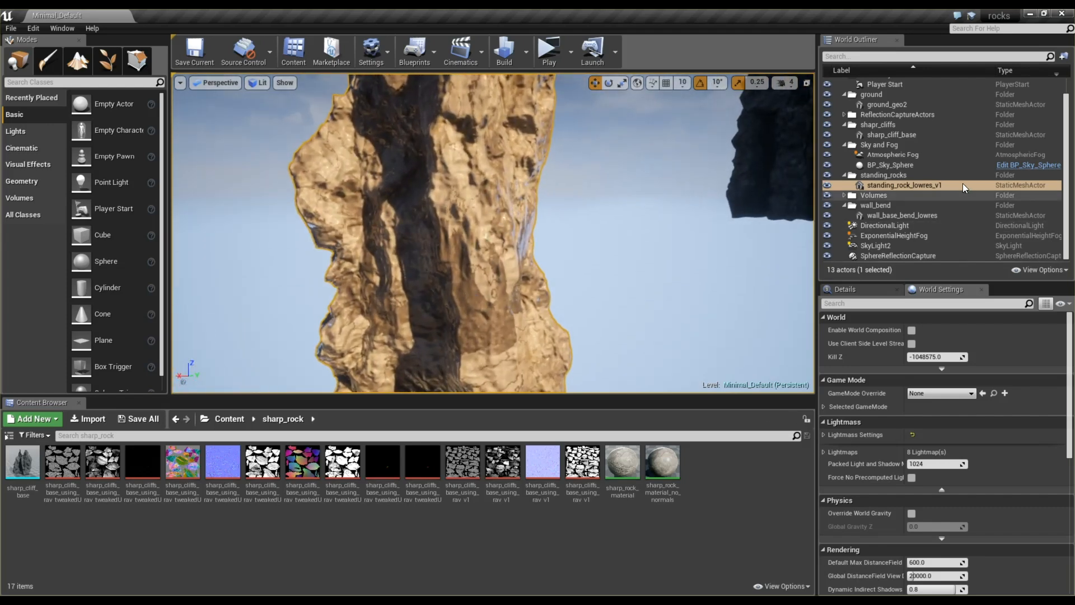
# Open the stand_rock_shader material assigned to standing_rock_lowres_v1 for editing
pyautogui.scroll(-2, 919, 400)
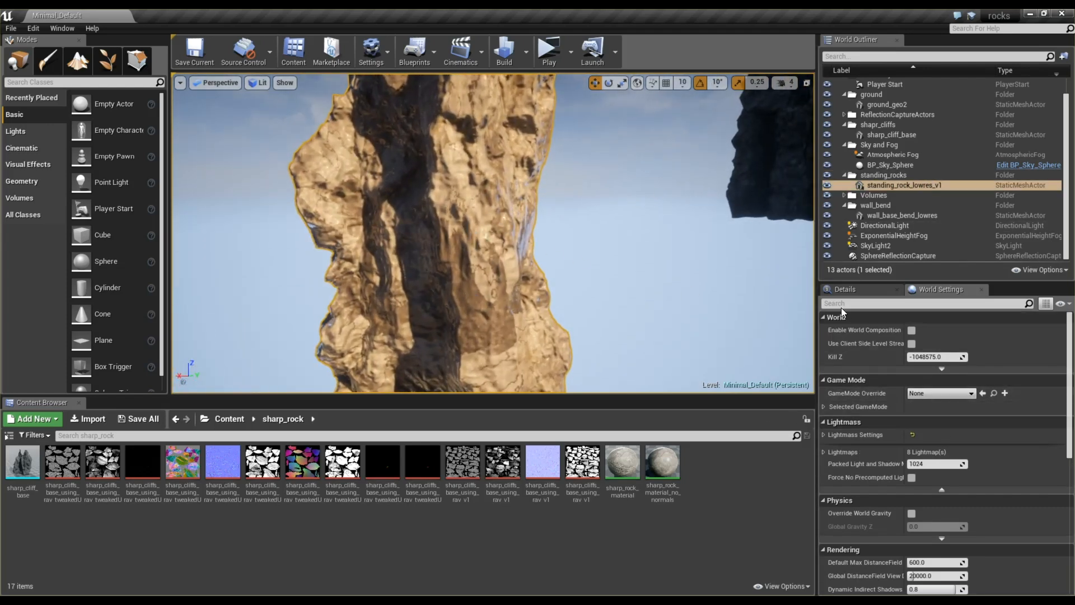
pyautogui.click(846, 291)
pyautogui.doubleClick(927, 548)
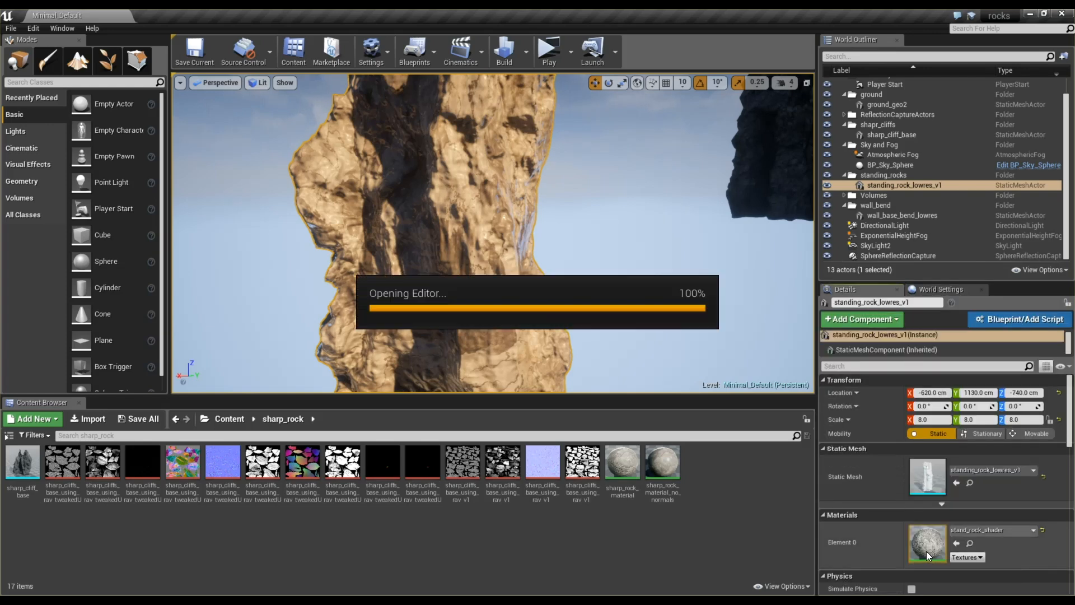
# Inspect the stand_rock_shader graph: the normal and grayscale Texture Samples, the Texture Object and the 3Vector constant feeding WorldAlignedTexture
pyautogui.scroll(-12, 653, 275)
pyautogui.scroll(11, 614, 310)
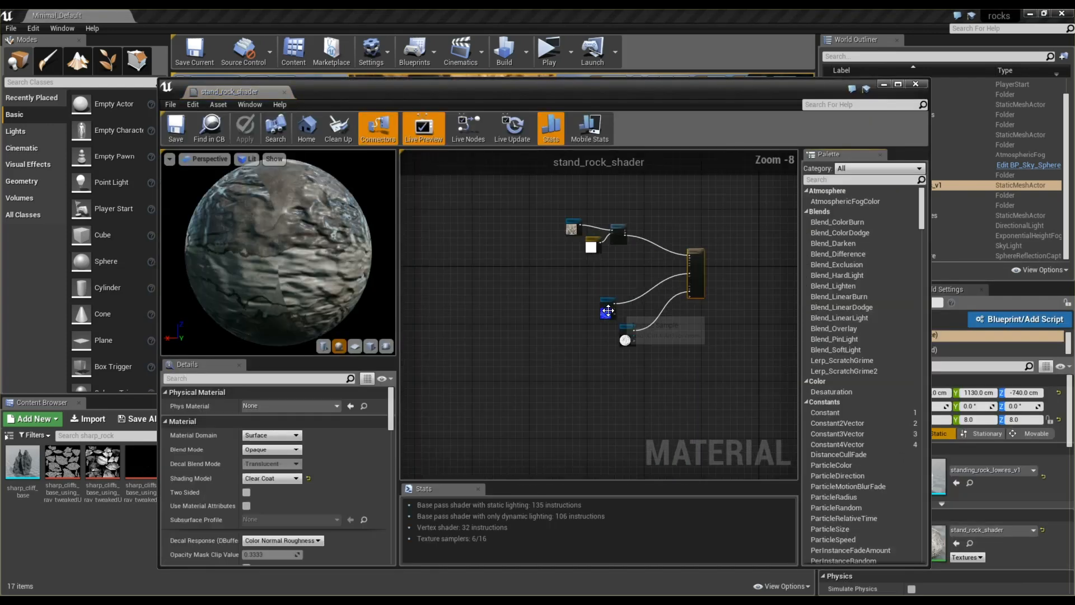
pyautogui.click(655, 434)
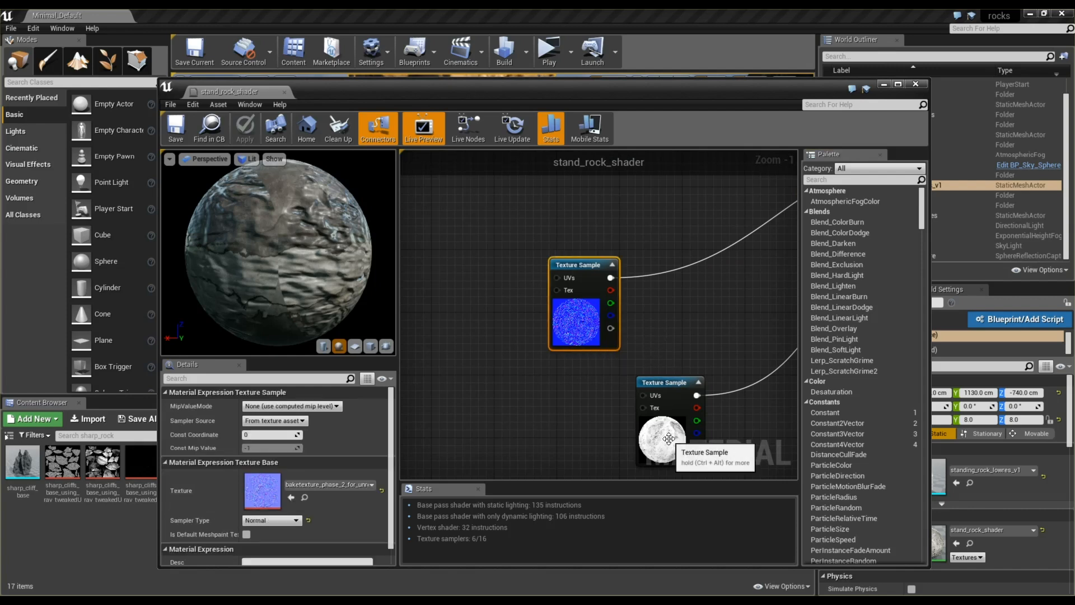
pyautogui.scroll(-4, 610, 408)
pyautogui.scroll(3, 566, 298)
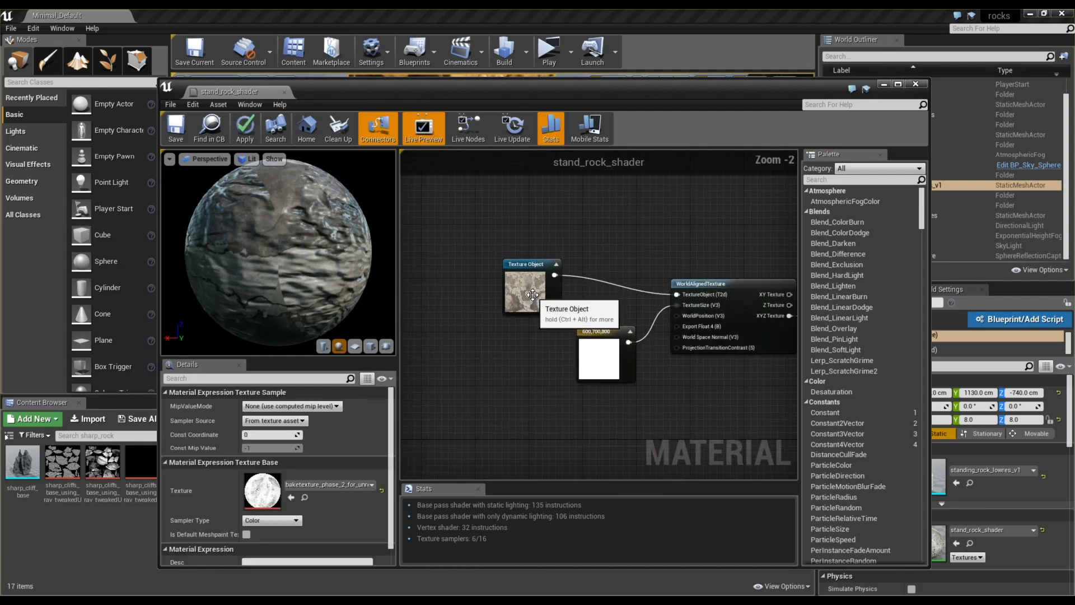
pyautogui.click(559, 269)
pyautogui.click(554, 364)
# Inspect the standing rock in the level viewport in Unlit and then in Detail Lighting view mode
pyautogui.moveTo(429, 87); pyautogui.dragTo(878, 92)
pyautogui.moveTo(436, 235)
pyautogui.keyDown('alt'); pyautogui.mouseDown()
pyautogui.moveTo(230, 235)
pyautogui.moveTo(414, 238)
pyautogui.moveTo(347, 224)
pyautogui.moveTo(280, 229)
pyautogui.moveTo(381, 229)
pyautogui.mouseUp(); pyautogui.keyUp('alt')
pyautogui.click(262, 84)
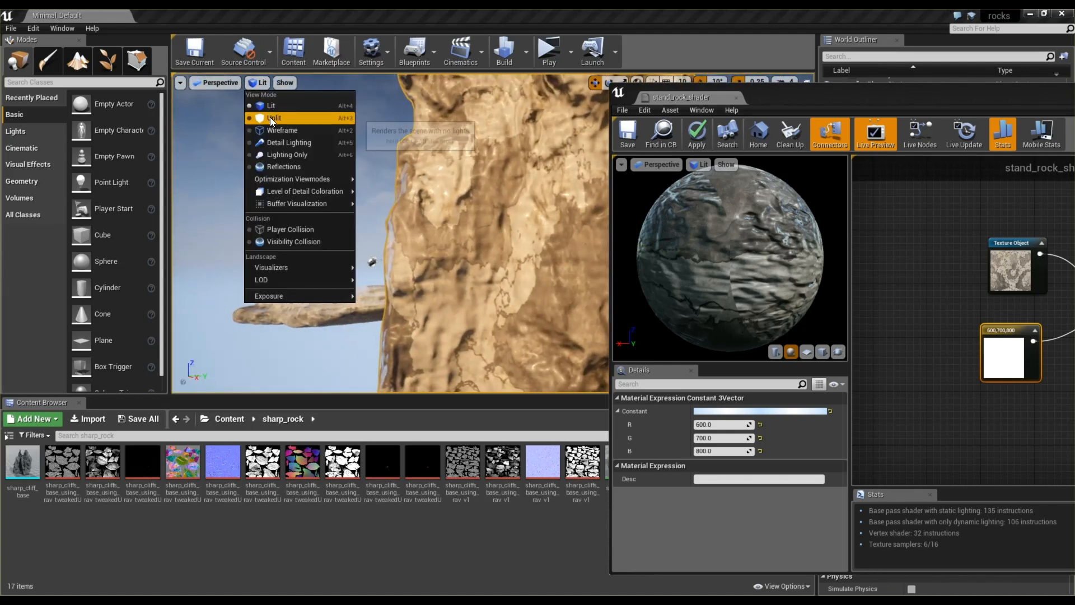
pyautogui.click(275, 117)
pyautogui.click(263, 84)
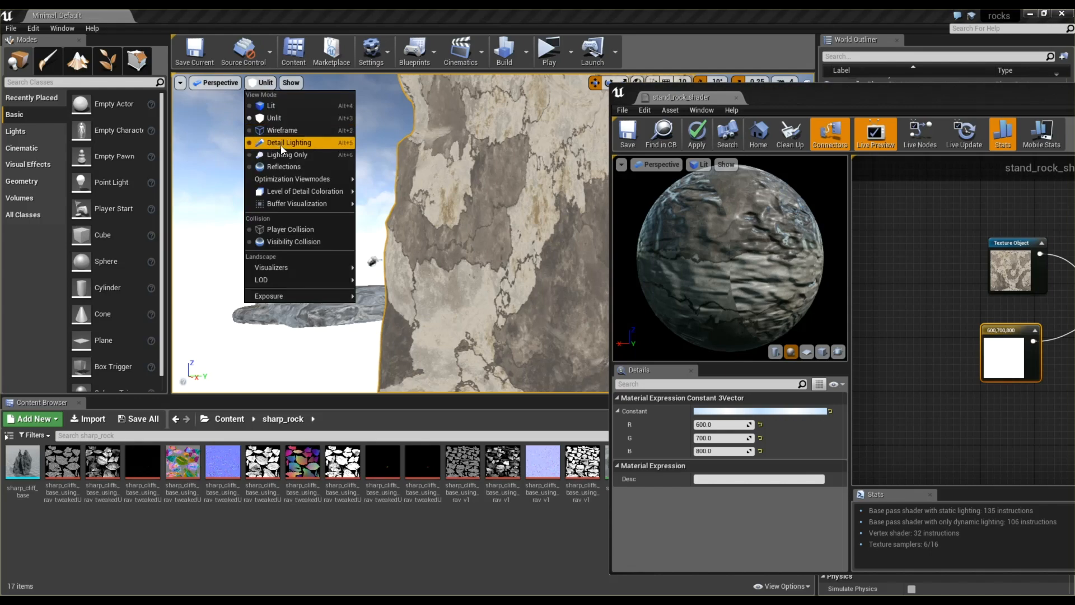
pyautogui.click(286, 142)
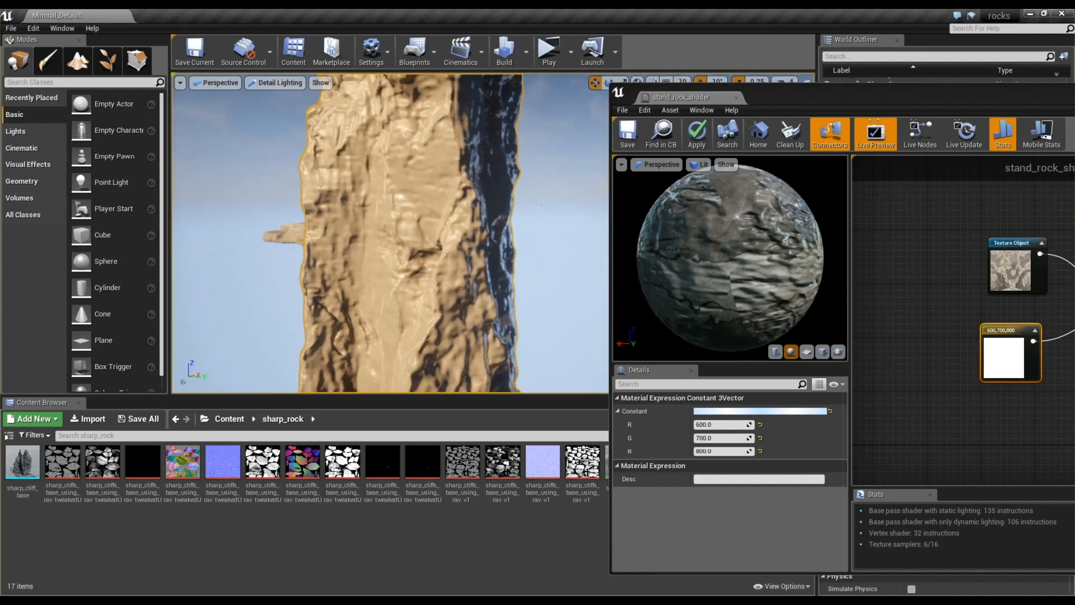
pyautogui.moveTo(390, 233)
pyautogui.mouseDown(button='right')
pyautogui.moveTo(425, 224)
pyautogui.moveTo(381, 252)
pyautogui.moveTo(386, 224)
pyautogui.moveTo(425, 241)
pyautogui.moveTo(358, 232)
pyautogui.moveTo(400, 226)
pyautogui.moveTo(386, 246)
pyautogui.moveTo(397, 234)
pyautogui.mouseUp(button='right')
pyautogui.moveTo(489, 221); pyautogui.dragTo(460, 238, button='right')
# Bring the material editor back over the level and move the normal and grayscale Texture Sample nodes farther from the material output
pyautogui.moveTo(845, 106); pyautogui.dragTo(396, 78)
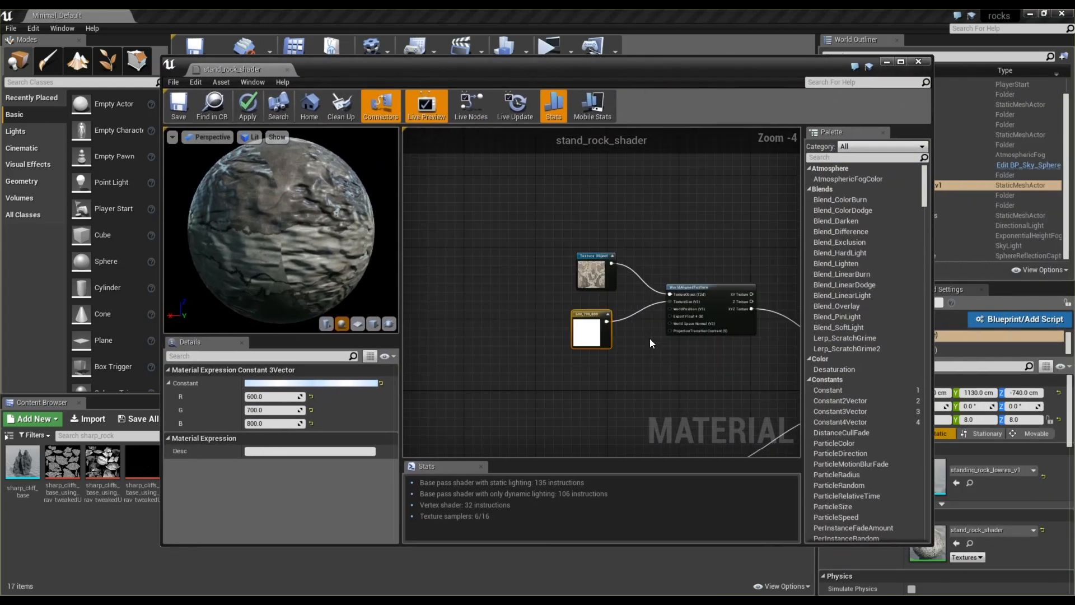
pyautogui.moveTo(649, 338); pyautogui.dragTo(627, 290, button='right')
pyautogui.moveTo(595, 371); pyautogui.dragTo(548, 388)
pyautogui.moveTo(582, 308); pyautogui.dragTo(546, 312)
pyautogui.moveTo(549, 235); pyautogui.dragTo(592, 312, button='right')
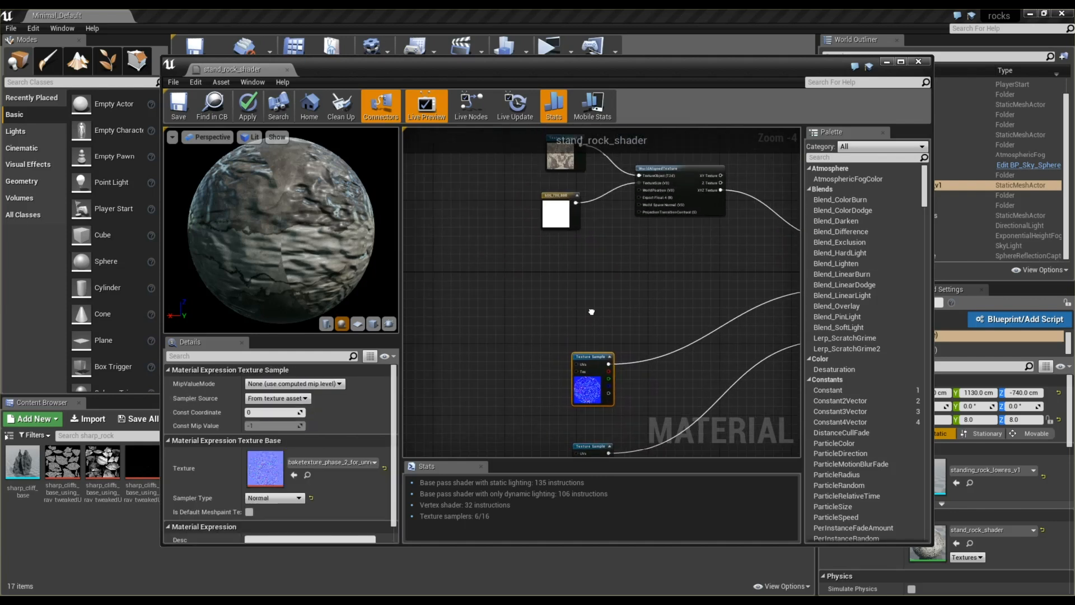
pyautogui.moveTo(392, 67); pyautogui.dragTo(480, 65)
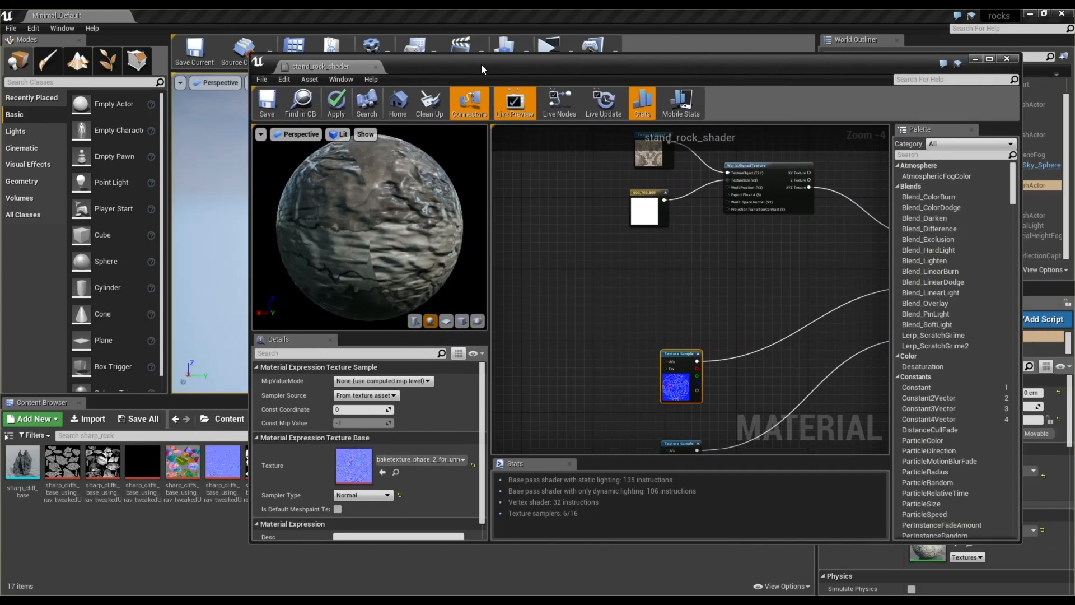
pyautogui.moveTo(672, 270); pyautogui.dragTo(641, 286, button='right')
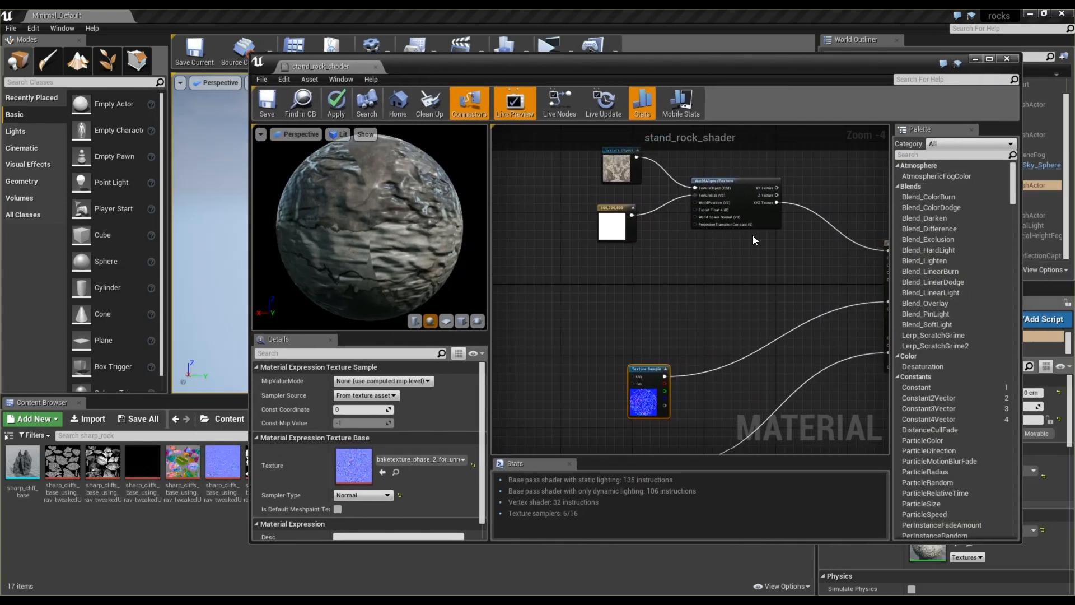
# Add a DetailTexturing node between the WorldAlignedTexture node and the normal map Texture Sample
pyautogui.click(664, 309)
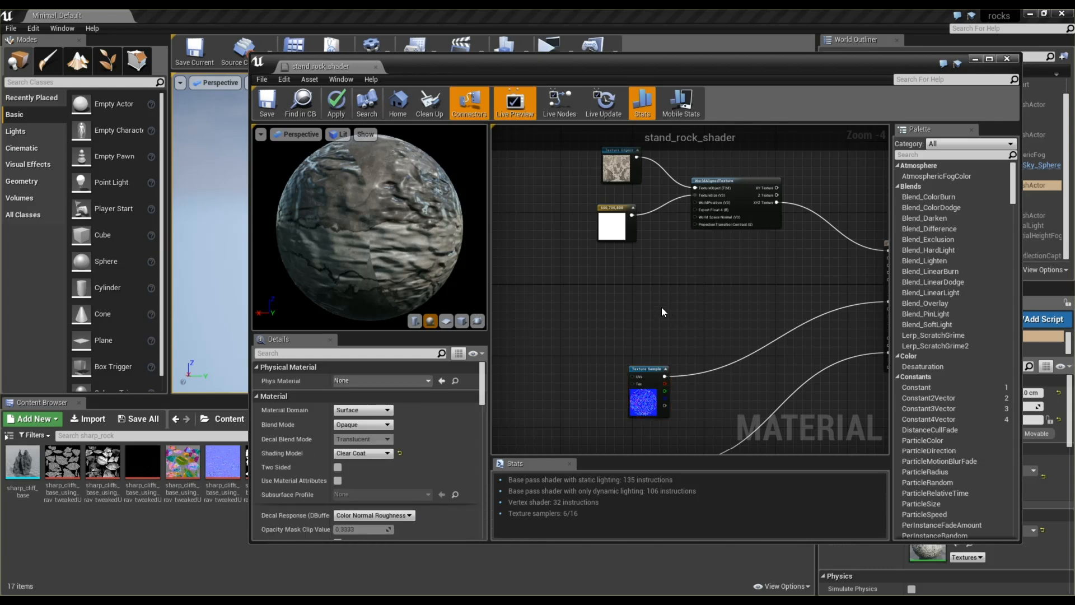
pyautogui.rightClick(658, 307)
pyautogui.write('detail')
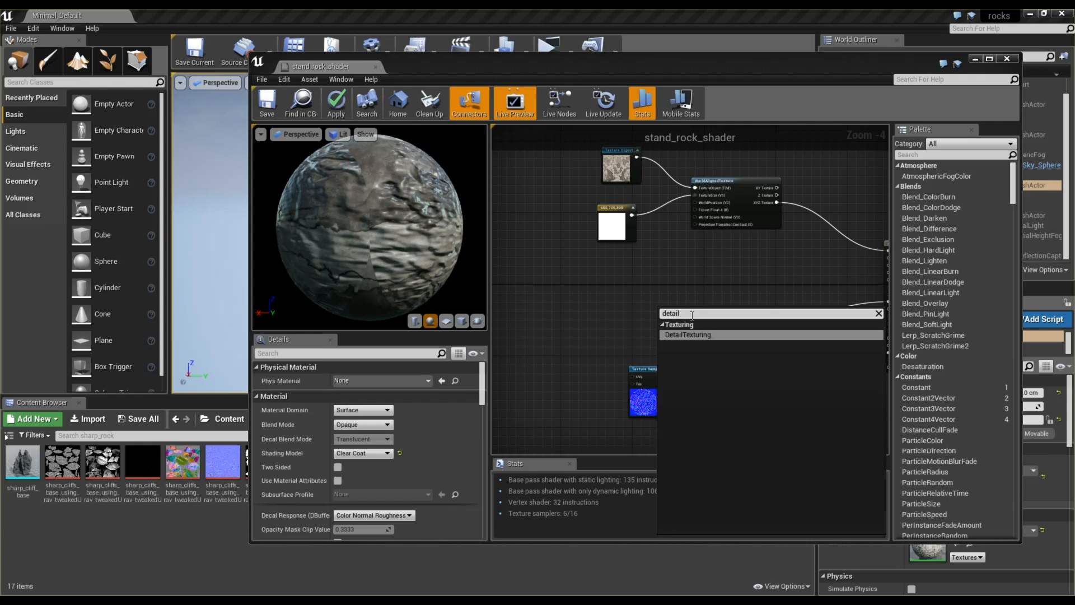
pyautogui.click(698, 333)
pyautogui.moveTo(681, 307); pyautogui.dragTo(705, 294)
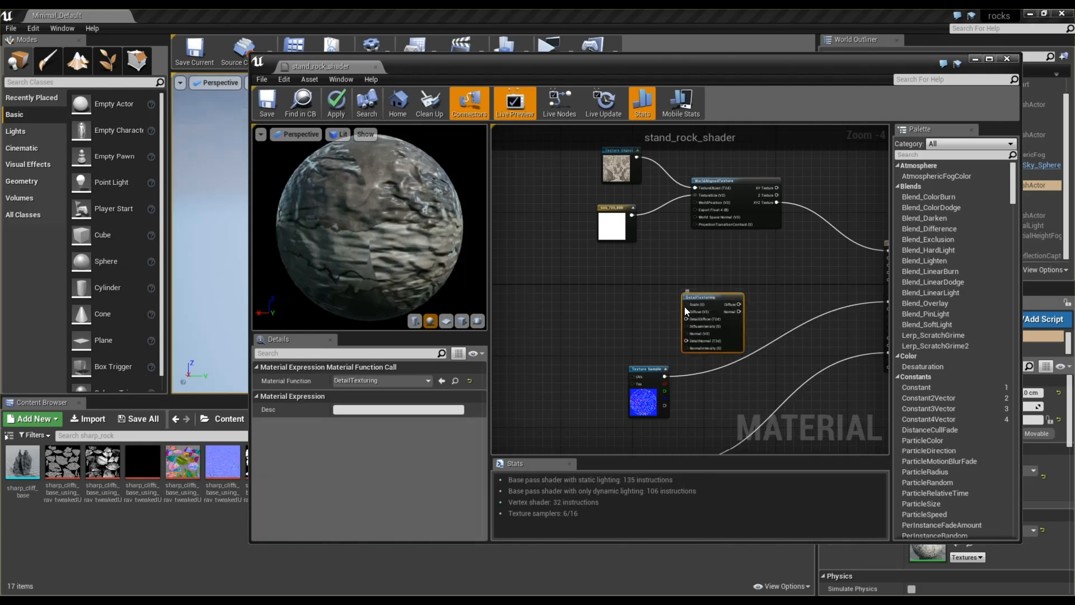
# Connect the normal map Texture Sample to DetailTexturing's Normal input and WorldAlignedTexture's XYZ Texture output to its Diffuse input
pyautogui.click(661, 395)
pyautogui.scroll(2, 675, 374)
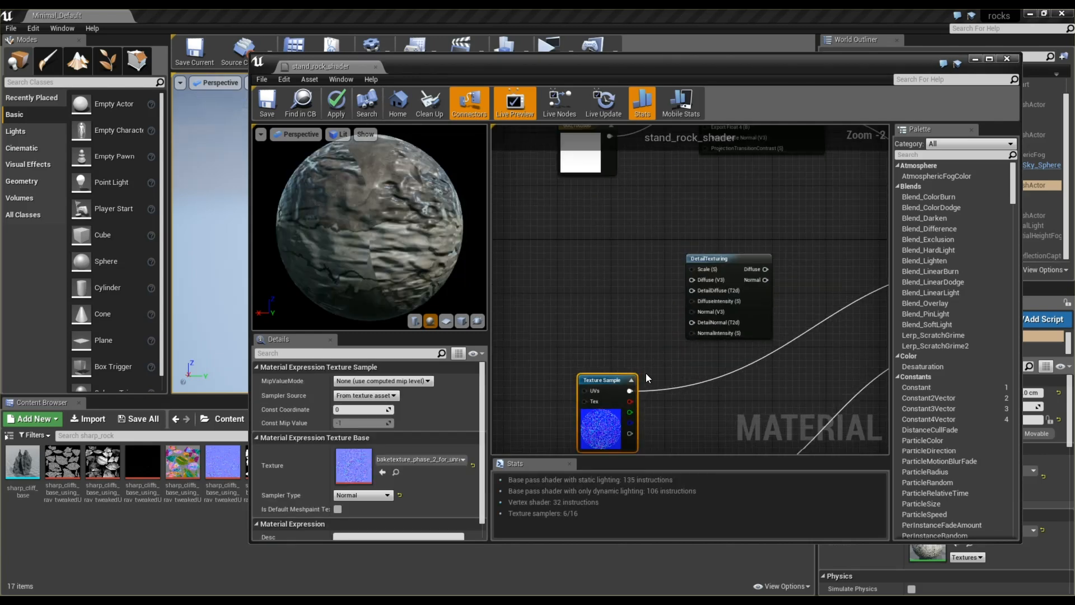
pyautogui.moveTo(629, 390); pyautogui.dragTo(651, 381)
pyautogui.moveTo(700, 323)
pyautogui.mouseDown()
pyautogui.moveTo(705, 309)
pyautogui.moveTo(692, 311)
pyautogui.mouseUp()
pyautogui.scroll(-2, 664, 345)
pyautogui.scroll(2, 654, 247)
pyautogui.moveTo(822, 165); pyautogui.dragTo(705, 331)
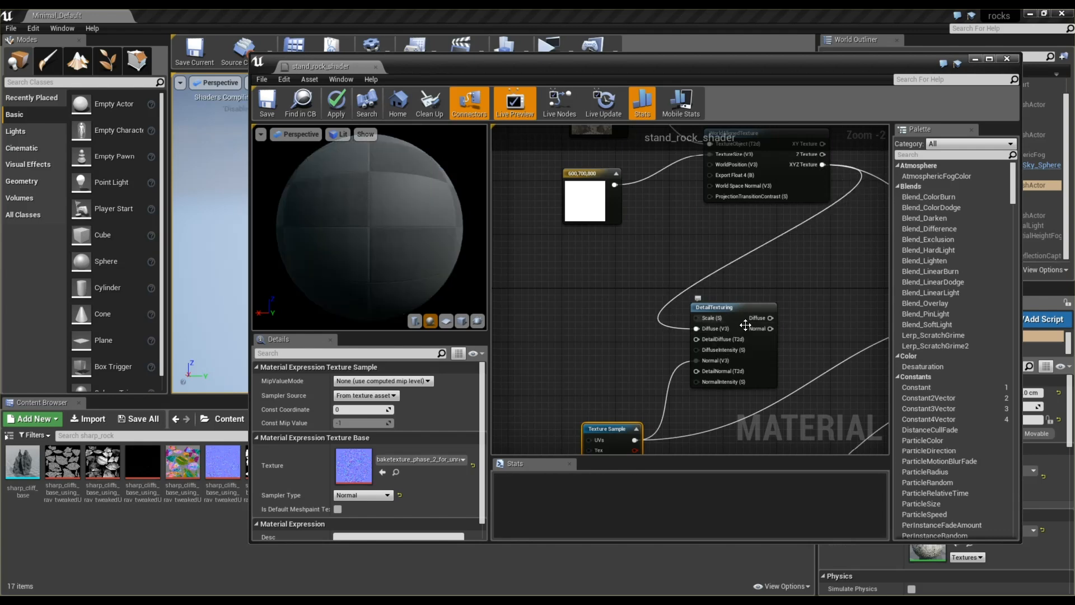
pyautogui.scroll(-1, 585, 332)
pyautogui.scroll(1, 695, 346)
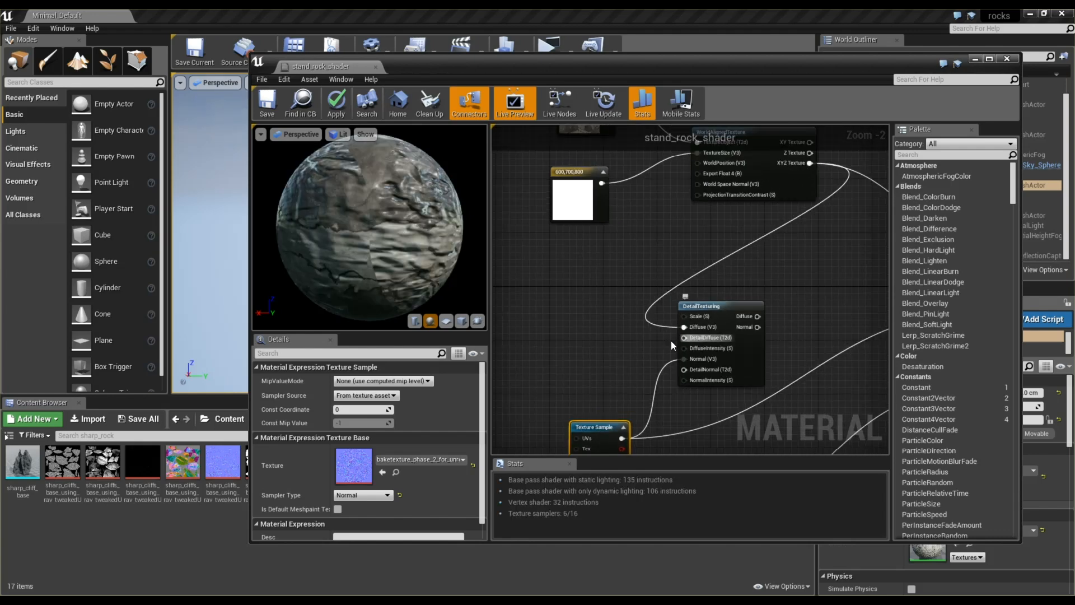
pyautogui.scroll(1, 691, 340)
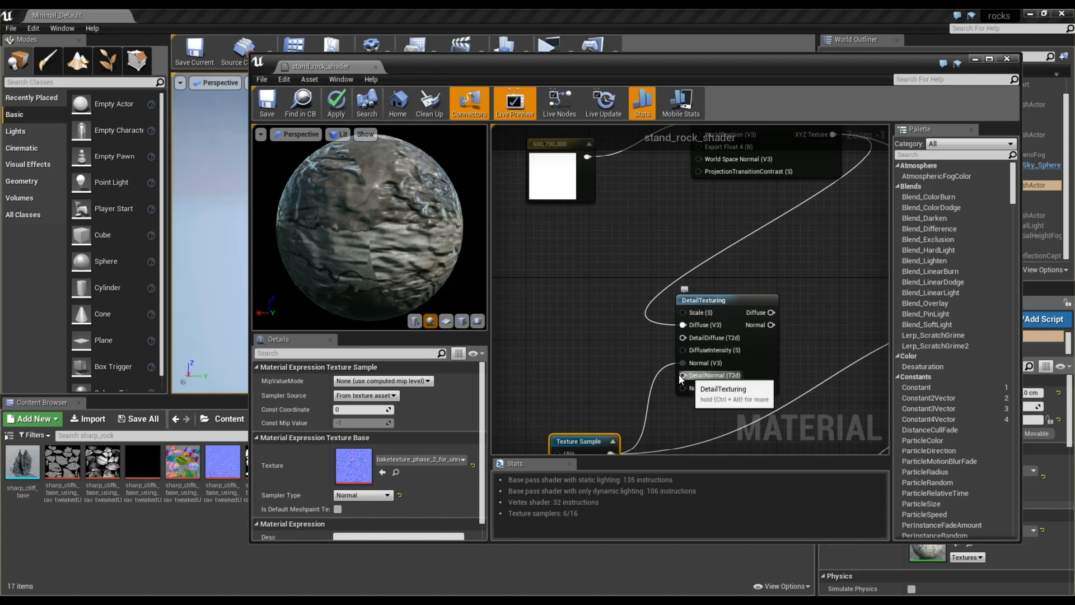
# Switch to the browser and look through the Google Images results for "detail normal map"
pyautogui.moveTo(526, 1); pyautogui.dragTo(526, 121)
pyautogui.scroll(2, 518, 216)
pyautogui.scroll(1, 518, 215)
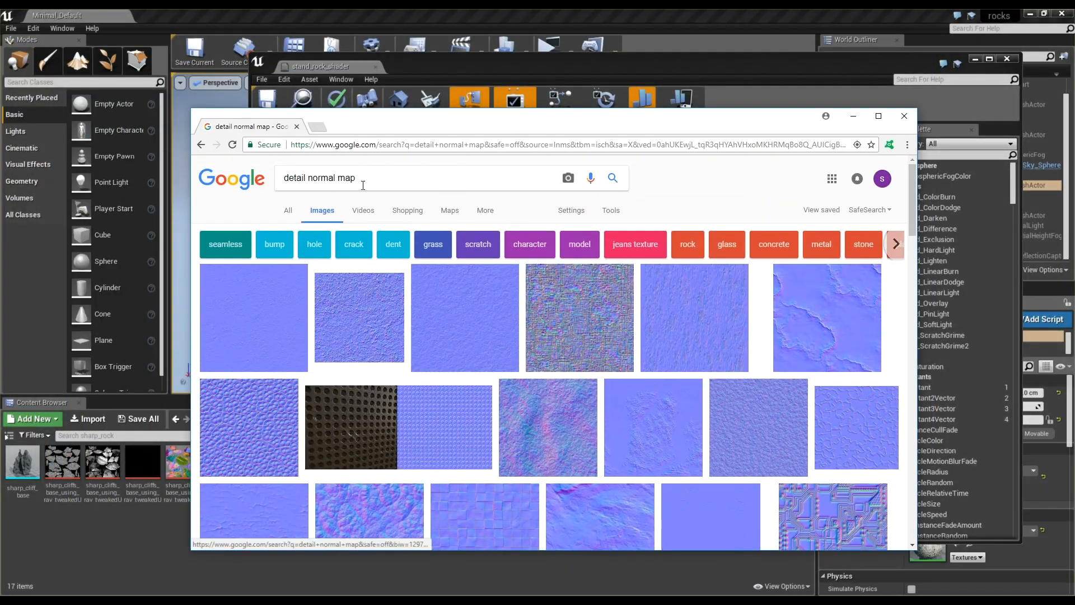
pyautogui.scroll(-1, 317, 309)
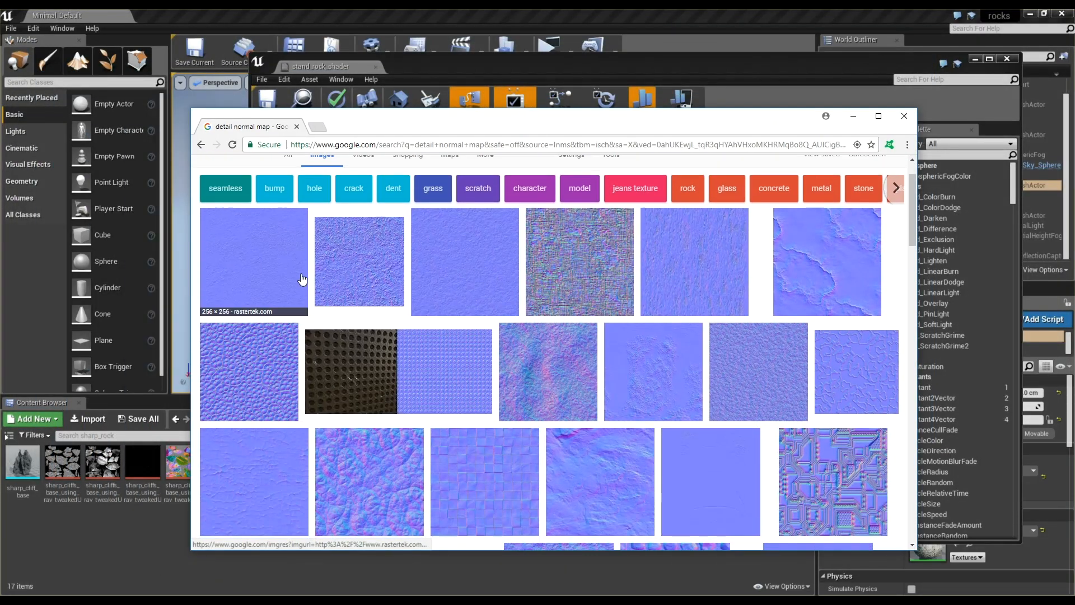
pyautogui.scroll(-4, 457, 278)
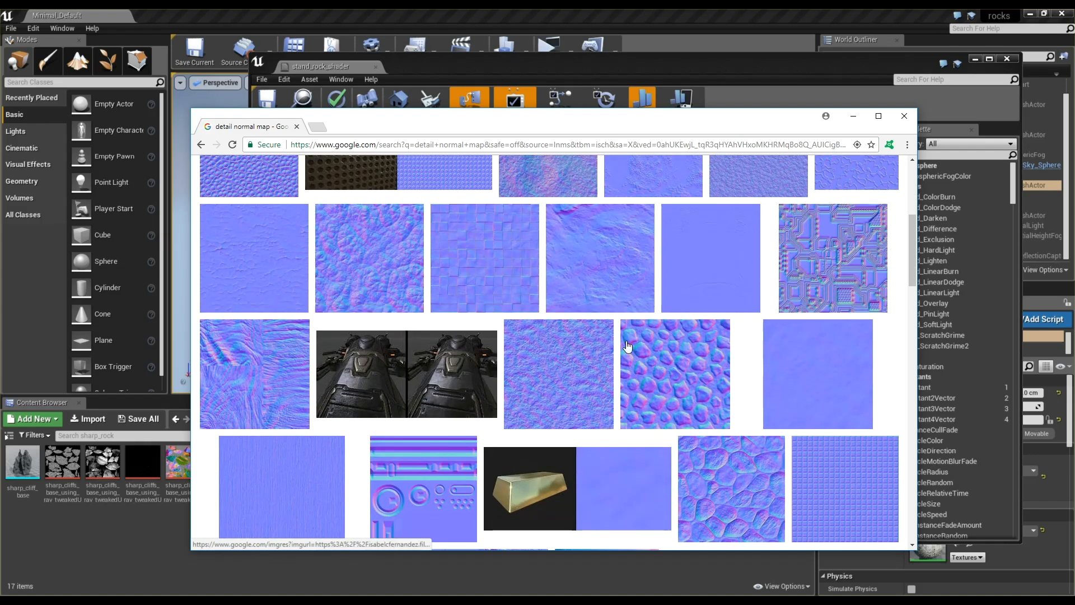
pyautogui.scroll(-4, 595, 341)
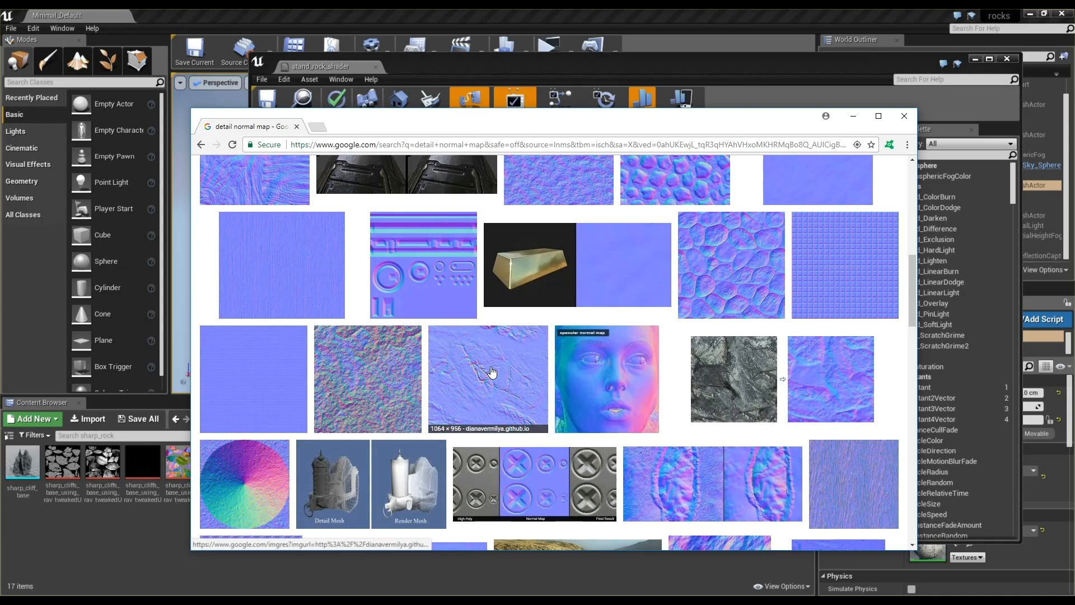
pyautogui.scroll(-4, 491, 372)
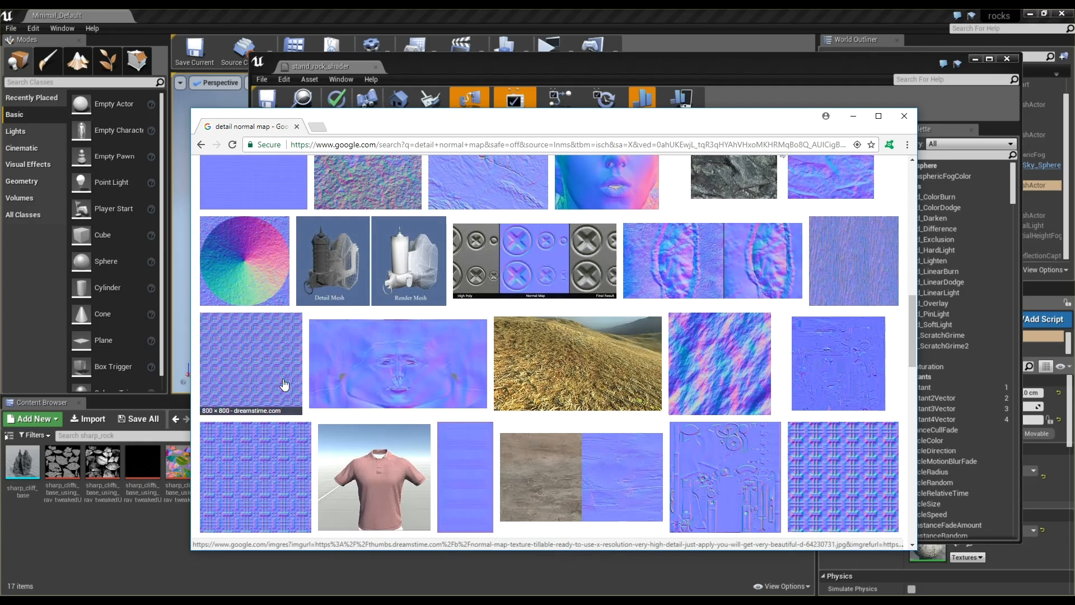
pyautogui.scroll(3, 285, 384)
# Put the browser and image preview away and import 04-normal-map.png into the sharp_rock content folder
pyautogui.moveTo(484, 130); pyautogui.dragTo(1074, 181)
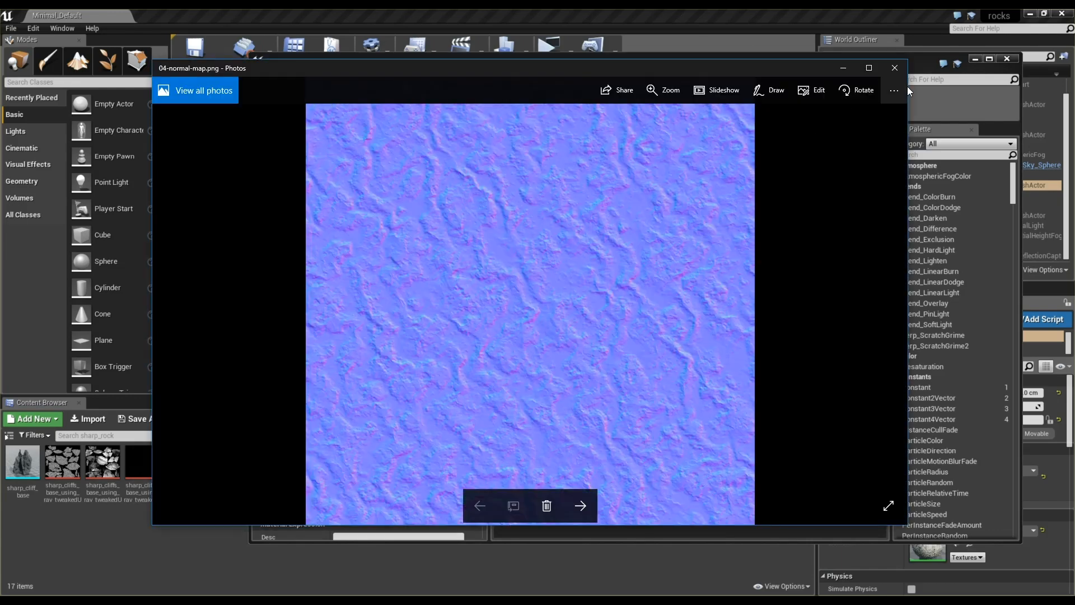
pyautogui.click(896, 70)
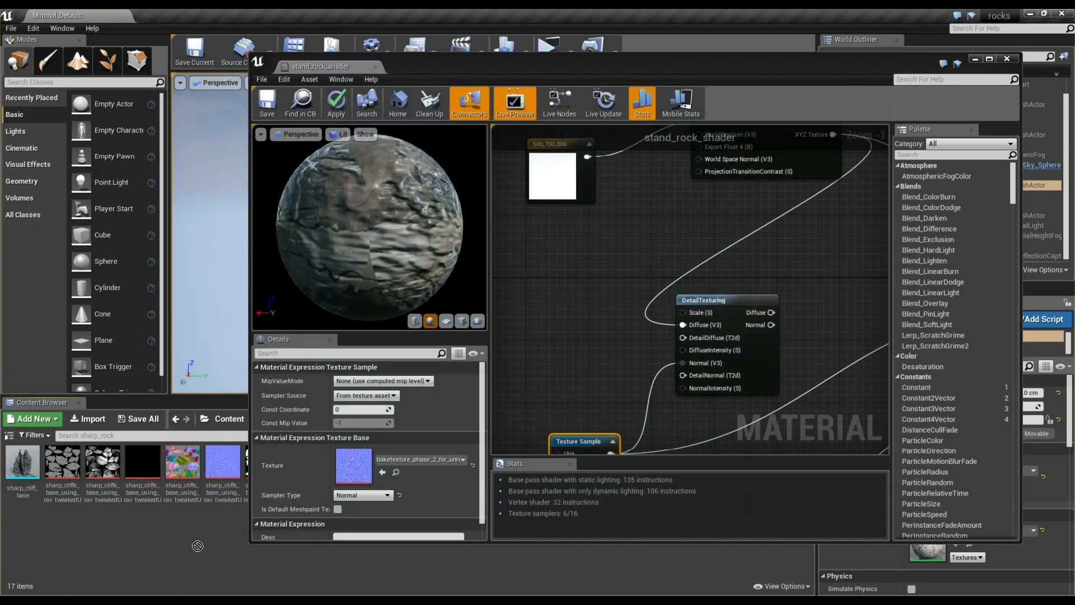
pyautogui.moveTo(206, 547); pyautogui.dragTo(209, 550)
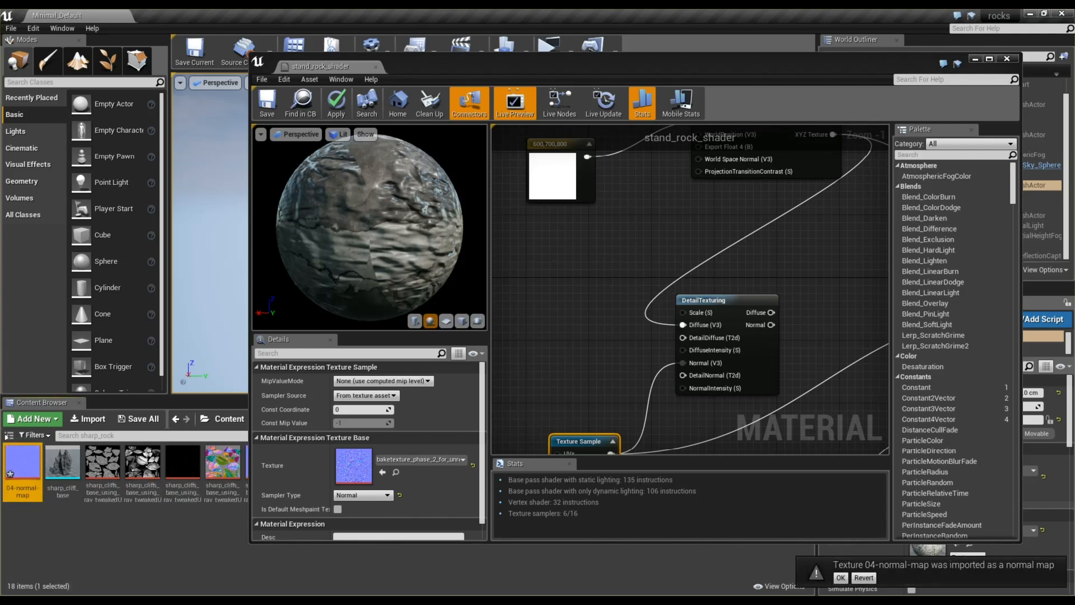
# Preview TexturesCom_RockBlocky0082_1_seamless_S.jpg, close the preview and import the image into the sharp_rock content folder
pyautogui.press('Left')
pyautogui.press('Right')
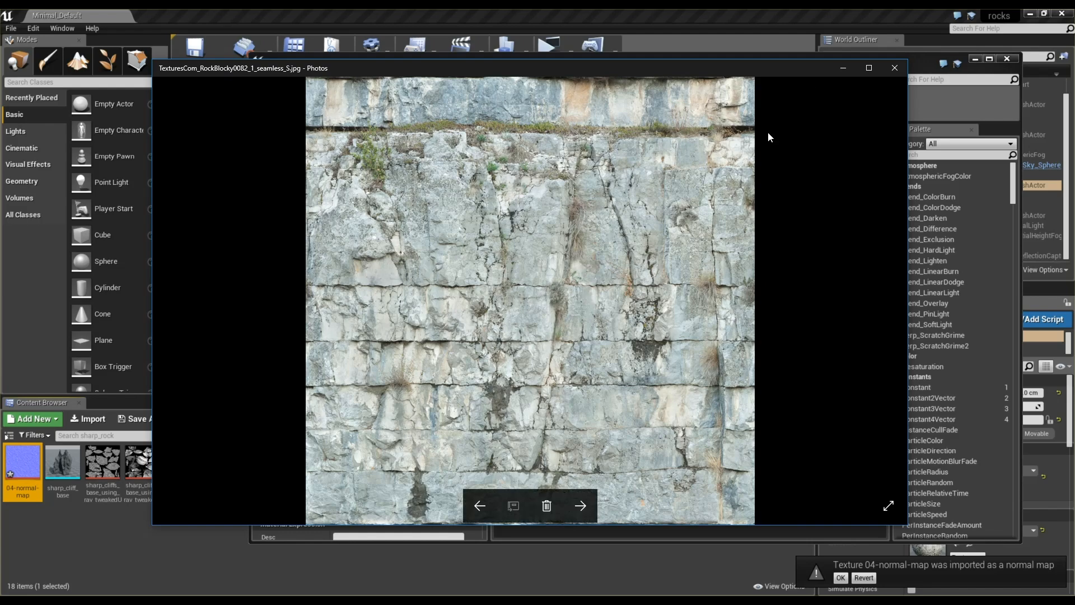
pyautogui.click(899, 68)
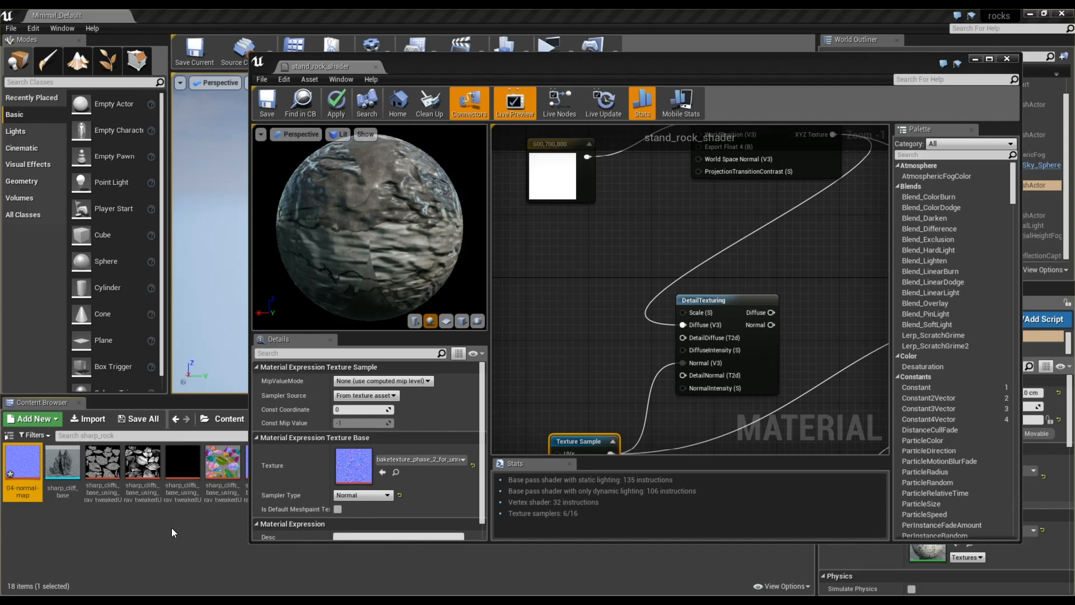
# Place the 04-normal-map and TexturesCom_RockBlocky0082_1 textures in the graph as Texture Samples beside the DetailTexturing node
pyautogui.moveTo(27, 465); pyautogui.dragTo(563, 330)
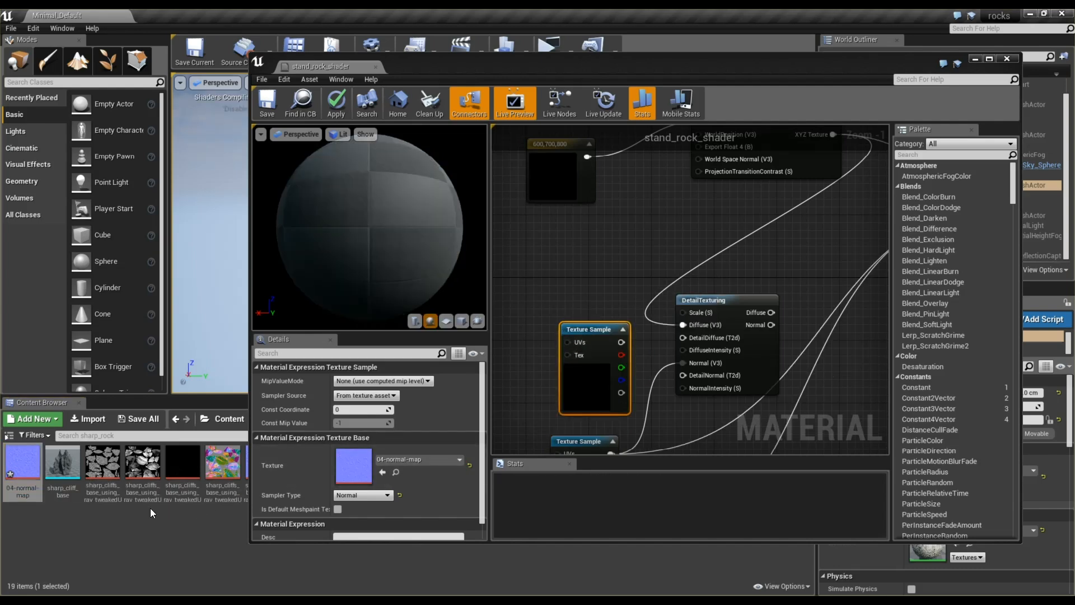
pyautogui.moveTo(504, 62); pyautogui.dragTo(253, 62)
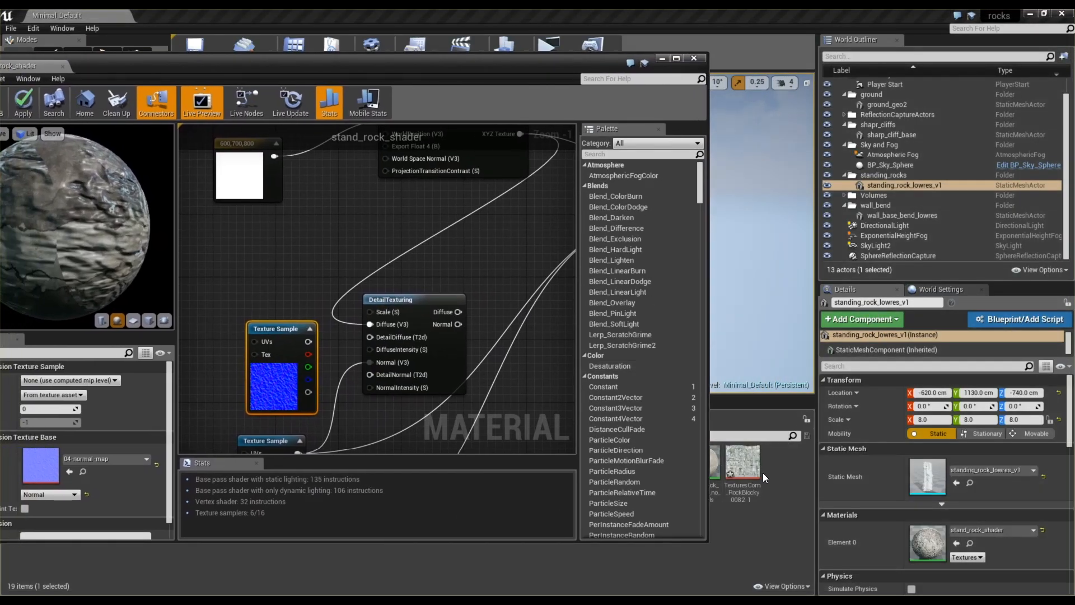
pyautogui.moveTo(743, 464); pyautogui.dragTo(339, 227)
pyautogui.moveTo(269, 245); pyautogui.dragTo(267, 244)
pyautogui.scroll(-3, 518, 298)
pyautogui.scroll(3, 402, 302)
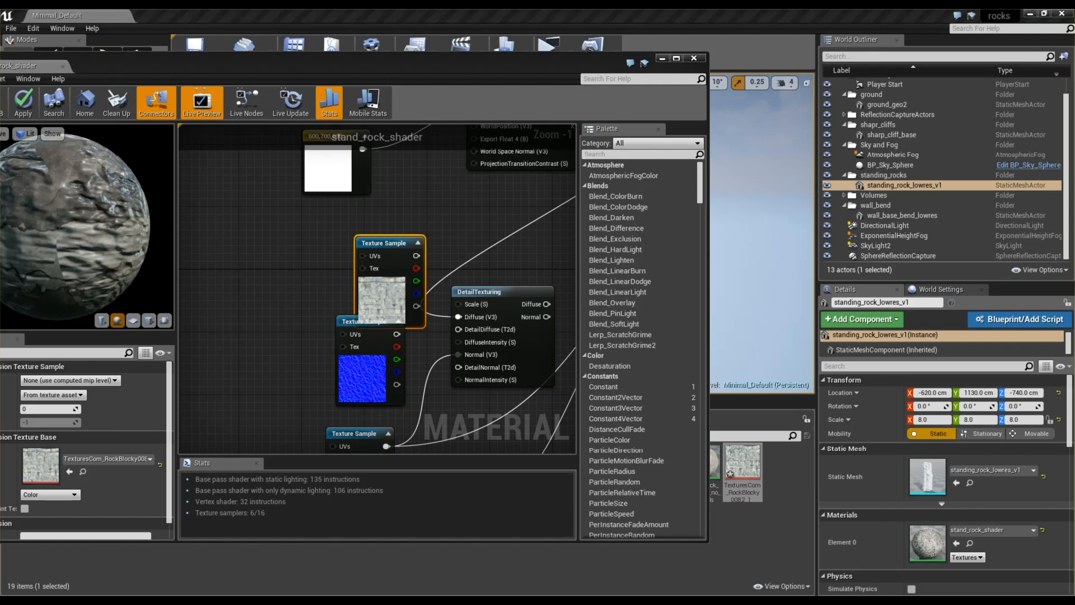
# Spread the blocky rock and 04-normal-map Texture Samples out beside the DetailTexturing node and convert both to Texture Objects
pyautogui.moveTo(357, 347); pyautogui.dragTo(227, 366)
pyautogui.moveTo(379, 257); pyautogui.dragTo(230, 222)
pyautogui.scroll(-1, 417, 274)
pyautogui.scroll(1, 269, 272)
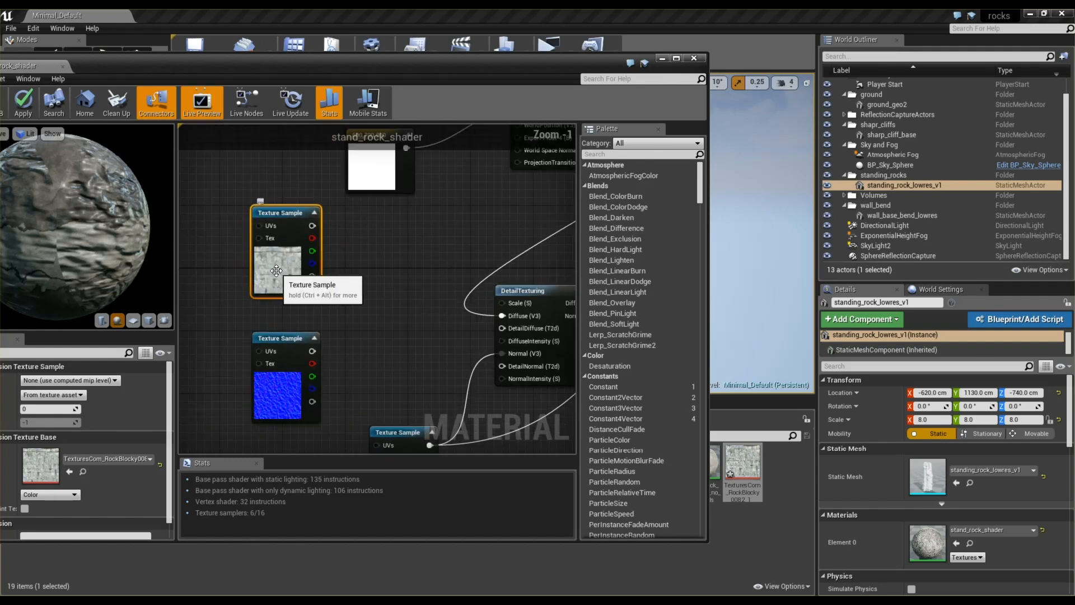
pyautogui.rightClick(284, 212)
pyautogui.click(337, 233)
pyautogui.rightClick(283, 367)
pyautogui.click(332, 392)
pyautogui.scroll(-2, 348, 380)
pyautogui.rightClick(314, 353)
pyautogui.click(347, 370)
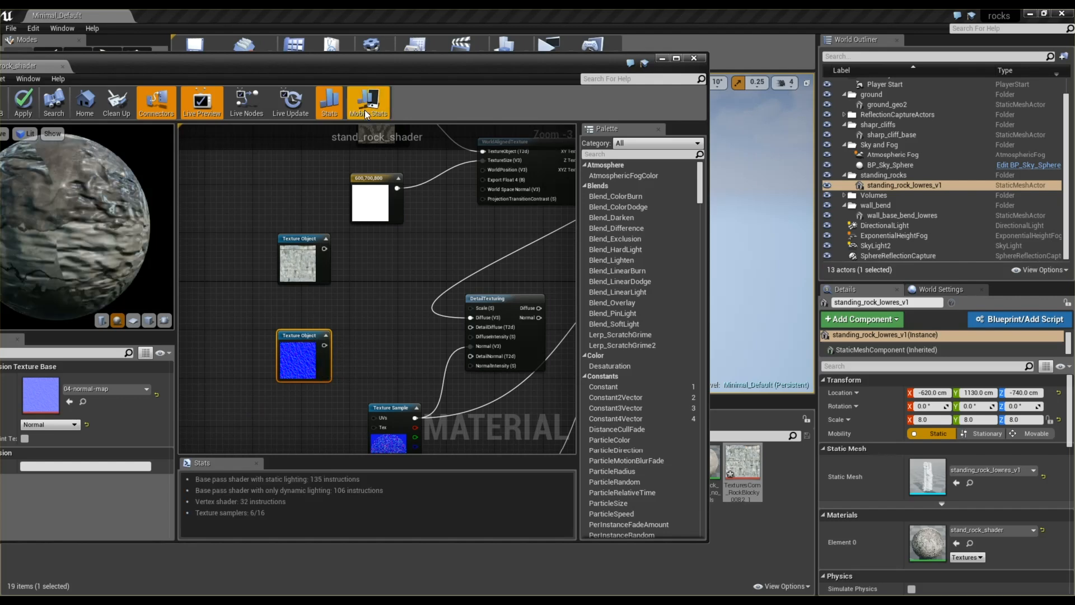
# Connect the normal map Texture Object to the DetailNormal input of the DetailTexturing node
pyautogui.moveTo(350, 65); pyautogui.dragTo(435, 66)
pyautogui.moveTo(485, 421); pyautogui.dragTo(429, 467)
pyautogui.scroll(-1, 490, 341)
pyautogui.scroll(2, 516, 196)
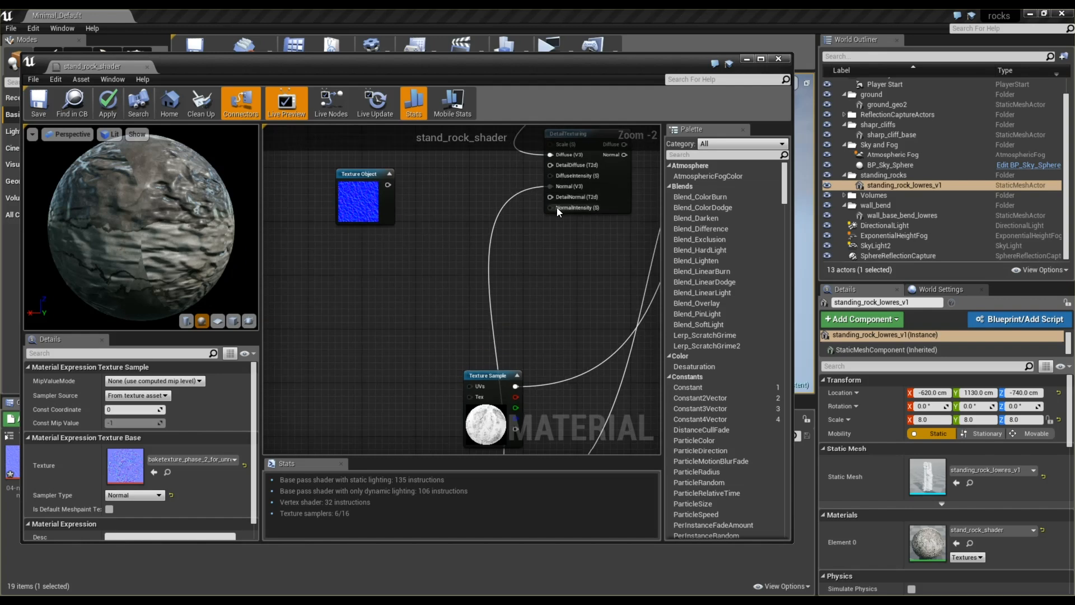
pyautogui.moveTo(550, 196); pyautogui.dragTo(385, 187)
pyautogui.scroll(-2, 559, 325)
pyautogui.scroll(2, 539, 205)
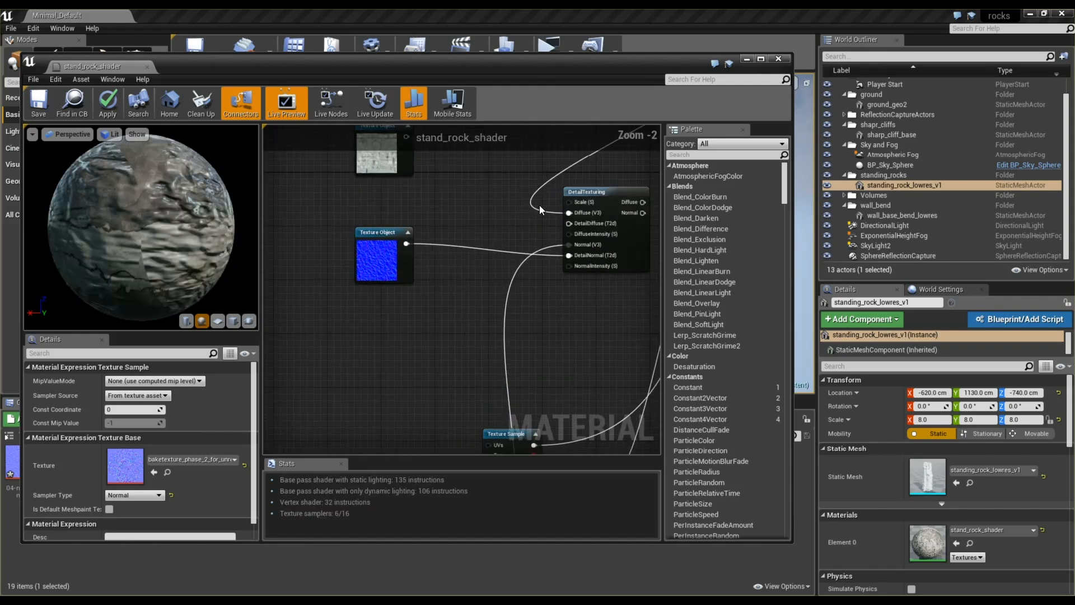
# Promote the DetailTexturing node's Scale input to a parameter, place it beside the node and set its default to 1
pyautogui.rightClick(571, 202)
pyautogui.click(587, 211)
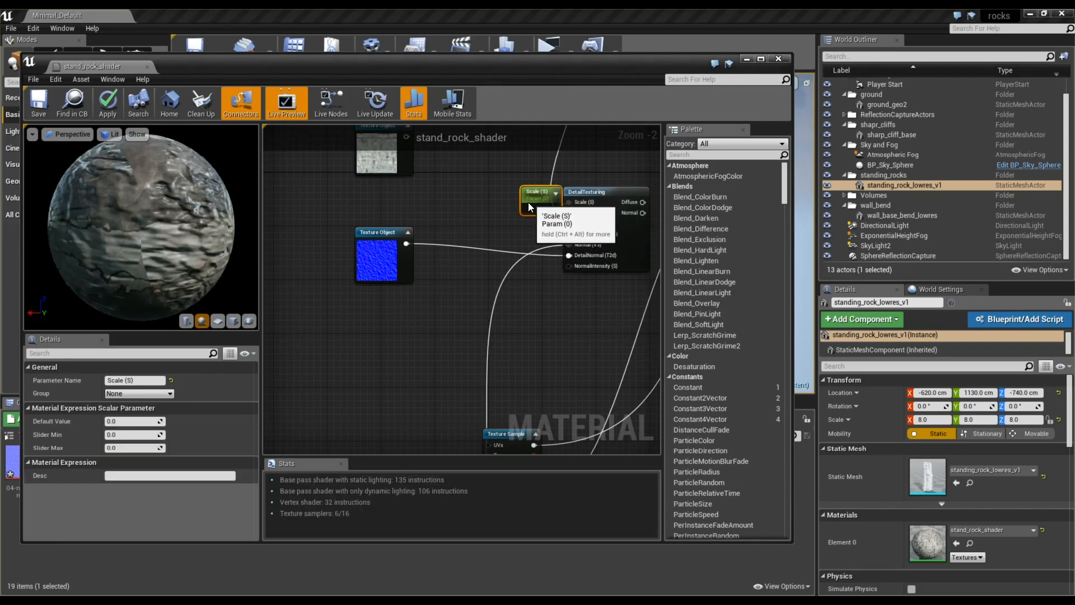
pyautogui.moveTo(529, 202); pyautogui.dragTo(477, 202)
pyautogui.click(123, 421)
pyautogui.write('1')
pyautogui.press('Return')
# Promote the NormalIntensity input to a parameter and set its default value to 1
pyautogui.rightClick(569, 267)
pyautogui.click(577, 281)
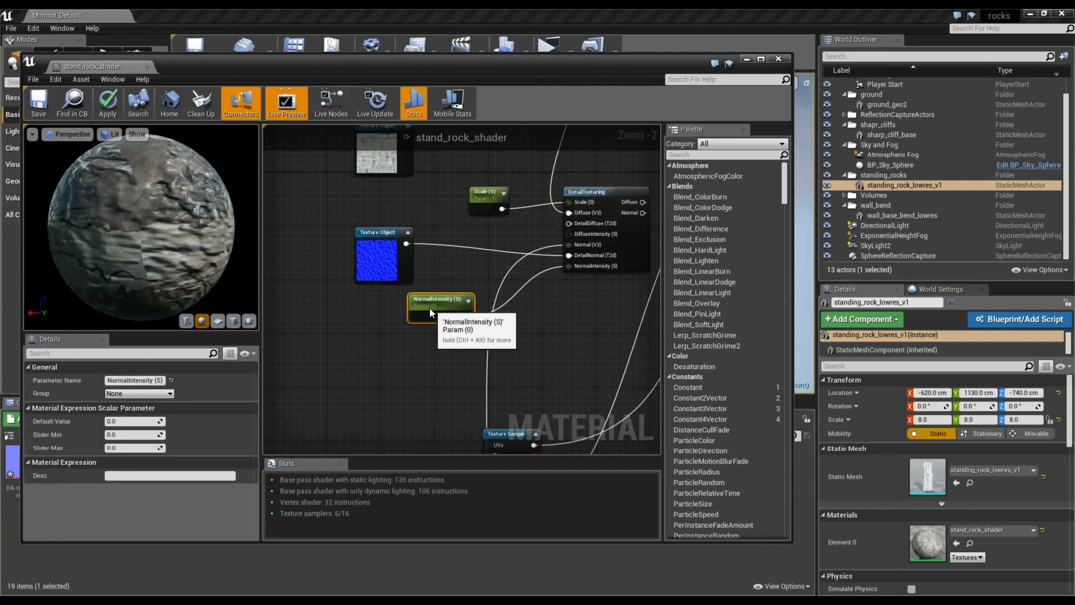
pyautogui.click(114, 423)
pyautogui.write('1')
pyautogui.press('Return')
# Connect the DetailTexturing node's Normal output to the Normal input of the stand_rock_shader result node
pyautogui.moveTo(354, 66); pyautogui.dragTo(422, 102)
pyautogui.scroll(-2, 641, 273)
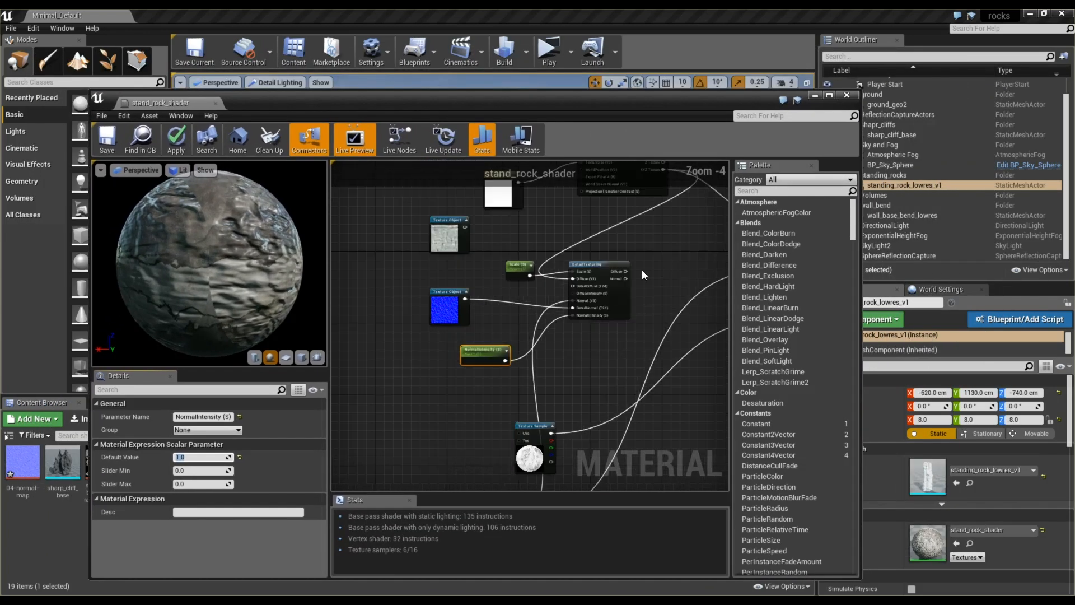
pyautogui.scroll(-3, 404, 302)
pyautogui.scroll(6, 486, 271)
pyautogui.moveTo(451, 307); pyautogui.dragTo(582, 290)
pyautogui.scroll(-2, 644, 297)
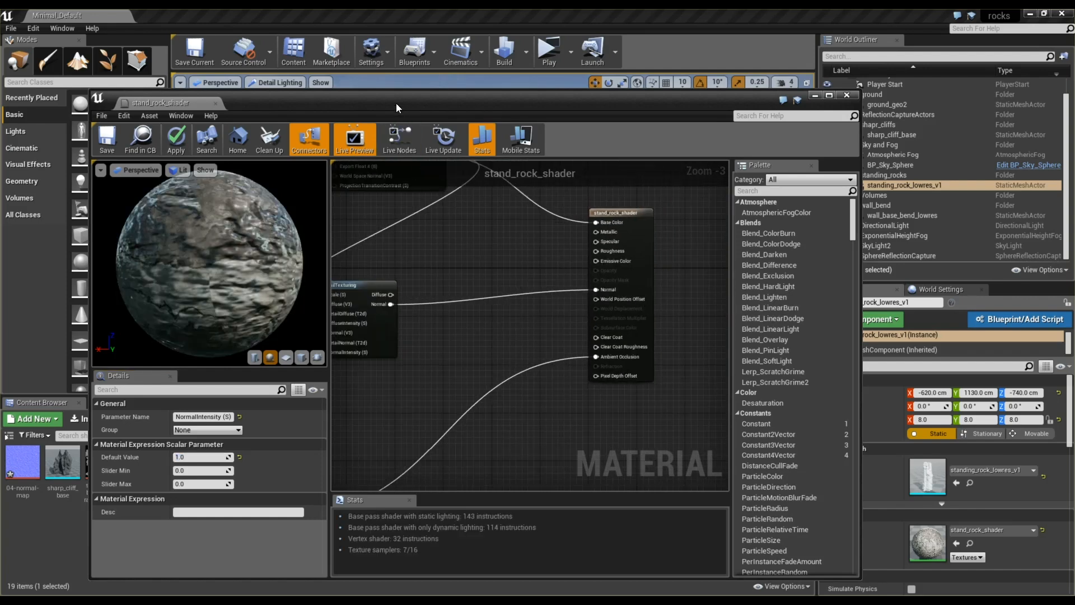
# Save stand_rock_shader, move the material editor aside and inspect the standing rock's surface up close in the viewport
pyautogui.moveTo(396, 103); pyautogui.dragTo(674, 96)
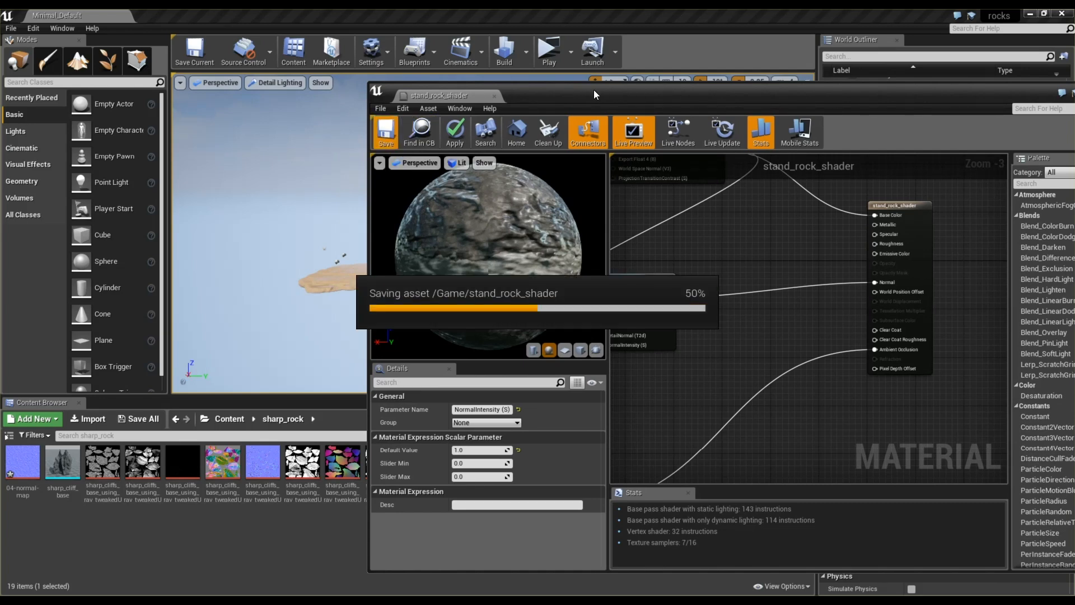
pyautogui.moveTo(593, 90); pyautogui.dragTo(938, 126)
pyautogui.press('w')
pyautogui.moveTo(483, 260)
pyautogui.mouseDown(button='right')
pyautogui.moveTo(481, 285)
pyautogui.moveTo(483, 258)
pyautogui.moveTo(470, 255)
pyautogui.moveTo(487, 249)
pyautogui.mouseUp(button='right')
pyautogui.press('w')
pyautogui.press('s')
pyautogui.keyDown('alt'); pyautogui.moveTo(990, 448); pyautogui.dragTo(674, 369); pyautogui.keyUp('alt')
pyautogui.scroll(-3, 839, 354)
pyautogui.moveTo(436, 263); pyautogui.dragTo(401, 260, button='right')
pyautogui.scroll(-3, 843, 349)
pyautogui.scroll(7, 709, 364)
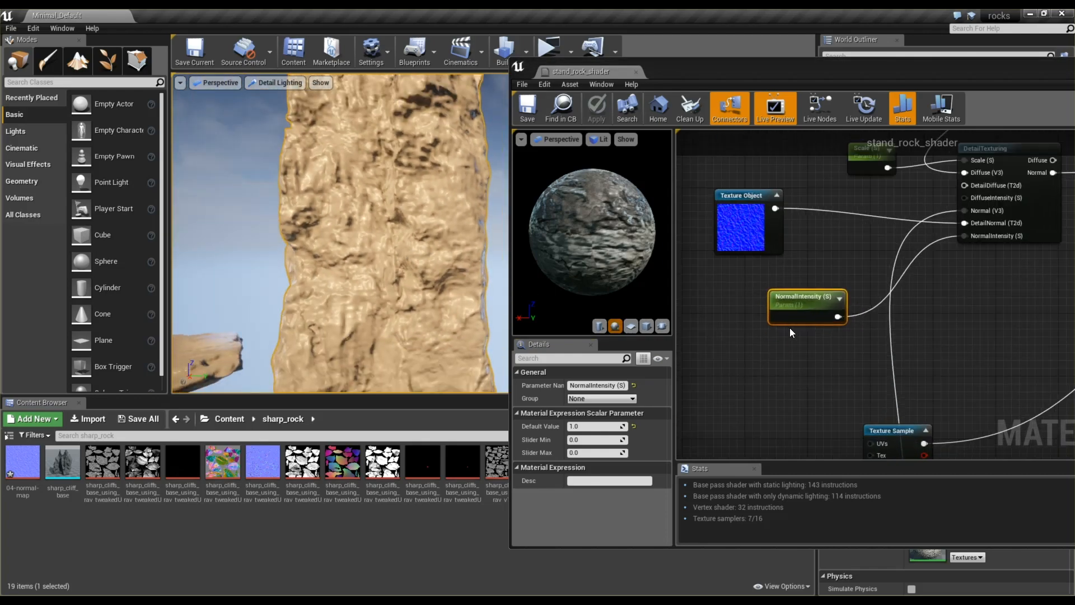
# Compare the rock's surface with the NormalIntensity default at 0, and set it back to 1
pyautogui.click(811, 313)
pyautogui.write('0')
pyautogui.press('Return')
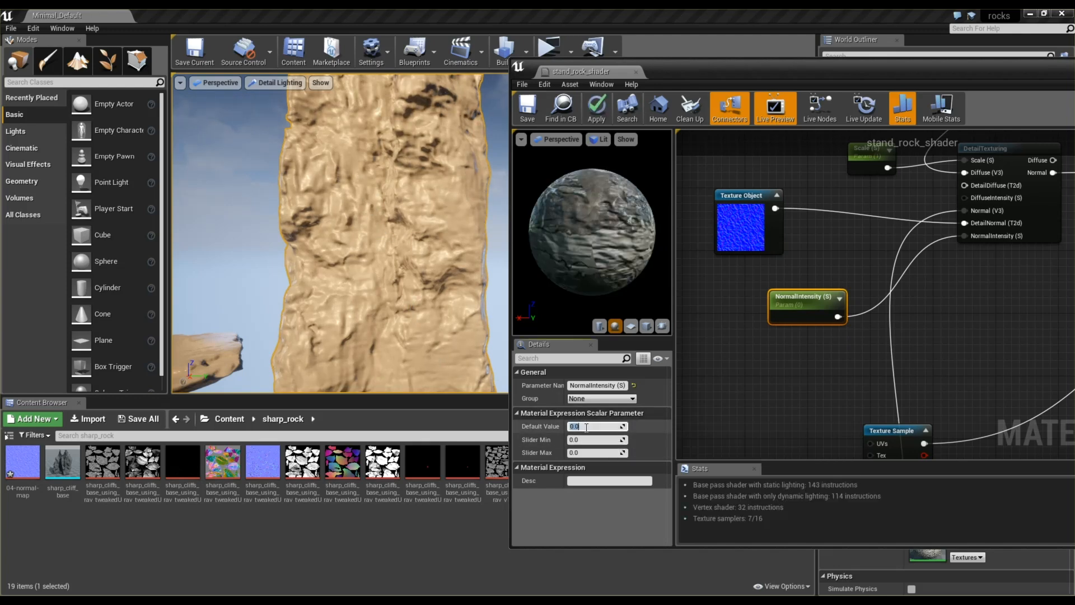
pyautogui.write('1')
pyautogui.press('Return')
pyautogui.moveTo(405, 271); pyautogui.dragTo(429, 260, button='right')
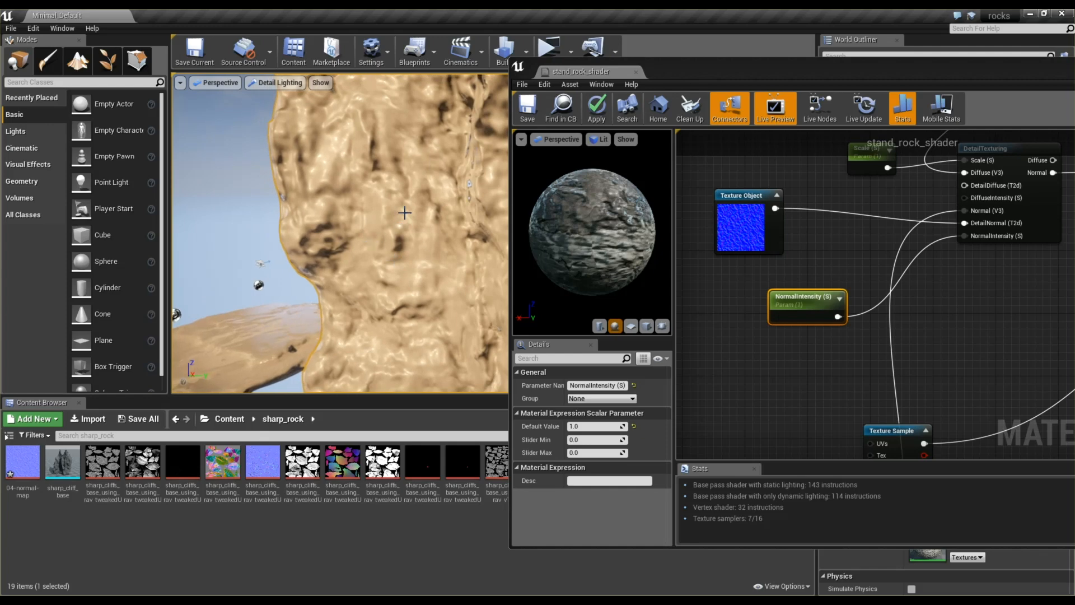
# Set the Scale parameter's default value to 2 and view the rock's detail up close
pyautogui.moveTo(740, 222); pyautogui.dragTo(728, 256, button='right')
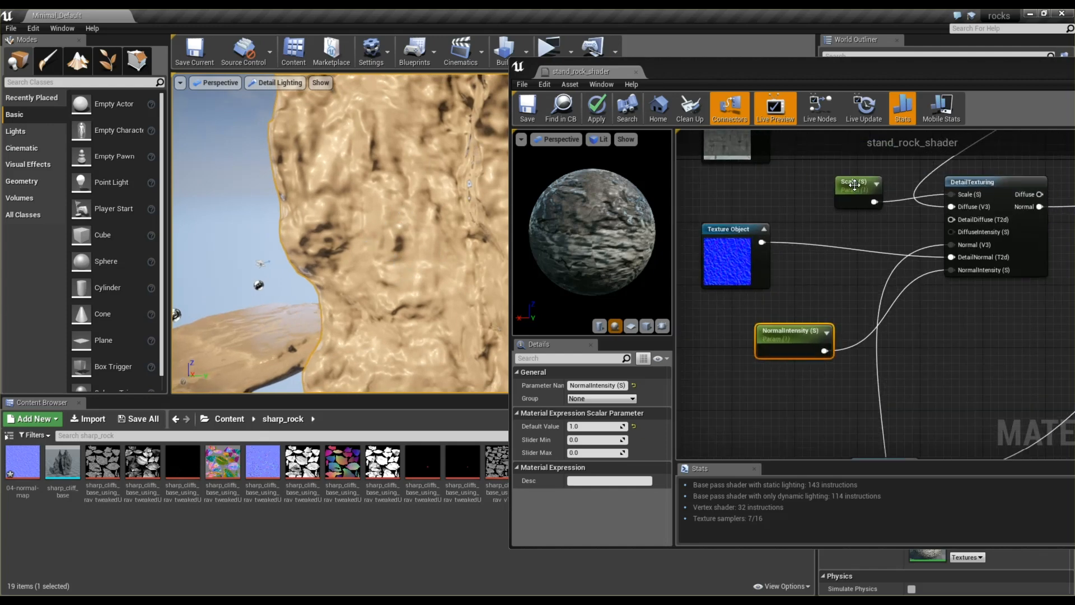
pyautogui.click(853, 186)
pyautogui.click(583, 429)
pyautogui.write('2')
pyautogui.press('Return')
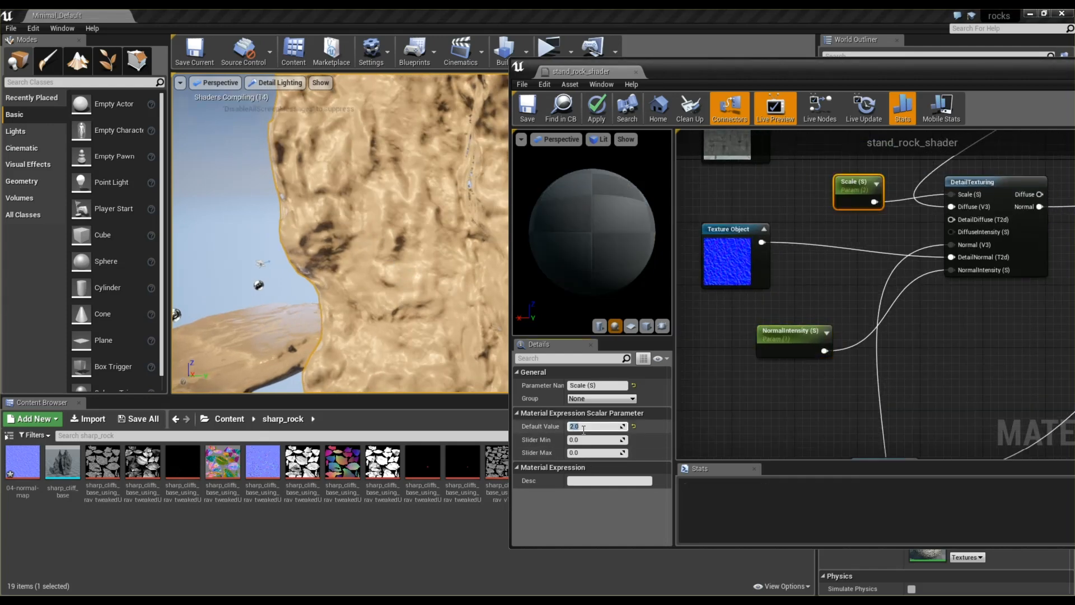
pyautogui.moveTo(358, 246); pyautogui.dragTo(436, 237, button='right')
# Switch the NormalIntensity default to 0 and back to 1 to compare the close-up detail at the doubled scale
pyautogui.click(775, 331)
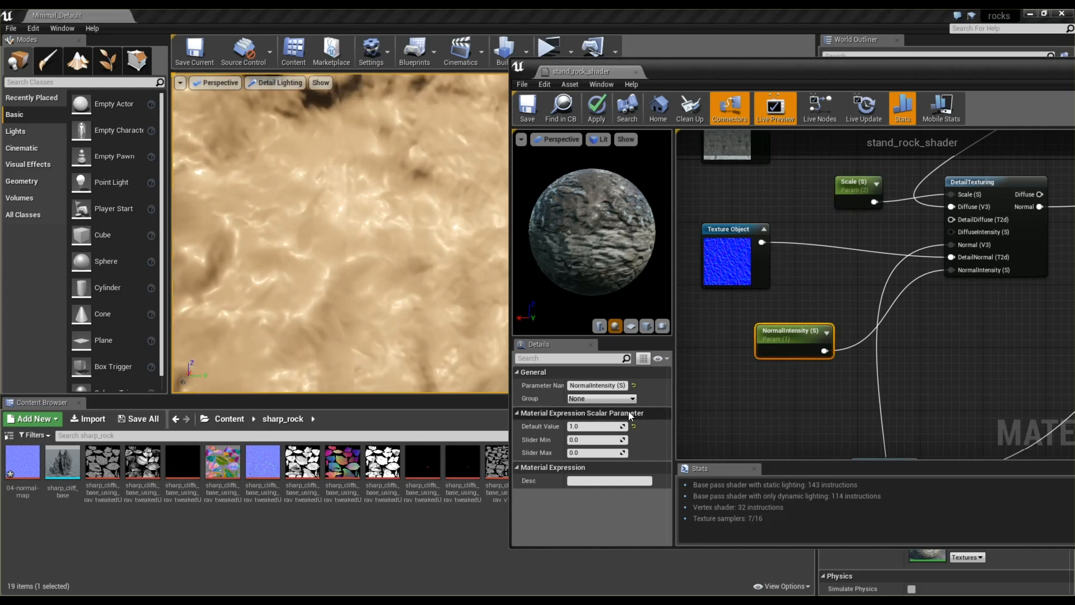
pyautogui.write('0')
pyautogui.press('Return')
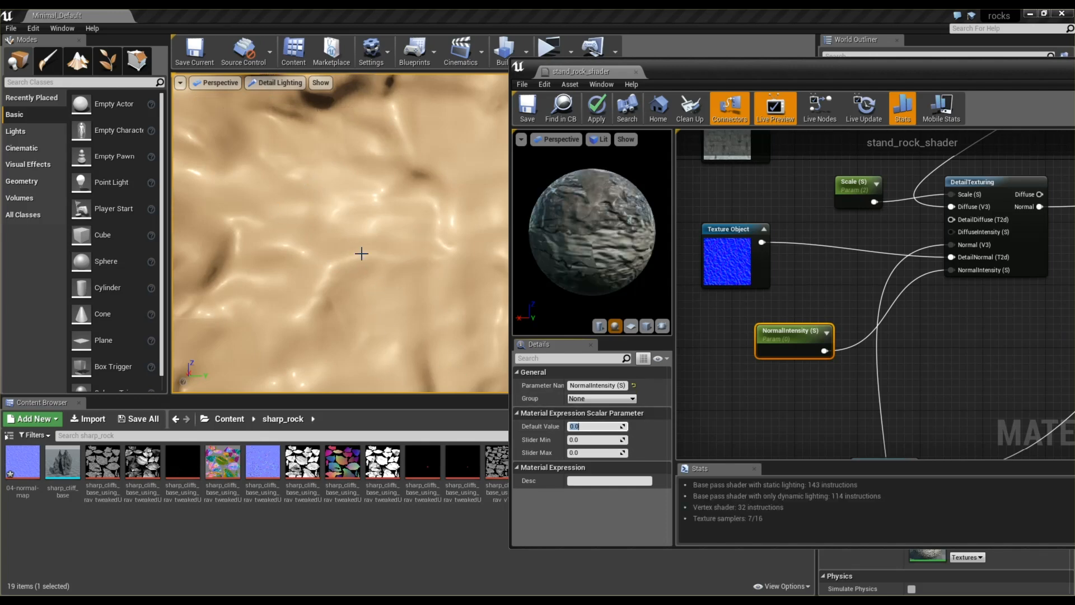
pyautogui.scroll(-5, 361, 254)
pyautogui.scroll(5, 431, 255)
pyautogui.write('1')
pyautogui.press('Return')
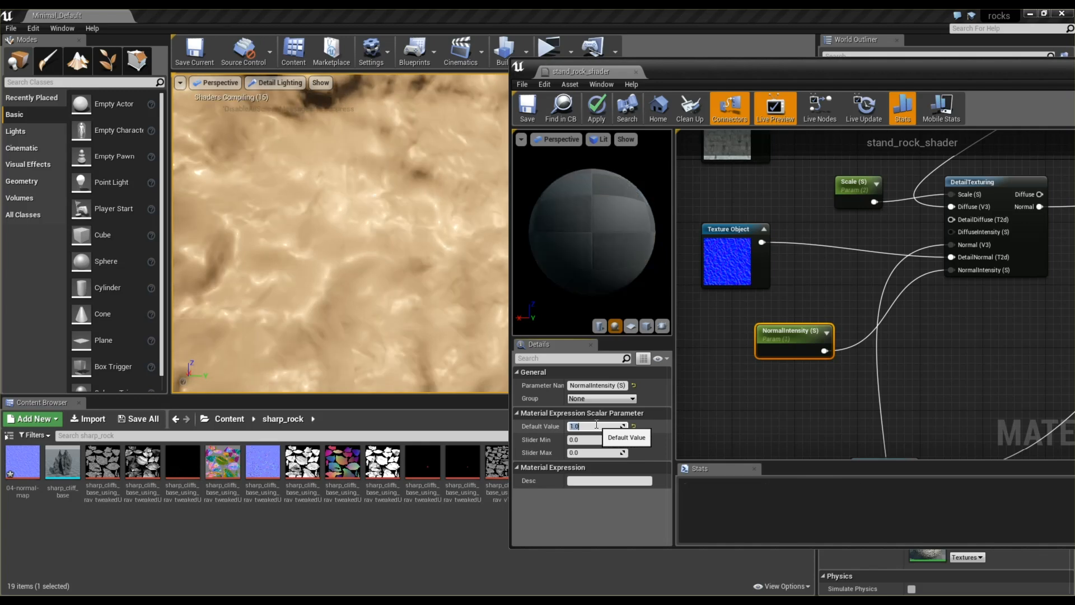
pyautogui.scroll(-5, 284, 200)
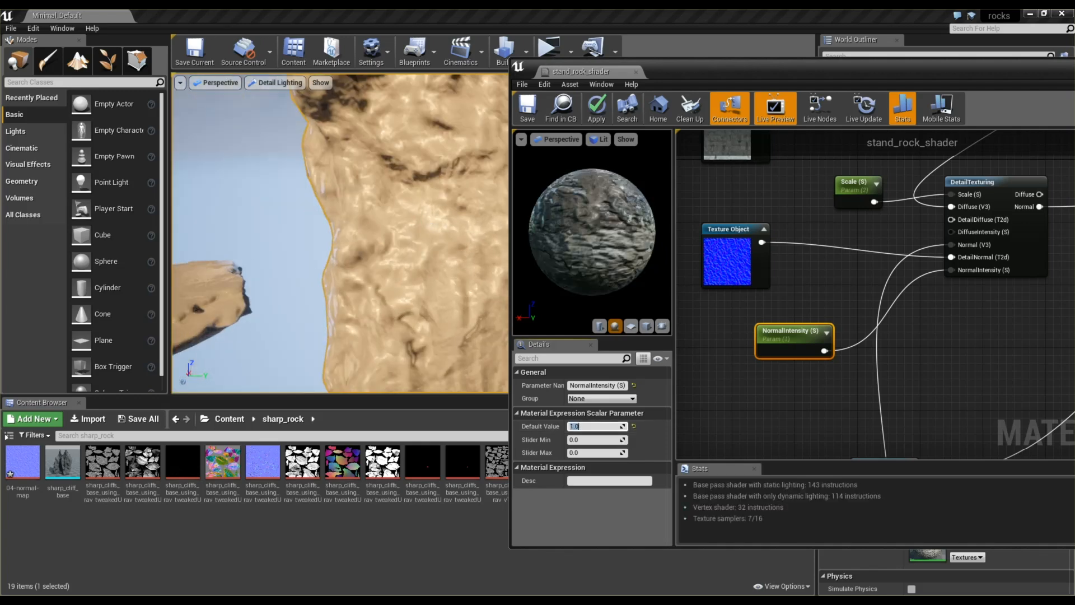
pyautogui.moveTo(418, 225); pyautogui.dragTo(467, 210, button='right')
pyautogui.scroll(-6, 799, 322)
pyautogui.scroll(4, 821, 274)
# Connect the blocky rock Texture Object to the DetailDiffuse input of the DetailTexturing node and save the material
pyautogui.moveTo(822, 273); pyautogui.dragTo(823, 384, button='right')
pyautogui.scroll(-2, 861, 296)
pyautogui.scroll(3, 855, 388)
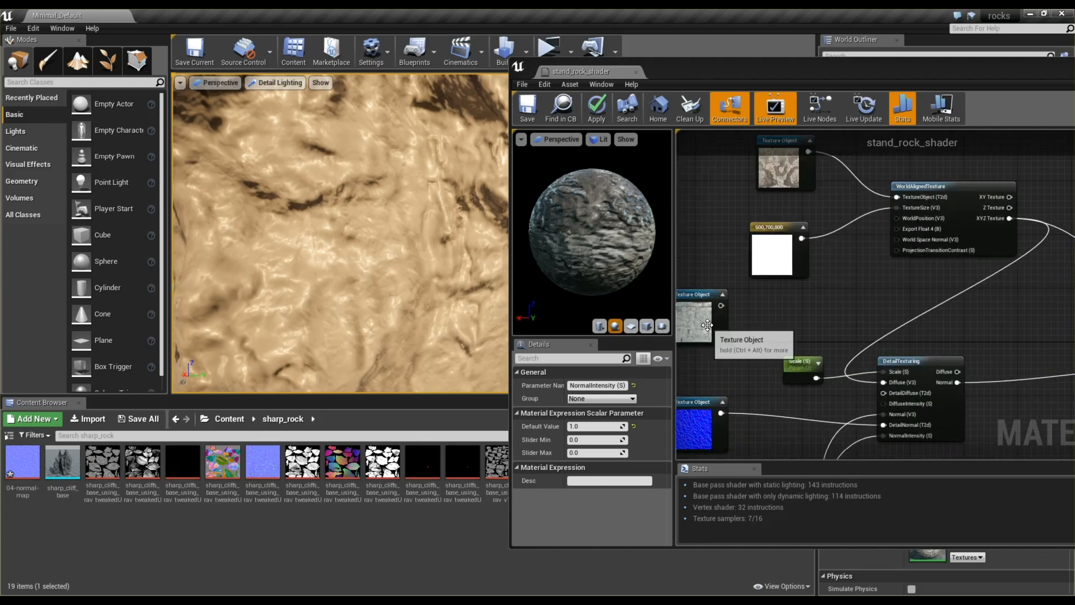
pyautogui.moveTo(707, 325); pyautogui.dragTo(714, 338)
pyautogui.moveTo(877, 391); pyautogui.dragTo(884, 393)
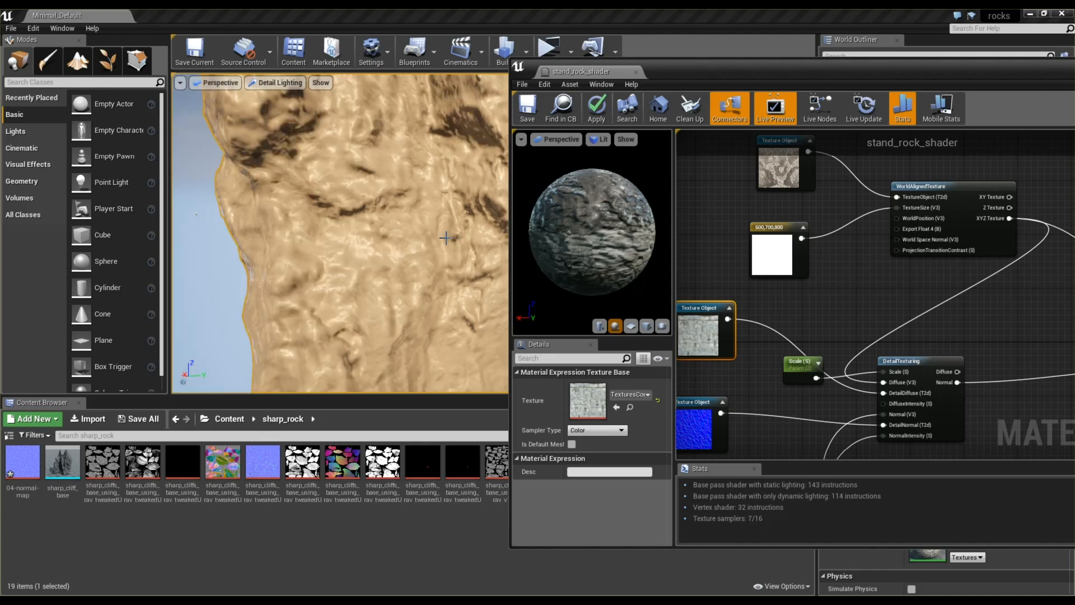
pyautogui.hotkey('ctrl', 's')
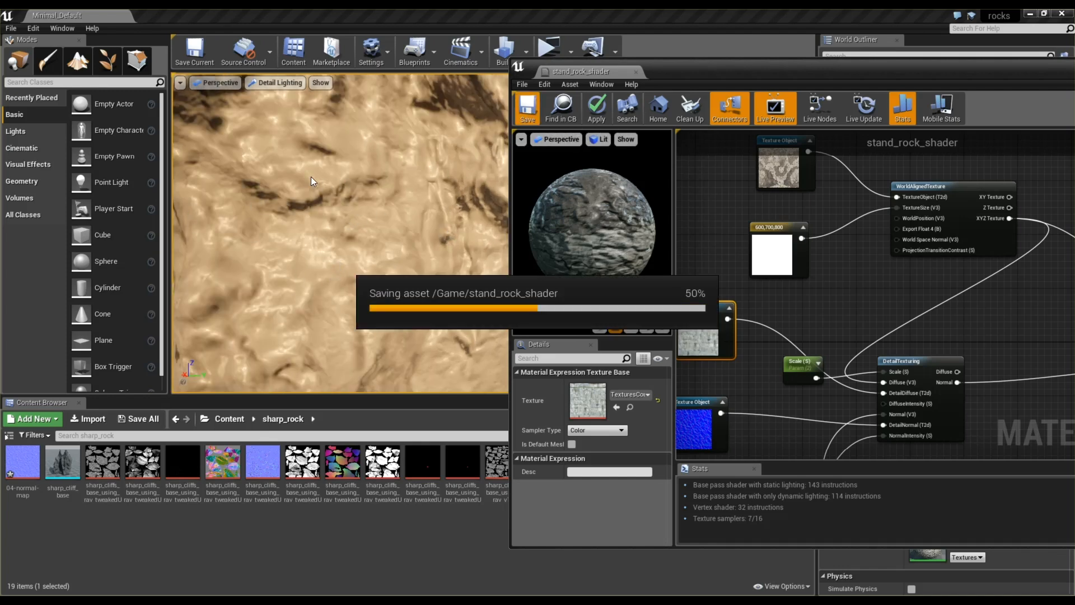
# Switch the level viewport from Detail Lighting to Lit shading and pull back from the standing rock
pyautogui.moveTo(348, 245); pyautogui.dragTo(298, 121)
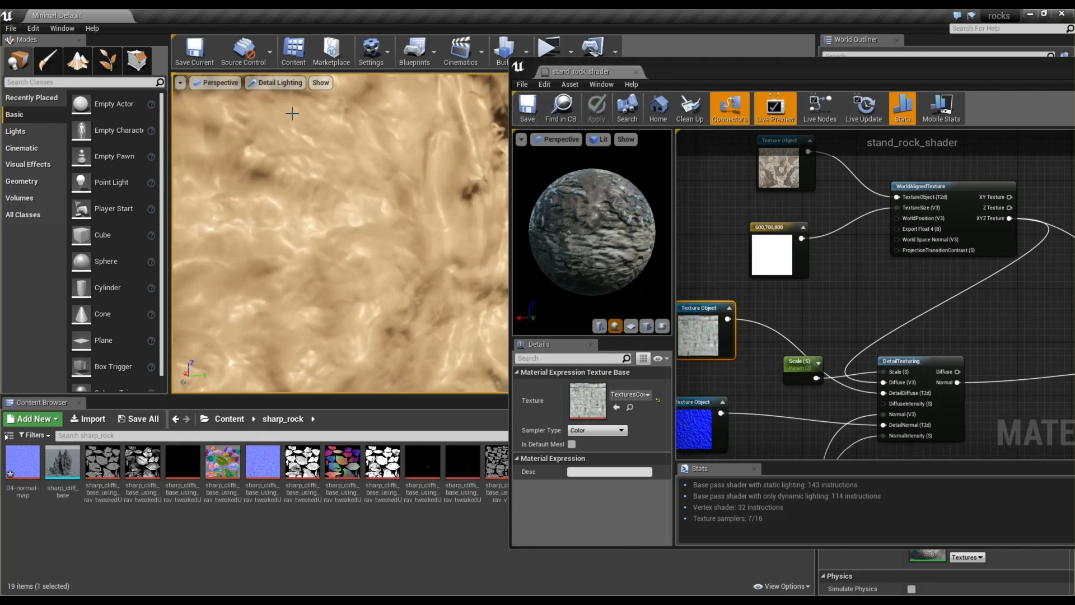
pyautogui.click(278, 80)
pyautogui.click(274, 107)
pyautogui.scroll(-6, 347, 220)
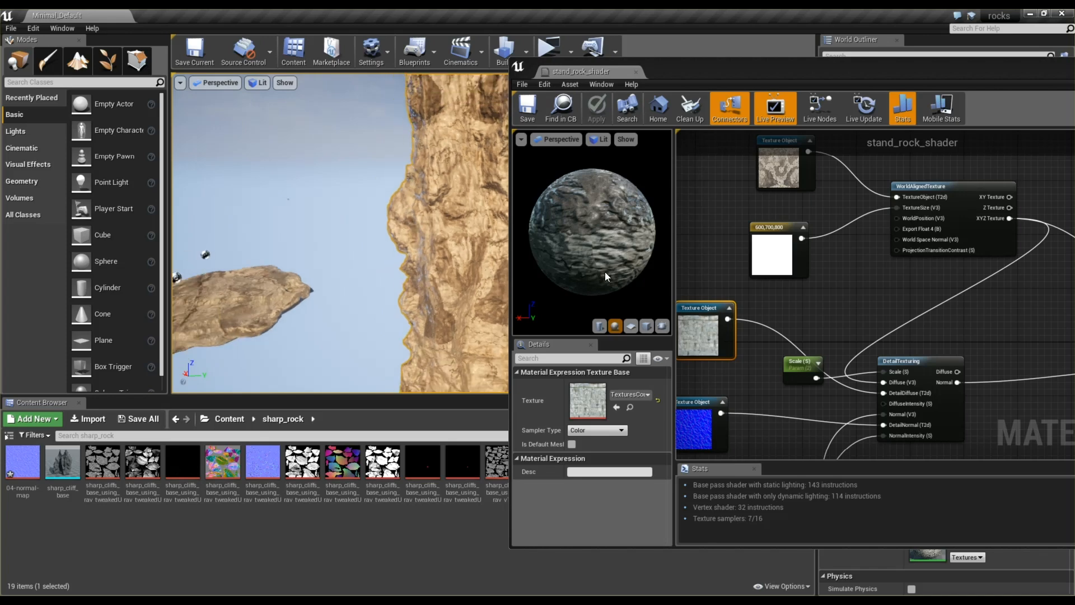
pyautogui.scroll(-3, 834, 335)
pyautogui.scroll(4, 813, 370)
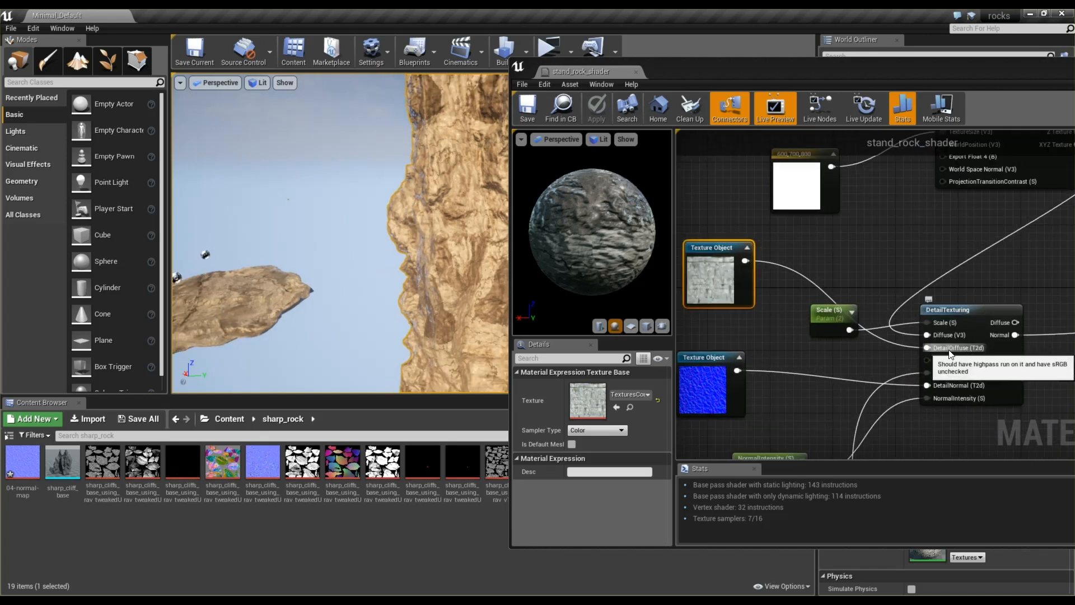
pyautogui.rightClick(929, 360)
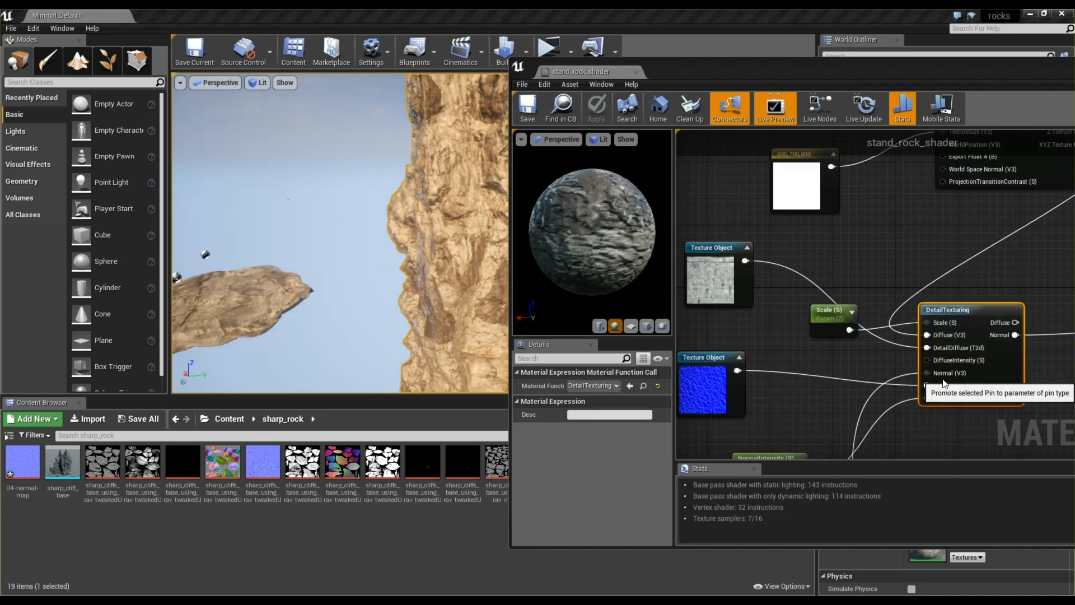
pyautogui.click(942, 371)
pyautogui.hotkey('ctrl', 'z')
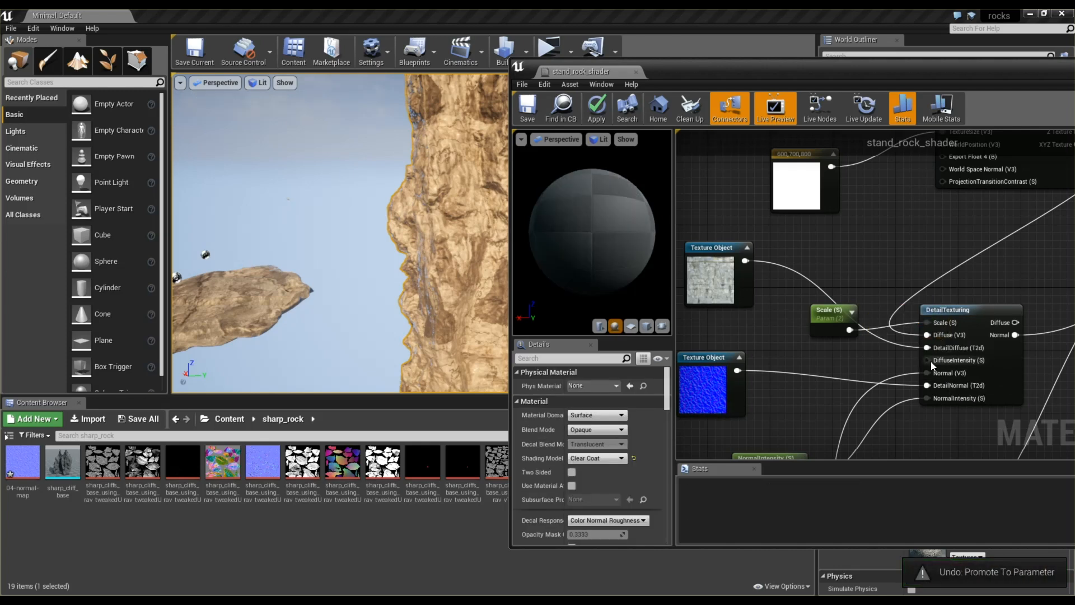
# Promote the DiffuseIntensity input to a parameter, place it near the Texture Objects, set its default to 1 and save the material
pyautogui.rightClick(930, 360)
pyautogui.click(946, 371)
pyautogui.moveTo(918, 328); pyautogui.dragTo(735, 321)
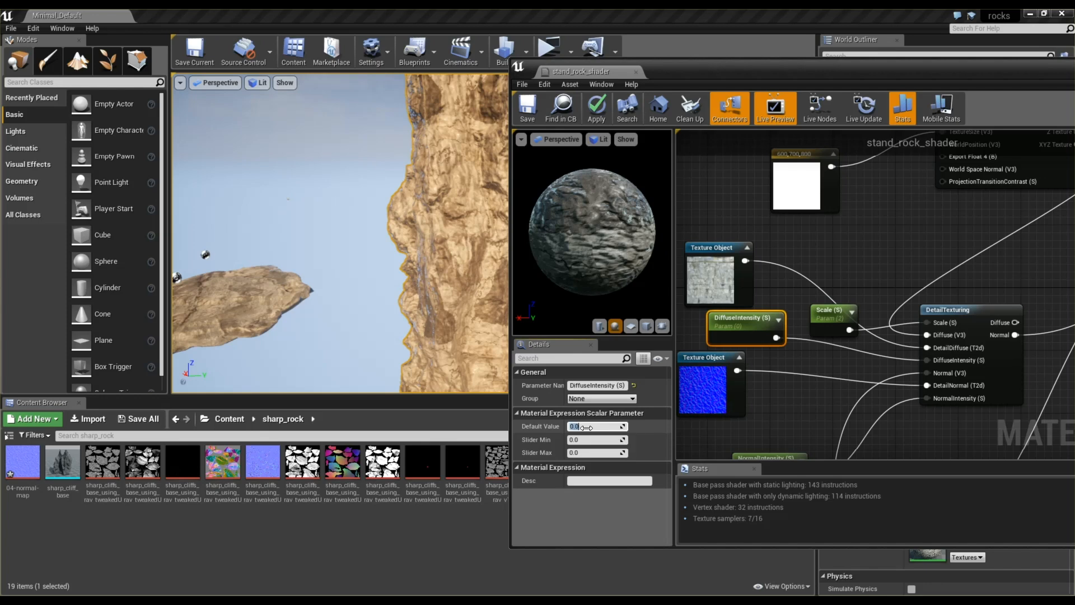
pyautogui.write('1')
pyautogui.press('Return')
pyautogui.scroll(-1, 397, 237)
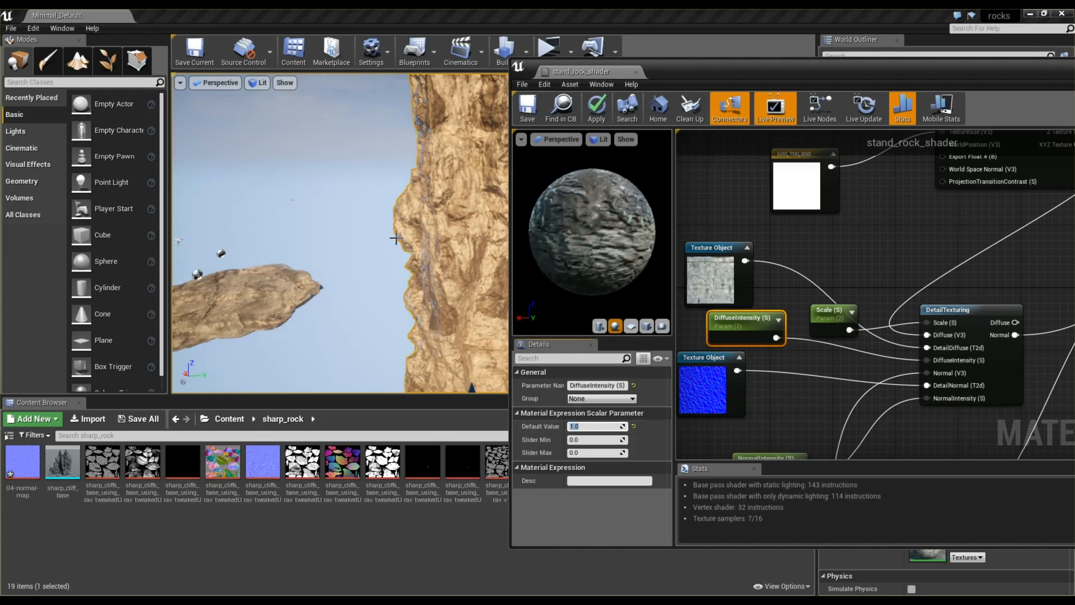
pyautogui.hotkey('ctrl', 's')
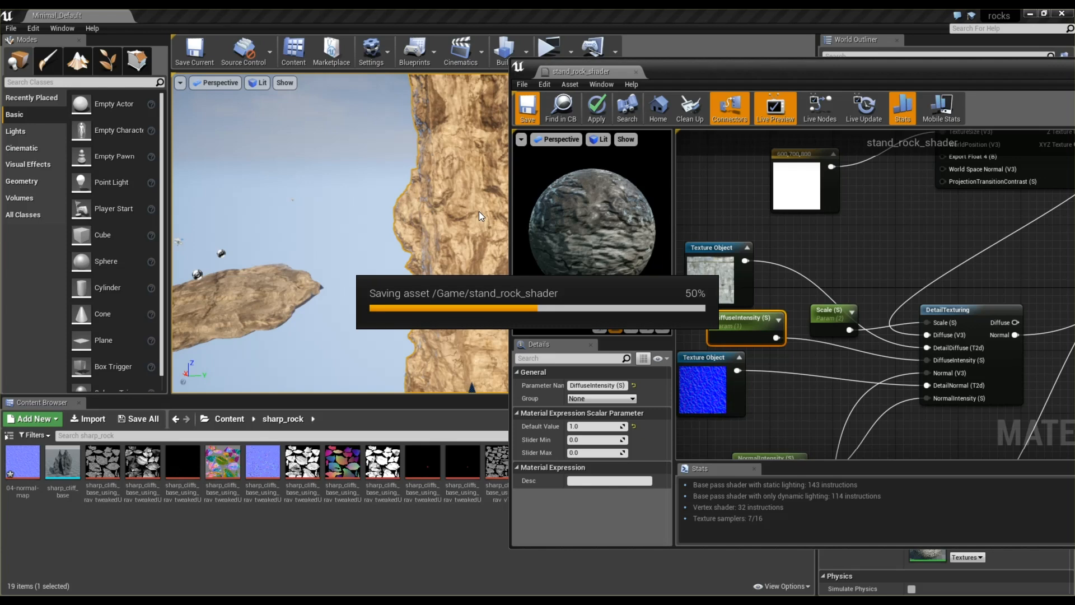
# View the rock up close, set the DiffuseIntensity default value to 10 and save the material
pyautogui.moveTo(479, 211); pyautogui.dragTo(529, 128)
pyautogui.click(727, 323)
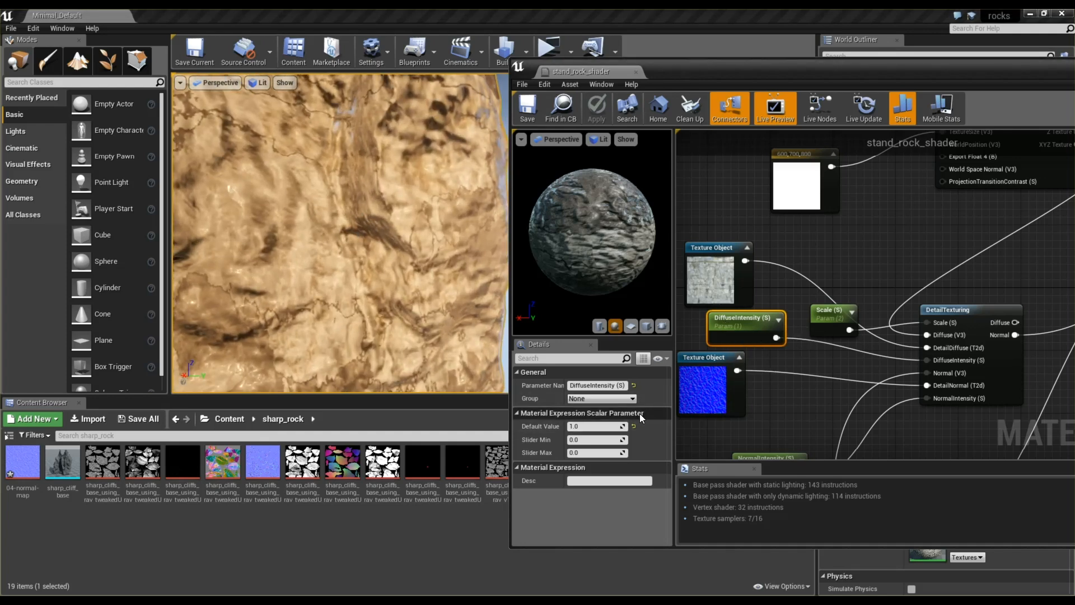
pyautogui.write('0')
pyautogui.press('Return')
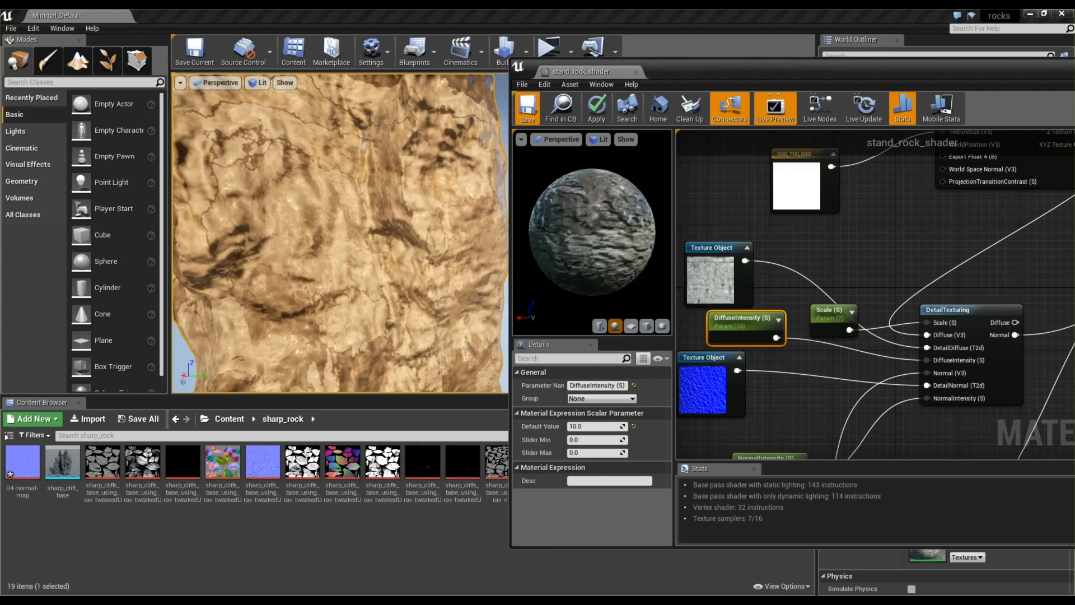
# Switch the level viewport to Unlit shading and look at the upper part of the standing rock
pyautogui.moveTo(444, 234)
pyautogui.mouseDown(button='right')
pyautogui.moveTo(392, 234)
pyautogui.moveTo(453, 234)
pyautogui.mouseUp(button='right')
pyautogui.click(259, 83)
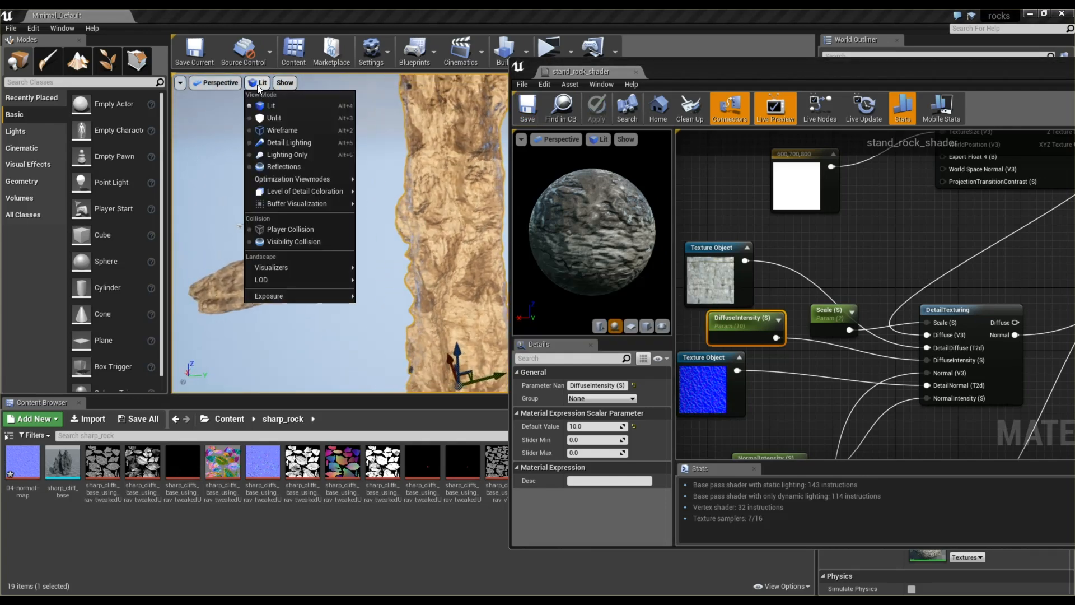
pyautogui.click(274, 117)
pyautogui.moveTo(276, 115); pyautogui.dragTo(269, 78, button='right')
# Rearrange the Scale parameter and the normal map Texture Object to tidy the nodes feeding DetailTexturing
pyautogui.moveTo(918, 370); pyautogui.dragTo(915, 361, button='right')
pyautogui.moveTo(828, 305); pyautogui.dragTo(848, 242)
pyautogui.scroll(-1, 899, 302)
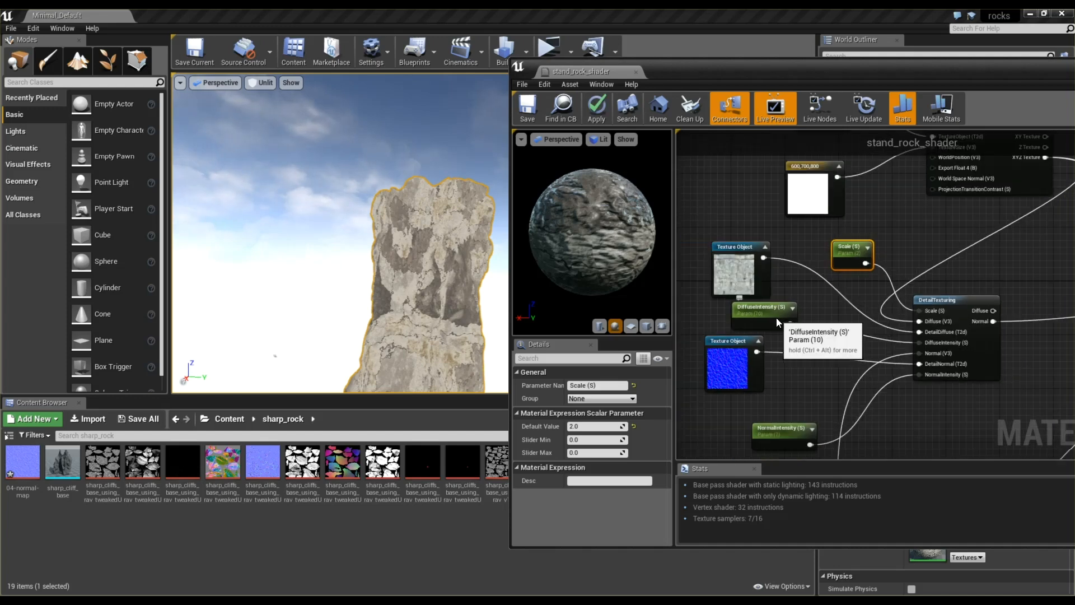
pyautogui.moveTo(733, 351); pyautogui.dragTo(723, 376)
pyautogui.click(787, 443)
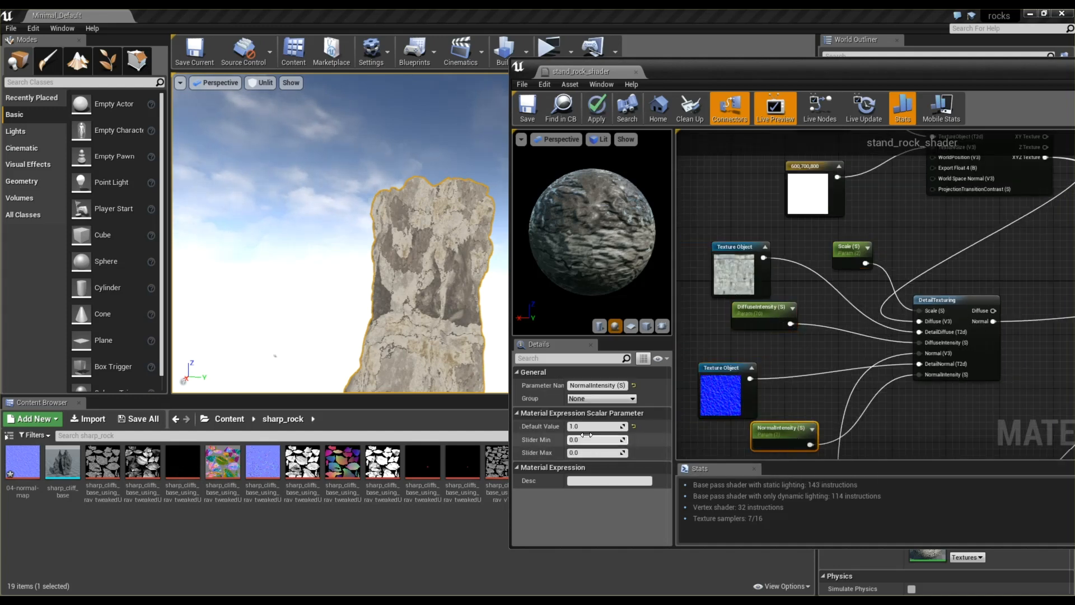
# Set the Scale parameter's default to 1, apply and save the material, and check the standing rock and the DetailTexturing outputs
pyautogui.click(851, 252)
pyautogui.press('Return')
pyautogui.moveTo(340, 233); pyautogui.dragTo(392, 232, button='right')
pyautogui.click(596, 106)
pyautogui.click(533, 106)
pyautogui.press('s')
pyautogui.press('w')
pyautogui.scroll(-4, 787, 283)
pyautogui.scroll(4, 860, 307)
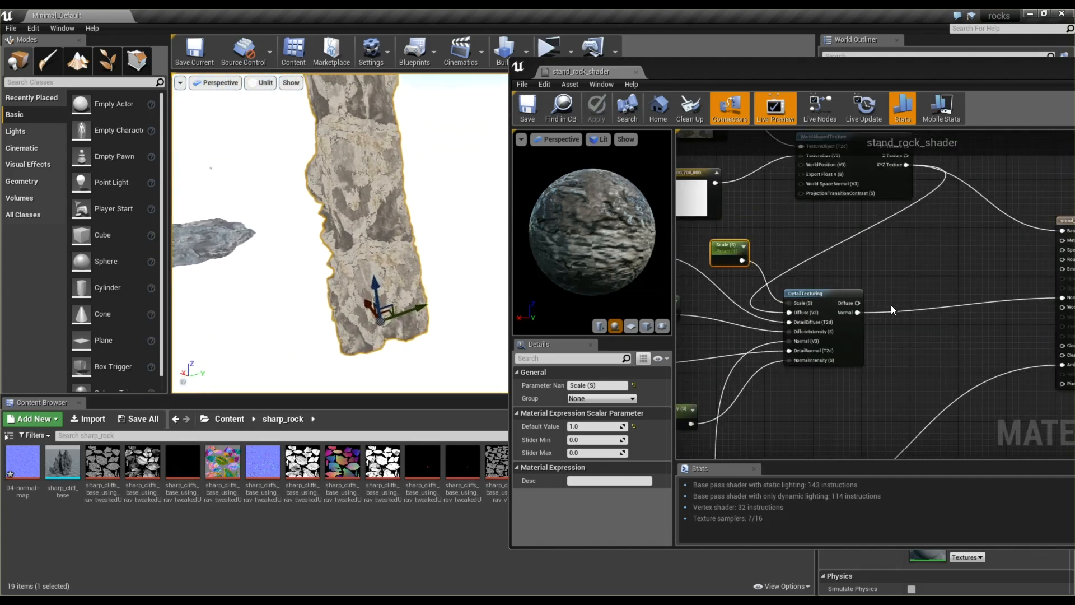
# Connect the DetailTexturing Diffuse output to the material's Base Color input and save the material
pyautogui.scroll(-3, 784, 295)
pyautogui.scroll(3, 806, 293)
pyautogui.moveTo(776, 298); pyautogui.dragTo(1007, 217)
pyautogui.moveTo(466, 191); pyautogui.dragTo(465, 141, button='right')
pyautogui.click(522, 115)
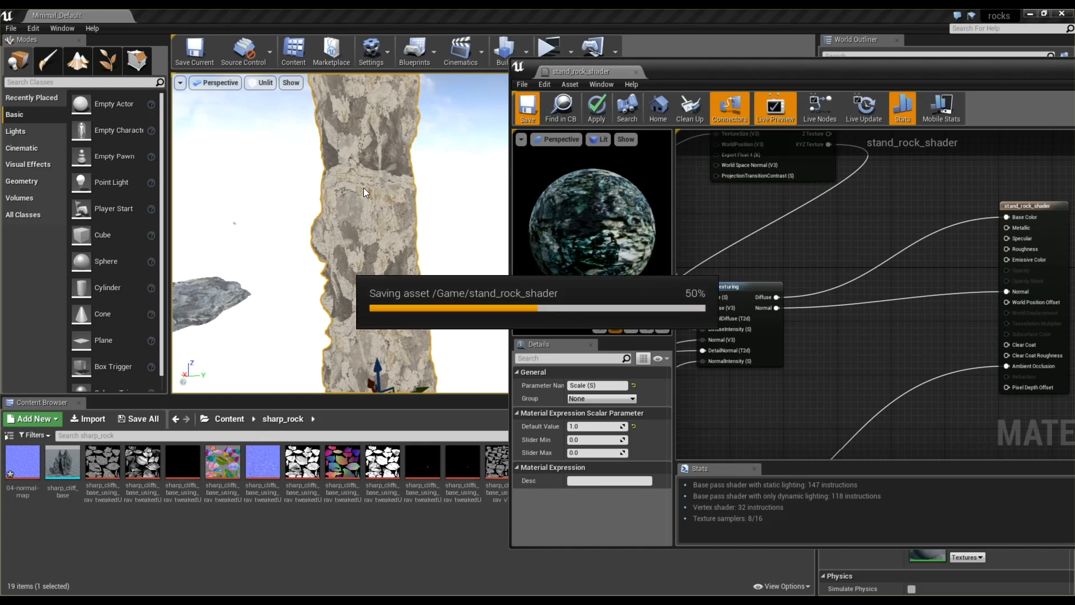
# Set the DiffuseIntensity parameter's default value to 1 and look at the standing rock's surface up close
pyautogui.scroll(-5, 707, 320)
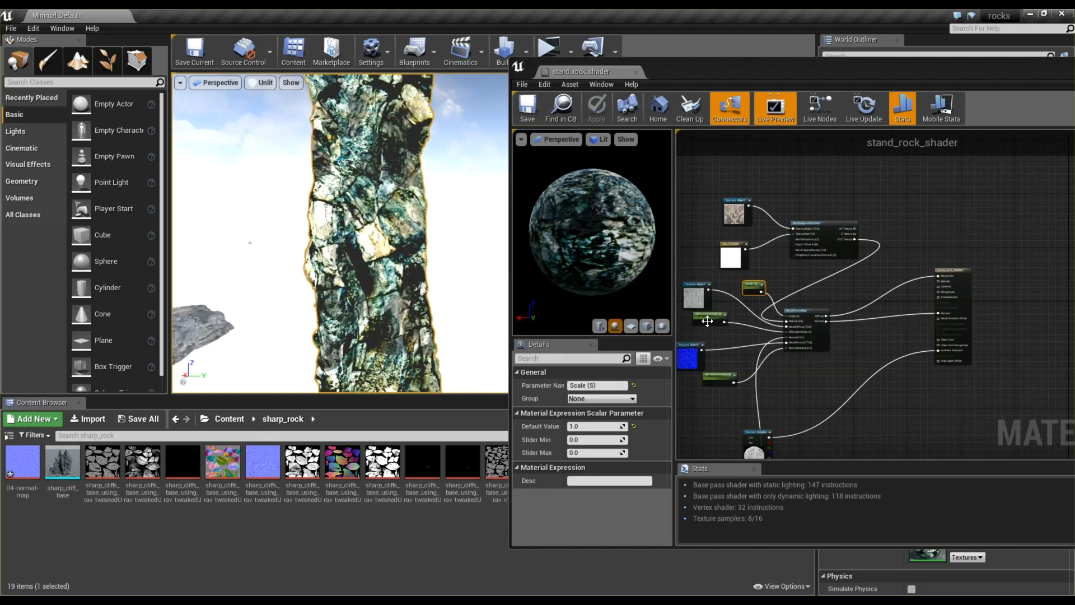
pyautogui.scroll(4, 707, 320)
pyautogui.moveTo(723, 317); pyautogui.dragTo(715, 325)
pyautogui.scroll(-1, 925, 314)
pyautogui.moveTo(925, 314); pyautogui.dragTo(962, 313, button='right')
pyautogui.scroll(1, 852, 302)
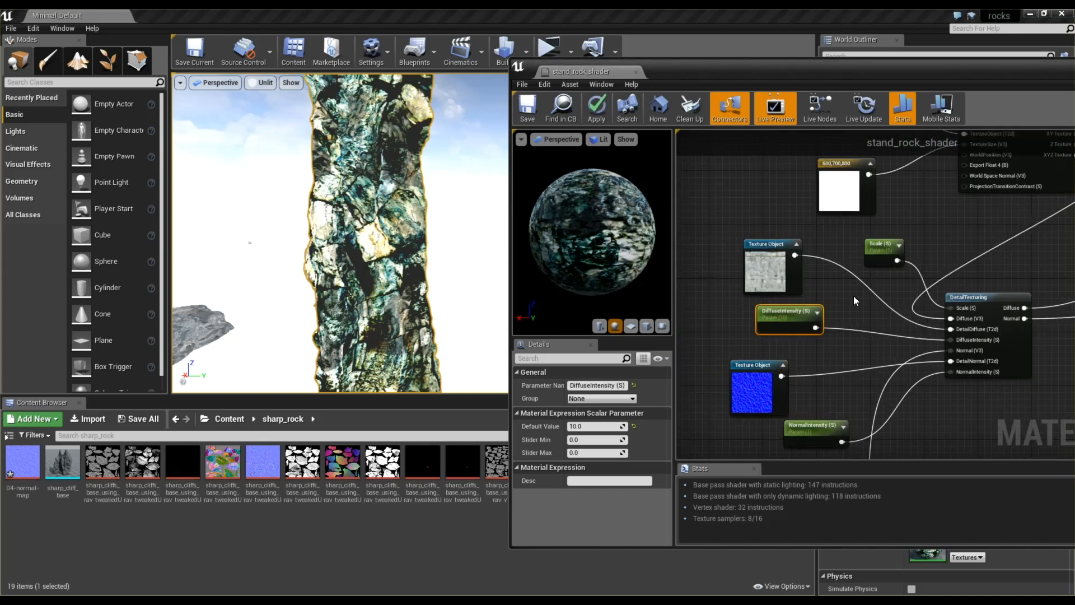
pyautogui.scroll(1, 852, 302)
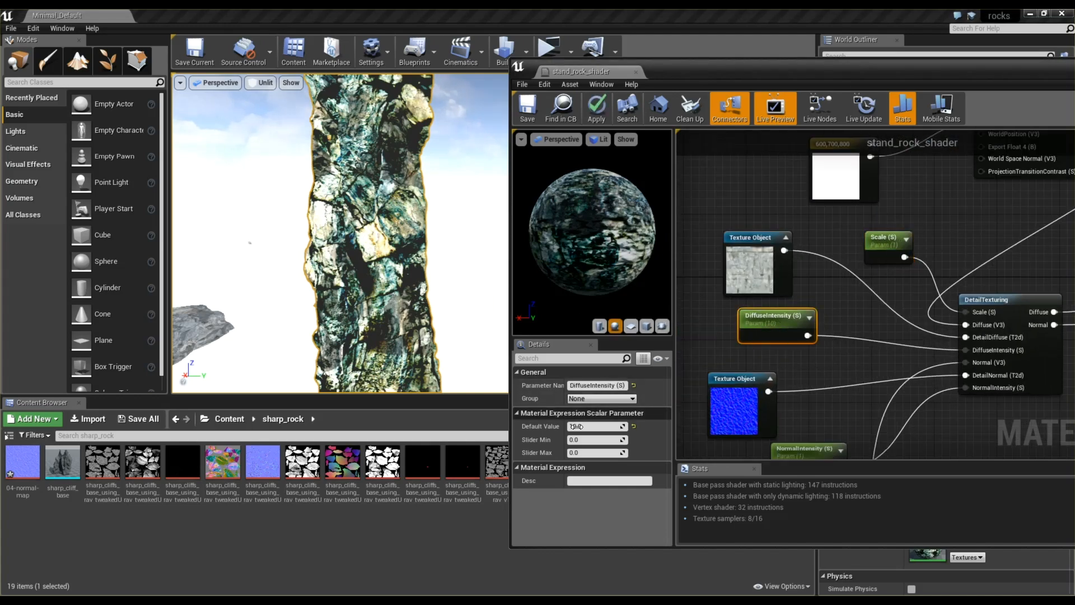
pyautogui.write('1')
pyautogui.press('Return')
pyautogui.moveTo(361, 173); pyautogui.dragTo(299, 168, button='right')
pyautogui.scroll(4, 361, 173)
pyautogui.scroll(-2, 361, 173)
# Try a default value of 4 for the Scale parameter and check the rock's detail in the level
pyautogui.click(889, 253)
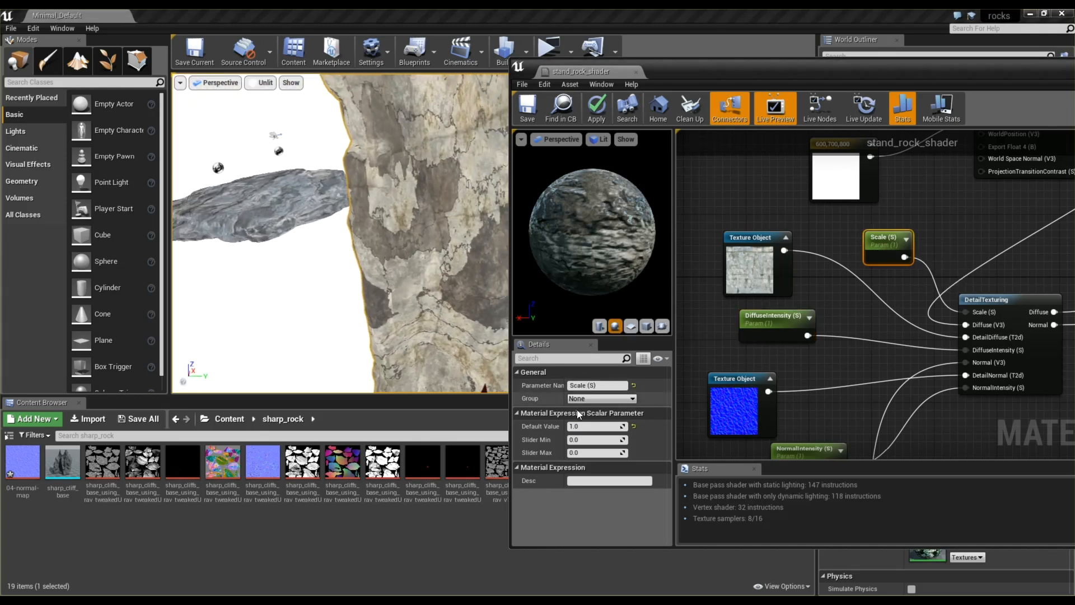
pyautogui.write('4')
pyautogui.press('Return')
pyautogui.moveTo(367, 223); pyautogui.dragTo(454, 144, button='right')
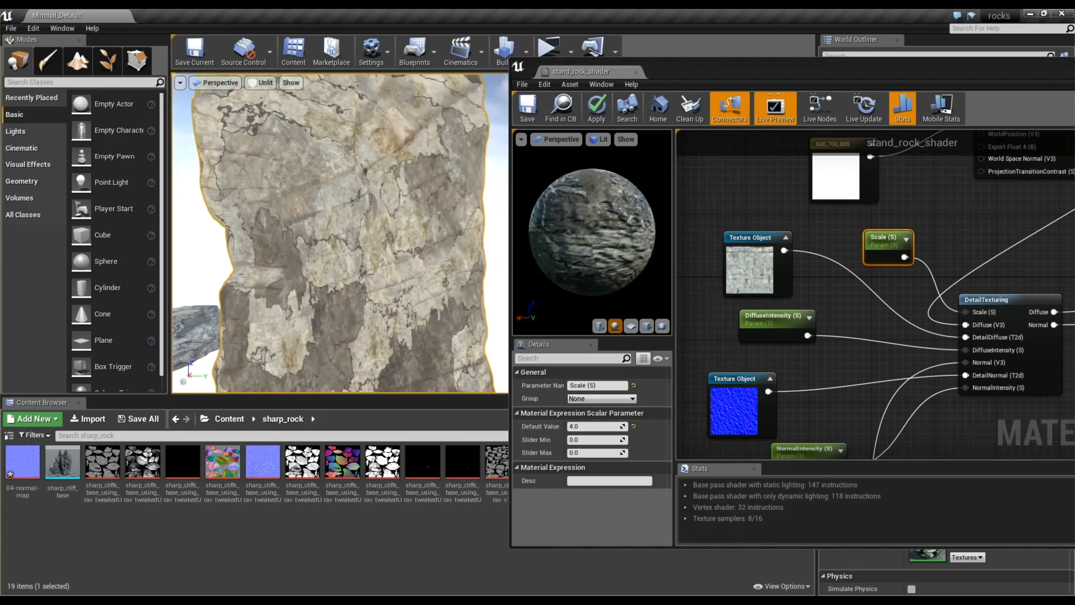
# Switch the level viewport back to Lit shading and inspect the standing rock and the material graph
pyautogui.click(263, 86)
pyautogui.click(265, 105)
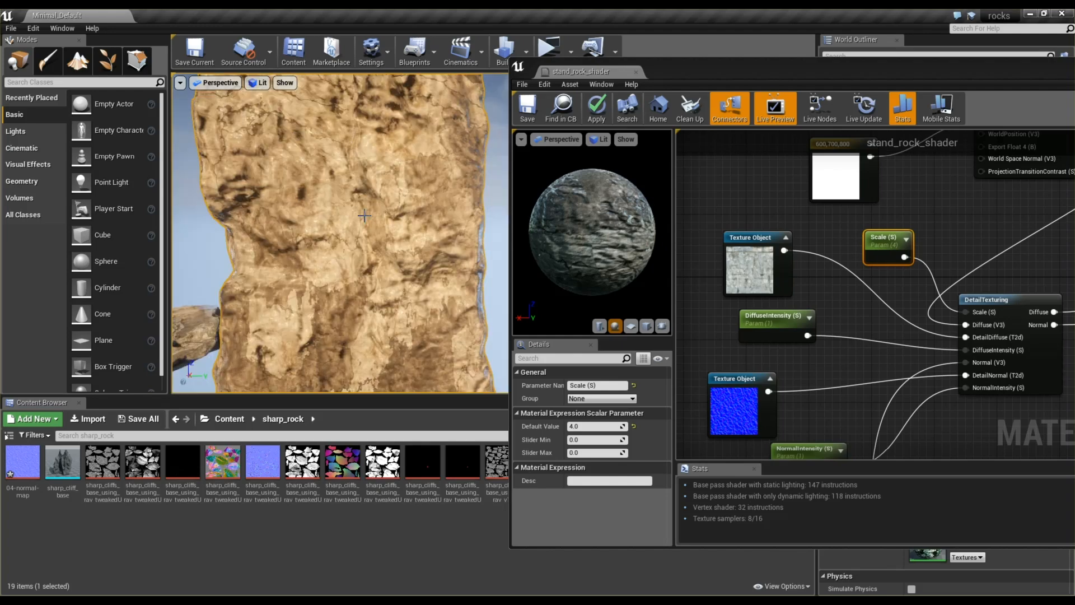
pyautogui.scroll(-7, 314, 185)
pyautogui.scroll(-1, 879, 361)
pyautogui.scroll(-3, 868, 364)
pyautogui.scroll(4, 983, 374)
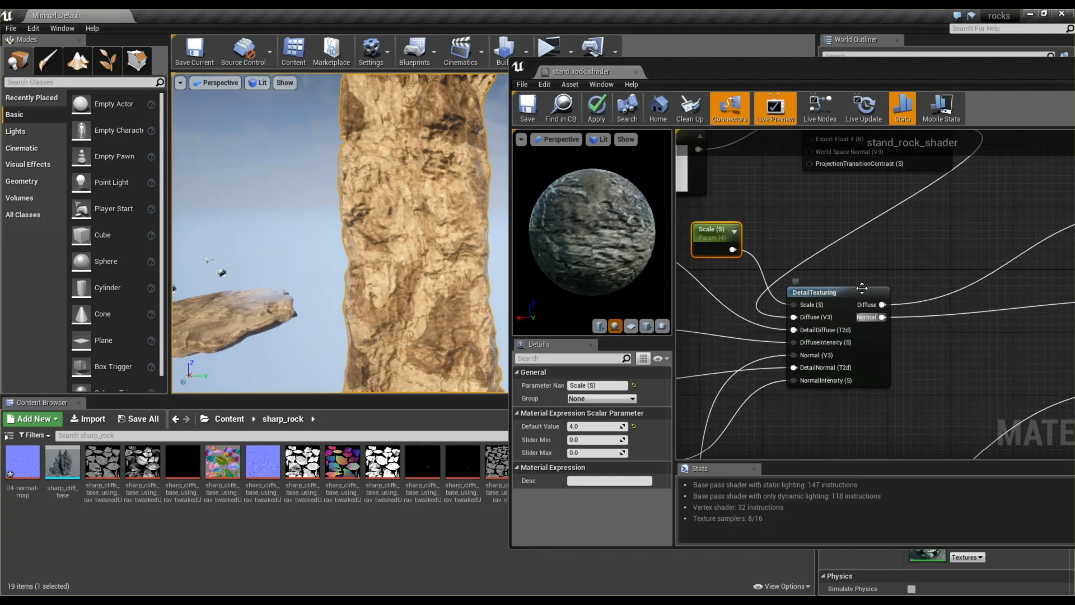
pyautogui.scroll(-4, 834, 285)
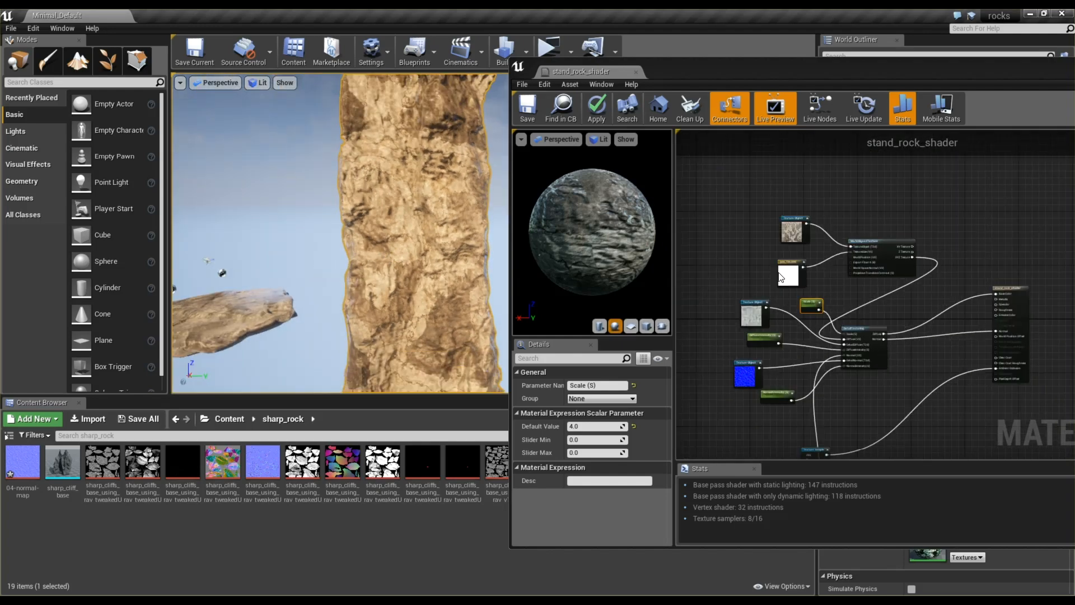
pyautogui.scroll(1, 813, 350)
pyautogui.moveTo(369, 192); pyautogui.dragTo(426, 204, button='right')
pyautogui.moveTo(342, 232); pyautogui.dragTo(338, 215, button='right')
pyautogui.press('s')
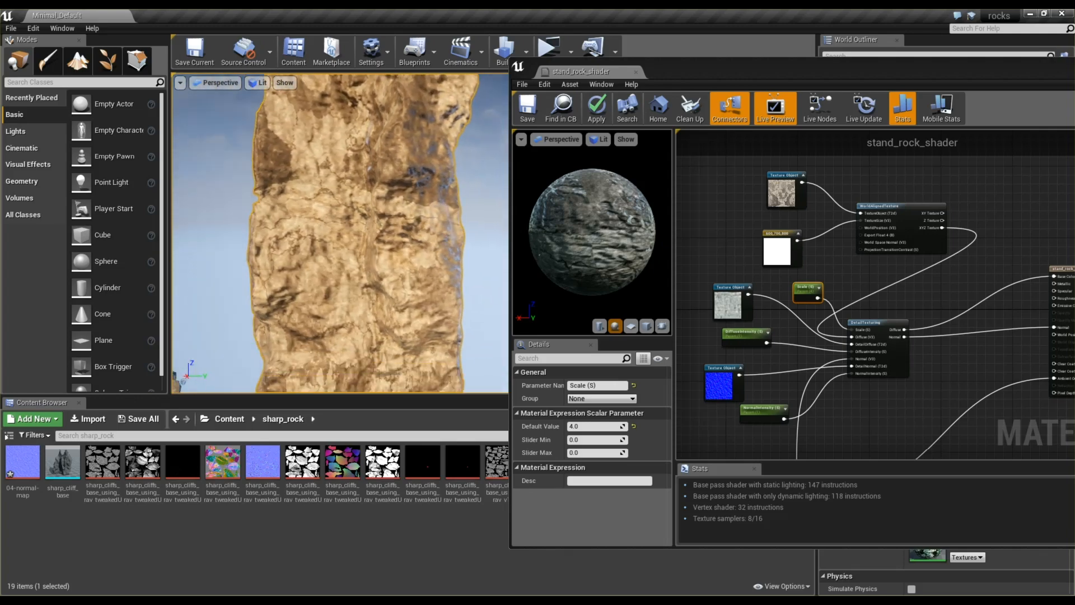
# Check the two intensity parameters, set the Scale parameter's default value to 3 and save the material
pyautogui.scroll(3, 774, 405)
pyautogui.click(773, 416)
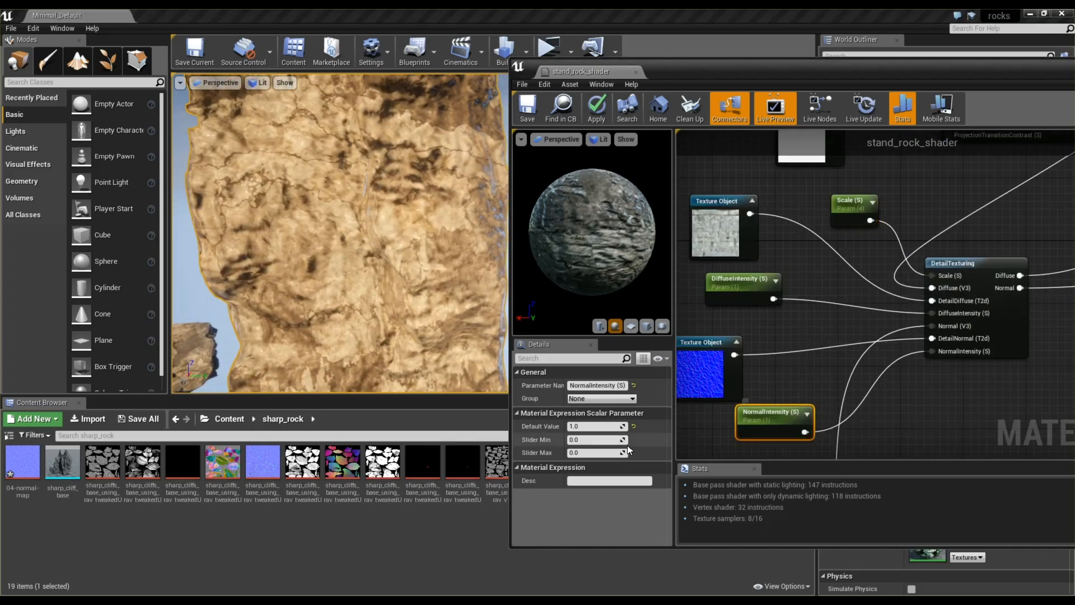
pyautogui.click(756, 292)
pyautogui.click(852, 213)
pyautogui.click(581, 426)
pyautogui.write('3')
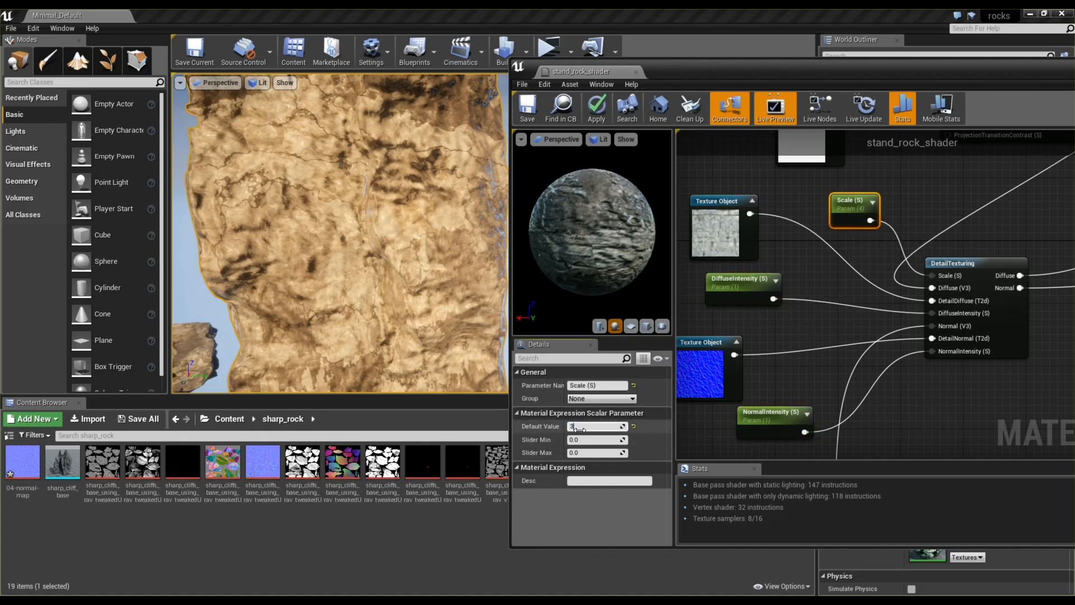
pyautogui.press('Return')
pyautogui.moveTo(333, 167)
pyautogui.mouseDown(button='right')
pyautogui.moveTo(308, 168)
pyautogui.moveTo(359, 167)
pyautogui.moveTo(279, 168)
pyautogui.moveTo(349, 168)
pyautogui.moveTo(334, 168)
pyautogui.mouseUp(button='right')
pyautogui.moveTo(737, 71); pyautogui.dragTo(604, 85)
pyautogui.click(395, 123)
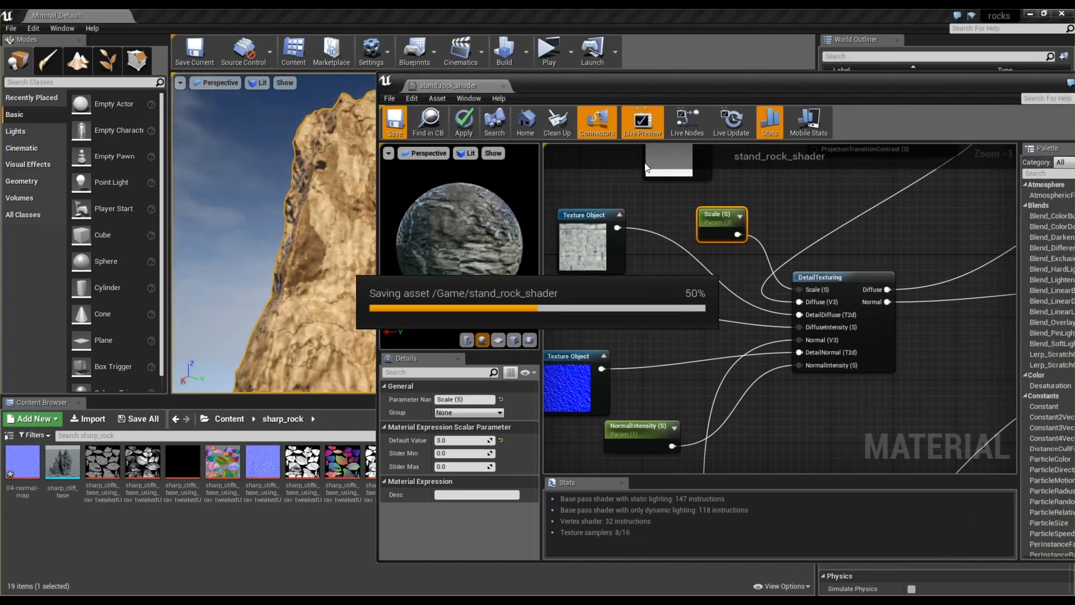
# Move the ambient occlusion and baked normal Texture Sample nodes apart to make room between them
pyautogui.moveTo(601, 83); pyautogui.dragTo(534, 64)
pyautogui.scroll(-3, 611, 270)
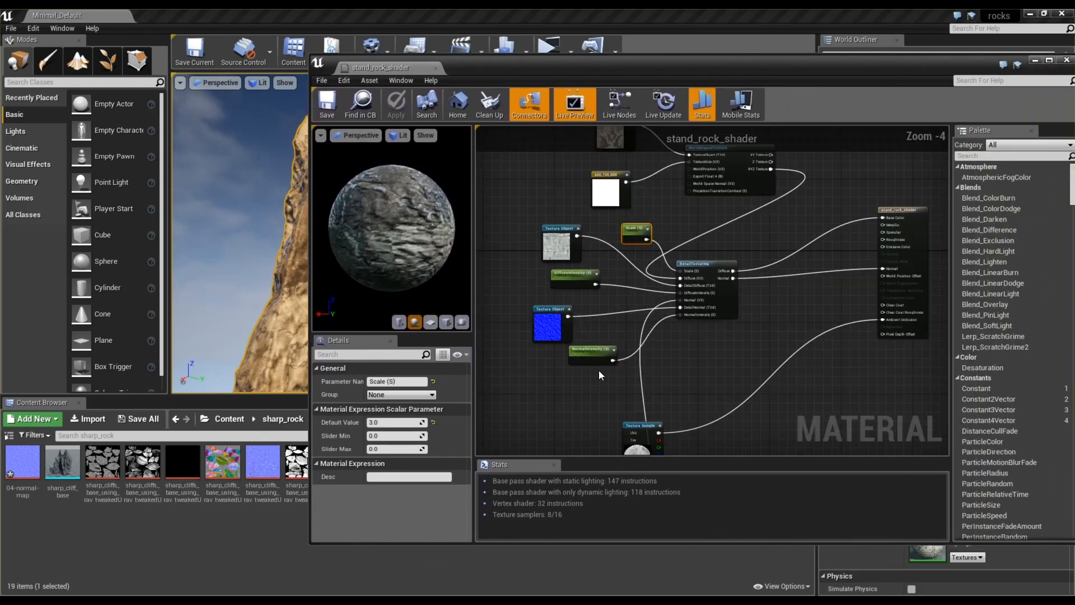
pyautogui.scroll(2, 637, 426)
pyautogui.moveTo(613, 430); pyautogui.dragTo(705, 424)
pyautogui.scroll(-5, 696, 335)
pyautogui.scroll(3, 670, 404)
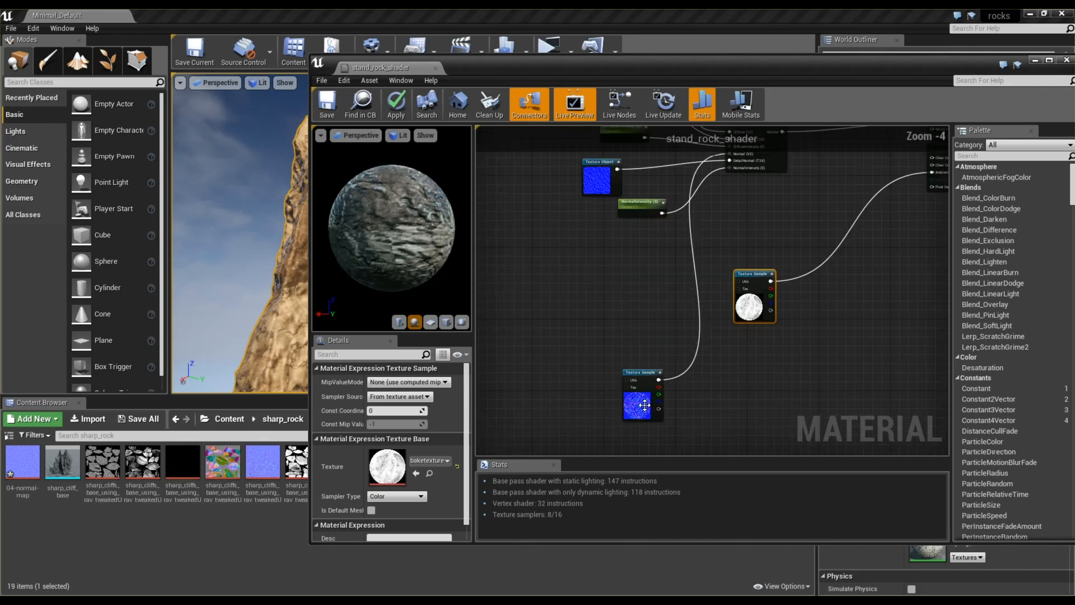
pyautogui.moveTo(635, 406); pyautogui.dragTo(590, 317)
pyautogui.scroll(3, 590, 316)
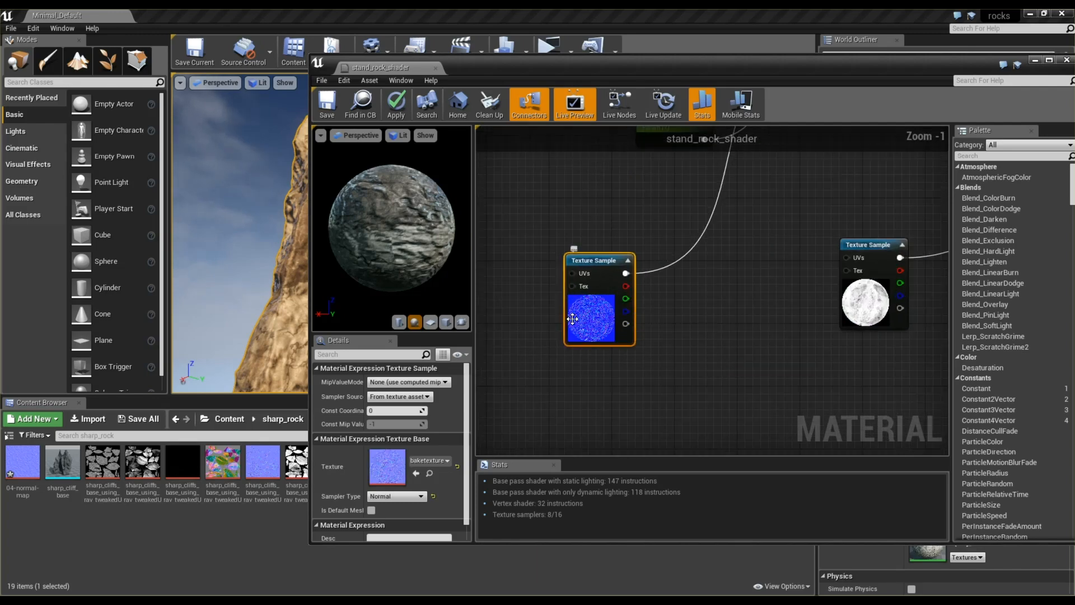
# Add a DotProduct node beside the baked normal Texture Sample and connect the sample's main output to its A input
pyautogui.moveTo(549, 68); pyautogui.dragTo(738, 76)
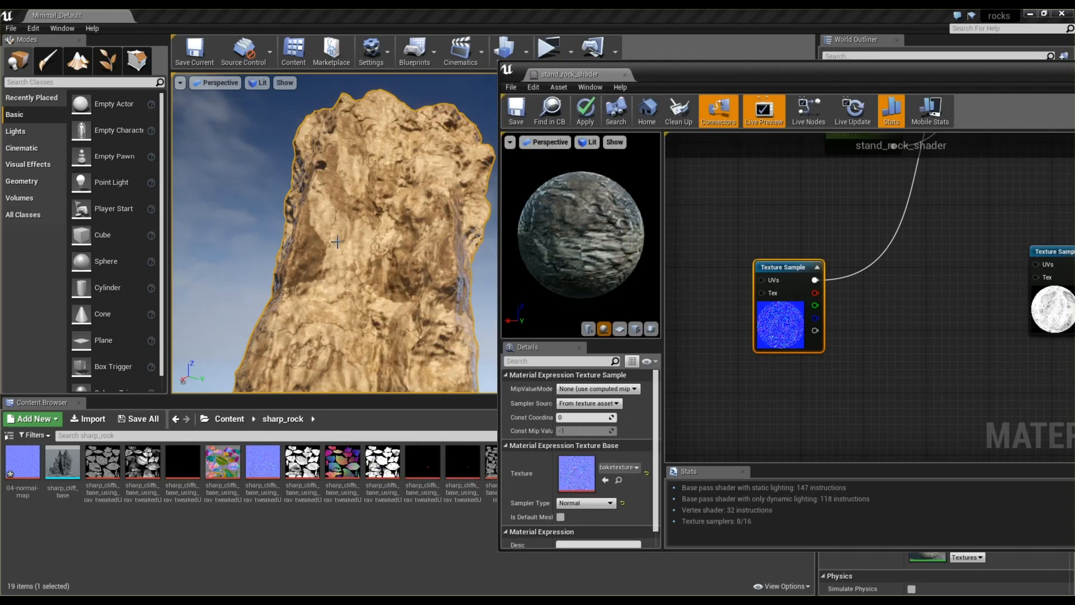
pyautogui.moveTo(372, 326); pyautogui.dragTo(422, 334, button='right')
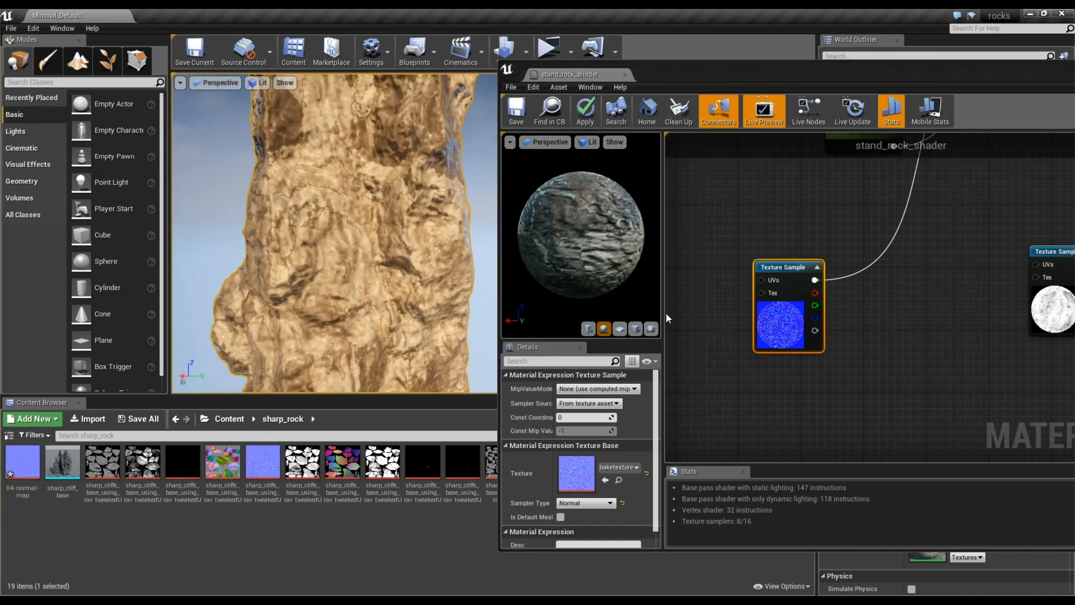
pyautogui.scroll(1, 849, 338)
pyautogui.click(859, 339)
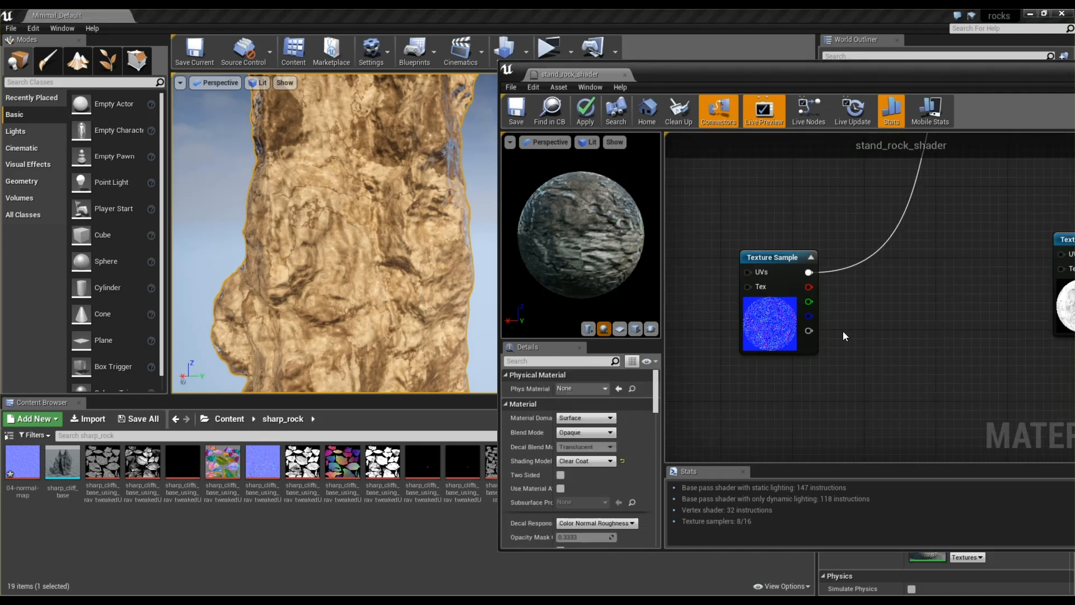
pyautogui.rightClick(843, 333)
pyautogui.write('dotpr')
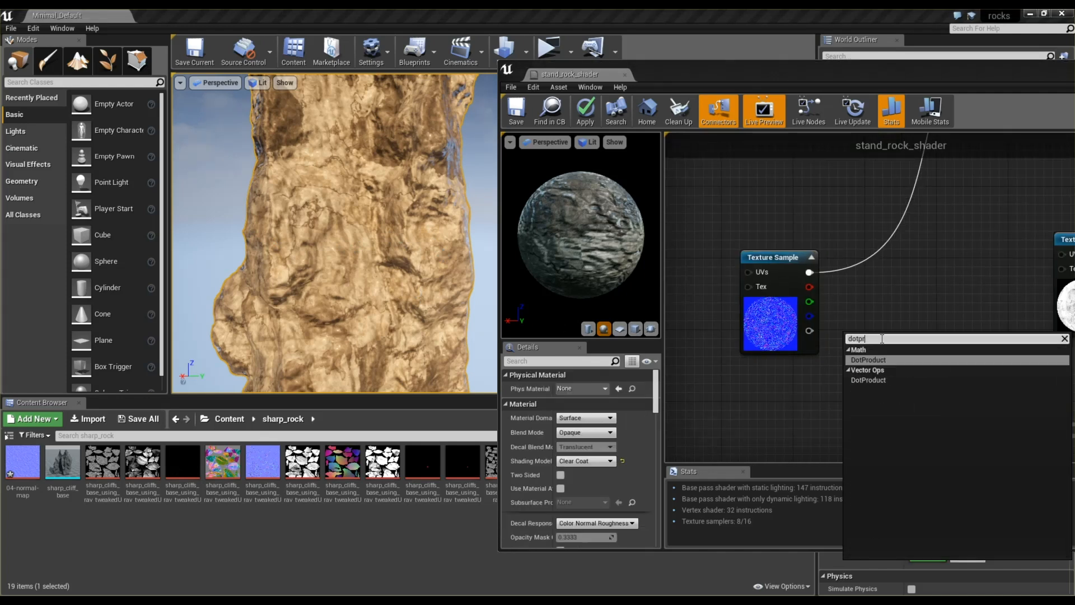
pyautogui.write('o')
pyautogui.click(882, 360)
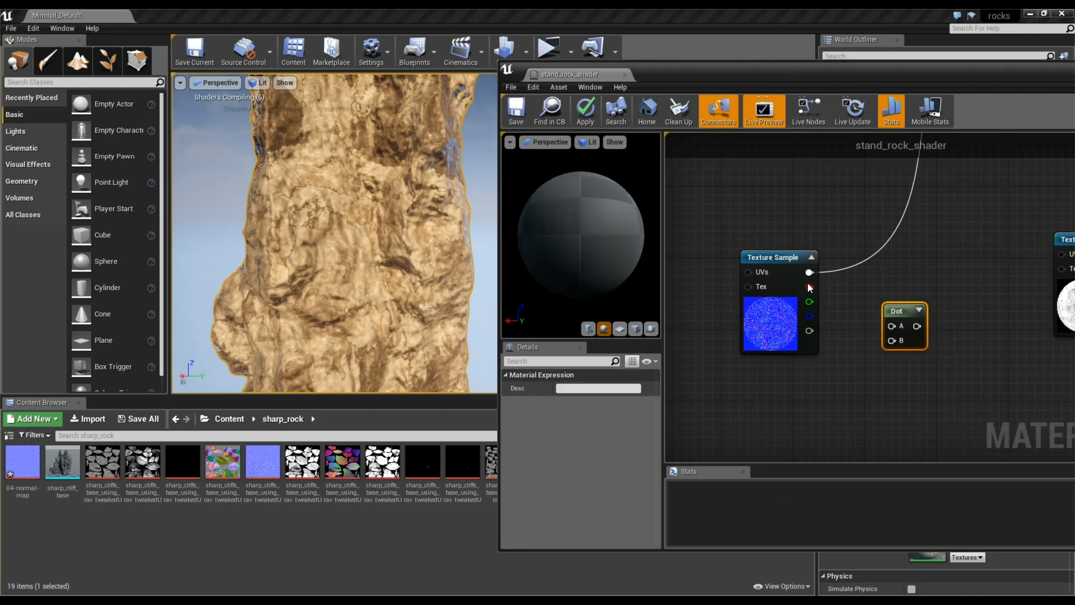
pyautogui.moveTo(826, 291); pyautogui.dragTo(890, 325)
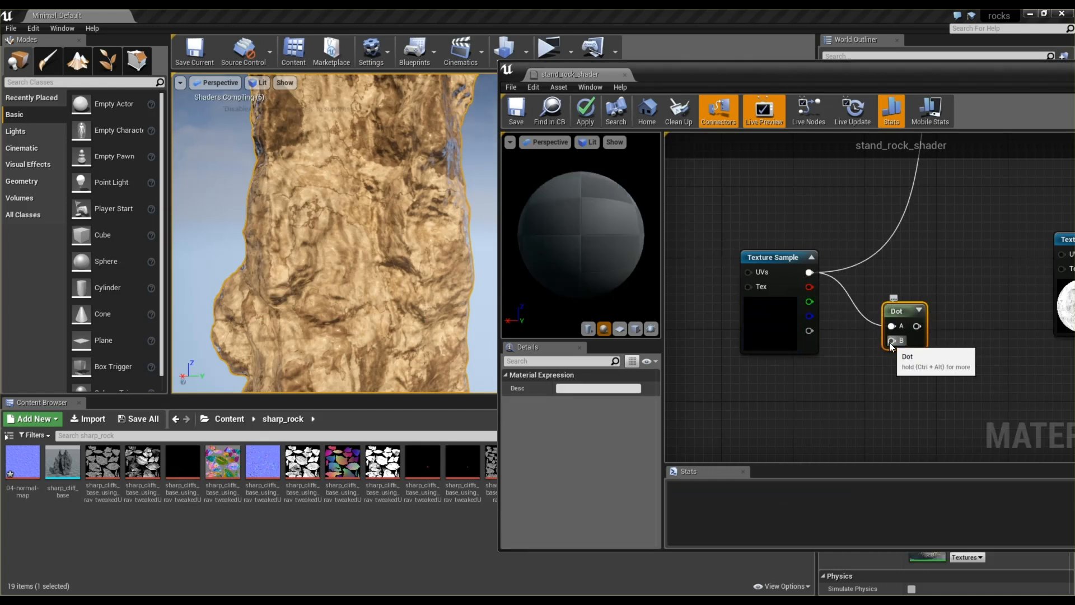
# Add a VectorParameter node below the normal sample and connect its output to the Dot node's B input
pyautogui.click(838, 385)
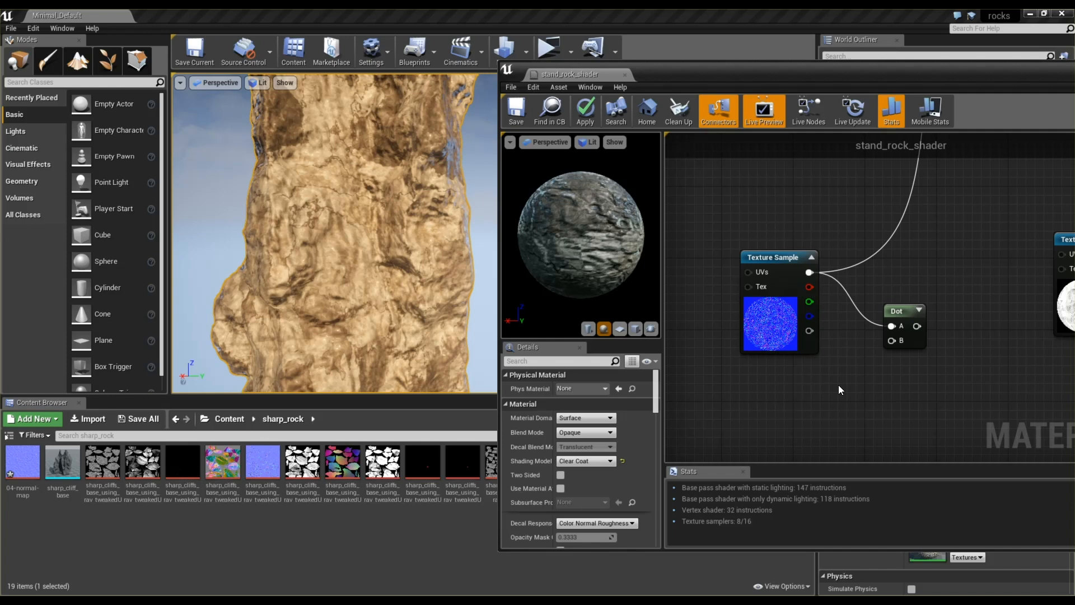
pyautogui.rightClick(838, 384)
pyautogui.write('vector')
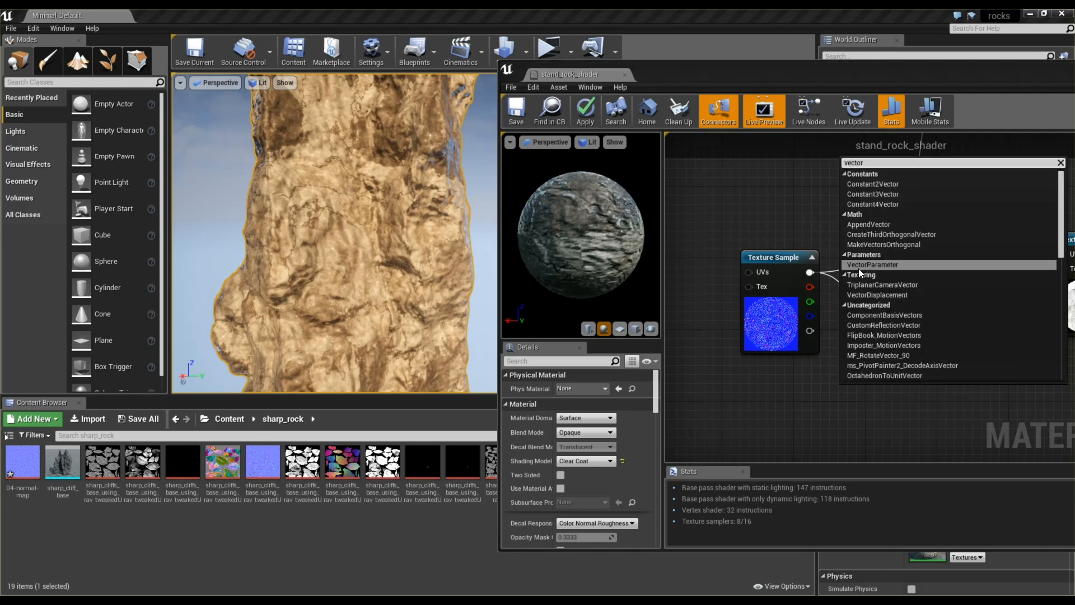
pyautogui.click(859, 267)
pyautogui.moveTo(837, 406); pyautogui.dragTo(892, 340)
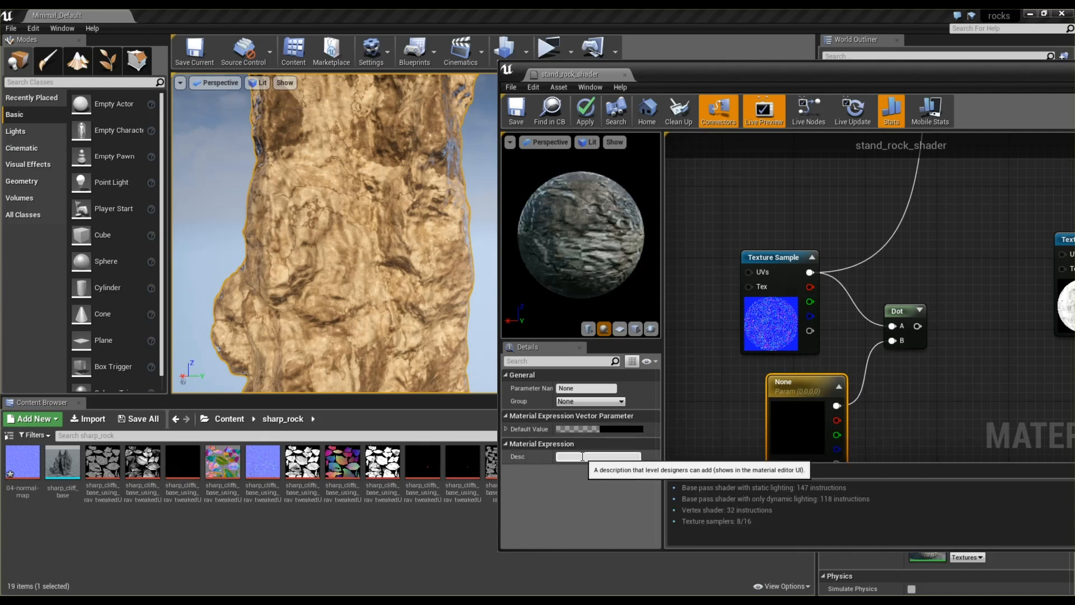
# Set the vector parameter's default color to G 1 and expand the Dot node's preview
pyautogui.click(602, 429)
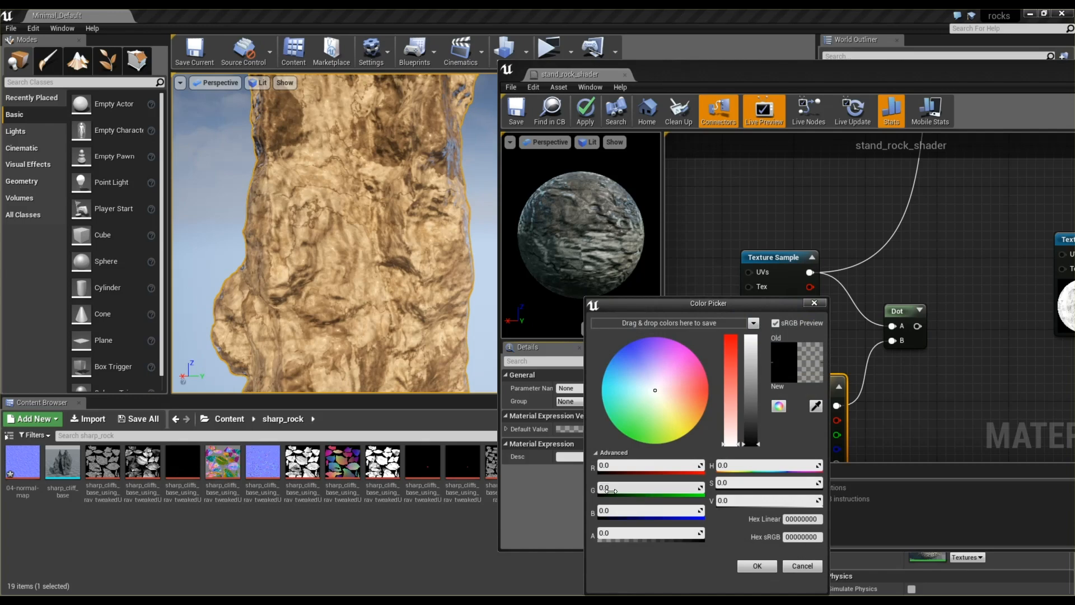
pyautogui.press('Return')
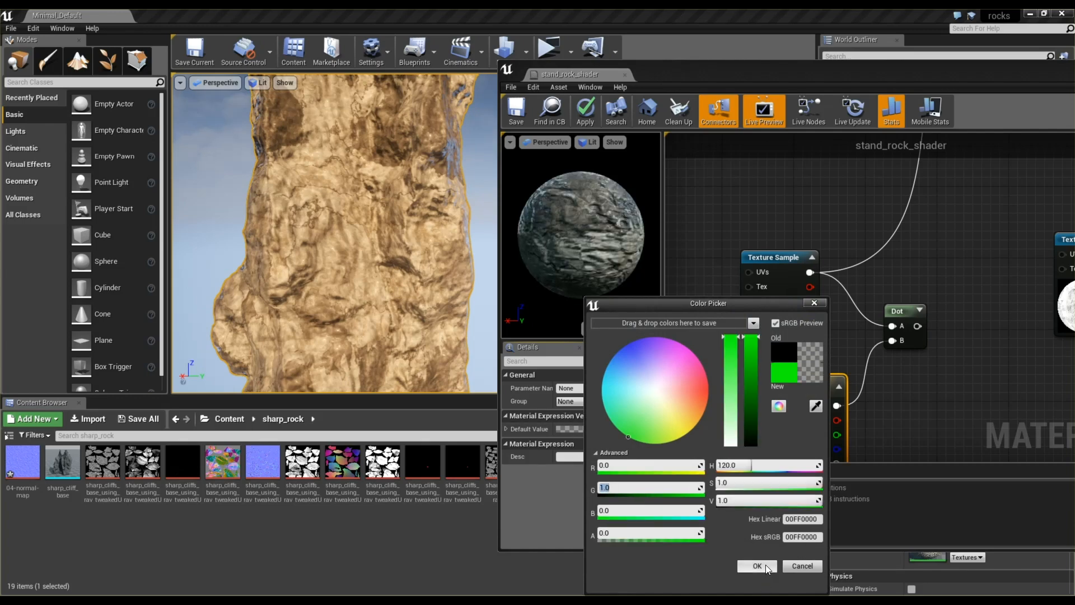
pyautogui.click(757, 566)
pyautogui.scroll(-6, 778, 384)
pyautogui.scroll(6, 888, 352)
pyautogui.click(855, 324)
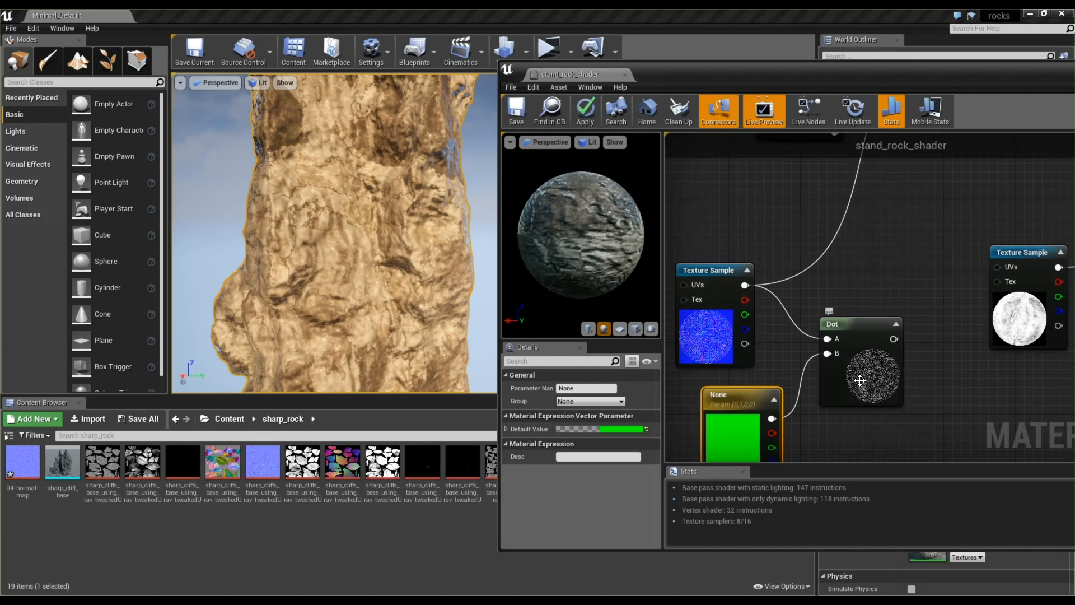
pyautogui.click(883, 384)
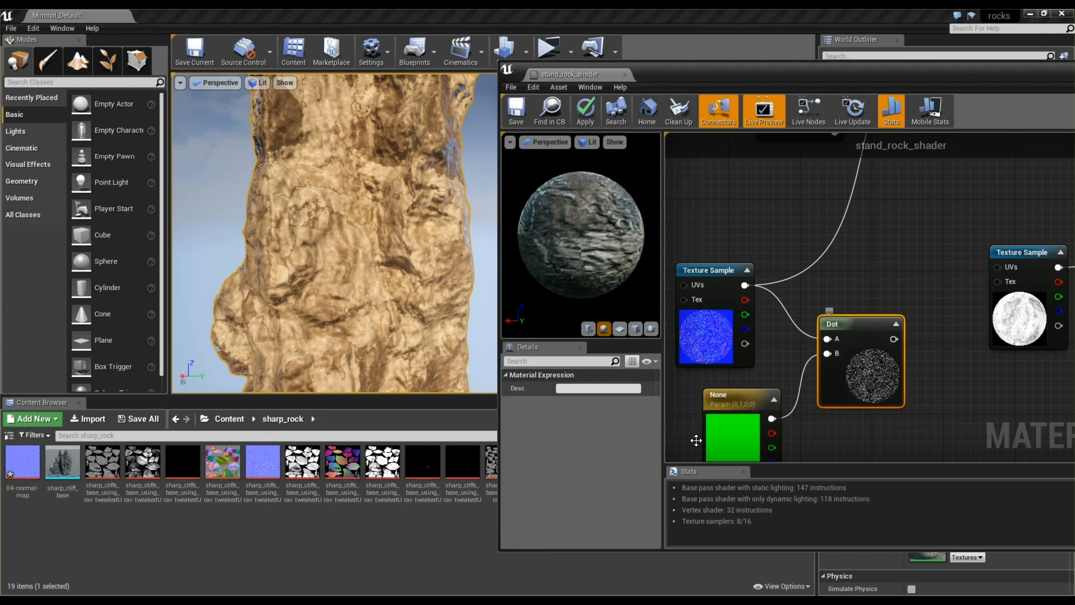
# Change the vector parameter's default color to G 0 and B 1, and check the Dot node's preview
pyautogui.click(733, 433)
pyautogui.click(598, 429)
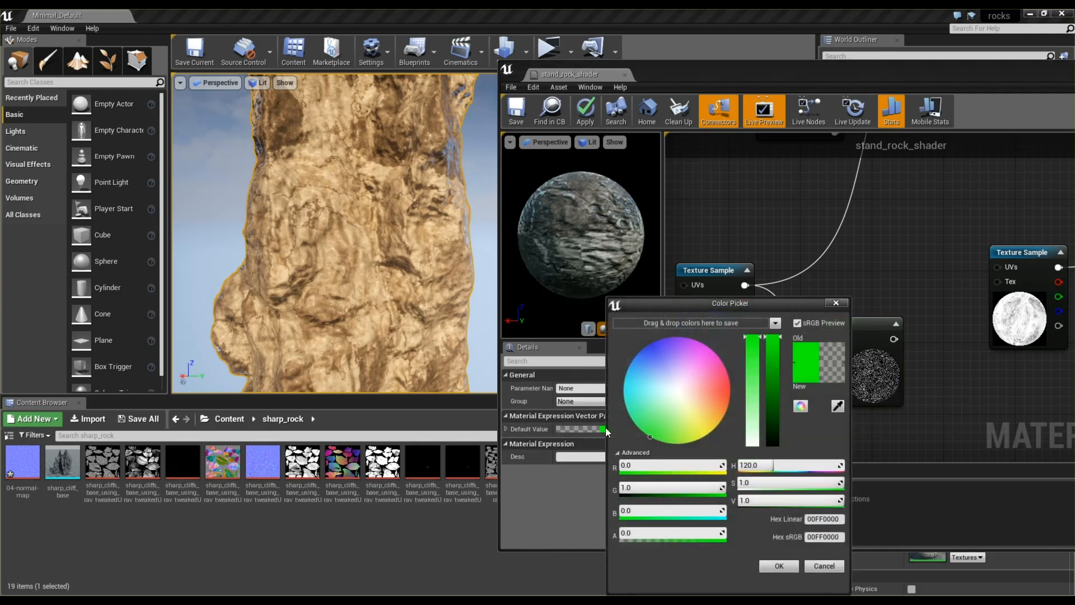
pyautogui.click(636, 486)
pyautogui.write('0')
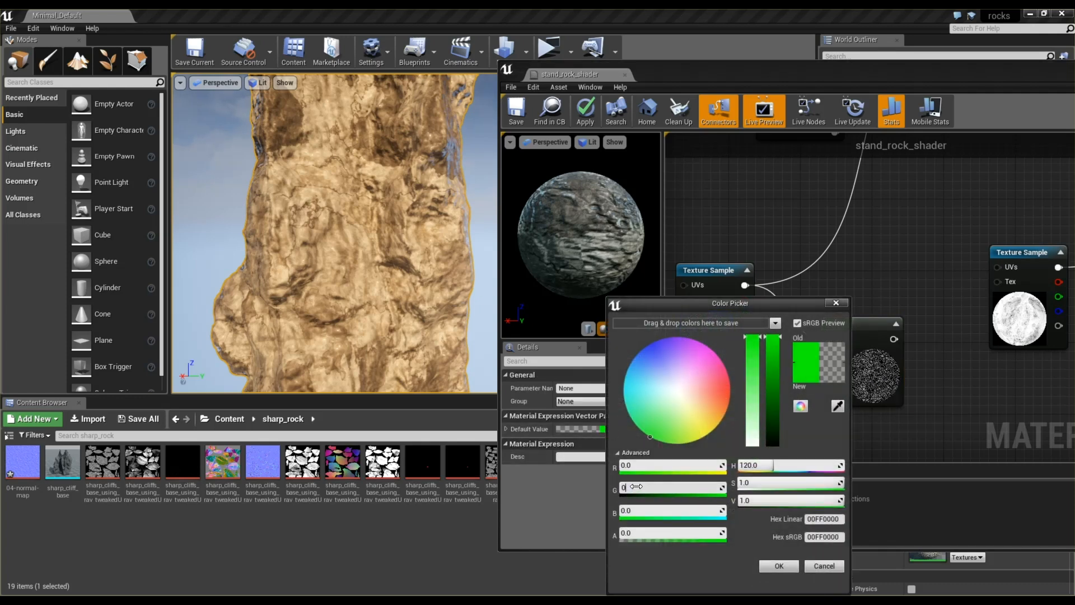
pyautogui.press('Tab')
pyautogui.write('1')
pyautogui.press('Return')
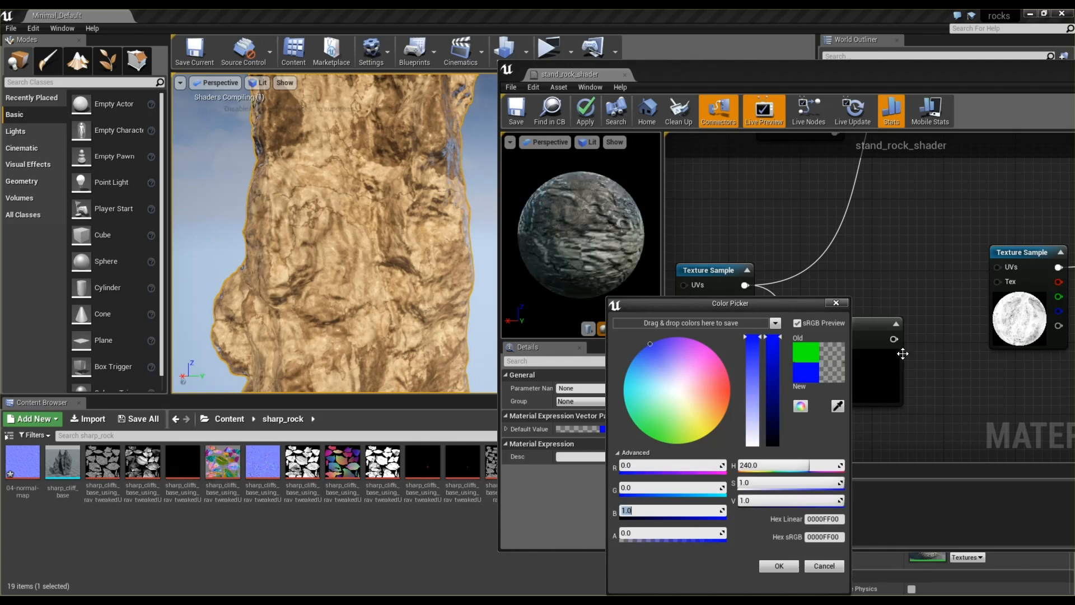
pyautogui.moveTo(741, 306); pyautogui.dragTo(581, 274)
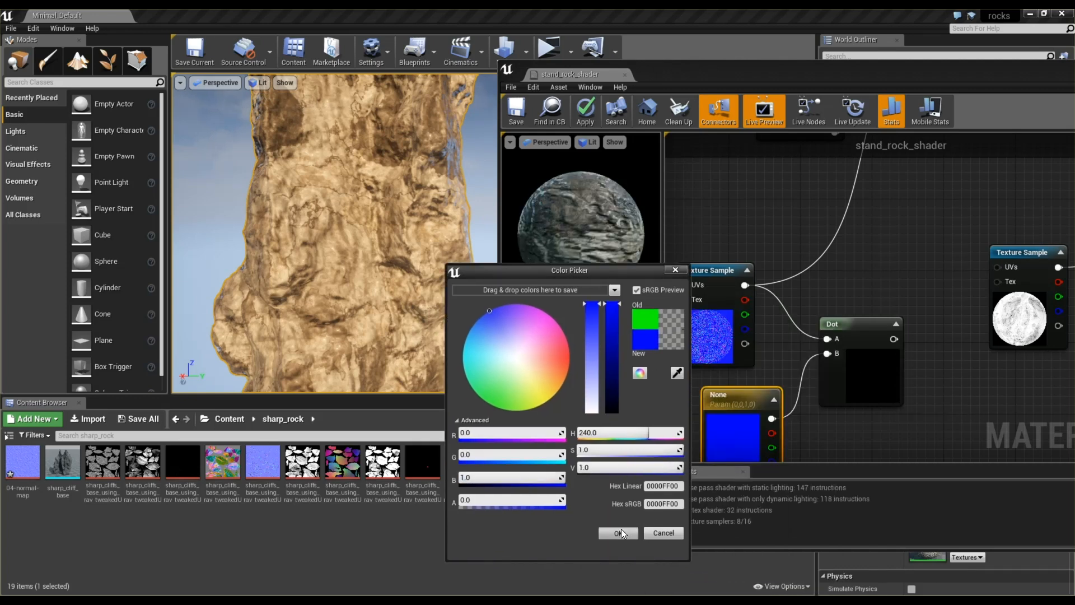
pyautogui.click(618, 532)
pyautogui.click(837, 361)
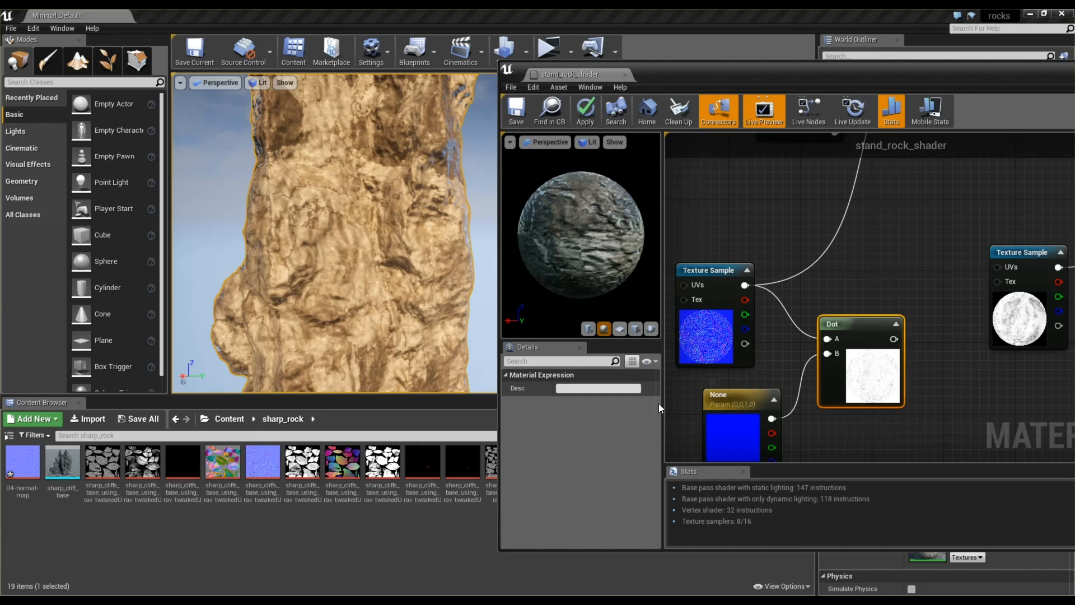
# Set the default color of the vector parameter feeding the Dot node to G 1 and B 0
pyautogui.click(751, 428)
pyautogui.click(609, 428)
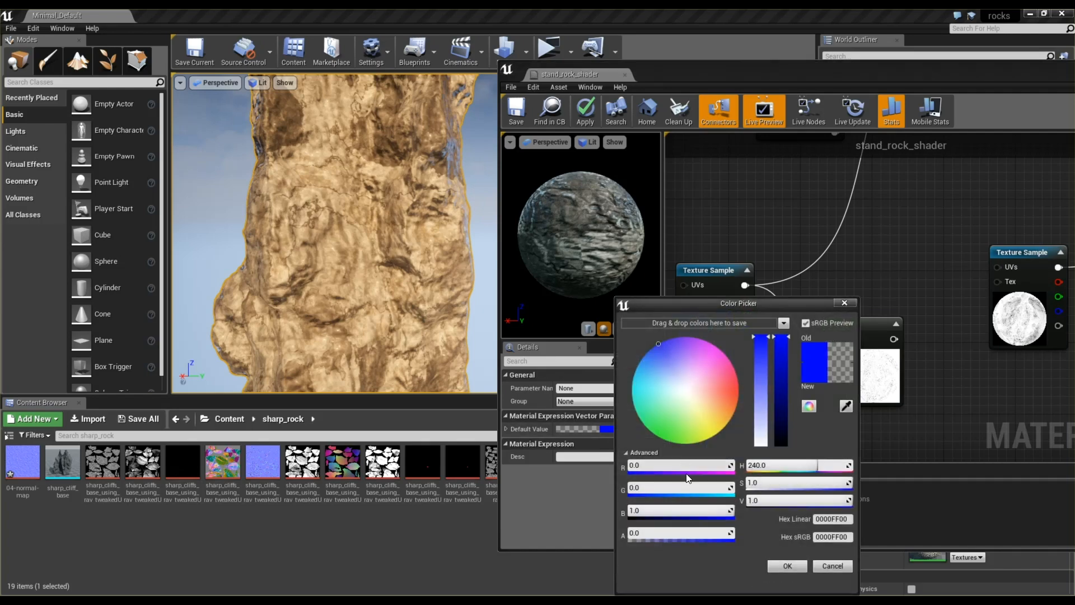
pyautogui.click(644, 487)
pyautogui.write('1')
pyautogui.click(642, 510)
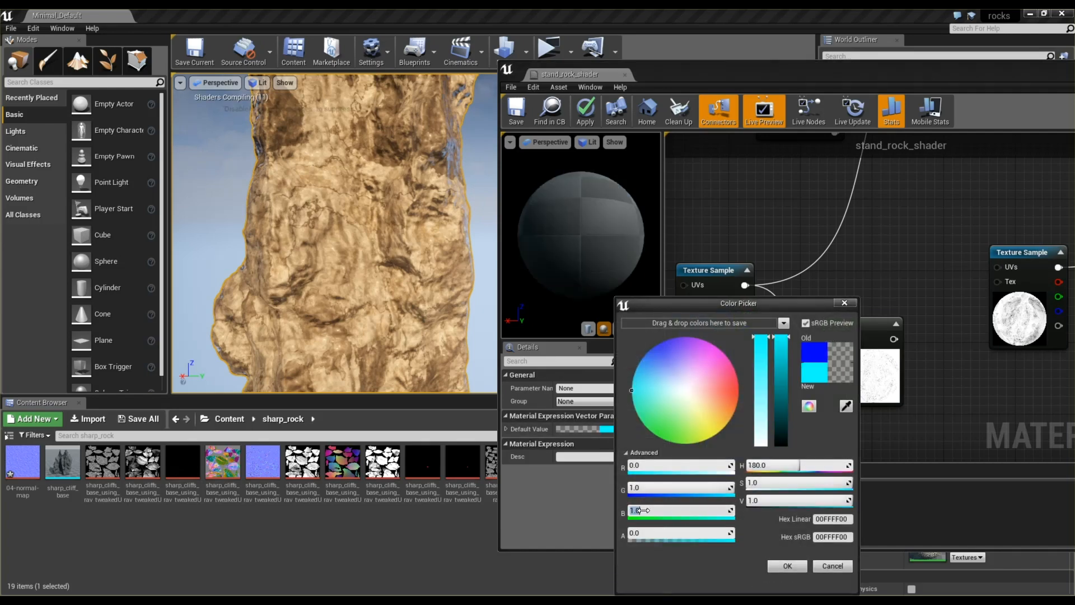
pyautogui.press('Return')
pyautogui.click(787, 565)
# Add a 3ColorBlend node between the DetailTexturing node and the material's main output node
pyautogui.scroll(-6, 740, 391)
pyautogui.scroll(5, 807, 220)
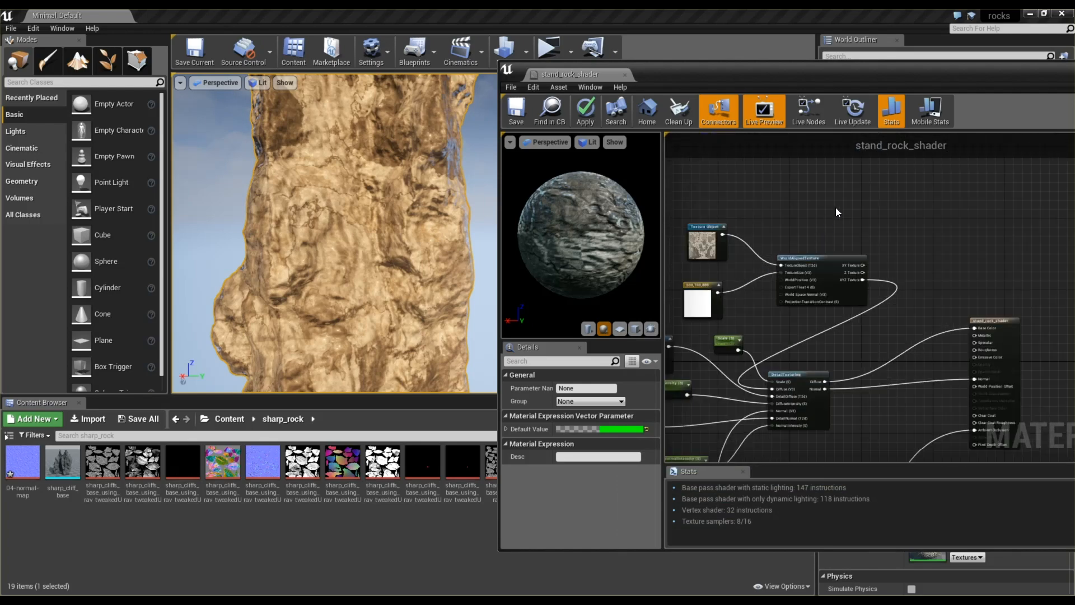
pyautogui.moveTo(878, 217); pyautogui.dragTo(720, 273)
pyautogui.scroll(-4, 857, 254)
pyautogui.moveTo(834, 251); pyautogui.dragTo(770, 244)
pyautogui.scroll(5, 818, 302)
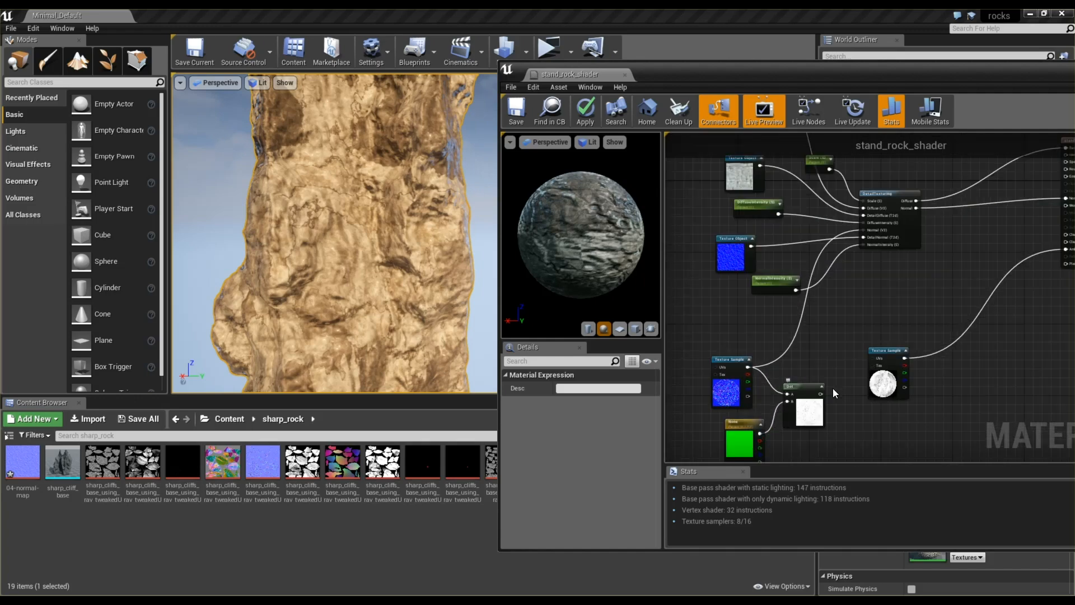
pyautogui.scroll(-2, 845, 302)
pyautogui.scroll(5, 955, 227)
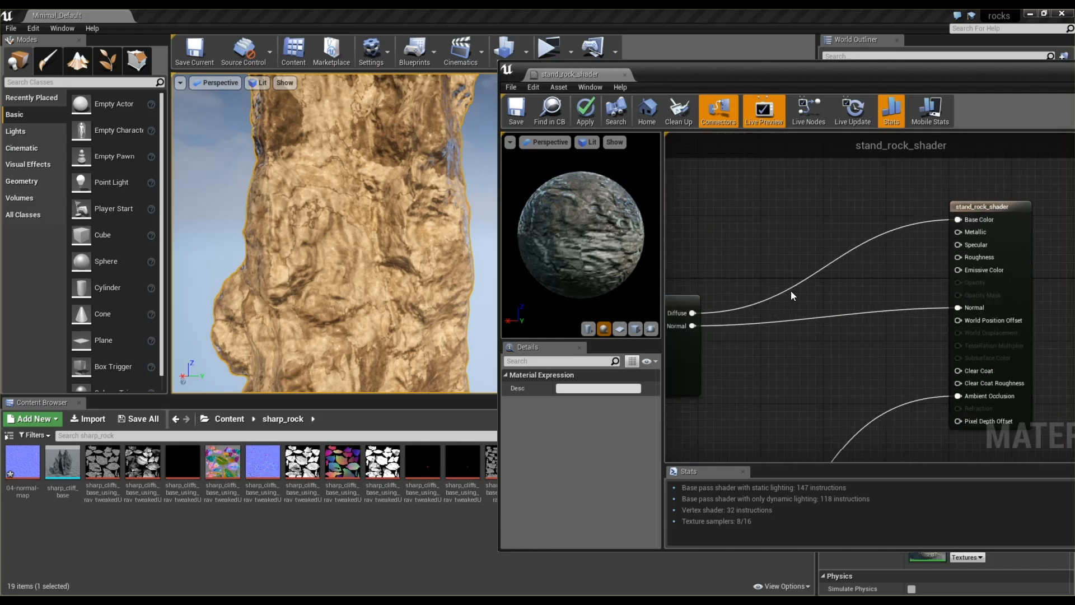
pyautogui.scroll(-1, 708, 310)
pyautogui.click(783, 271)
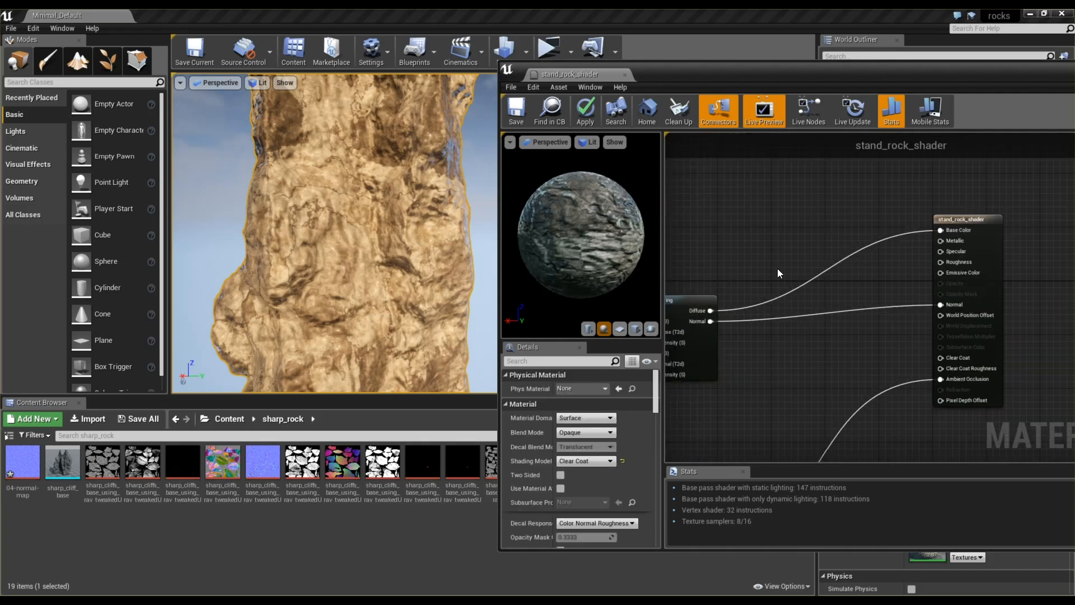
pyautogui.rightClick(739, 226)
pyautogui.write('mix')
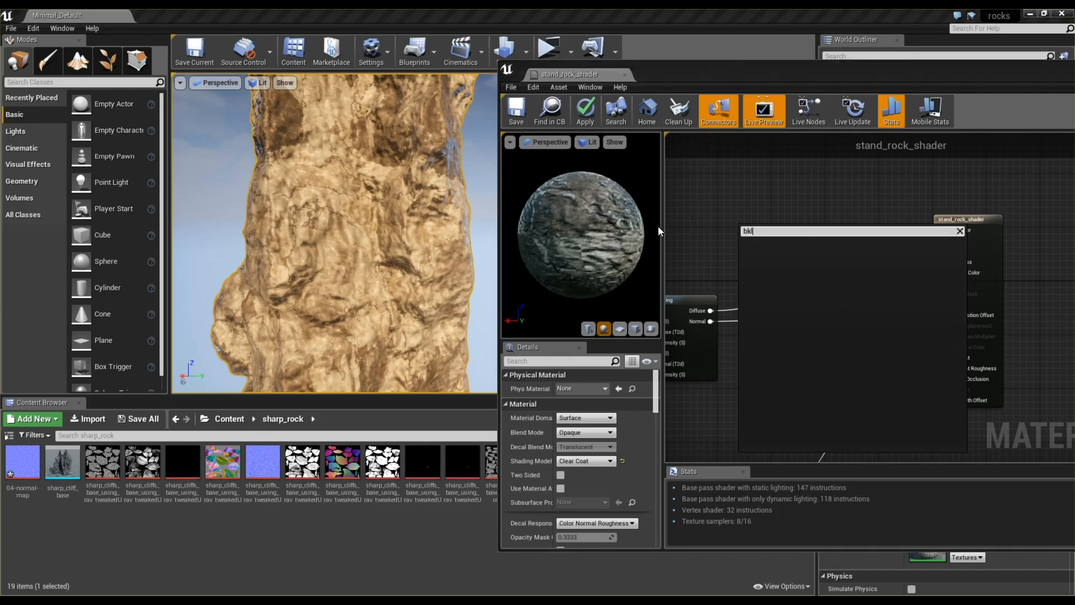
pyautogui.write('blke')
pyautogui.press('BackSpace')
pyautogui.press('BackSpace')
pyautogui.write('enc')
pyautogui.press('BackSpace')
pyautogui.write('d')
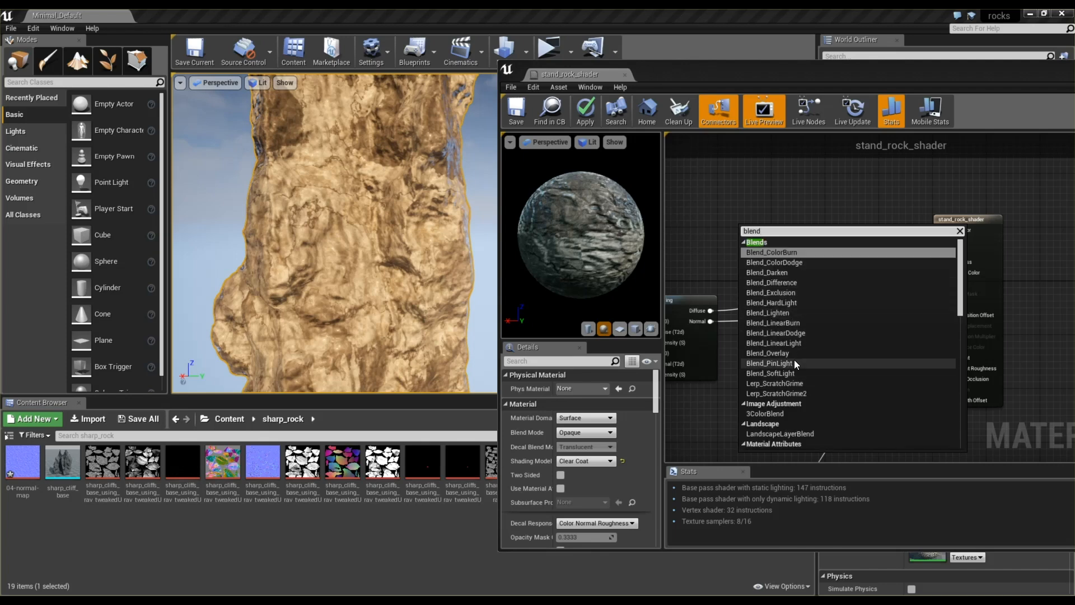
pyautogui.scroll(-2, 793, 359)
pyautogui.click(775, 358)
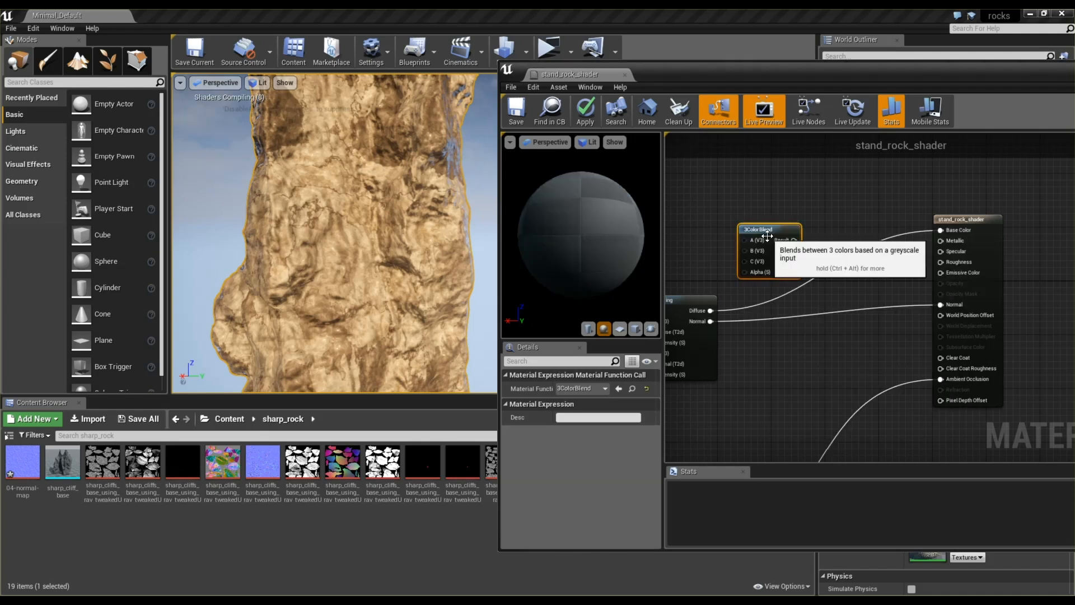
# Position the 3ColorBlend node above the wires and connect DetailTexturing's Diffuse output to its A input
pyautogui.moveTo(766, 229); pyautogui.dragTo(813, 218)
pyautogui.moveTo(815, 267); pyautogui.dragTo(847, 257, button='right')
pyautogui.moveTo(743, 299); pyautogui.dragTo(822, 218)
pyautogui.click(757, 223)
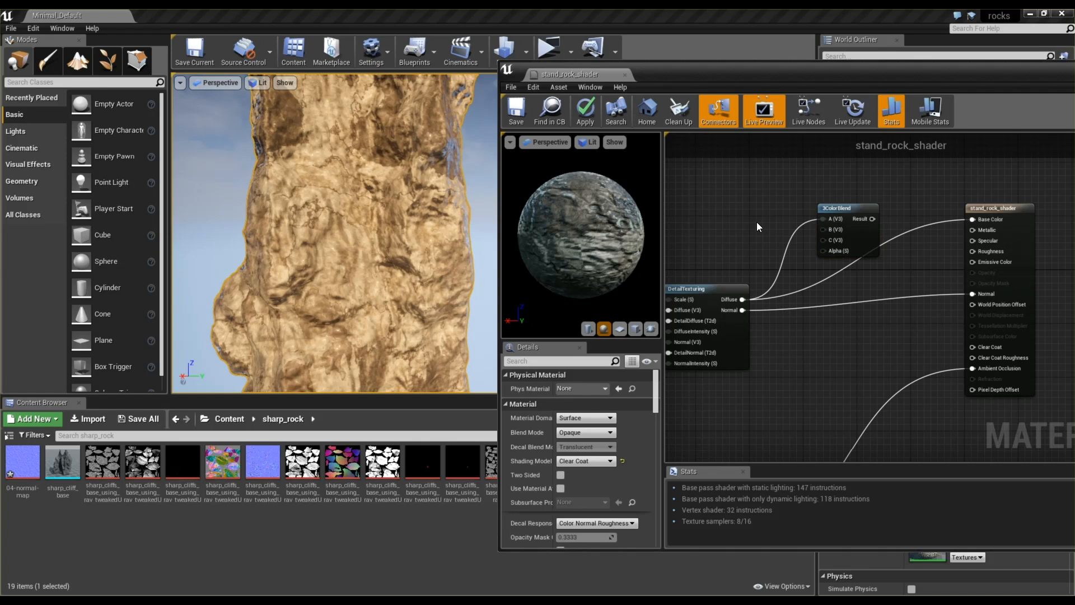
# Add a Multiply node, feed DetailTexturing's Diffuse output into its A input, and connect its output to Base Color
pyautogui.rightClick(725, 226)
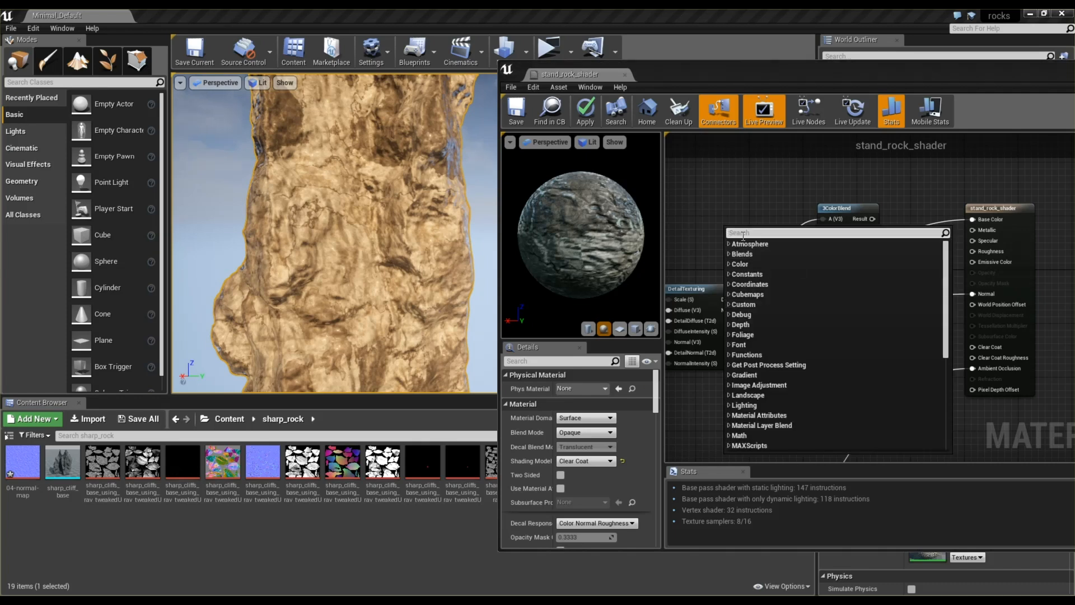
pyautogui.click(711, 220)
pyautogui.rightClick(730, 228)
pyautogui.write('multiply')
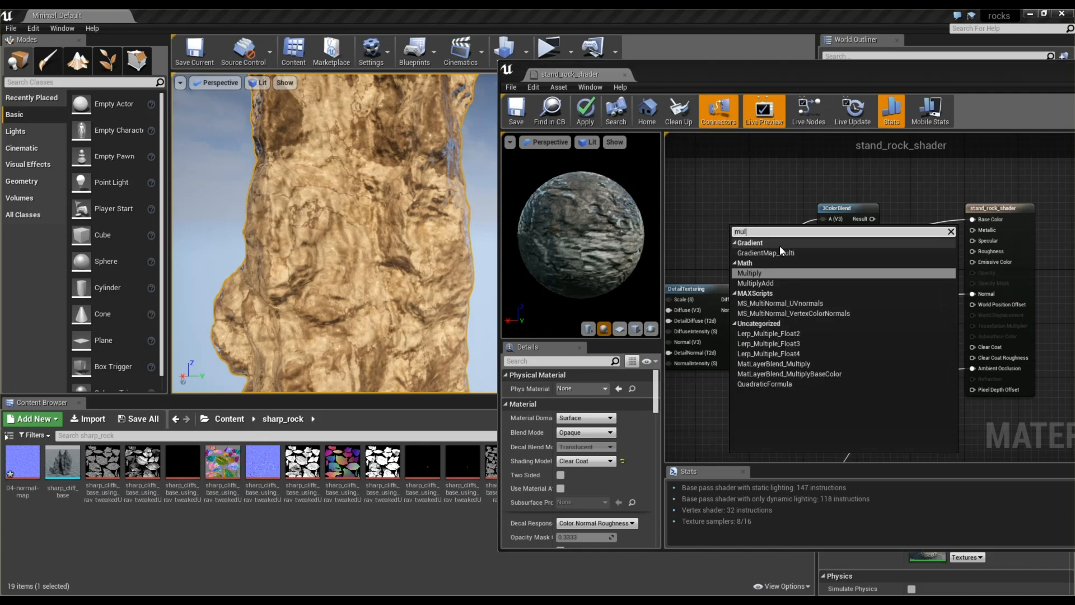
pyautogui.click(758, 264)
pyautogui.moveTo(744, 236); pyautogui.dragTo(805, 336)
pyautogui.moveTo(742, 300); pyautogui.dragTo(744, 307)
pyautogui.moveTo(795, 341); pyautogui.dragTo(972, 219)
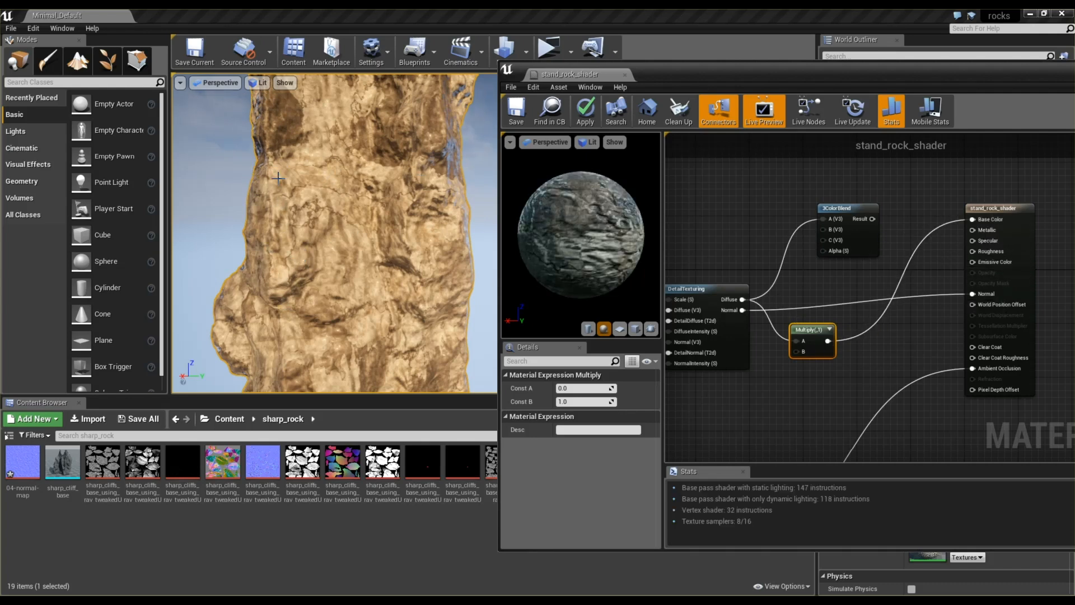
pyautogui.scroll(2, 794, 352)
pyautogui.rightClick(798, 350)
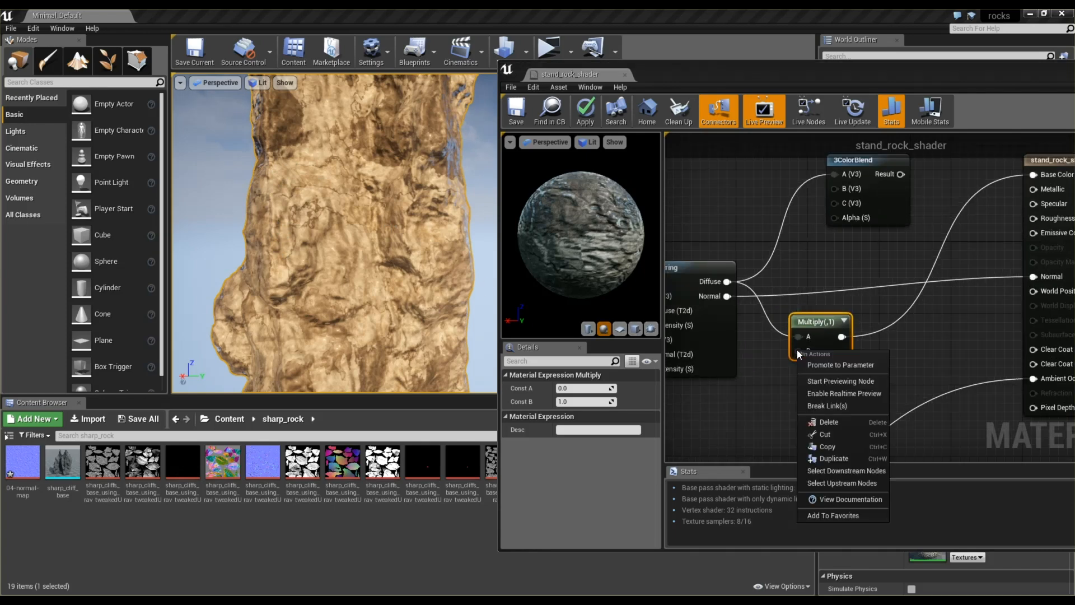
pyautogui.click(840, 365)
pyautogui.moveTo(753, 342); pyautogui.dragTo(746, 413)
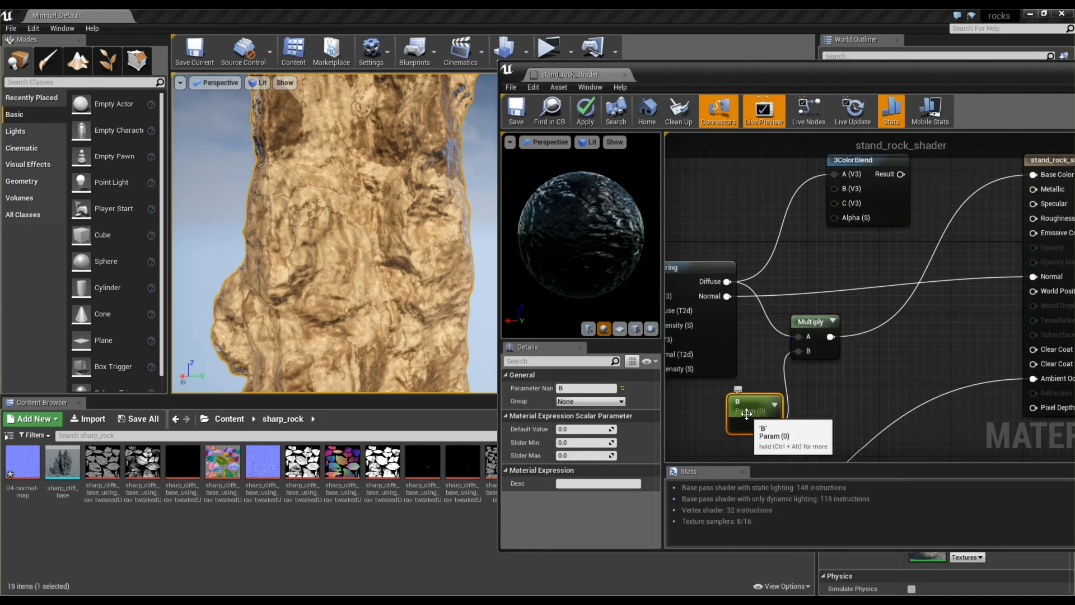
pyautogui.press('Delete')
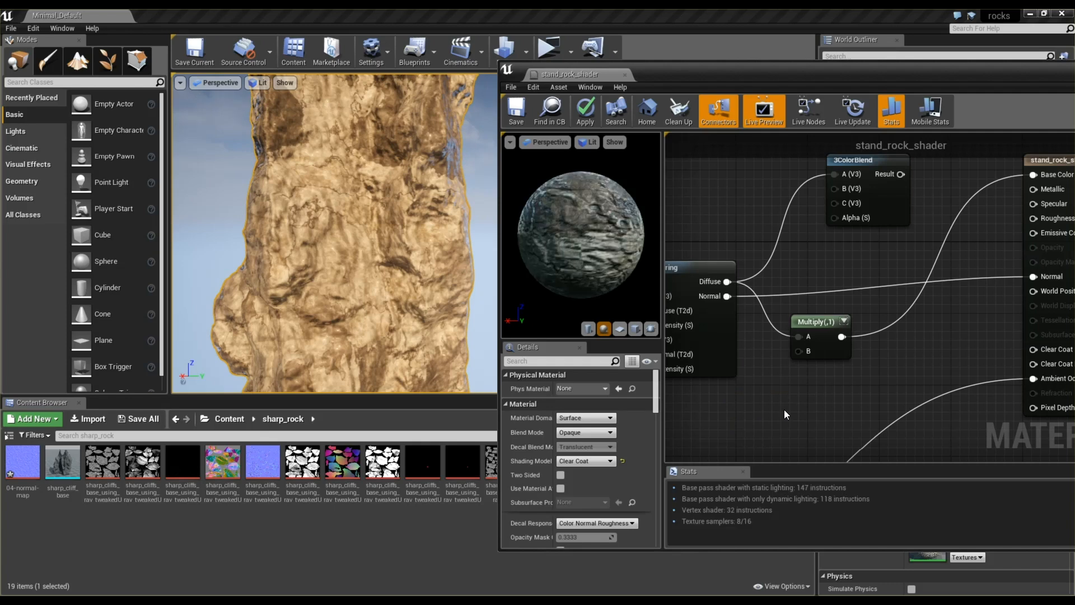
# Add a VectorParameter node below the Multiply node and connect its output to Multiply's B input
pyautogui.rightClick(778, 411)
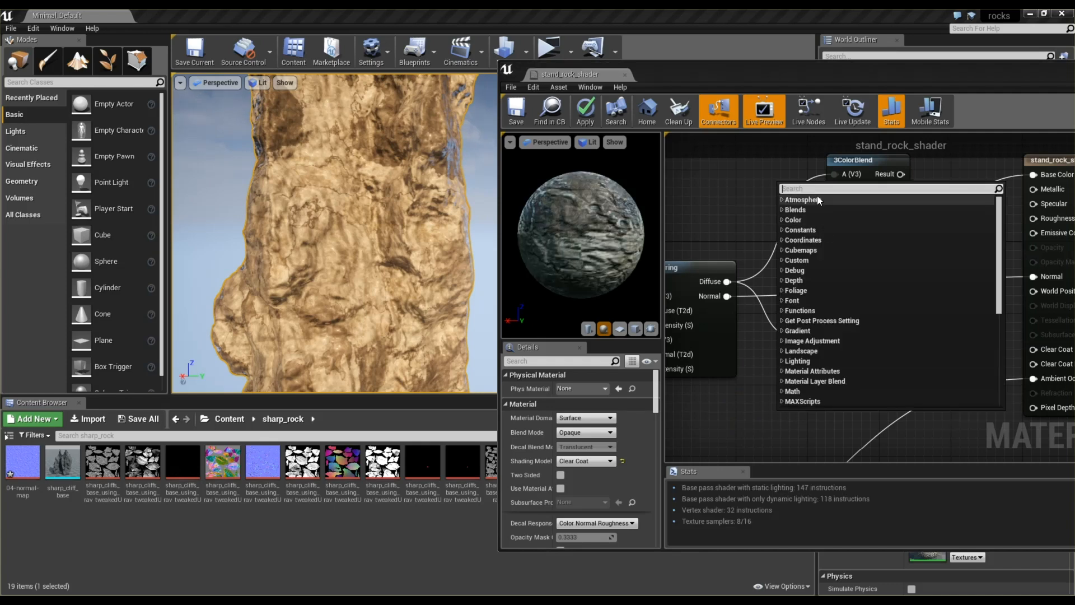
pyautogui.write('color')
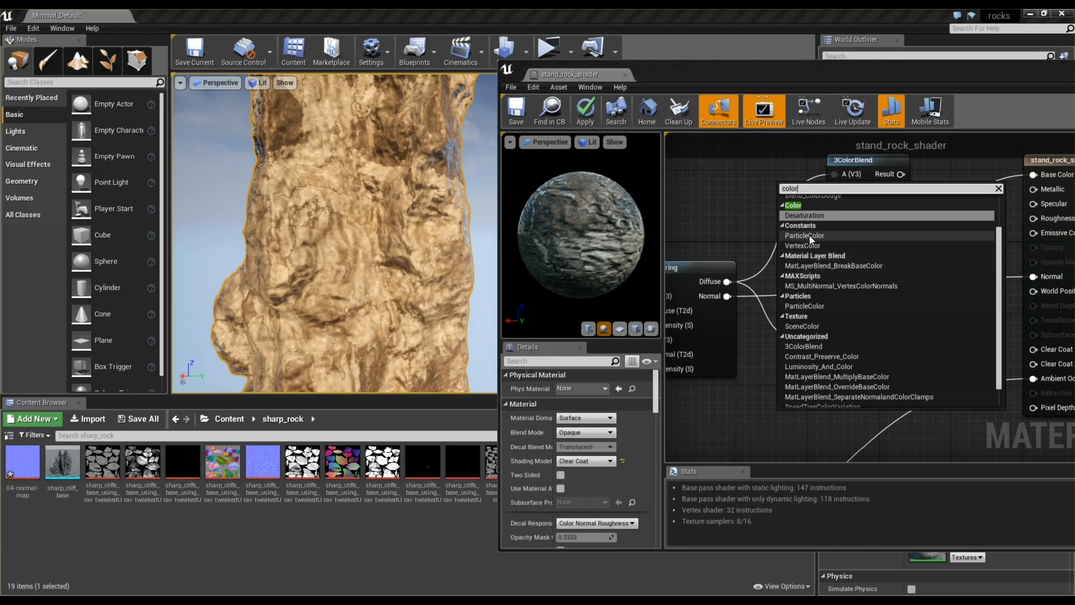
pyautogui.press('BackSpace')
pyautogui.press('BackSpace')
pyautogui.press('BackSpace')
pyautogui.press('BackSpace')
pyautogui.press('BackSpace')
pyautogui.write('vector')
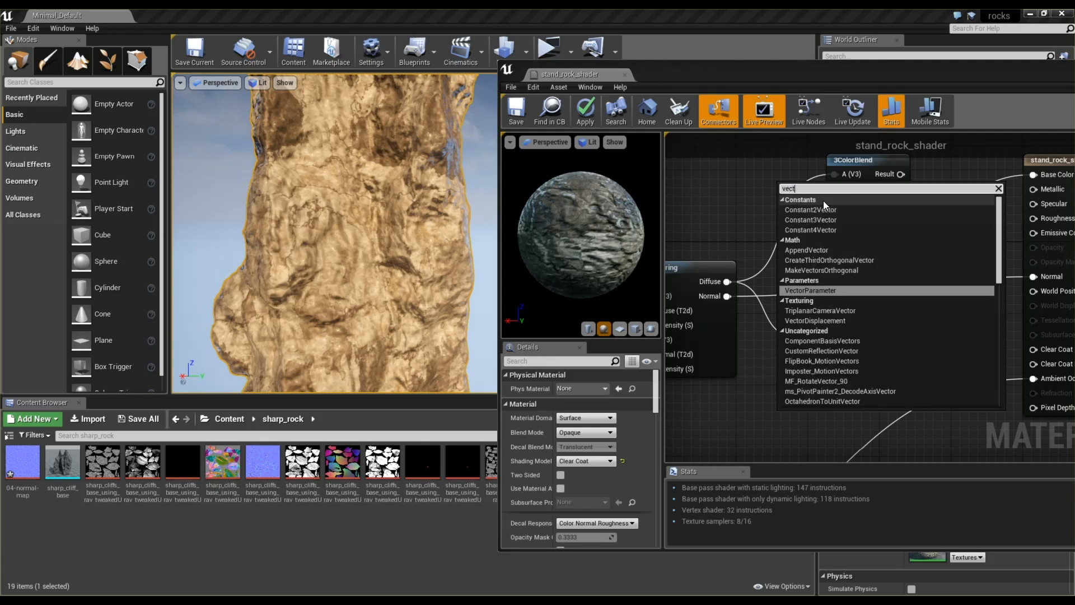
pyautogui.click(803, 290)
pyautogui.moveTo(806, 421); pyautogui.dragTo(804, 351)
pyautogui.scroll(-2, 835, 361)
pyautogui.scroll(1, 835, 361)
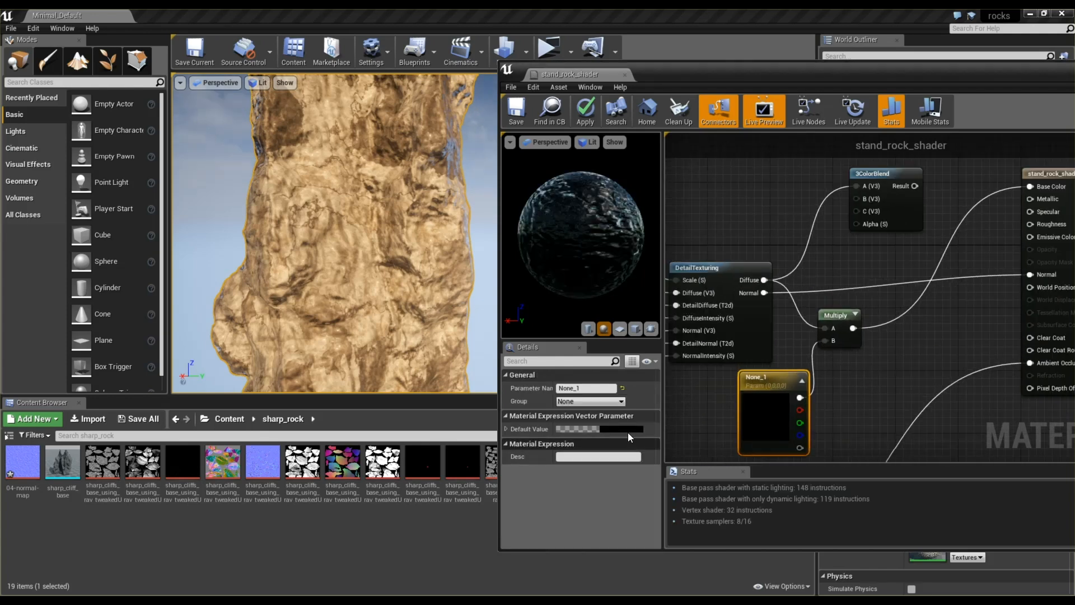
# Set the new vector parameter's default color to a yellow-green with R 0.233, G 0.475 and B 0
pyautogui.click(613, 429)
pyautogui.click(671, 429)
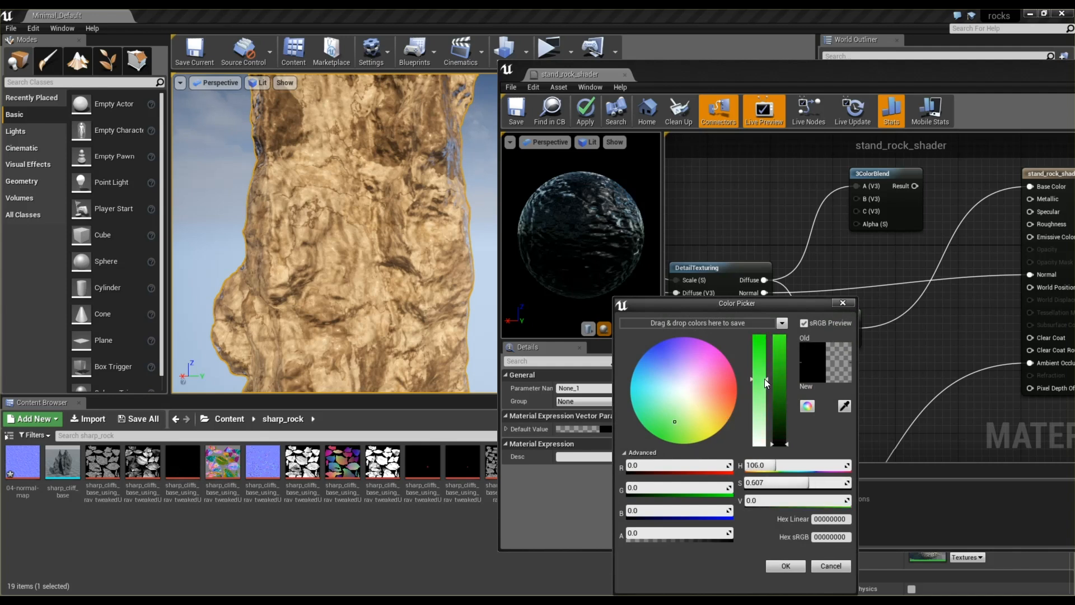
pyautogui.moveTo(686, 420); pyautogui.dragTo(683, 445)
pyautogui.click(778, 394)
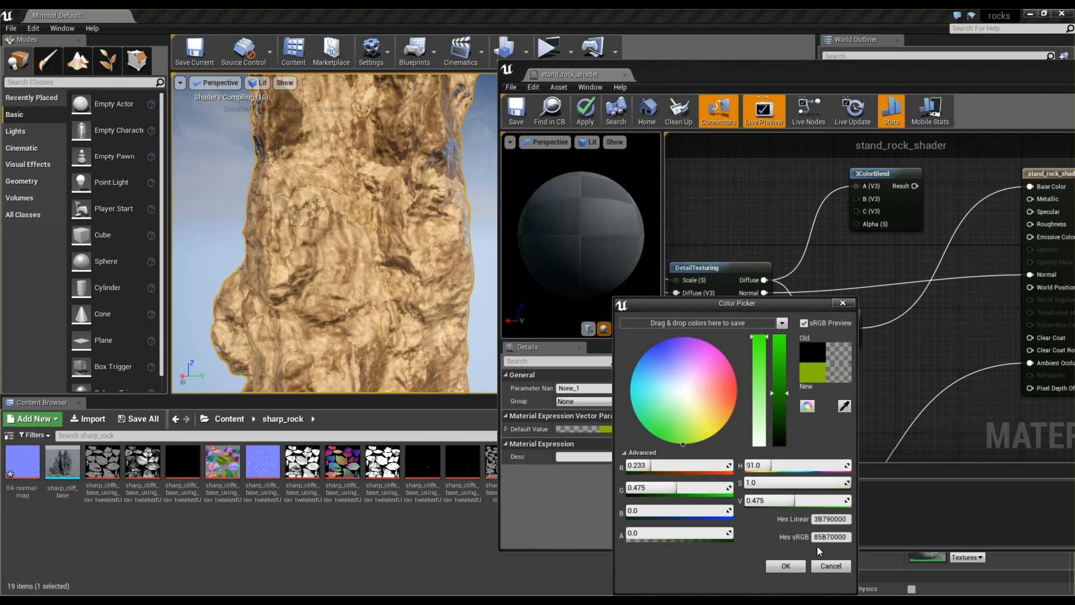
pyautogui.click(785, 565)
pyautogui.scroll(-2, 818, 364)
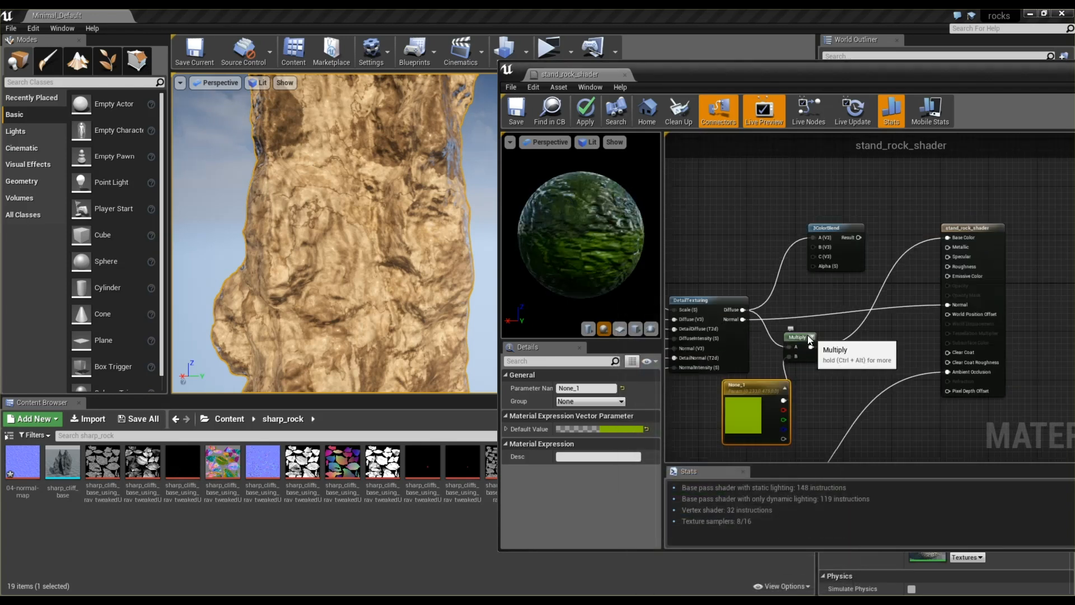
# Nudge the Multiply node clear of the wires, save the material, and check the green tint on the rock
pyautogui.moveTo(808, 335); pyautogui.dragTo(815, 329)
pyautogui.click(518, 110)
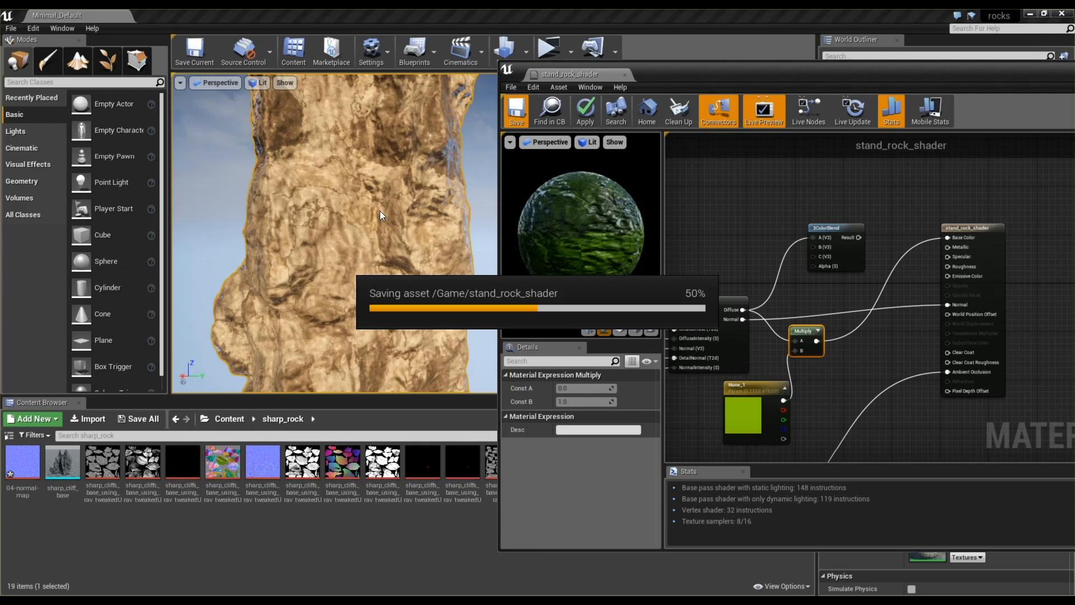
pyautogui.moveTo(362, 248)
pyautogui.mouseDown(button='right')
pyautogui.moveTo(369, 184)
pyautogui.moveTo(379, 246)
pyautogui.mouseUp(button='right')
# Reroute the Multiply output into 3ColorBlend's B input and connect the blend's Result to Base Color
pyautogui.moveTo(817, 341); pyautogui.dragTo(814, 247)
pyautogui.moveTo(947, 238); pyautogui.dragTo(858, 238)
# Connect the Dot node's output to 3ColorBlend's Alpha input and save the material
pyautogui.moveTo(813, 267); pyautogui.dragTo(805, 300)
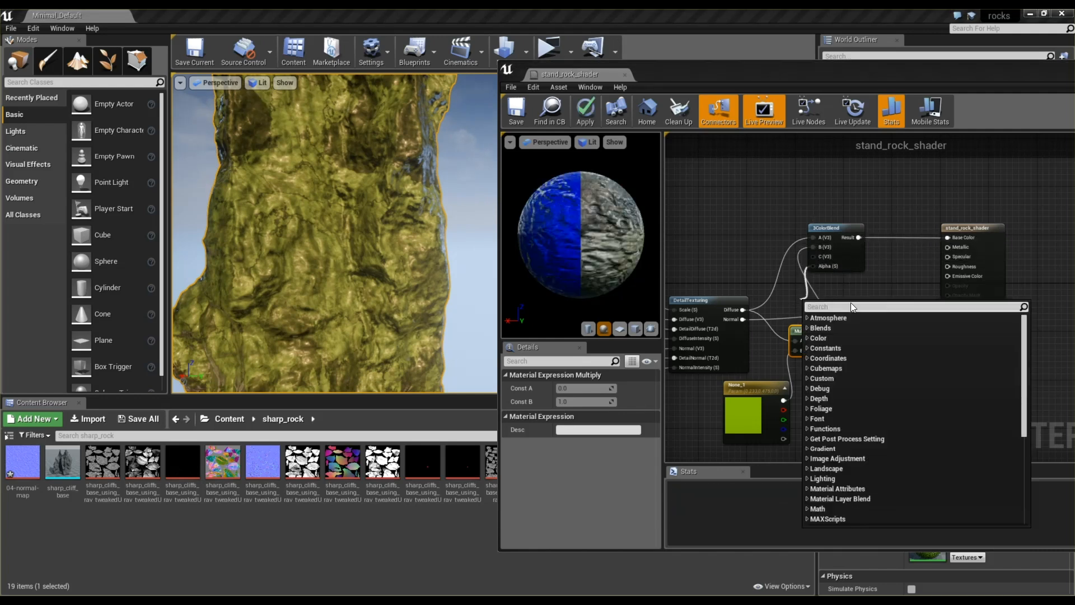
pyautogui.click(798, 294)
pyautogui.scroll(-4, 823, 293)
pyautogui.scroll(5, 756, 385)
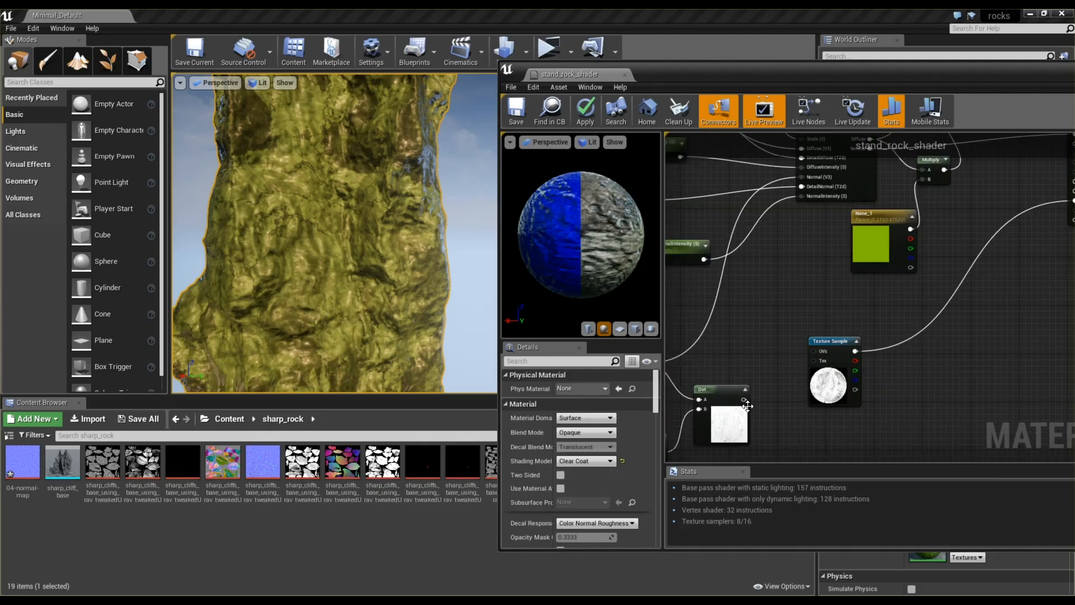
pyautogui.scroll(-2, 757, 398)
pyautogui.moveTo(747, 397); pyautogui.dragTo(900, 276)
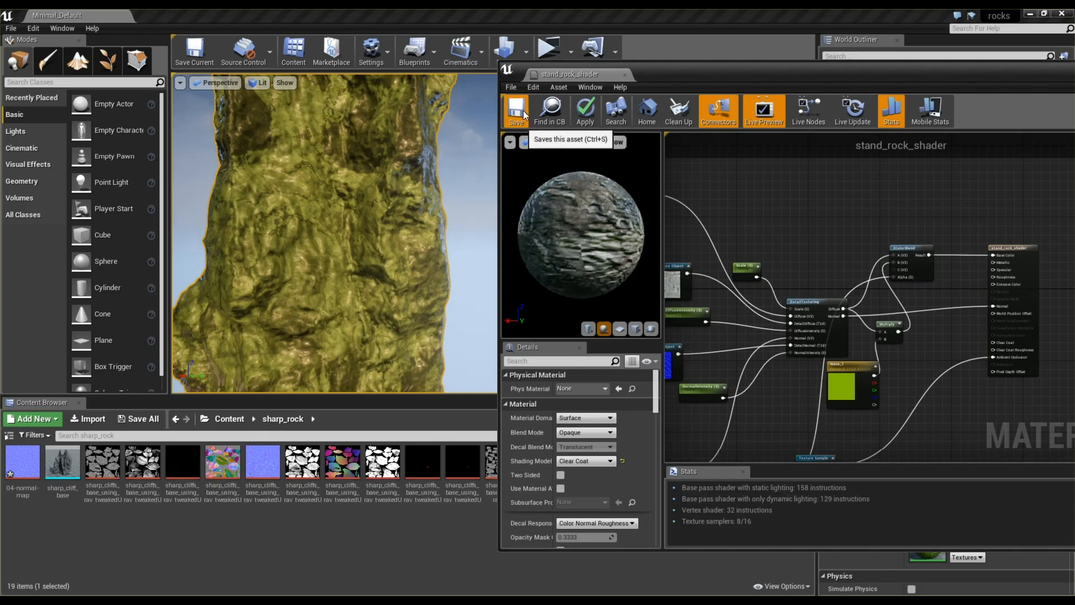
pyautogui.hotkey('ctrl', 's')
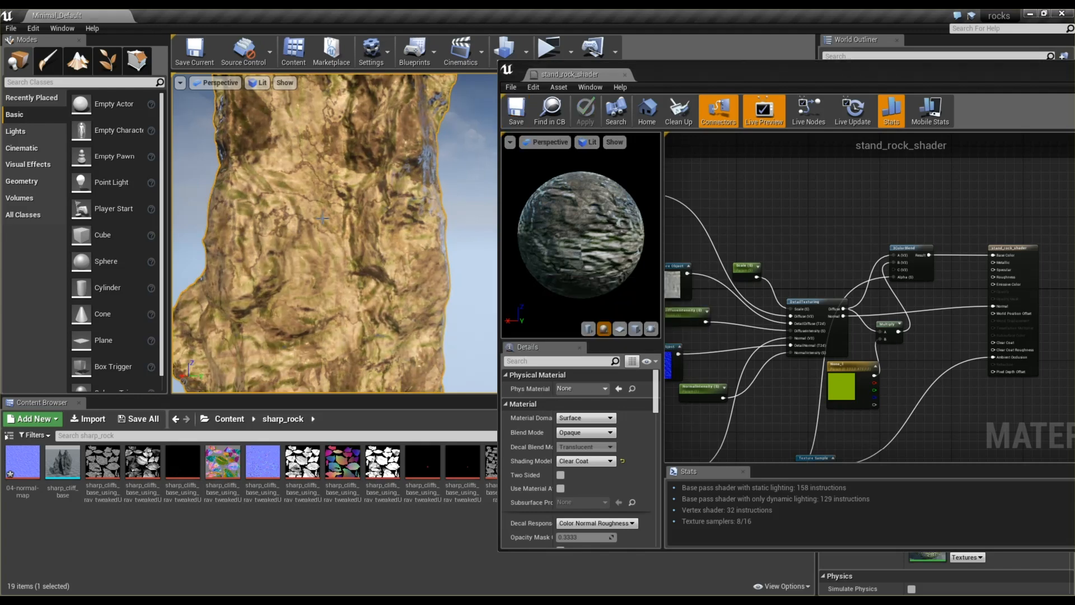
# Examine from several sides where the directional mask places the green color on the rock
pyautogui.moveTo(321, 235); pyautogui.dragTo(419, 198, button='right')
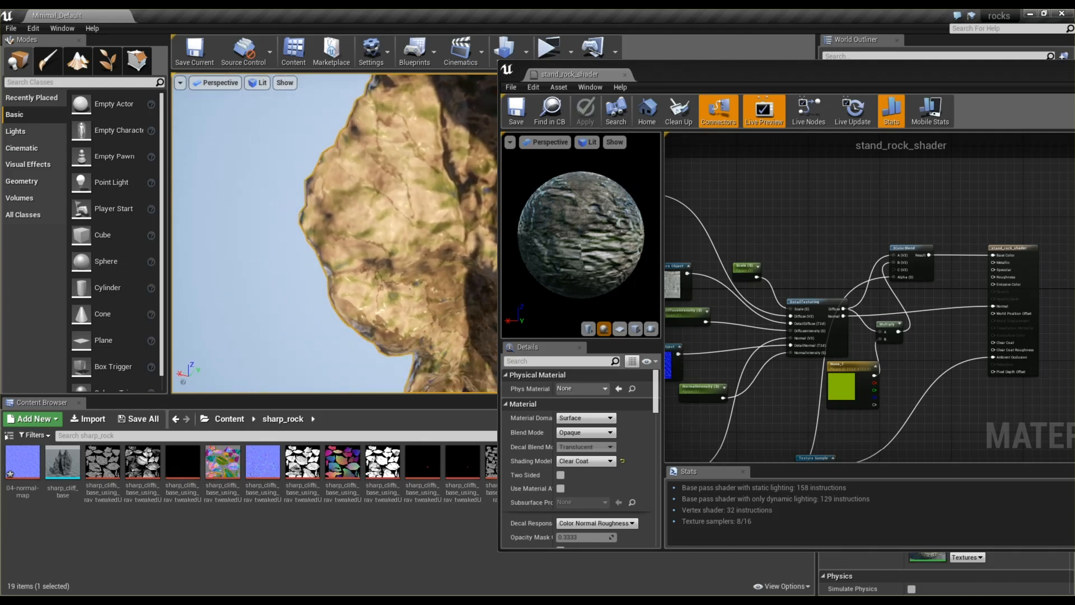
pyautogui.keyDown('alt'); pyautogui.moveTo(381, 235); pyautogui.dragTo(224, 235); pyautogui.keyUp('alt')
pyautogui.moveTo(336, 235)
pyautogui.keyDown('alt'); pyautogui.mouseDown()
pyautogui.moveTo(280, 241)
pyautogui.moveTo(347, 241)
pyautogui.moveTo(330, 224)
pyautogui.moveTo(353, 246)
pyautogui.mouseUp(); pyautogui.keyUp('alt')
pyautogui.moveTo(335, 235)
pyautogui.mouseDown(button='right')
pyautogui.moveTo(297, 229)
pyautogui.moveTo(305, 285)
pyautogui.moveTo(319, 246)
pyautogui.mouseUp(button='right')
pyautogui.keyDown('alt'); pyautogui.moveTo(303, 217); pyautogui.dragTo(308, 231); pyautogui.keyUp('alt')
pyautogui.moveTo(382, 136); pyautogui.dragTo(358, 117, button='right')
pyautogui.keyDown('alt'); pyautogui.moveTo(341, 221); pyautogui.dragTo(300, 134); pyautogui.keyUp('alt')
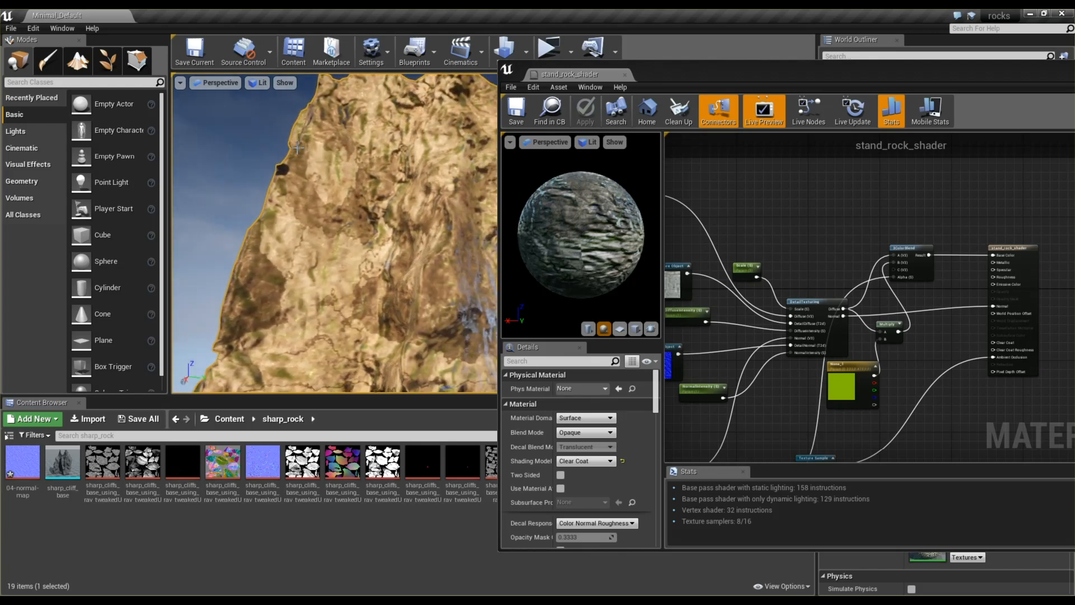
# Try to set the green channel of the Dot node's vector parameter to -1
pyautogui.scroll(5, 762, 422)
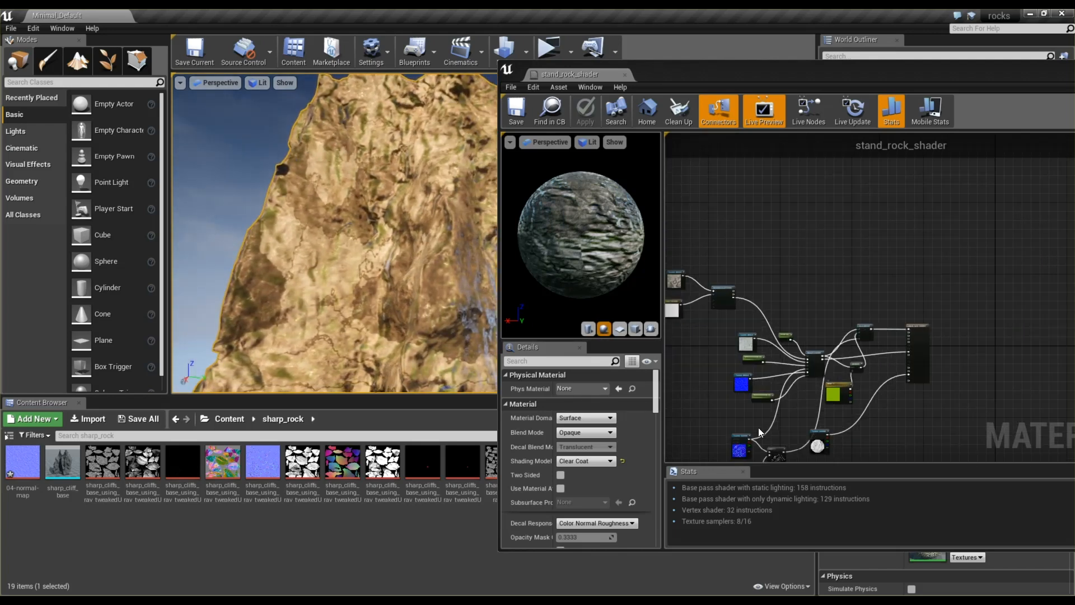
pyautogui.scroll(2, 810, 435)
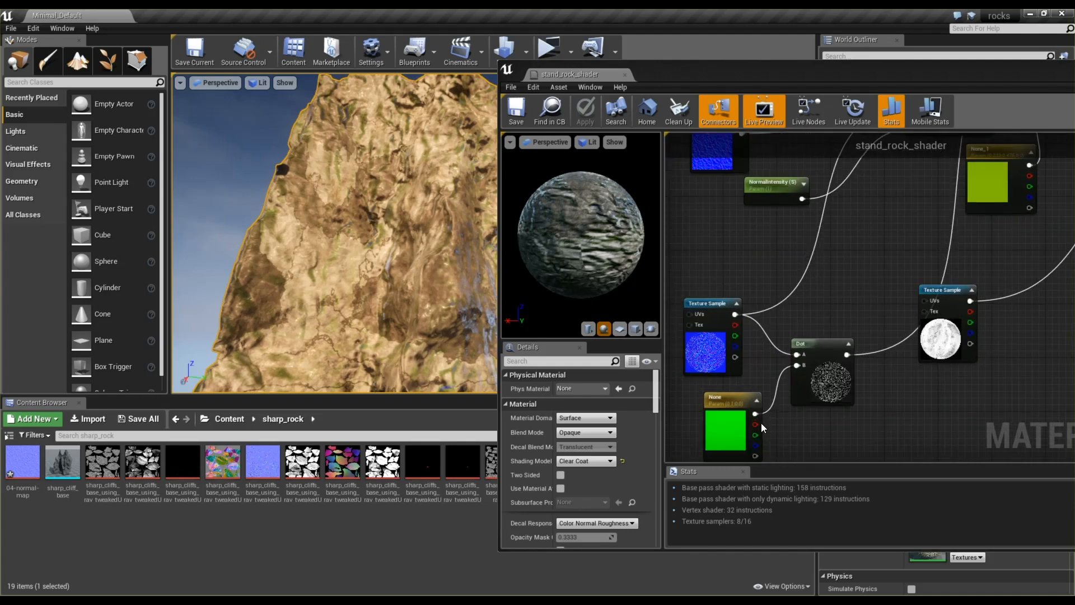
pyautogui.click(722, 428)
pyautogui.click(621, 428)
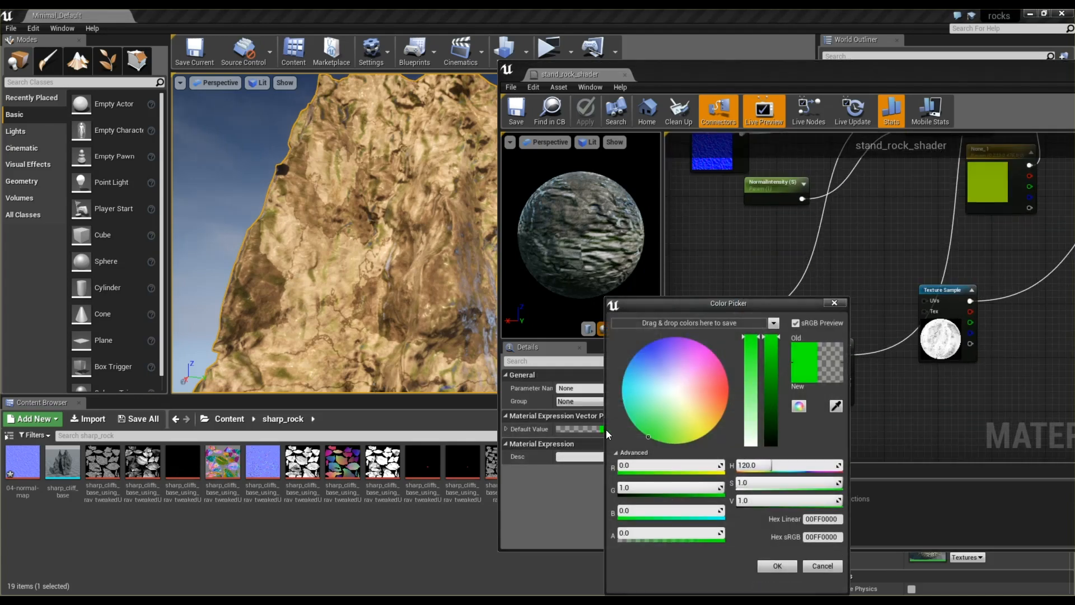
pyautogui.click(644, 487)
pyautogui.write('-1')
pyautogui.press('Return')
pyautogui.click(777, 565)
# Save the material and check how the changed mask direction affects the rock in the viewport
pyautogui.moveTo(383, 246)
pyautogui.mouseDown()
pyautogui.moveTo(359, 268)
pyautogui.moveTo(384, 243)
pyautogui.mouseUp()
pyautogui.click(507, 126)
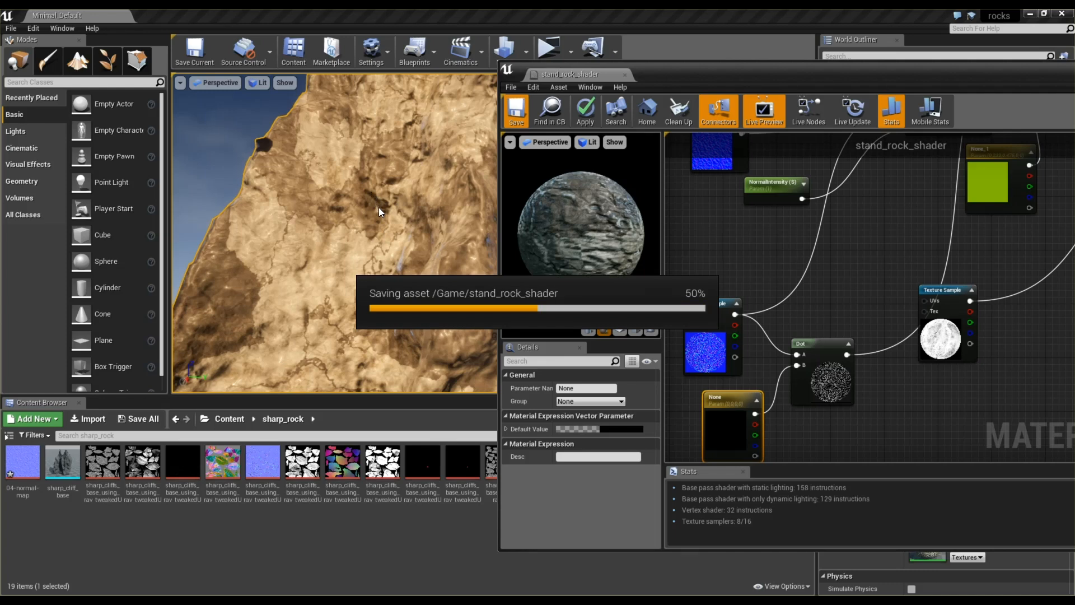
pyautogui.moveTo(380, 209); pyautogui.dragTo(392, 186, button='right')
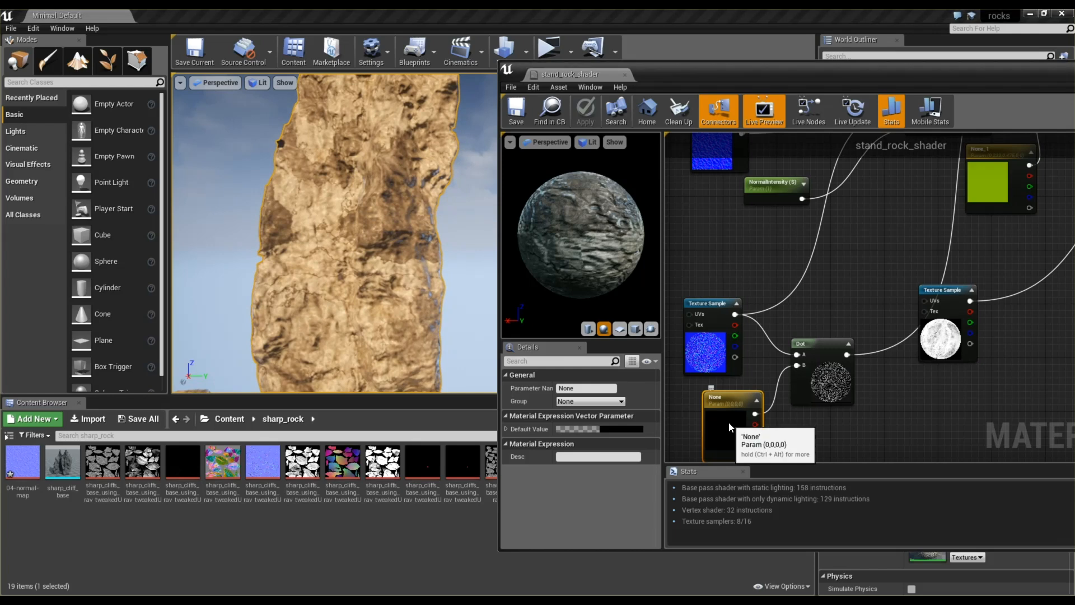
pyautogui.click(599, 432)
pyautogui.click(660, 489)
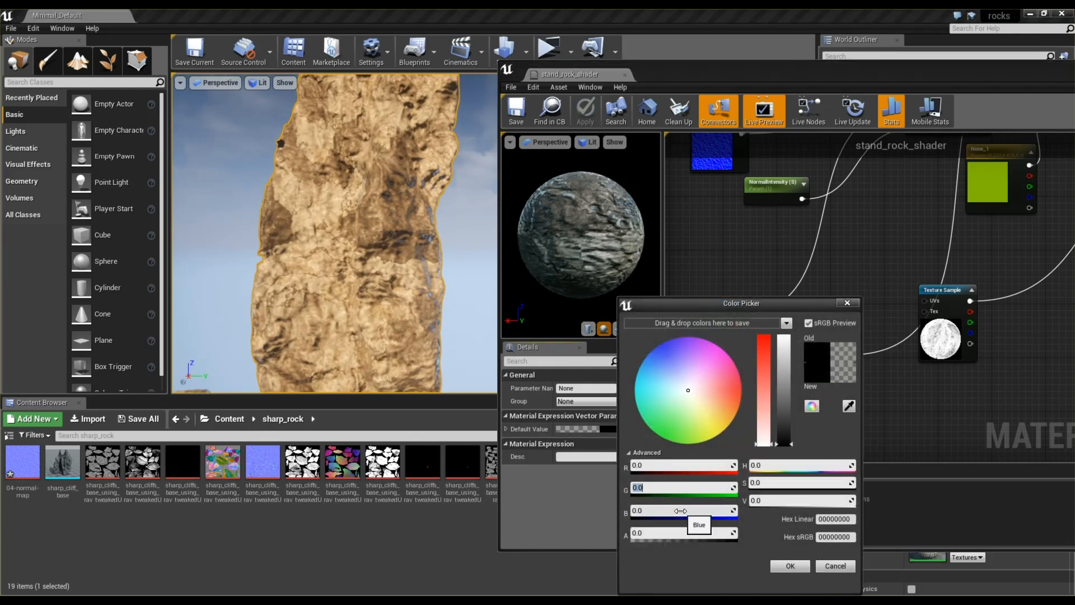
pyautogui.click(843, 565)
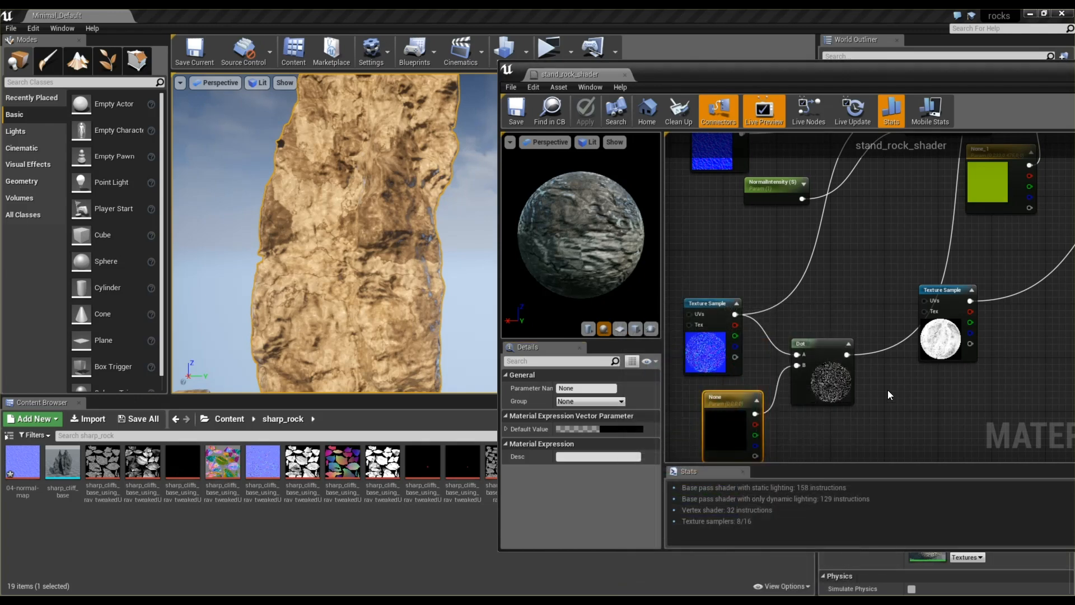
# Move the Dot node's vector parameter aside and set its green channel to 1
pyautogui.moveTo(888, 389); pyautogui.dragTo(936, 366, button='right')
pyautogui.moveTo(771, 421); pyautogui.dragTo(734, 452)
pyautogui.doubleClick(758, 438)
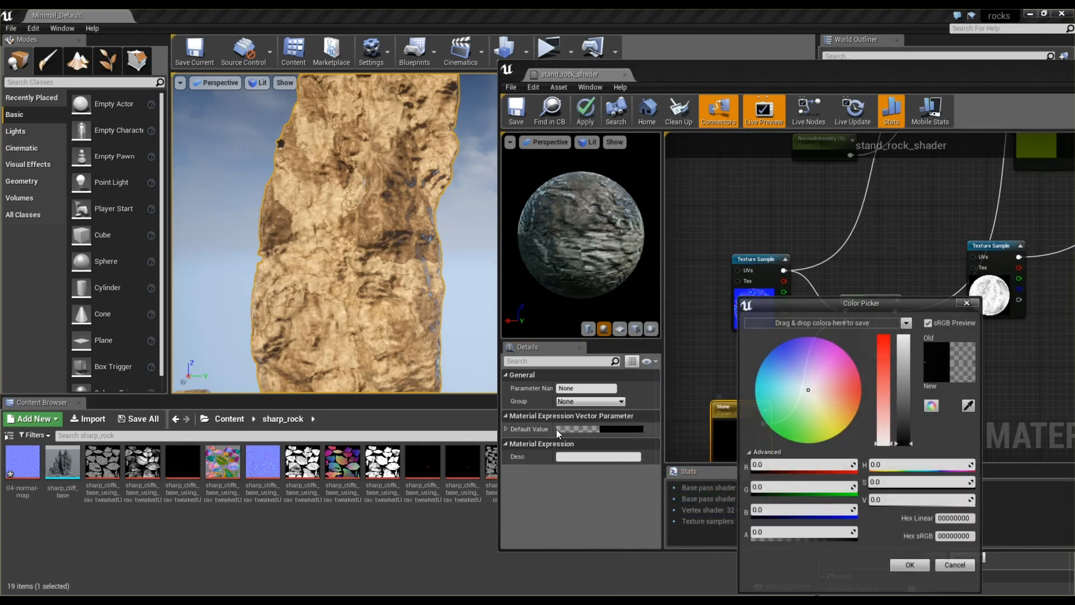
pyautogui.click(800, 492)
pyautogui.write('1')
pyautogui.press('Return')
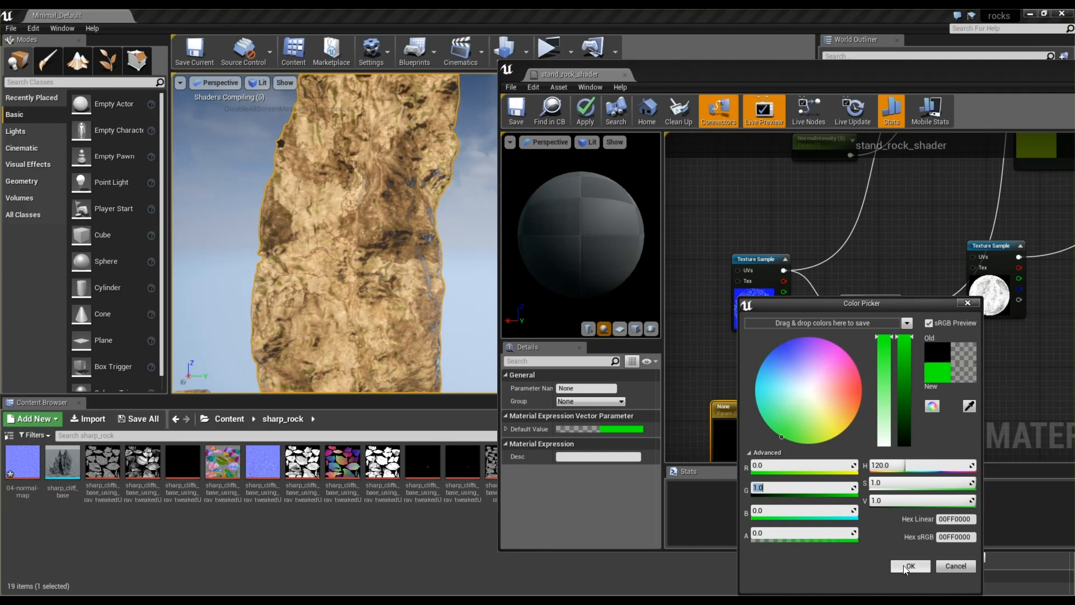
pyautogui.click(908, 566)
# Add a Multiply node between the green vector parameter and the Dot node's B input
pyautogui.click(817, 423)
pyautogui.rightClick(817, 423)
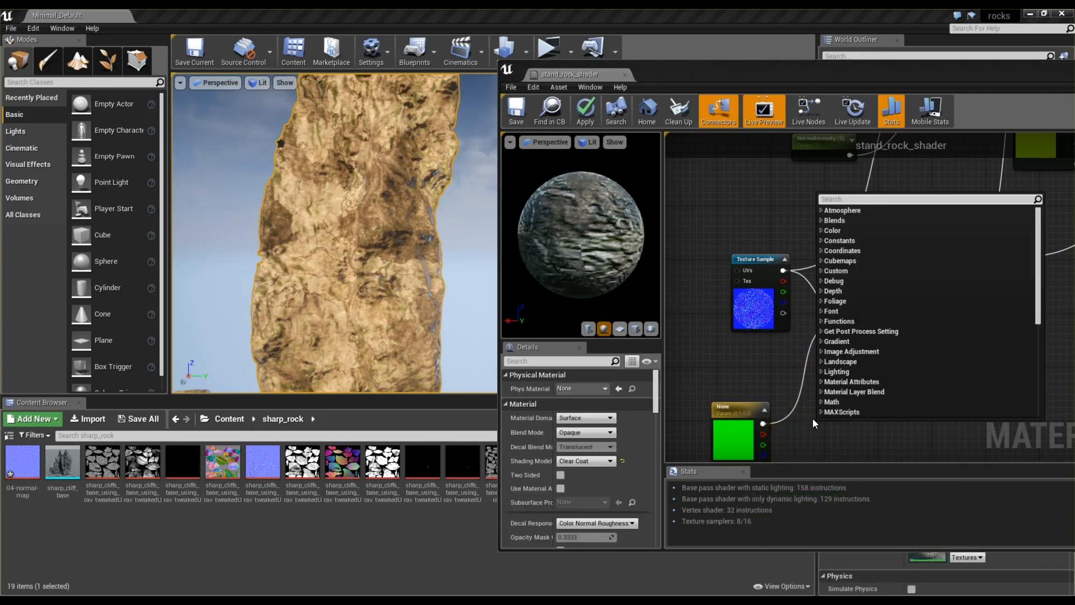
pyautogui.write('mu')
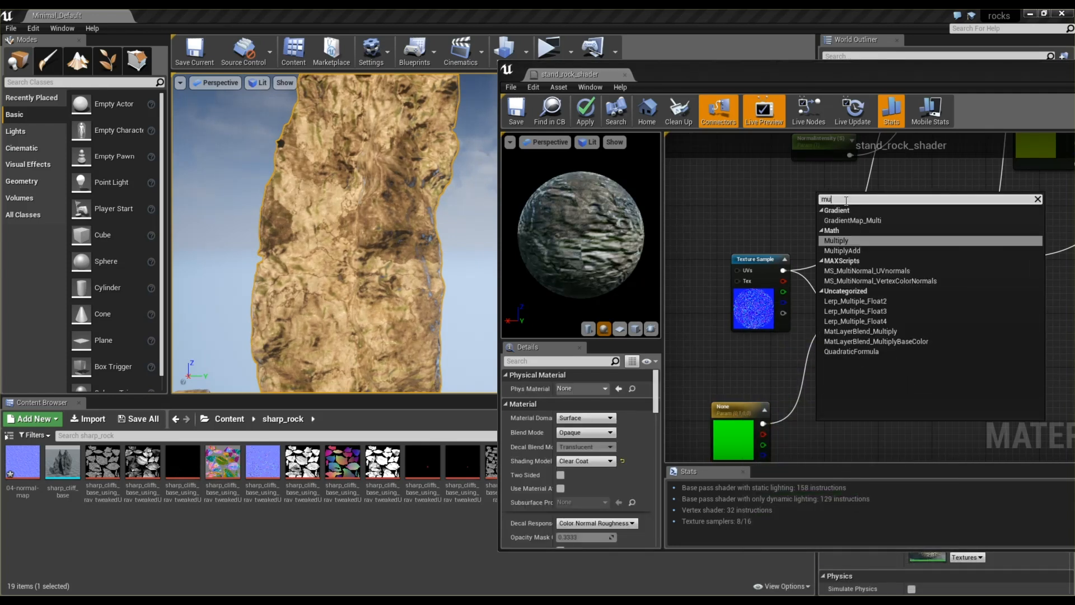
pyautogui.click(841, 241)
pyautogui.moveTo(838, 425); pyautogui.dragTo(845, 323)
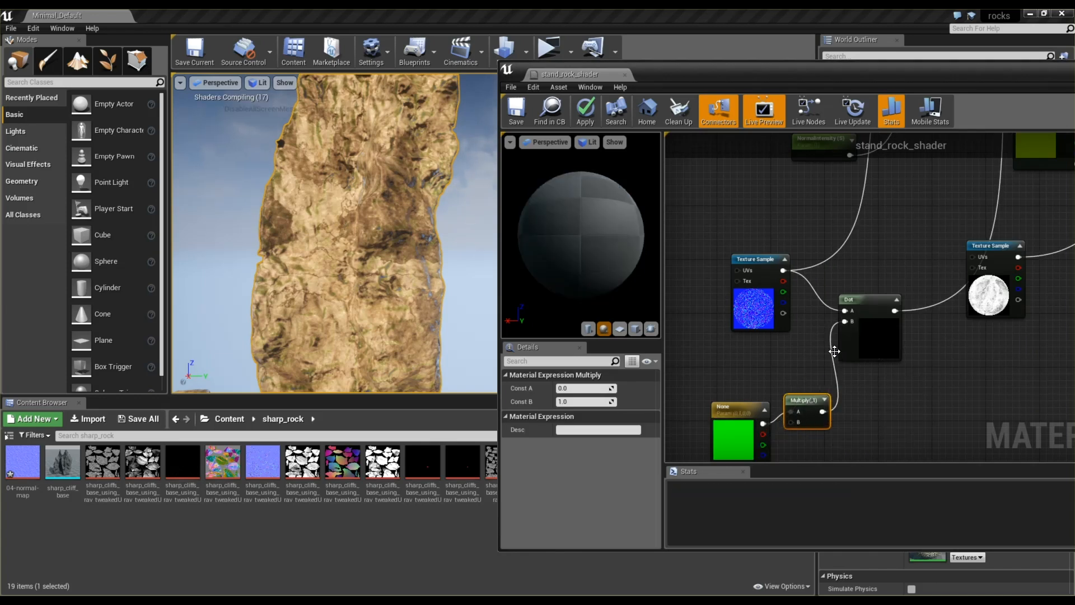
# Promote the new Multiply node's B input to a parameter with a default value of -1
pyautogui.click(572, 402)
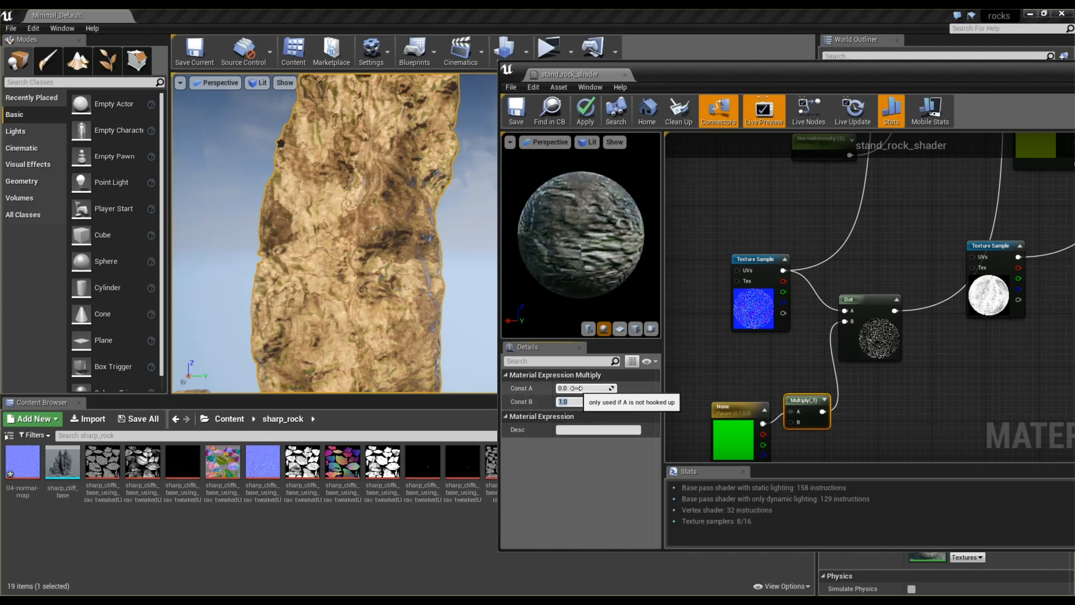
pyautogui.rightClick(788, 424)
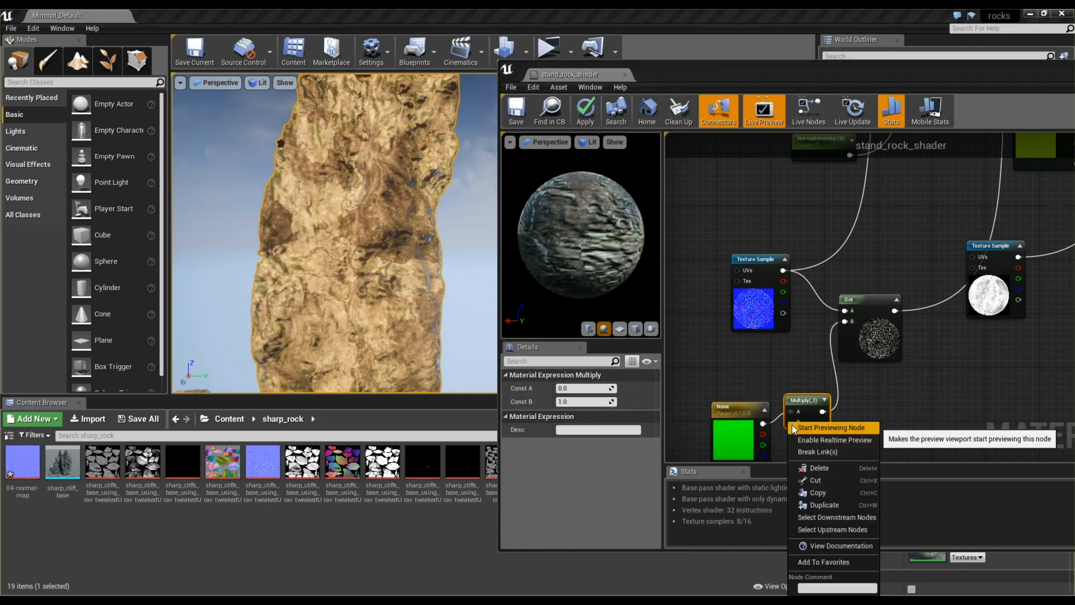
pyautogui.click(791, 425)
pyautogui.rightClick(795, 425)
pyautogui.click(825, 271)
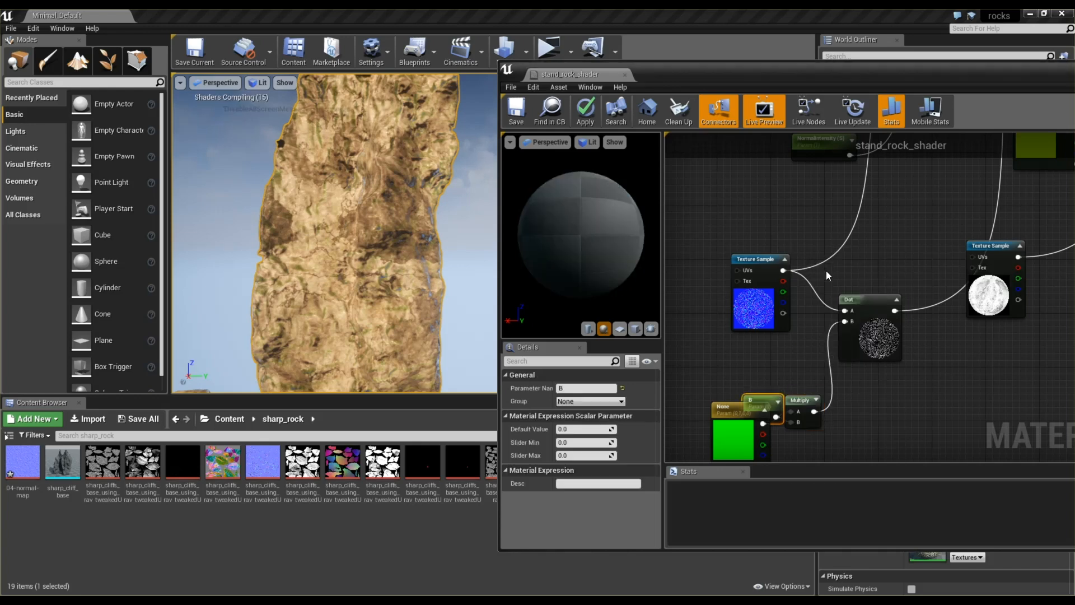
pyautogui.moveTo(762, 399); pyautogui.dragTo(837, 442)
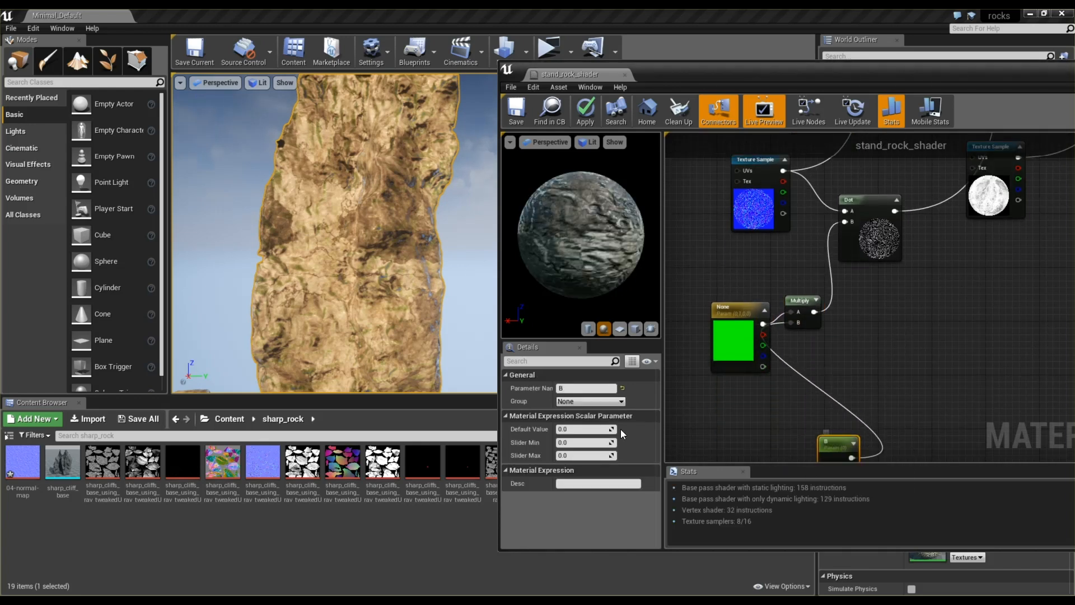
pyautogui.write('-1')
pyautogui.press('Return')
# Save the material and check the inverted mask on the rock in the viewport
pyautogui.moveTo(372, 244); pyautogui.dragTo(347, 218, button='right')
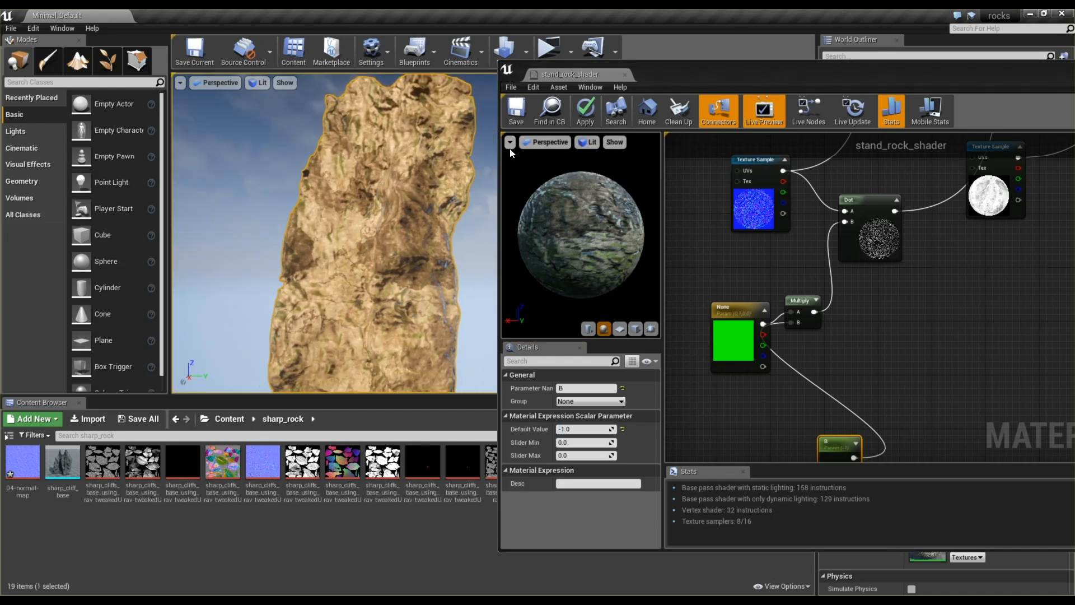
pyautogui.click(518, 113)
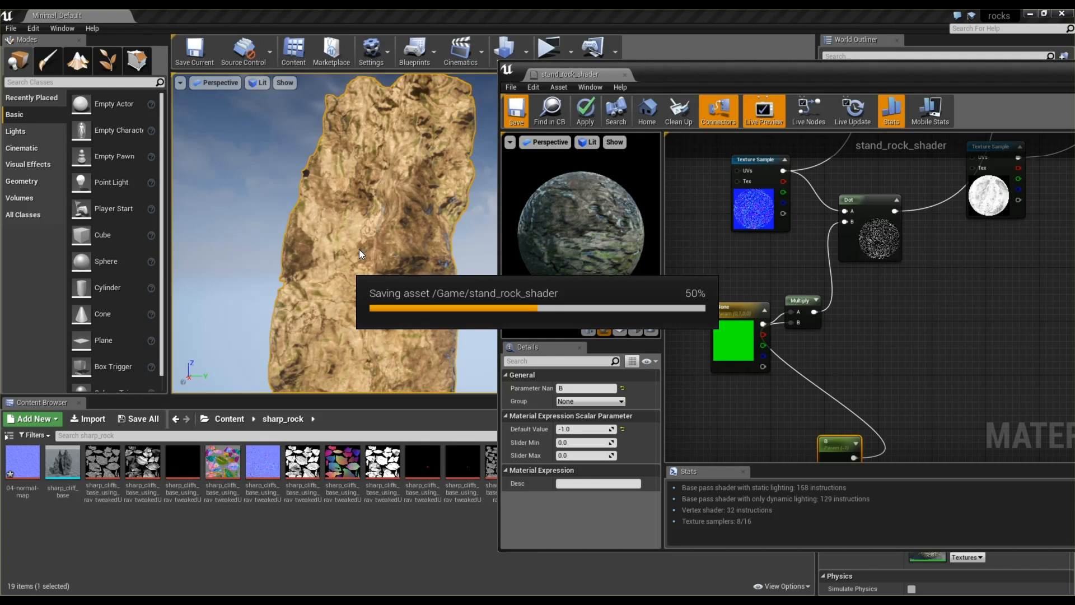
pyautogui.moveTo(358, 250)
pyautogui.mouseDown()
pyautogui.moveTo(358, 230)
pyautogui.moveTo(360, 240)
pyautogui.mouseUp()
pyautogui.moveTo(360, 239)
pyautogui.mouseDown(button='right')
pyautogui.moveTo(358, 218)
pyautogui.moveTo(350, 241)
pyautogui.moveTo(364, 249)
pyautogui.moveTo(319, 235)
pyautogui.moveTo(358, 252)
pyautogui.mouseUp(button='right')
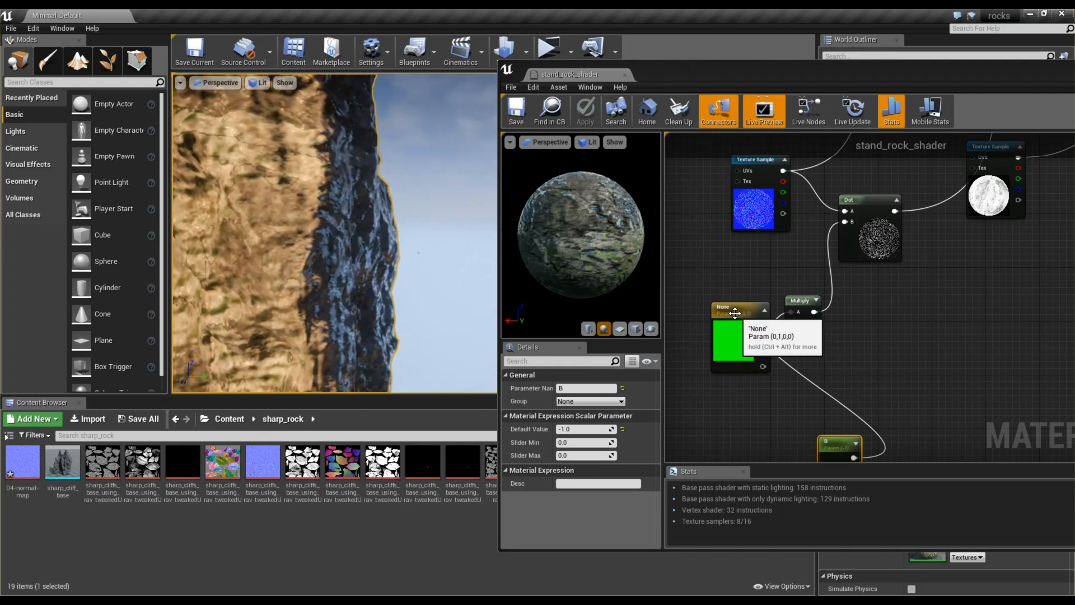
# Rearrange the green vector parameter and the B parameter beside the Multiply node that feeds Dot
pyautogui.moveTo(734, 313); pyautogui.dragTo(691, 292)
pyautogui.scroll(-2, 839, 323)
pyautogui.moveTo(336, 235)
pyautogui.mouseDown(button='right')
pyautogui.moveTo(313, 229)
pyautogui.moveTo(364, 235)
pyautogui.moveTo(314, 251)
pyautogui.moveTo(336, 244)
pyautogui.mouseUp(button='right')
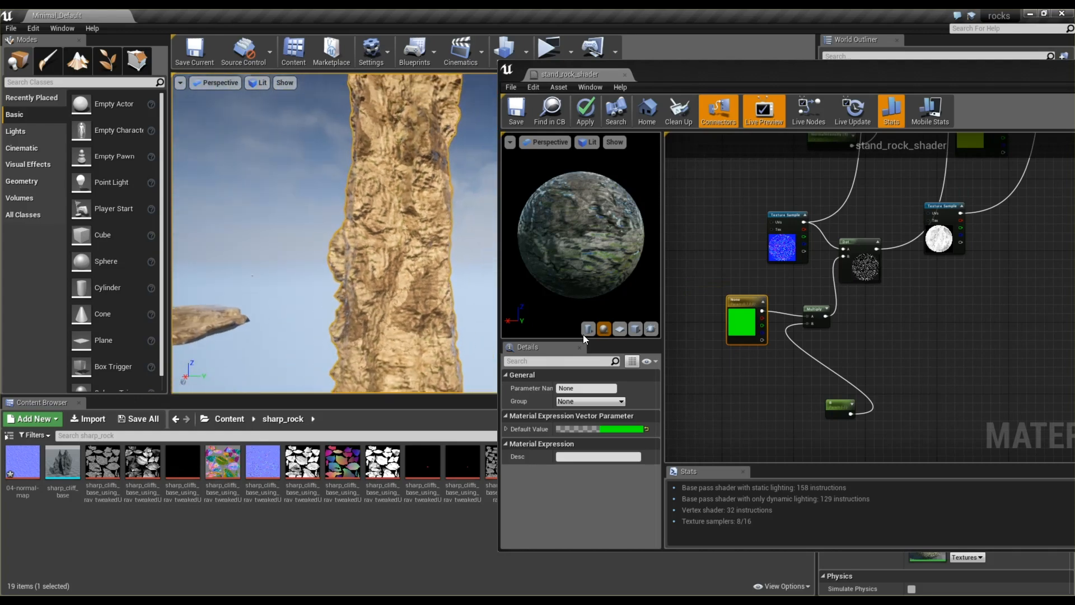
pyautogui.moveTo(850, 415); pyautogui.dragTo(777, 391)
pyautogui.moveTo(448, 245)
pyautogui.mouseDown(button='right')
pyautogui.moveTo(426, 219)
pyautogui.moveTo(448, 255)
pyautogui.mouseUp(button='right')
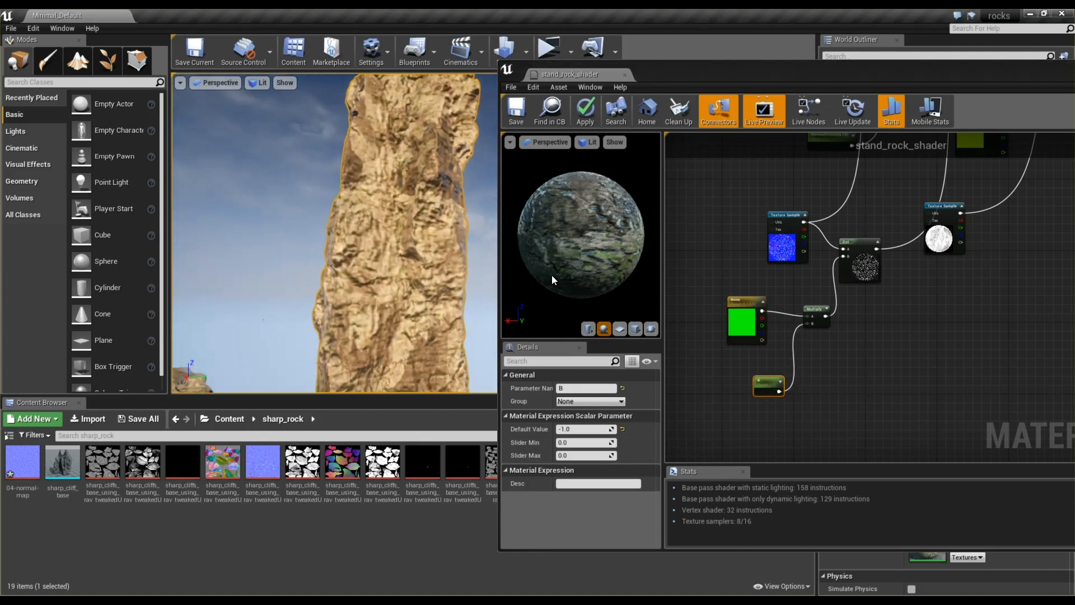
# Move the material's output node away from 3ColorBlend to make room between them
pyautogui.scroll(-5, 723, 358)
pyautogui.scroll(5, 856, 231)
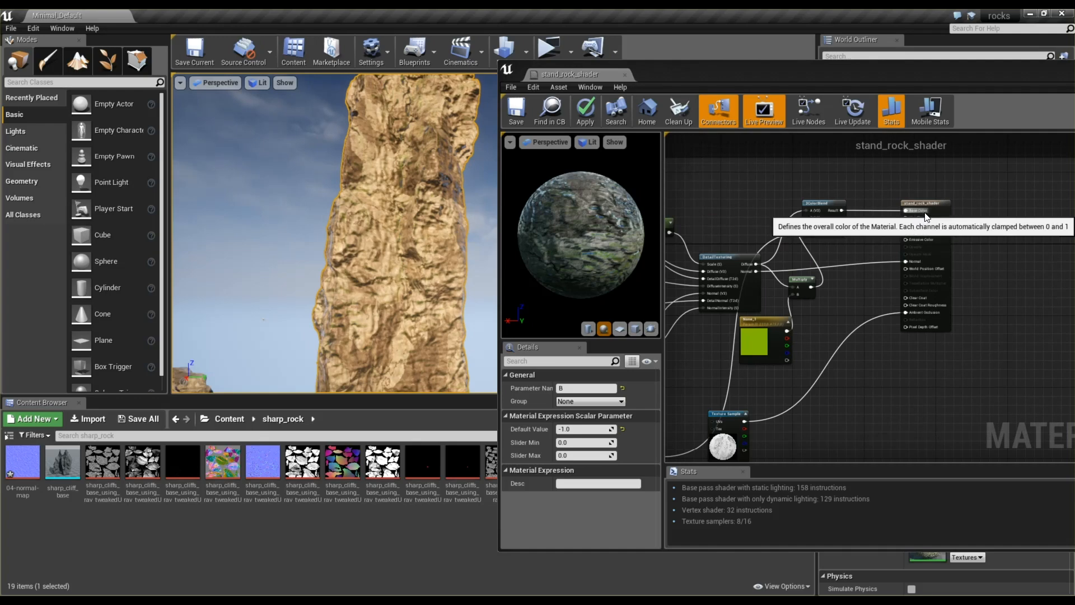
pyautogui.scroll(-2, 825, 284)
pyautogui.scroll(2, 940, 261)
pyautogui.moveTo(878, 198); pyautogui.dragTo(929, 223)
pyautogui.scroll(-2, 933, 234)
pyautogui.scroll(1, 814, 281)
pyautogui.scroll(2, 764, 263)
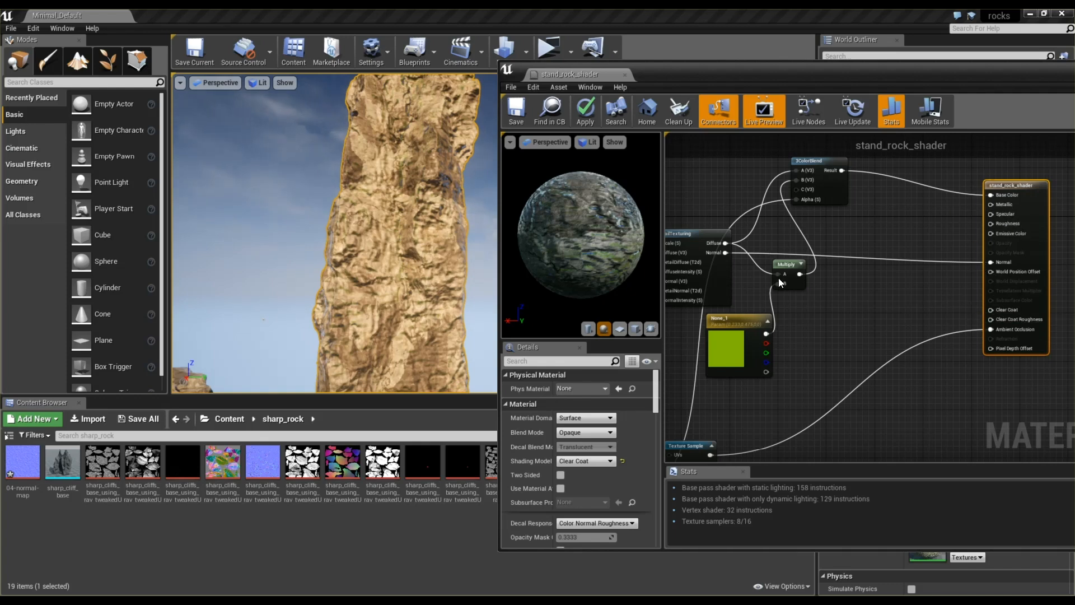
# Add a Desaturation node and feed it with 3ColorBlend's Result
pyautogui.scroll(-1, 779, 278)
pyautogui.scroll(4, 845, 202)
pyautogui.click(870, 271)
pyautogui.rightClick(871, 271)
pyautogui.write('desat')
pyautogui.click(883, 287)
pyautogui.moveTo(871, 284); pyautogui.dragTo(801, 197)
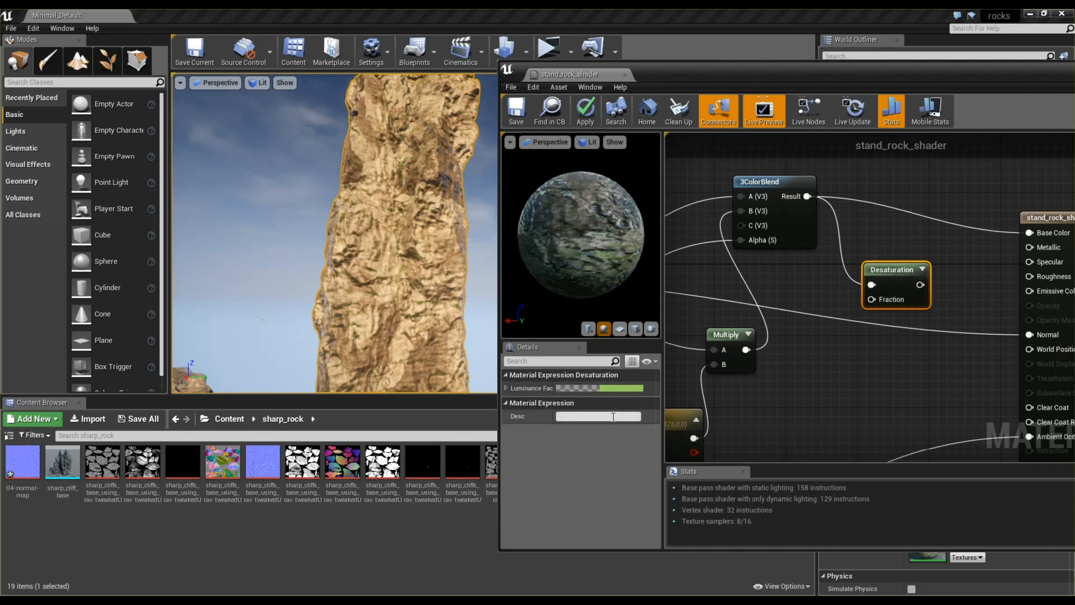
# Promote Desaturation's Fraction input to a parameter and connect the Desaturation output to Base Color
pyautogui.rightClick(871, 299)
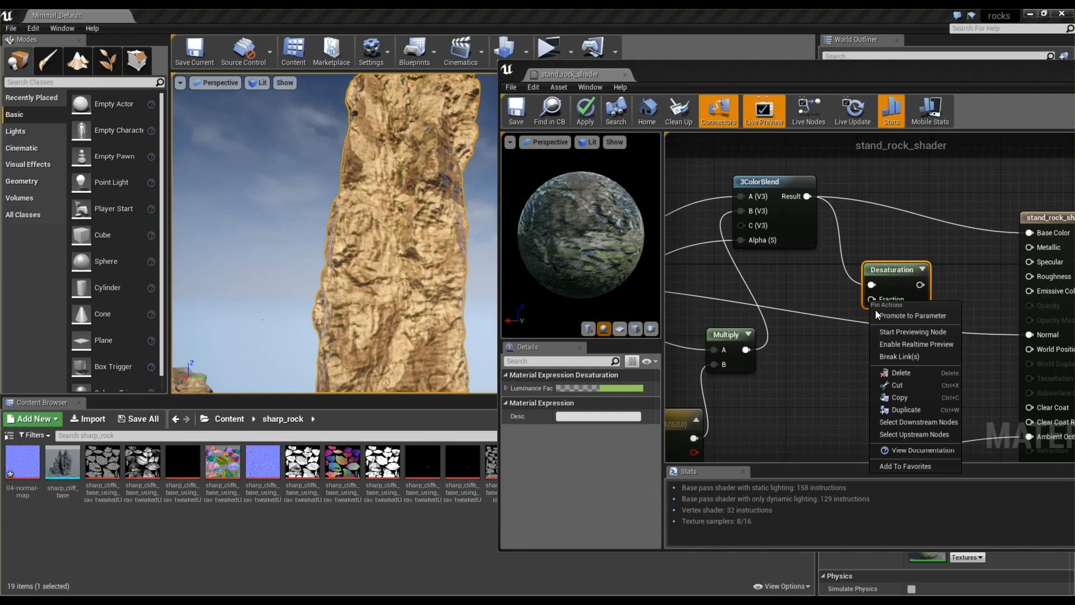
pyautogui.click(873, 307)
pyautogui.moveTo(829, 283); pyautogui.dragTo(818, 383)
pyautogui.moveTo(920, 284); pyautogui.dragTo(1029, 232)
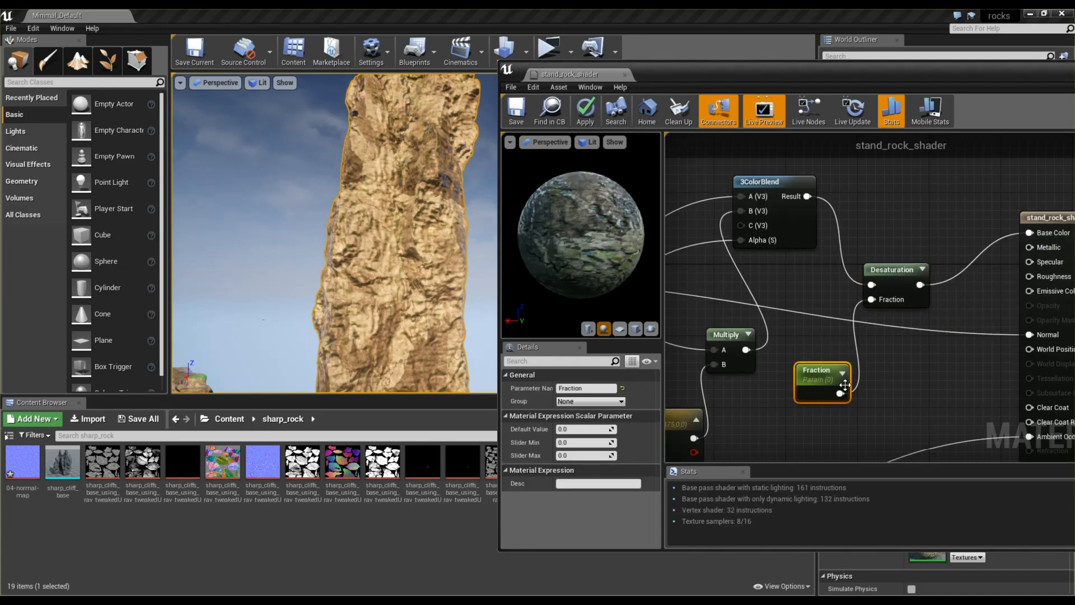
# Set the Fraction parameter's default value to 1 and save the material
pyautogui.press('Return')
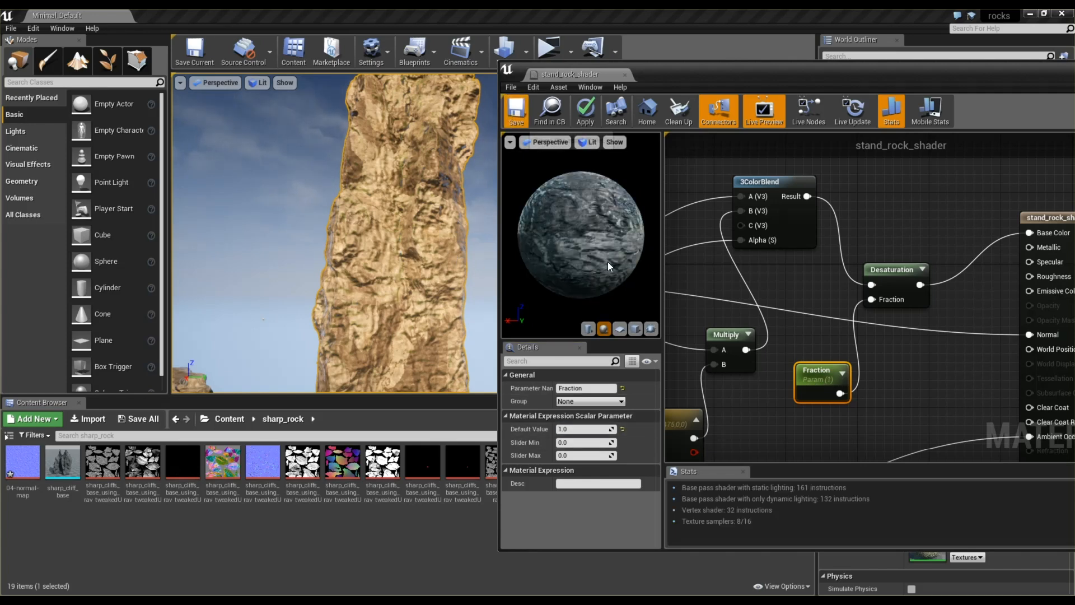
pyautogui.hotkey('ctrl', 's')
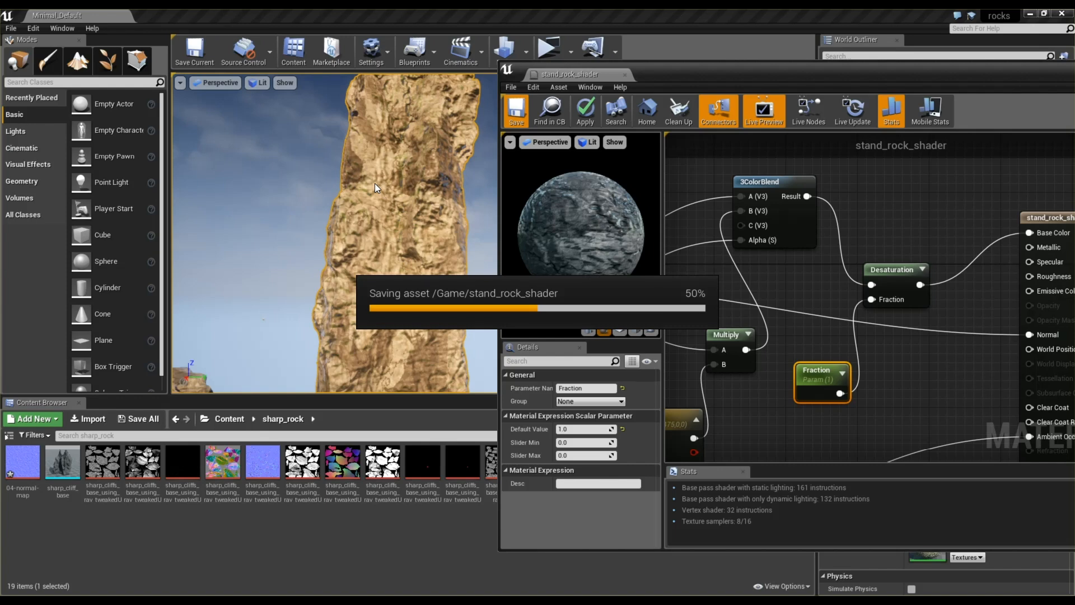
pyautogui.moveTo(401, 214)
pyautogui.mouseDown(button='right')
pyautogui.moveTo(367, 184)
pyautogui.moveTo(392, 182)
pyautogui.moveTo(399, 200)
pyautogui.mouseUp(button='right')
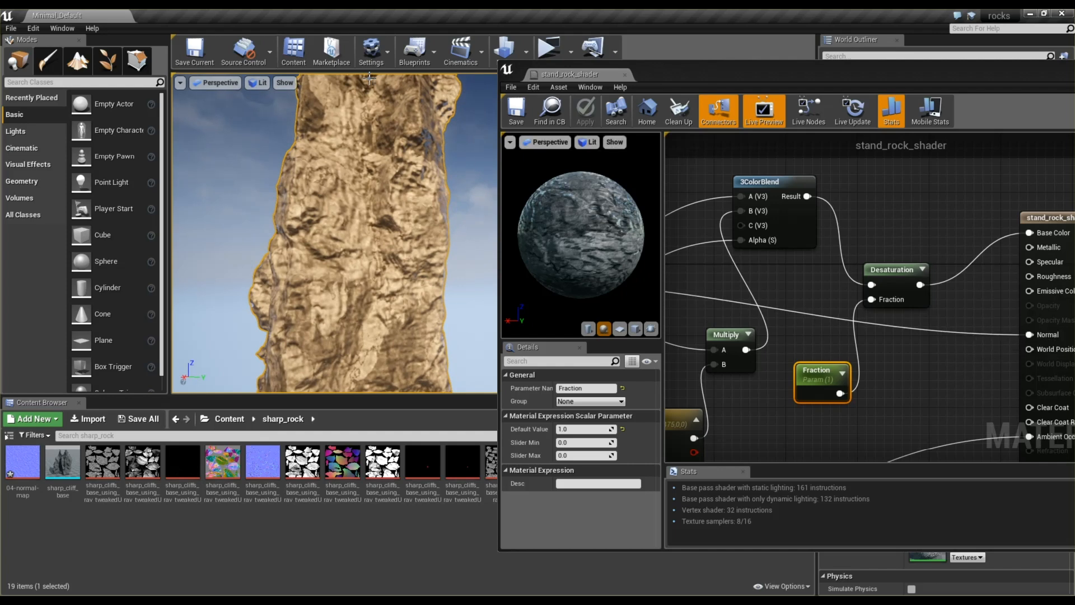
# Switch the level viewport to Unlit mode and inspect the desaturated rock
pyautogui.click(262, 84)
pyautogui.click(261, 82)
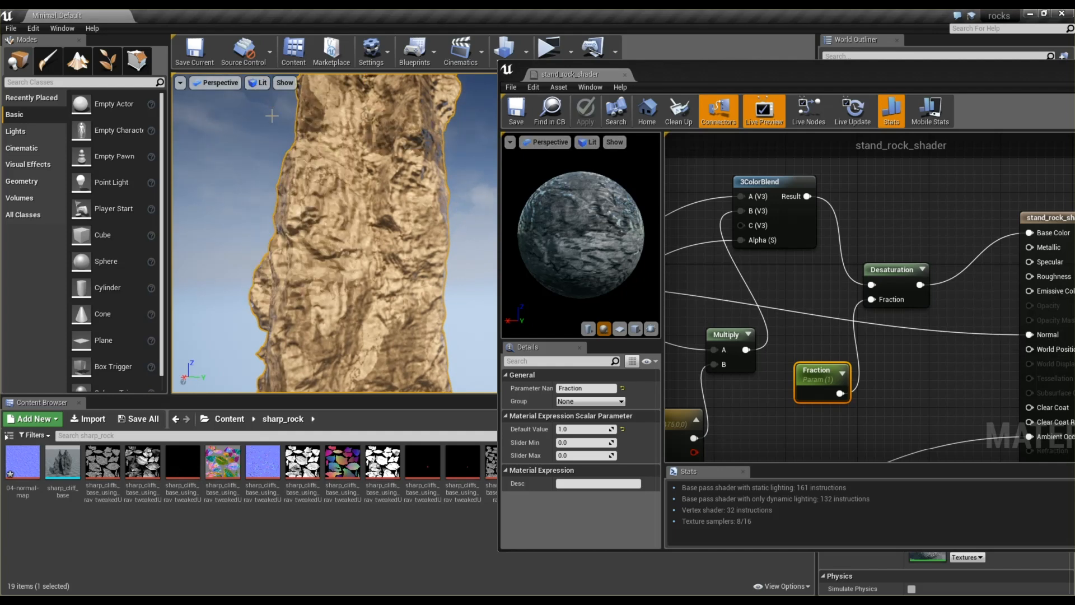
pyautogui.click(258, 84)
pyautogui.click(272, 118)
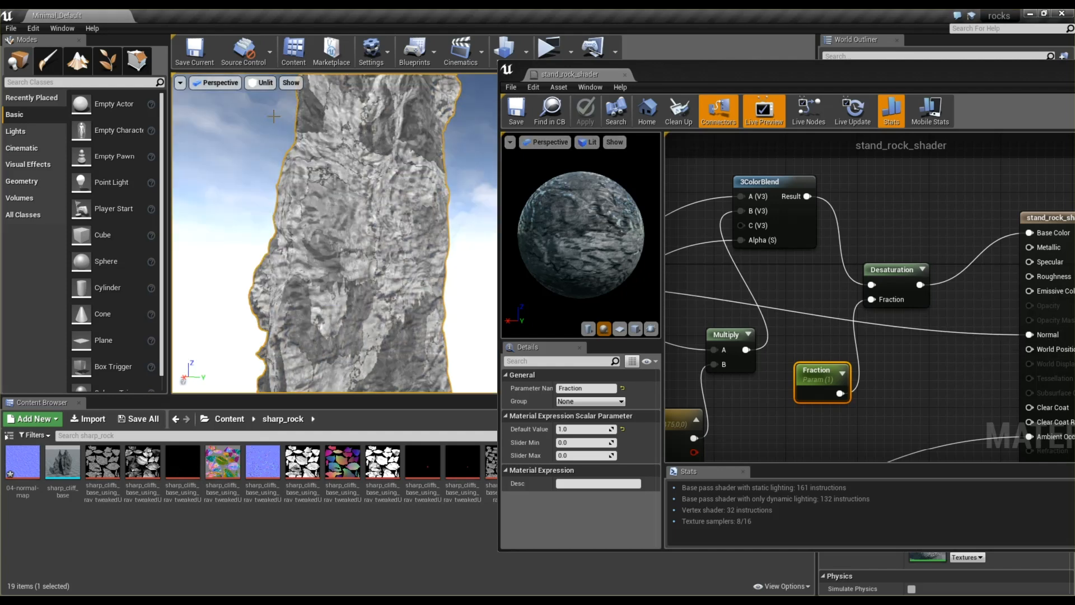
pyautogui.moveTo(334, 233)
pyautogui.mouseDown(button='right')
pyautogui.moveTo(334, 263)
pyautogui.moveTo(308, 263)
pyautogui.moveTo(353, 246)
pyautogui.moveTo(307, 246)
pyautogui.moveTo(336, 252)
pyautogui.mouseUp(button='right')
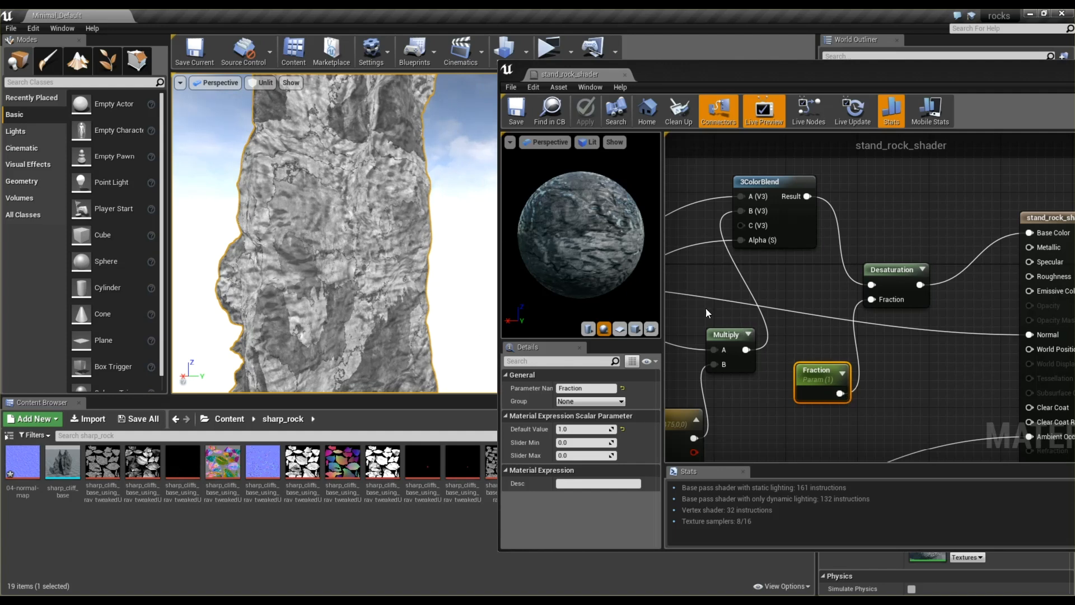
# Connect the Desaturation output to the material's Specular and Roughness inputs as well
pyautogui.scroll(-1, 857, 299)
pyautogui.scroll(1, 932, 290)
pyautogui.moveTo(887, 282)
pyautogui.mouseDown()
pyautogui.moveTo(1013, 264)
pyautogui.moveTo(885, 283)
pyautogui.mouseUp()
pyautogui.moveTo(369, 228); pyautogui.dragTo(359, 231, button='right')
pyautogui.scroll(1, 389, 194)
pyautogui.rightClick(392, 192)
pyautogui.click(384, 192)
pyautogui.scroll(1, 395, 192)
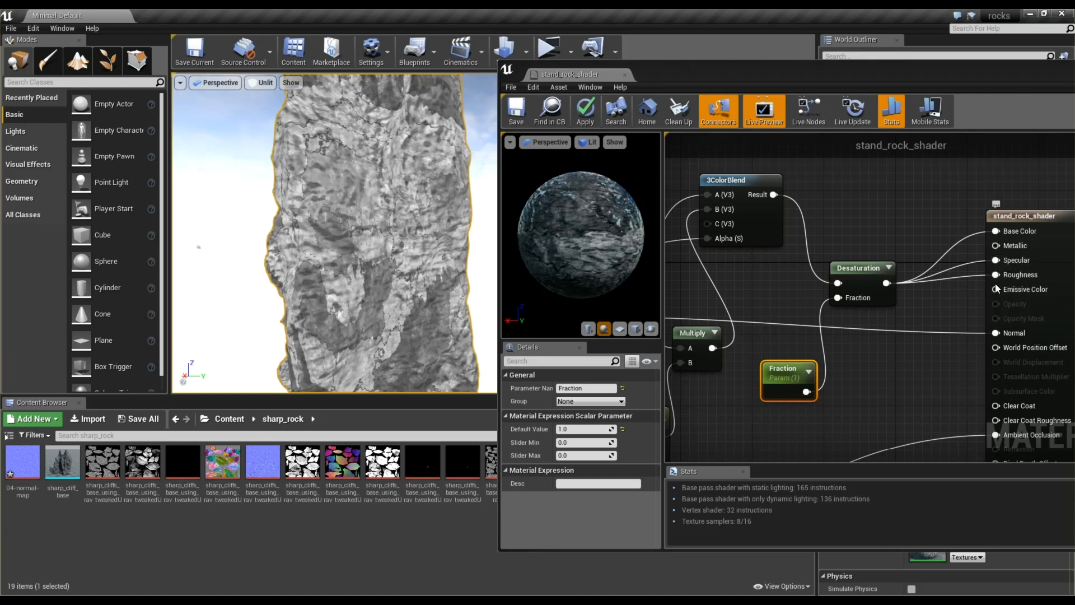
pyautogui.click(204, 56)
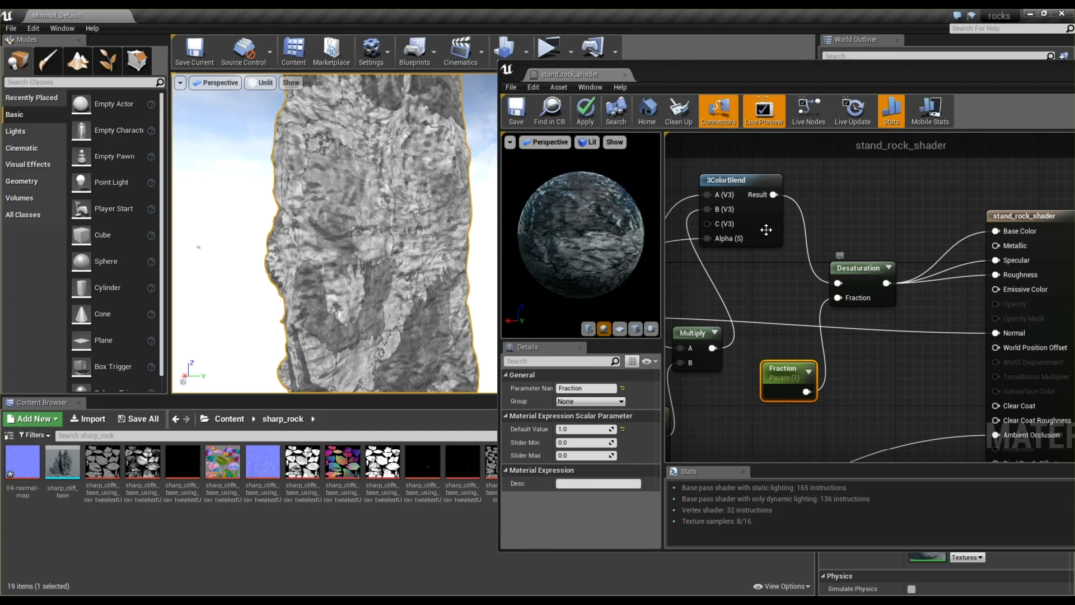
# Connect 3ColorBlend's Result directly to Base Color and shift the Desaturation node away from the output node
pyautogui.moveTo(775, 194); pyautogui.dragTo(997, 231)
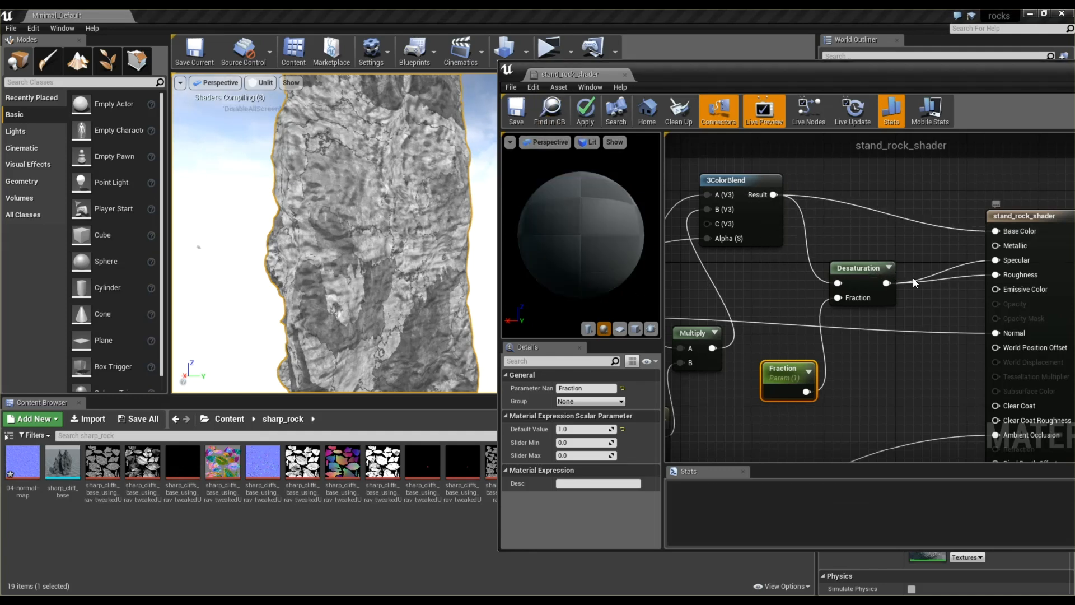
pyautogui.click(835, 270)
pyautogui.moveTo(835, 269); pyautogui.dragTo(812, 271)
# Insert a Multiply node between Desaturation and Specular, keeping Desaturation wired to Roughness, and place Desaturation and Fraction below it
pyautogui.click(913, 257)
pyautogui.rightClick(917, 253)
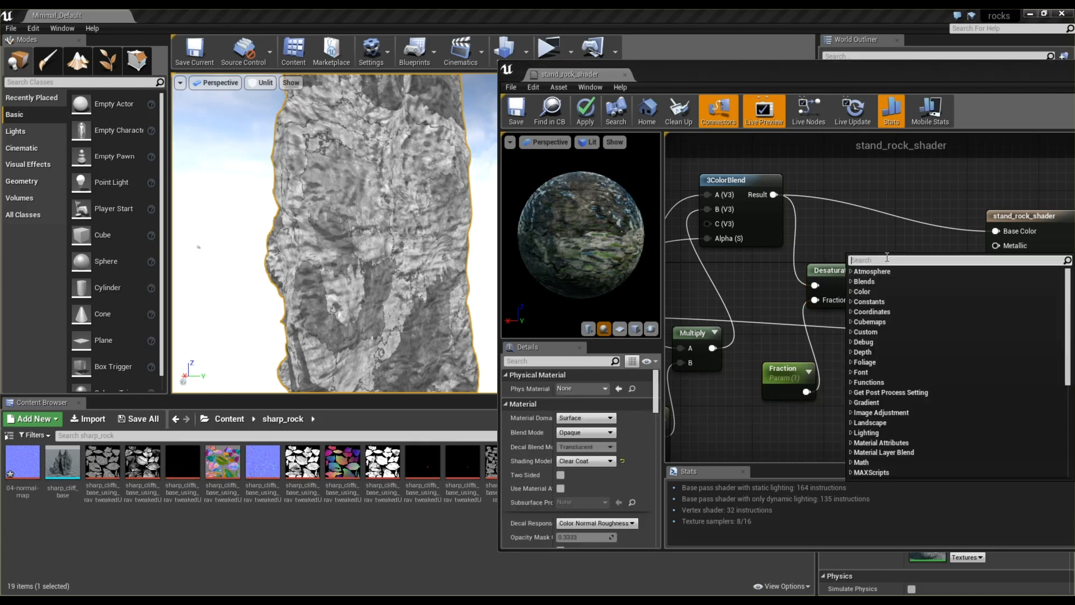
pyautogui.write('multiply')
pyautogui.click(885, 298)
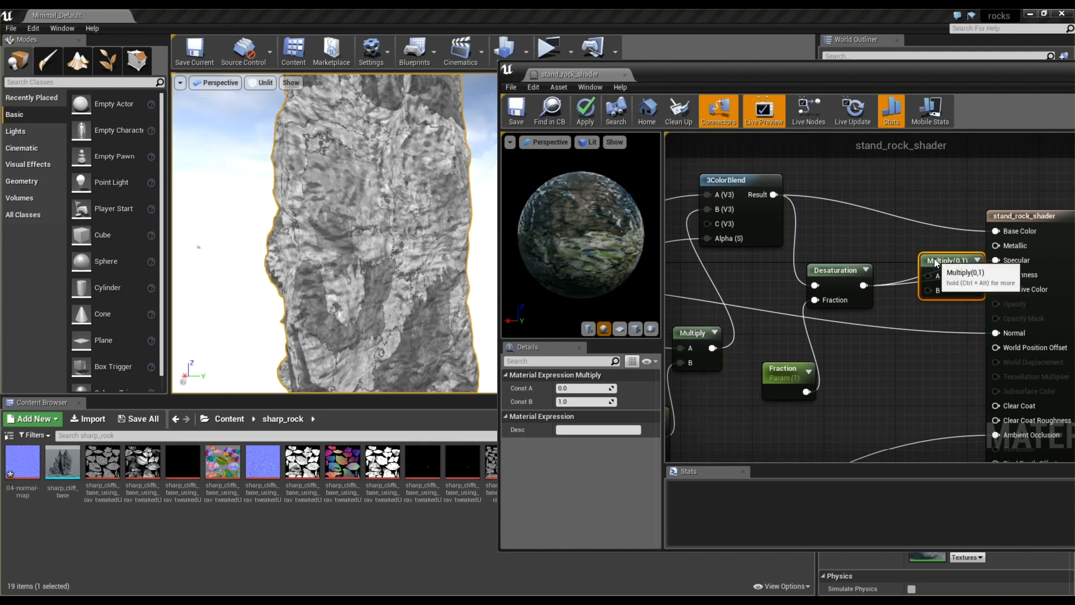
pyautogui.moveTo(936, 262); pyautogui.dragTo(930, 271)
pyautogui.moveTo(842, 289); pyautogui.dragTo(876, 378)
pyautogui.moveTo(772, 383); pyautogui.dragTo(754, 436)
pyautogui.moveTo(868, 380); pyautogui.dragTo(996, 275)
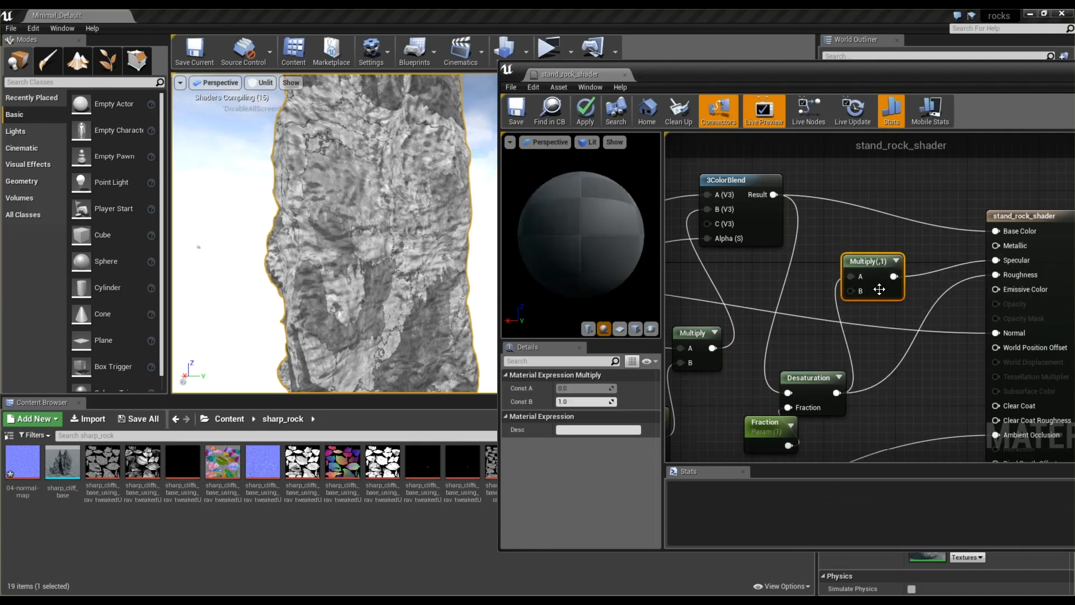
# Promote the B input of the Multiply node feeding Specular to a parameter with a default value of 2
pyautogui.rightClick(851, 292)
pyautogui.click(861, 304)
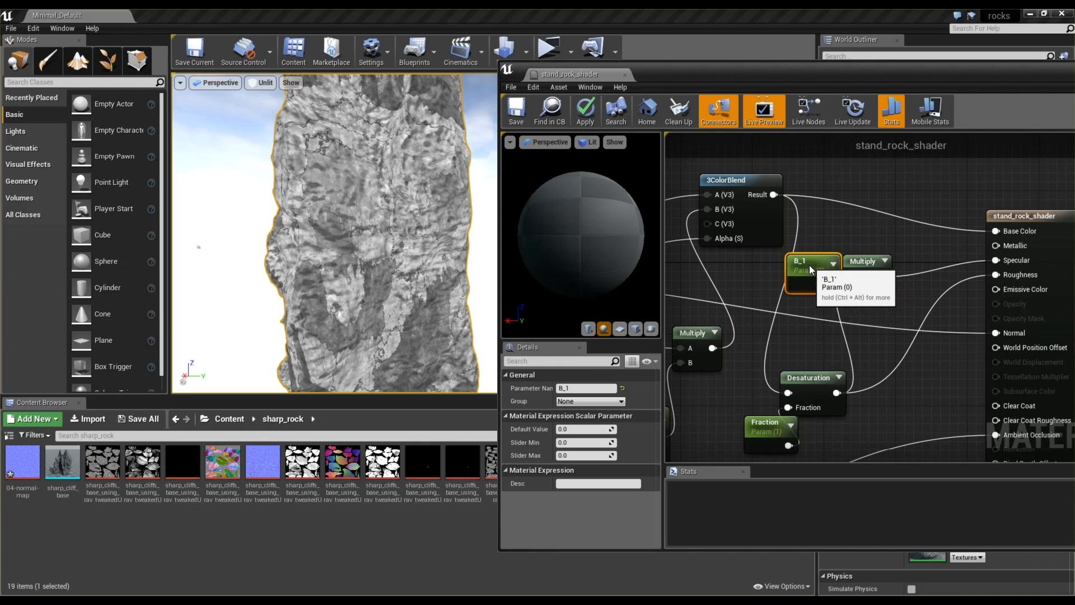
pyautogui.click(582, 428)
pyautogui.write('2')
pyautogui.press('Return')
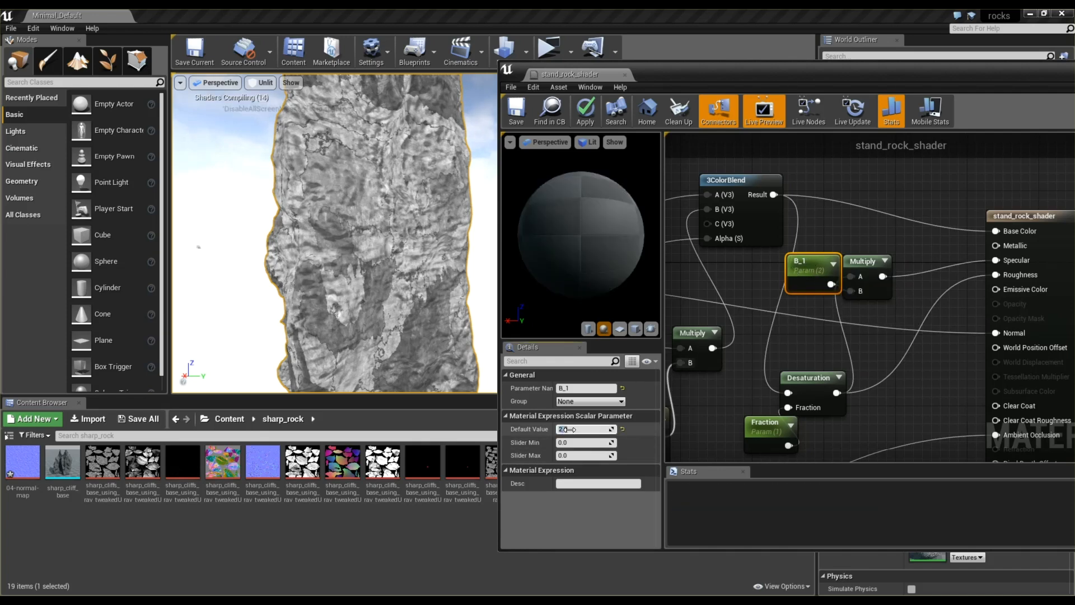
# Display the level in Lit mode and apply the material changes to the standing rock
pyautogui.click(260, 83)
pyautogui.click(282, 105)
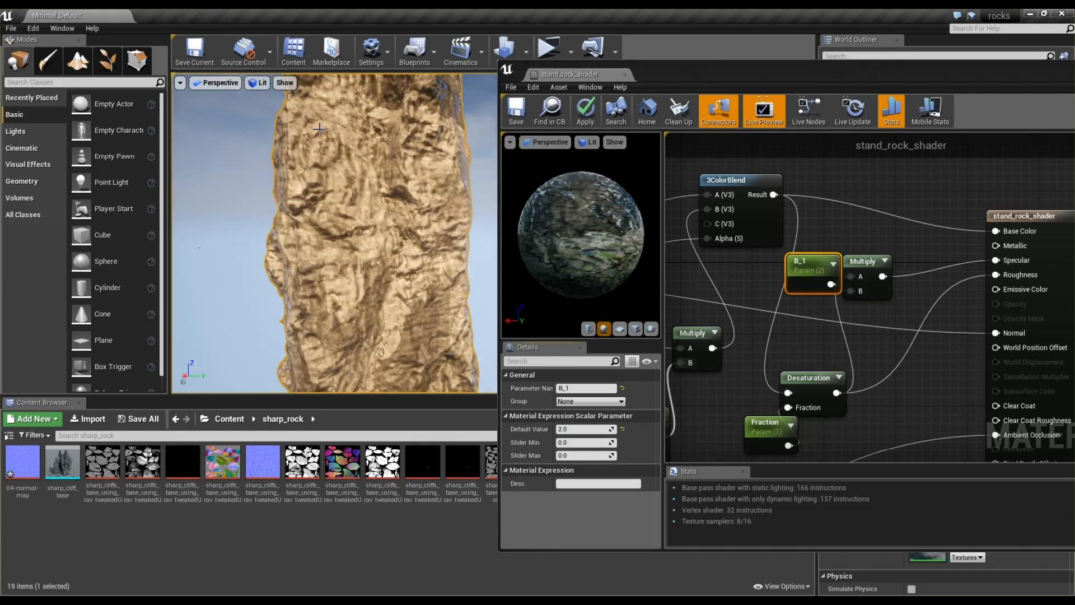
pyautogui.click(589, 112)
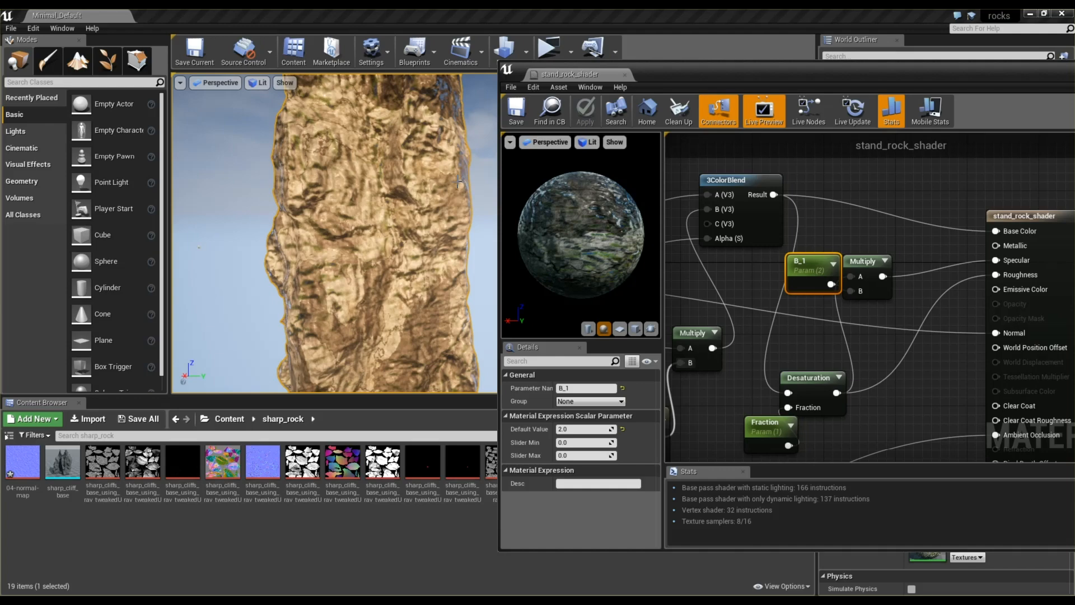
# Examine the standing rock's lit surface in the level from close up and from farther away
pyautogui.moveTo(444, 171); pyautogui.dragTo(520, 185, button='right')
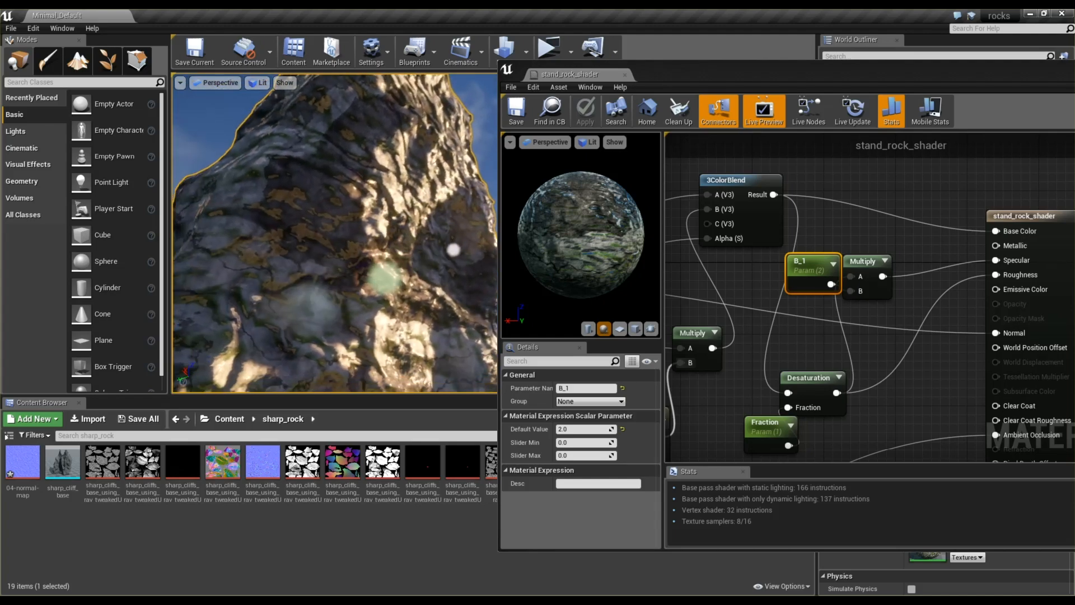
pyautogui.moveTo(334, 233); pyautogui.dragTo(291, 233, button='right')
pyautogui.scroll(-3, 800, 353)
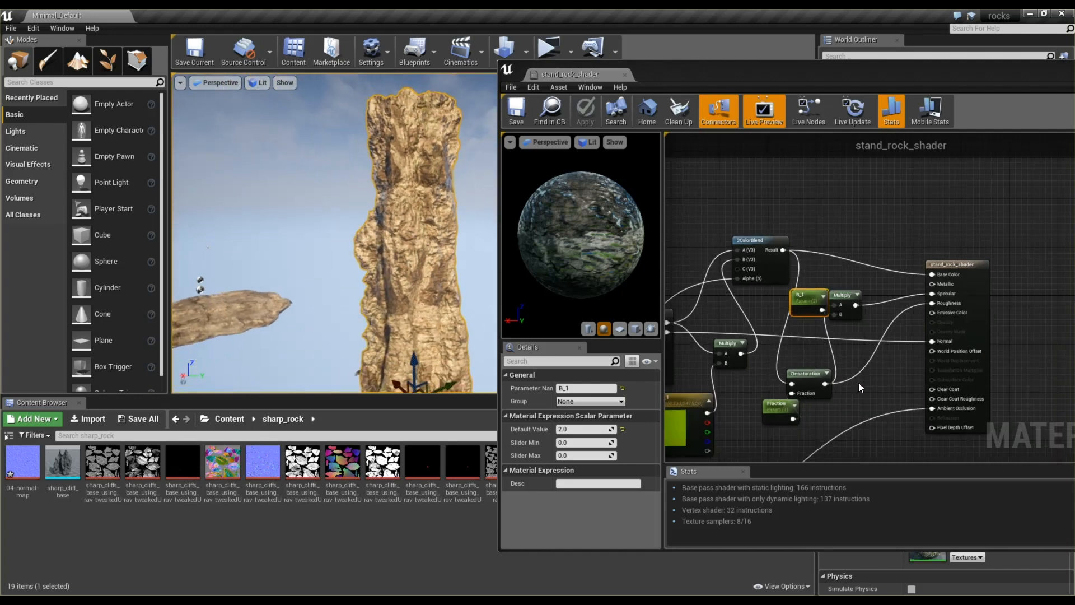
pyautogui.scroll(3, 893, 369)
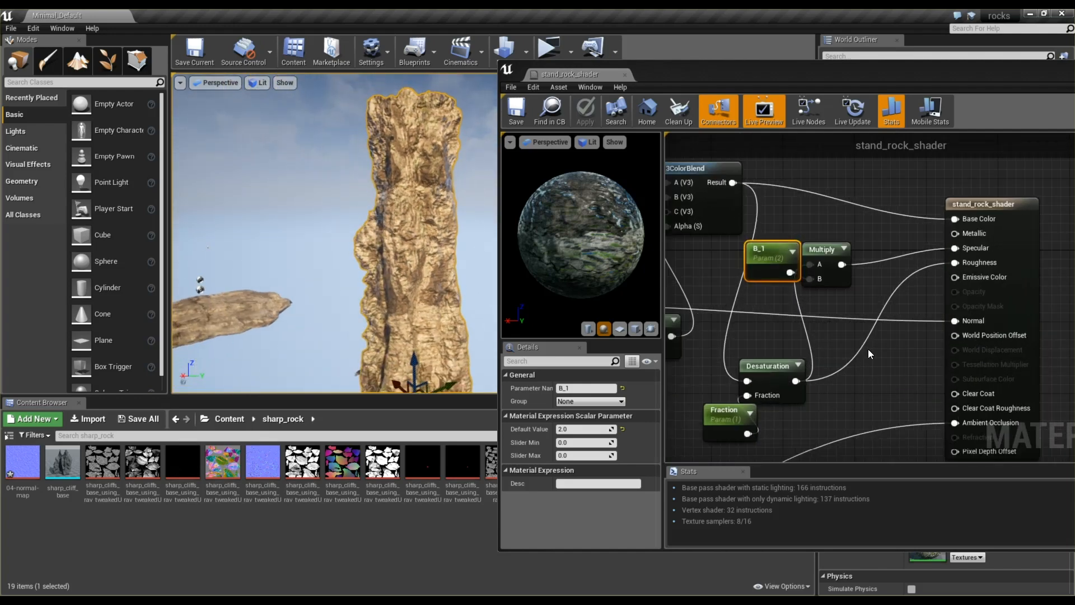
pyautogui.scroll(-2, 863, 358)
pyautogui.scroll(2, 984, 398)
pyautogui.moveTo(336, 232); pyautogui.dragTo(358, 232, button='right')
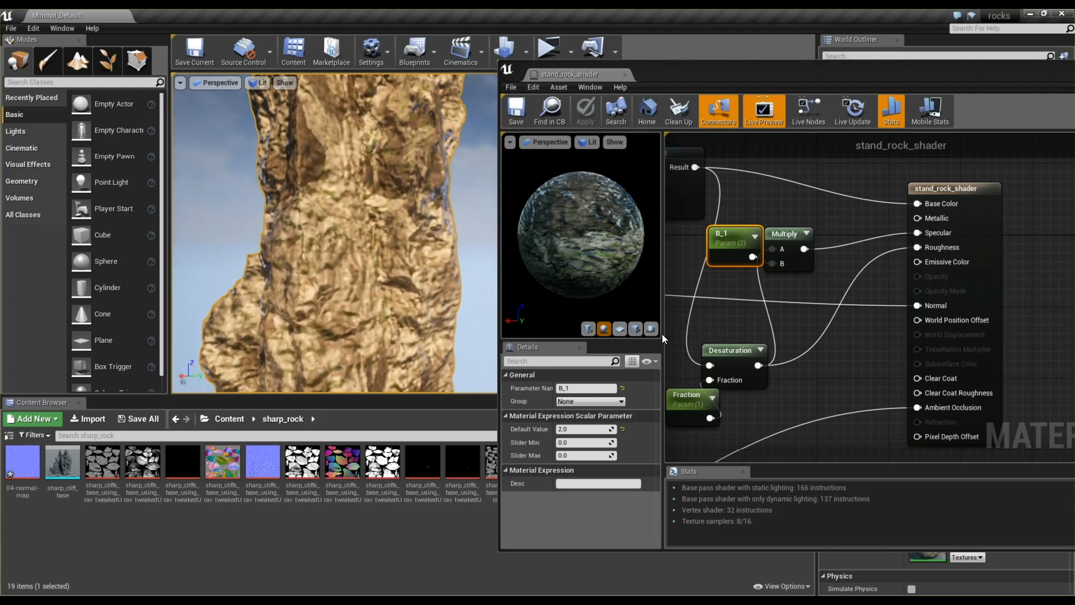
# Promote the material's Clear Coat input to a parameter and place its node beside the output node's Clear Coat pin
pyautogui.click(919, 376)
pyautogui.rightClick(918, 381)
pyautogui.click(884, 379)
pyautogui.rightClick(922, 380)
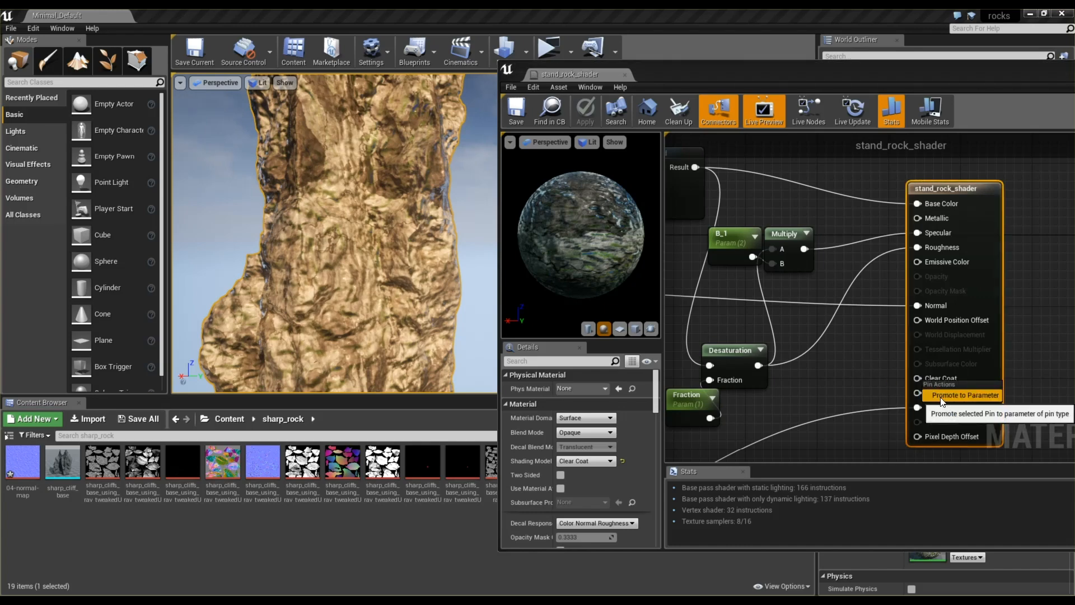
pyautogui.click(942, 396)
pyautogui.moveTo(876, 207); pyautogui.dragTo(852, 384)
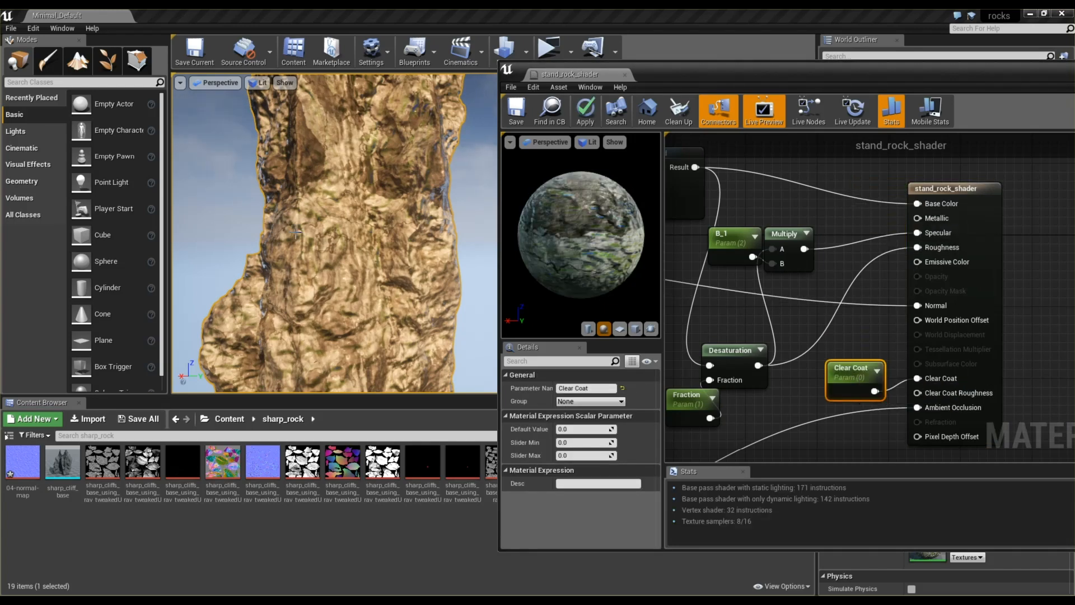
# Set the Clear Coat parameter's default value to 1 and take a closer look at the rock
pyautogui.scroll(-2, 745, 338)
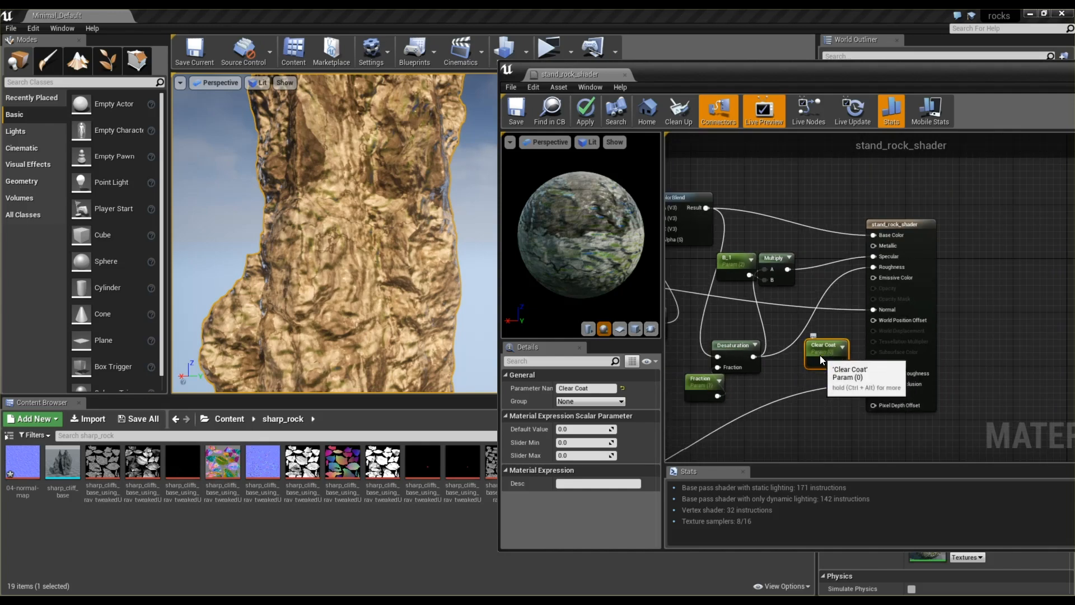
pyautogui.click(582, 429)
pyautogui.write('1')
pyautogui.press('Return')
pyautogui.keyDown('alt'); pyautogui.moveTo(369, 278); pyautogui.dragTo(425, 283); pyautogui.keyUp('alt')
pyautogui.keyDown('alt'); pyautogui.moveTo(370, 278); pyautogui.dragTo(448, 291, button='right'); pyautogui.keyUp('alt')
pyautogui.keyDown('alt'); pyautogui.moveTo(369, 278); pyautogui.dragTo(721, 356); pyautogui.keyUp('alt')
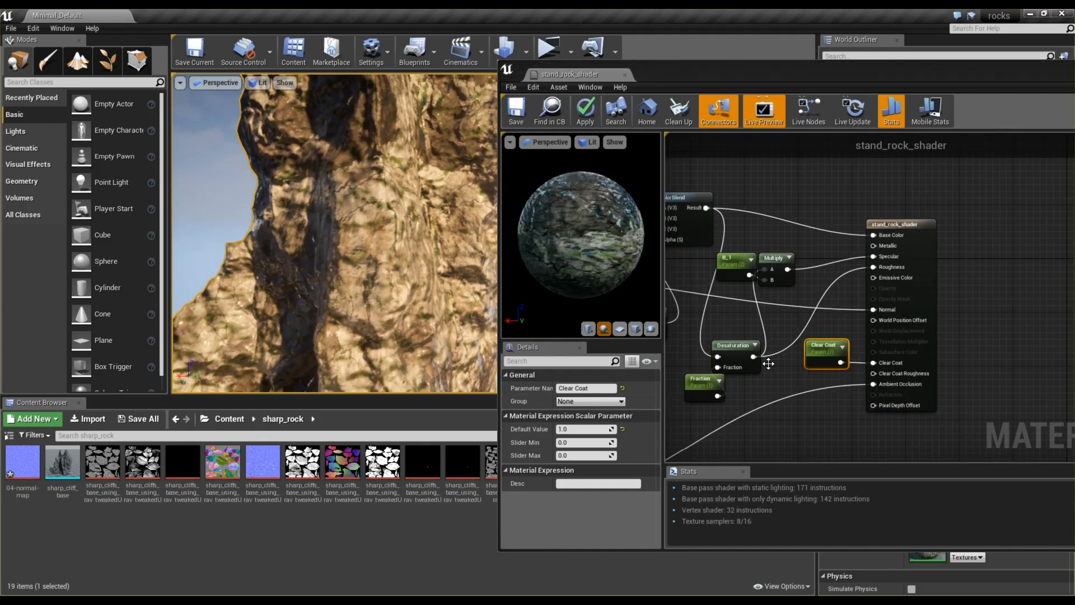
# Promote the material's Clear Coat Roughness input to a parameter with a default of 0.4, placed below the Clear Coat node
pyautogui.scroll(1, 834, 379)
pyautogui.rightClick(883, 375)
pyautogui.click(918, 405)
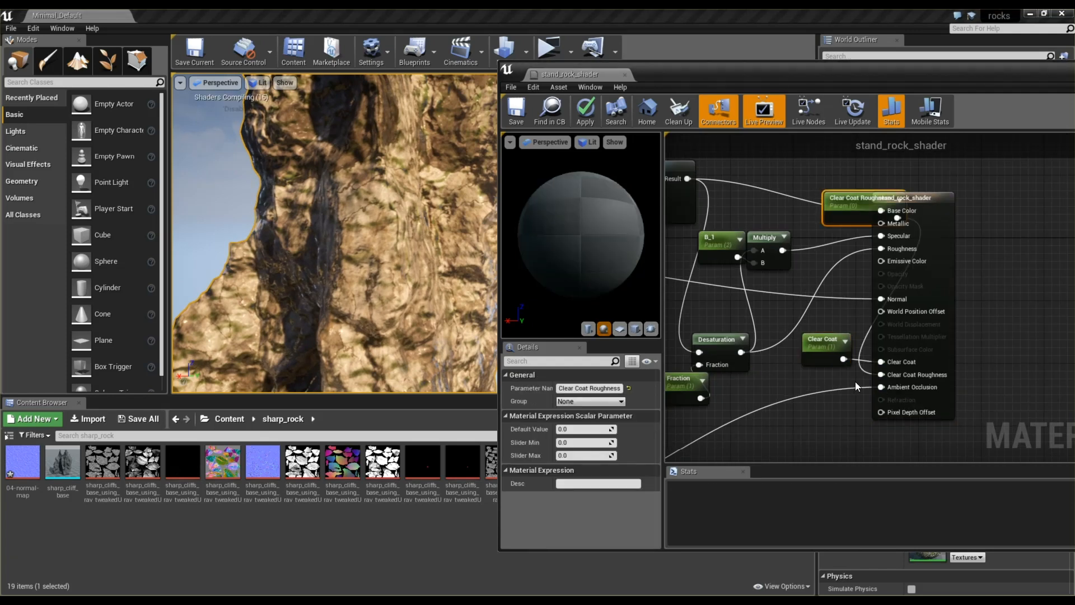
pyautogui.scroll(-1, 853, 349)
pyautogui.moveTo(848, 243); pyautogui.dragTo(822, 437)
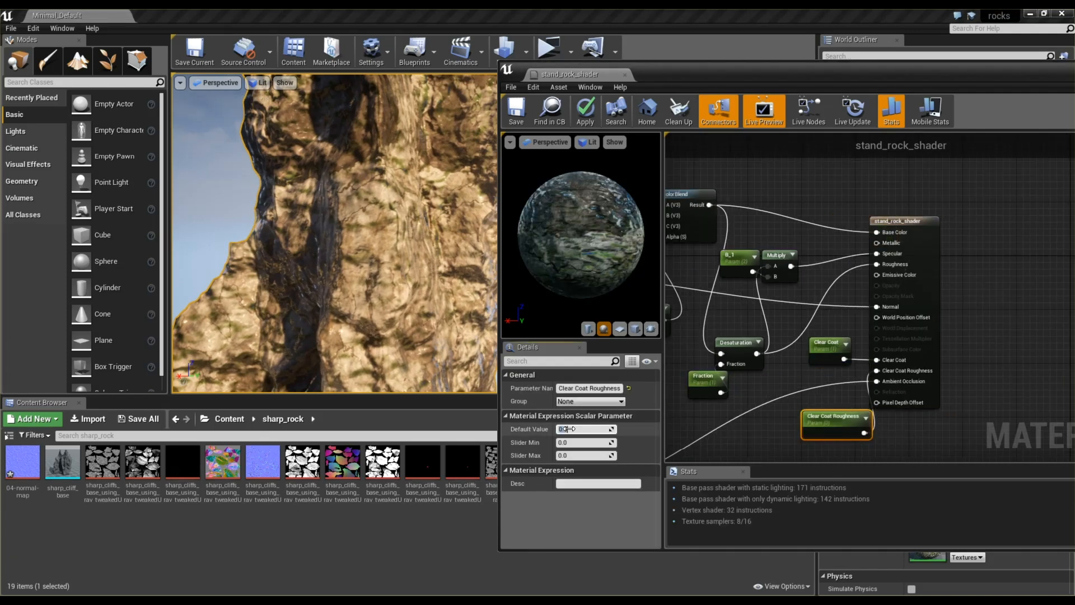
pyautogui.write('0.4')
pyautogui.press('Return')
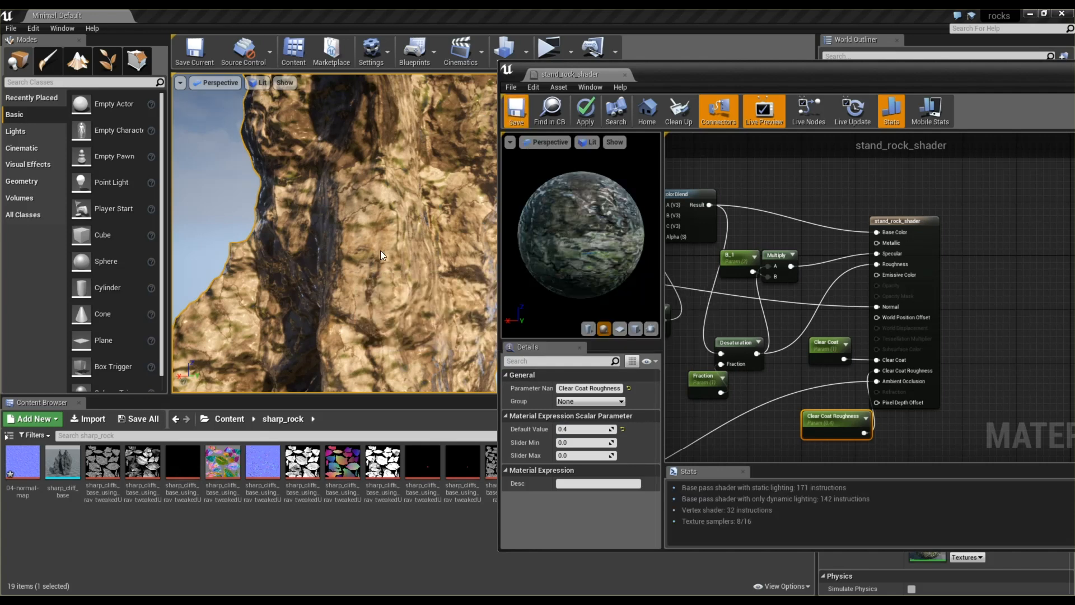
# Set the Clear Coat Roughness parameter's default value to 0.1 and save the material
pyautogui.moveTo(381, 263); pyautogui.dragTo(403, 319)
pyautogui.moveTo(381, 264); pyautogui.dragTo(379, 282, button='right')
pyautogui.moveTo(380, 283); pyautogui.dragTo(415, 312)
pyautogui.moveTo(416, 313); pyautogui.dragTo(390, 320, button='right')
pyautogui.moveTo(828, 431); pyautogui.dragTo(802, 438)
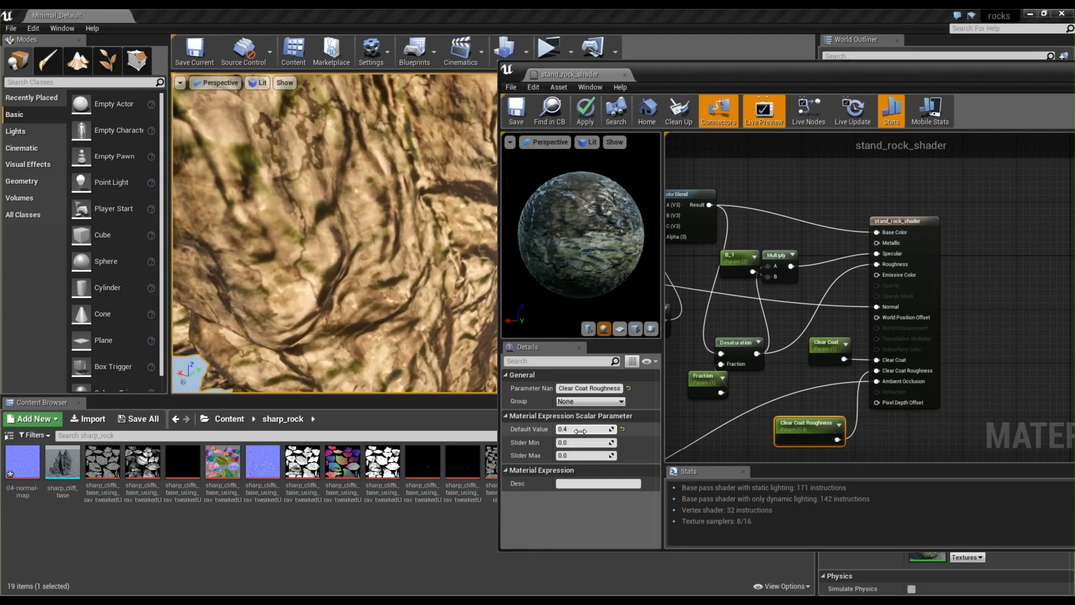
pyautogui.write('0.1')
pyautogui.press('Return')
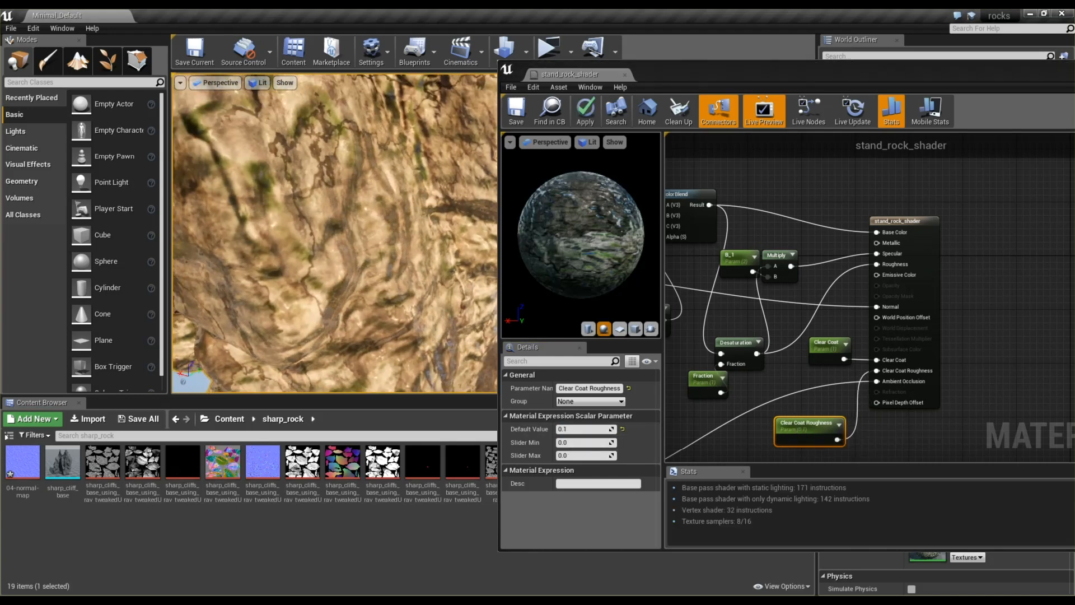
pyautogui.moveTo(336, 235); pyautogui.dragTo(297, 140, button='right')
pyautogui.click(201, 61)
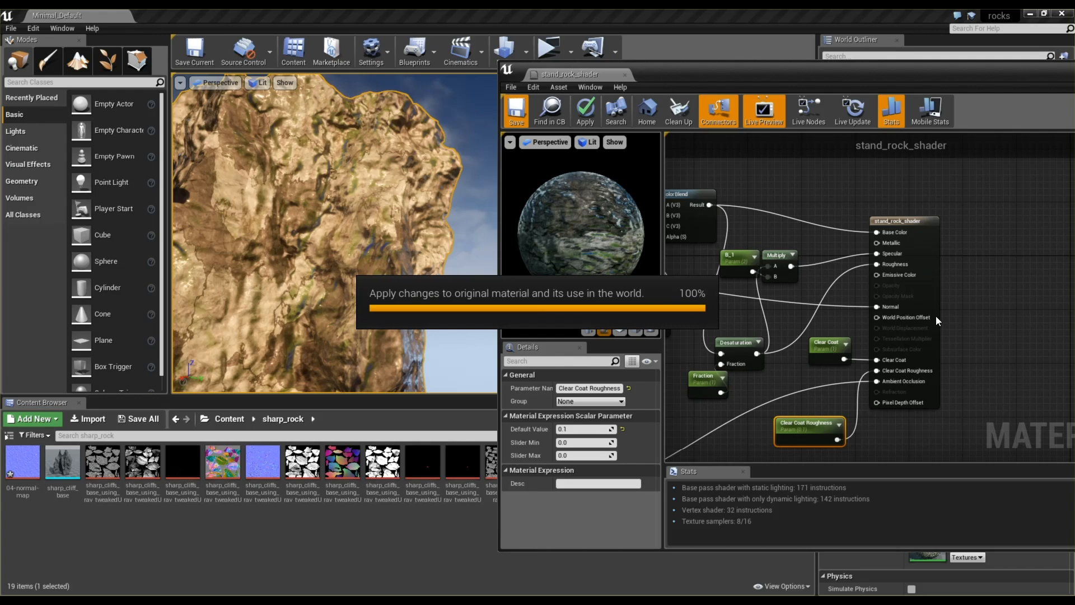
# Move the material editor window aside and examine the whole standing rock in the level
pyautogui.moveTo(398, 244); pyautogui.dragTo(358, 224, button='right')
pyautogui.moveTo(677, 73); pyautogui.dragTo(895, 108)
pyautogui.moveTo(407, 243); pyautogui.dragTo(620, 366, button='right')
pyautogui.moveTo(979, 399); pyautogui.dragTo(983, 374, button='right')
pyautogui.moveTo(346, 292); pyautogui.dragTo(283, 137, button='right')
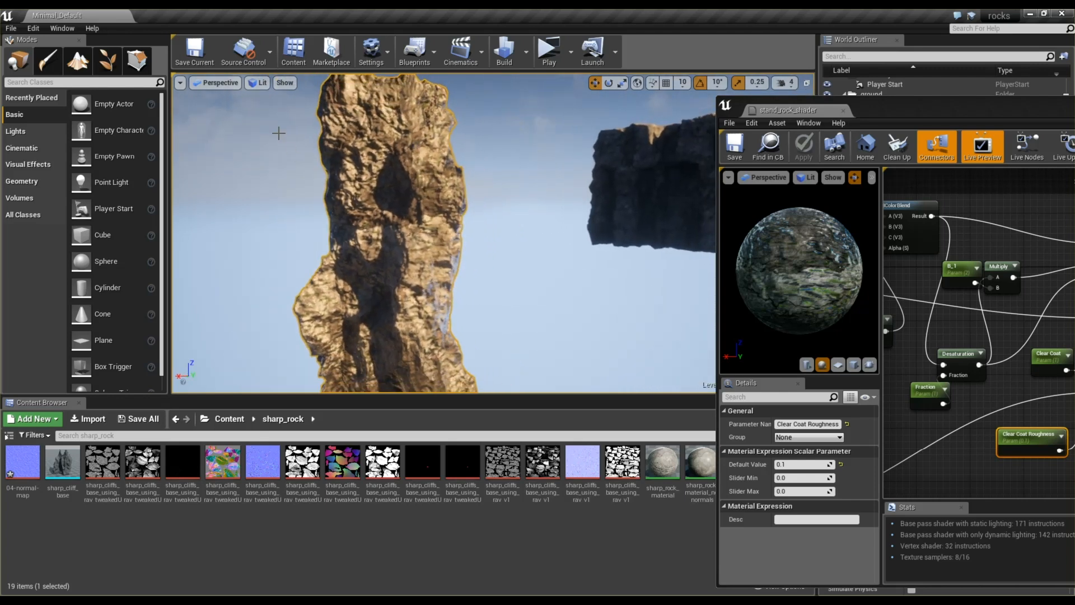
# View the standing rock in Unlit mode and in Detail Lighting mode to compare its shading
pyautogui.click(259, 82)
pyautogui.click(274, 128)
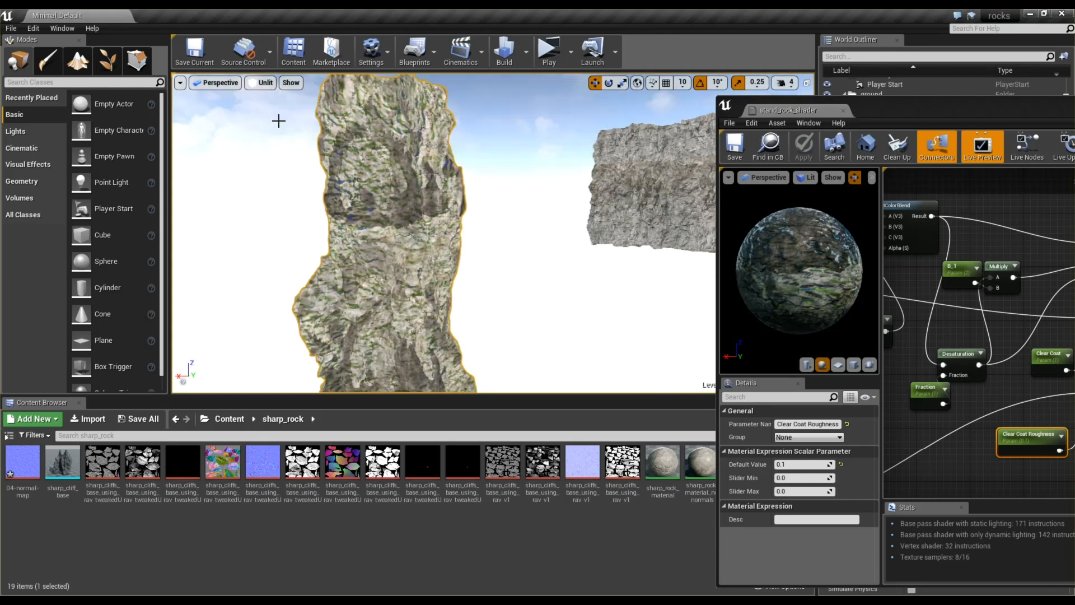
pyautogui.click(259, 83)
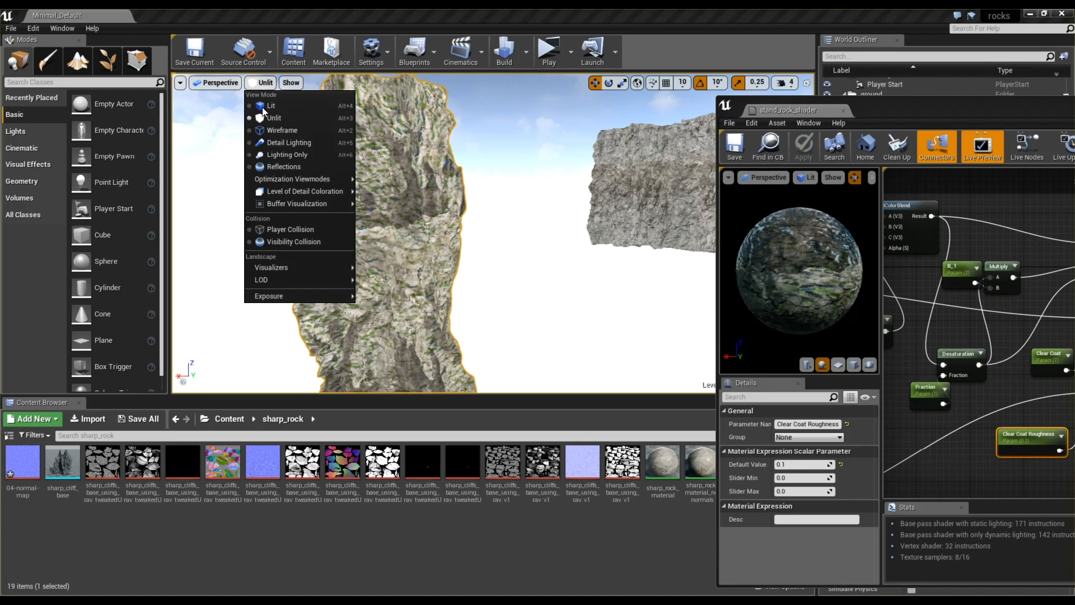
pyautogui.click(271, 142)
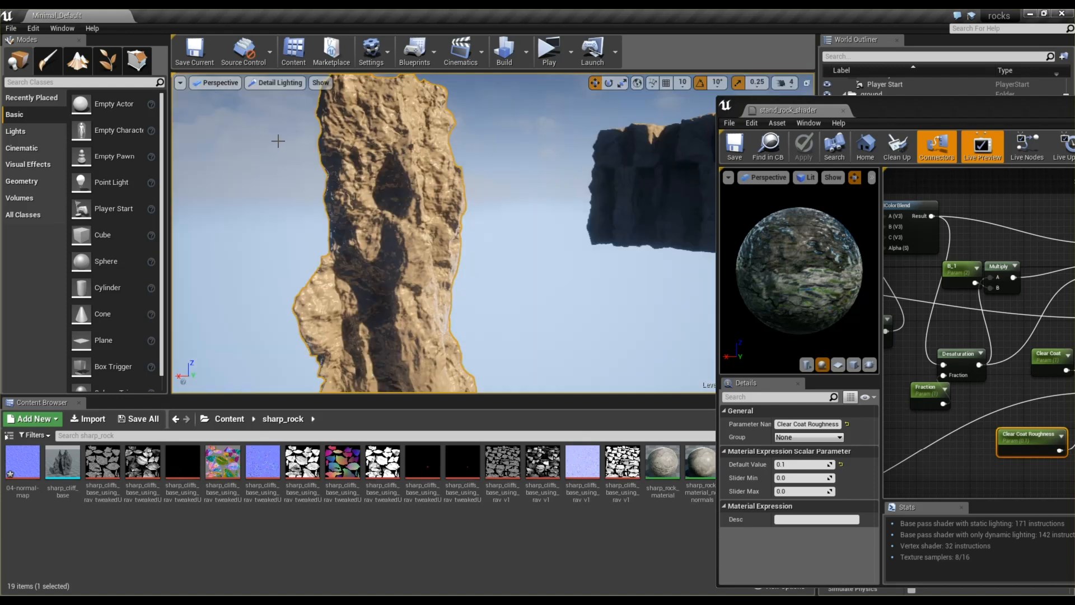
pyautogui.moveTo(392, 205); pyautogui.dragTo(402, 236)
pyautogui.moveTo(402, 236); pyautogui.dragTo(512, 299, button='right')
pyautogui.moveTo(526, 353); pyautogui.dragTo(543, 306)
# Break the link between DetailTexturing's Normal output and the material's Normal input
pyautogui.moveTo(874, 103); pyautogui.dragTo(545, 196)
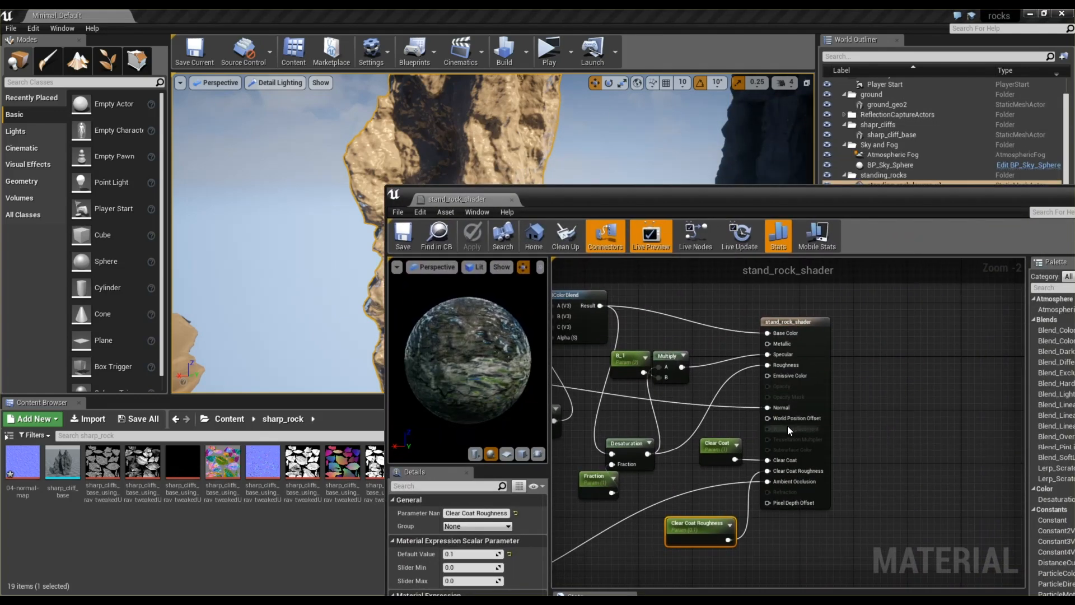
pyautogui.rightClick(740, 408)
pyautogui.click(757, 452)
pyautogui.scroll(-3, 772, 415)
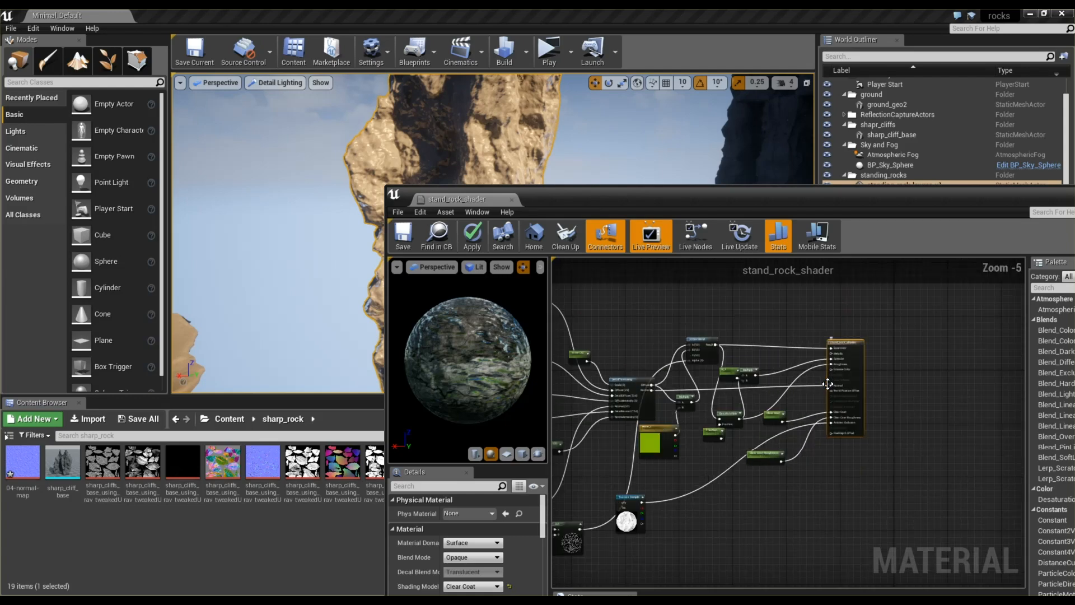
pyautogui.scroll(3, 655, 384)
pyautogui.rightClick(646, 400)
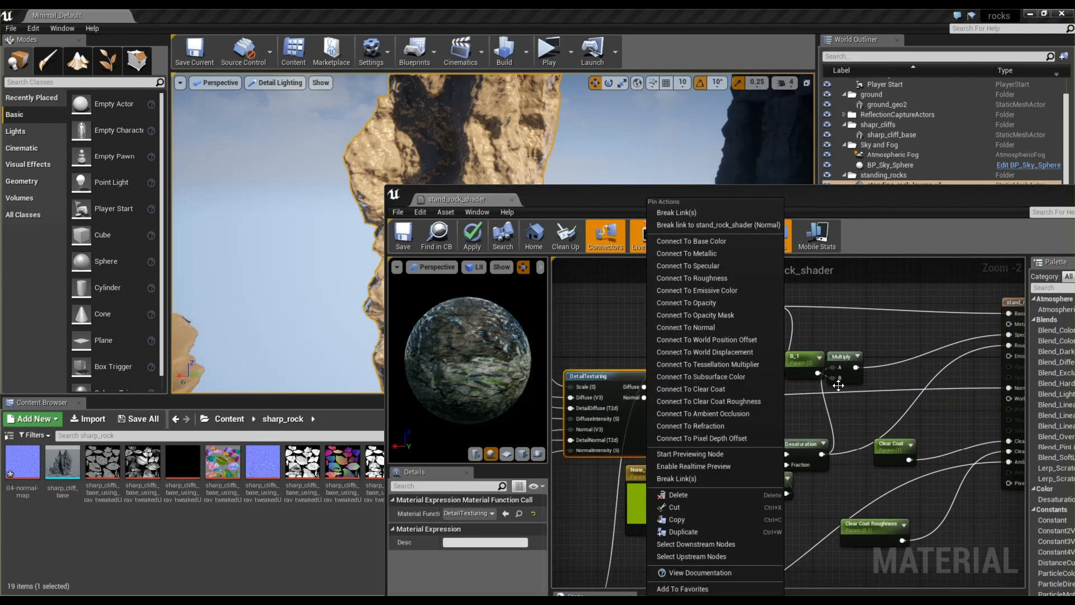
pyautogui.click(948, 416)
pyautogui.rightClick(644, 399)
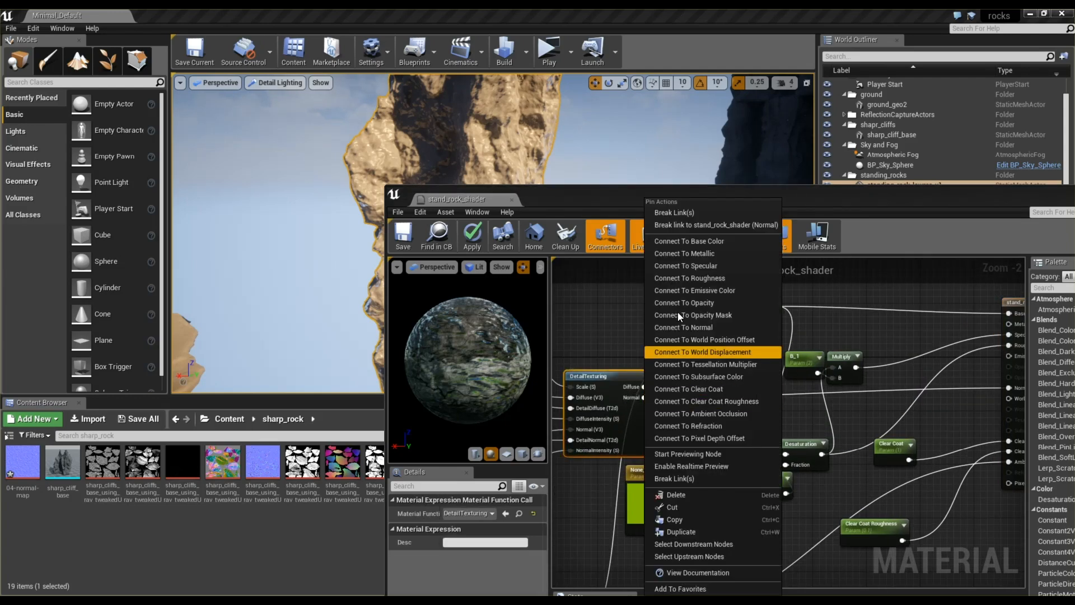
pyautogui.click(684, 211)
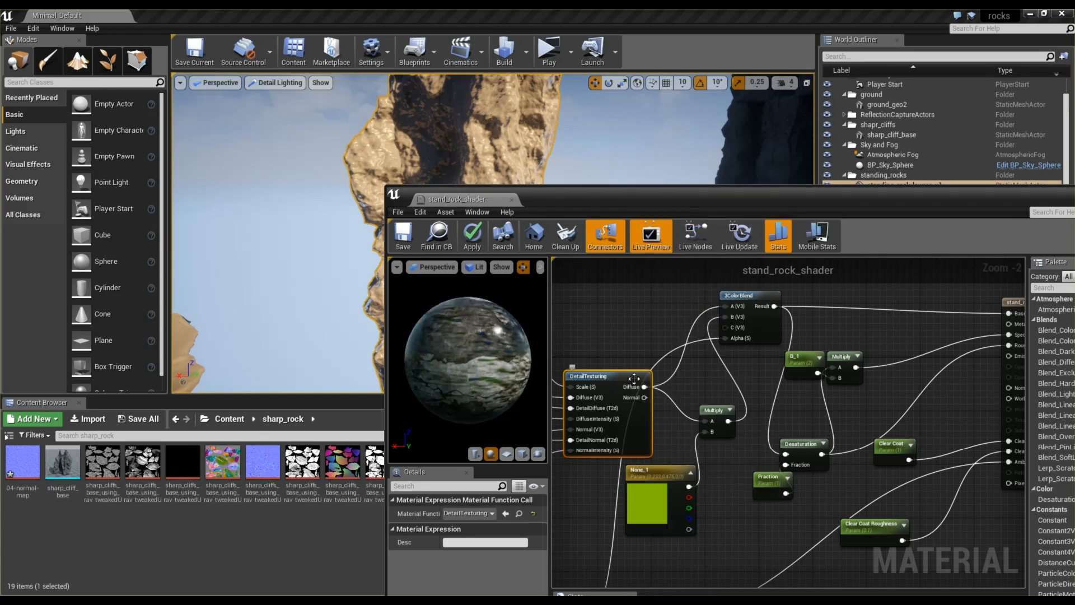
# Break the texture link to Ambient Occlusion and apply the material to check the rock without normal detail
pyautogui.scroll(-2, 634, 382)
pyautogui.scroll(1, 689, 439)
pyautogui.rightClick(953, 434)
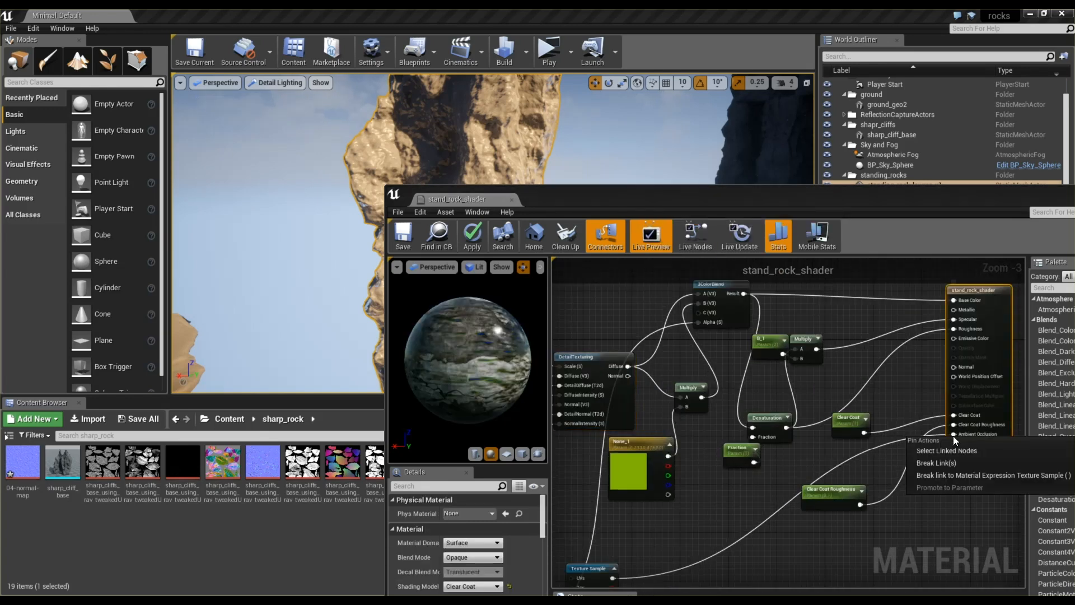
pyautogui.click(950, 462)
pyautogui.moveTo(544, 195); pyautogui.dragTo(815, 195)
pyautogui.click(648, 224)
pyautogui.click(671, 234)
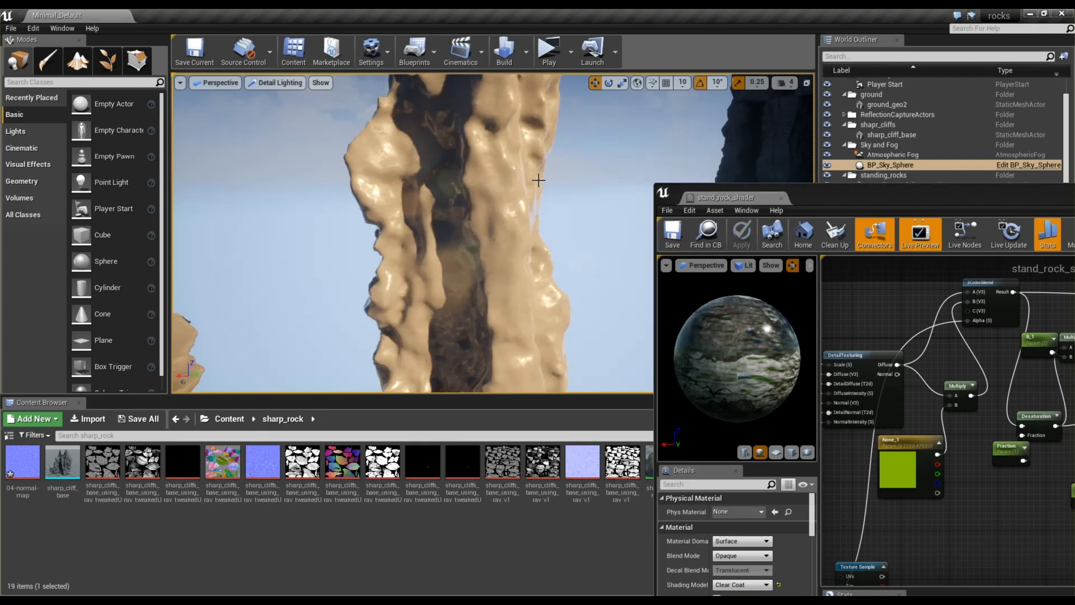
pyautogui.moveTo(504, 227); pyautogui.dragTo(538, 179, button='right')
# Undo the broken Normal and Ambient Occlusion links and apply the material again
pyautogui.click(990, 532)
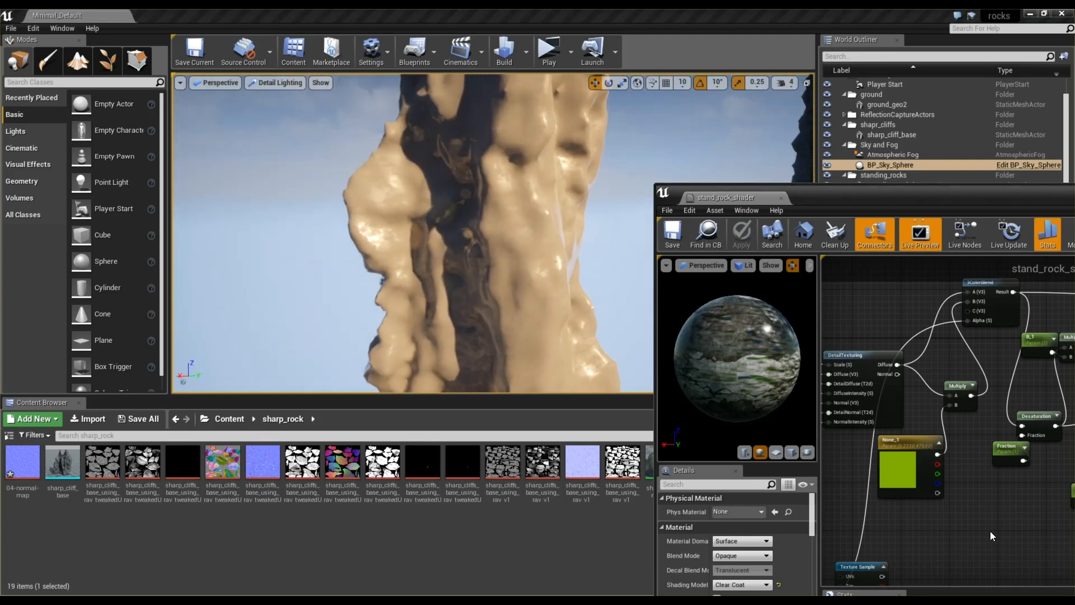
pyautogui.hotkey('ctrl', 'z')
pyautogui.scroll(-1, 1001, 499)
pyautogui.scroll(-2, 877, 428)
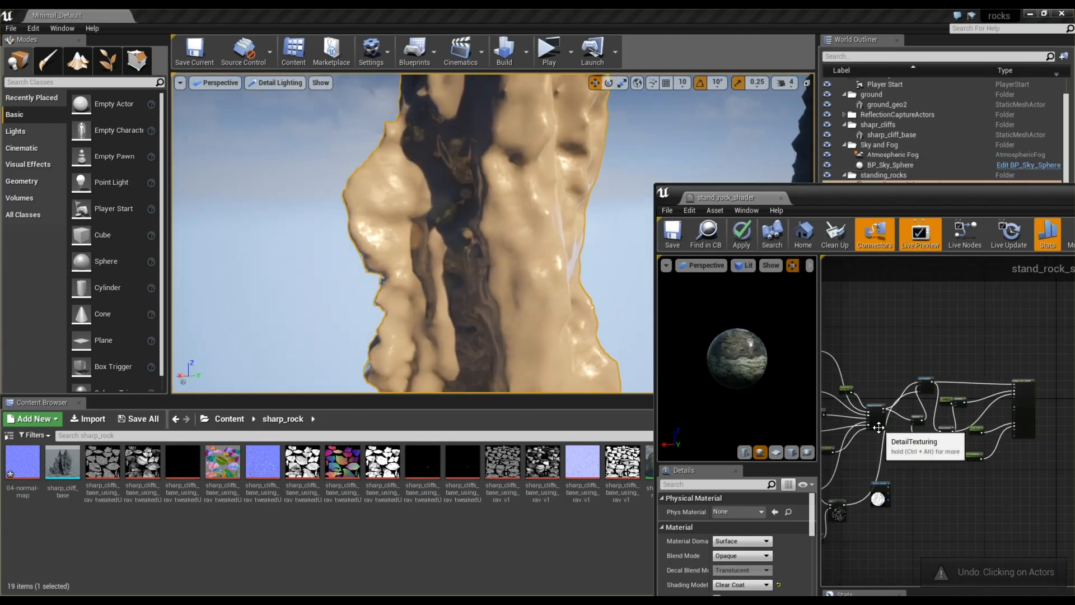
pyautogui.scroll(2, 933, 486)
pyautogui.hotkey('ctrl', 'z')
pyautogui.scroll(-3, 912, 460)
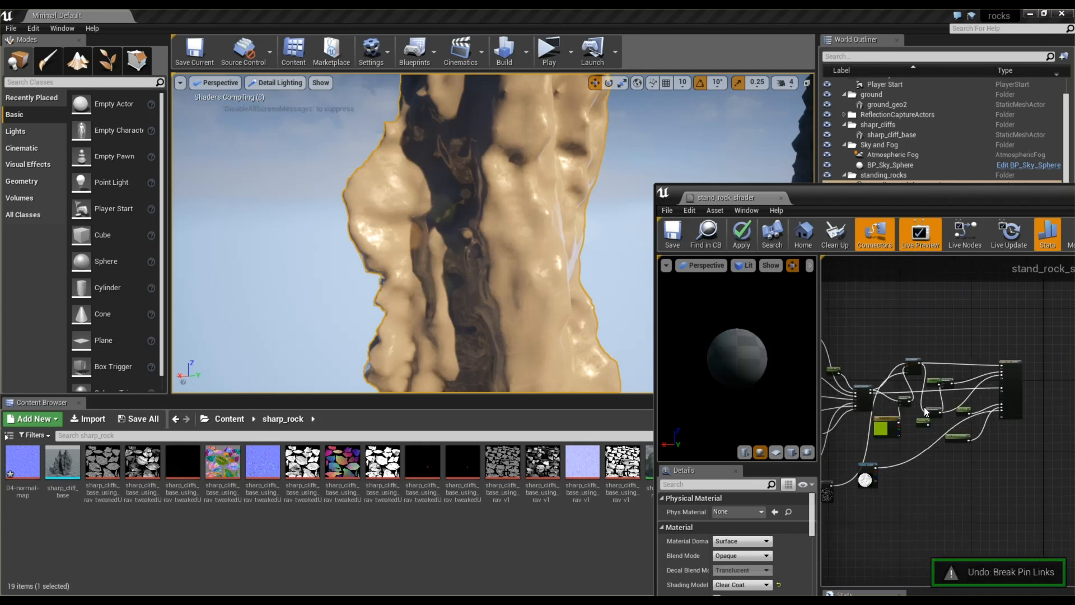
pyautogui.click(741, 235)
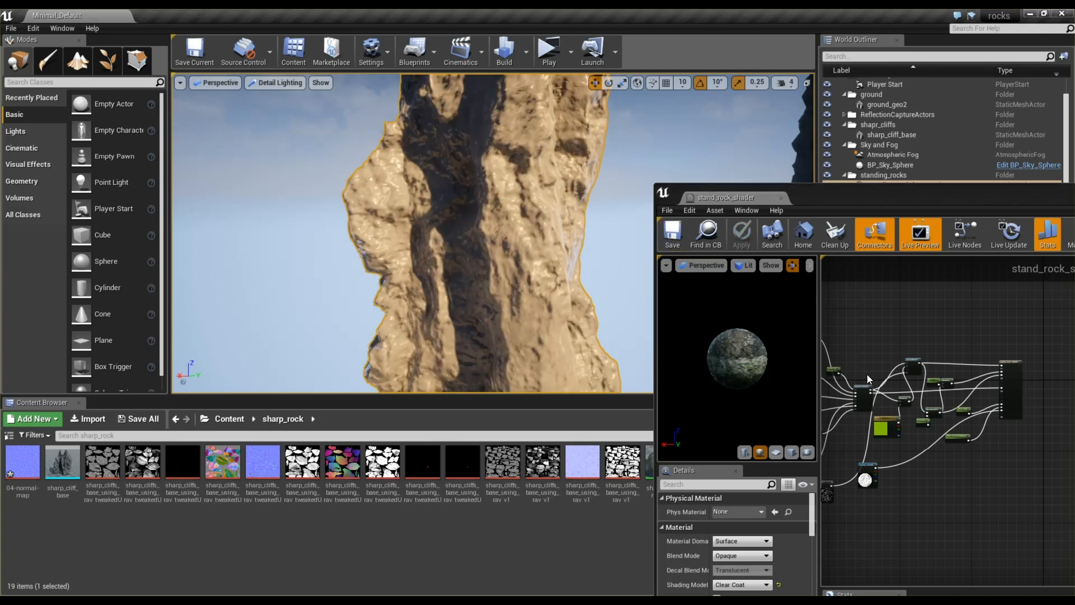
# View the rock from farther away, then save stand_rock_shader and return to the level
pyautogui.scroll(5, 902, 351)
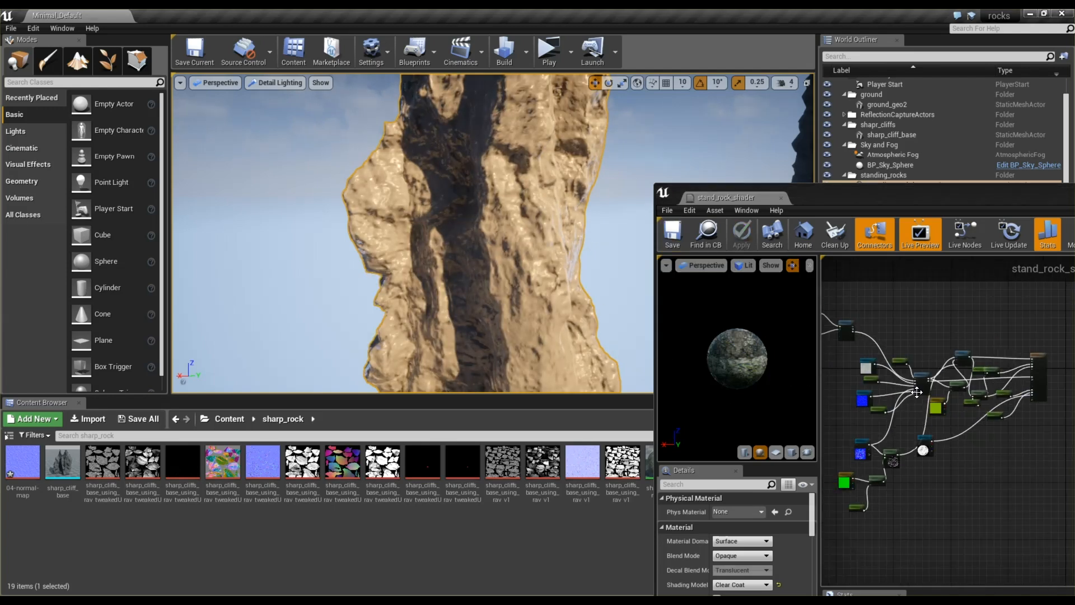
pyautogui.moveTo(448, 288); pyautogui.dragTo(537, 246, button='right')
pyautogui.press('s')
pyautogui.moveTo(851, 191); pyautogui.dragTo(404, 112)
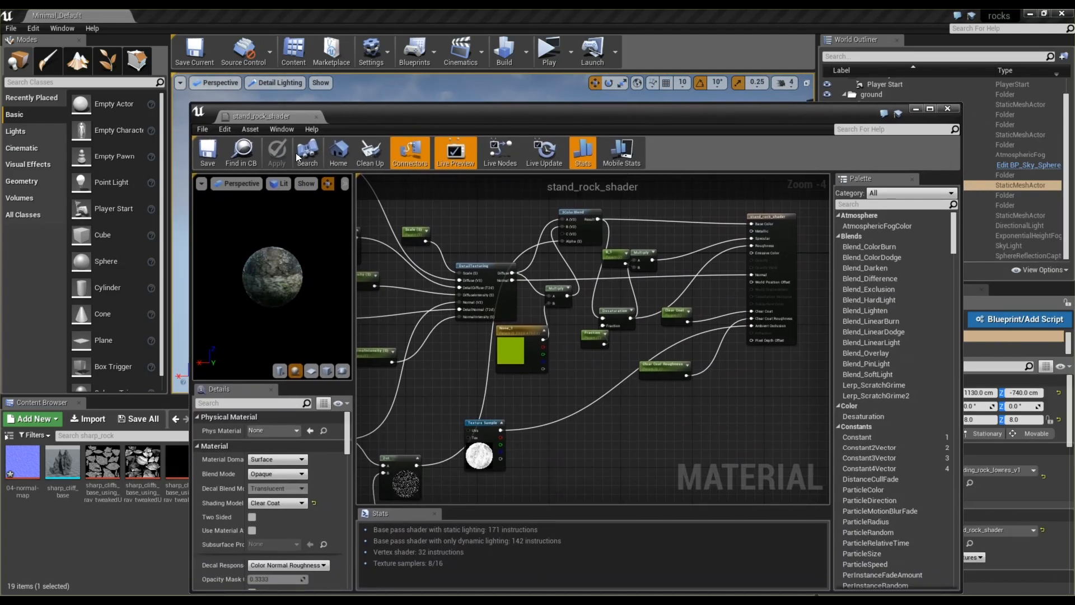
pyautogui.click(210, 151)
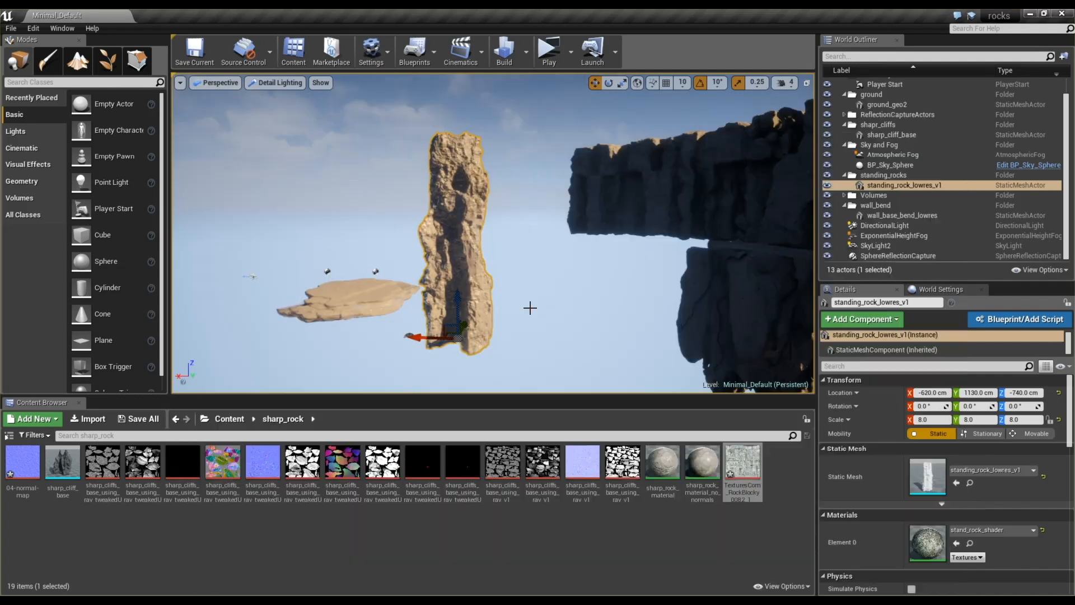
# Select the sky sphere instead of the rock and look over the level's rocks from above
pyautogui.click(528, 308)
pyautogui.moveTo(579, 271); pyautogui.dragTo(526, 381, button='right')
pyautogui.scroll(-3, 579, 262)
pyautogui.scroll(-4, 614, 257)
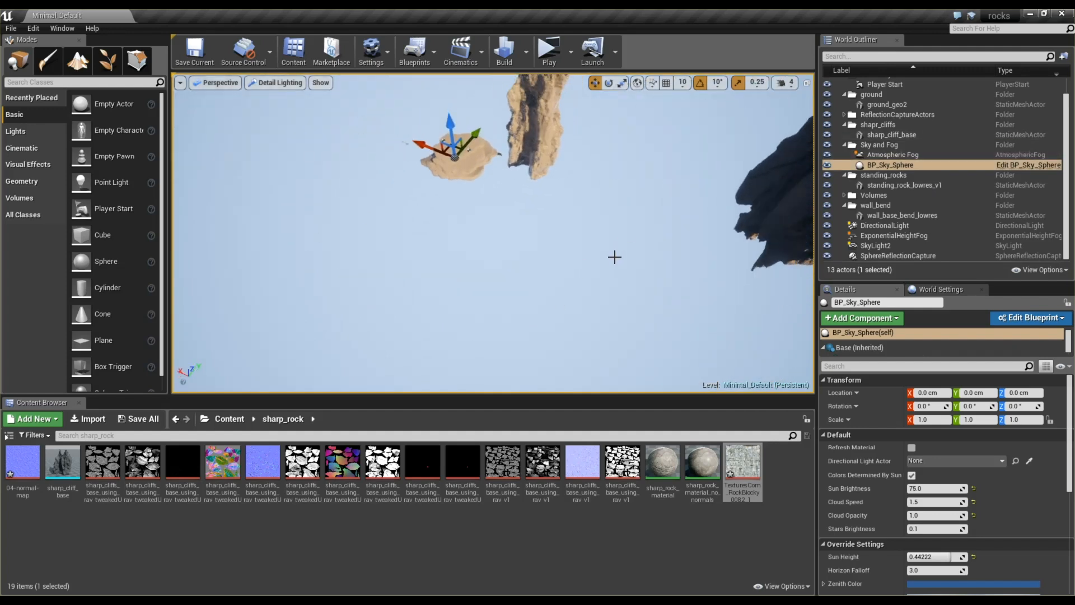
# Look over the rock layout from farther away, selecting the curved wall and the sharp cliff in turn
pyautogui.scroll(-1, 614, 257)
pyautogui.scroll(-3, 481, 256)
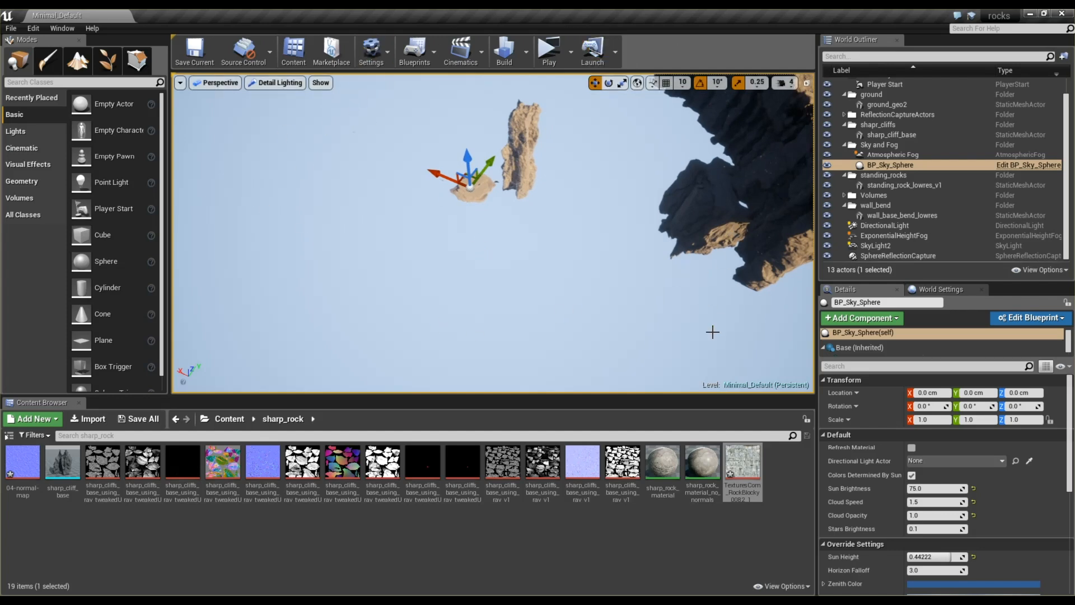
pyautogui.scroll(-4, 659, 333)
pyautogui.moveTo(659, 304); pyautogui.dragTo(685, 172, button='right')
pyautogui.click(685, 172)
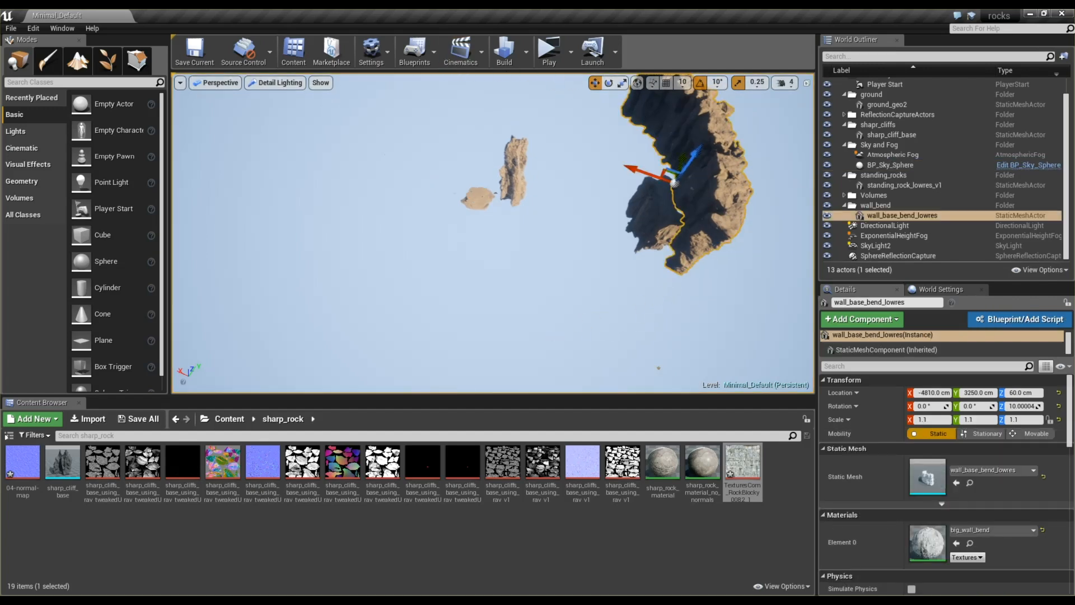
pyautogui.click(652, 238)
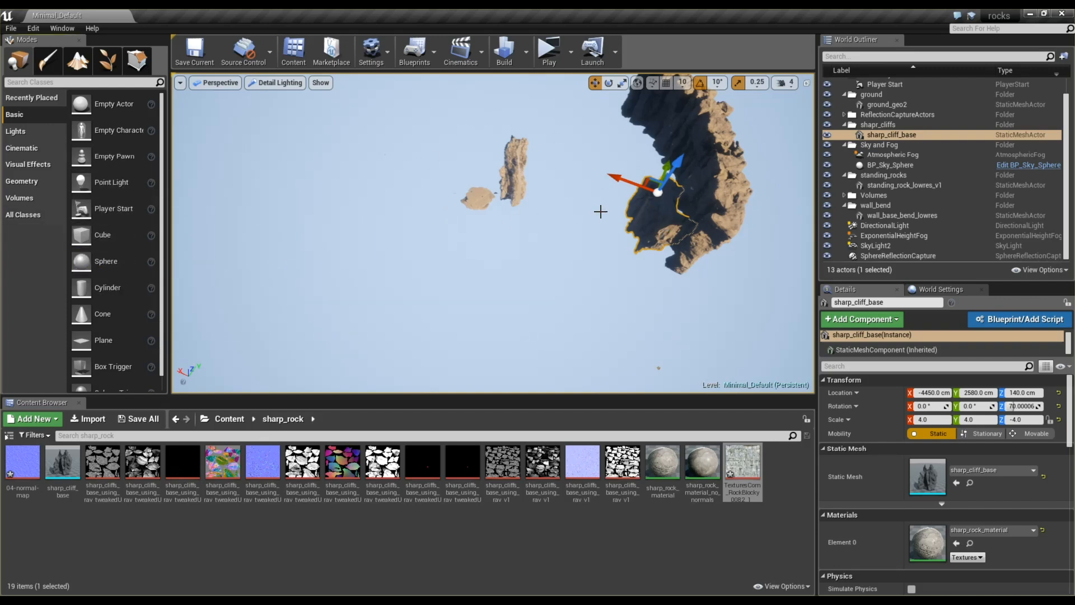
# Add a Sphere to the level at location 0, 0, 0 and flatten it into a ground disc with scale 100, 100, 0
pyautogui.moveTo(81, 261); pyautogui.dragTo(500, 227)
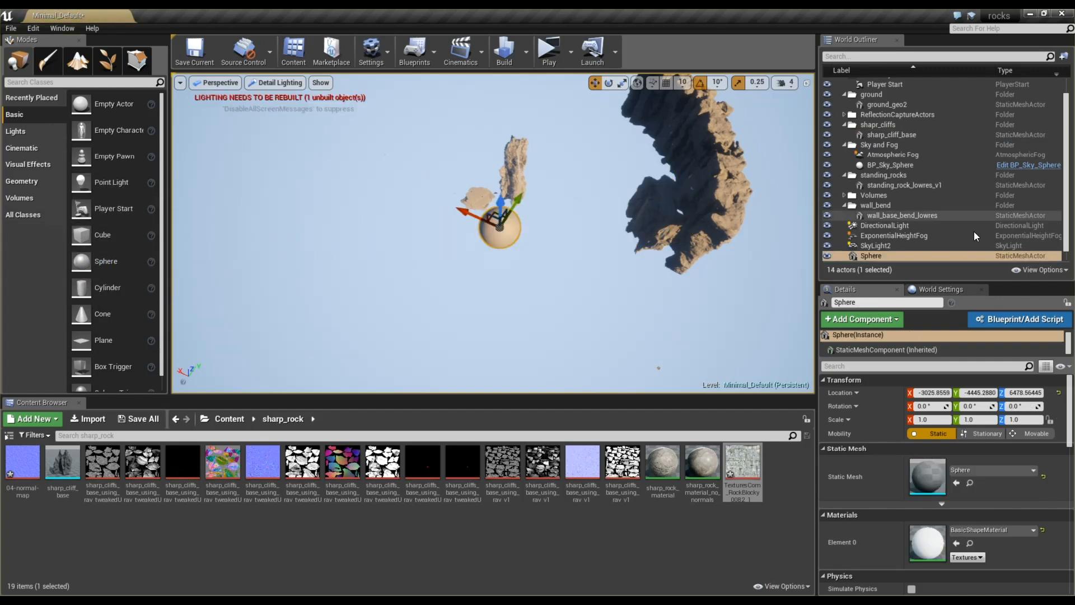
pyautogui.click(933, 391)
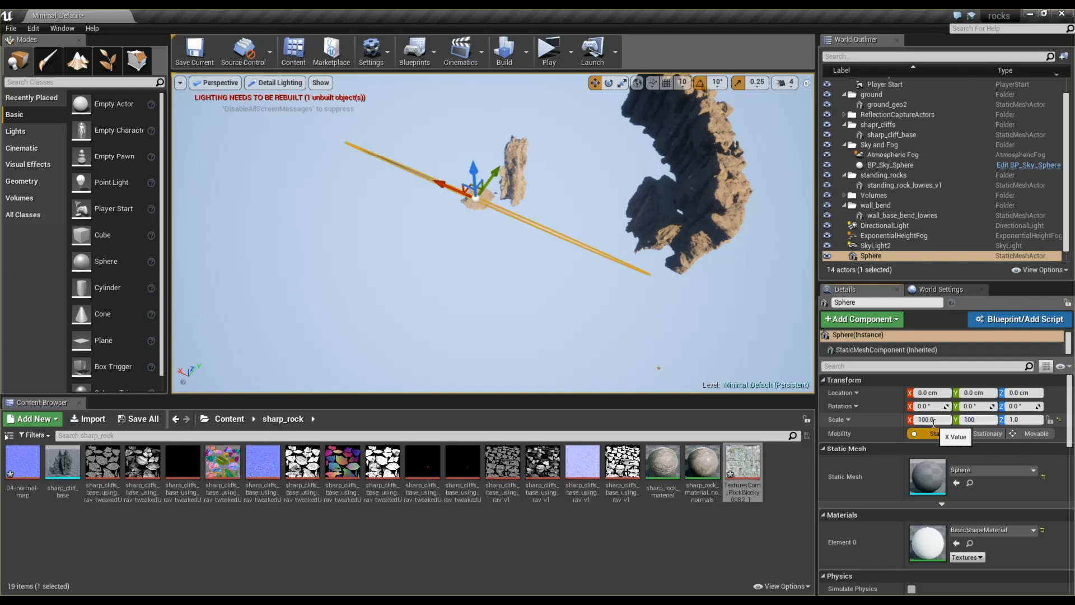
pyautogui.press('Tab')
pyautogui.click(1028, 418)
pyautogui.write('100')
pyautogui.press('Return')
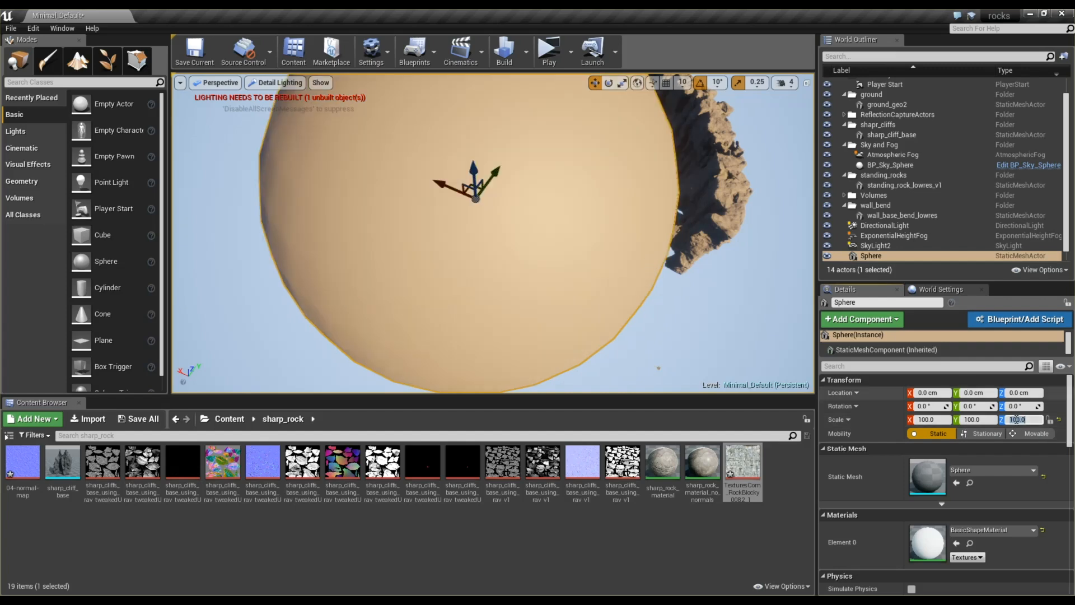
pyautogui.write('10')
pyautogui.press('Return')
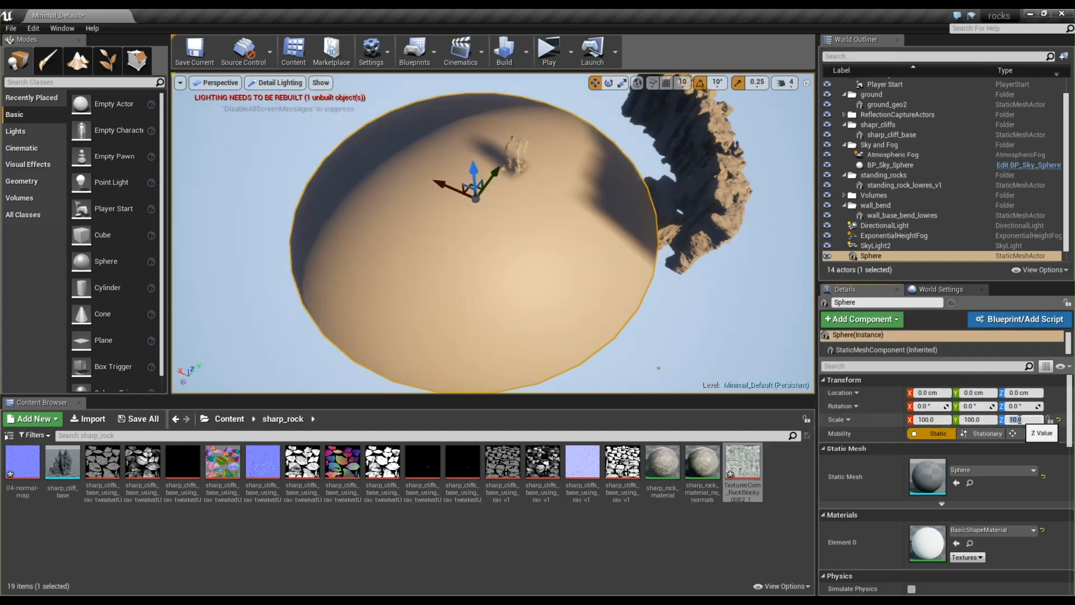
pyautogui.press('Return')
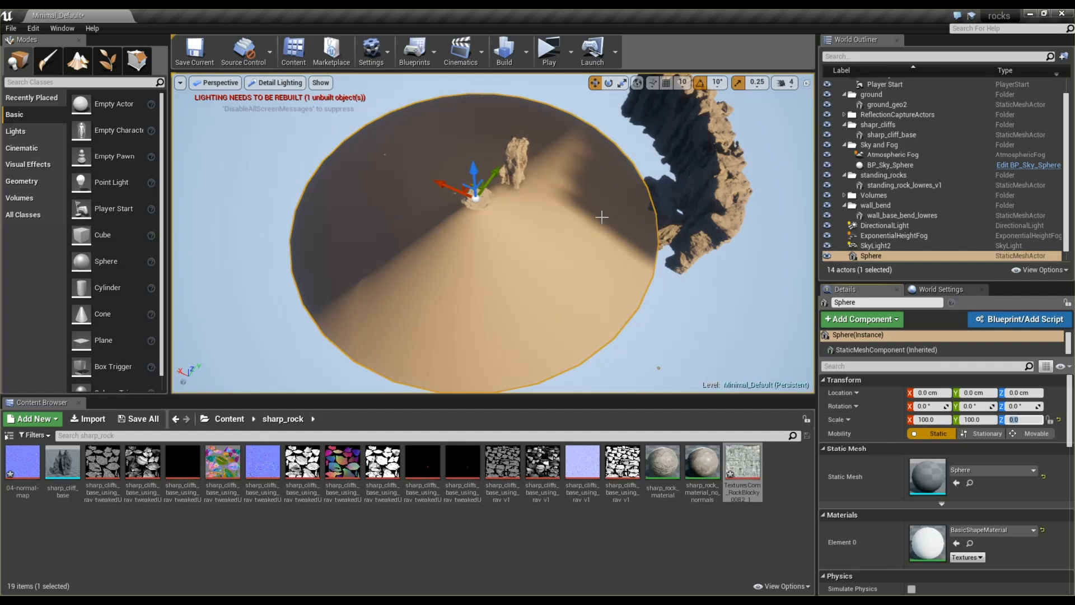
# Examine the flattened disc against the surrounding rocks from above and select the curved wall
pyautogui.moveTo(566, 273)
pyautogui.keyDown('alt'); pyautogui.mouseDown()
pyautogui.moveTo(566, 129)
pyautogui.moveTo(566, 263)
pyautogui.mouseUp(); pyautogui.keyUp('alt')
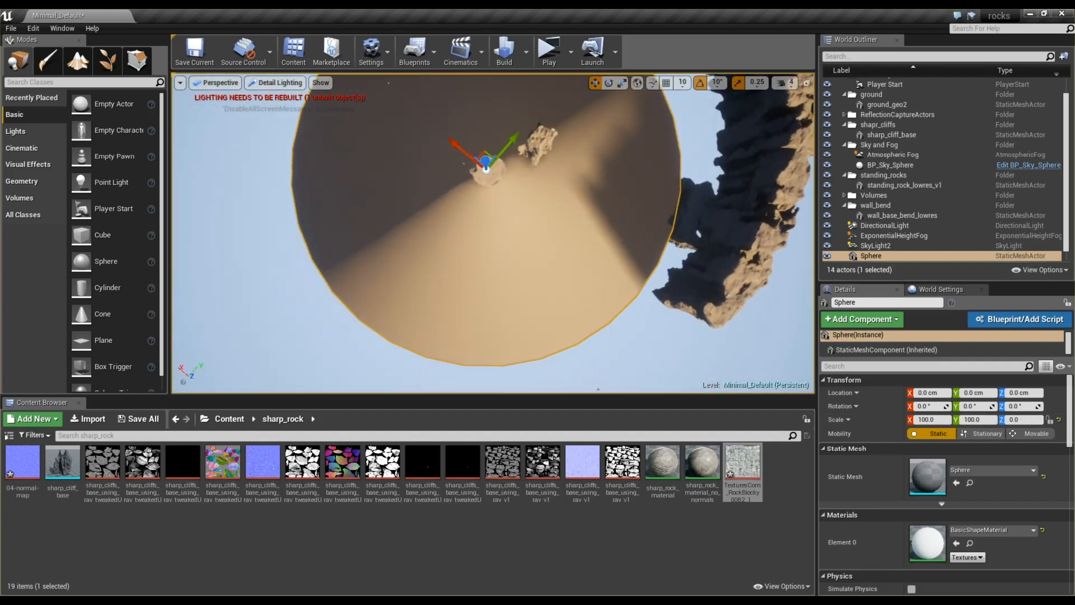
pyautogui.click(495, 185)
pyautogui.keyDown('alt'); pyautogui.moveTo(495, 184); pyautogui.dragTo(584, 160); pyautogui.keyUp('alt')
pyautogui.click(682, 86)
pyautogui.click(683, 130)
pyautogui.click(681, 154)
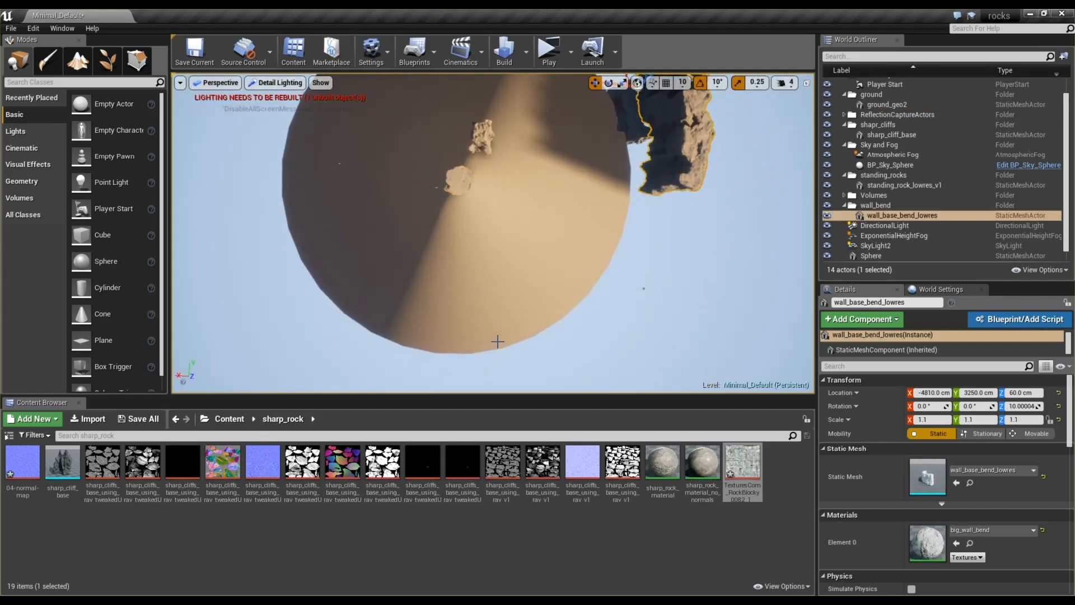
# Switch to the Top orthographic view, frame the ground rock with the whole disc in sight, and set the shading to Unlit
pyautogui.click(220, 83)
pyautogui.click(255, 134)
pyautogui.scroll(-9, 489, 293)
pyautogui.click(506, 273)
pyautogui.press('f')
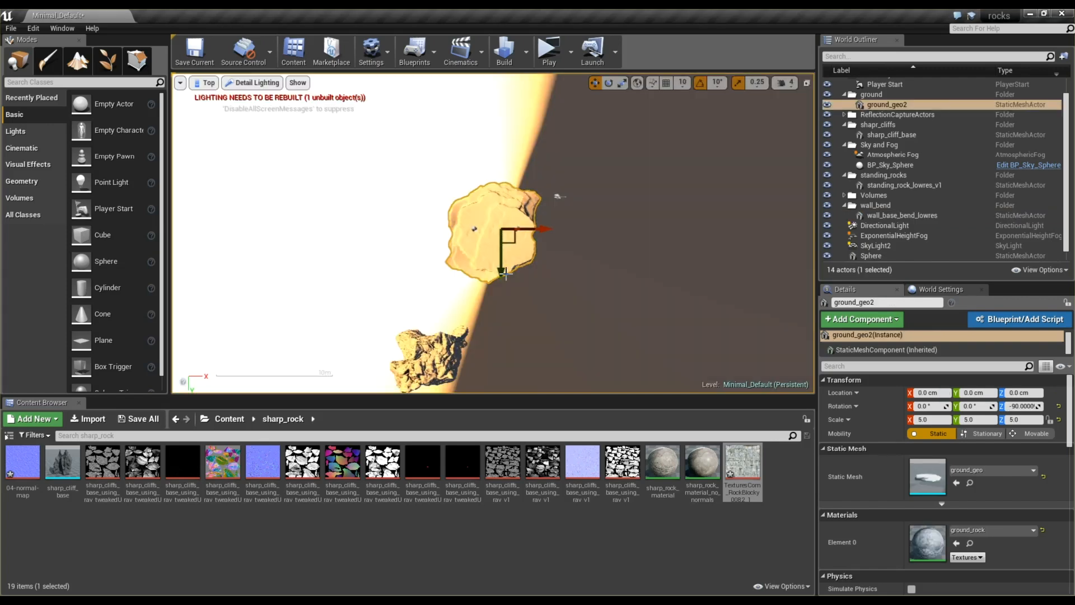
pyautogui.scroll(-7, 506, 274)
pyautogui.scroll(-4, 525, 269)
pyautogui.click(257, 82)
pyautogui.click(239, 106)
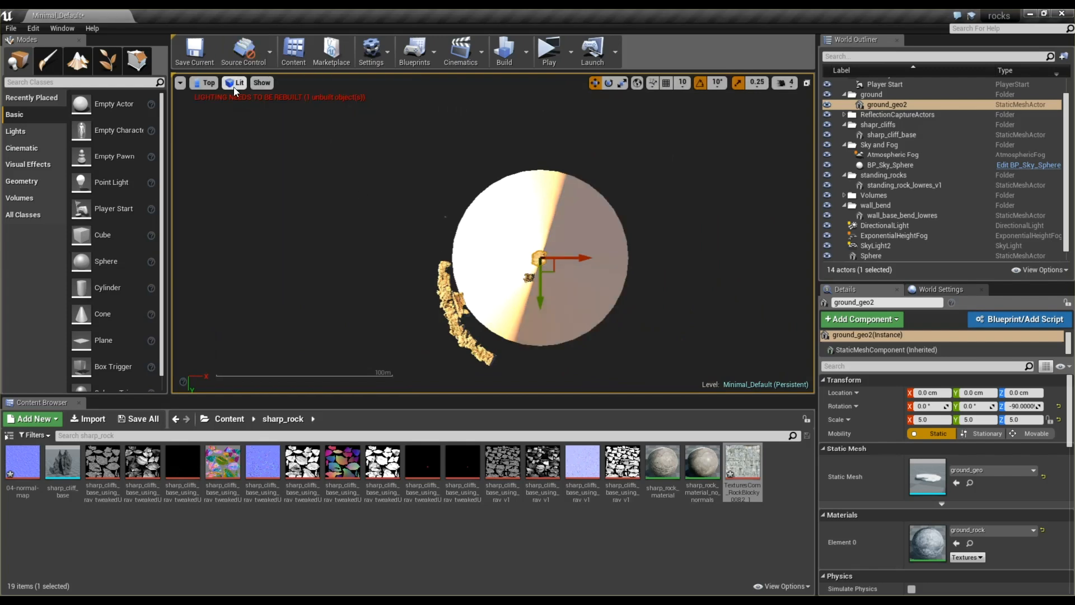
pyautogui.click(234, 86)
pyautogui.click(253, 119)
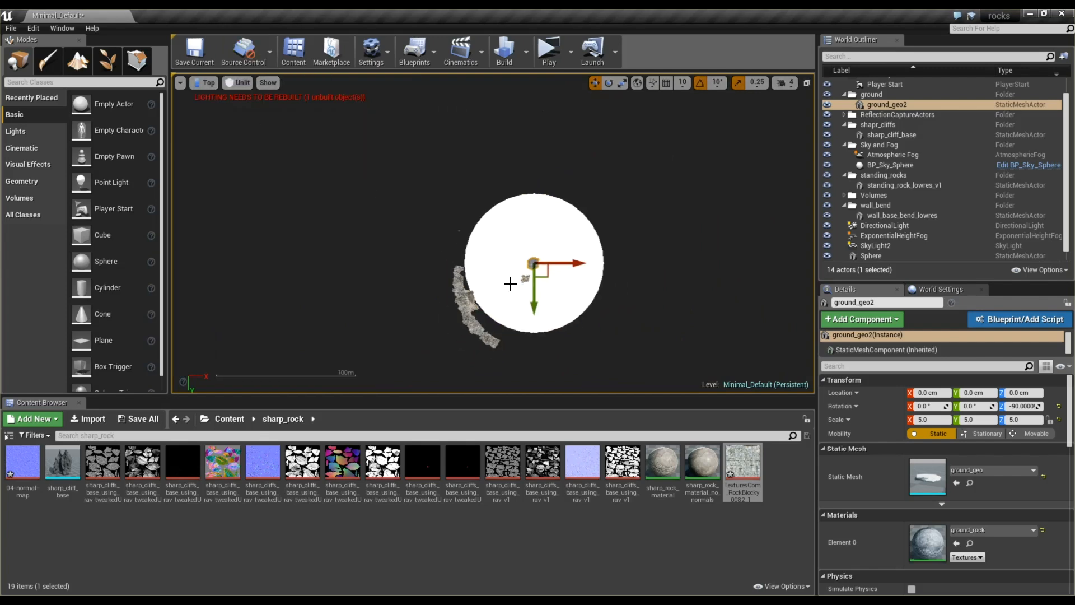
# Move wall_base_bend_lowres along the disc's edge and place a rotated duplicate against the disc's lower edge
pyautogui.scroll(4, 510, 283)
pyautogui.click(454, 312)
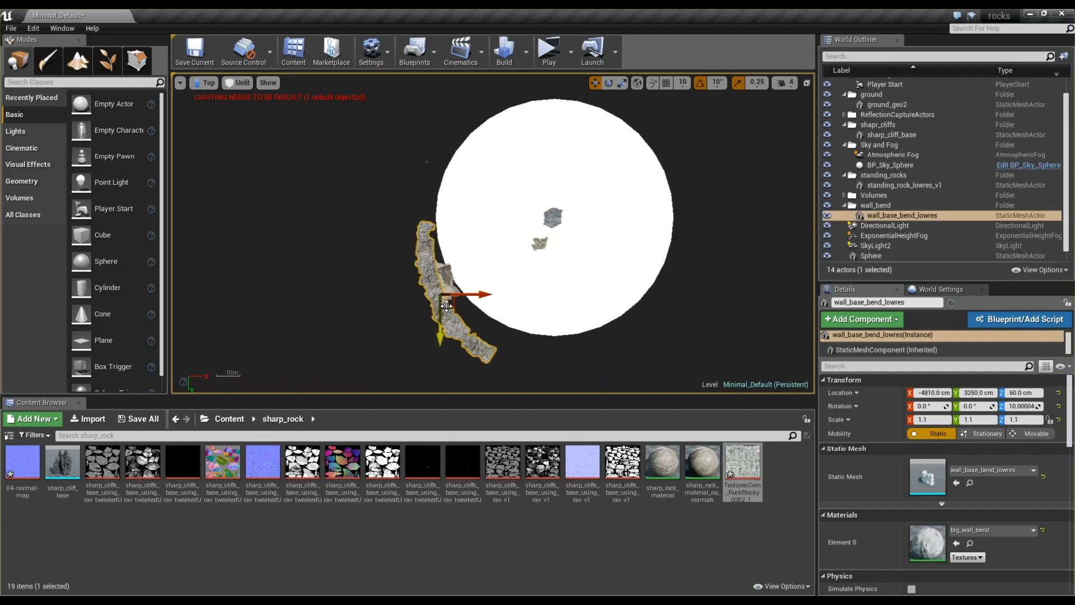
pyautogui.moveTo(452, 308); pyautogui.dragTo(429, 246)
pyautogui.hotkey('ctrl', 'z')
pyautogui.keyDown('alt'); pyautogui.moveTo(451, 277); pyautogui.dragTo(597, 336); pyautogui.keyUp('alt')
pyautogui.press('e')
pyautogui.moveTo(601, 296); pyautogui.dragTo(597, 255)
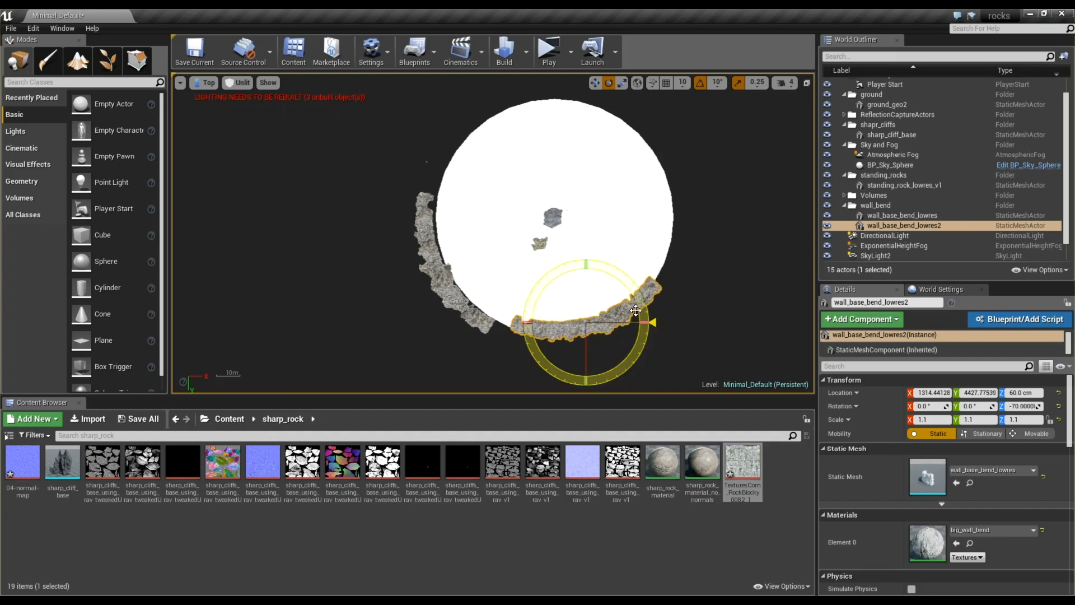
pyautogui.press('w')
# Duplicate the wall piece again, rotate it to about -130 degrees and fit it against the disc's right edge
pyautogui.moveTo(598, 335); pyautogui.dragTo(713, 256)
pyautogui.press('e')
pyautogui.press('w')
pyautogui.press('e')
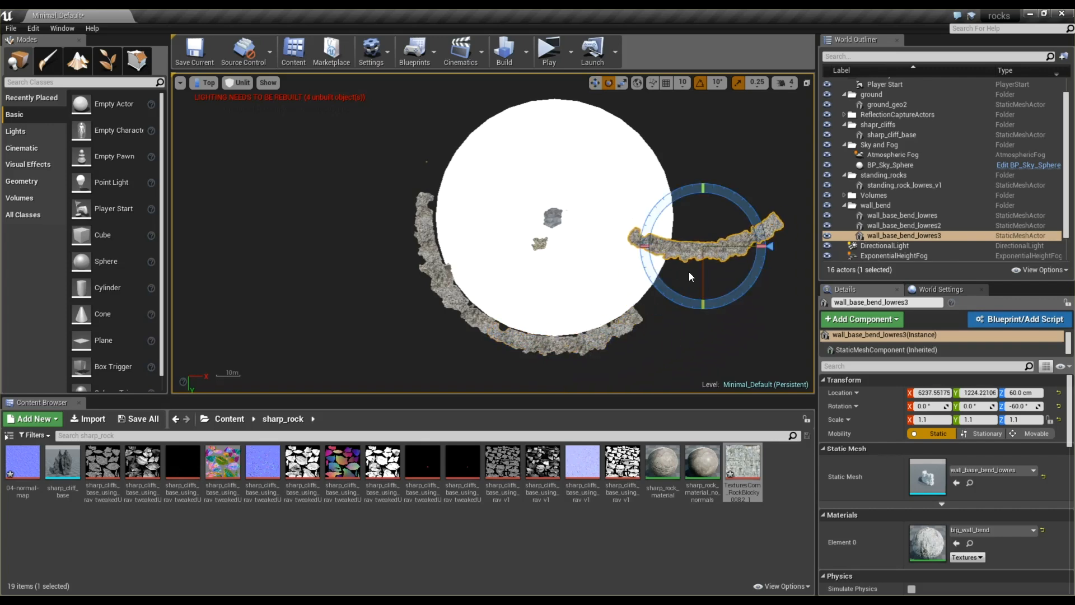
pyautogui.moveTo(729, 215); pyautogui.dragTo(683, 261)
pyautogui.press('w')
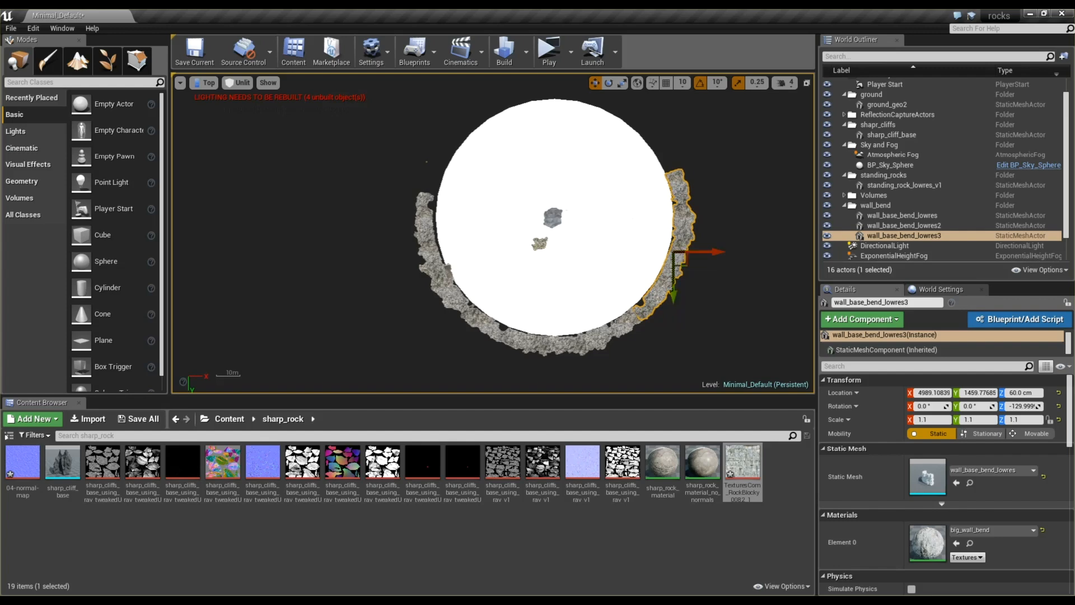
# Duplicate the two newest wall pieces together, then rotate and move the pair to enclose the disc's upper edge
pyautogui.keyDown('ctrl'); pyautogui.click(617, 340); pyautogui.keyUp('ctrl')
pyautogui.keyDown('alt'); pyautogui.moveTo(576, 352); pyautogui.dragTo(612, 252); pyautogui.keyUp('alt')
pyautogui.press('e')
pyautogui.moveTo(736, 196); pyautogui.dragTo(595, 262)
pyautogui.scroll(-3, 623, 287)
pyautogui.press('w')
pyautogui.moveTo(693, 200); pyautogui.dragTo(512, 187)
pyautogui.press('e')
pyautogui.moveTo(546, 238); pyautogui.dragTo(576, 176)
pyautogui.moveTo(552, 238); pyautogui.dragTo(537, 178)
pyautogui.press('w')
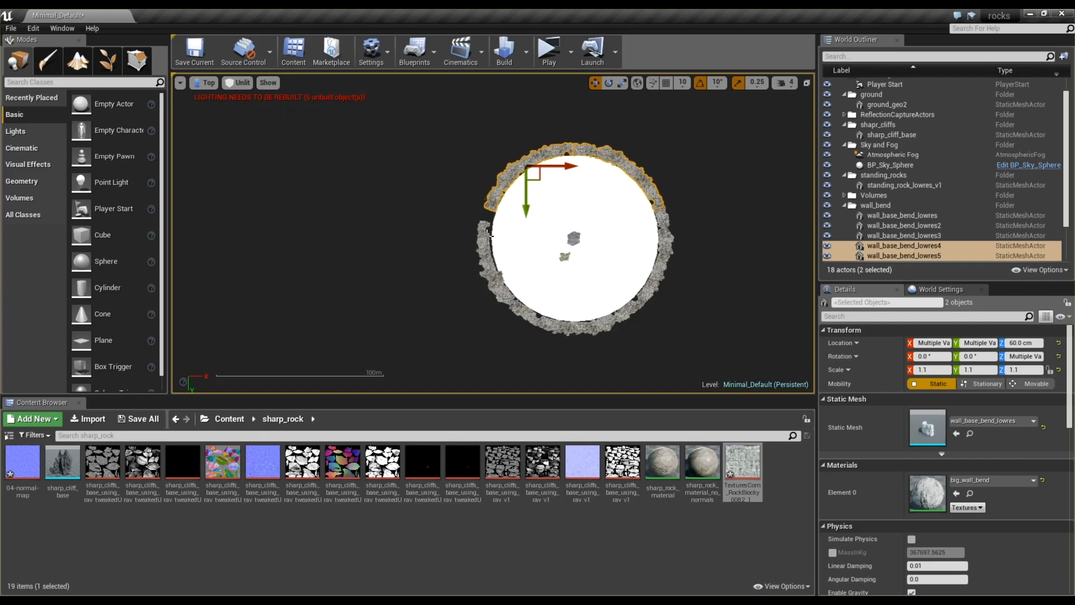
# Duplicate the original wall piece and rotate it to about 50 degrees to close the ring's remaining gap on the left
pyautogui.click(484, 259)
pyautogui.keyDown('alt'); pyautogui.moveTo(506, 284); pyautogui.dragTo(559, 274); pyautogui.keyUp('alt')
pyautogui.press('e')
pyautogui.press('w')
pyautogui.moveTo(507, 236); pyautogui.dragTo(499, 228)
pyautogui.scroll(3, 566, 209)
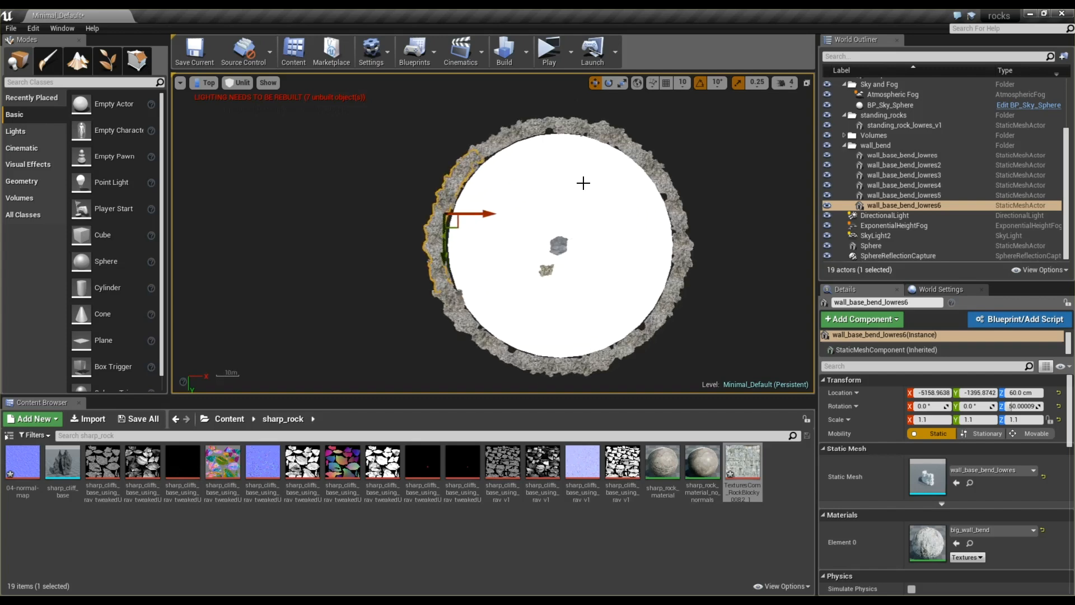
# Inspect the closed wall ring in perspective, then return to the Top view
pyautogui.click(216, 86)
pyautogui.click(220, 98)
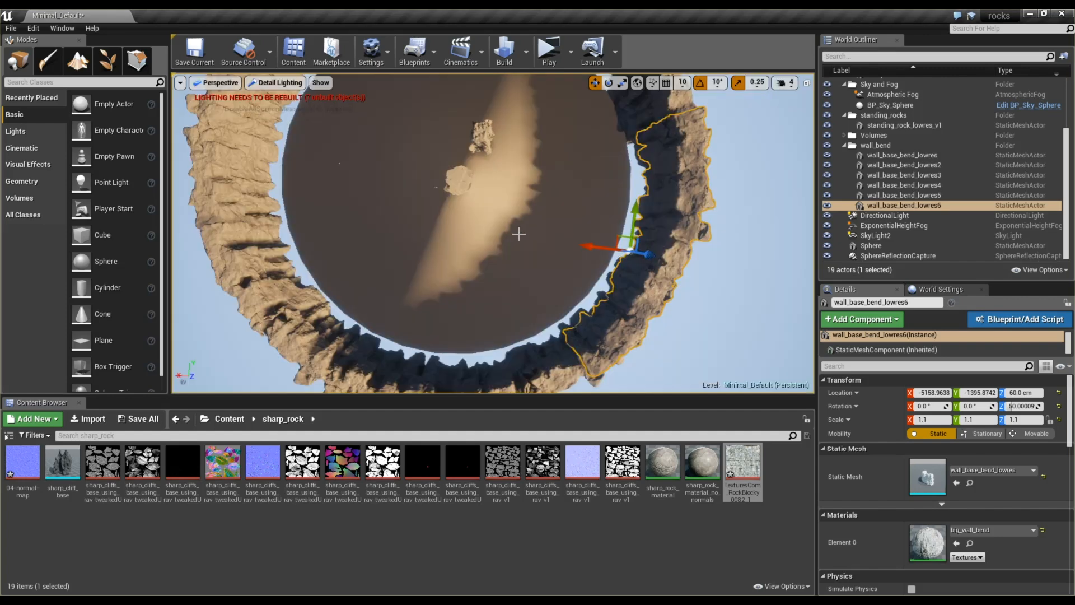
pyautogui.press('f')
pyautogui.keyDown('alt'); pyautogui.moveTo(408, 268); pyautogui.dragTo(538, 240); pyautogui.keyUp('alt')
pyautogui.keyDown('alt'); pyautogui.moveTo(328, 157); pyautogui.dragTo(329, 152); pyautogui.keyUp('alt')
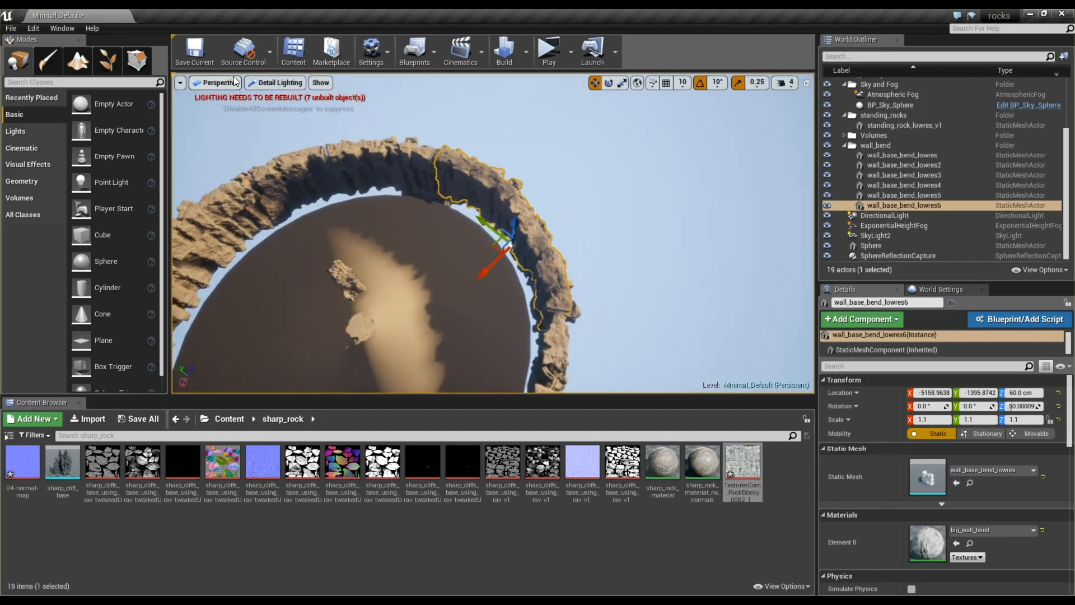
pyautogui.click(219, 82)
pyautogui.click(229, 122)
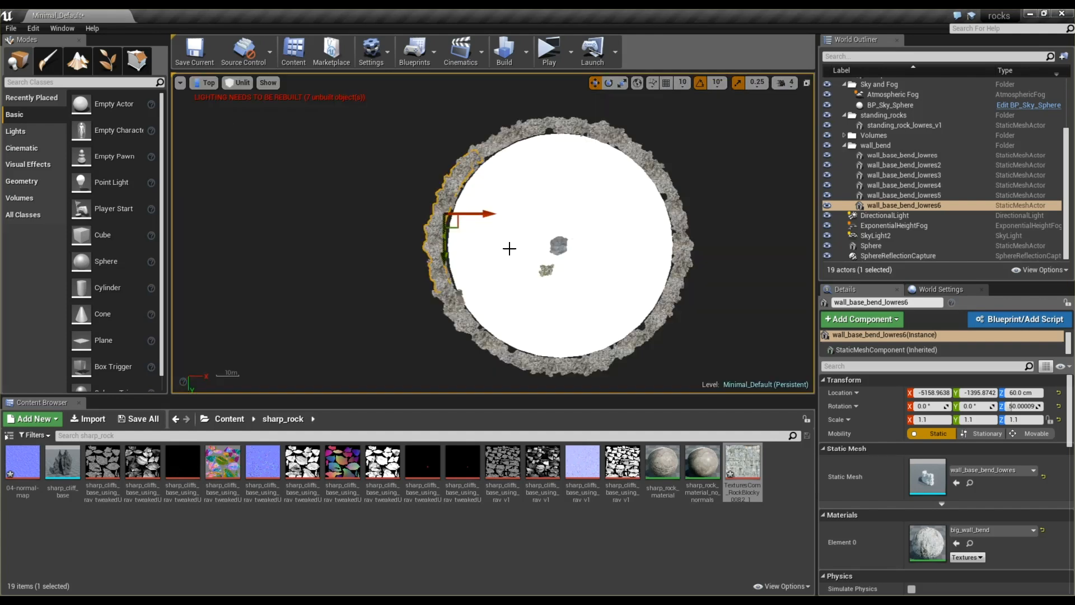
# Select all six wall pieces, wall_base_bend_lowres through wall_base_bend_lowres6, and duplicate them in place
pyautogui.click(508, 160)
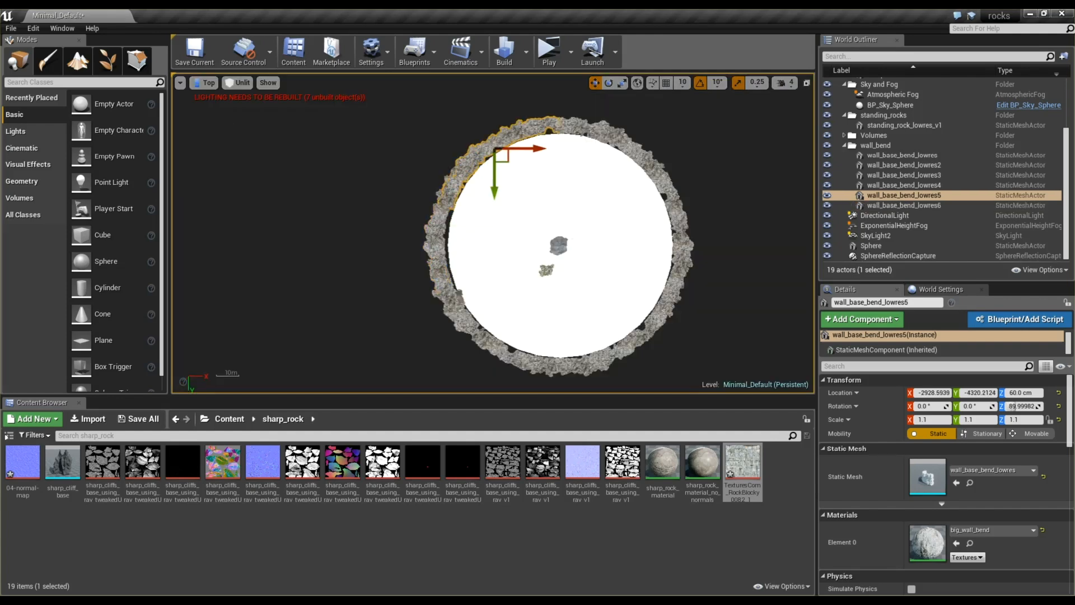
pyautogui.click(442, 251)
pyautogui.keyDown('ctrl'); pyautogui.click(503, 165); pyautogui.keyUp('ctrl')
pyautogui.click(877, 154)
pyautogui.keyDown('shift'); pyautogui.click(889, 205); pyautogui.keyUp('shift')
pyautogui.hotkey('ctrl', 'w')
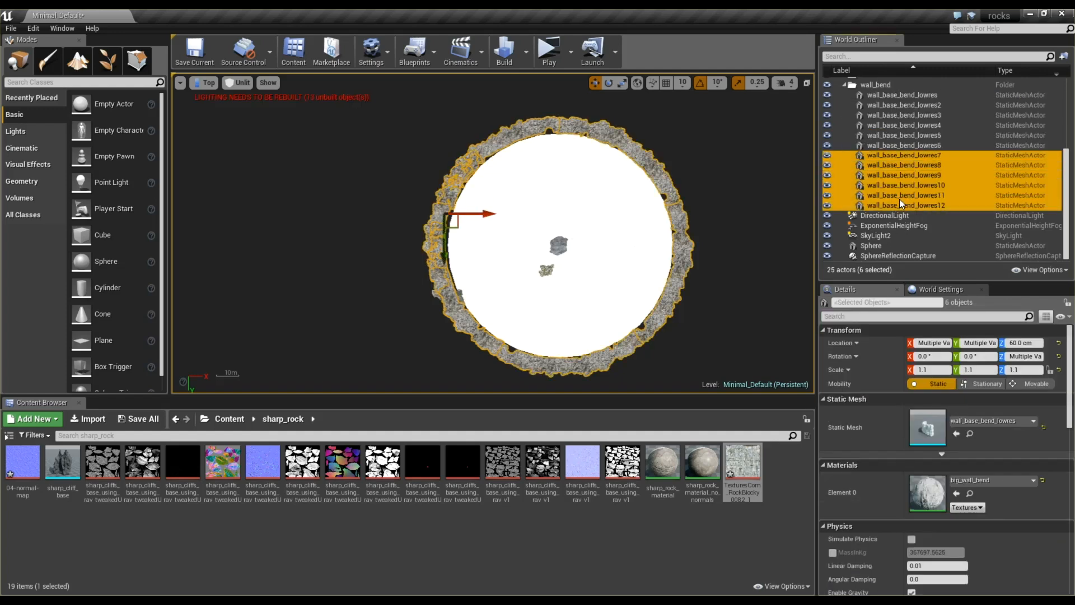
# Scale the six duplicated wall pieces to 1.25 in X and Y so they form a wider outer ring
pyautogui.press('r')
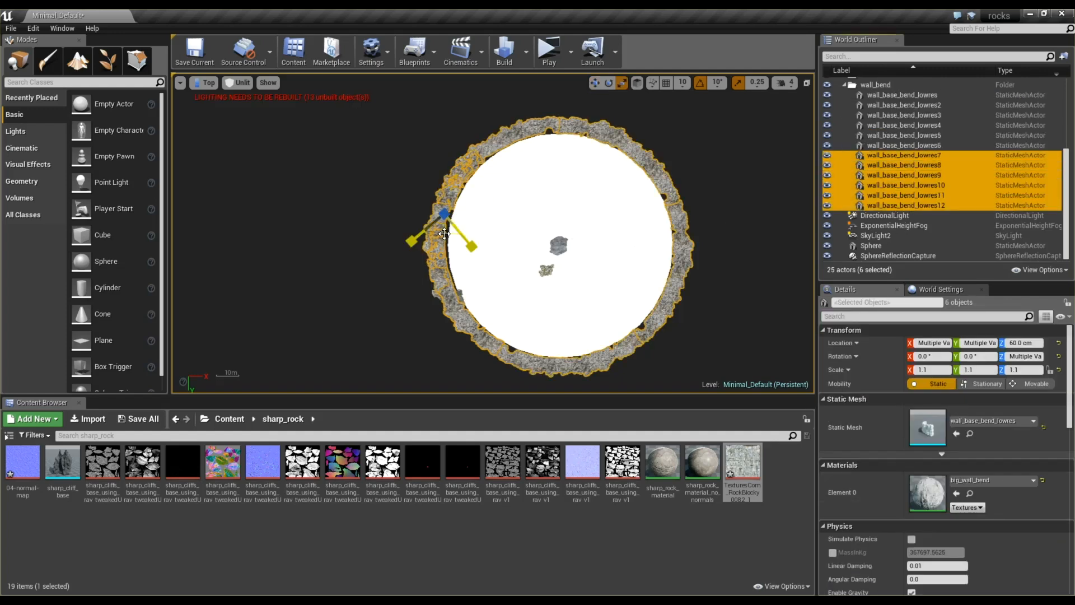
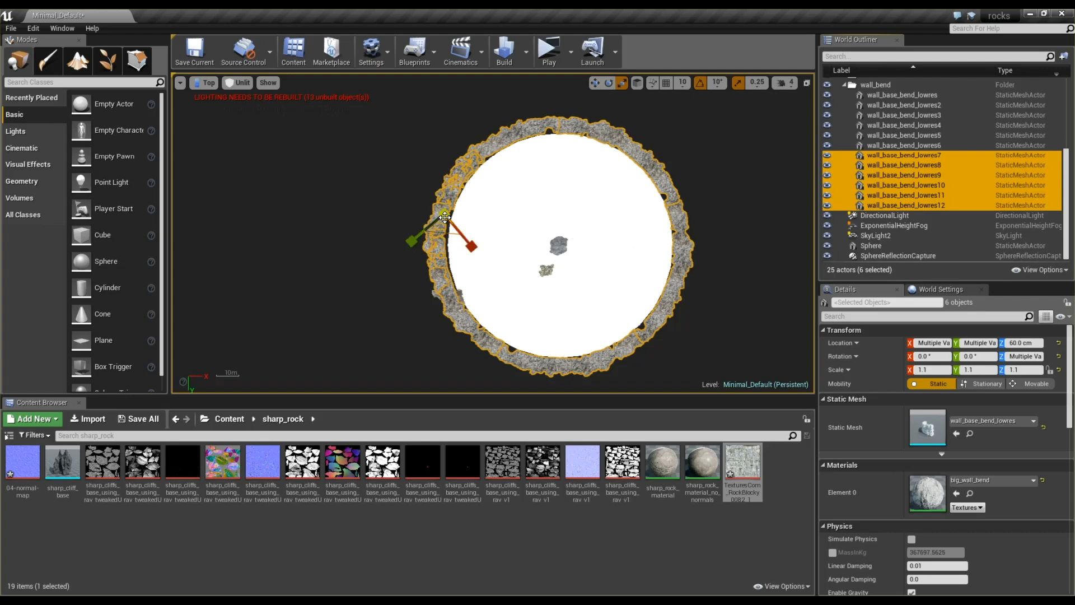
pyautogui.moveTo(444, 230)
pyautogui.mouseDown()
pyautogui.moveTo(470, 207)
pyautogui.moveTo(442, 224)
pyautogui.mouseUp()
pyautogui.press('w')
pyautogui.press('e')
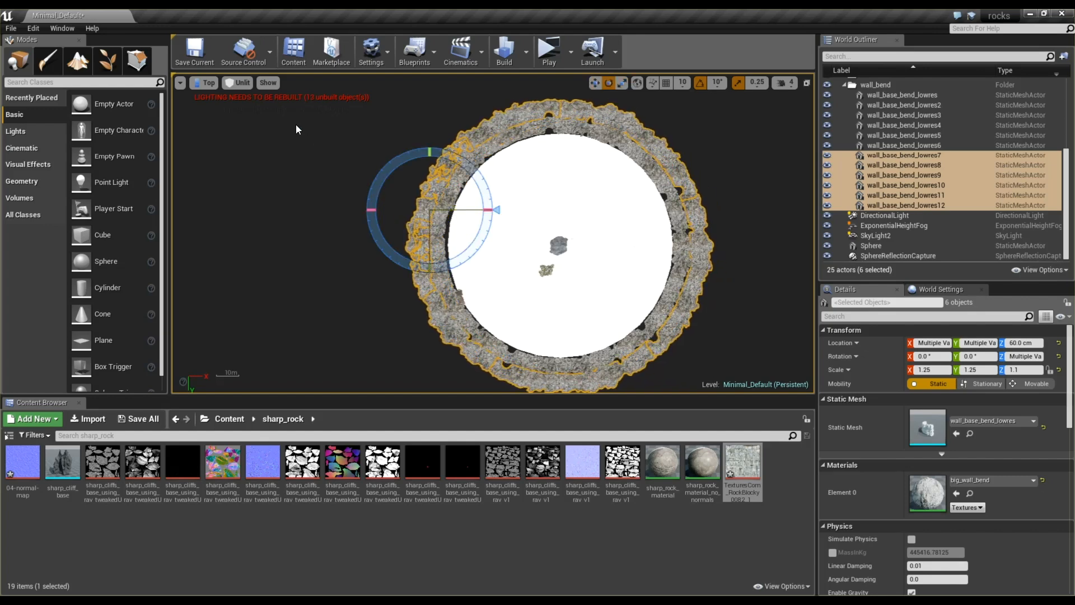
# Raise the outer wall ring in the perspective view to a height of about 1822 cm, above the first ring
pyautogui.click(204, 83)
pyautogui.click(211, 97)
pyautogui.keyDown('alt'); pyautogui.moveTo(508, 256); pyautogui.dragTo(544, 261); pyautogui.keyUp('alt')
pyautogui.moveTo(530, 210); pyautogui.dragTo(529, 165)
pyautogui.hotkey('alt', 'space')
pyautogui.click(614, 118)
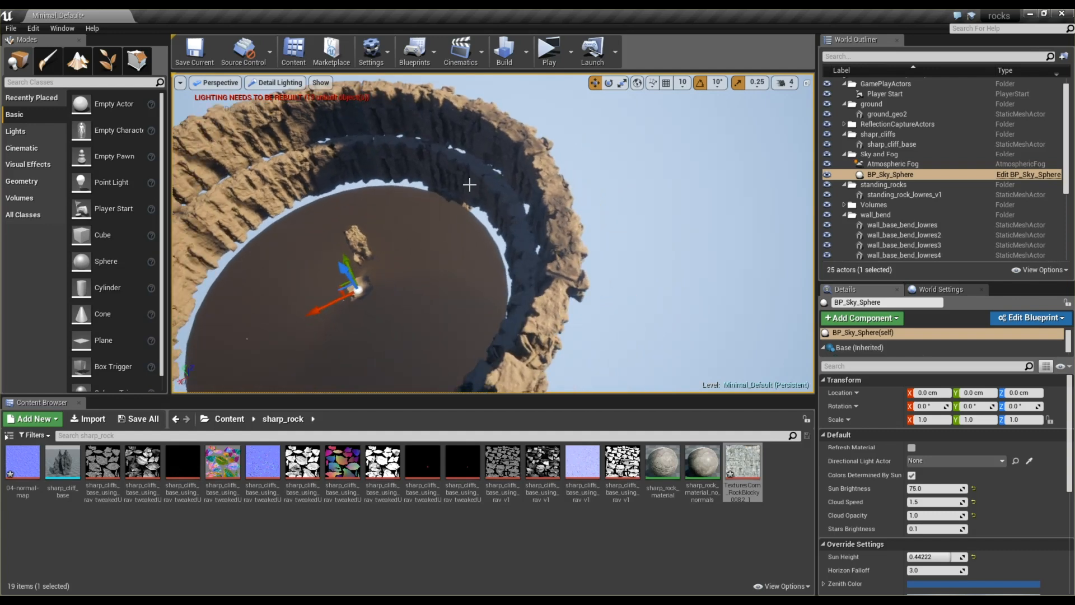
# Compare the two stacked wall rings in the Top view and in perspective
pyautogui.click(229, 82)
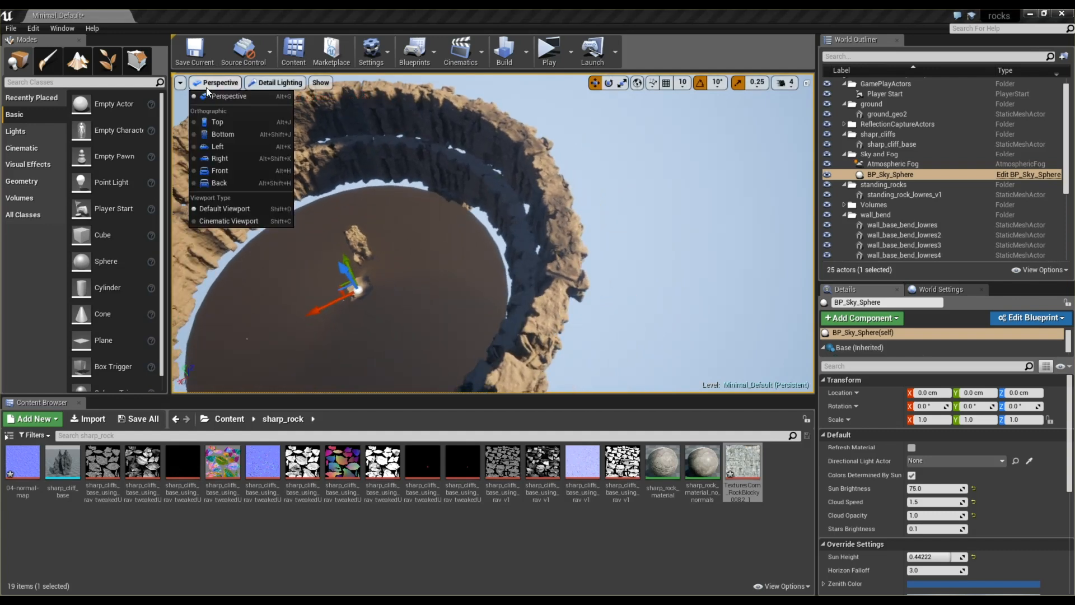
pyautogui.click(216, 121)
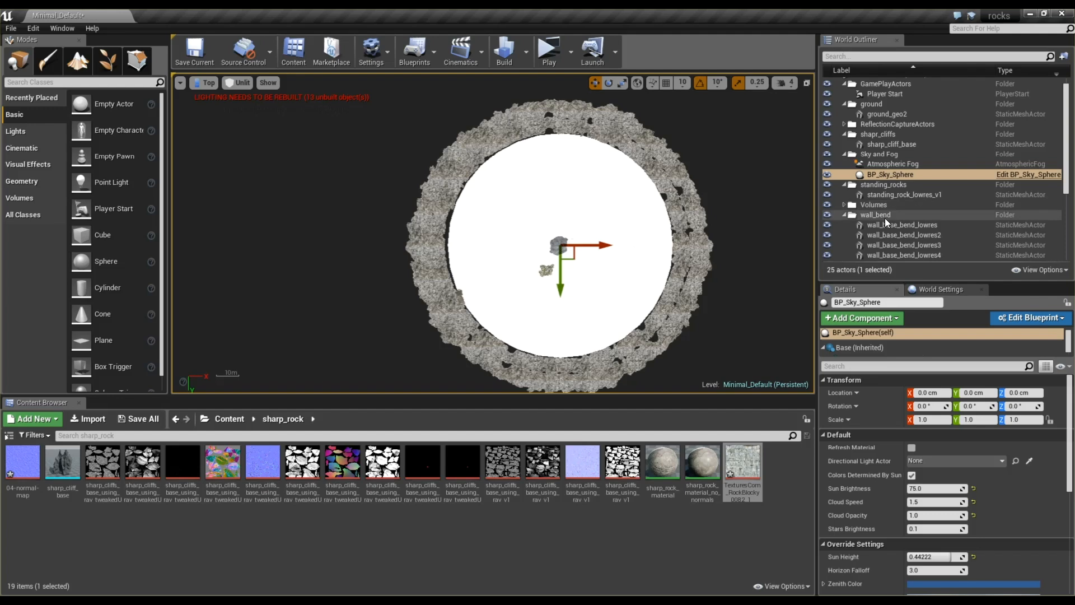
pyautogui.scroll(-3, 884, 215)
pyautogui.click(206, 85)
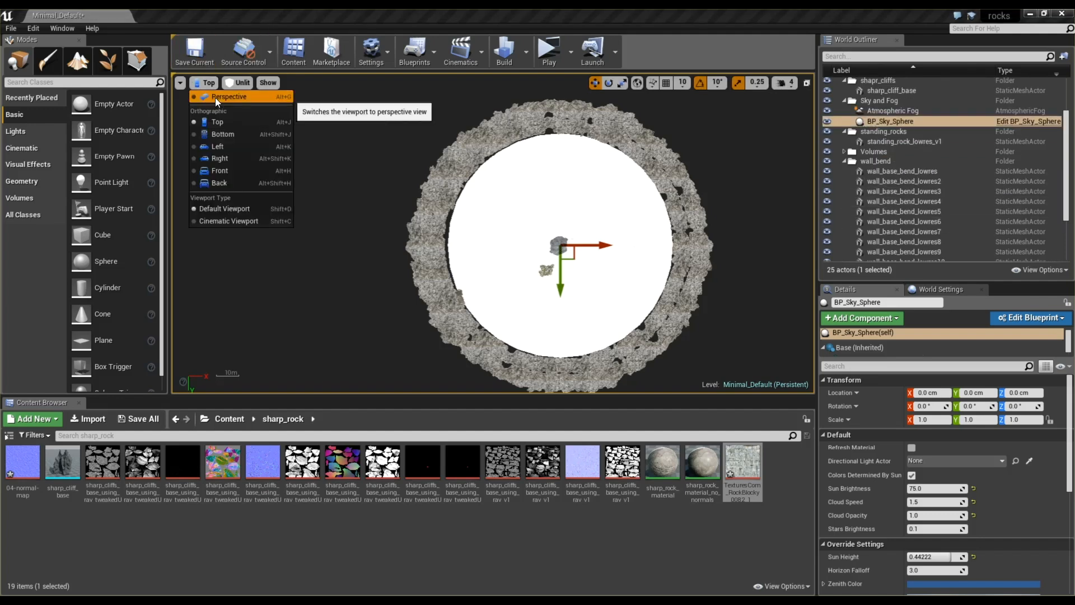
pyautogui.click(215, 97)
pyautogui.keyDown('alt'); pyautogui.moveTo(449, 180); pyautogui.dragTo(443, 152); pyautogui.keyUp('alt')
pyautogui.click(444, 153)
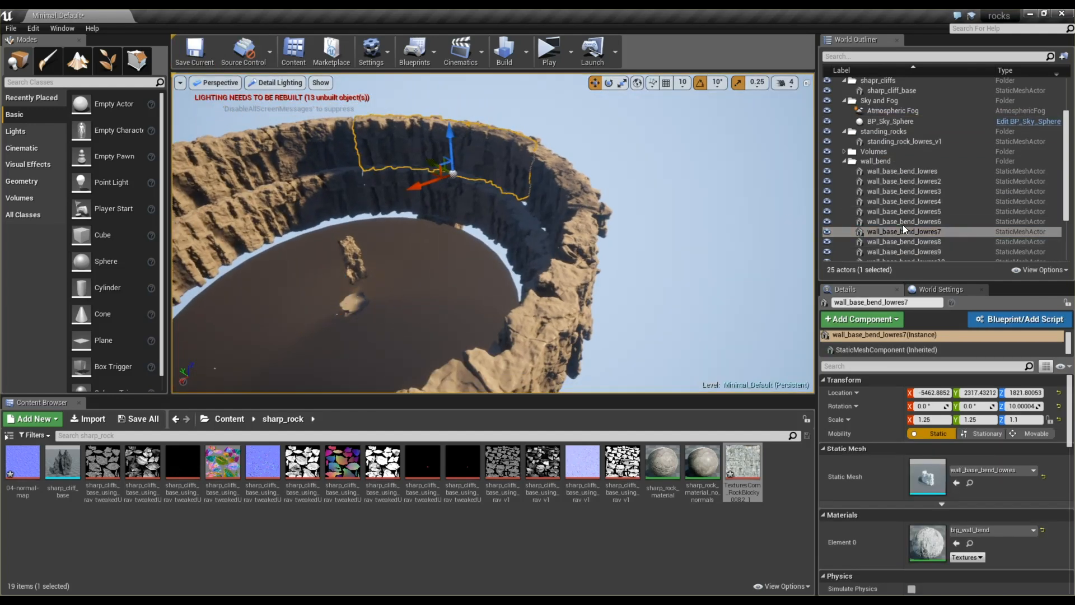
pyautogui.scroll(-3, 890, 232)
pyautogui.keyDown('shift'); pyautogui.click(904, 202); pyautogui.keyUp('shift')
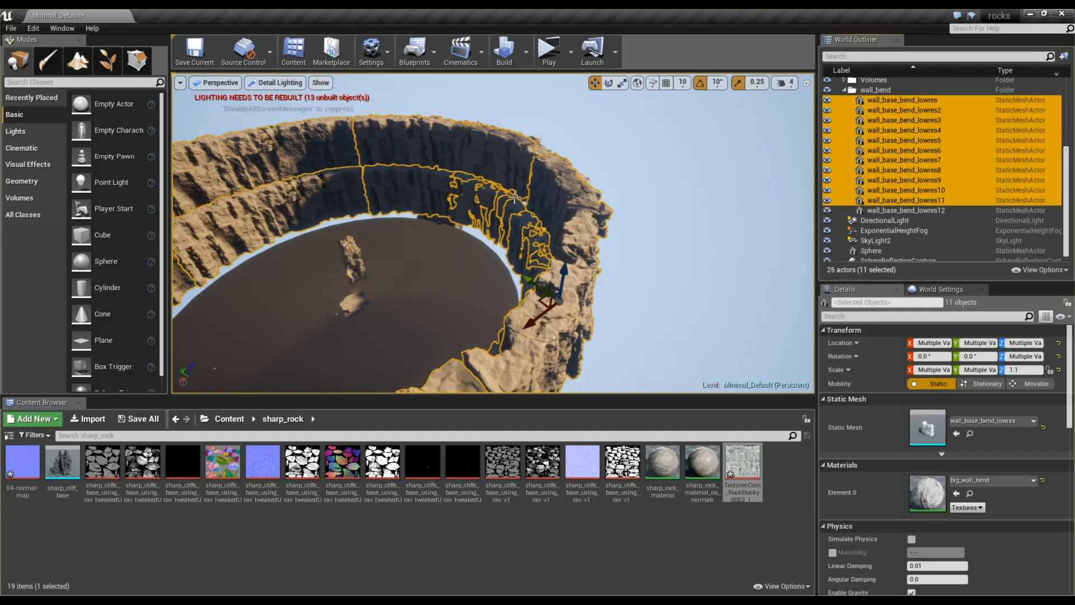
pyautogui.click(918, 211)
pyautogui.keyDown('shift'); pyautogui.click(904, 151); pyautogui.keyUp('shift')
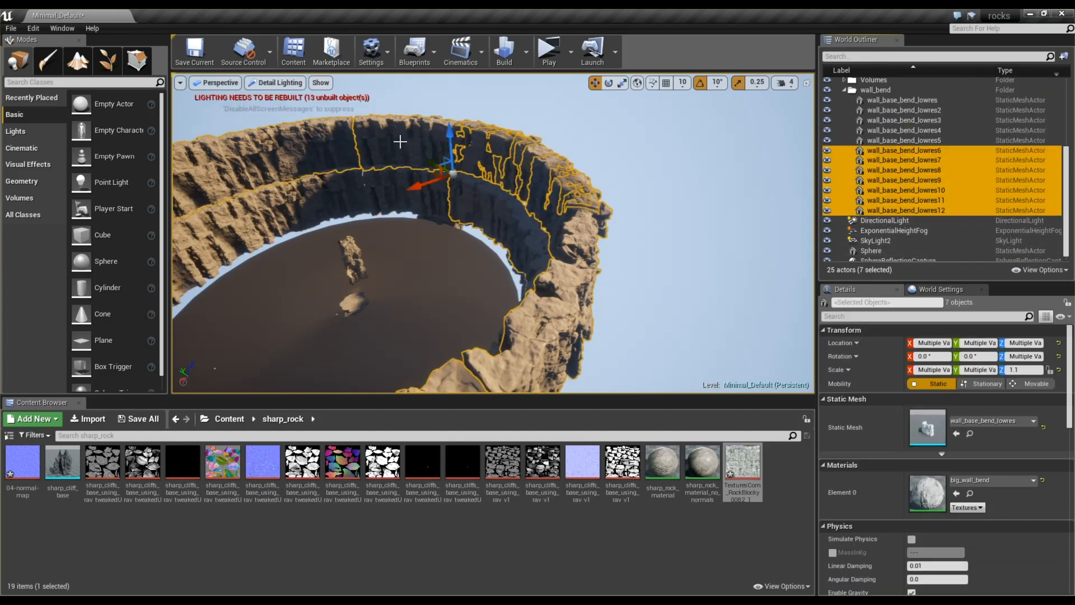
# Select the six wall pieces of the upper ring, wall_base_bend_lowres7 through wall_base_bend_lowres12, in the perspective view
pyautogui.click(518, 168)
pyautogui.keyDown('ctrl'); pyautogui.click(566, 206); pyautogui.keyUp('ctrl')
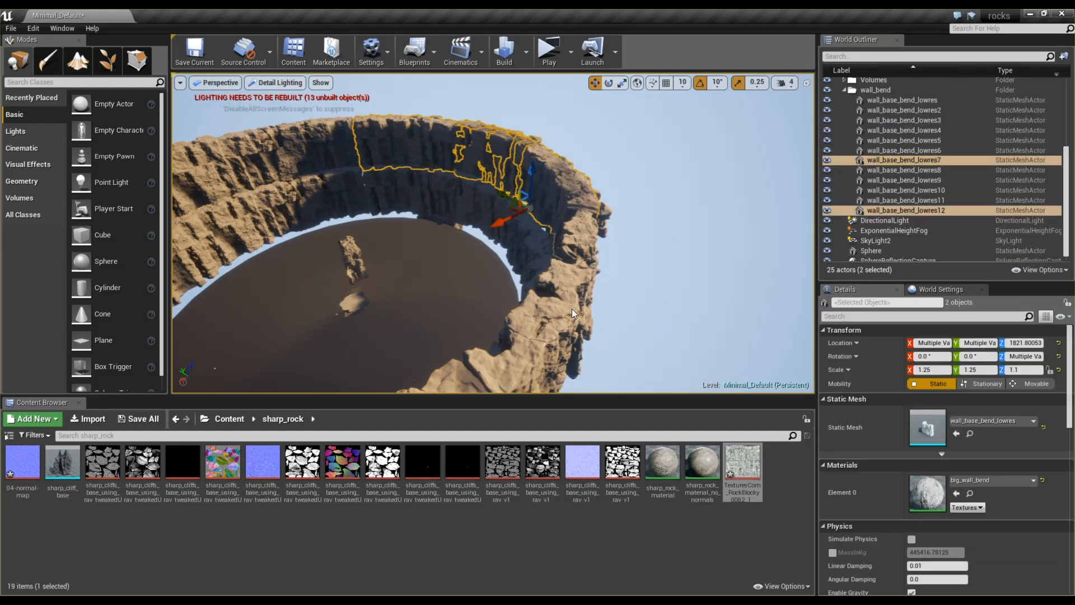
pyautogui.keyDown('ctrl'); pyautogui.click(571, 308); pyautogui.keyUp('ctrl')
pyautogui.keyDown('alt'); pyautogui.moveTo(616, 278); pyautogui.dragTo(616, 196); pyautogui.keyUp('alt')
pyautogui.keyDown('ctrl'); pyautogui.click(534, 294); pyautogui.keyUp('ctrl')
pyautogui.scroll(-4, 597, 287)
pyautogui.press('f')
pyautogui.keyDown('alt'); pyautogui.moveTo(586, 281); pyautogui.dragTo(586, 314); pyautogui.keyUp('alt')
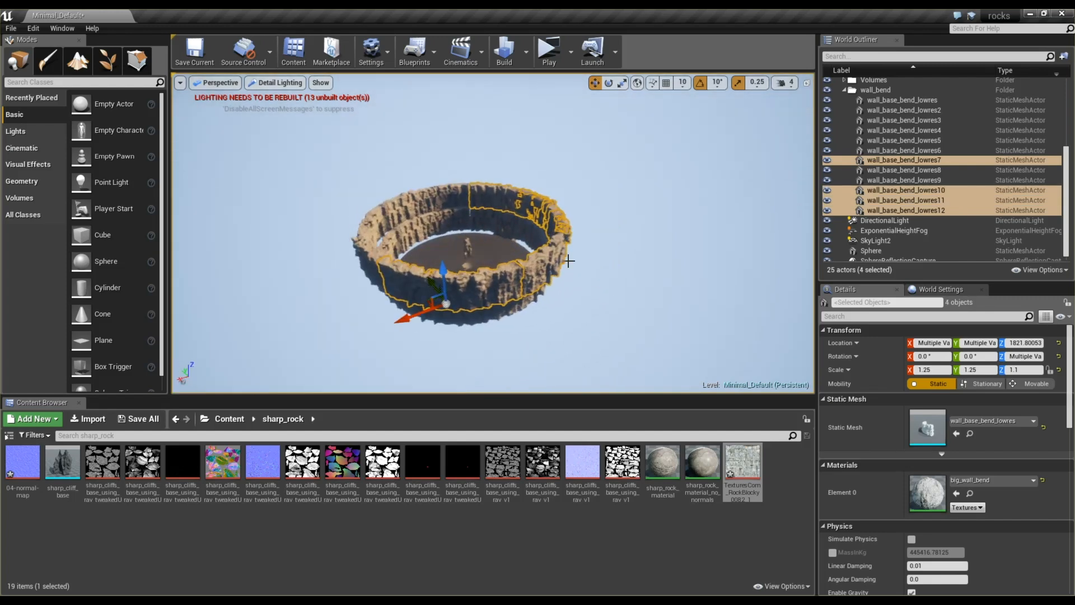
pyautogui.keyDown('ctrl'); pyautogui.click(364, 254); pyautogui.keyUp('ctrl')
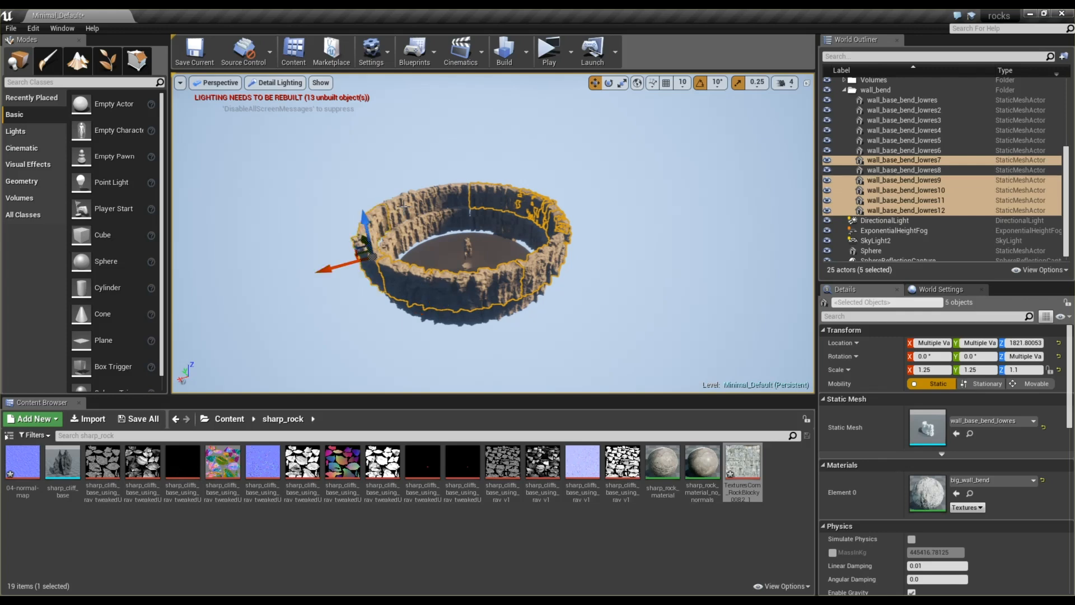
pyautogui.keyDown('ctrl'); pyautogui.click(426, 197); pyautogui.keyUp('ctrl')
pyautogui.keyDown('alt'); pyautogui.moveTo(546, 219); pyautogui.dragTo(532, 263); pyautogui.keyUp('alt')
pyautogui.hotkey('ctrl', 'g')
pyautogui.keyDown('alt'); pyautogui.moveTo(513, 206); pyautogui.dragTo(512, 188); pyautogui.keyUp('alt')
pyautogui.hotkey('ctrl', 'z')
pyautogui.moveTo(457, 166); pyautogui.dragTo(456, 161)
pyautogui.hotkey('ctrl', 'z')
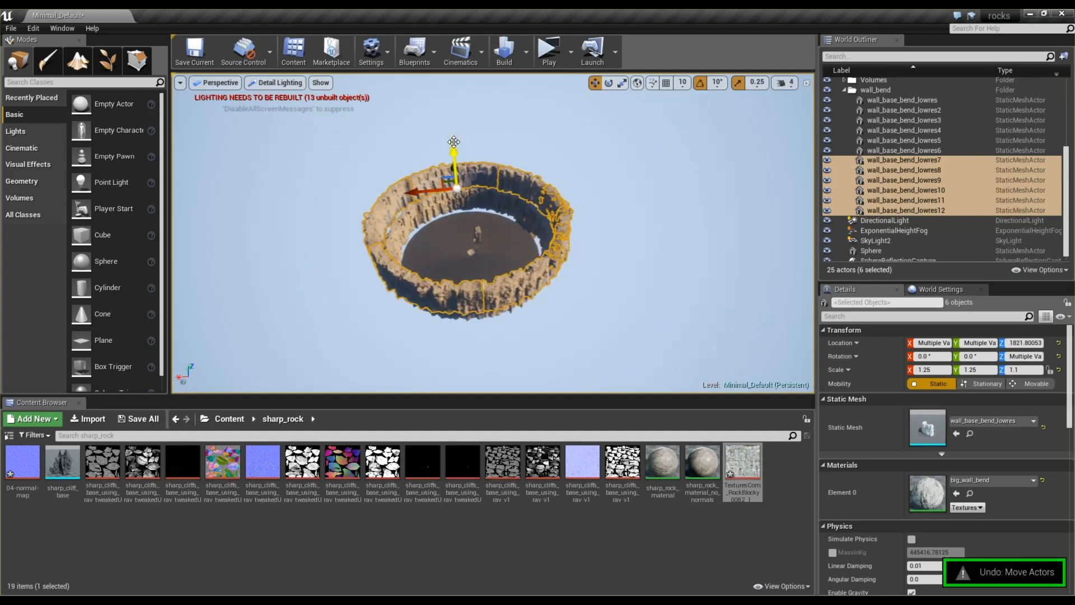
# Duplicate the six selected wall pieces and raise the copies to a height of about 3803 cm as a third ring
pyautogui.hotkey('ctrl', 'w')
pyautogui.moveTo(567, 212); pyautogui.dragTo(577, 184)
# Rotate the third wall ring and move it in the Top view so it is centred over the lower rings
pyautogui.press('e')
pyautogui.keyDown('alt'); pyautogui.moveTo(572, 266); pyautogui.dragTo(545, 311); pyautogui.keyUp('alt')
pyautogui.click(215, 82)
pyautogui.click(218, 123)
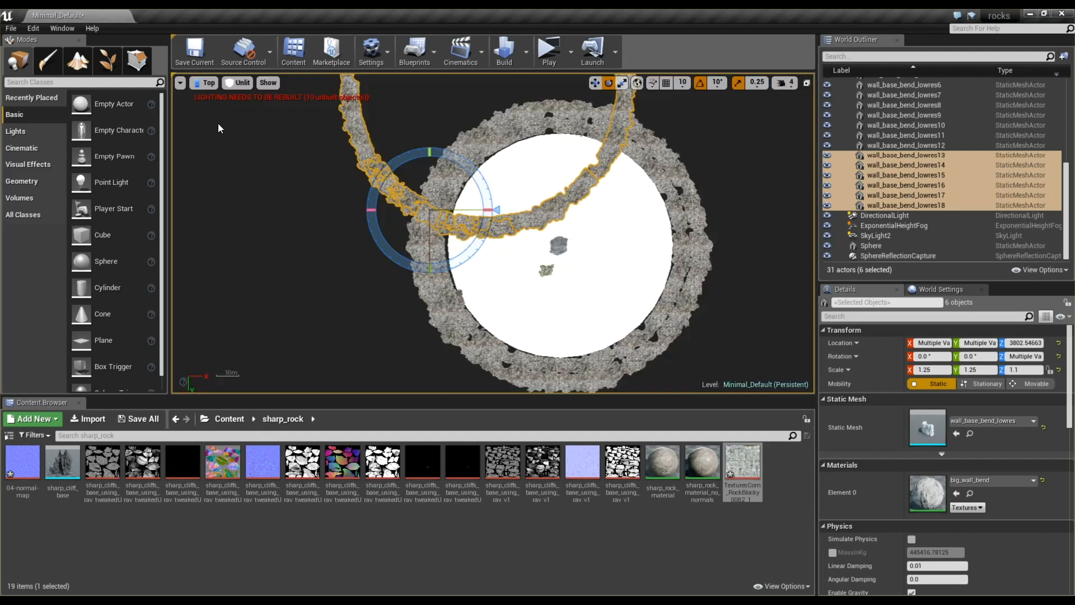
pyautogui.moveTo(442, 223); pyautogui.dragTo(513, 380)
# Examine the three stacked wall rings and the gaps between them from inside the canyon in perspective
pyautogui.click(209, 84)
pyautogui.click(218, 96)
pyautogui.moveTo(310, 160); pyautogui.dragTo(311, 115, button='right')
pyautogui.moveTo(444, 189); pyautogui.dragTo(538, 240, button='right')
pyautogui.click(413, 205)
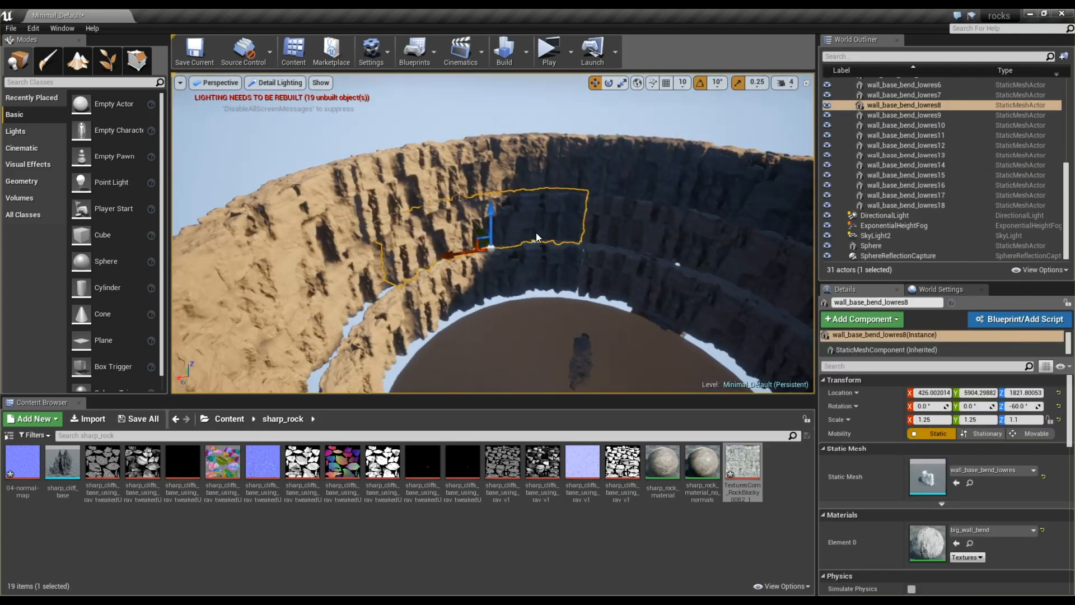
pyautogui.moveTo(657, 314)
pyautogui.mouseDown(button='right')
pyautogui.moveTo(693, 314)
pyautogui.moveTo(648, 338)
pyautogui.moveTo(624, 335)
pyautogui.moveTo(644, 323)
pyautogui.mouseUp(button='right')
pyautogui.click(627, 277)
pyautogui.press('f')
pyautogui.keyDown('alt'); pyautogui.moveTo(627, 278); pyautogui.dragTo(571, 216); pyautogui.keyUp('alt')
# Hide the ground disc Sphere to expose the base of the canyon walls
pyautogui.click(513, 313)
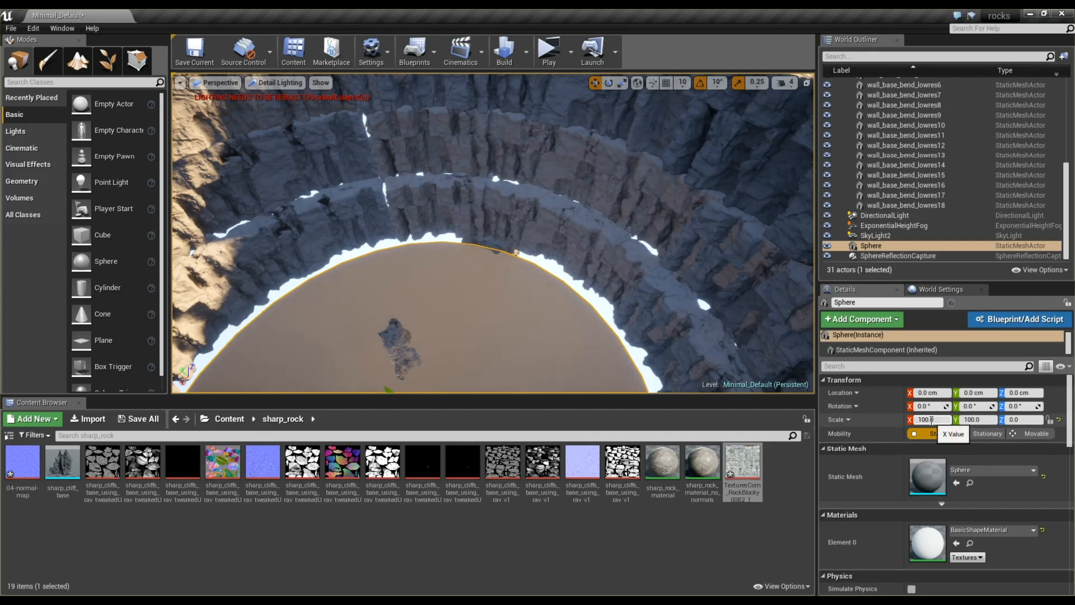
pyautogui.click(827, 245)
pyautogui.keyDown('alt'); pyautogui.moveTo(464, 313); pyautogui.dragTo(415, 313); pyautogui.keyUp('alt')
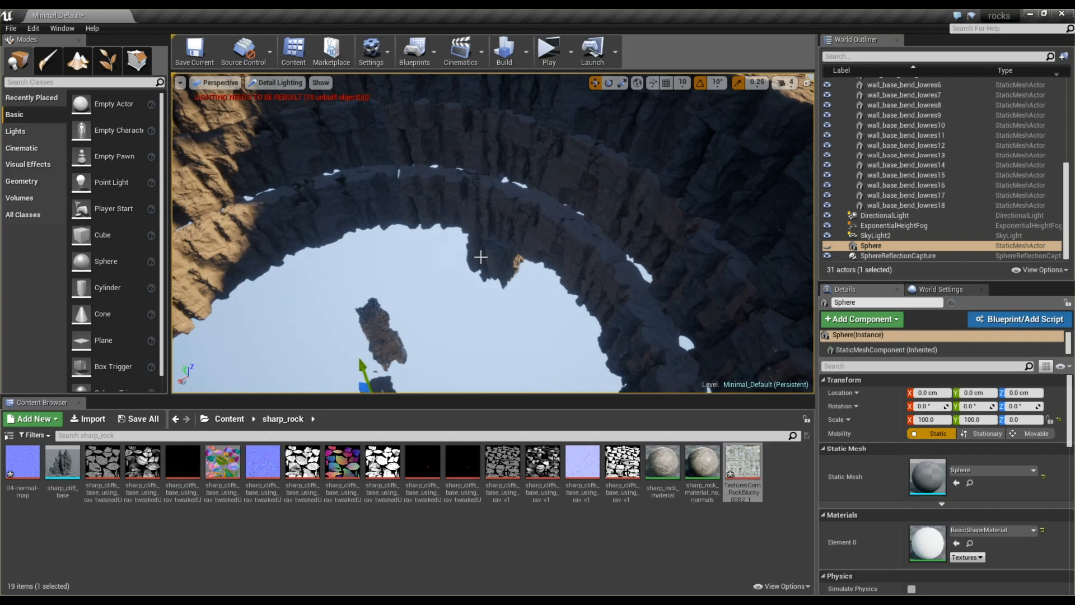
# Move sharp_cliff_base against the inner canyon wall, at about X -4224, Y 2105 and Z 1204 cm
pyautogui.click(492, 259)
pyautogui.keyDown('alt'); pyautogui.moveTo(492, 259); pyautogui.dragTo(448, 259); pyautogui.keyUp('alt')
pyautogui.moveTo(480, 225); pyautogui.dragTo(458, 240)
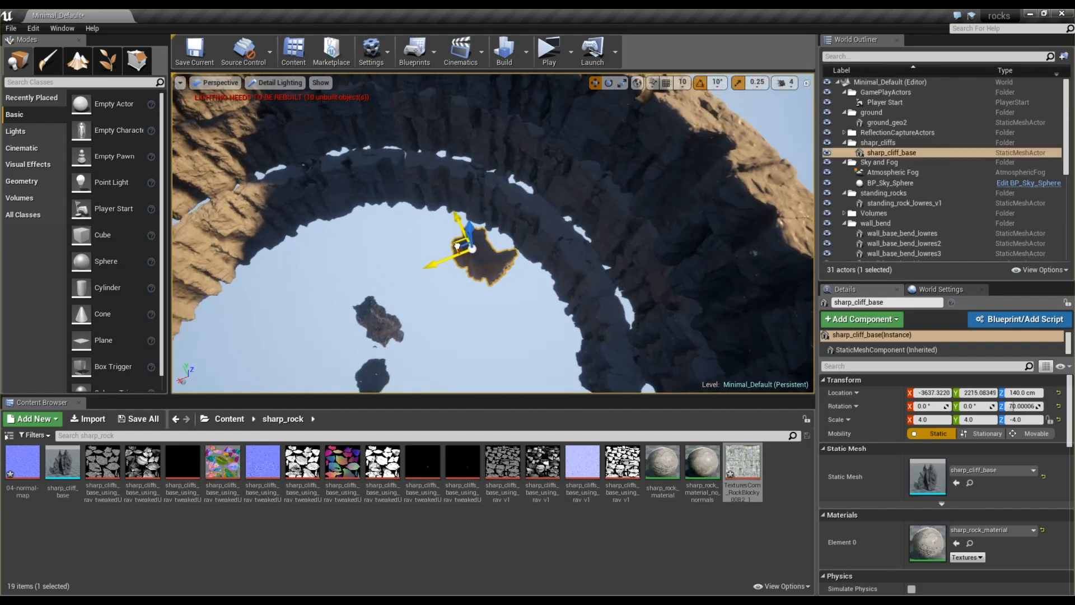
pyautogui.keyDown('alt'); pyautogui.moveTo(535, 271); pyautogui.dragTo(485, 289); pyautogui.keyUp('alt')
pyautogui.moveTo(464, 249); pyautogui.dragTo(464, 220)
pyautogui.moveTo(464, 219); pyautogui.dragTo(467, 173, button='right')
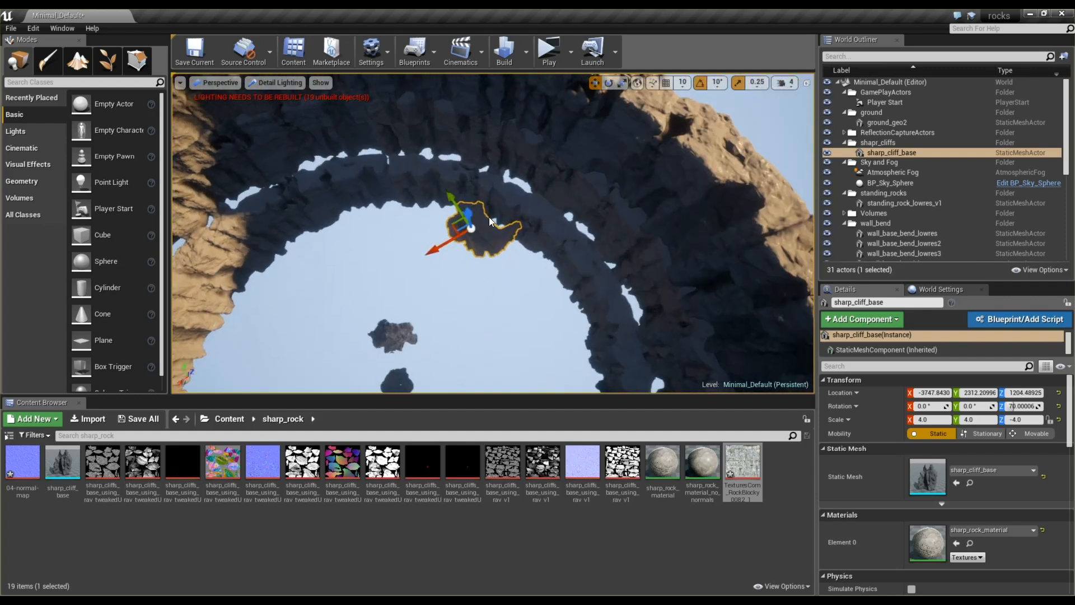
pyautogui.moveTo(454, 227); pyautogui.dragTo(473, 224)
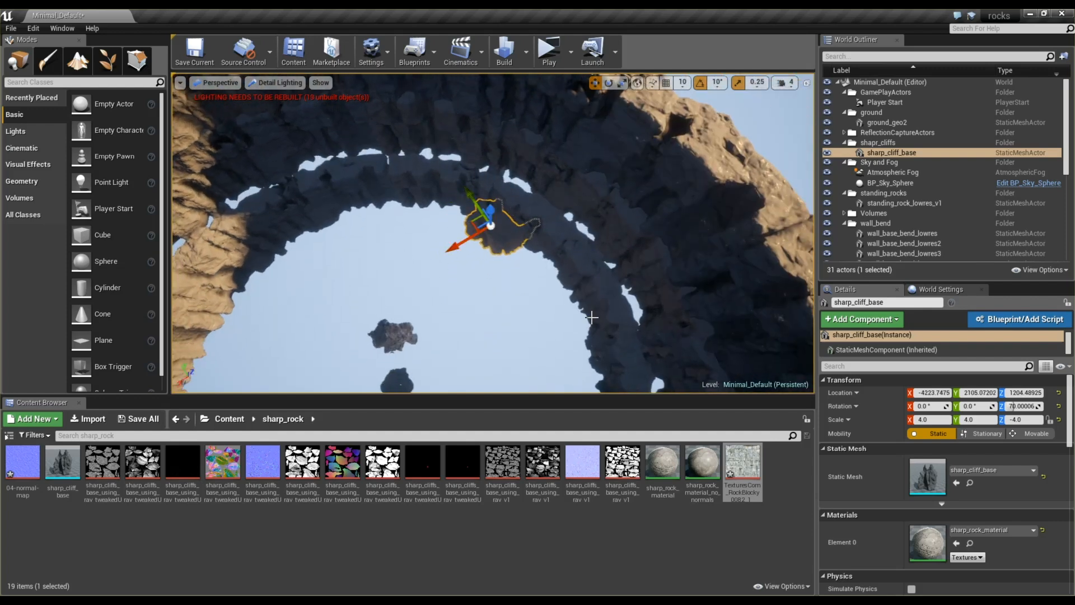
pyautogui.scroll(-3, 592, 321)
pyautogui.keyDown('alt'); pyautogui.moveTo(525, 245); pyautogui.dragTo(510, 238); pyautogui.keyUp('alt')
# In the Top view, duplicate sharp_cliff_base four times, spacing the copies upward along the left inner edge of the wall ring
pyautogui.click(219, 84)
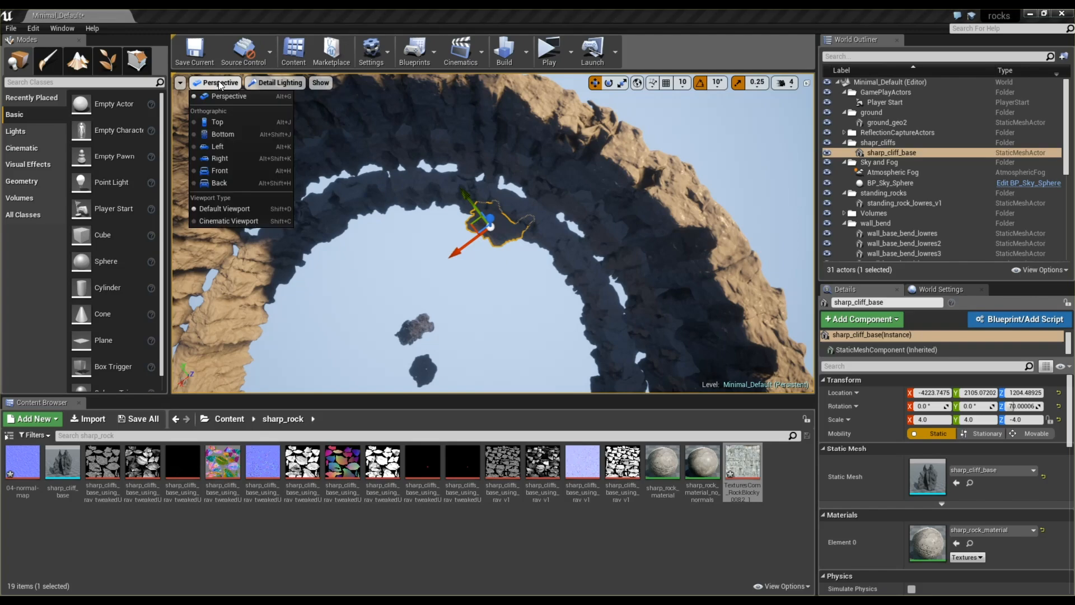
pyautogui.click(225, 122)
pyautogui.scroll(-3, 504, 263)
pyautogui.scroll(5, 493, 277)
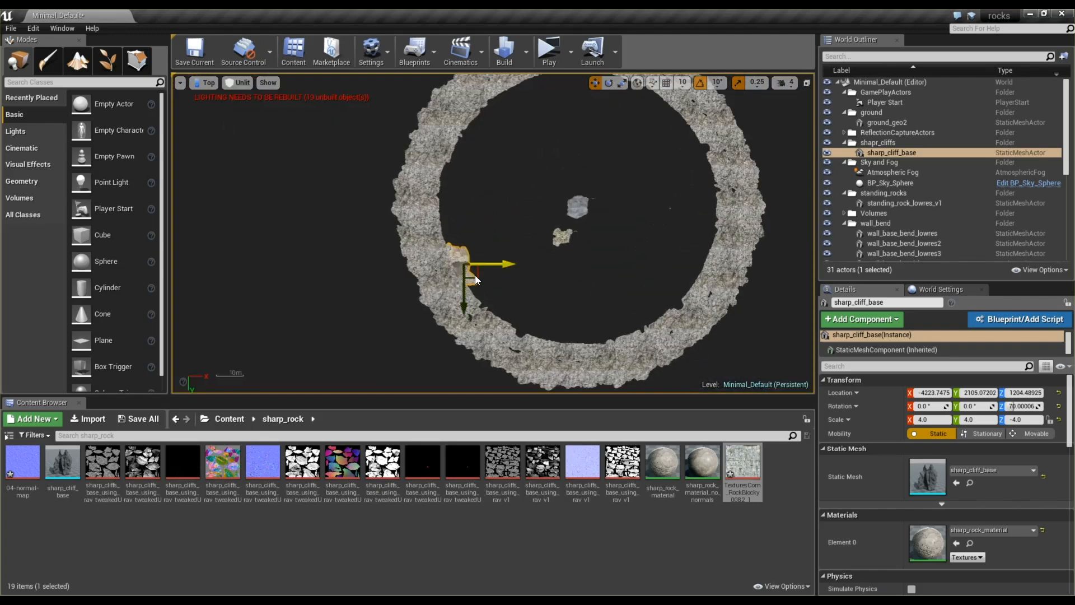
pyautogui.keyDown('alt'); pyautogui.moveTo(471, 267); pyautogui.dragTo(482, 118); pyautogui.keyUp('alt')
pyautogui.scroll(-2, 461, 204)
pyautogui.click(466, 154)
pyautogui.click(441, 159)
pyautogui.scroll(-2, 487, 129)
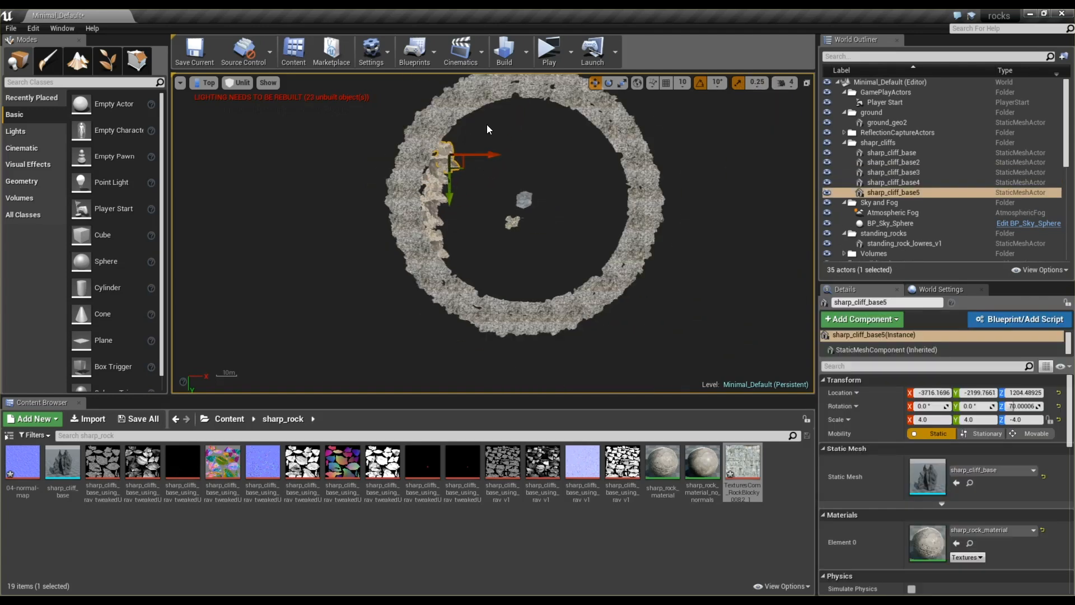
# Continue the row of cliffs with four more duplicates around the upper-left inner edge of the ring
pyautogui.keyDown('alt'); pyautogui.moveTo(463, 162); pyautogui.dragTo(505, 125); pyautogui.keyUp('alt')
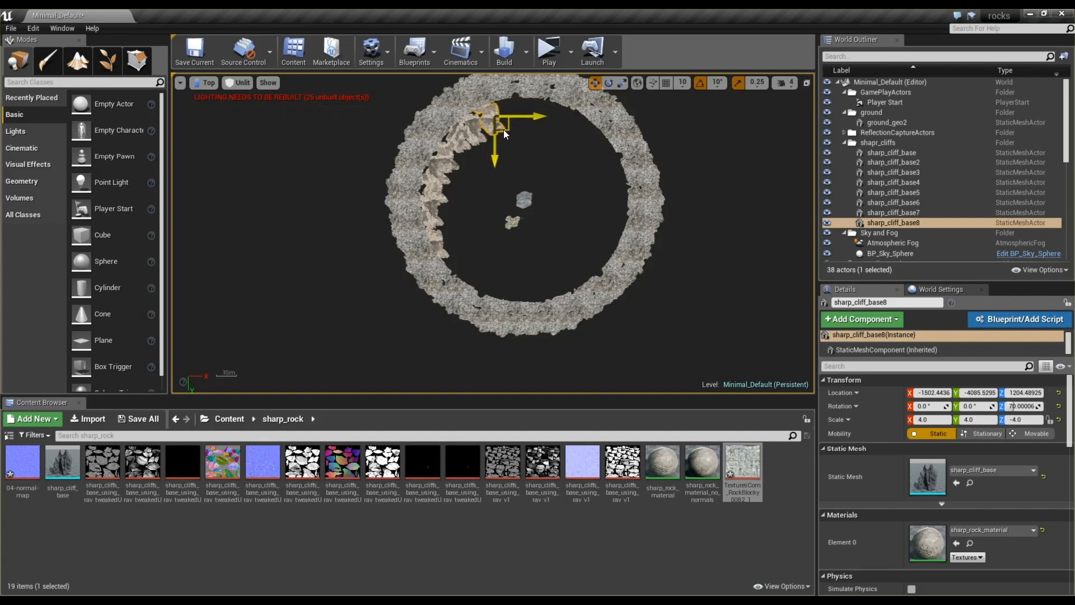
pyautogui.moveTo(506, 129)
pyautogui.keyDown('alt'); pyautogui.mouseDown()
pyautogui.moveTo(532, 117)
pyautogui.moveTo(525, 125)
pyautogui.mouseUp(); pyautogui.keyUp('alt')
pyautogui.click(505, 179)
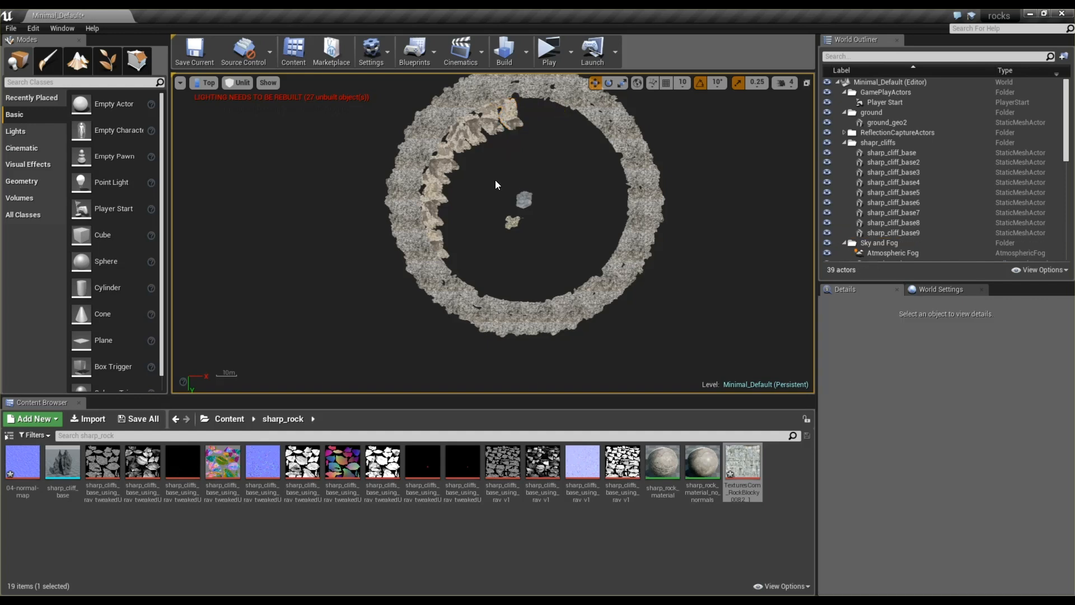
# Display the Top view in wireframe, move sharp_cliff_base to about X -4308, Y 2133 cm and rotate it to 50 degrees in Z
pyautogui.click(439, 240)
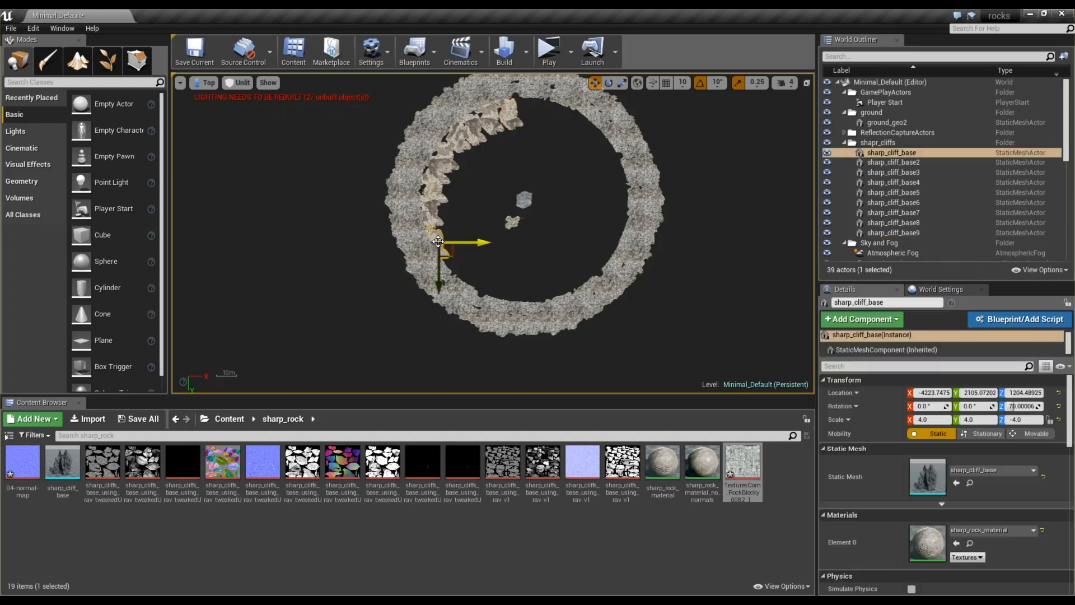
pyautogui.click(242, 82)
pyautogui.click(252, 131)
pyautogui.scroll(5, 447, 237)
pyautogui.click(430, 235)
pyautogui.click(442, 276)
pyautogui.moveTo(448, 270); pyautogui.dragTo(452, 278)
pyautogui.press('e')
pyautogui.moveTo(499, 232); pyautogui.dragTo(442, 254)
pyautogui.press('w')
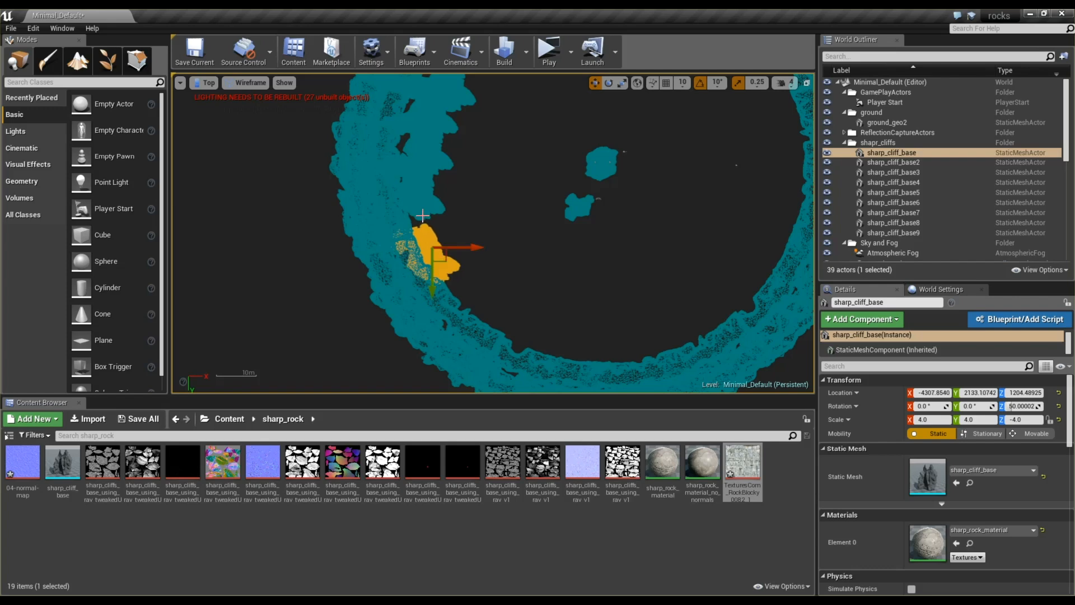
# Rotate sharp_cliff_base2 to about -70 degrees in Z and move it into the wall at about X -5031, Y 1035 cm
pyautogui.click(429, 199)
pyautogui.moveTo(437, 196)
pyautogui.mouseDown()
pyautogui.moveTo(425, 219)
pyautogui.moveTo(433, 212)
pyautogui.mouseUp()
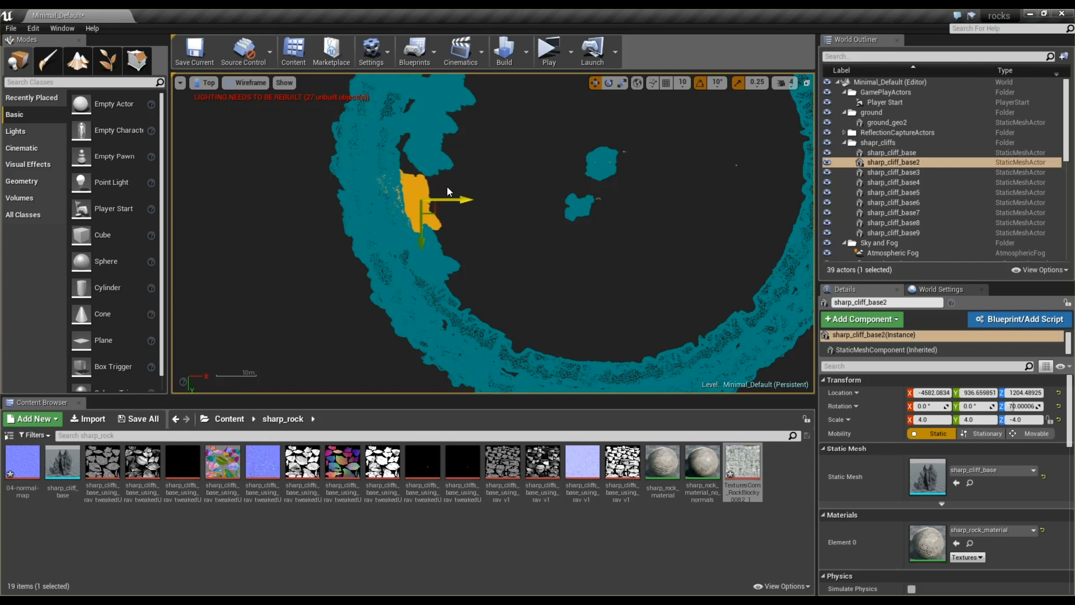
pyautogui.press('e')
pyautogui.moveTo(484, 193); pyautogui.dragTo(366, 156)
pyautogui.press('w')
pyautogui.moveTo(443, 209); pyautogui.dragTo(415, 212)
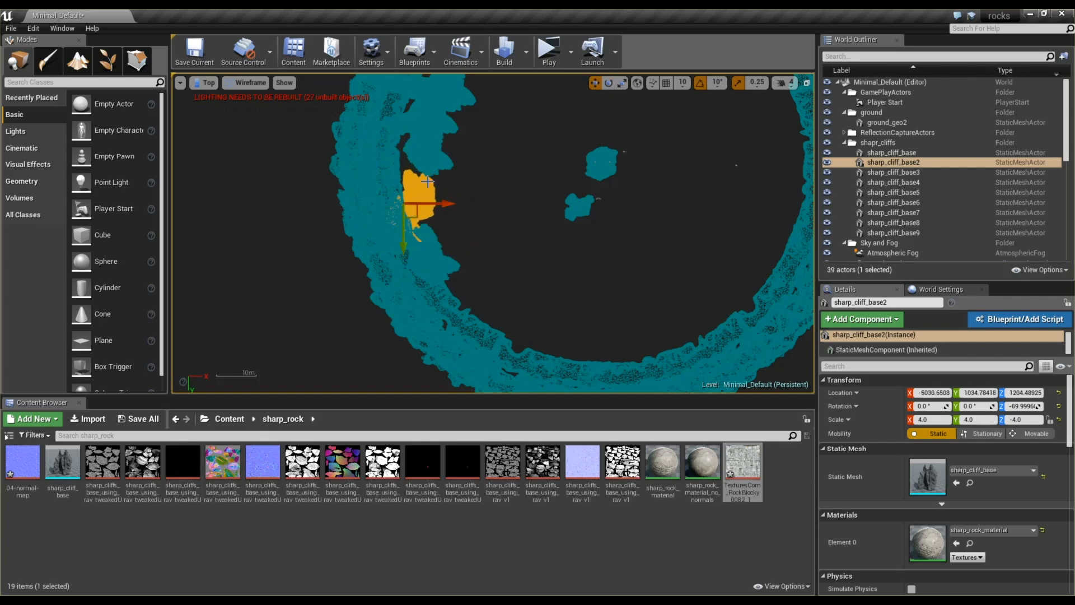
# Move sharp_cliff_base3 closer to the wall so it overlaps sharp_cliff_base2
pyautogui.click(427, 149)
pyautogui.moveTo(442, 151); pyautogui.dragTo(422, 168)
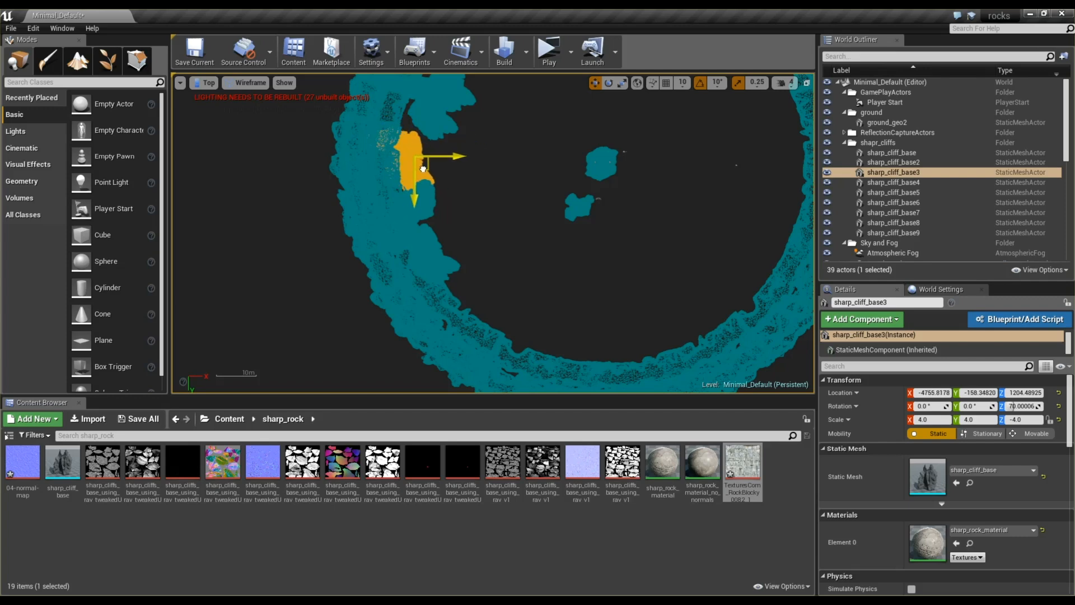
# Scale sharp_cliff_base4 to 4.75 in X and Y and push it into the wall at about X -4748, Y -1515 cm
pyautogui.click(441, 191)
pyautogui.scroll(-3, 439, 223)
pyautogui.scroll(5, 458, 241)
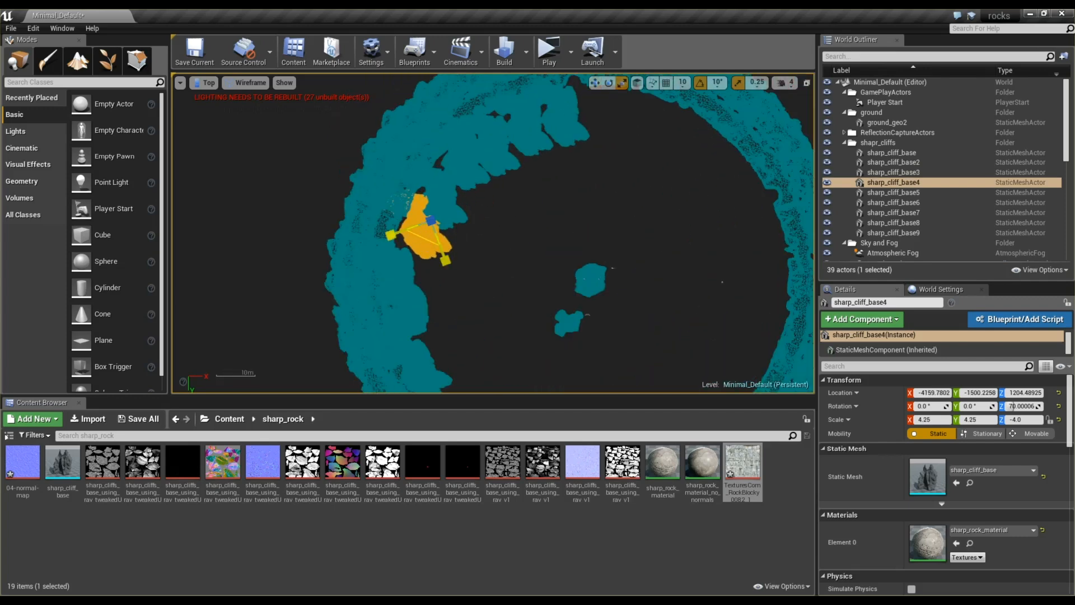
pyautogui.press('w')
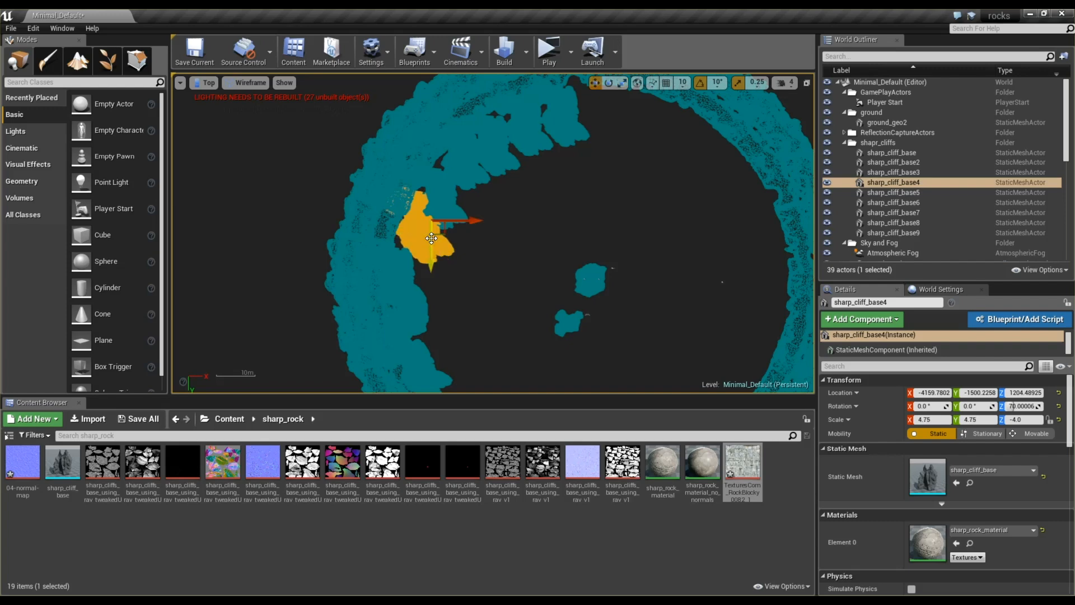
pyautogui.moveTo(432, 222); pyautogui.dragTo(409, 222)
pyautogui.press('r')
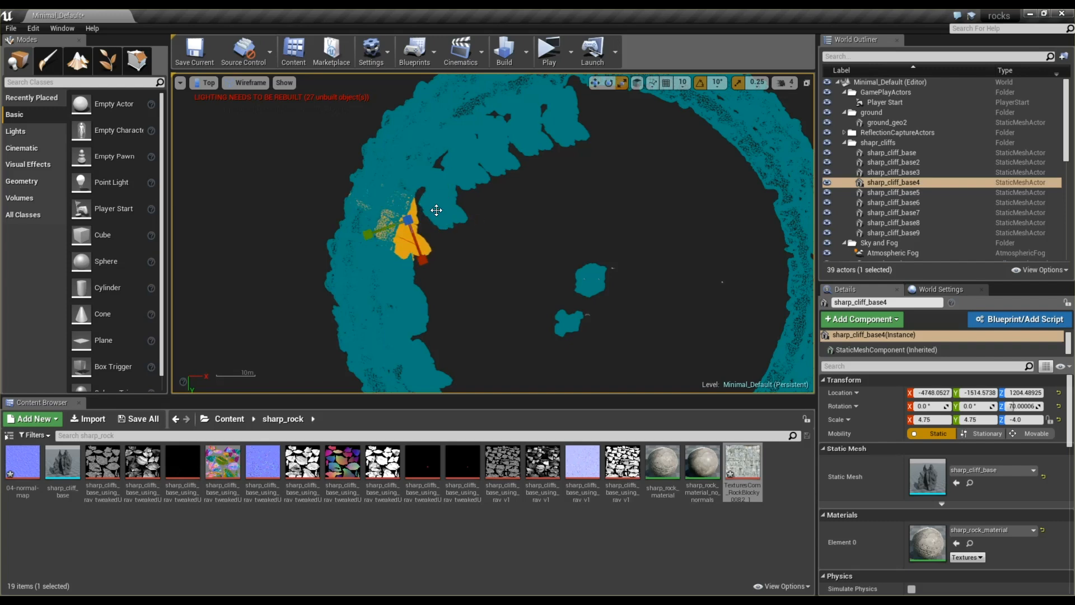
# Scale sharp_cliff_base5 down to 2.25 in X and Y and shift it slightly toward the wall
pyautogui.click(436, 210)
pyautogui.press('w')
pyautogui.press('r')
pyautogui.press('e')
pyautogui.press('r')
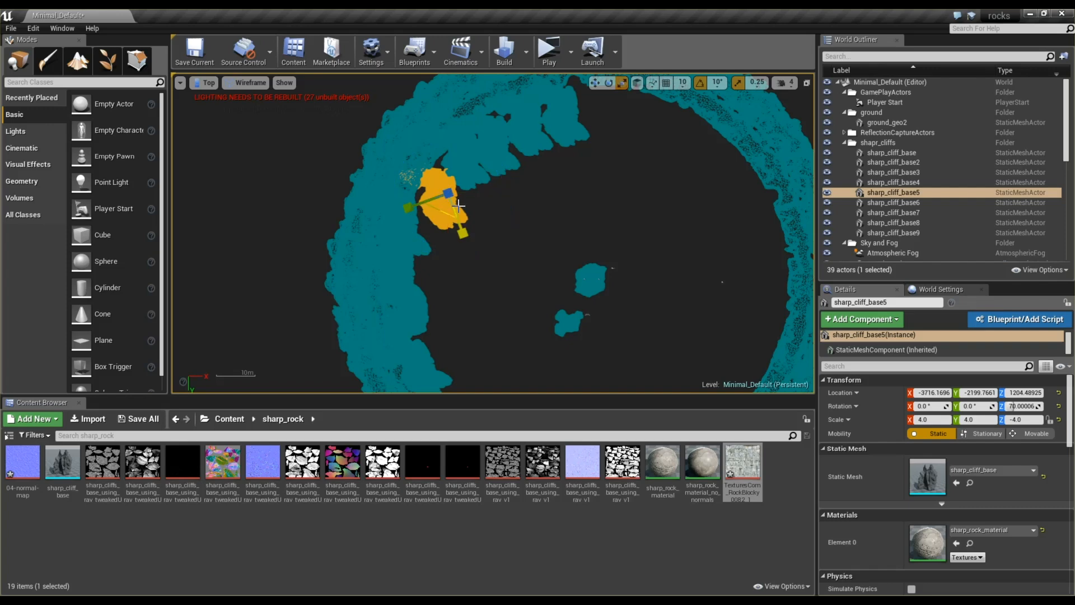
pyautogui.moveTo(440, 209); pyautogui.dragTo(448, 193)
pyautogui.press('w')
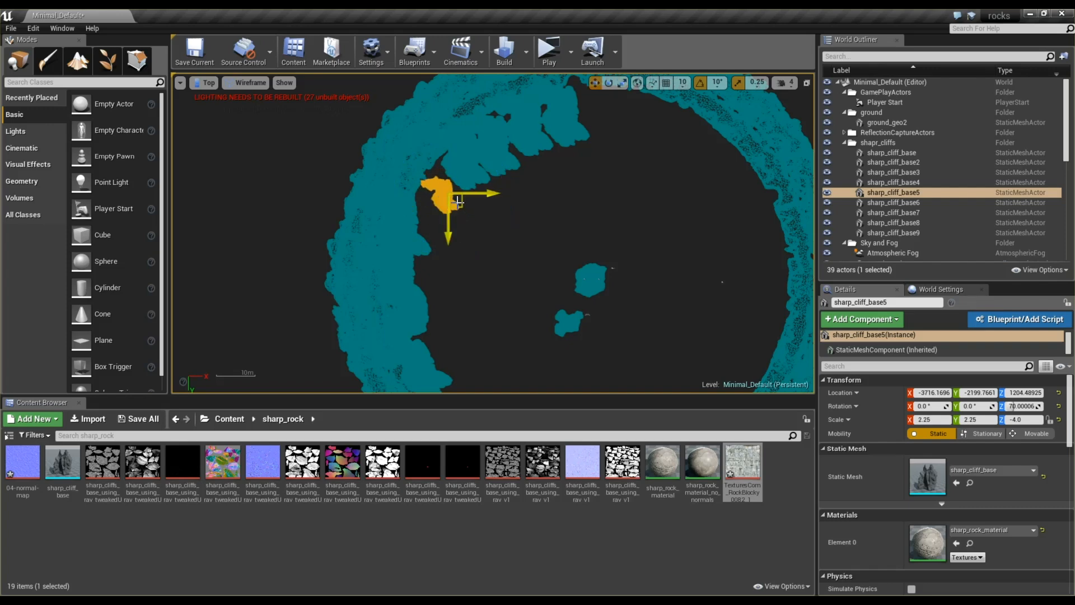
pyautogui.moveTo(459, 205)
pyautogui.mouseDown()
pyautogui.moveTo(427, 214)
pyautogui.moveTo(506, 226)
pyautogui.moveTo(538, 202)
pyautogui.moveTo(512, 93)
pyautogui.moveTo(482, 232)
pyautogui.moveTo(492, 199)
pyautogui.moveTo(479, 178)
pyautogui.moveTo(445, 200)
pyautogui.moveTo(453, 205)
pyautogui.mouseUp()
# Rotate sharp_cliff_base6 to about 150 degrees in Z and move it against the wall at about X -3874, Y -2192 cm
pyautogui.click(465, 180)
pyautogui.click(471, 186)
pyautogui.press('r')
pyautogui.press('e')
pyautogui.press('w')
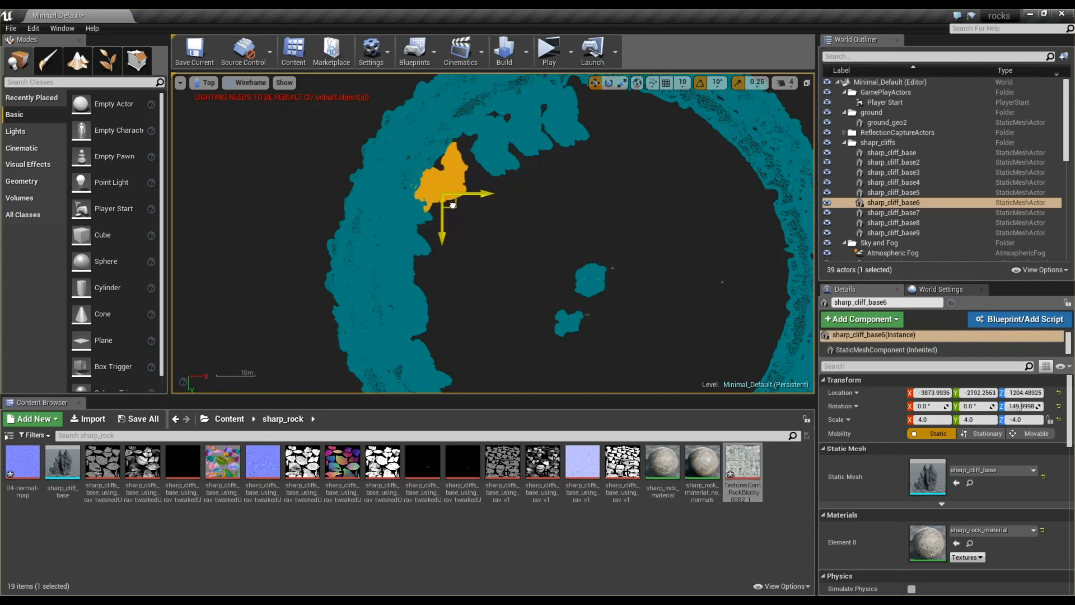
# Move sharp_cliff_base7 into the wall at about X -3166, Y -3652 cm
pyautogui.click(494, 163)
pyautogui.moveTo(514, 157); pyautogui.dragTo(483, 150)
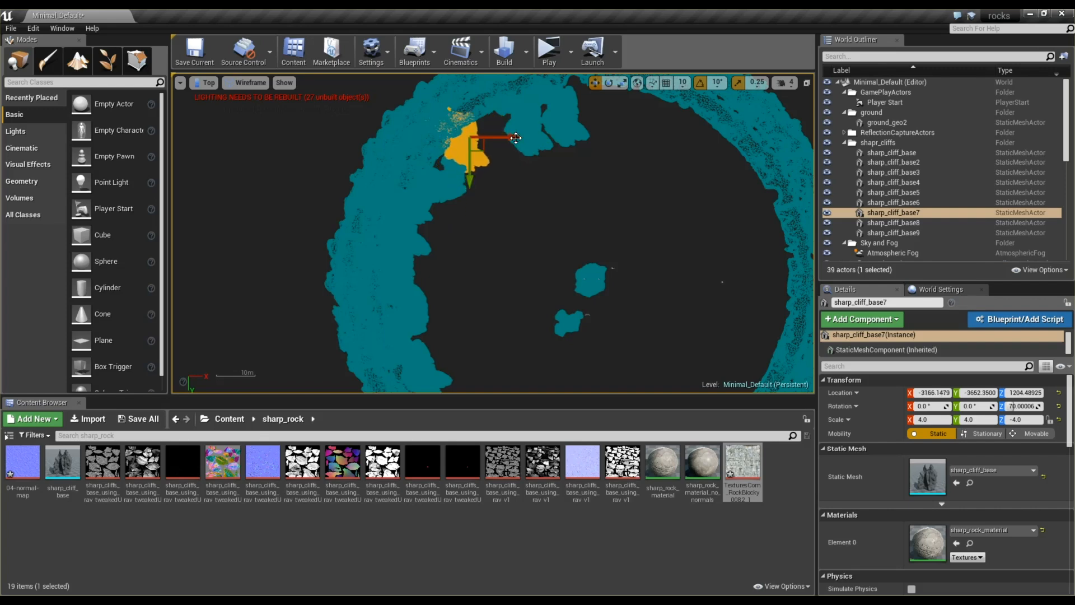
# Rotate sharp_cliff_base8 to about -30 degrees in Z and move it into the wall at about X -2491, Y -4516 cm
pyautogui.click(530, 142)
pyautogui.moveTo(547, 132); pyautogui.dragTo(510, 130)
pyautogui.press('r')
pyautogui.press('e')
pyautogui.moveTo(512, 176); pyautogui.dragTo(471, 229)
pyautogui.press('w')
pyautogui.moveTo(507, 134); pyautogui.dragTo(507, 121)
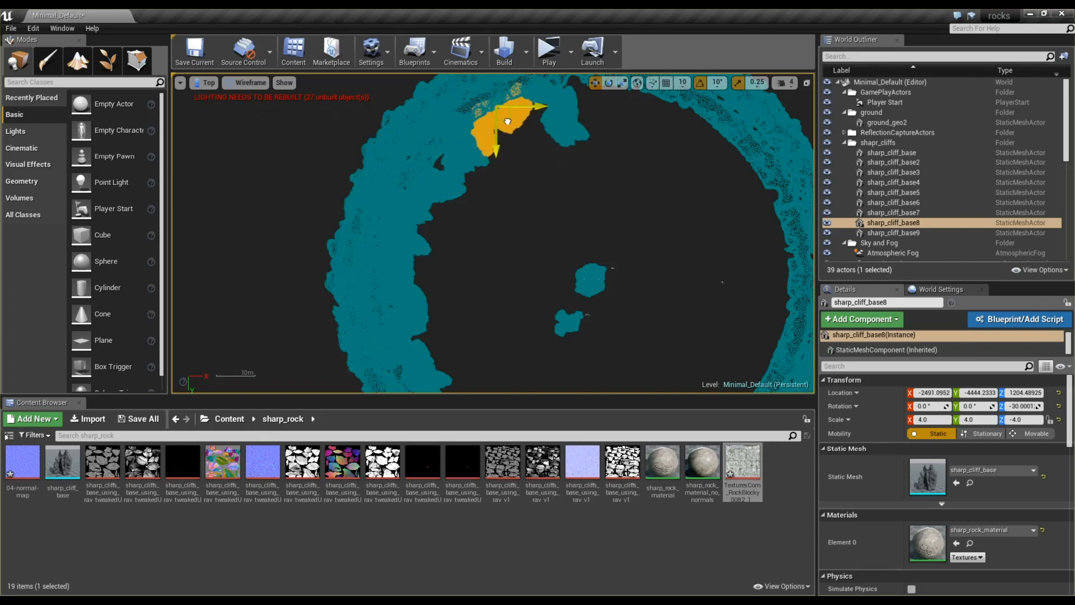
pyautogui.scroll(-3, 441, 162)
pyautogui.scroll(6, 482, 179)
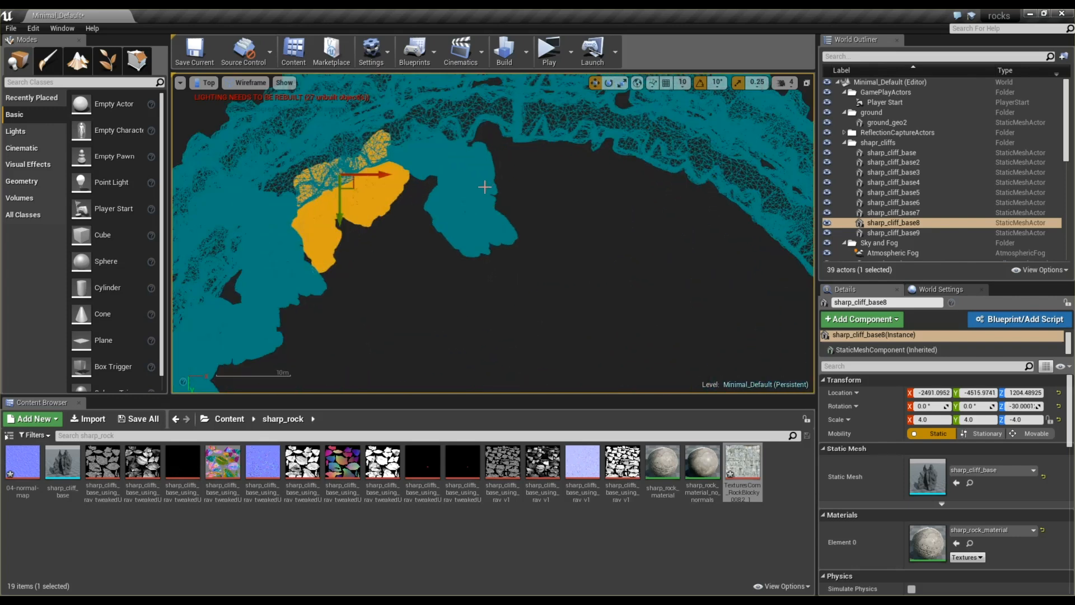
# Move sharp_cliff_base9 against the wall at about X -228, Y -4840 cm and rotate it to fit
pyautogui.click(477, 197)
pyautogui.moveTo(476, 197); pyautogui.dragTo(504, 159)
pyautogui.press('e')
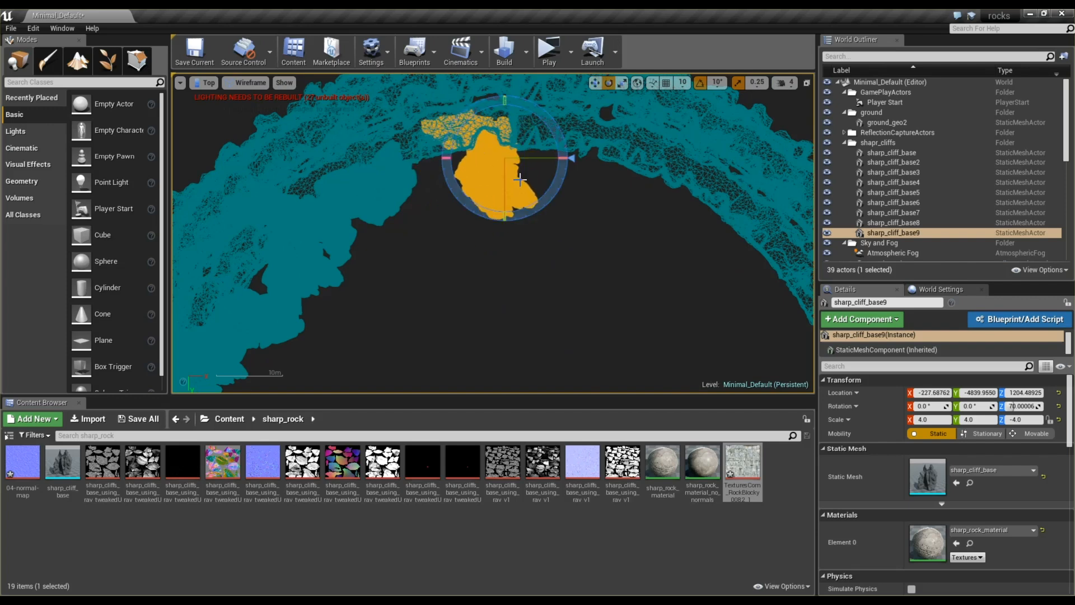
# Rotate sharp_cliff_base9 to about 10° around Z and move it to about X -948, Y -5060 on the ring's inner edge
pyautogui.moveTo(478, 214); pyautogui.dragTo(476, 227)
pyautogui.press('w')
pyautogui.moveTo(519, 169); pyautogui.dragTo(470, 156)
pyautogui.scroll(-5, 499, 215)
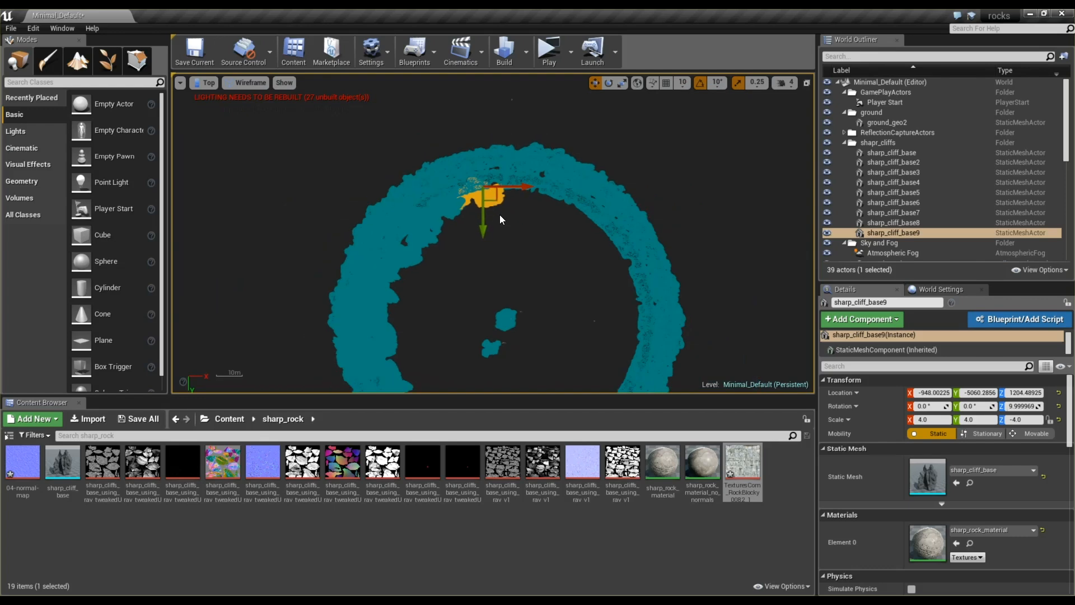
# Select all nine sharp cliff actors from sharp_cliff_base to sharp_cliff_base9
pyautogui.keyDown('shift'); pyautogui.click(883, 153); pyautogui.keyUp('shift')
pyautogui.scroll(-3, 535, 249)
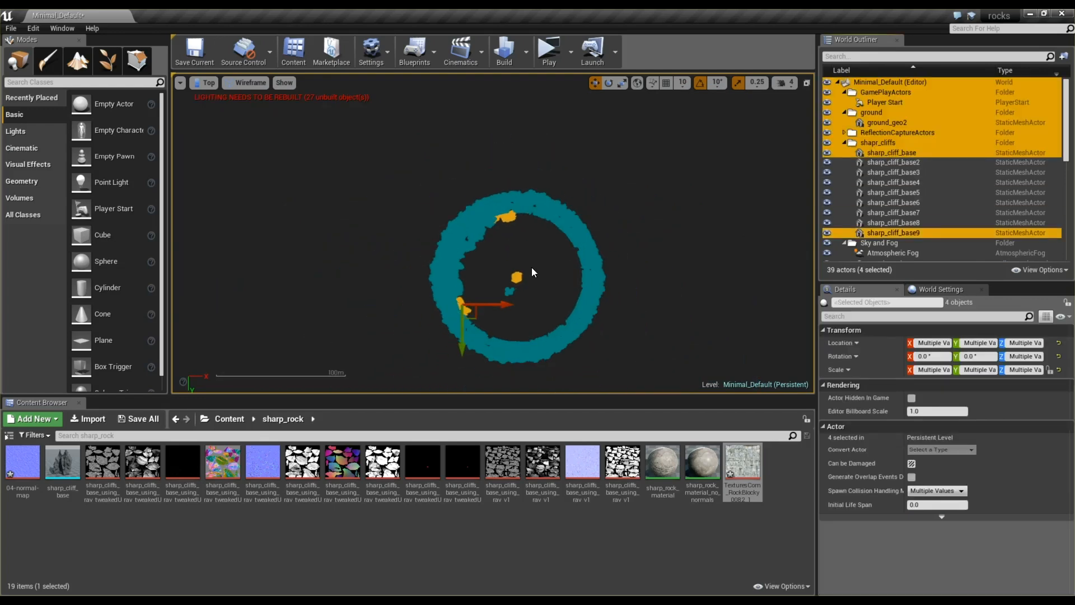
pyautogui.click(878, 161)
pyautogui.keyDown('shift'); pyautogui.click(897, 232); pyautogui.keyUp('shift')
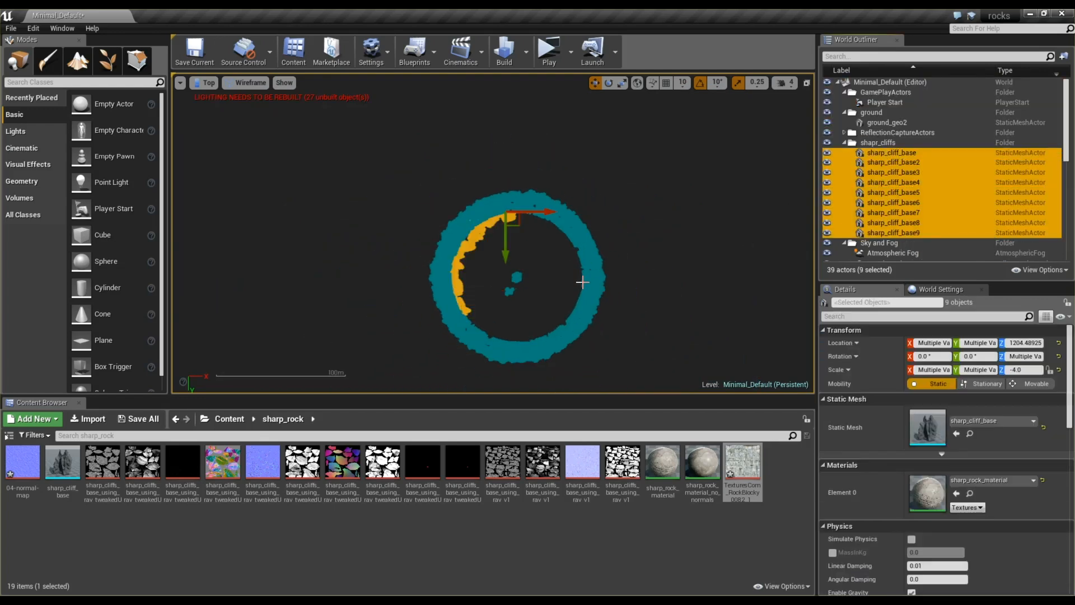
# Duplicate the nine sharp cliffs, then rotate and position the copies along the opposite inner side of the wall ring
pyautogui.scroll(3, 583, 282)
pyautogui.keyDown('alt'); pyautogui.moveTo(446, 136); pyautogui.dragTo(651, 184); pyautogui.keyUp('alt')
pyautogui.scroll(-3, 610, 217)
pyautogui.press('e')
pyautogui.press('w')
pyautogui.moveTo(615, 226); pyautogui.dragTo(631, 286)
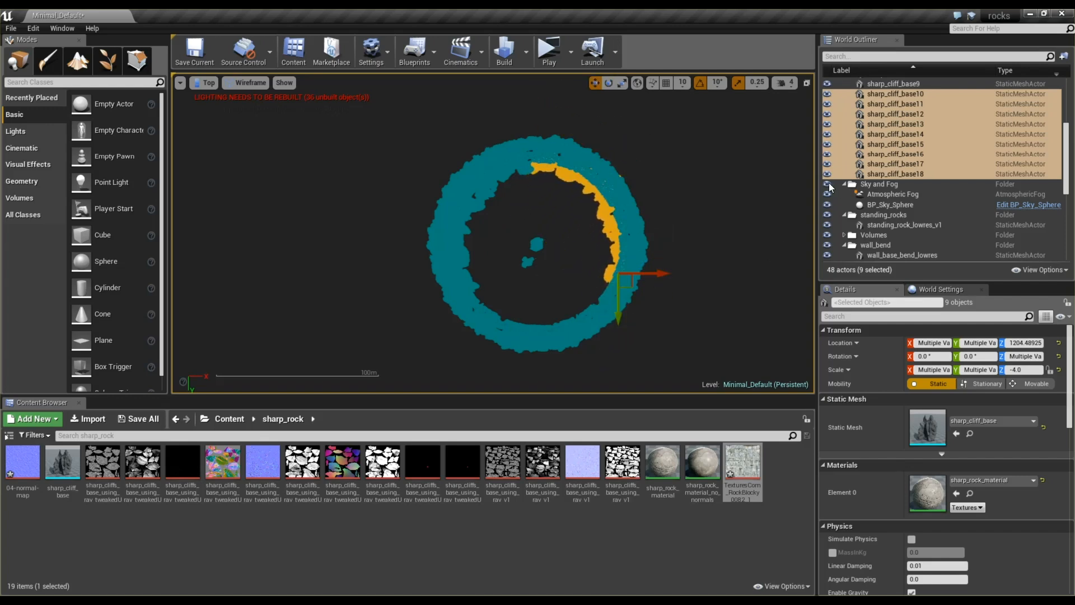
# Duplicate the nine cliffs again, then rotate and fit the copies along the remaining lower inner edge of the ring
pyautogui.hotkey('ctrl', 'w')
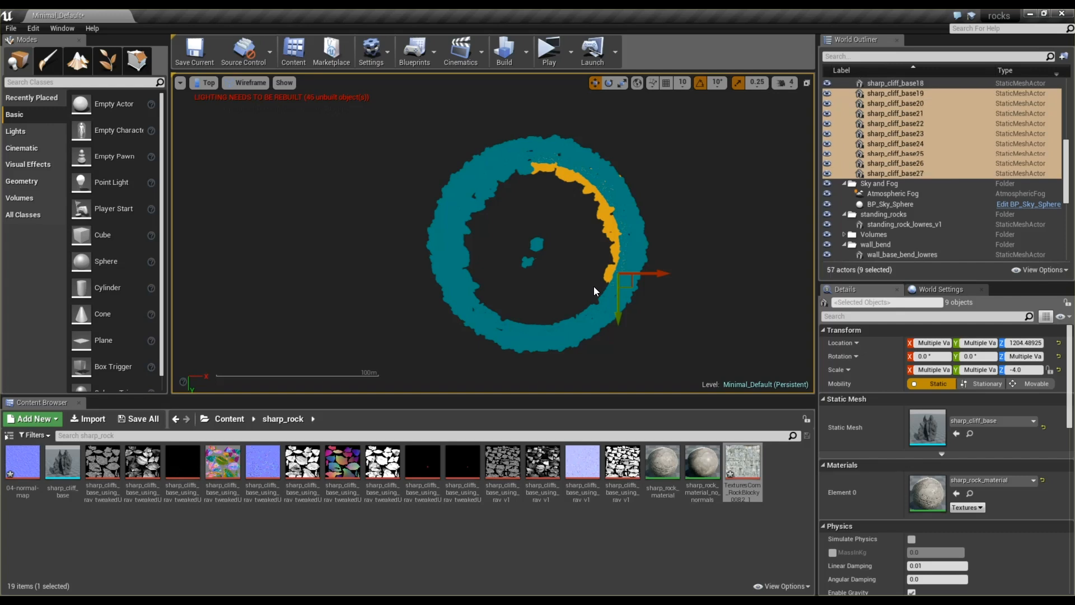
pyautogui.moveTo(630, 288); pyautogui.dragTo(567, 355)
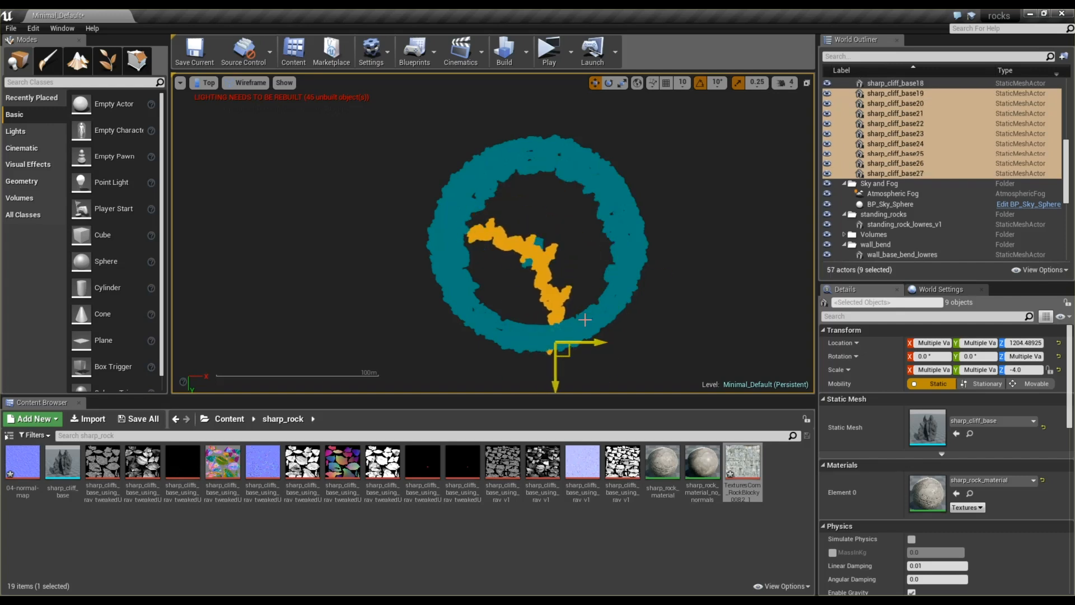
pyautogui.press('e')
pyautogui.moveTo(584, 294); pyautogui.dragTo(609, 323)
pyautogui.moveTo(606, 385); pyautogui.dragTo(619, 308)
pyautogui.press('w')
pyautogui.moveTo(567, 353); pyautogui.dragTo(480, 318)
pyautogui.press('e')
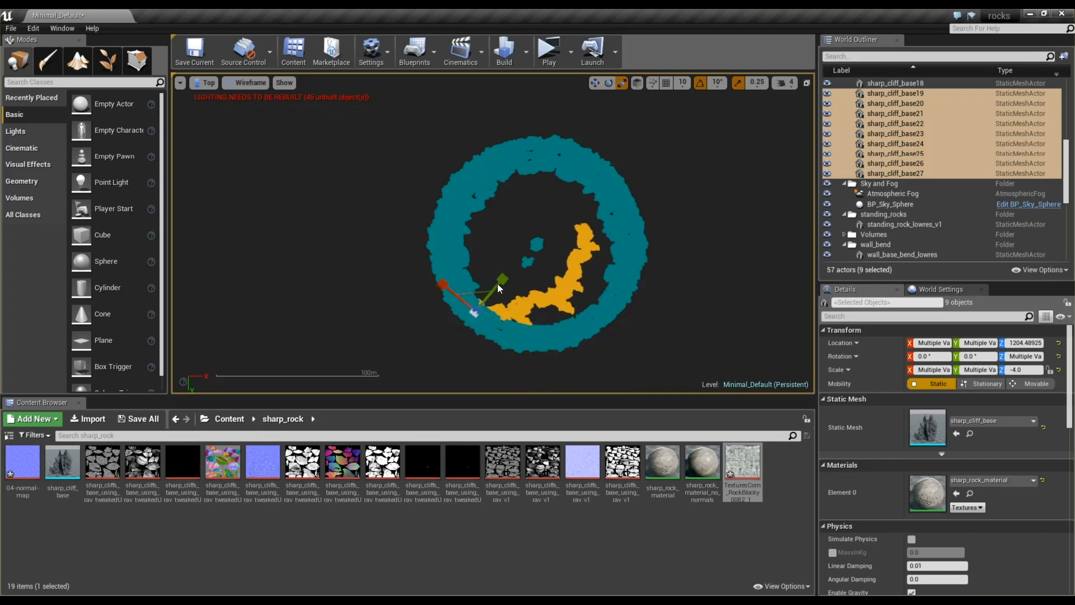
pyautogui.moveTo(515, 275); pyautogui.dragTo(483, 312)
pyautogui.press('w')
# Inspect the new cliffs in the perspective view and scale sharp_cliff_base26 down uniformly to 3.5
pyautogui.click(209, 83)
pyautogui.click(215, 101)
pyautogui.keyDown('alt'); pyautogui.moveTo(500, 261); pyautogui.dragTo(500, 185); pyautogui.keyUp('alt')
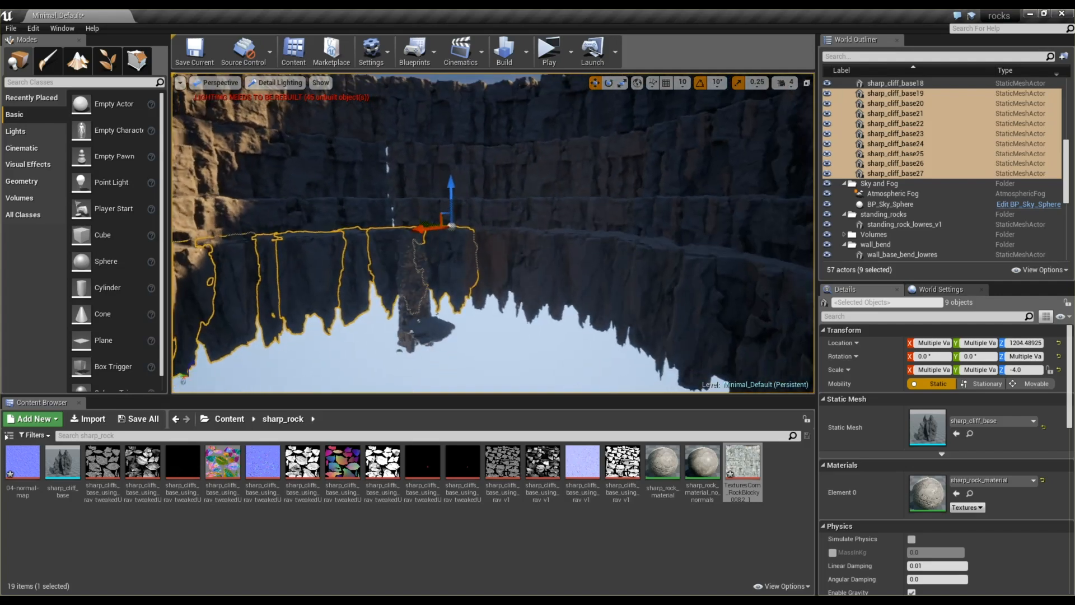
pyautogui.click(471, 291)
pyautogui.click(440, 303)
pyautogui.keyDown('alt'); pyautogui.moveTo(448, 293); pyautogui.dragTo(461, 266); pyautogui.keyUp('alt')
pyautogui.moveTo(461, 265); pyautogui.dragTo(386, 192, button='right')
pyautogui.click(330, 185)
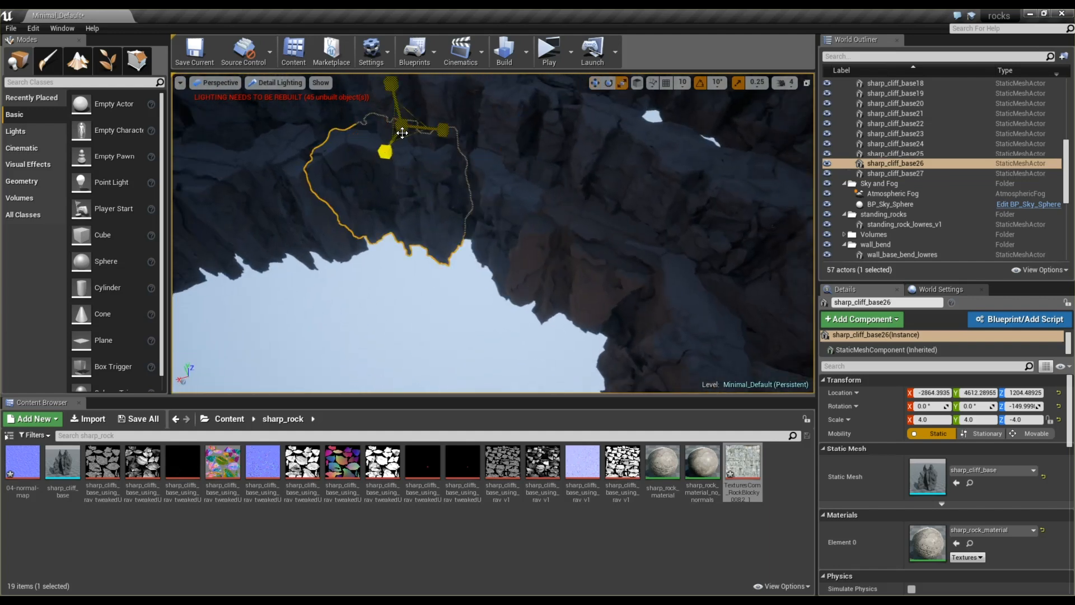
pyautogui.moveTo(407, 136); pyautogui.dragTo(395, 144)
pyautogui.moveTo(513, 185); pyautogui.dragTo(395, 251, button='right')
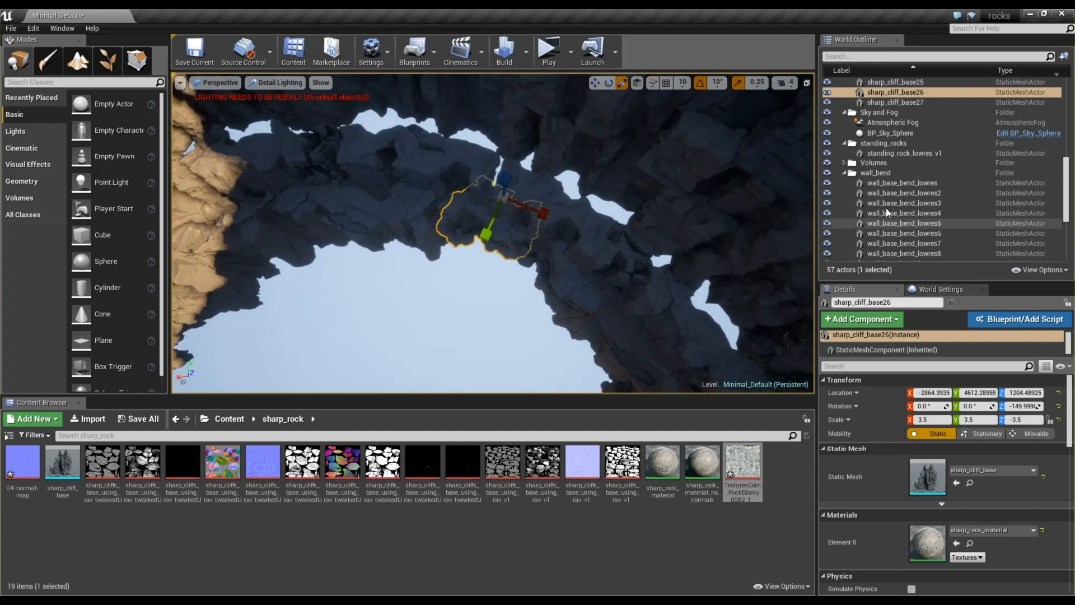
# Unhide the Sphere ground actor and switch the viewport to the top view
pyautogui.scroll(-5, 886, 196)
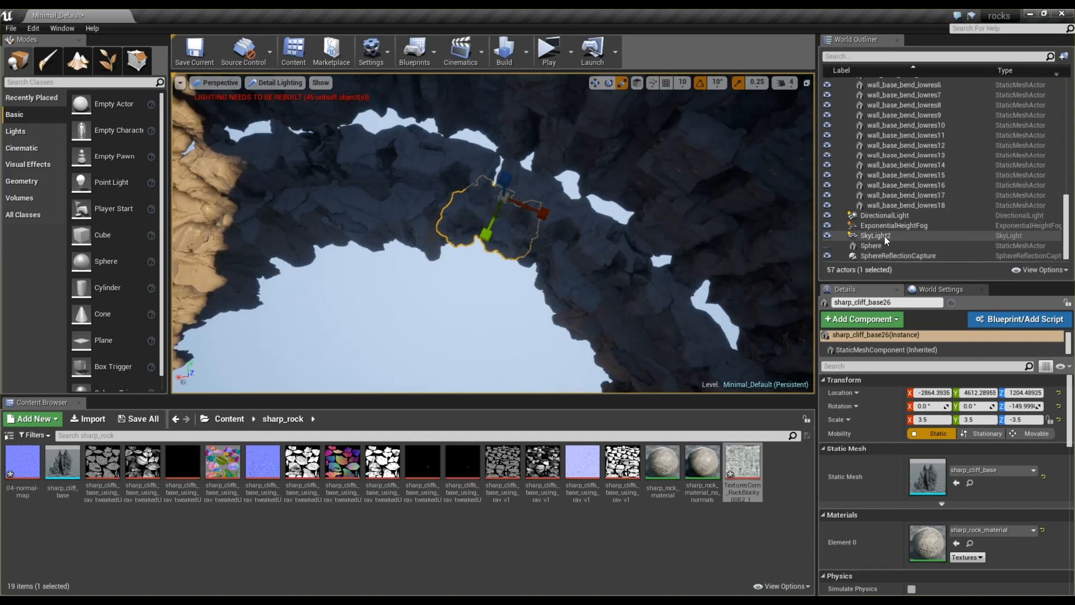
pyautogui.click(827, 245)
pyautogui.click(275, 82)
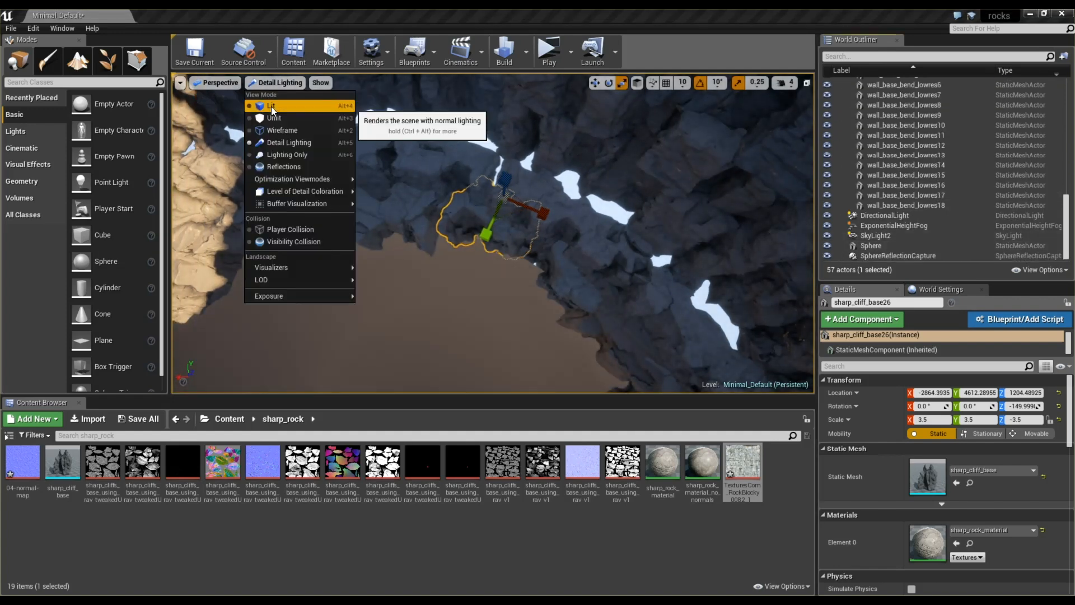
pyautogui.click(219, 83)
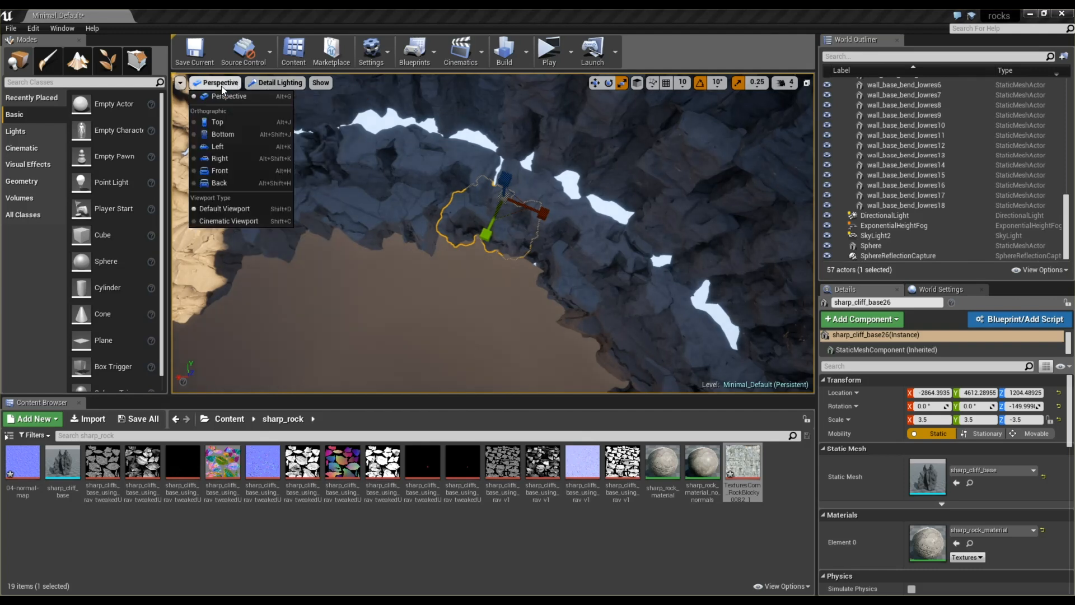
pyautogui.click(233, 123)
pyautogui.scroll(10, 547, 194)
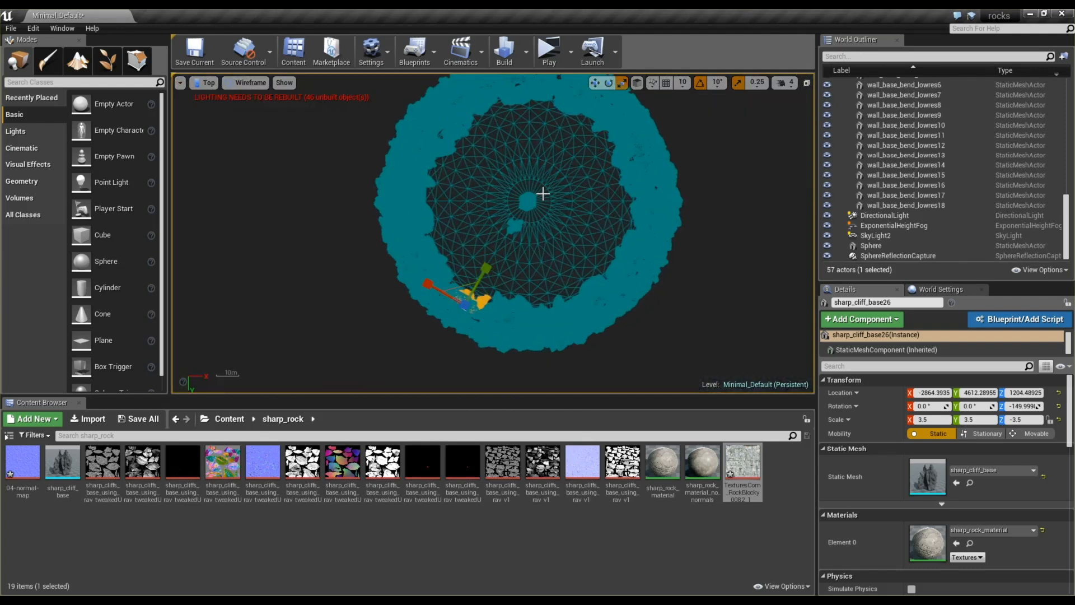
# Duplicate the central ground_geo2 rock several times, placing the first copy at about X -2965, Y -1014
pyautogui.click(523, 211)
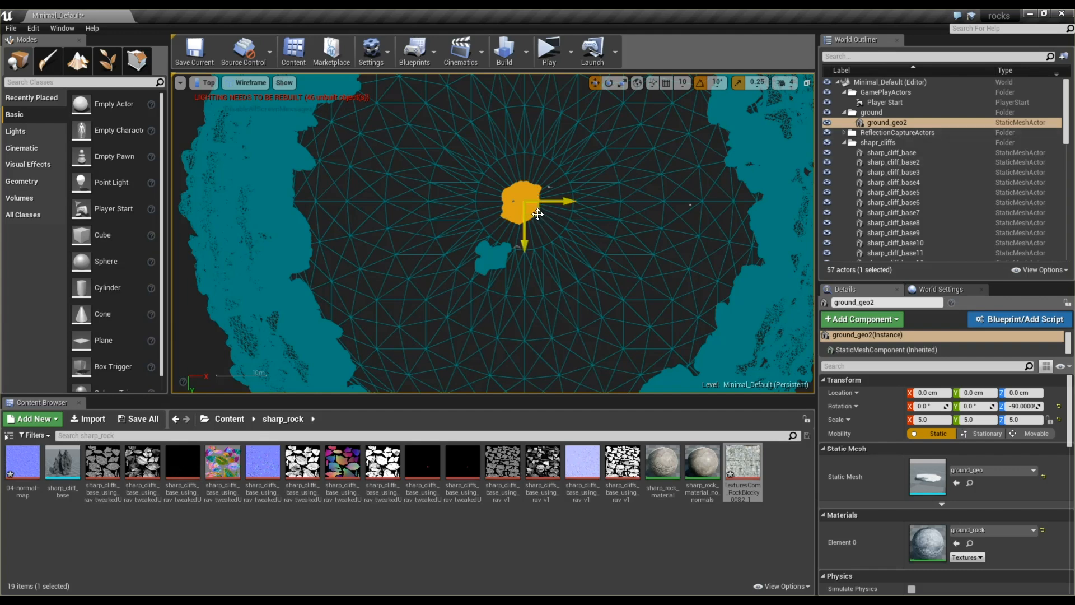
pyautogui.keyDown('alt'); pyautogui.moveTo(530, 212); pyautogui.dragTo(375, 150); pyautogui.keyUp('alt')
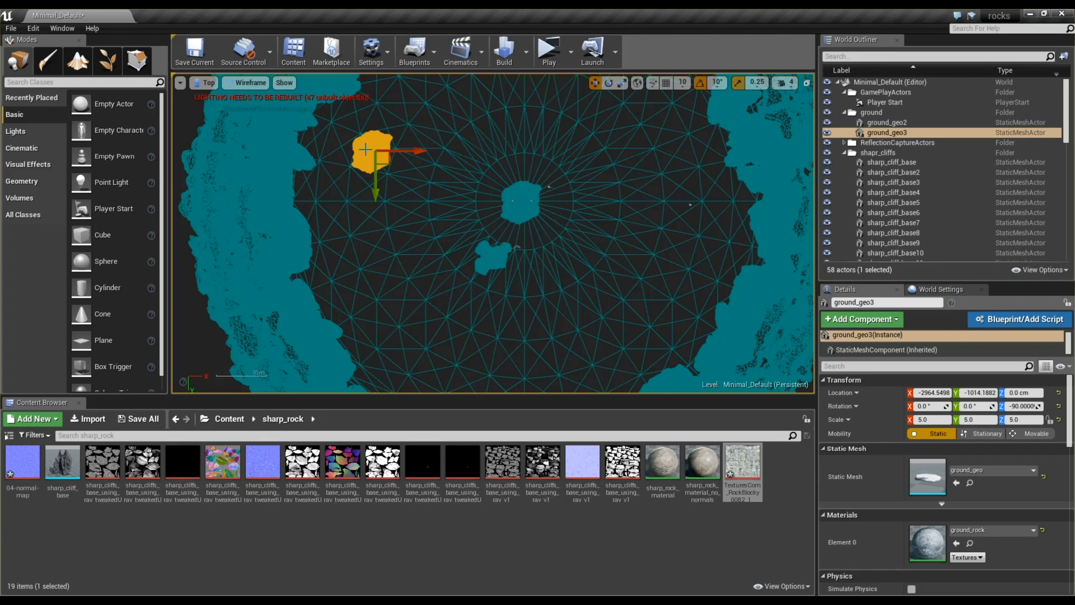
pyautogui.scroll(-2, 341, 224)
pyautogui.scroll(4, 364, 207)
pyautogui.keyDown('alt'); pyautogui.moveTo(375, 203); pyautogui.dragTo(459, 142); pyautogui.keyUp('alt')
pyautogui.keyDown('alt'); pyautogui.moveTo(448, 187); pyautogui.dragTo(495, 99); pyautogui.keyUp('alt')
# Fill out the ground rock cluster with further copies and rotate several of them to vary their orientation
pyautogui.press('e')
pyautogui.press('w')
pyautogui.press('e')
pyautogui.moveTo(526, 140); pyautogui.dragTo(471, 145)
pyautogui.press('w')
pyautogui.click(448, 109)
pyautogui.press('e')
pyautogui.press('w')
pyautogui.click(425, 112)
pyautogui.press('e')
pyautogui.moveTo(473, 159); pyautogui.dragTo(428, 132)
# Rotate ground_geo5 and a neighbouring ground rock around their vertical axes
pyautogui.click(450, 171)
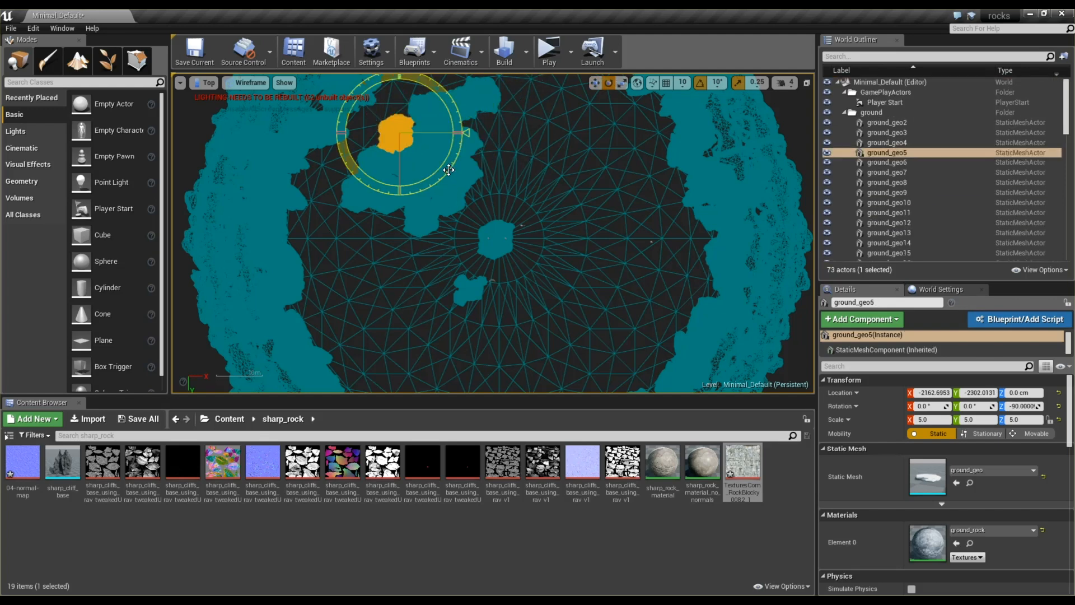
pyautogui.moveTo(462, 166); pyautogui.dragTo(291, 162)
pyautogui.press('w')
pyautogui.click(390, 161)
pyautogui.press('e')
pyautogui.press('w')
# Rotate ground_geo3 at the edge of the cluster to about 120° around Z
pyautogui.click(351, 193)
pyautogui.press('e')
pyautogui.press('w')
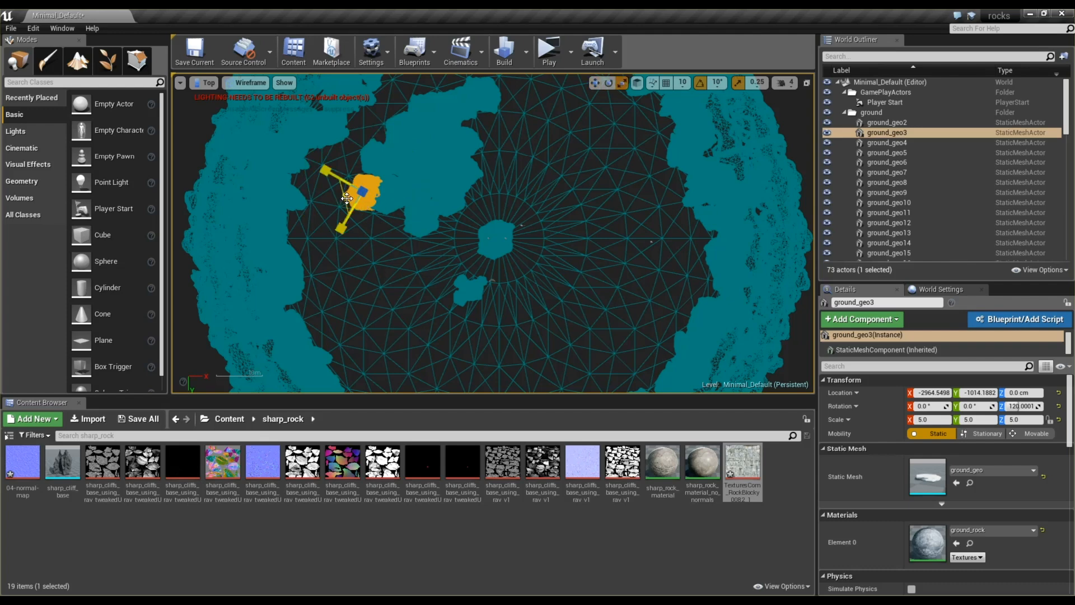
# Rotate ground_geo8 by about 40° around its vertical axis
pyautogui.click(399, 211)
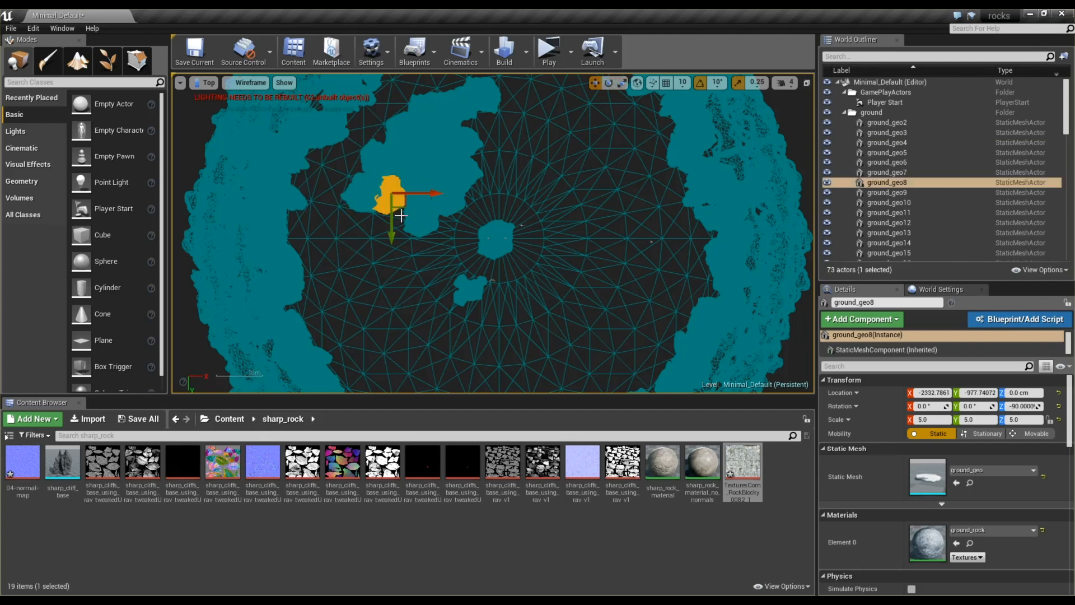
pyautogui.press('e')
pyautogui.moveTo(428, 161); pyautogui.dragTo(454, 230)
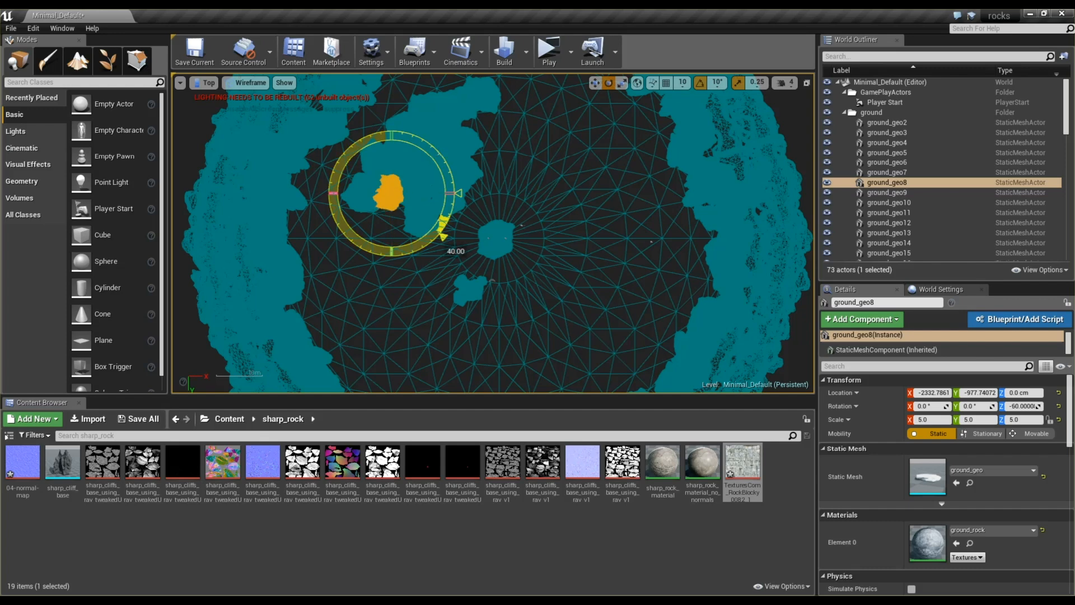
pyautogui.press('w')
# Rotate ground_geo13 to -140° around Z and enlarge its X and Y scale to 5.75
pyautogui.click(421, 178)
pyautogui.press('e')
pyautogui.moveTo(447, 145); pyautogui.dragTo(461, 136)
pyautogui.press('w')
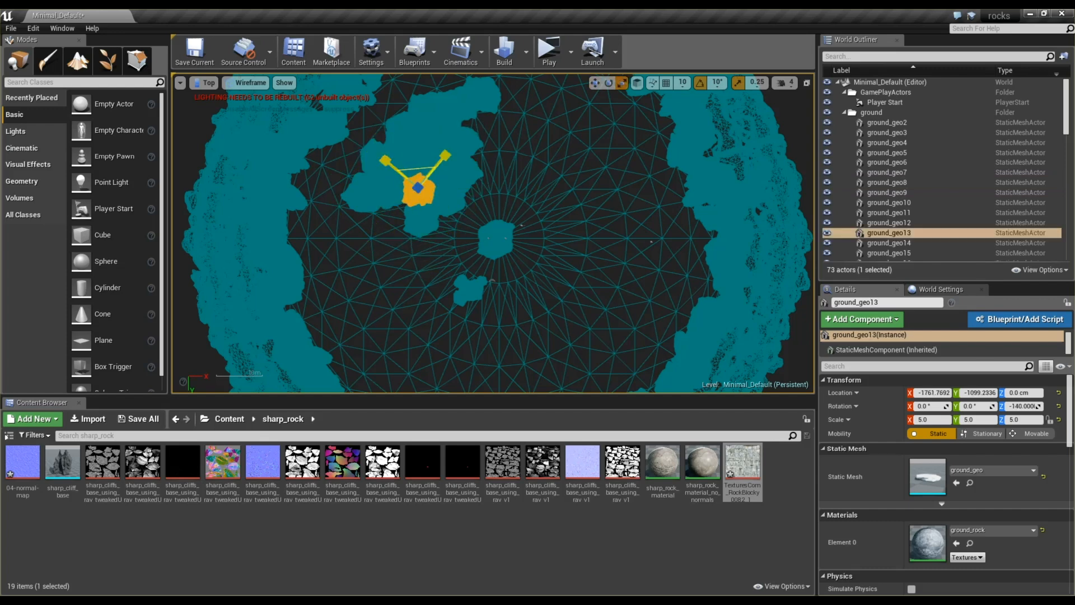
pyautogui.moveTo(422, 171); pyautogui.dragTo(424, 170)
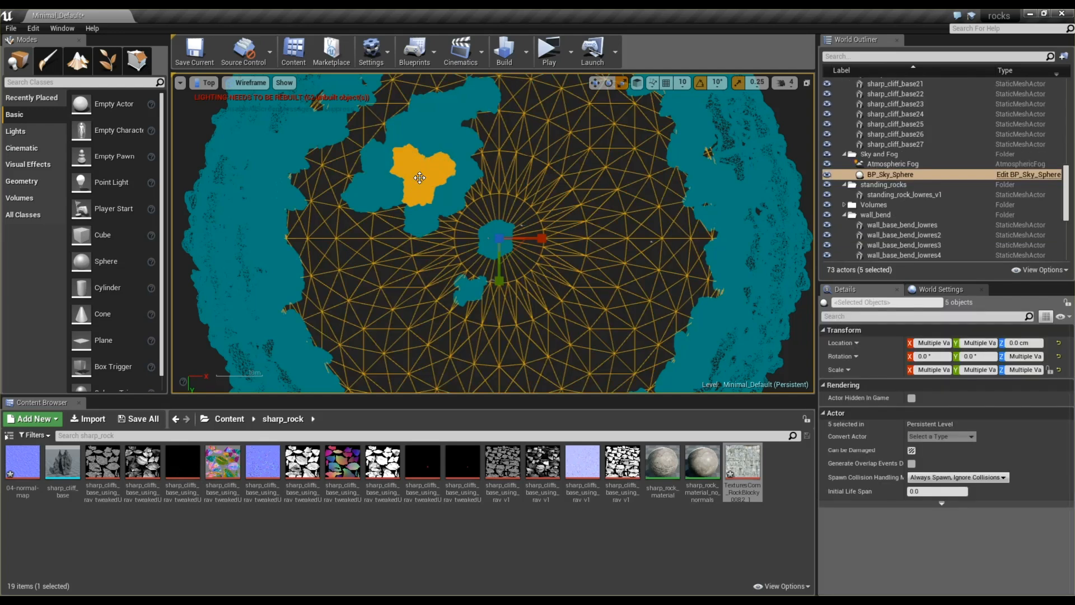
pyautogui.click(419, 178)
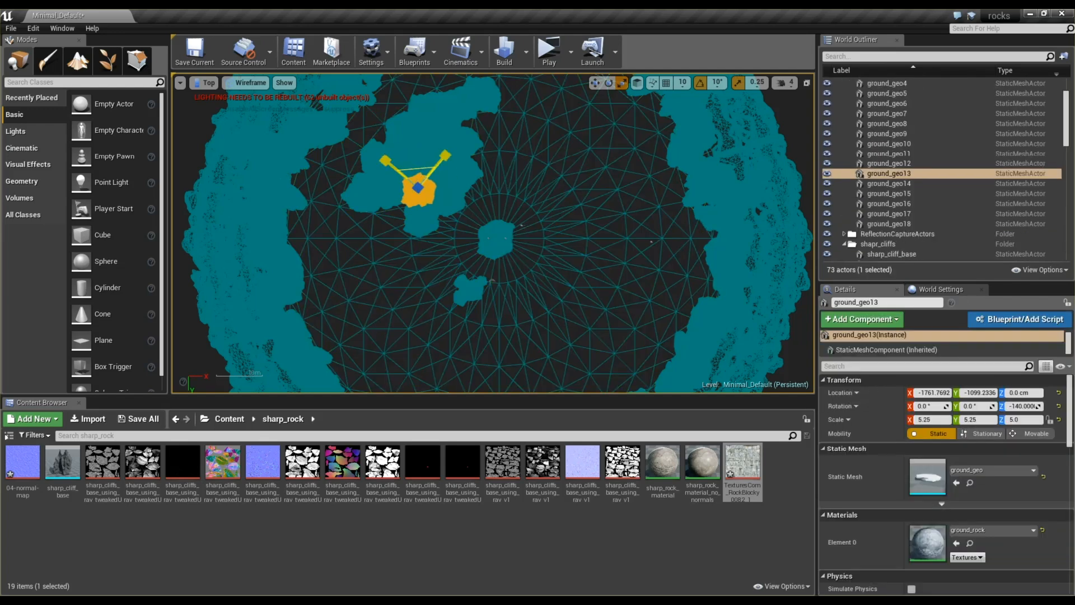
# Return to the perspective view, frame the rock cluster and slightly lower ground_geo12
pyautogui.click(204, 82)
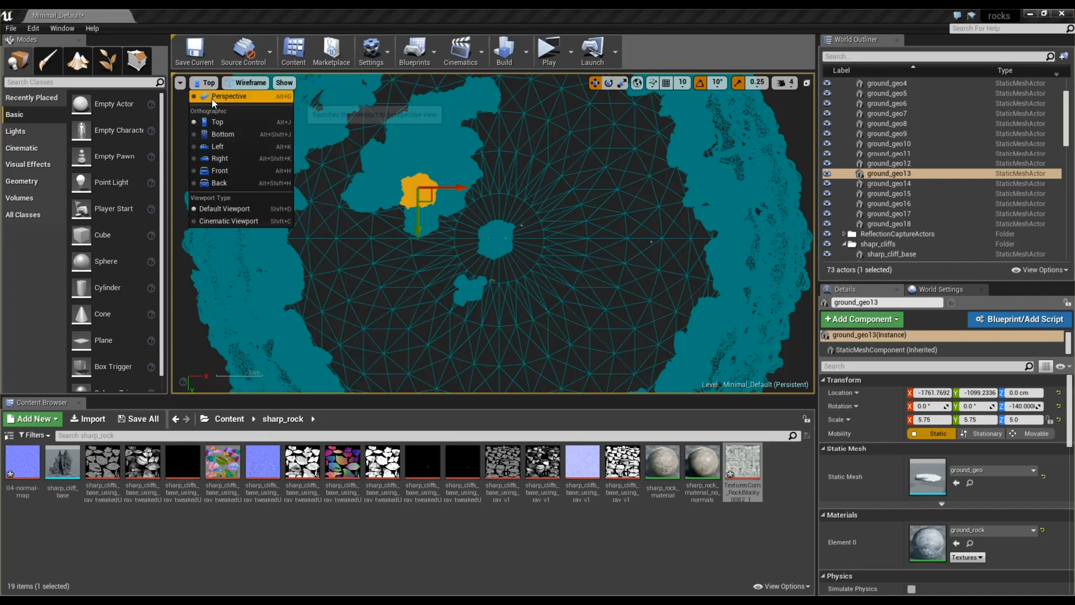
pyautogui.click(213, 96)
pyautogui.press('f')
pyautogui.keyDown('alt'); pyautogui.moveTo(461, 215); pyautogui.dragTo(366, 305); pyautogui.keyUp('alt')
pyautogui.click(394, 279)
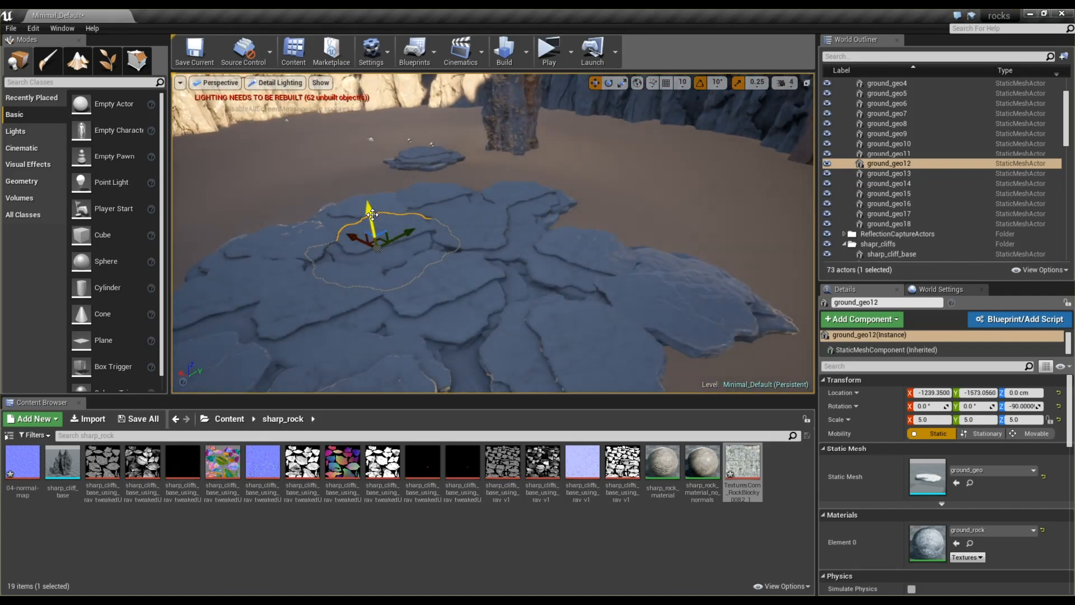
pyautogui.moveTo(372, 215); pyautogui.dragTo(369, 220)
# Raise a ground rock at the far edge of the cluster slightly and select ground_geo17
pyautogui.click(473, 204)
pyautogui.moveTo(483, 208); pyautogui.dragTo(485, 197)
pyautogui.click(372, 207)
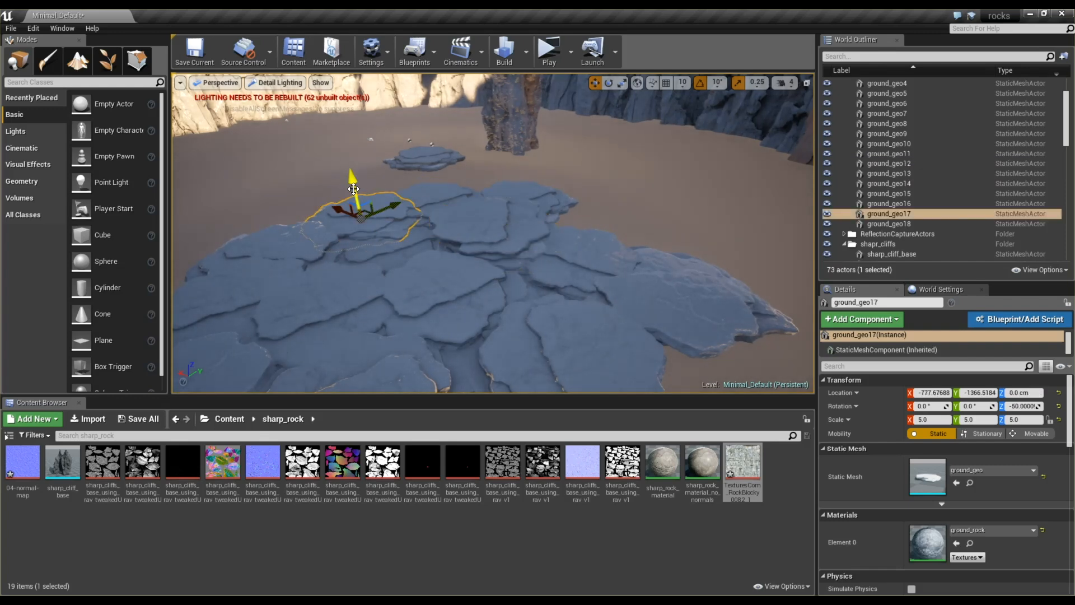
# Rotate one ground rock at the side of the cluster and shift the rock in front of it
pyautogui.click(276, 243)
pyautogui.press('e')
pyautogui.moveTo(269, 290); pyautogui.dragTo(192, 323)
pyautogui.press('w')
pyautogui.click(237, 295)
pyautogui.moveTo(223, 289); pyautogui.dragTo(210, 280)
# Lower ground_geo9 to about Z -31 so it sinks into the surrounding rocks
pyautogui.click(346, 281)
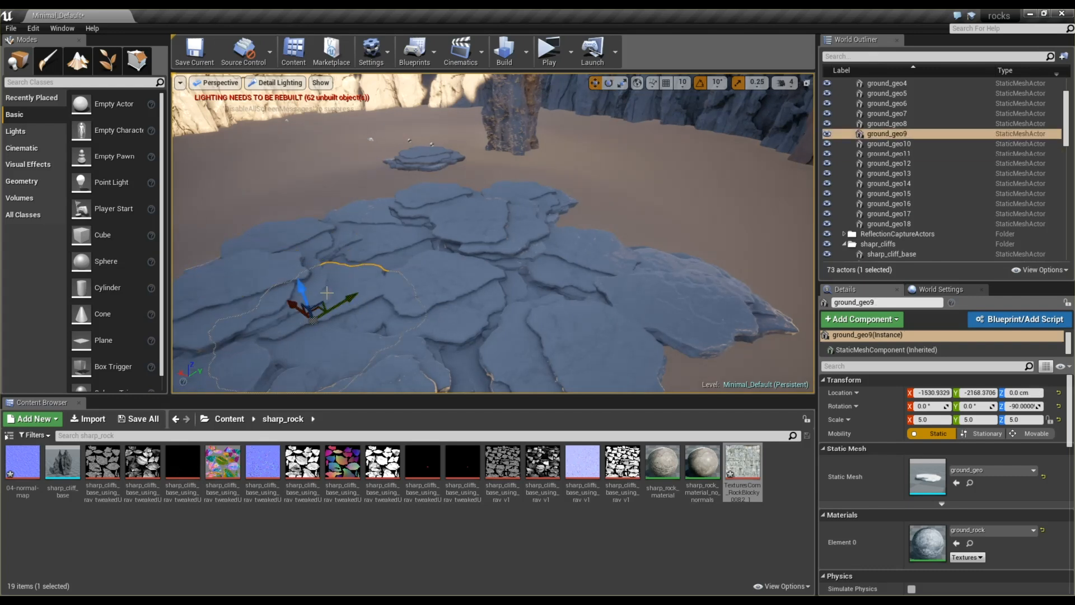
pyautogui.moveTo(303, 287); pyautogui.dragTo(305, 297)
pyautogui.moveTo(616, 223); pyautogui.dragTo(562, 212, button='right')
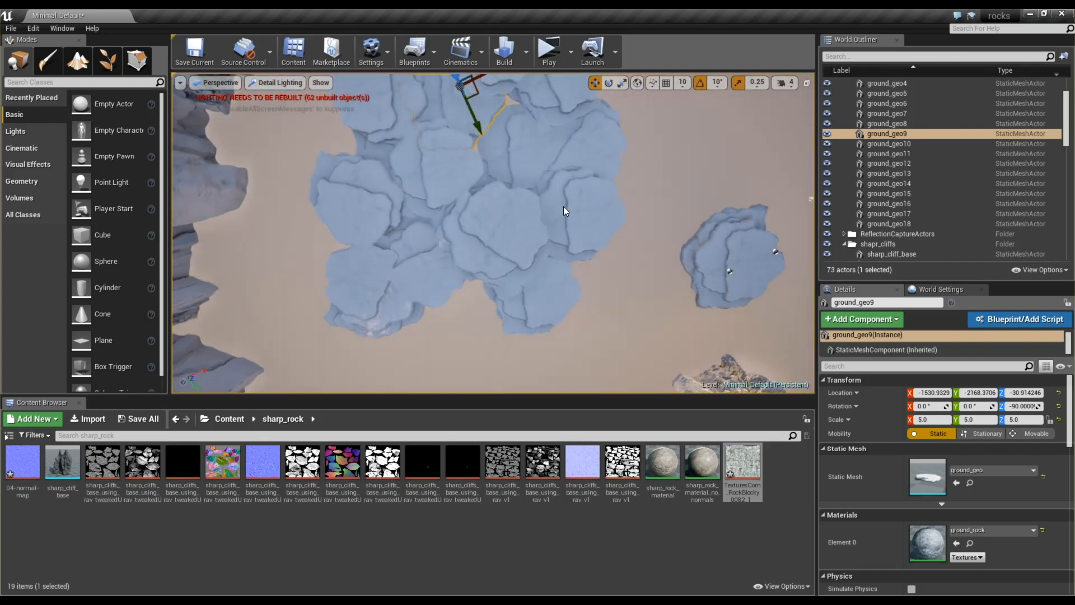
pyautogui.click(748, 264)
pyautogui.moveTo(749, 271); pyautogui.dragTo(661, 227)
pyautogui.hotkey('ctrl', 'z')
# Move ground_geo2 to about X -2290, Y -447 at the cluster's edge and rotate it to 0° around Z
pyautogui.scroll(-2, 732, 303)
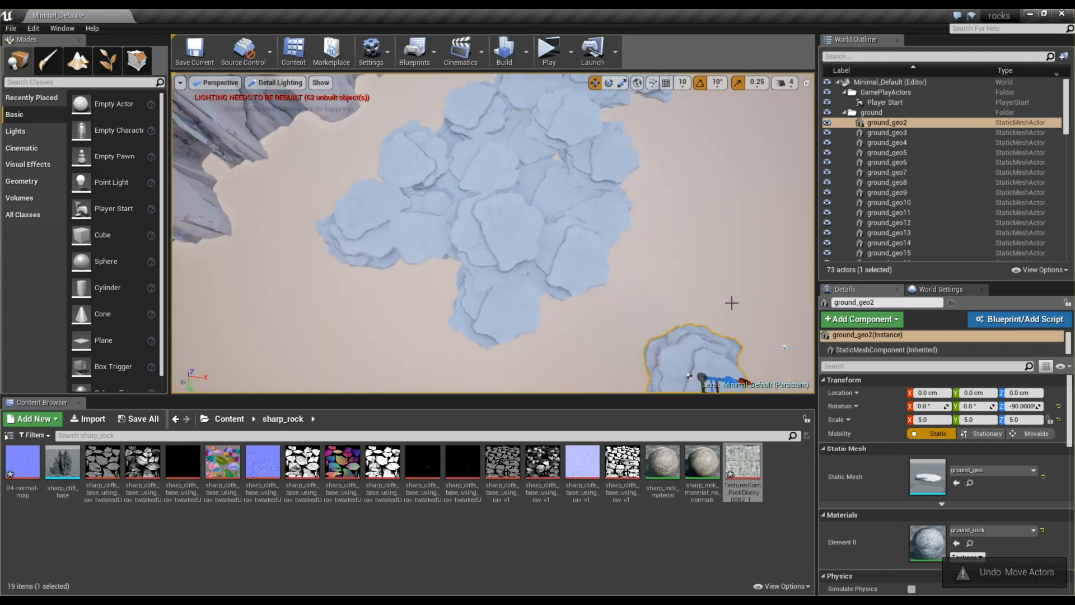
pyautogui.scroll(-2, 711, 361)
pyautogui.moveTo(689, 373); pyautogui.dragTo(492, 229)
pyautogui.press('f')
pyautogui.keyDown('alt'); pyautogui.moveTo(510, 290); pyautogui.dragTo(510, 224); pyautogui.keyUp('alt')
pyautogui.press('e')
pyautogui.keyDown('alt'); pyautogui.moveTo(728, 229); pyautogui.dragTo(712, 176); pyautogui.keyUp('alt')
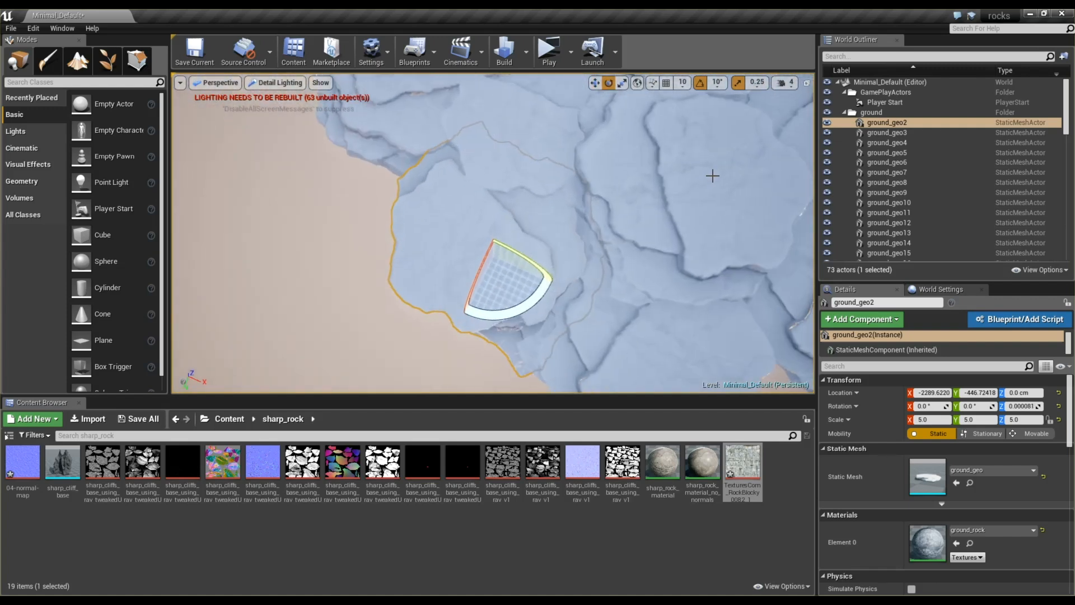
# Frame ground_geo7 in the middle of the cluster and raise it to about Z 26
pyautogui.scroll(-5, 667, 204)
pyautogui.click(626, 132)
pyautogui.press('f')
pyautogui.keyDown('alt'); pyautogui.moveTo(626, 132); pyautogui.dragTo(626, 84); pyautogui.keyUp('alt')
pyautogui.keyDown('alt'); pyautogui.moveTo(666, 226); pyautogui.dragTo(563, 229); pyautogui.keyUp('alt')
pyautogui.press('w')
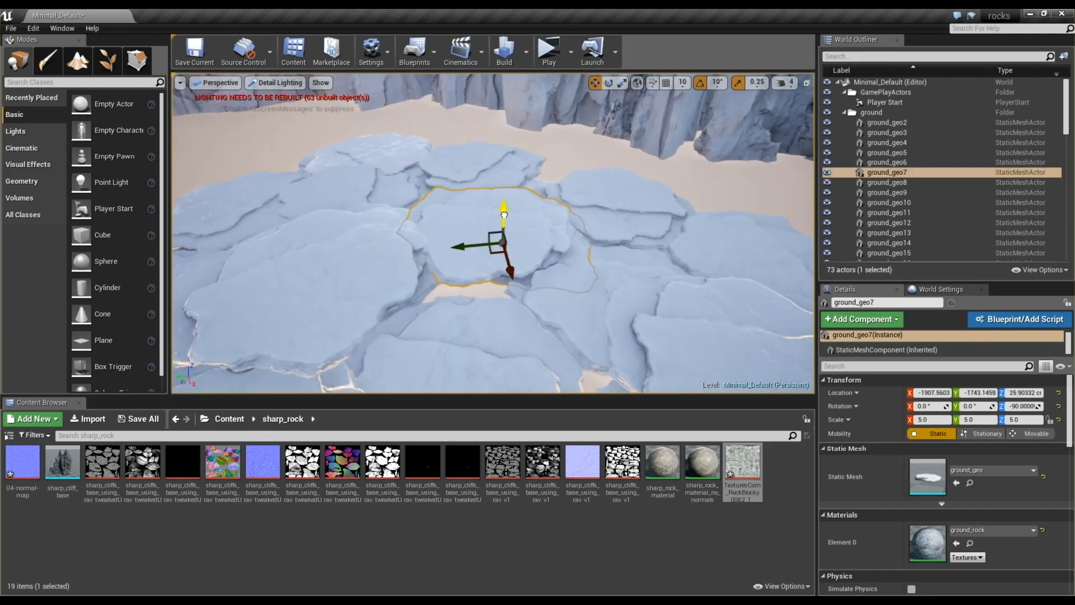
# Duplicate ground rocks at the cluster's outer edge, placing one copy at about X -2507, Y -2482, Z -47
pyautogui.scroll(-3, 429, 235)
pyautogui.keyDown('alt'); pyautogui.moveTo(687, 269); pyautogui.dragTo(610, 269); pyautogui.keyUp('alt')
pyautogui.click(686, 270)
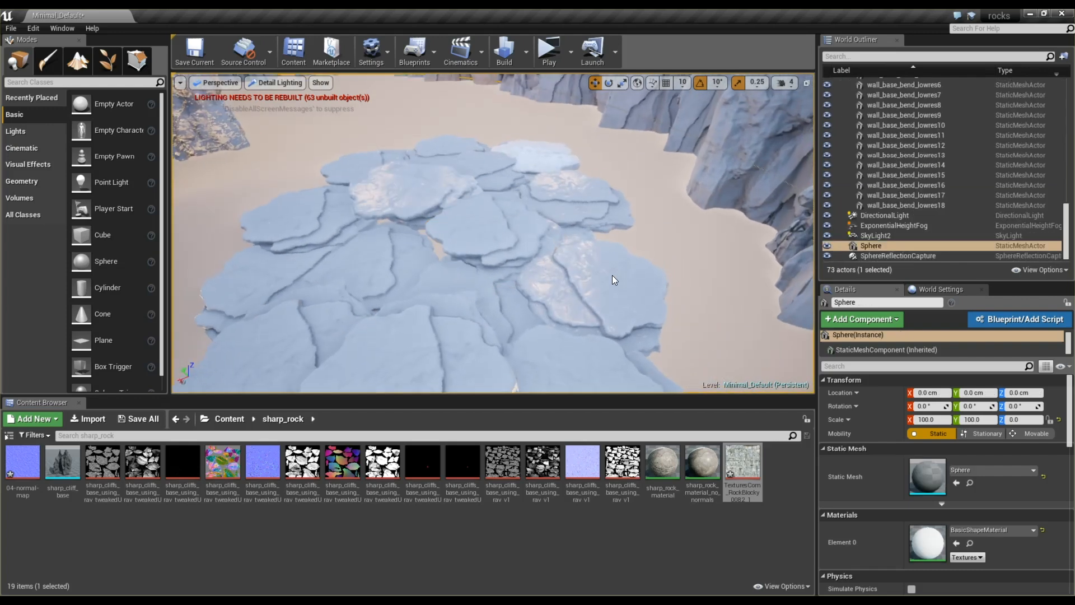
pyautogui.keyDown('alt'); pyautogui.moveTo(686, 270); pyautogui.dragTo(686, 347); pyautogui.keyUp('alt')
pyautogui.keyDown('alt'); pyautogui.moveTo(593, 257); pyautogui.dragTo(576, 230); pyautogui.keyUp('alt')
pyautogui.click(593, 257)
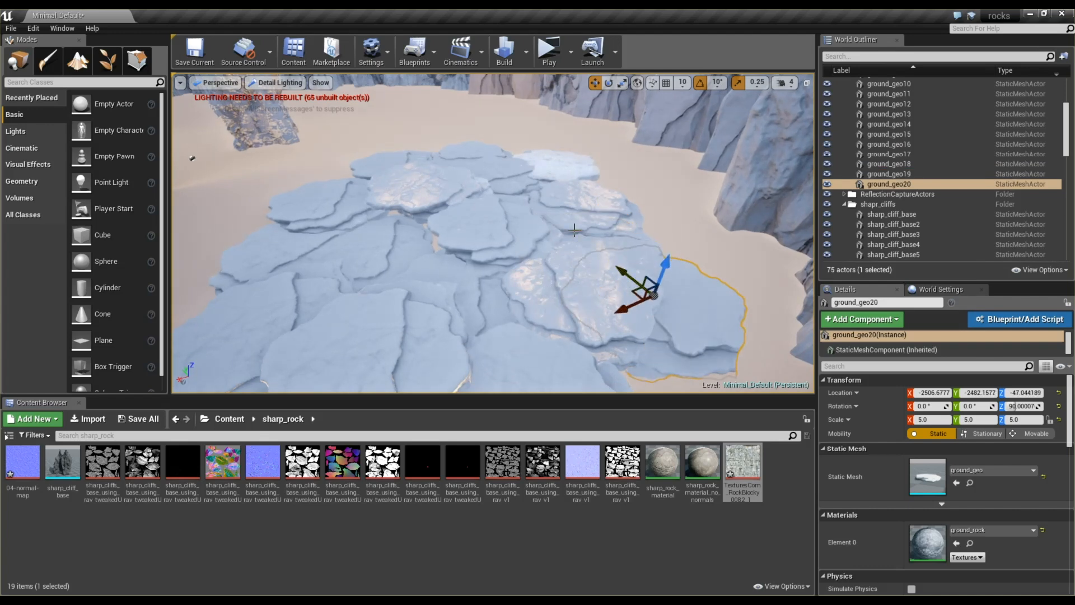
# Place ground_geo20 at about X -3008, Y -1268 on the cluster's edge and lower it to about Z -78
pyautogui.hotkey('ctrl', 'z')
pyautogui.keyDown('alt'); pyautogui.moveTo(621, 274); pyautogui.dragTo(608, 195); pyautogui.keyUp('alt')
pyautogui.keyDown('alt'); pyautogui.moveTo(571, 249); pyautogui.dragTo(589, 127); pyautogui.keyUp('alt')
pyautogui.press('f')
pyautogui.keyDown('alt'); pyautogui.moveTo(621, 173); pyautogui.dragTo(524, 250); pyautogui.keyUp('alt')
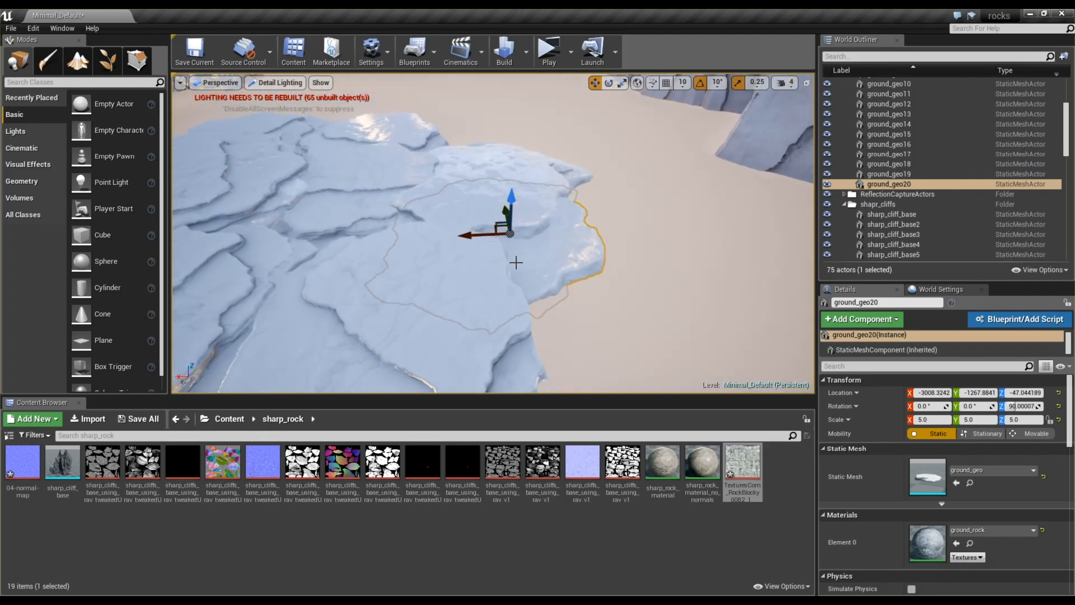
pyautogui.moveTo(507, 201); pyautogui.dragTo(422, 223)
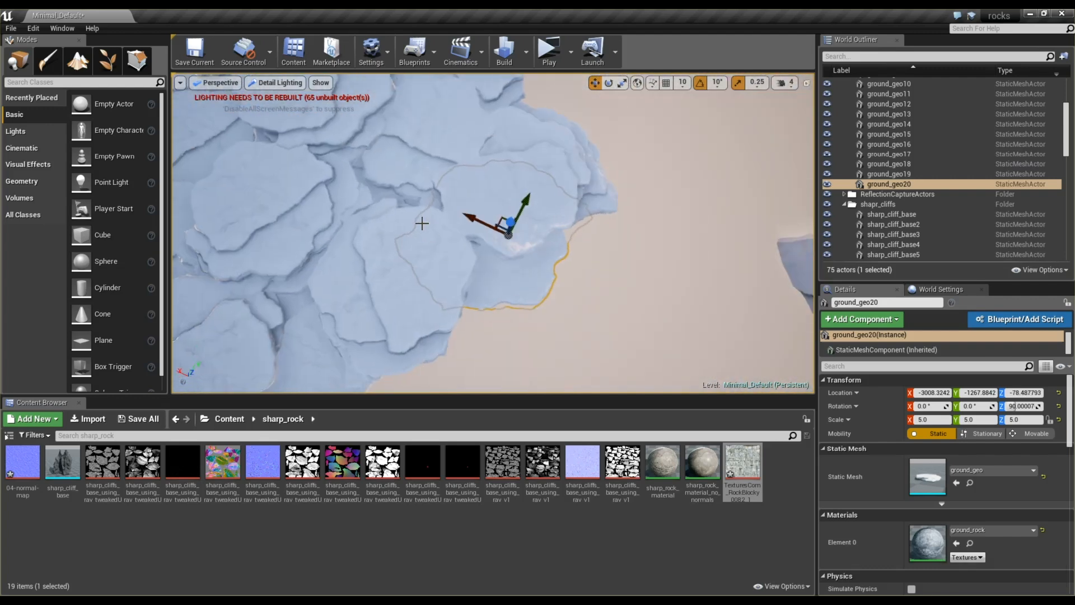
# Switch the viewport to the top view and select the whole cluster of ground rocks, ground_geo2 through ground_geo20
pyautogui.press('1')
pyautogui.press('f')
pyautogui.click(218, 83)
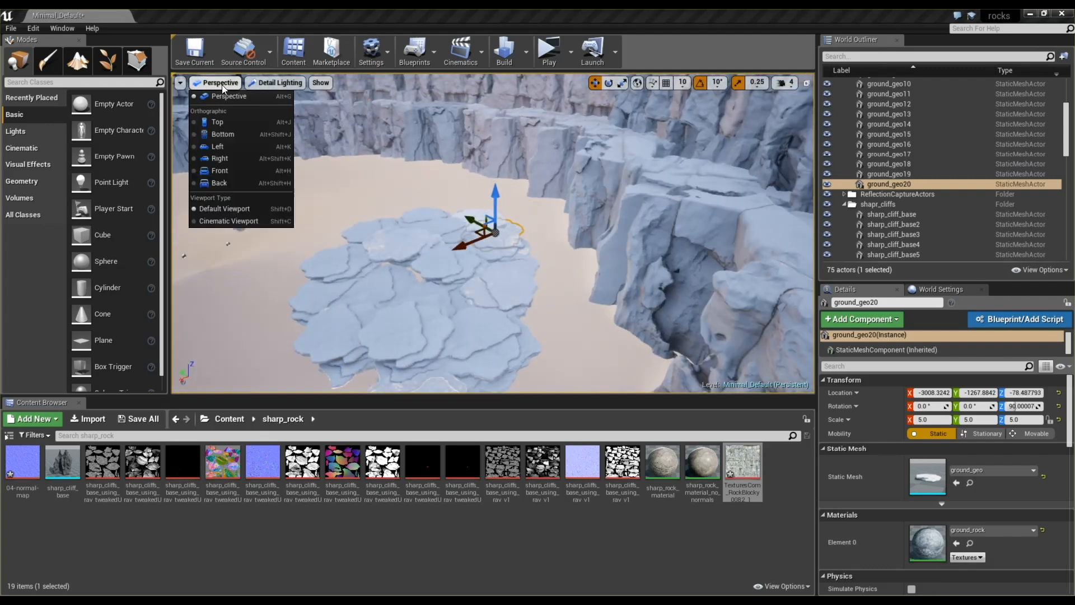
pyautogui.click(216, 122)
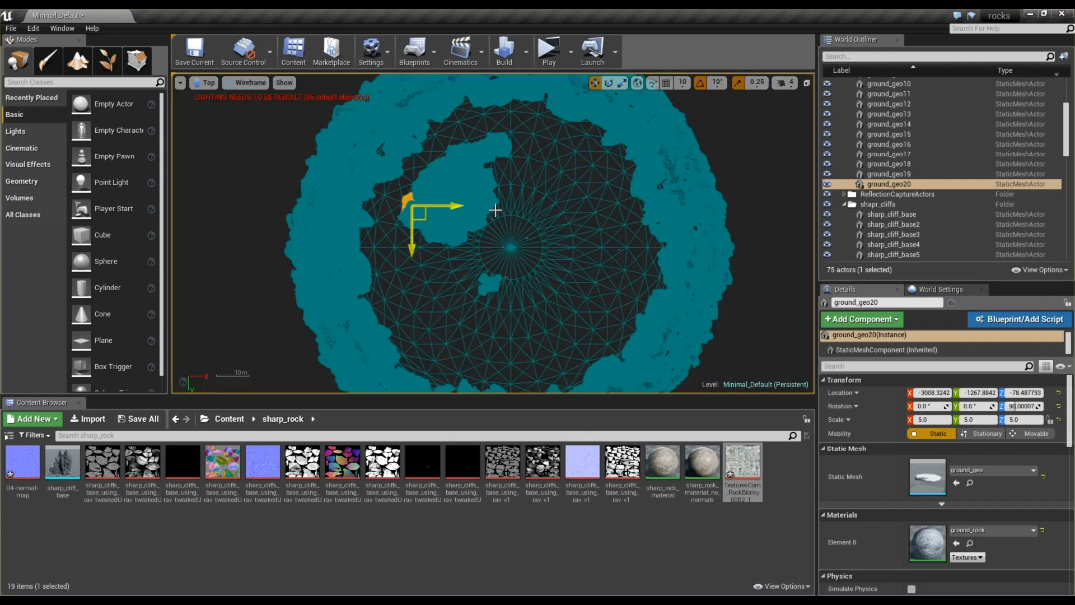
pyautogui.scroll(2, 918, 160)
pyautogui.scroll(3, 918, 162)
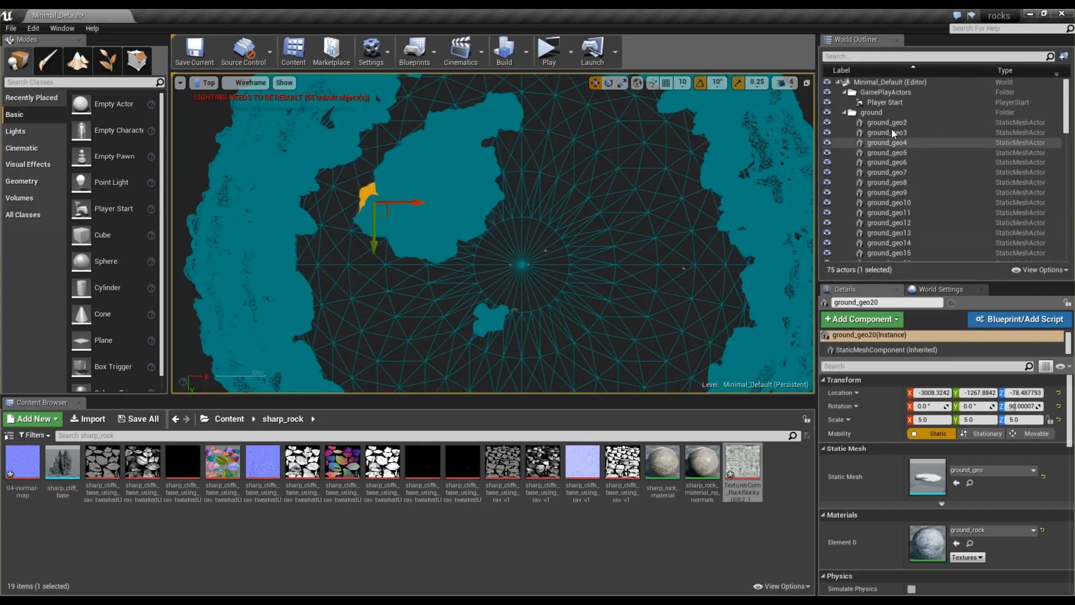
pyautogui.keyDown('shift'); pyautogui.click(891, 123); pyautogui.keyUp('shift')
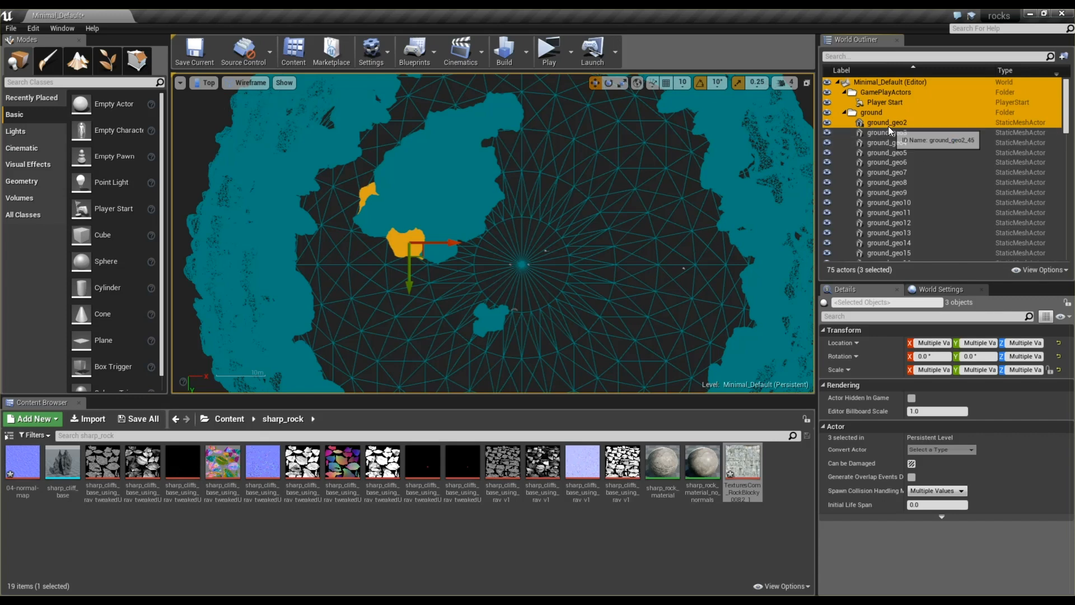
pyautogui.click(887, 124)
pyautogui.scroll(-3, 891, 157)
pyautogui.keyDown('shift'); pyautogui.click(894, 231); pyautogui.keyUp('shift')
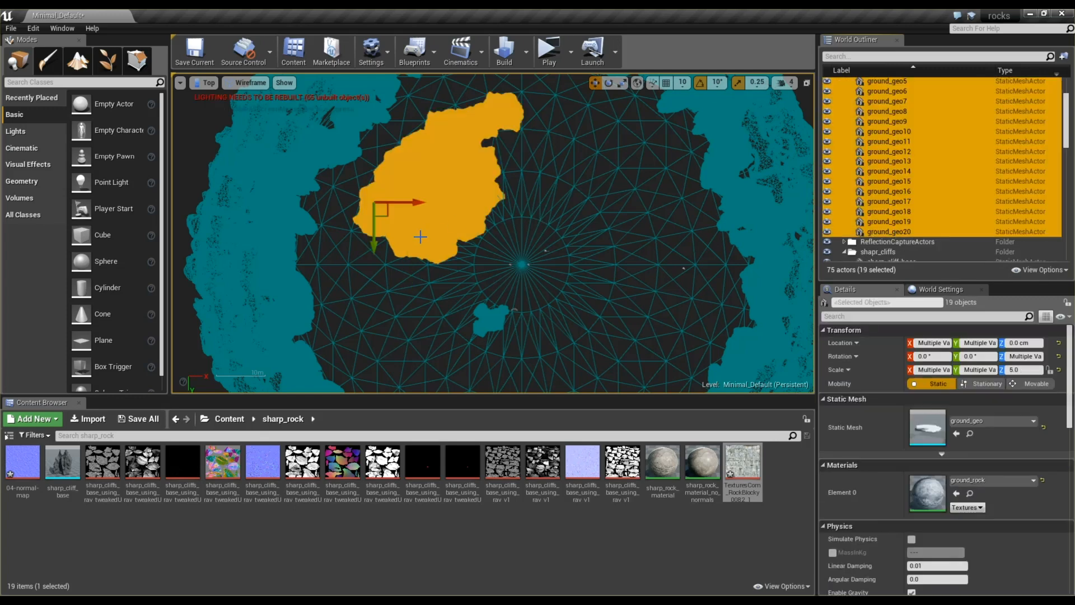
# Duplicate the selected ground cluster, rotate the copy, and place it against the original's positive-Y edge
pyautogui.hotkey('ctrl', 'w')
pyautogui.scroll(-2, 420, 199)
pyautogui.moveTo(406, 218); pyautogui.dragTo(444, 315)
pyautogui.press('e')
pyautogui.moveTo(476, 265); pyautogui.dragTo(465, 226)
pyautogui.scroll(2, 435, 235)
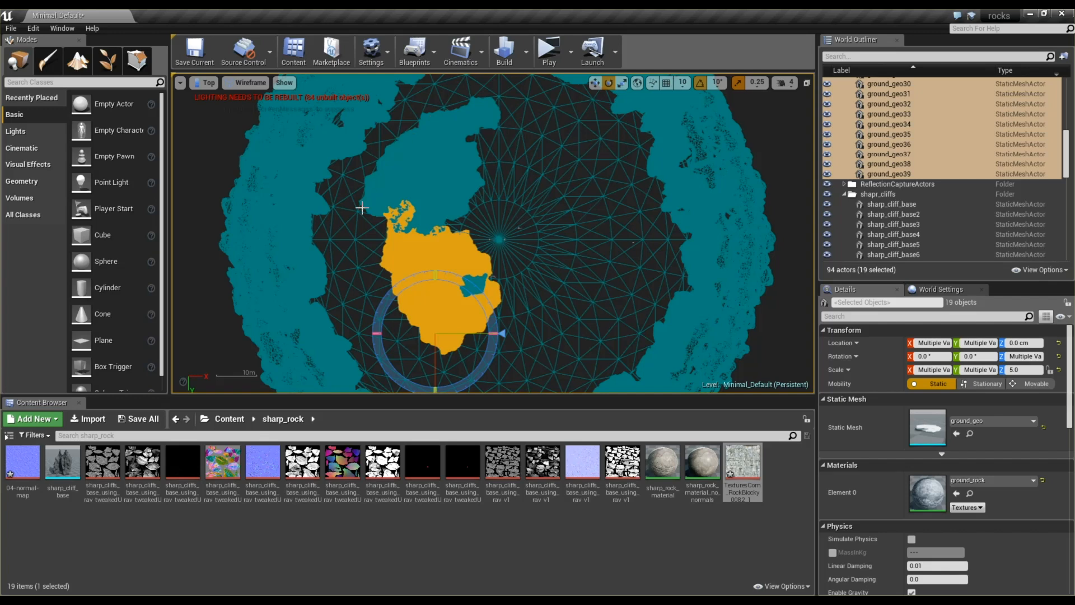
pyautogui.press('w')
pyautogui.moveTo(447, 347); pyautogui.dragTo(422, 348)
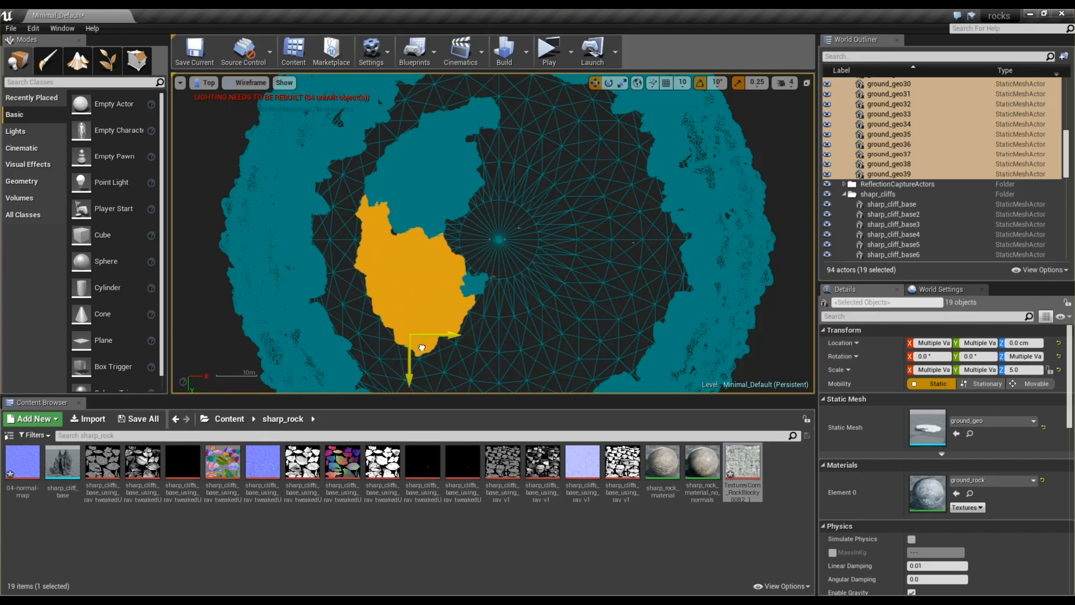
# Duplicate the ground cluster twice more, rotating and moving the copies to extend the rock ring around the centre
pyautogui.hotkey('ctrl', 'v')
pyautogui.moveTo(386, 197); pyautogui.dragTo(451, 267)
pyautogui.press('e')
pyautogui.press('w')
pyautogui.press('e')
pyautogui.press('w')
pyautogui.moveTo(491, 347); pyautogui.dragTo(538, 381)
pyautogui.press('e')
pyautogui.moveTo(559, 320); pyautogui.dragTo(563, 367)
pyautogui.press('w')
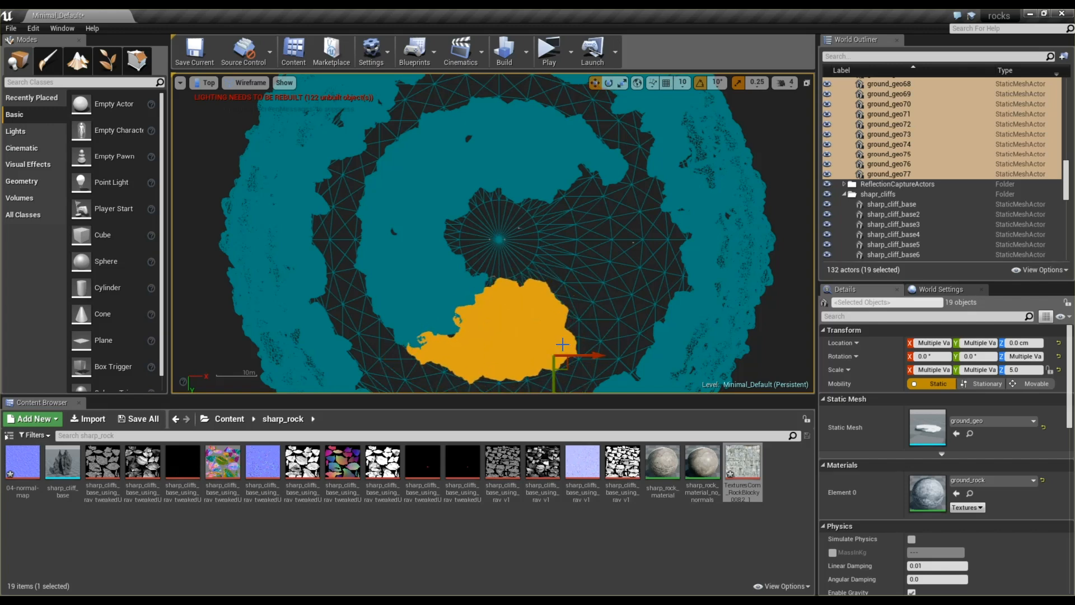
# Add another rotated copy of the ground cluster and move it to close the rock ring on the positive-X side
pyautogui.hotkey('ctrl', 'v')
pyautogui.moveTo(386, 203); pyautogui.dragTo(523, 284)
pyautogui.press('e')
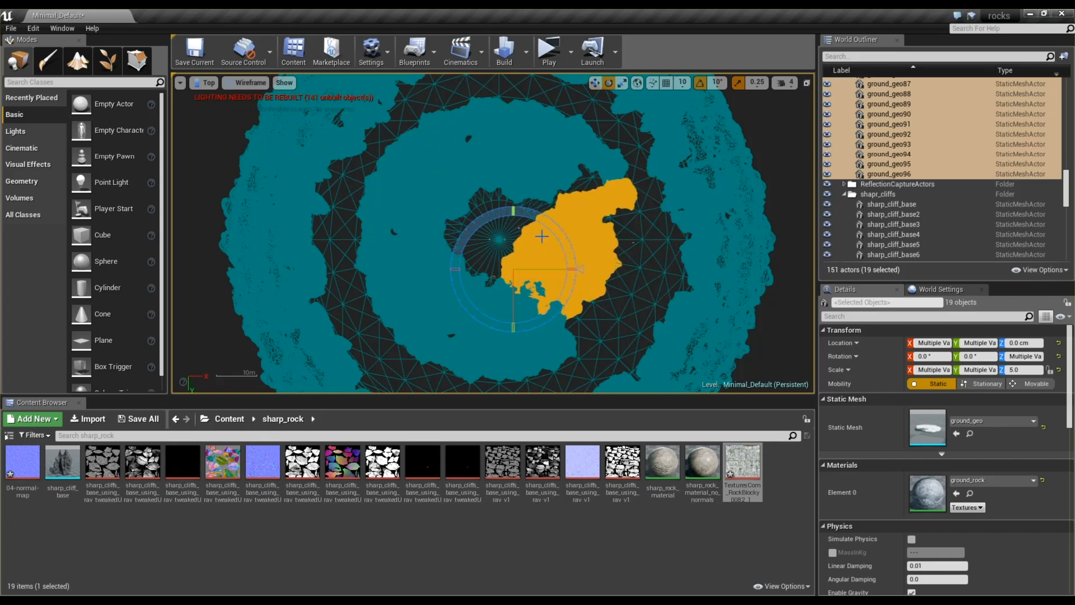
pyautogui.moveTo(545, 223); pyautogui.dragTo(581, 317)
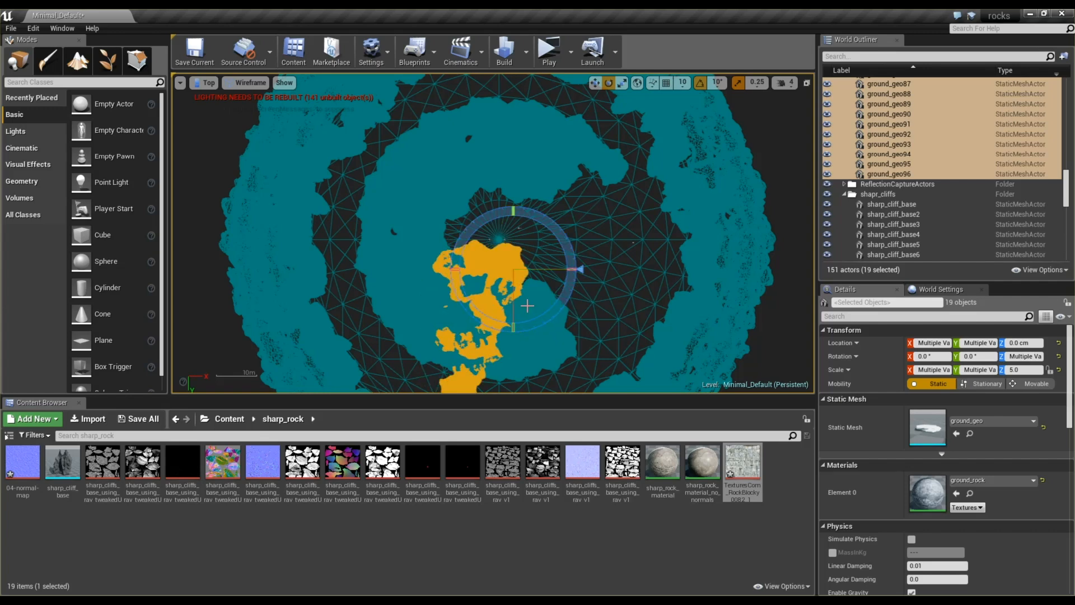
pyautogui.press('w')
pyautogui.moveTo(524, 280); pyautogui.dragTo(606, 199)
# Move ground_geo84 to about X 2349, Y -1250 and shift a neighbouring rock to tighten the seam between clusters
pyautogui.click(629, 222)
pyautogui.click(595, 232)
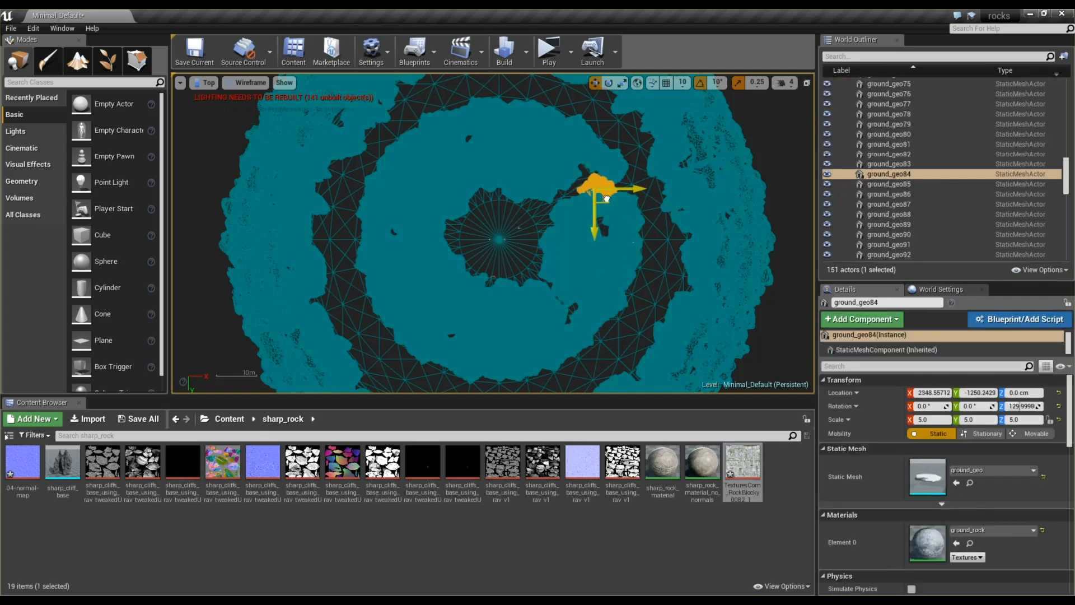
pyautogui.click(577, 237)
pyautogui.moveTo(593, 248); pyautogui.dragTo(576, 211)
# Duplicate ground_geo88 into the nearby gap at about X 2236, Y -147 and scale the copy to 7.25 in X and Y
pyautogui.click(568, 264)
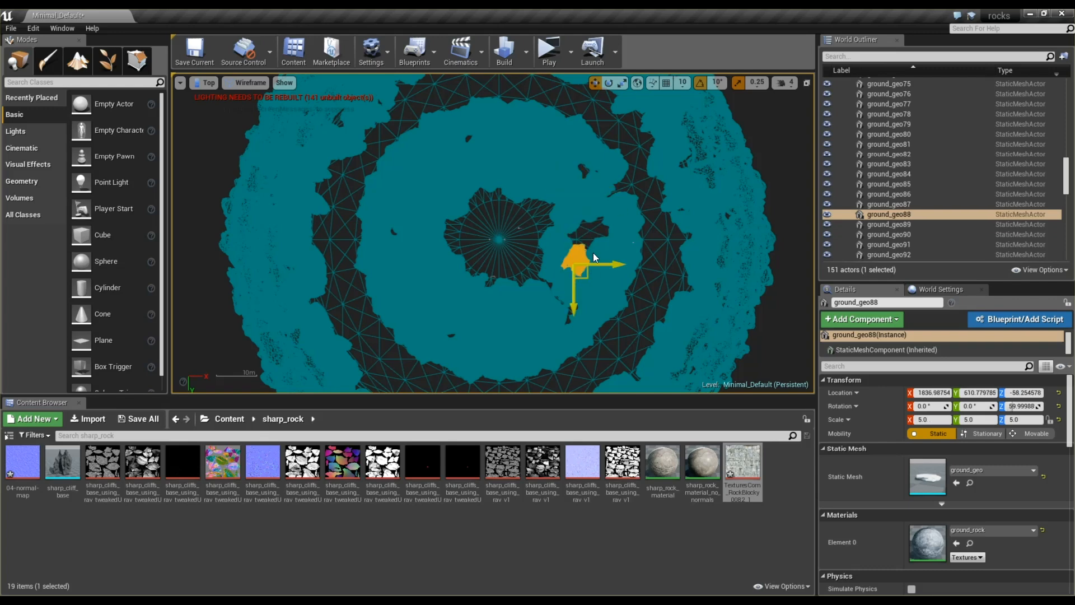
pyautogui.keyDown('alt'); pyautogui.moveTo(595, 257); pyautogui.dragTo(600, 224); pyautogui.keyUp('alt')
pyautogui.press('e')
pyautogui.press('r')
pyautogui.moveTo(591, 246); pyautogui.dragTo(589, 247)
pyautogui.hotkey('ctrl', 'z')
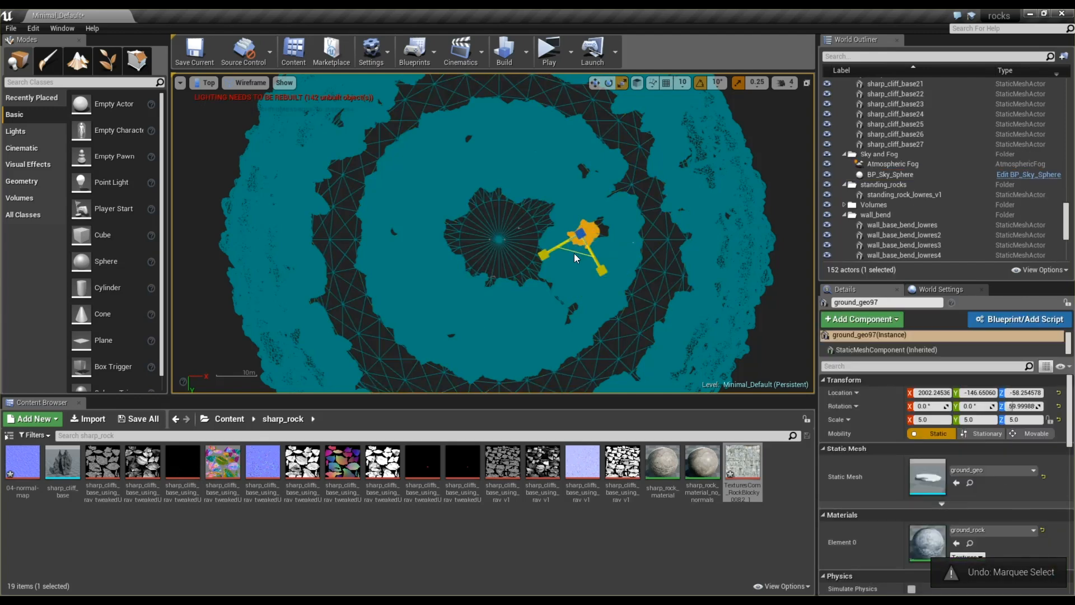
pyautogui.press('w')
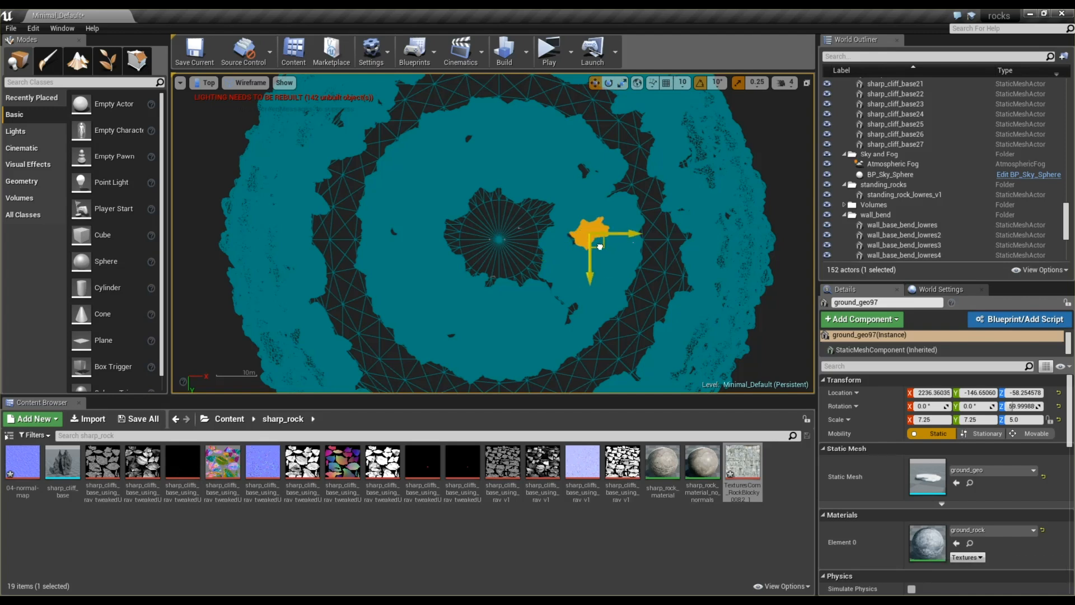
# Move ground_geo54 to about X 1777, Y -1710 at the small gap between the clusters
pyautogui.click(574, 197)
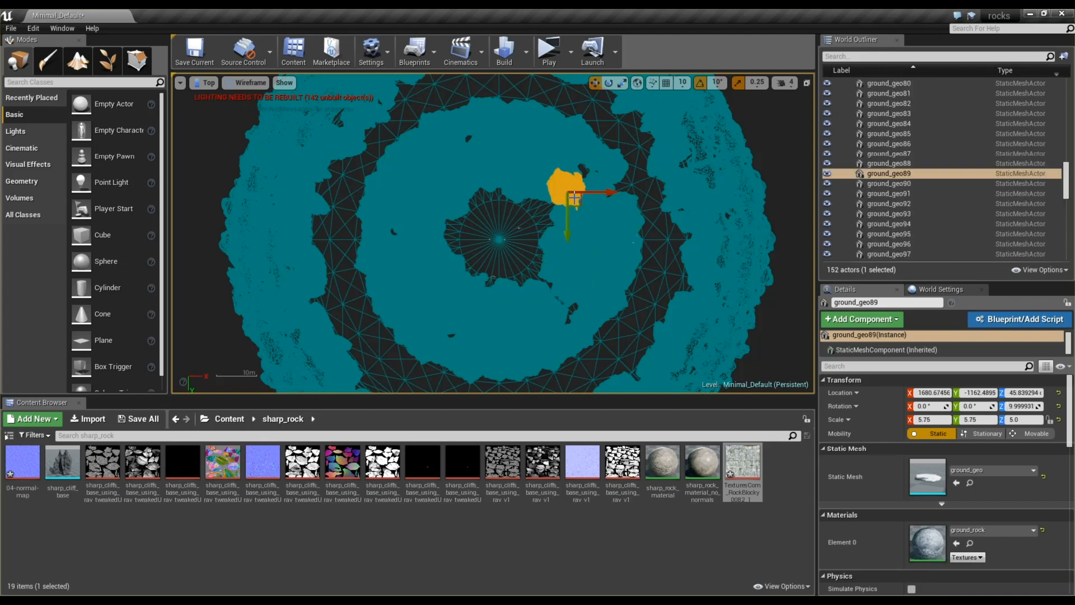
pyautogui.click(582, 179)
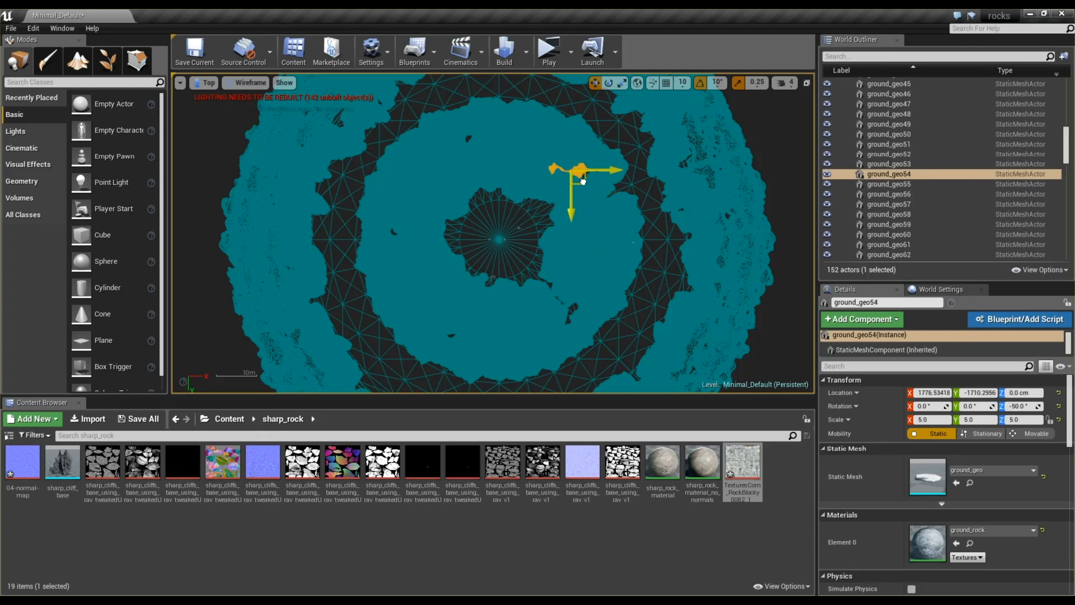
pyautogui.click(590, 178)
# Duplicate a rock from the central hole's edge to about X 978, Y -367 and scale it to 10.25 in X and Y
pyautogui.click(532, 245)
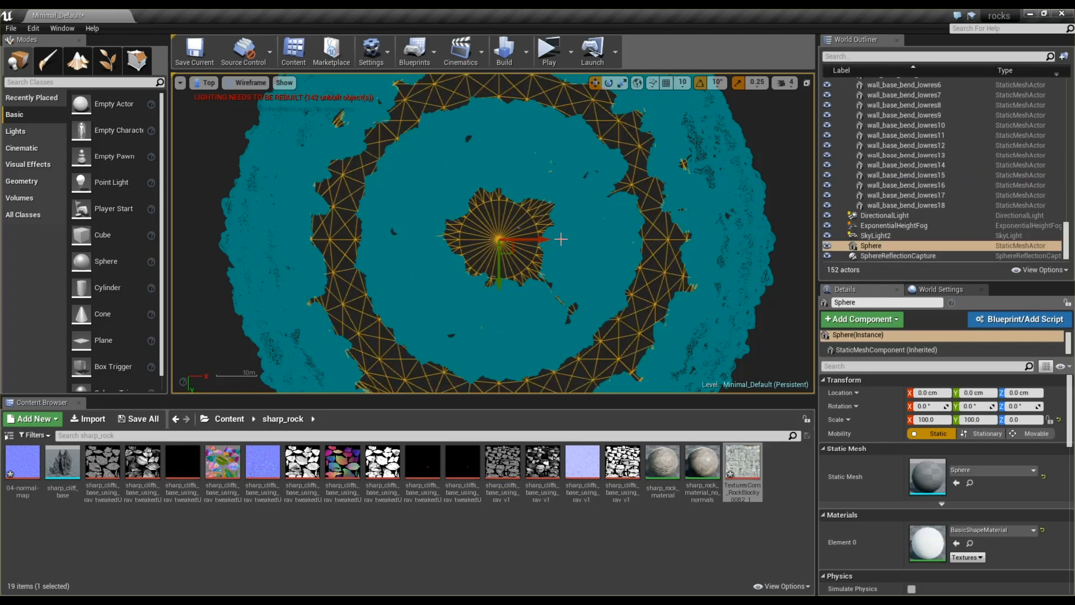
pyautogui.click(558, 240)
pyautogui.keyDown('alt'); pyautogui.moveTo(555, 251); pyautogui.dragTo(542, 231); pyautogui.keyUp('alt')
pyautogui.press('e')
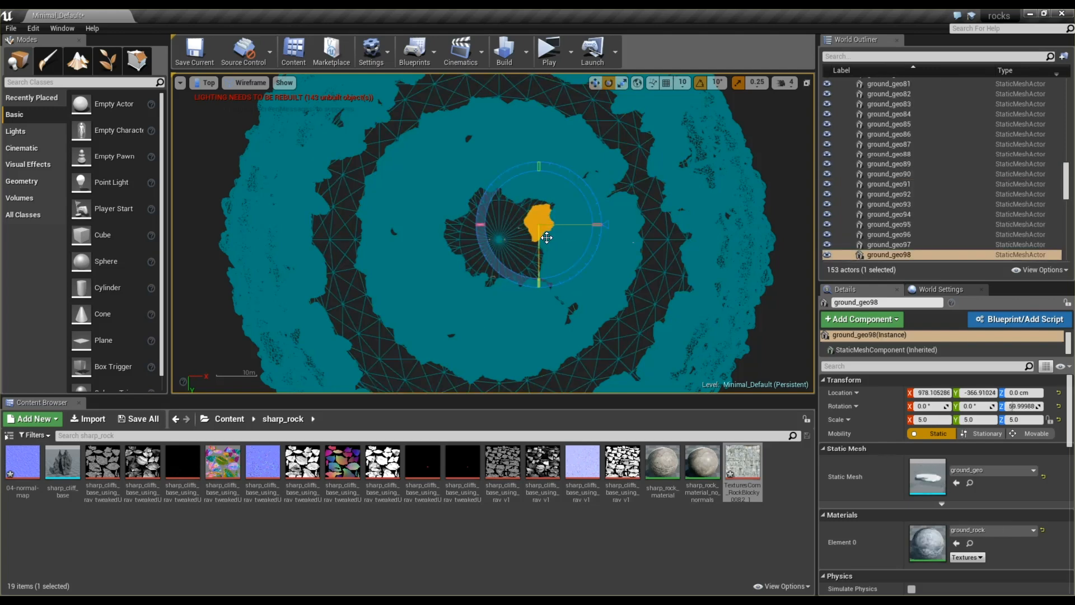
pyautogui.press('r')
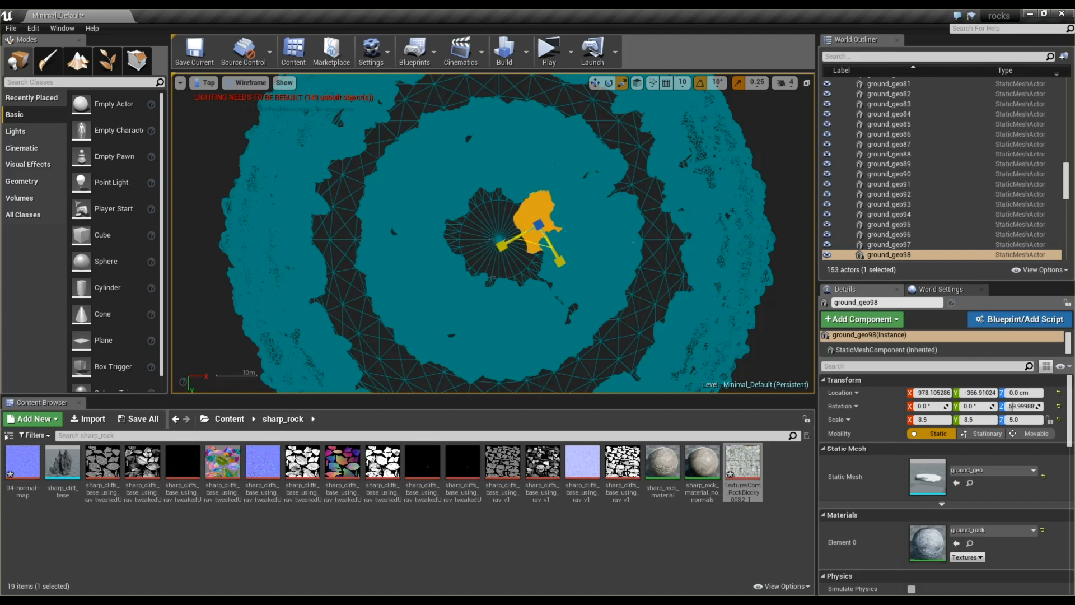
pyautogui.press('w')
# Fill the central hole with more copies of the enlarged rock, rotating them to 110° around Z and placing one at about X 703, Y 528
pyautogui.keyDown('alt'); pyautogui.moveTo(547, 235); pyautogui.dragTo(494, 217); pyautogui.keyUp('alt')
pyautogui.press('e')
pyautogui.moveTo(515, 274); pyautogui.dragTo(558, 261)
pyautogui.press('w')
pyautogui.keyDown('alt'); pyautogui.moveTo(500, 223); pyautogui.dragTo(536, 273); pyautogui.keyUp('alt')
# Return to the perspective view and examine the enlarged centre rocks, including ground_geo100 and ground_geo102
pyautogui.click(207, 82)
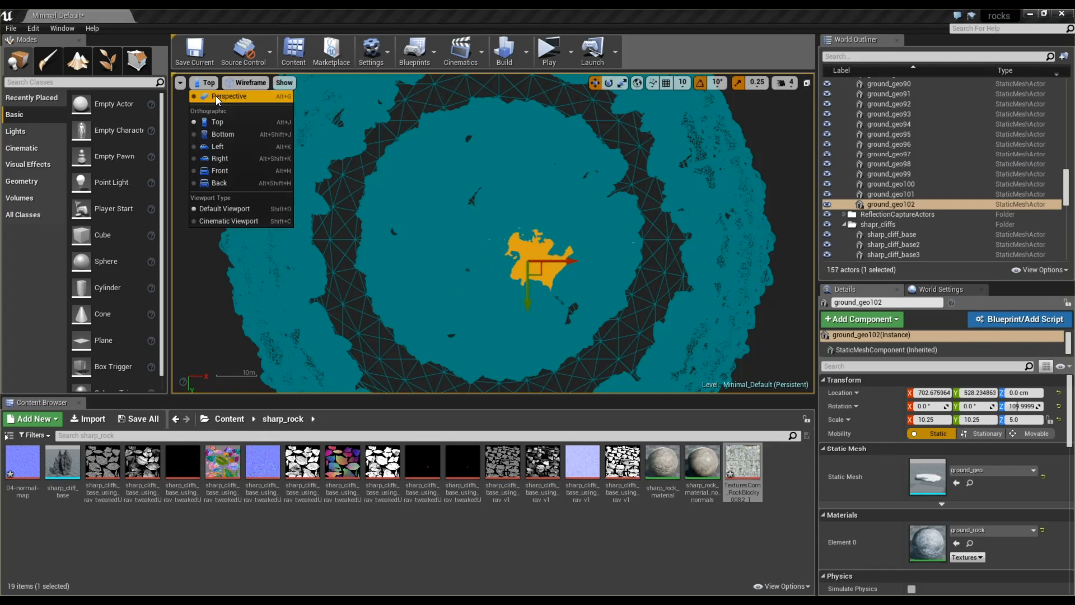
pyautogui.click(216, 99)
pyautogui.moveTo(524, 259); pyautogui.dragTo(476, 269, button='right')
pyautogui.click(454, 248)
pyautogui.press('f')
pyautogui.keyDown('alt'); pyautogui.moveTo(401, 161); pyautogui.dragTo(342, 165); pyautogui.keyUp('alt')
pyautogui.click(452, 132)
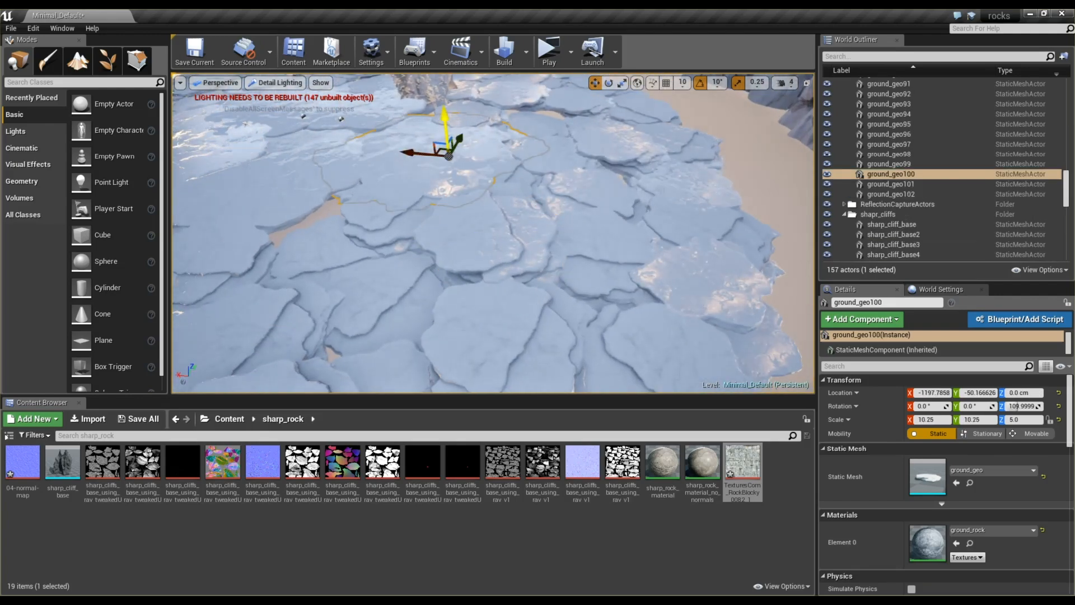
pyautogui.click(325, 137)
pyautogui.press('f')
pyautogui.moveTo(509, 210); pyautogui.dragTo(509, 213)
pyautogui.click(459, 147)
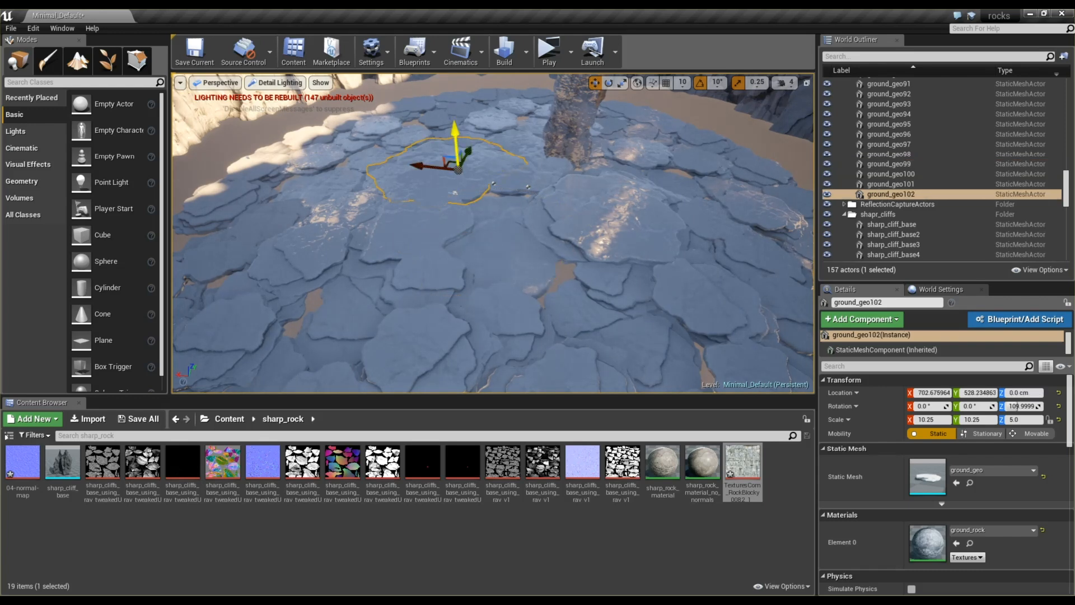
# Raise ground_geo98 to about Z 6 and undo the extra move made after it
pyautogui.click(416, 210)
pyautogui.moveTo(404, 191); pyautogui.dragTo(405, 184)
pyautogui.keyDown('alt'); pyautogui.moveTo(365, 217); pyautogui.dragTo(266, 203); pyautogui.keyUp('alt')
pyautogui.hotkey('ctrl', 'z')
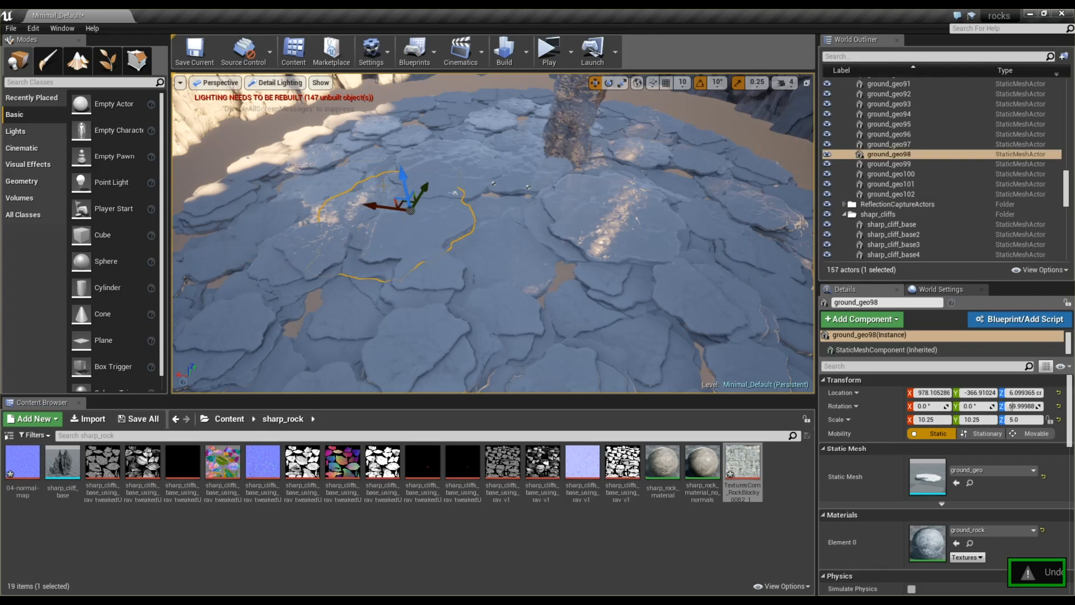
# Duplicate ground_geo83 to about X 2477, Y -270, rotate the copy to 100° around Z, and scale it to 4.0 in X and Y
pyautogui.click(339, 164)
pyautogui.press('f')
pyautogui.press('f')
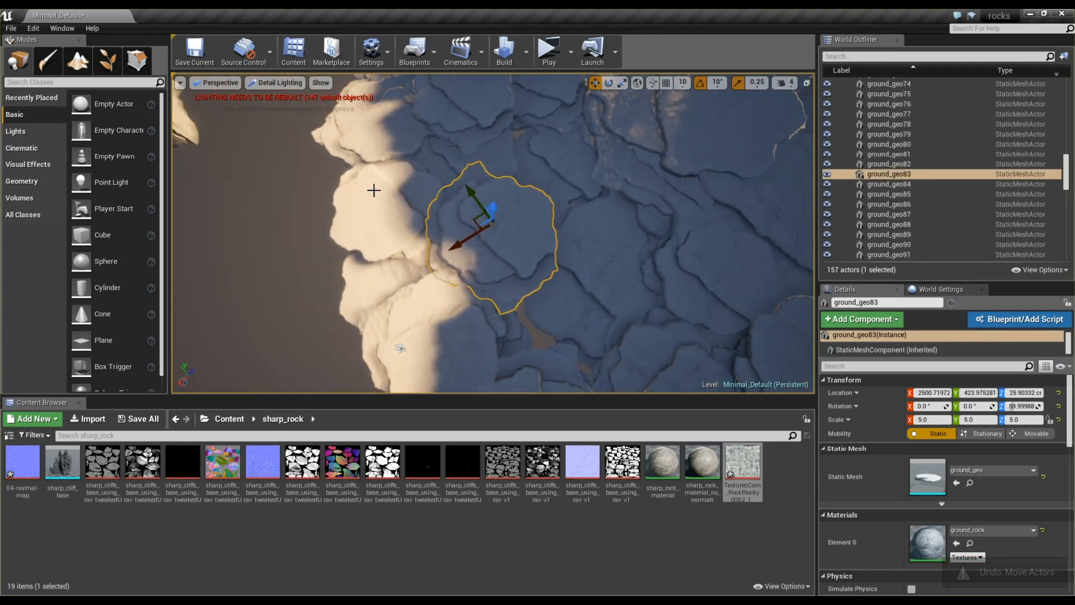
pyautogui.keyDown('alt'); pyautogui.moveTo(475, 221); pyautogui.dragTo(493, 284); pyautogui.keyUp('alt')
pyautogui.press('e')
pyautogui.press('r')
pyautogui.press('e')
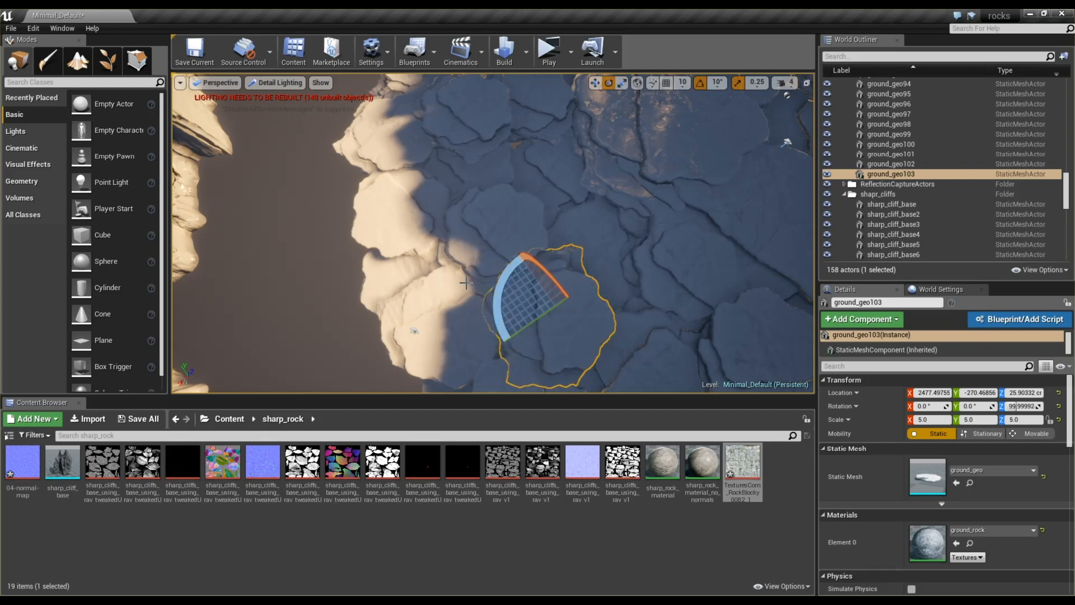
pyautogui.press('r')
pyautogui.moveTo(591, 288); pyautogui.dragTo(594, 287)
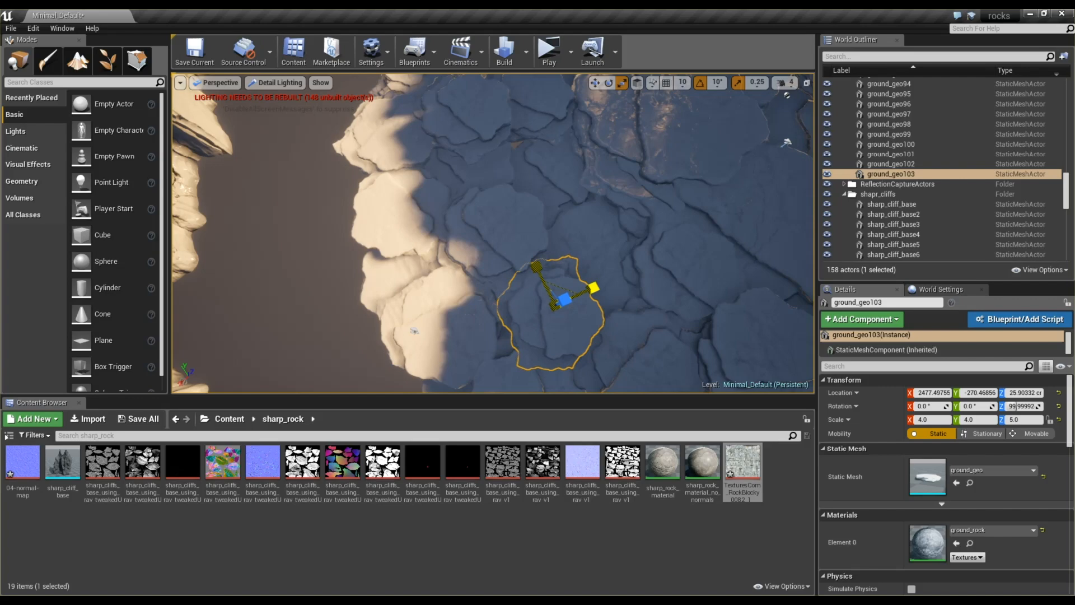
# Examine the ground rocks around ground_geo87 near the ring's outer edge for uncovered gaps
pyautogui.click(553, 156)
pyautogui.press('f')
pyautogui.keyDown('alt'); pyautogui.moveTo(513, 156); pyautogui.dragTo(582, 89); pyautogui.keyUp('alt')
pyautogui.click(301, 271)
pyautogui.moveTo(284, 260); pyautogui.dragTo(241, 196)
pyautogui.press('f')
pyautogui.keyDown('alt'); pyautogui.moveTo(319, 211); pyautogui.dragTo(279, 279); pyautogui.keyUp('alt')
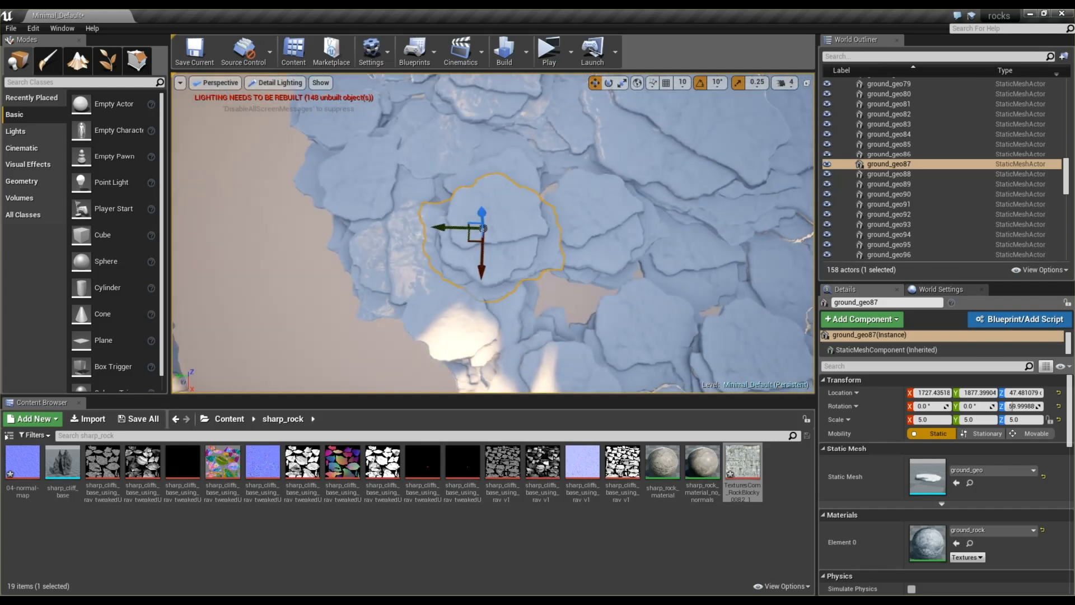
# Scale ground_geo92 to 9.25 in X and Y to cover the adjacent gap and lower it to about Z -12
pyautogui.click(615, 301)
pyautogui.click(596, 288)
pyautogui.press('r')
pyautogui.press('e')
pyautogui.press('r')
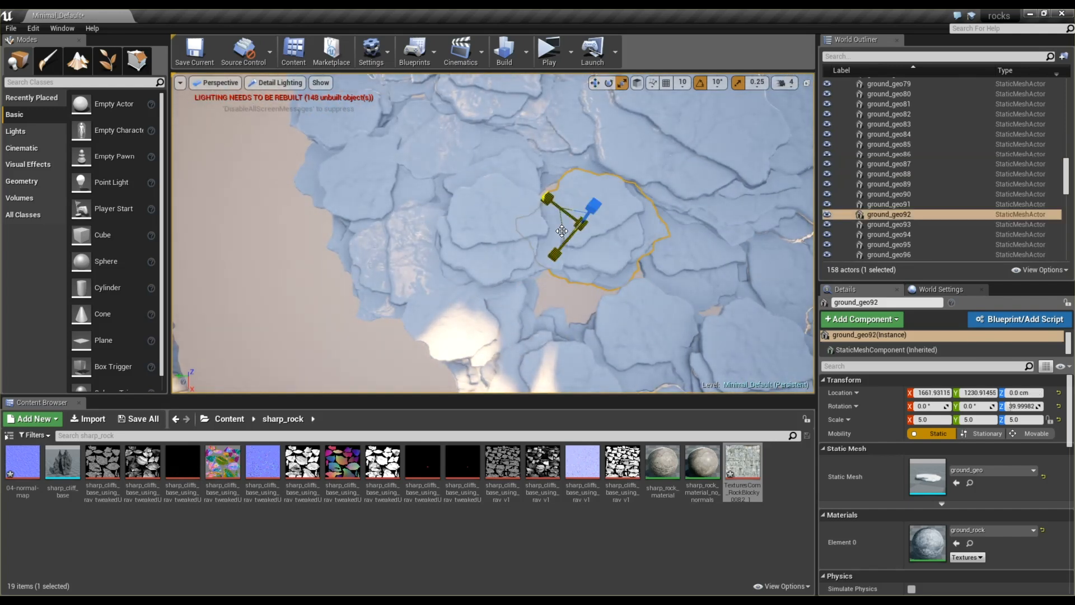
pyautogui.moveTo(565, 232); pyautogui.dragTo(593, 247)
pyautogui.moveTo(560, 211); pyautogui.dragTo(710, 103)
pyautogui.press('w')
pyautogui.scroll(-2, 710, 103)
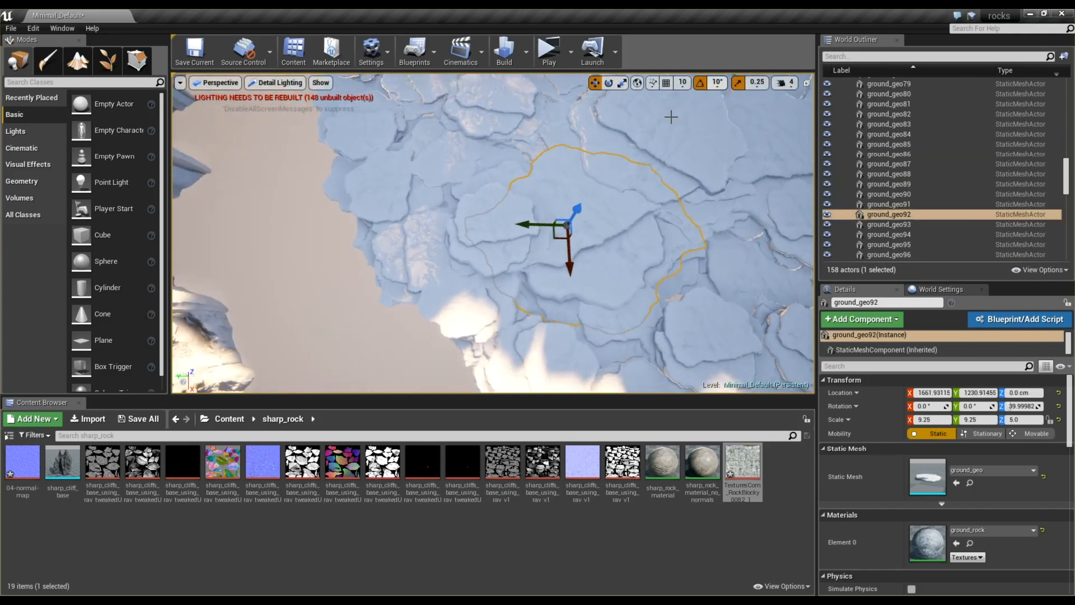
pyautogui.moveTo(577, 212); pyautogui.dragTo(572, 213)
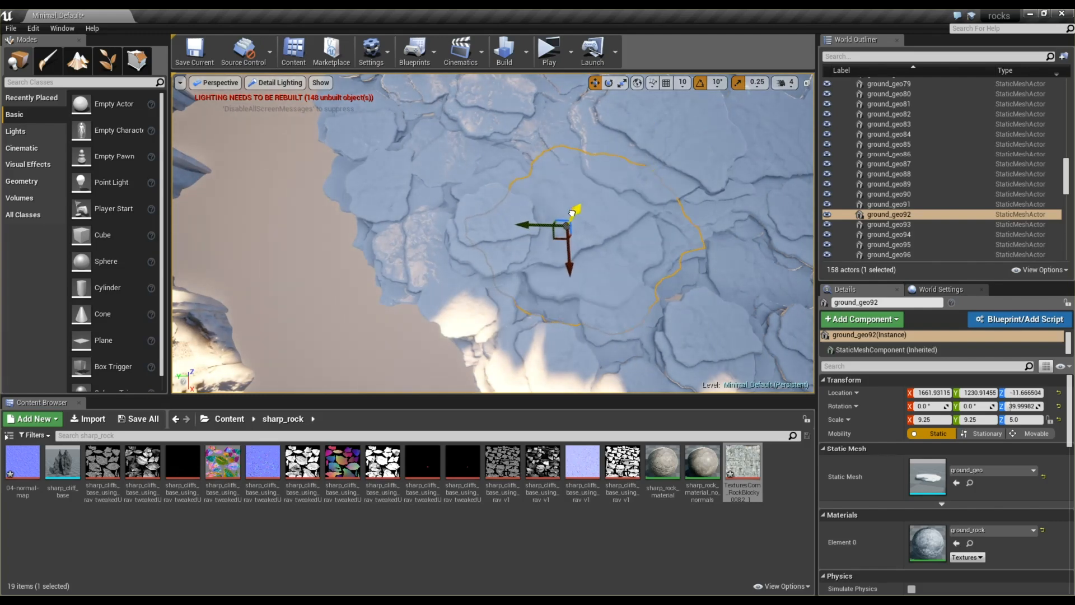
# Move standing_rock_lowres_v1 across the rock floor to about X -620, Y -944, Z 132
pyautogui.press('f')
pyautogui.keyDown('alt'); pyautogui.moveTo(607, 171); pyautogui.dragTo(590, 287); pyautogui.keyUp('alt')
pyautogui.click(674, 263)
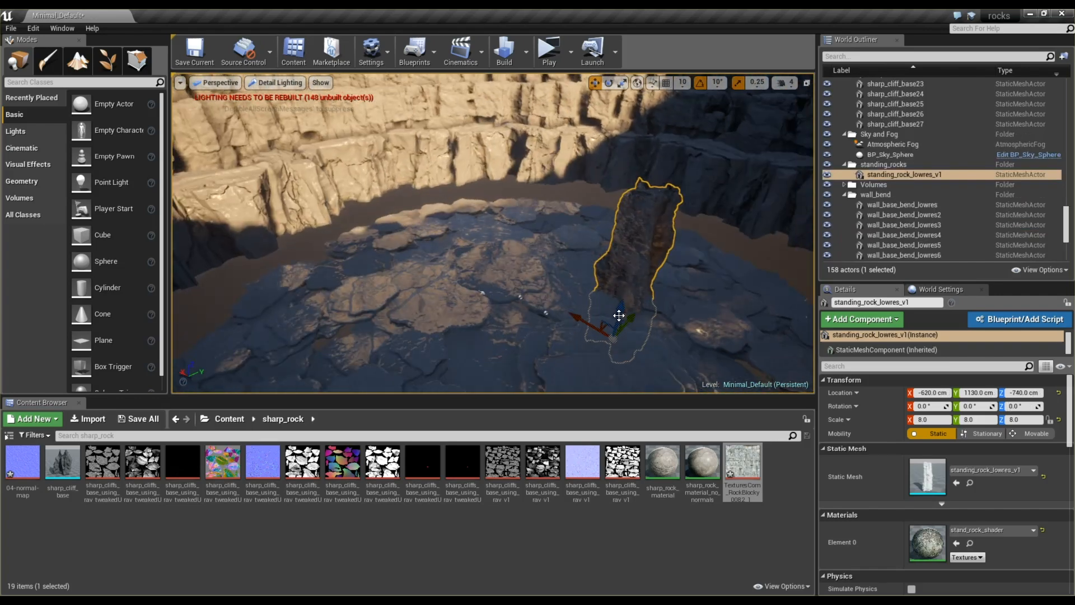
pyautogui.moveTo(631, 321); pyautogui.dragTo(609, 241)
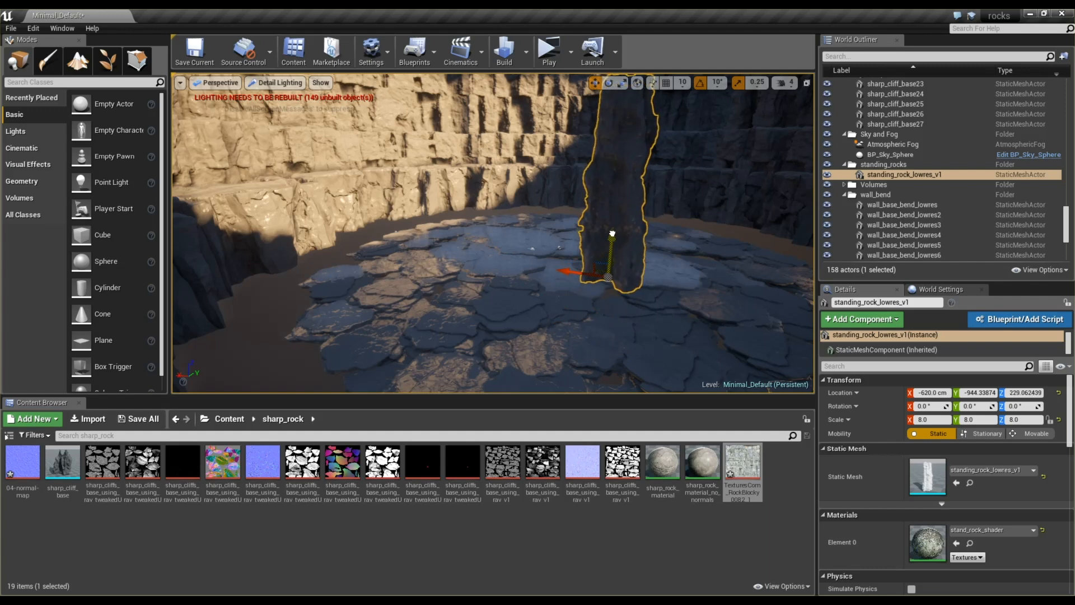
# Try duplicating the standing rock, placing a copy at about X 180, Y -944 beside the original
pyautogui.keyDown('alt'); pyautogui.moveTo(567, 278); pyautogui.dragTo(505, 315); pyautogui.keyUp('alt')
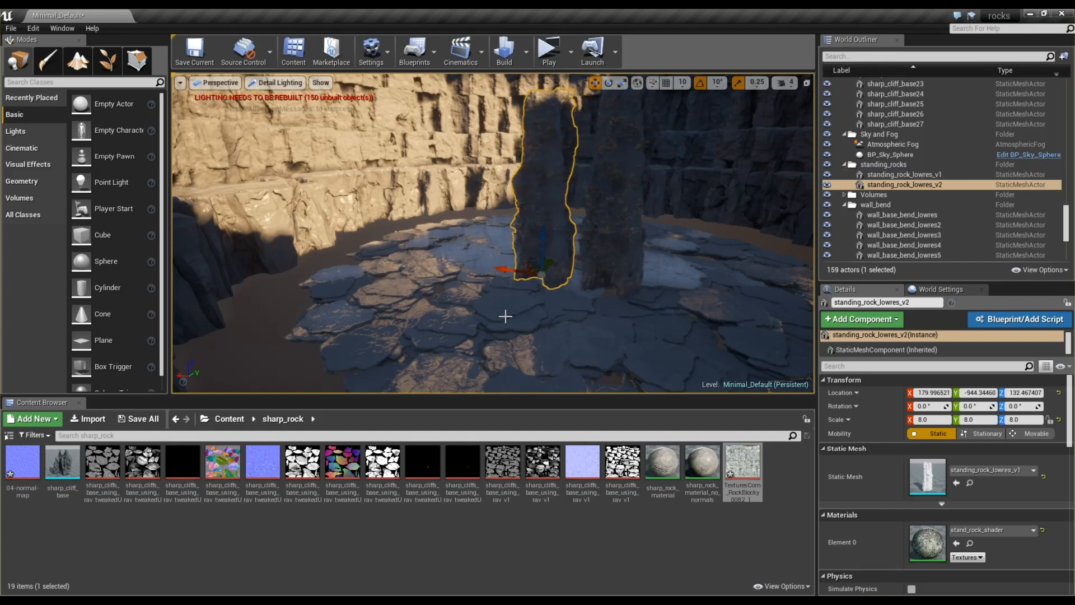
pyautogui.hotkey('ctrl', 'z')
pyautogui.keyDown('alt'); pyautogui.moveTo(562, 277); pyautogui.dragTo(556, 369); pyautogui.keyUp('alt')
pyautogui.hotkey('ctrl', 'z')
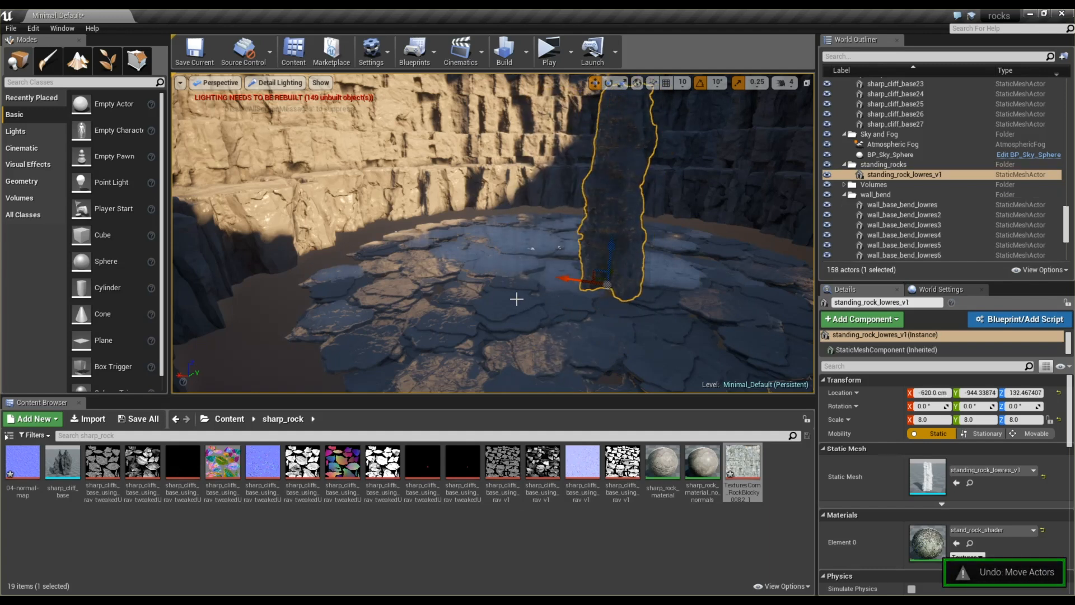
# Move standing_rock_lowres_v1 to the middle of the rock floor, at about X 151, Y -77, using the top view
pyautogui.click(495, 290)
pyautogui.keyDown('alt'); pyautogui.moveTo(495, 290); pyautogui.dragTo(532, 353); pyautogui.keyUp('alt')
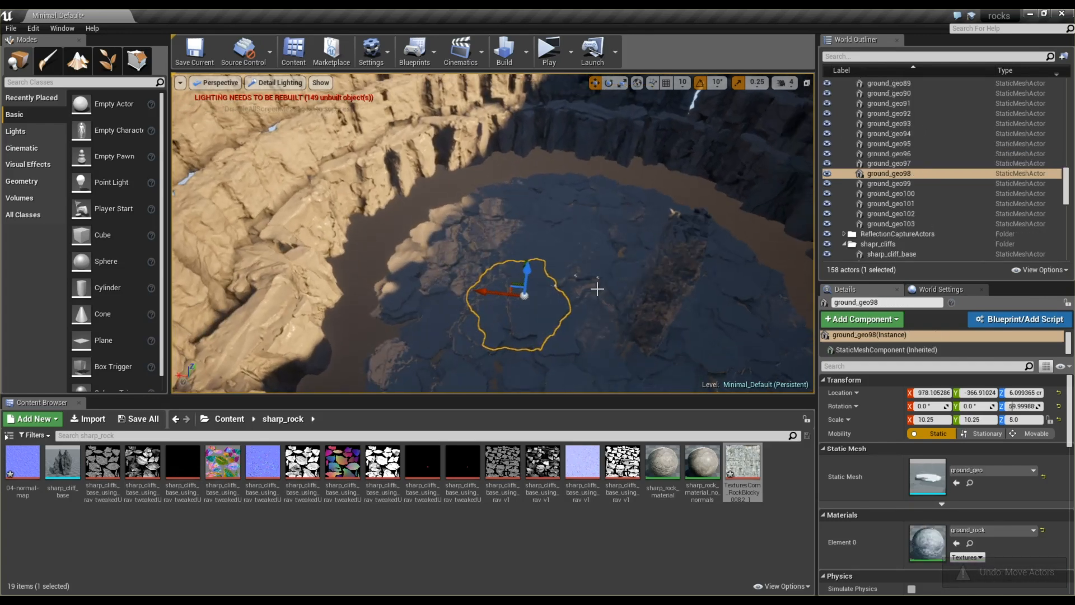
pyautogui.click(633, 313)
pyautogui.click(644, 313)
pyautogui.click(216, 82)
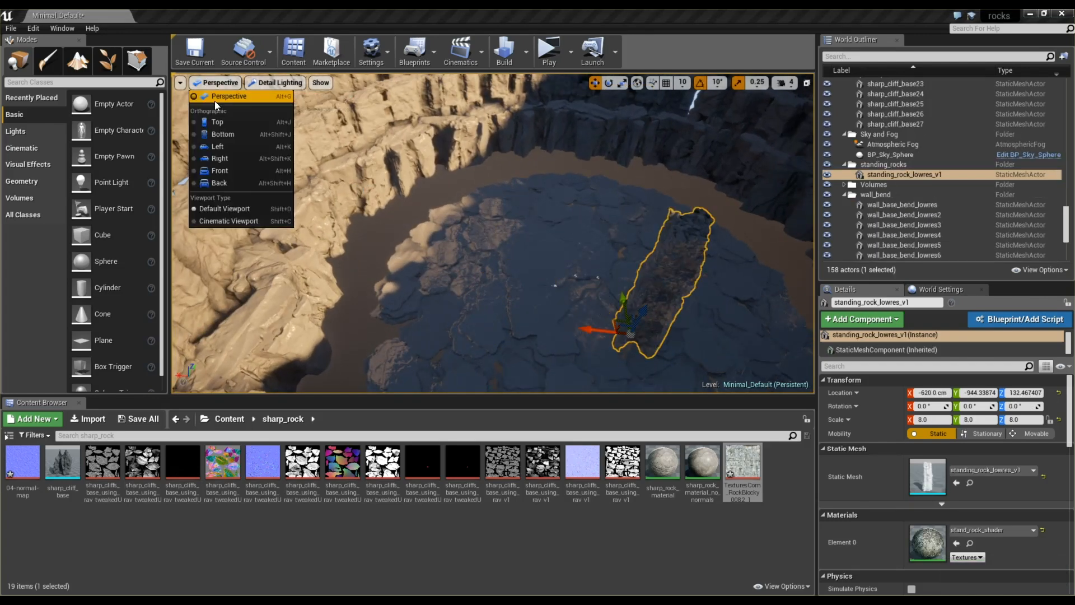
pyautogui.click(226, 123)
pyautogui.moveTo(482, 212); pyautogui.dragTo(515, 246)
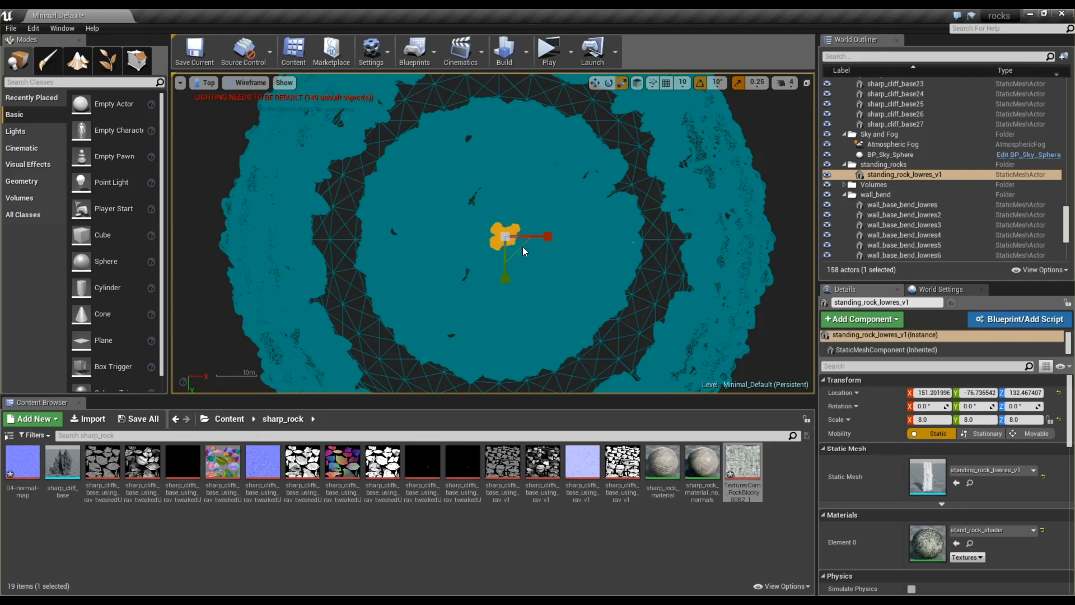
# Scale the standing rock up to 12.0 on the X, Y and Z axes
pyautogui.moveTo(516, 239); pyautogui.dragTo(507, 246)
pyautogui.hotkey('ctrl', 'z')
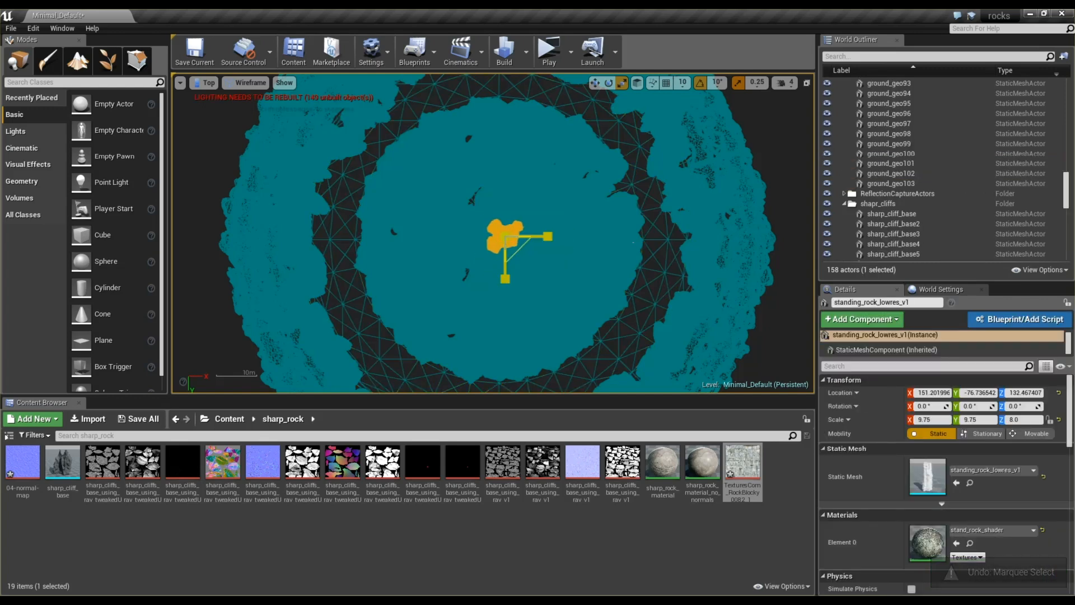
pyautogui.click(207, 82)
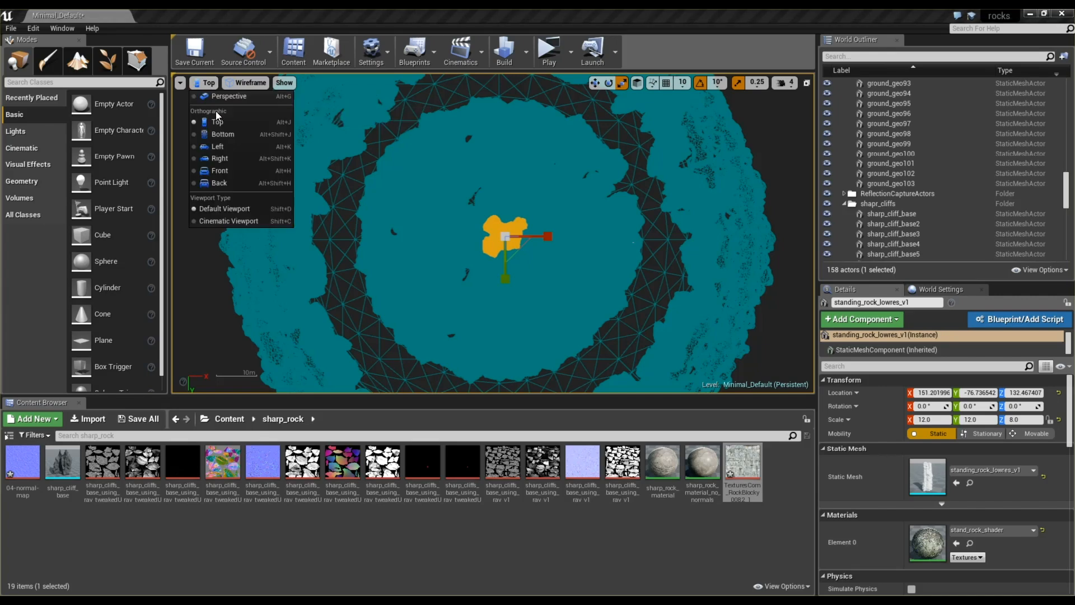
pyautogui.click(218, 98)
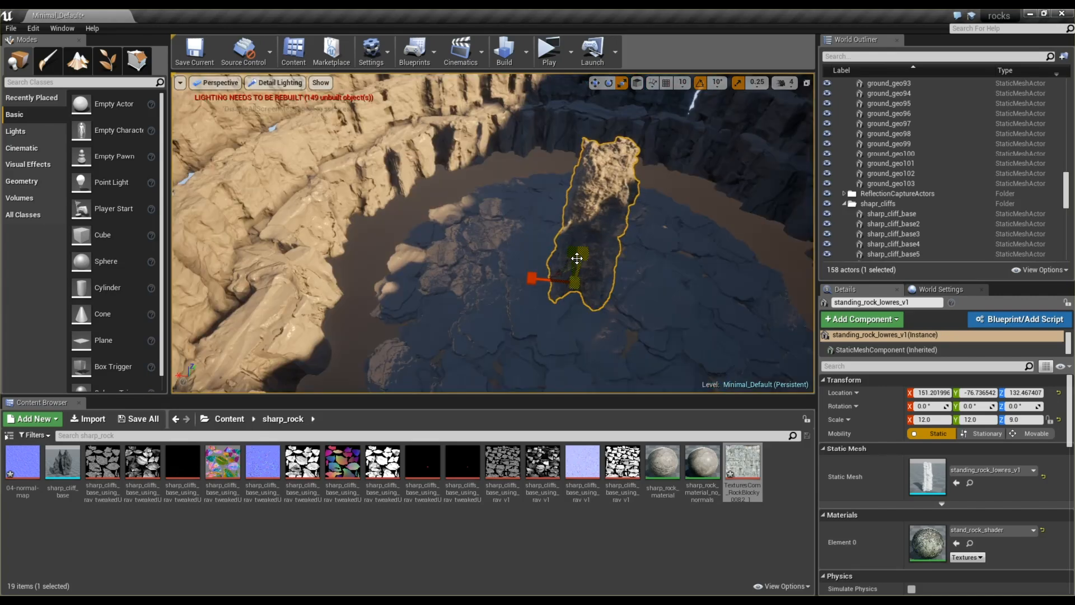
pyautogui.keyDown('alt'); pyautogui.moveTo(577, 197); pyautogui.dragTo(575, 121); pyautogui.keyUp('alt')
pyautogui.moveTo(579, 190); pyautogui.dragTo(579, 207, button='right')
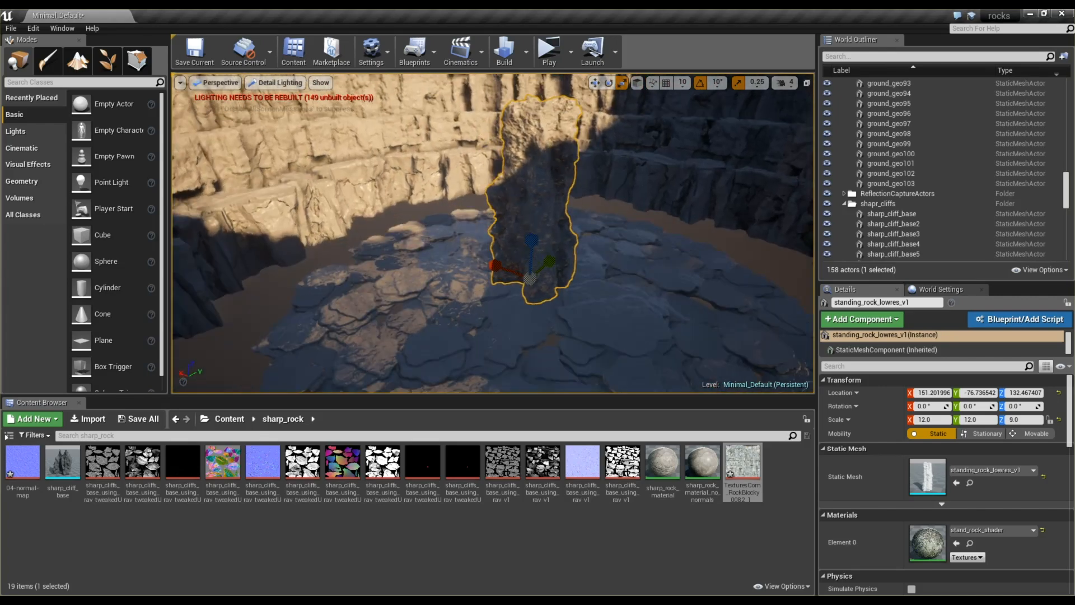
pyautogui.moveTo(530, 236); pyautogui.dragTo(530, 202)
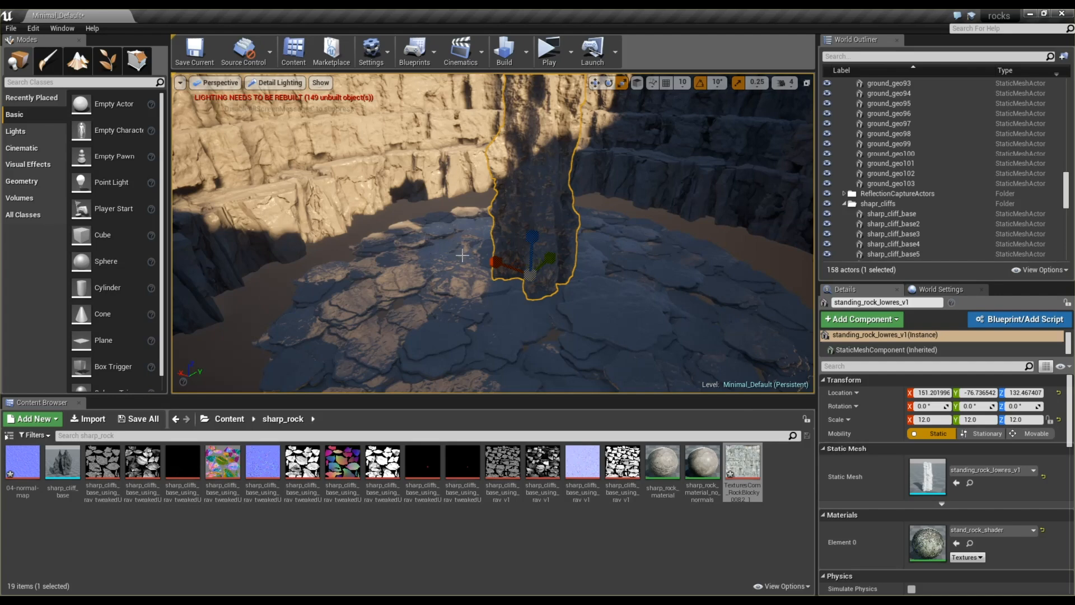
# Save the level
pyautogui.scroll(-6, 479, 256)
pyautogui.keyDown('alt'); pyautogui.moveTo(444, 269); pyautogui.dragTo(492, 343); pyautogui.keyUp('alt')
pyautogui.hotkey('ctrl', 'z')
pyautogui.press('w')
pyautogui.hotkey('ctrl', 's')
# Duplicate sharp_cliff_base2 inward to about X -2959, Y 1035 and scale the copy to 2.0, 2.0, -2.0
pyautogui.keyDown('alt'); pyautogui.moveTo(435, 246); pyautogui.dragTo(604, 308); pyautogui.keyUp('alt')
pyautogui.keyDown('alt'); pyautogui.moveTo(435, 246); pyautogui.dragTo(647, 239); pyautogui.keyUp('alt')
pyautogui.click(678, 226)
pyautogui.press('f')
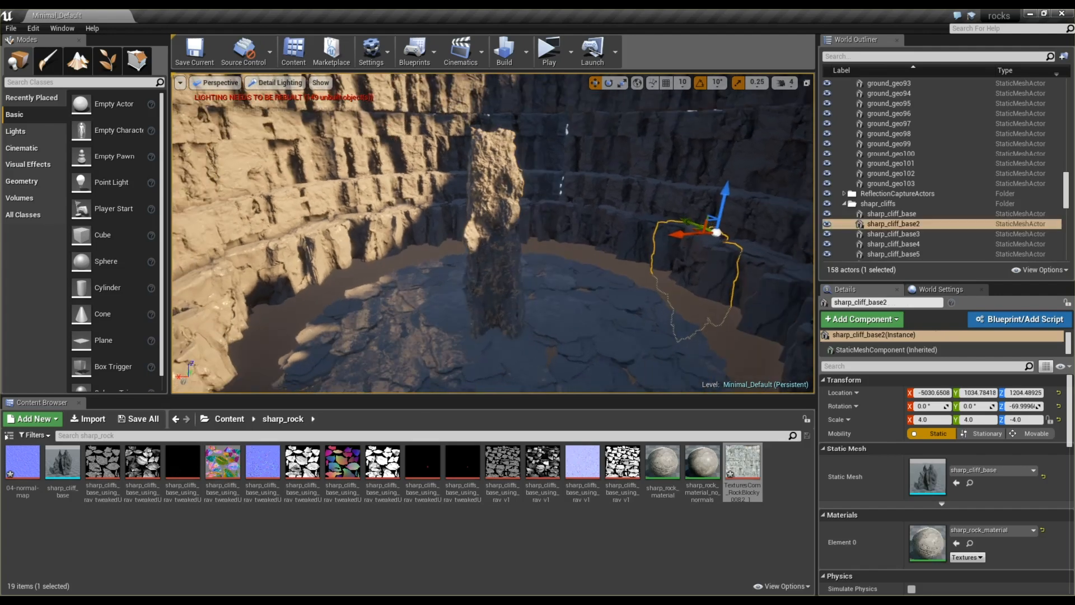
pyautogui.keyDown('alt'); pyautogui.moveTo(678, 226); pyautogui.dragTo(372, 221); pyautogui.keyUp('alt')
pyautogui.press('r')
pyautogui.hotkey('ctrl', 'z')
pyautogui.moveTo(463, 252); pyautogui.dragTo(448, 271)
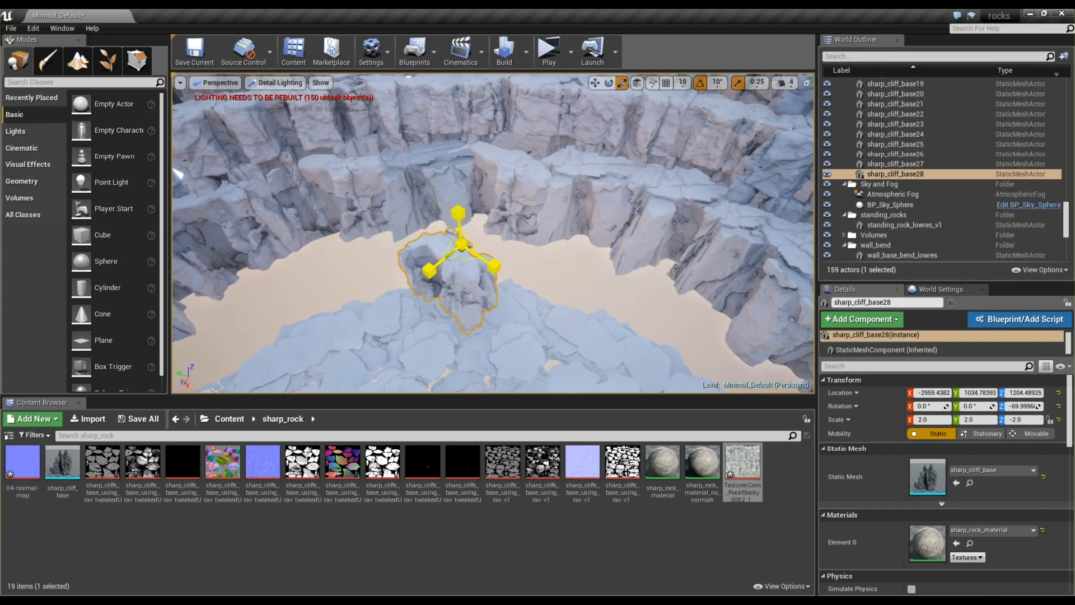
# Lower the small cliff copy to about Z 297 and rotate it to about -110° in Z
pyautogui.moveTo(461, 243); pyautogui.dragTo(445, 290)
pyautogui.press('e')
pyautogui.moveTo(481, 355); pyautogui.dragTo(465, 358)
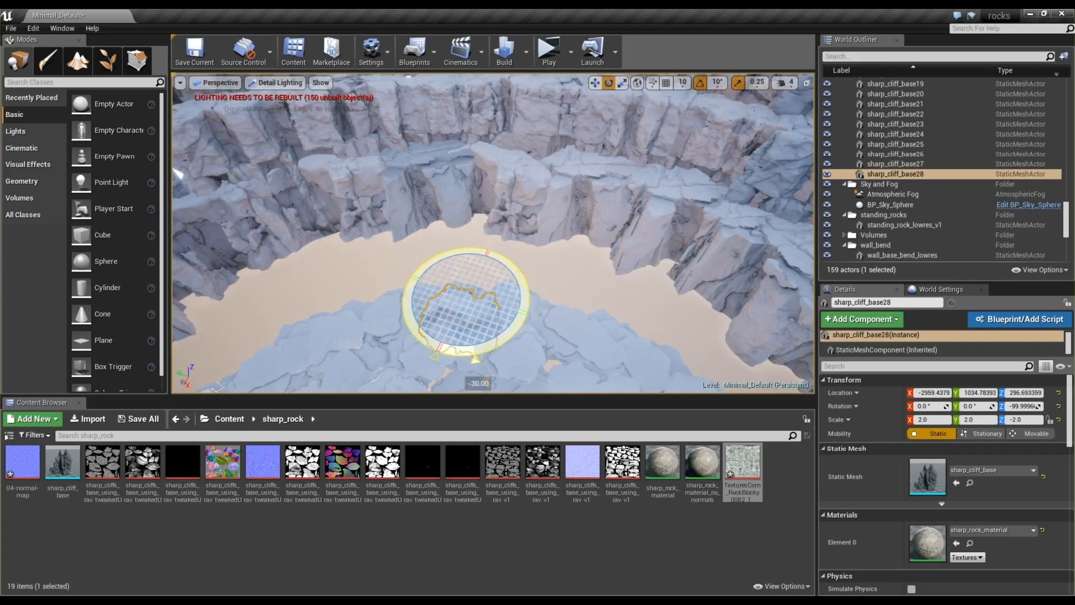
pyautogui.press('w')
# Move the small cliff onto the floor's rim and add a duplicate beside it at about X -3486, Y 581, rotated to -60° in Z
pyautogui.click(215, 82)
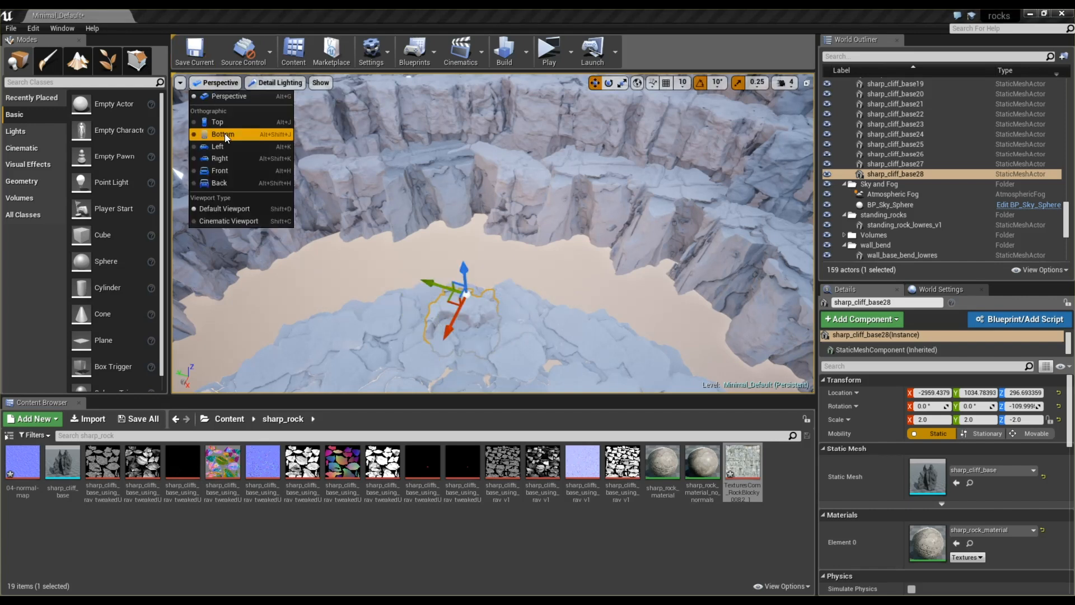
pyautogui.click(224, 121)
pyautogui.press('f')
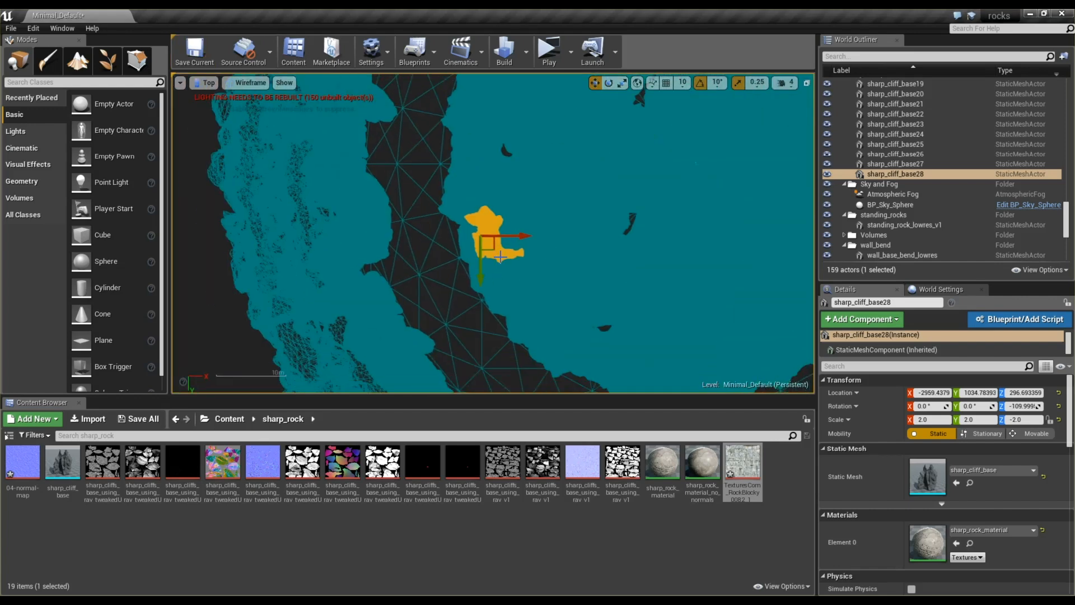
pyautogui.moveTo(490, 248); pyautogui.dragTo(446, 231)
pyautogui.scroll(-2, 466, 260)
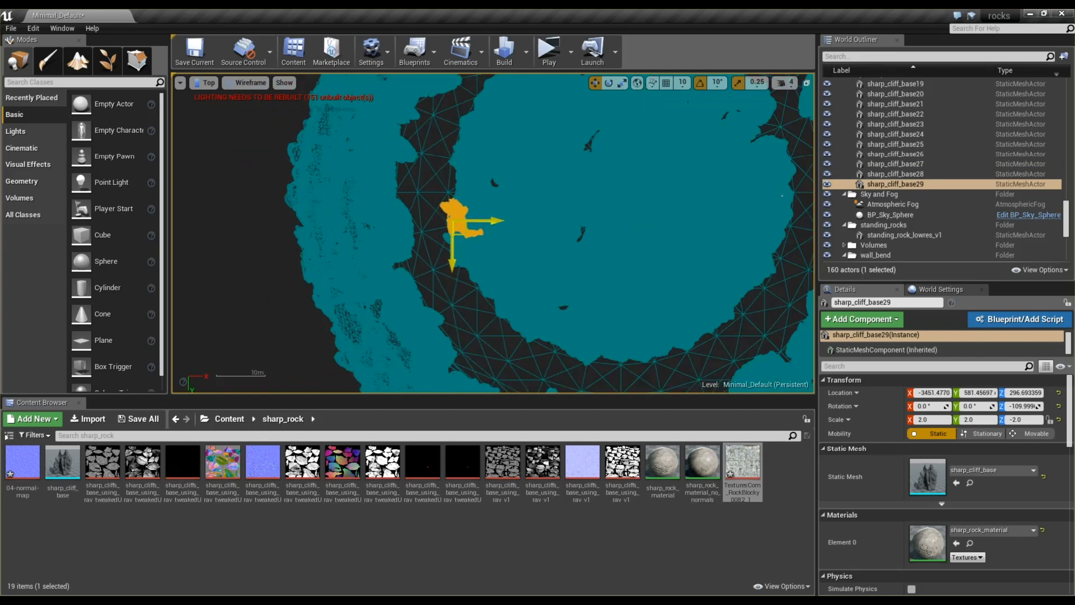
pyautogui.press('e')
pyautogui.moveTo(484, 175); pyautogui.dragTo(485, 176)
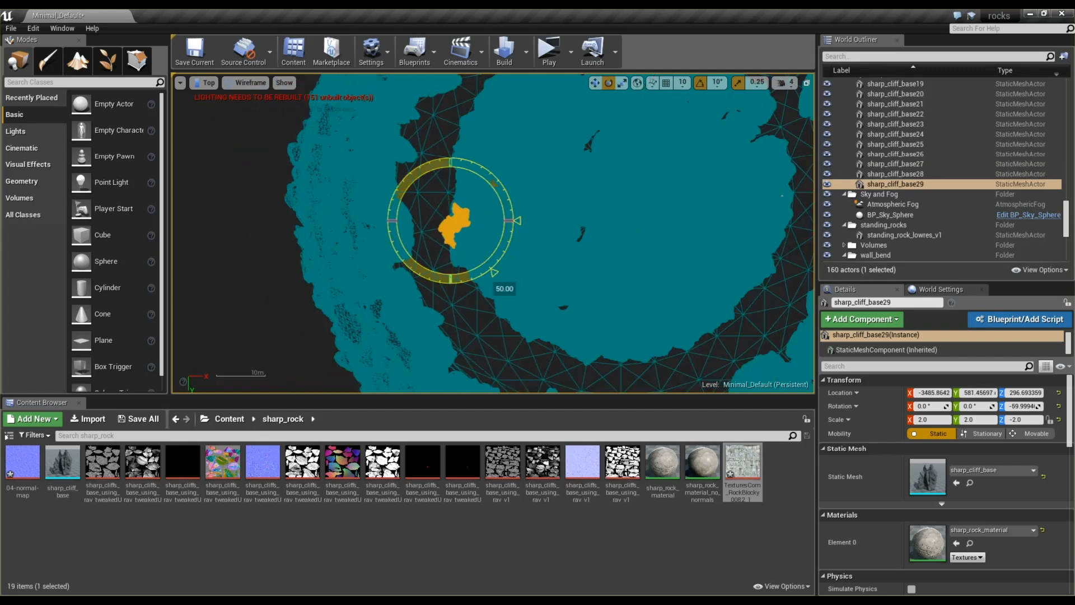
pyautogui.press('w')
# Duplicate the two small rim cliffs together toward -Y and rotate the copies to follow the floor's edge
pyautogui.keyDown('ctrl'); pyautogui.click(458, 256); pyautogui.keyUp('ctrl')
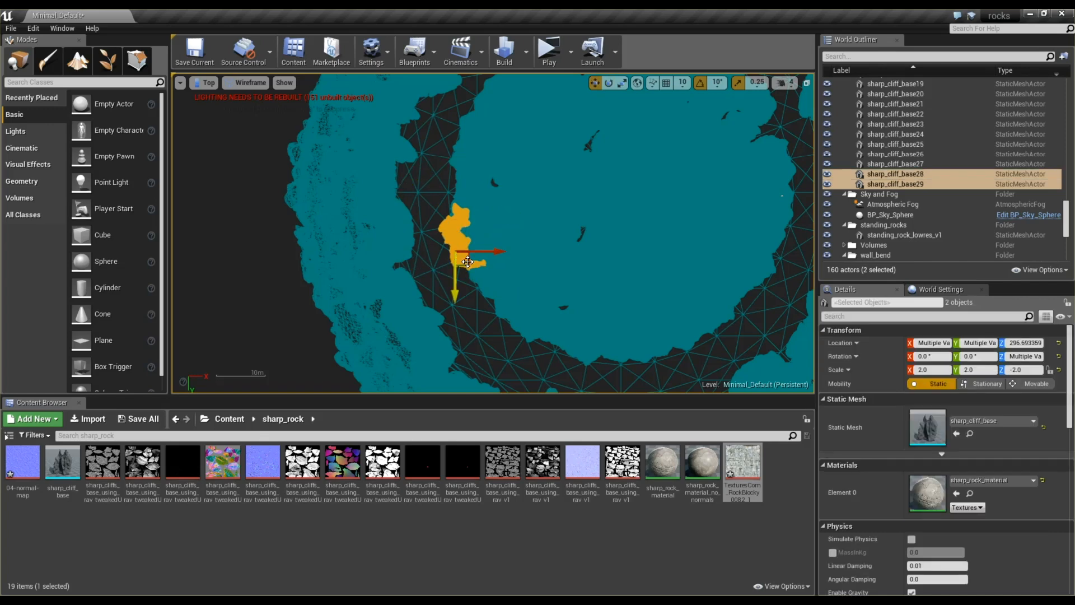
pyautogui.keyDown('alt'); pyautogui.moveTo(454, 279); pyautogui.dragTo(453, 190); pyautogui.keyUp('alt')
pyautogui.press('e')
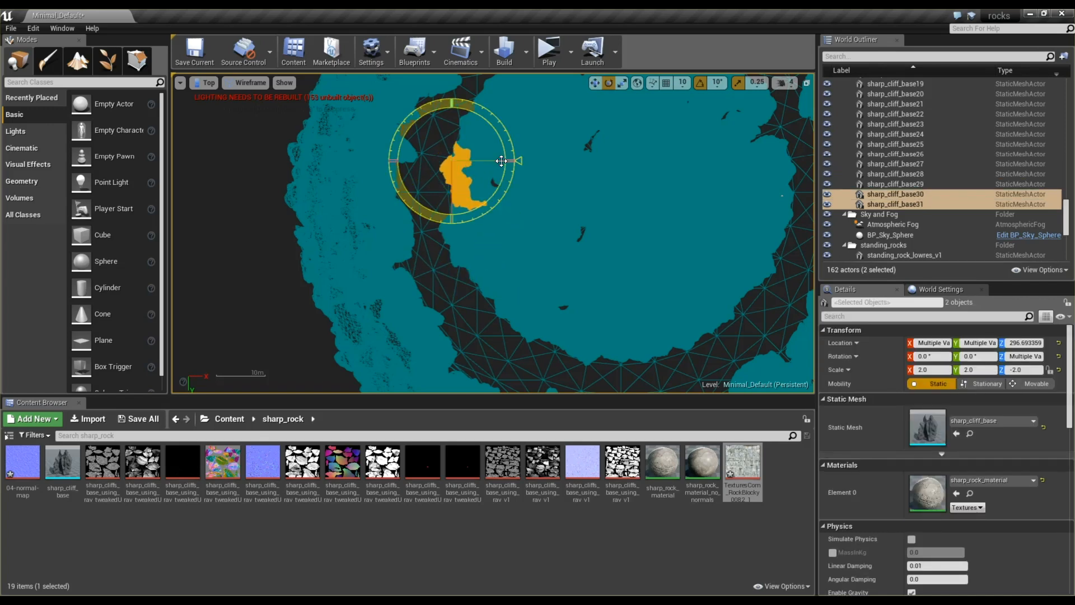
pyautogui.press('w')
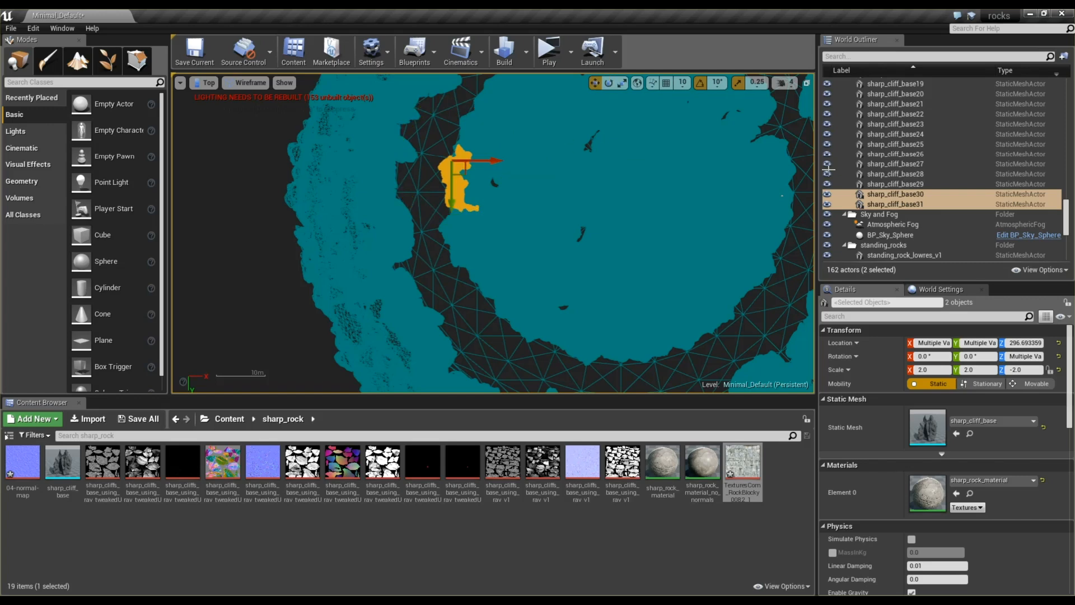
# Duplicate the four small cliffs onto the floor's -X/-Y rim and rotate the copies along its curve, using the Lit view mode
pyautogui.click(895, 174)
pyautogui.keyDown('shift'); pyautogui.click(894, 203); pyautogui.keyUp('shift')
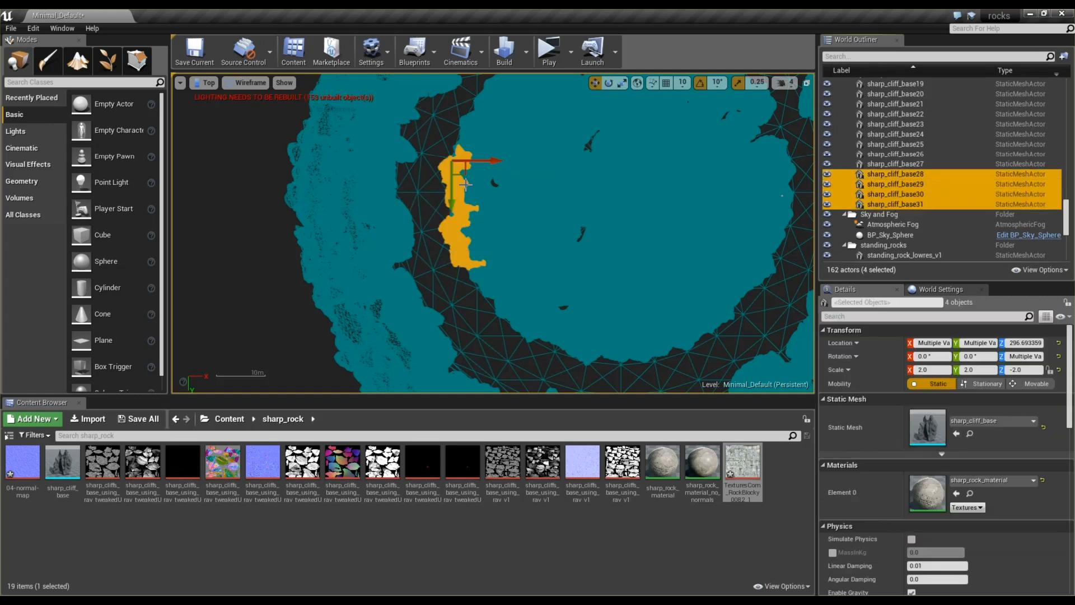
pyautogui.keyDown('alt'); pyautogui.moveTo(465, 171); pyautogui.dragTo(518, 100); pyautogui.keyUp('alt')
pyautogui.scroll(-3, 464, 183)
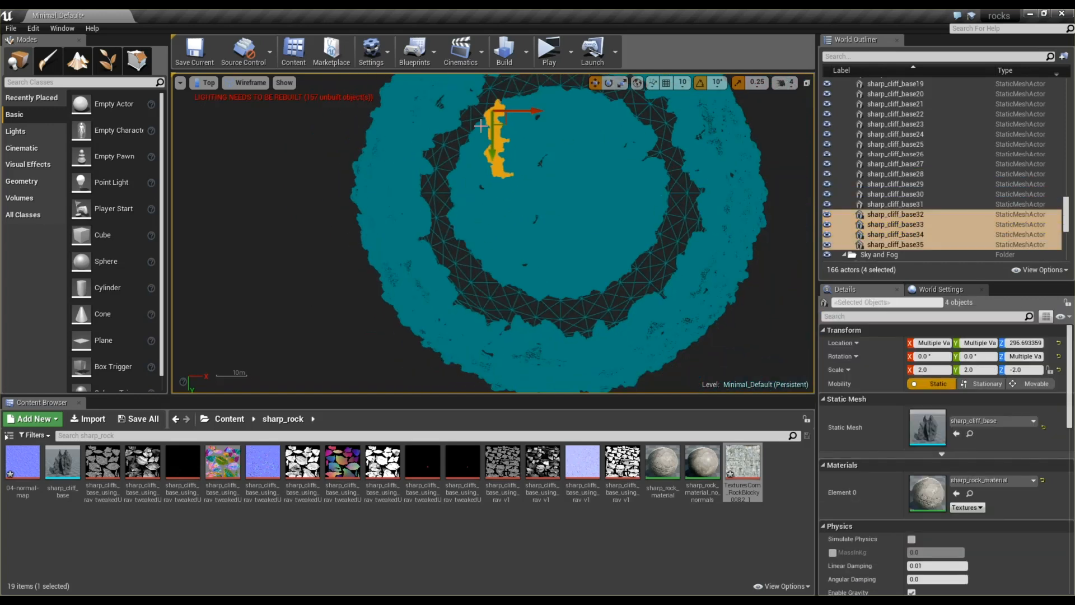
pyautogui.scroll(3, 465, 183)
pyautogui.click(245, 83)
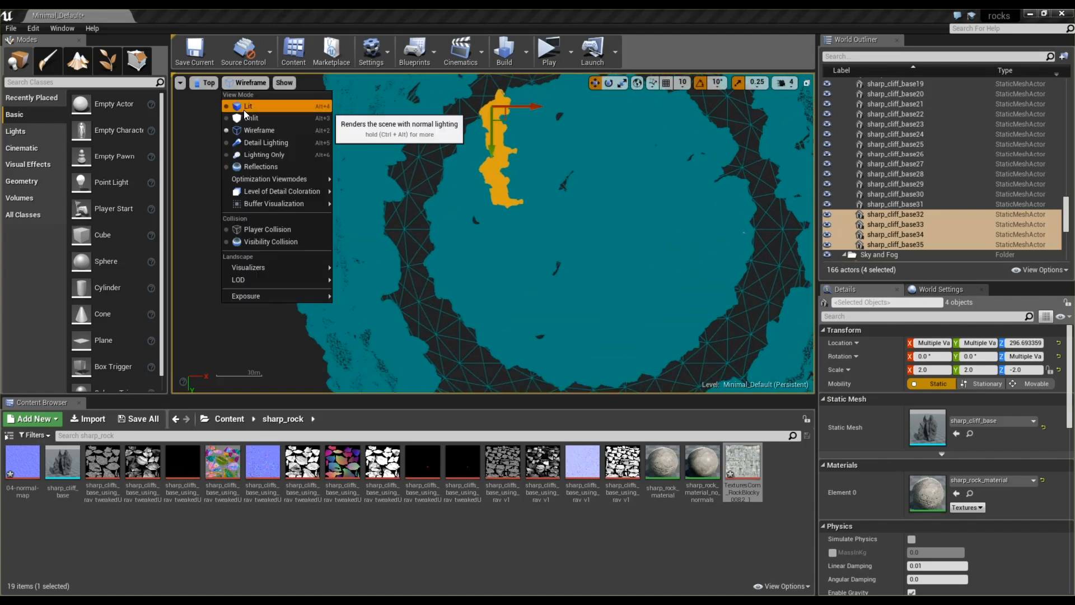
pyautogui.click(244, 106)
pyautogui.scroll(5, 432, 199)
pyautogui.press('e')
pyautogui.moveTo(477, 162); pyautogui.dragTo(493, 217)
pyautogui.press('w')
# Duplicate the four-cliff group onto the floor's -Y rim and rotate it 50° to fit the edge, viewing the scene Unlit
pyautogui.moveTo(432, 174); pyautogui.dragTo(610, 120)
pyautogui.click(236, 82)
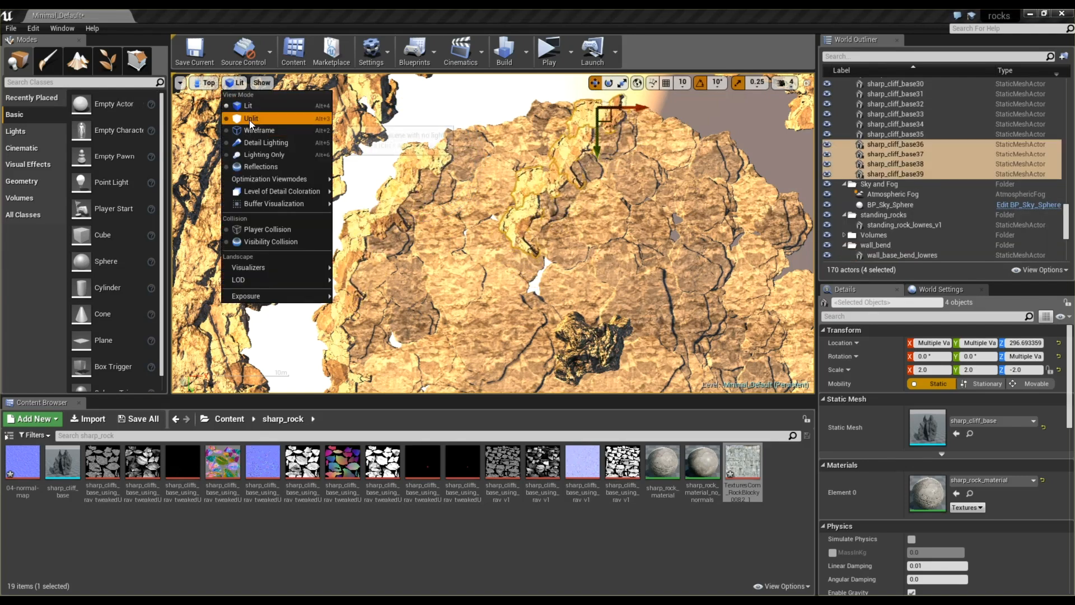
pyautogui.click(247, 119)
pyautogui.press('e')
pyautogui.moveTo(618, 168)
pyautogui.mouseDown()
pyautogui.moveTo(647, 154)
pyautogui.moveTo(637, 162)
pyautogui.mouseUp()
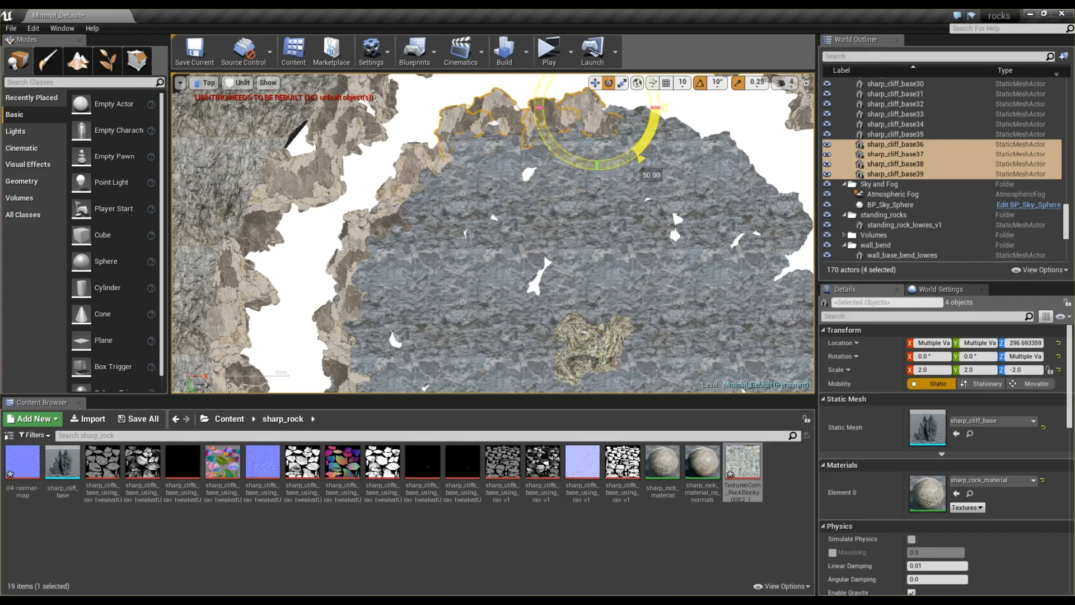
pyautogui.press('w')
pyautogui.moveTo(608, 124); pyautogui.dragTo(610, 126)
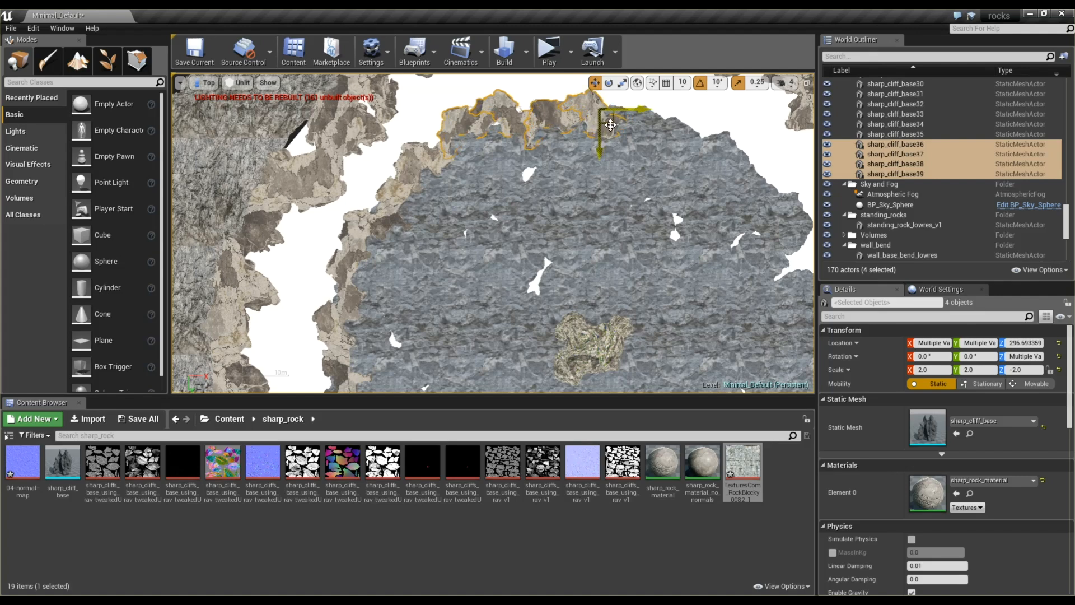
# Place another copy of the cliff group next along the -Y rim toward +X, adjusting its rotation and position to continue the row
pyautogui.scroll(-4, 609, 174)
pyautogui.scroll(3, 608, 173)
pyautogui.keyDown('alt'); pyautogui.moveTo(517, 175); pyautogui.dragTo(680, 206); pyautogui.keyUp('alt')
pyautogui.press('e')
pyautogui.moveTo(683, 143); pyautogui.dragTo(722, 230)
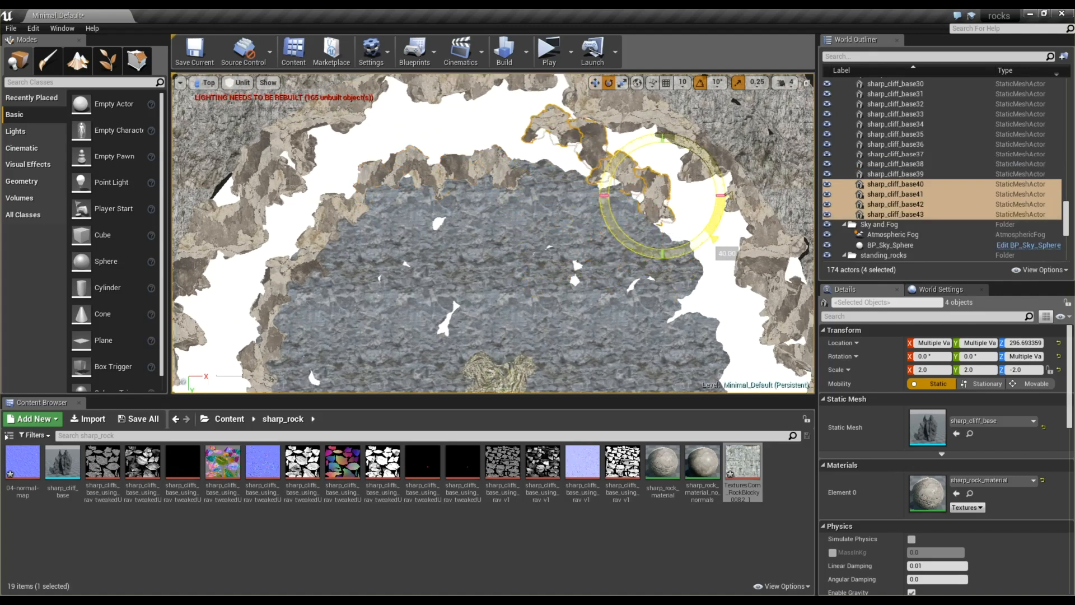
pyautogui.press('w')
pyautogui.moveTo(670, 206); pyautogui.dragTo(656, 239)
pyautogui.press('e')
pyautogui.moveTo(670, 172); pyautogui.dragTo(647, 169)
pyautogui.press('w')
pyautogui.moveTo(655, 238); pyautogui.dragTo(656, 220)
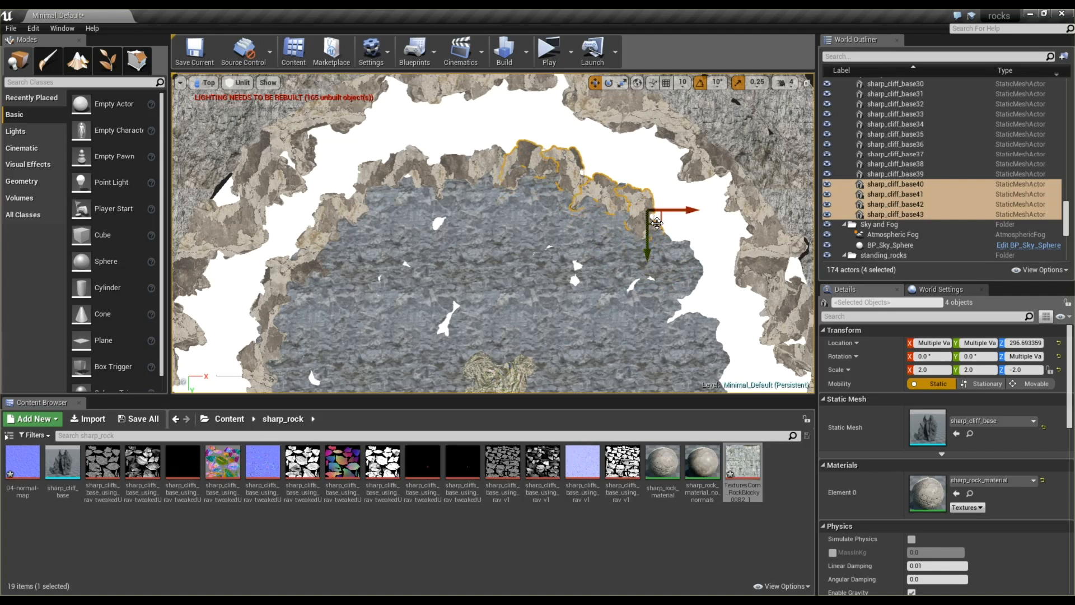
# Duplicate the cliff group onto the floor's +X/-Y rim and rotate the copy 30° to follow the curve
pyautogui.scroll(-4, 572, 211)
pyautogui.scroll(-2, 633, 270)
pyautogui.keyDown('alt'); pyautogui.moveTo(594, 196); pyautogui.dragTo(629, 250); pyautogui.keyUp('alt')
pyautogui.press('e')
pyautogui.moveTo(639, 191); pyautogui.dragTo(676, 263)
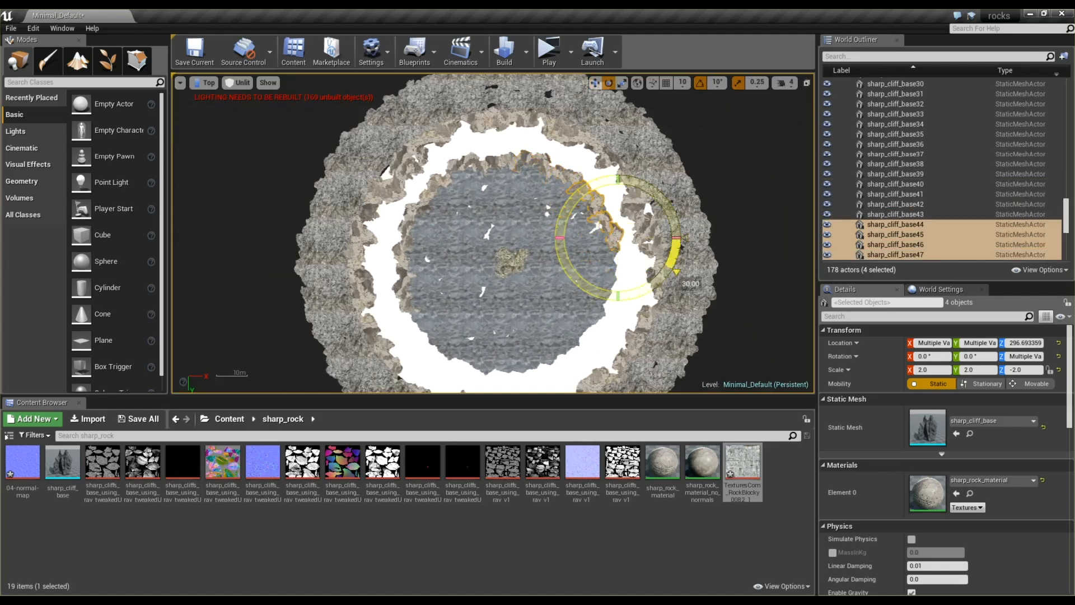
pyautogui.press('w')
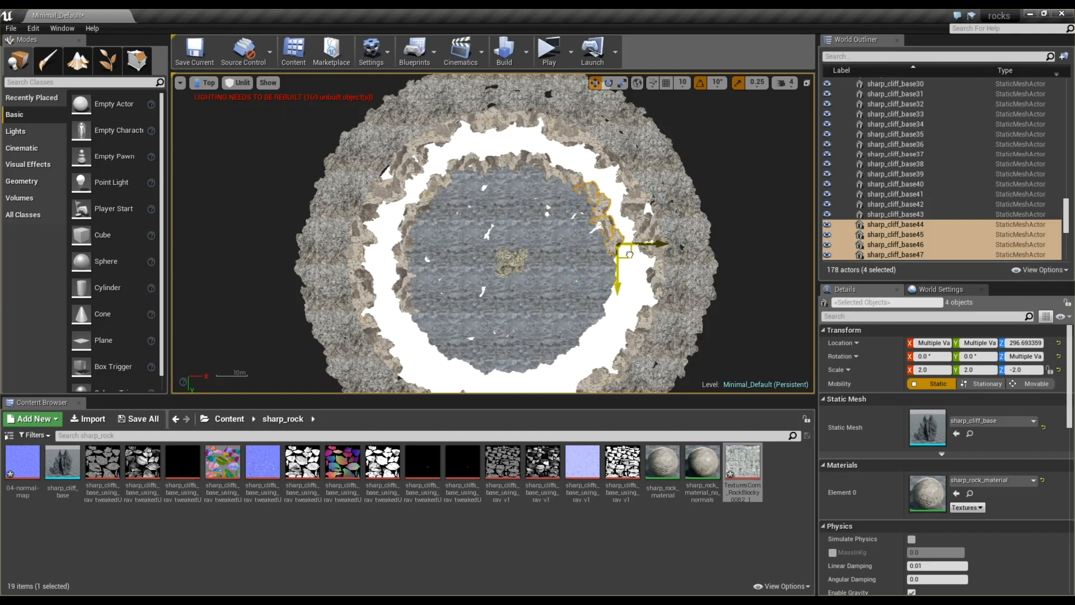
# Duplicate the cliff group onto the floor's +X rim and rotate the copy to line the edge
pyautogui.keyDown('alt'); pyautogui.moveTo(622, 289); pyautogui.dragTo(614, 348); pyautogui.keyUp('alt')
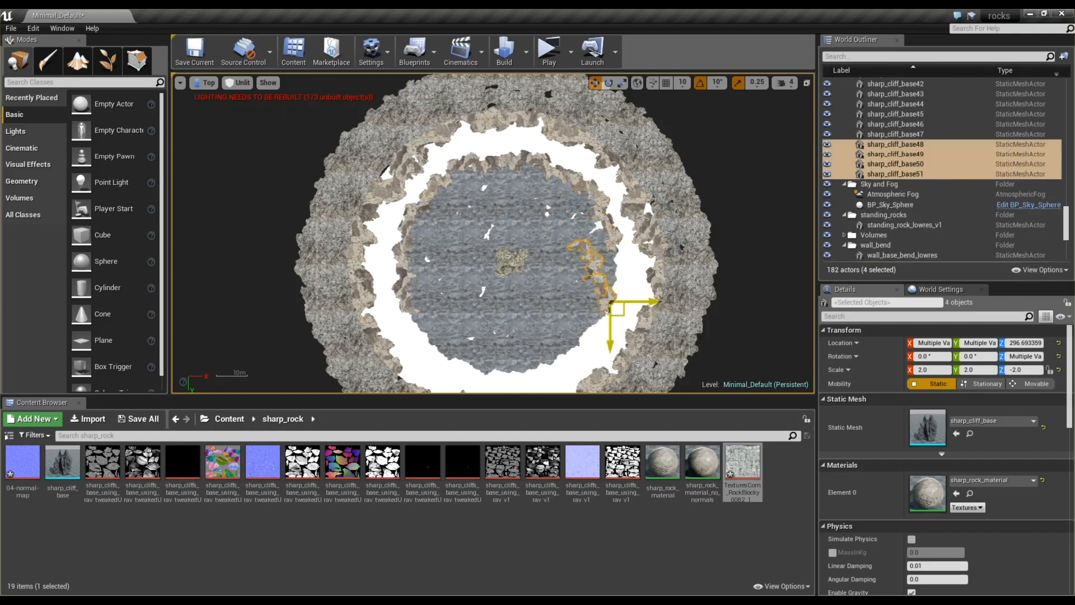
pyautogui.press('e')
pyautogui.moveTo(634, 238); pyautogui.dragTo(669, 294)
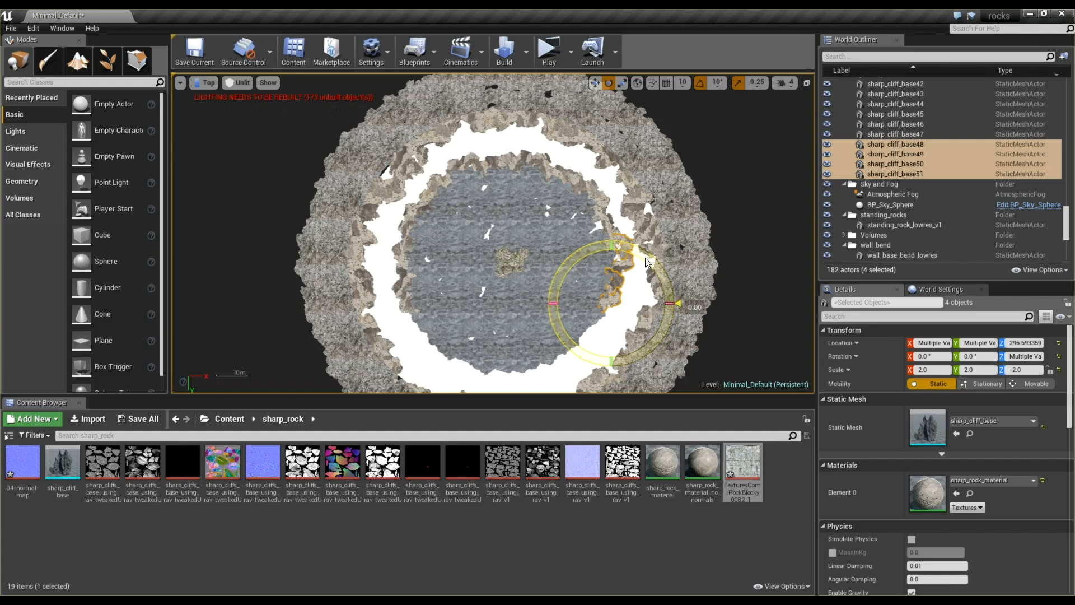
pyautogui.click(635, 279)
pyautogui.click(628, 254)
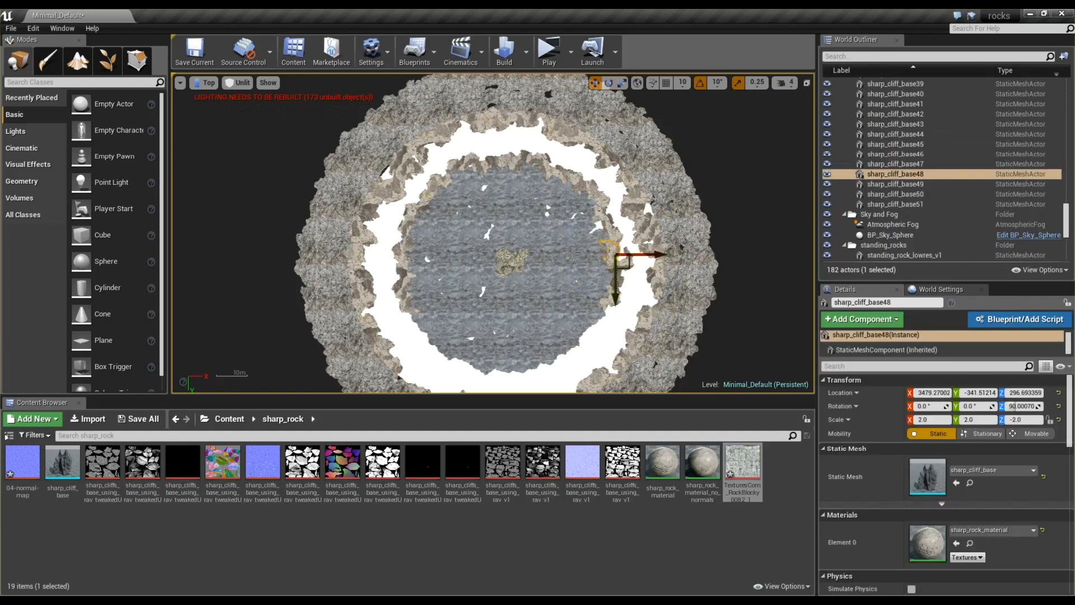
# Paste a four-cliff group onto the floor's +X/+Y rim, rotating and shifting it against the edge
pyautogui.hotkey('ctrl', 'v')
pyautogui.moveTo(621, 257); pyautogui.dragTo(590, 383)
pyautogui.press('e')
pyautogui.moveTo(602, 309); pyautogui.dragTo(556, 293)
pyautogui.press('w')
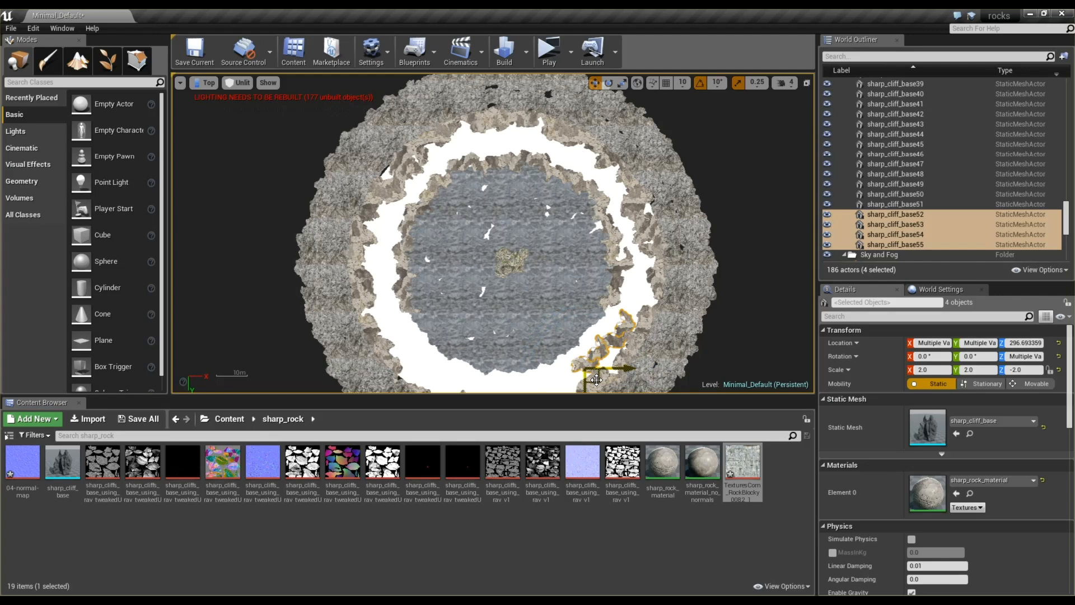
pyautogui.moveTo(596, 379); pyautogui.dragTo(575, 365)
pyautogui.scroll(-2, 573, 361)
pyautogui.scroll(4, 585, 303)
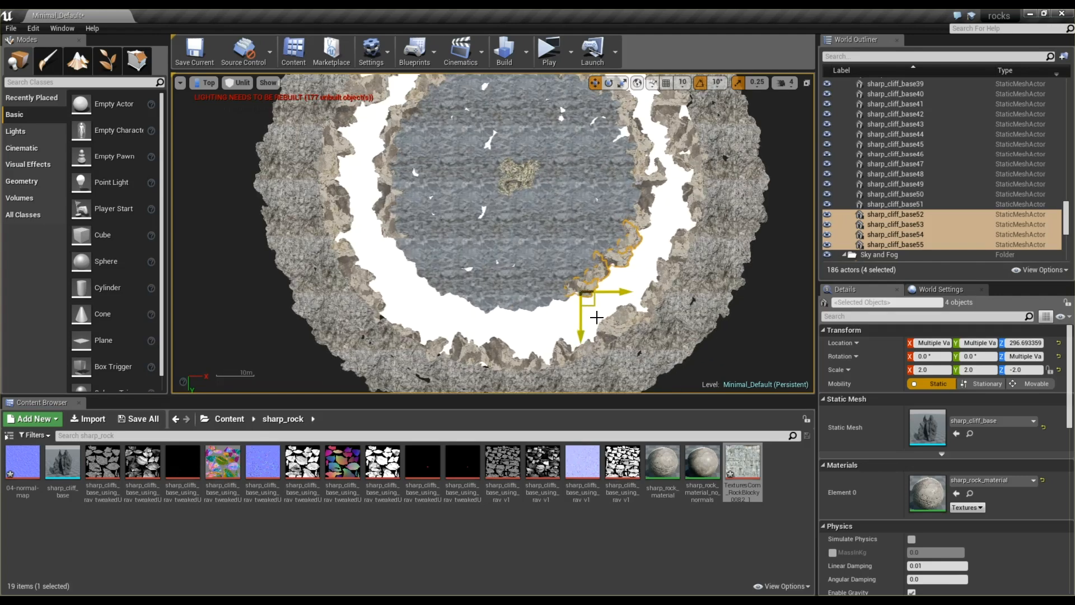
# Duplicate the cliff group onto the floor's +Y rim and rotate the copy to follow the curve
pyautogui.keyDown('alt'); pyautogui.moveTo(570, 298); pyautogui.dragTo(534, 315); pyautogui.keyUp('alt')
pyautogui.press('e')
pyautogui.moveTo(544, 248); pyautogui.dragTo(491, 327)
pyautogui.press('w')
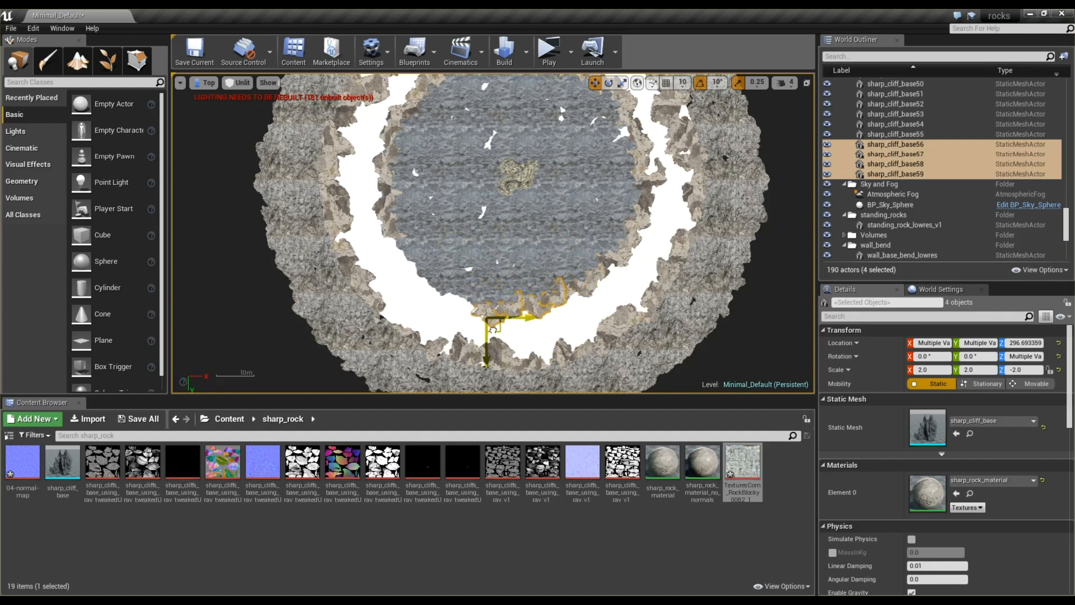
# Paste the four-cliff group onto the floor's -X/+Y rim, rotating and shifting it to follow the curve
pyautogui.hotkey('ctrl', 'v')
pyautogui.moveTo(654, 163); pyautogui.dragTo(454, 306)
pyautogui.press('e')
pyautogui.moveTo(515, 292); pyautogui.dragTo(398, 336)
pyautogui.press('w')
pyautogui.moveTo(473, 299); pyautogui.dragTo(461, 264)
# Paste another four-cliff group and position it along the +Y rim, filling the gap on its -X side
pyautogui.press('e')
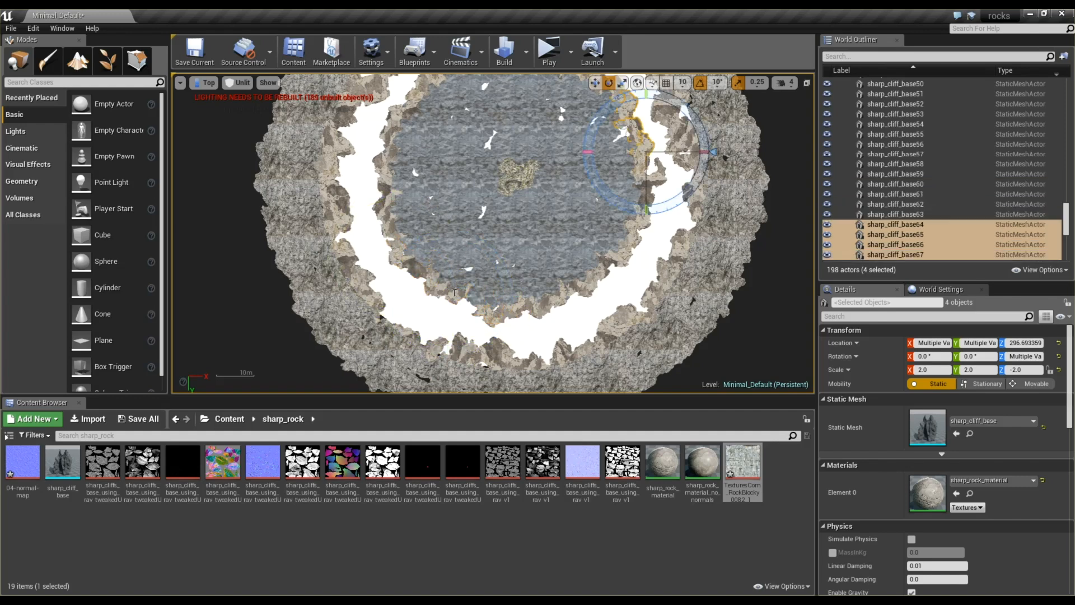
pyautogui.press('w')
pyautogui.moveTo(658, 164); pyautogui.dragTo(428, 381)
pyautogui.press('e')
pyautogui.press('w')
pyautogui.moveTo(492, 320); pyautogui.dragTo(460, 304)
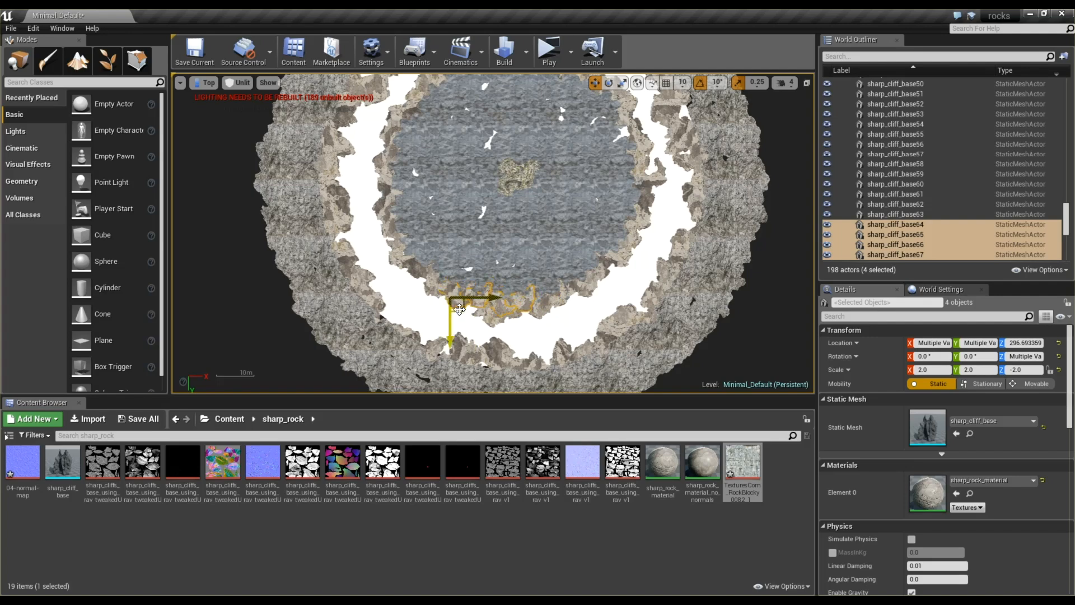
# In perspective view, lower the selected four-cliff group to Z about 111, sharp_cliff_base58 to about 89 and sharp_cliff_base59 to about 118
pyautogui.click(206, 82)
pyautogui.click(246, 94)
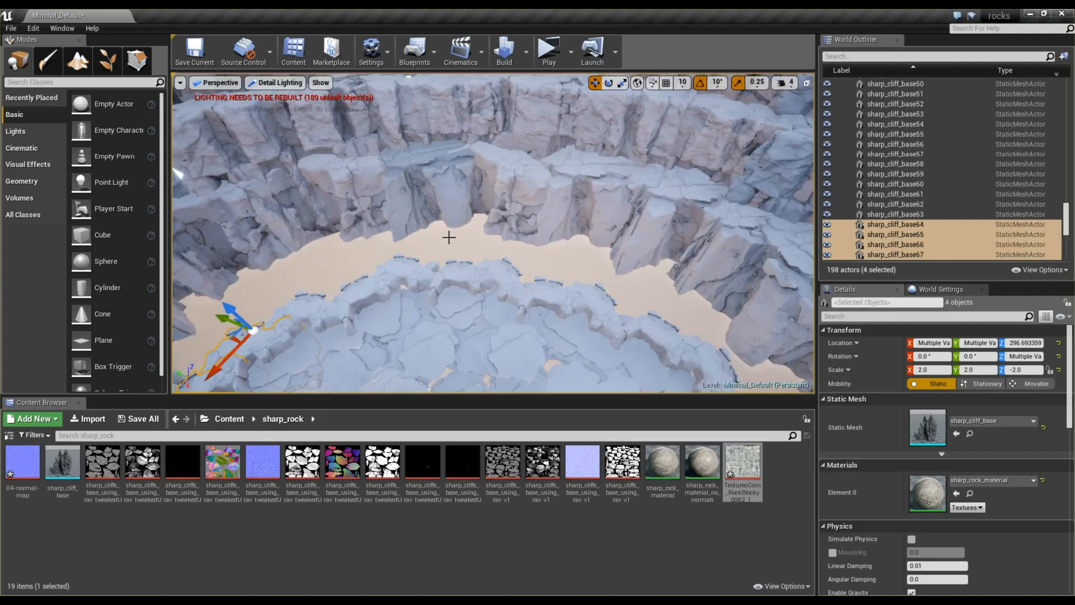
pyautogui.moveTo(456, 245)
pyautogui.keyDown('alt'); pyautogui.mouseDown()
pyautogui.moveTo(392, 179)
pyautogui.moveTo(456, 245)
pyautogui.mouseUp(); pyautogui.keyUp('alt')
pyautogui.moveTo(541, 118); pyautogui.dragTo(543, 137)
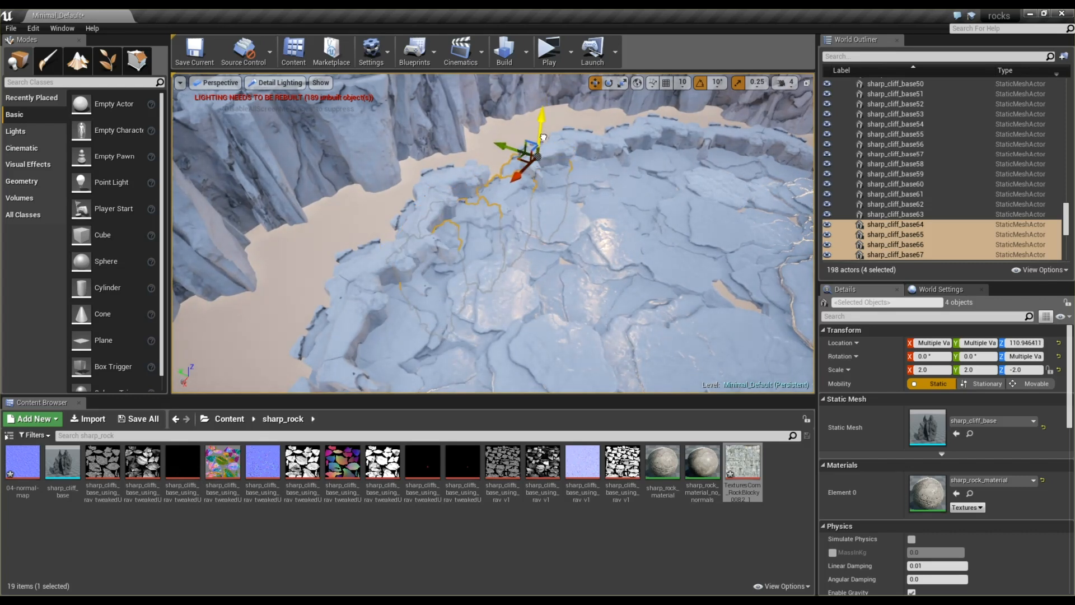
pyautogui.click(438, 201)
pyautogui.moveTo(411, 180); pyautogui.dragTo(411, 198)
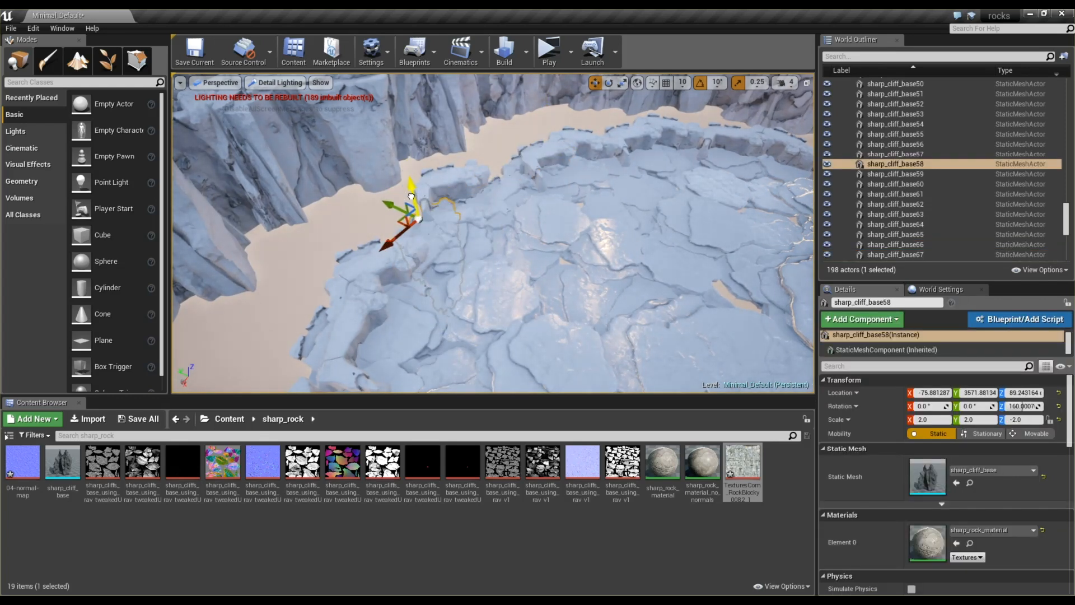
pyautogui.click(456, 176)
pyautogui.moveTo(450, 153); pyautogui.dragTo(452, 166)
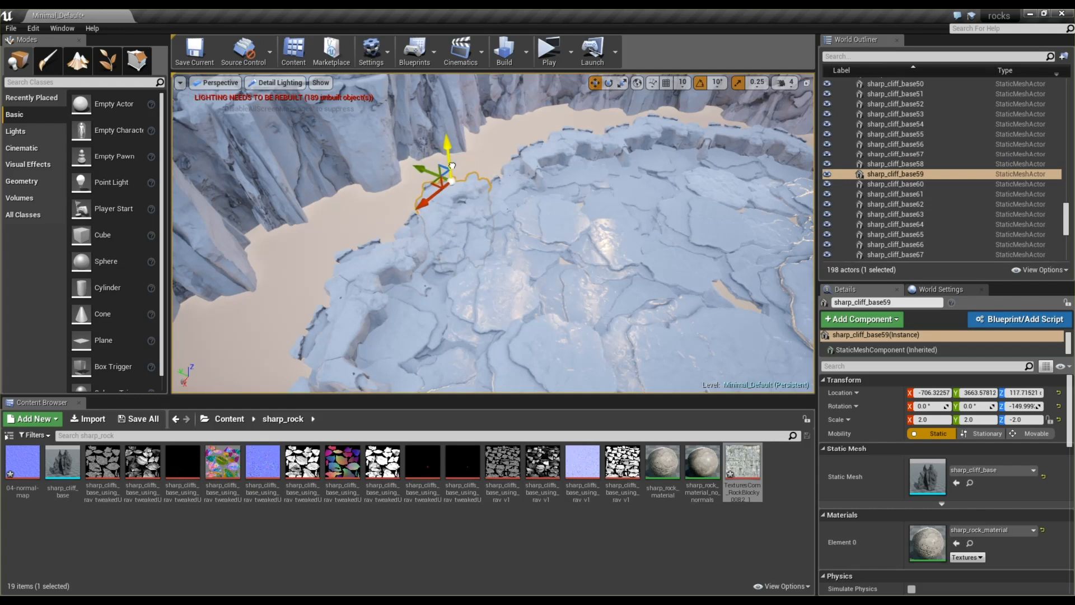
# Lower sharp_cliff_base56 to Z about 125, and rotate sharp_cliff_base57 to about -130° and lower it to Z about 95
pyautogui.click(382, 276)
pyautogui.moveTo(319, 295)
pyautogui.mouseDown()
pyautogui.moveTo(321, 311)
pyautogui.moveTo(317, 301)
pyautogui.mouseUp()
pyautogui.click(374, 257)
pyautogui.press('e')
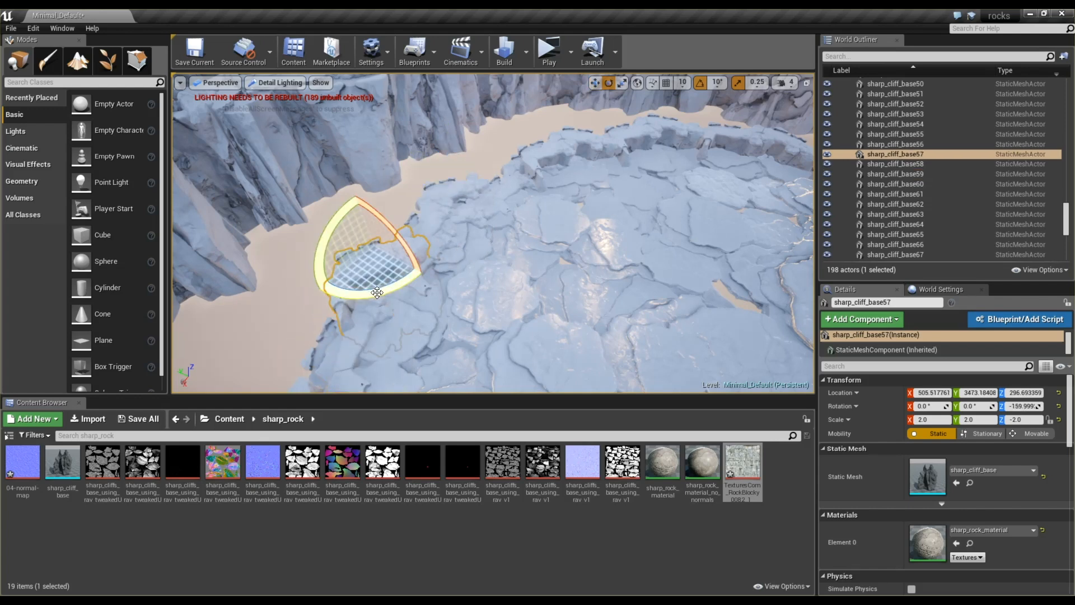
pyautogui.press('w')
pyautogui.moveTo(367, 223); pyautogui.dragTo(363, 247)
pyautogui.scroll(-2, 521, 203)
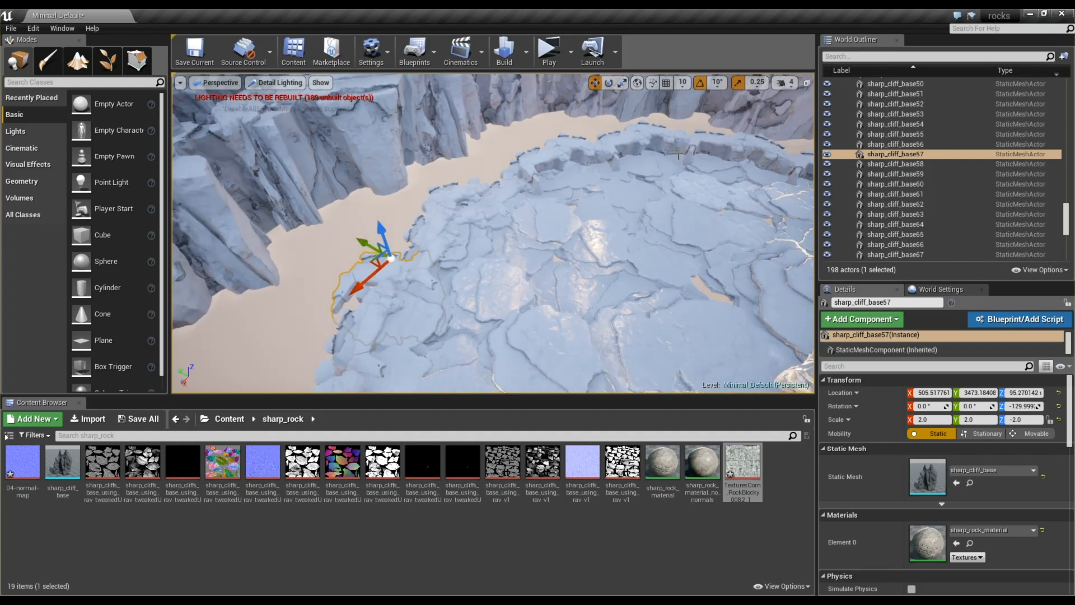
# Lower the next cliffs along the -X/+Y rim toward the floor, with sharp_cliff_base62 at Z about 142
pyautogui.click(539, 158)
pyautogui.click(571, 147)
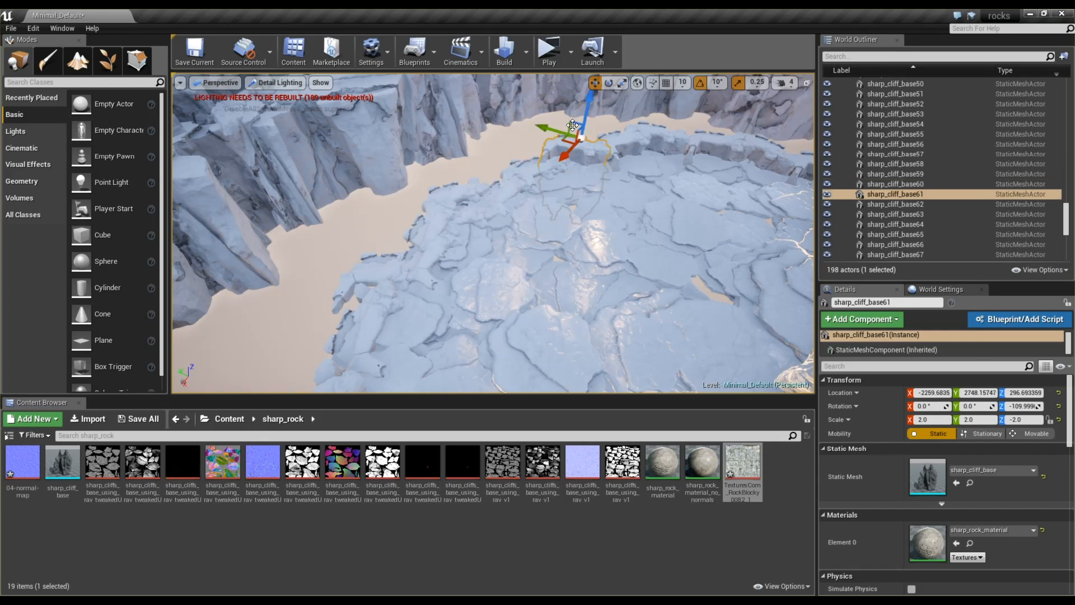
pyautogui.moveTo(587, 112); pyautogui.dragTo(586, 124)
pyautogui.click(622, 141)
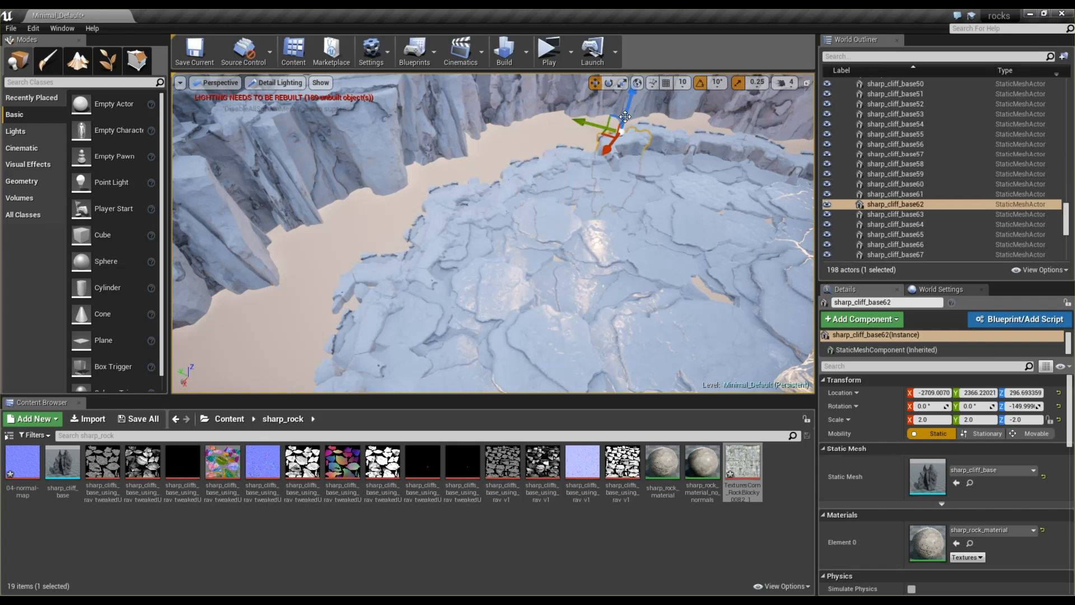
pyautogui.scroll(-3, 475, 223)
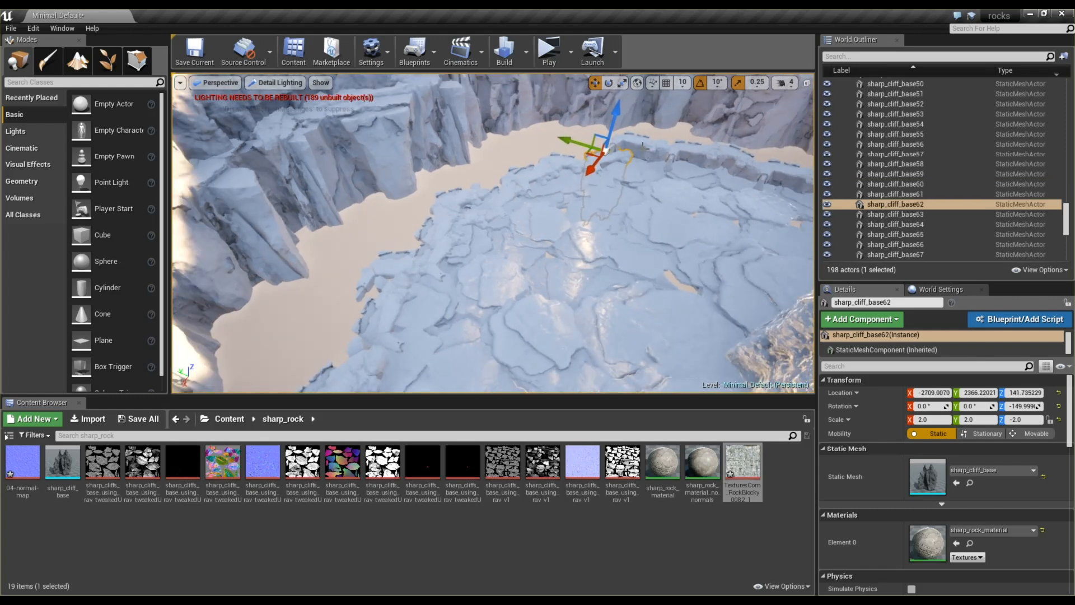
# Select the six neighbouring raised cliffs on the floor's -X rim and lower them together to Z about 122
pyautogui.click(651, 147)
pyautogui.keyDown('ctrl'); pyautogui.click(703, 154); pyautogui.keyUp('ctrl')
pyautogui.keyDown('ctrl'); pyautogui.click(737, 162); pyautogui.keyUp('ctrl')
pyautogui.keyDown('ctrl'); pyautogui.click(788, 174); pyautogui.keyUp('ctrl')
pyautogui.moveTo(788, 174); pyautogui.dragTo(635, 197, button='right')
pyautogui.keyDown('ctrl'); pyautogui.click(700, 204); pyautogui.keyUp('ctrl')
pyautogui.keyDown('ctrl'); pyautogui.click(750, 179); pyautogui.keyUp('ctrl')
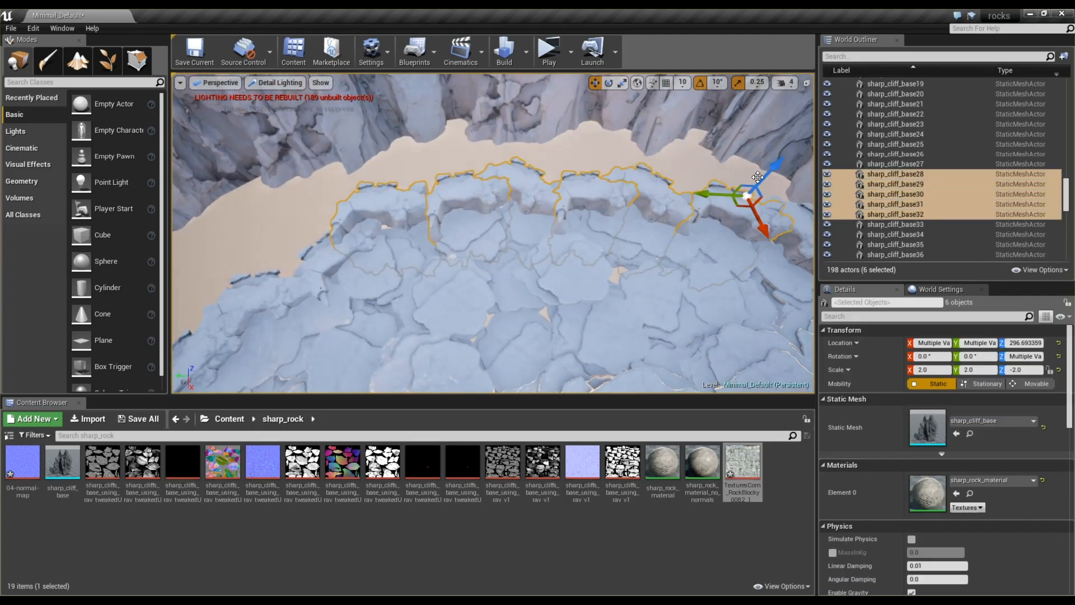
pyautogui.moveTo(767, 178); pyautogui.dragTo(763, 192)
pyautogui.moveTo(379, 205); pyautogui.dragTo(416, 233, button='right')
pyautogui.moveTo(804, 208); pyautogui.dragTo(942, 165, button='right')
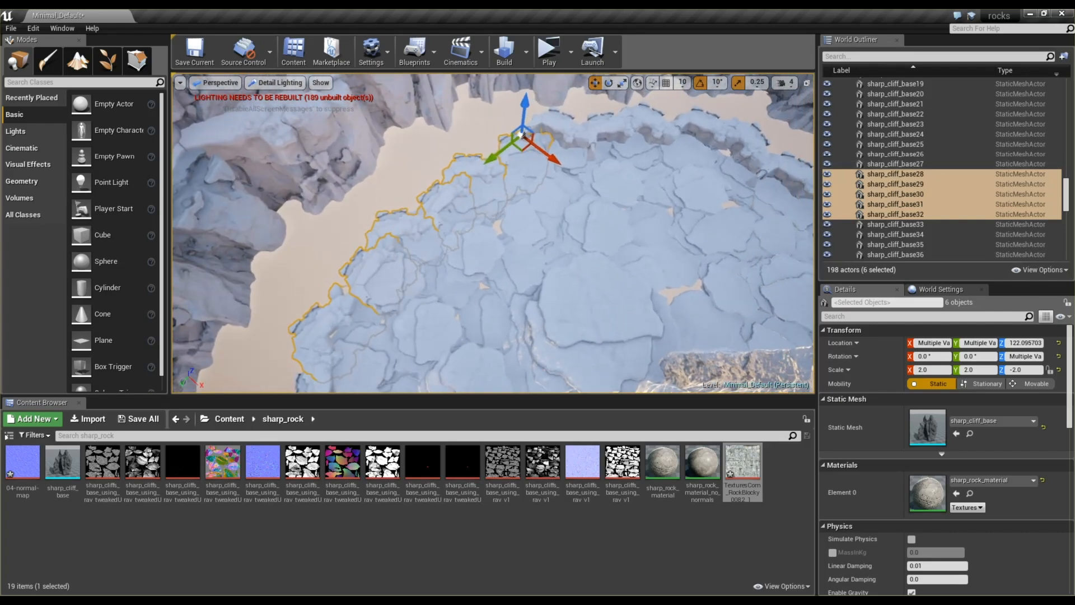
pyautogui.moveTo(708, 191); pyautogui.dragTo(733, 192, button='right')
# Select the next three raised cliffs along the rim and lower them together to Z about 146
pyautogui.click(550, 142)
pyautogui.keyDown('ctrl'); pyautogui.click(585, 133); pyautogui.keyUp('ctrl')
pyautogui.keyDown('ctrl'); pyautogui.click(625, 130); pyautogui.keyUp('ctrl')
pyautogui.moveTo(640, 106)
pyautogui.mouseDown()
pyautogui.moveTo(636, 119)
pyautogui.moveTo(643, 109)
pyautogui.mouseUp()
pyautogui.moveTo(556, 139); pyautogui.dragTo(560, 100, button='right')
pyautogui.keyDown('alt'); pyautogui.moveTo(577, 191); pyautogui.dragTo(707, 205); pyautogui.keyUp('alt')
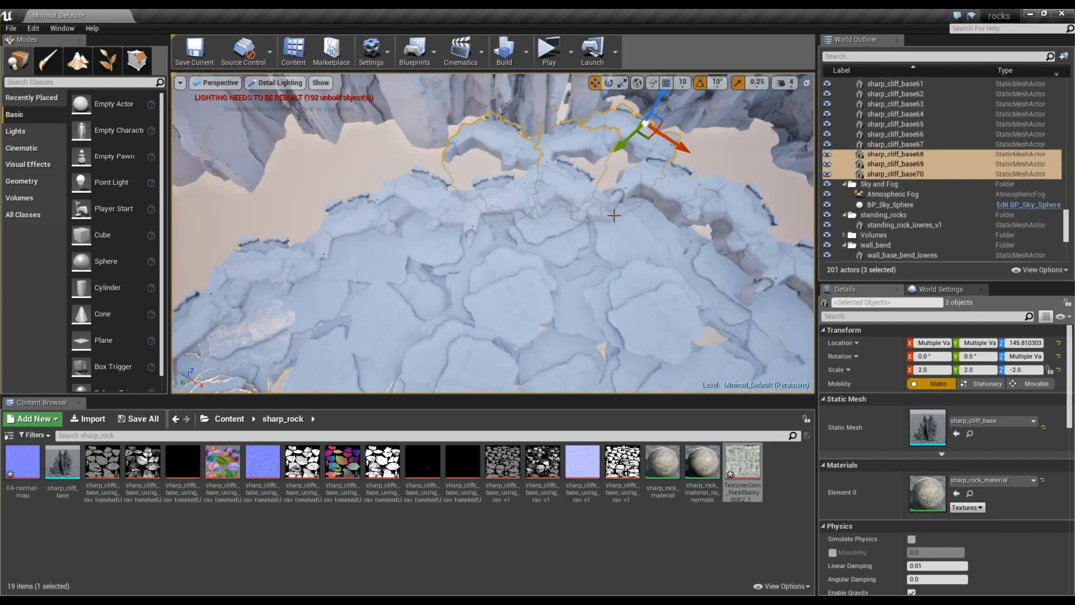
pyautogui.hotkey('ctrl', 'z')
pyautogui.scroll(-5, 652, 232)
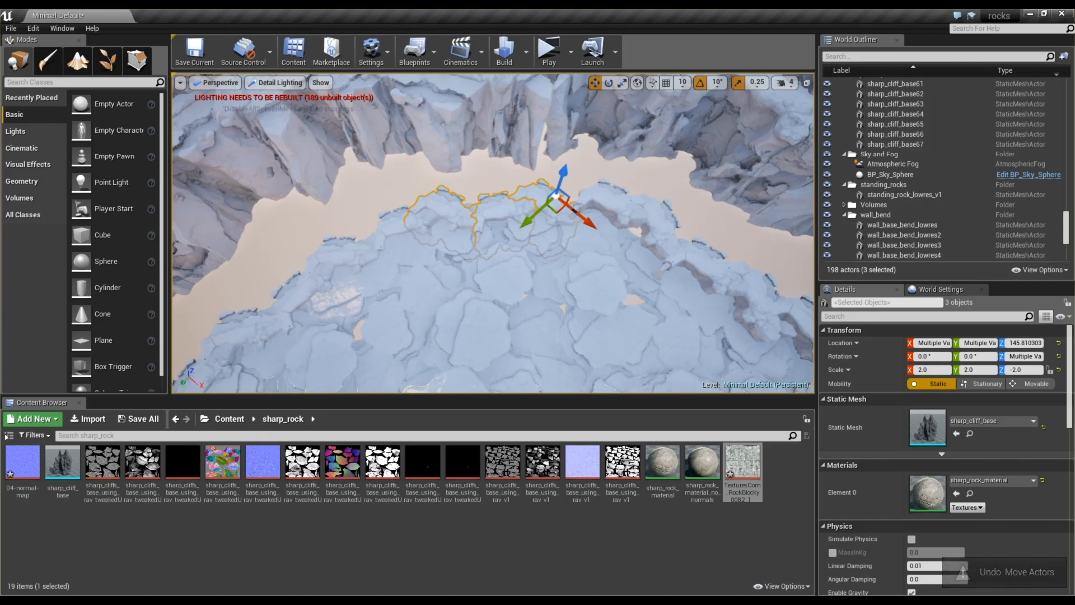
# Select sharp_cliff_base36, 37, 38 and 40 on the rim and lower them together to Z about 106
pyautogui.click(611, 229)
pyautogui.keyDown('ctrl'); pyautogui.click(803, 322); pyautogui.keyUp('ctrl')
pyautogui.moveTo(803, 323); pyautogui.dragTo(510, 207, button='right')
pyautogui.keyDown('ctrl'); pyautogui.click(503, 220); pyautogui.keyUp('ctrl')
pyautogui.keyDown('ctrl'); pyautogui.click(458, 183); pyautogui.keyUp('ctrl')
pyautogui.moveTo(472, 141); pyautogui.dragTo(472, 152)
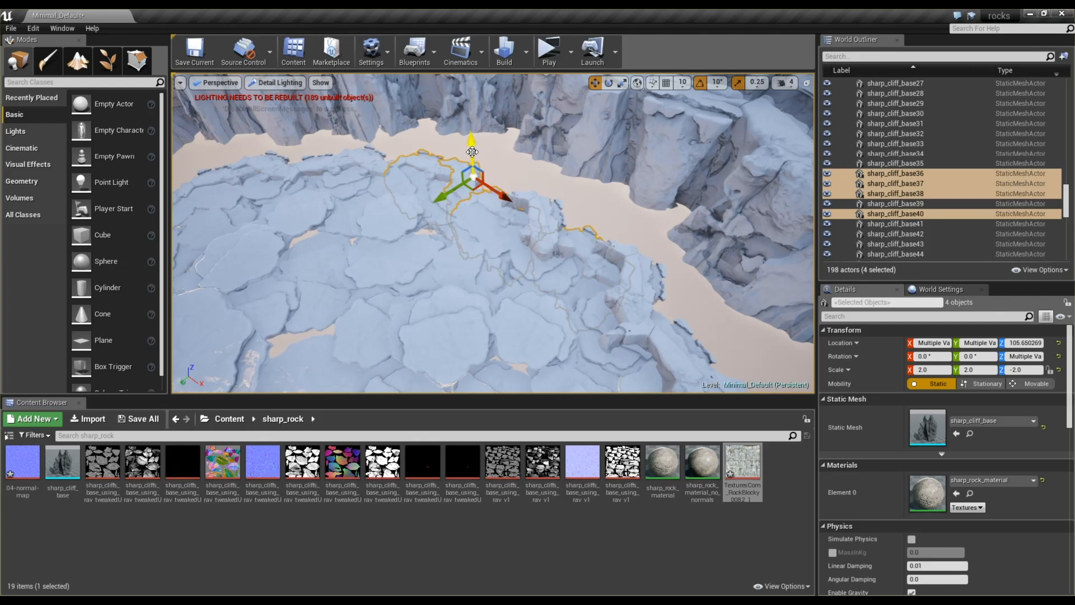
# Rotate sharp_cliff_base39 on the -Y rim to about 170° and lower it to Z about 139
pyautogui.click(550, 218)
pyautogui.press('e')
pyautogui.moveTo(582, 265); pyautogui.dragTo(556, 212)
pyautogui.press('w')
pyautogui.scroll(-10, 582, 278)
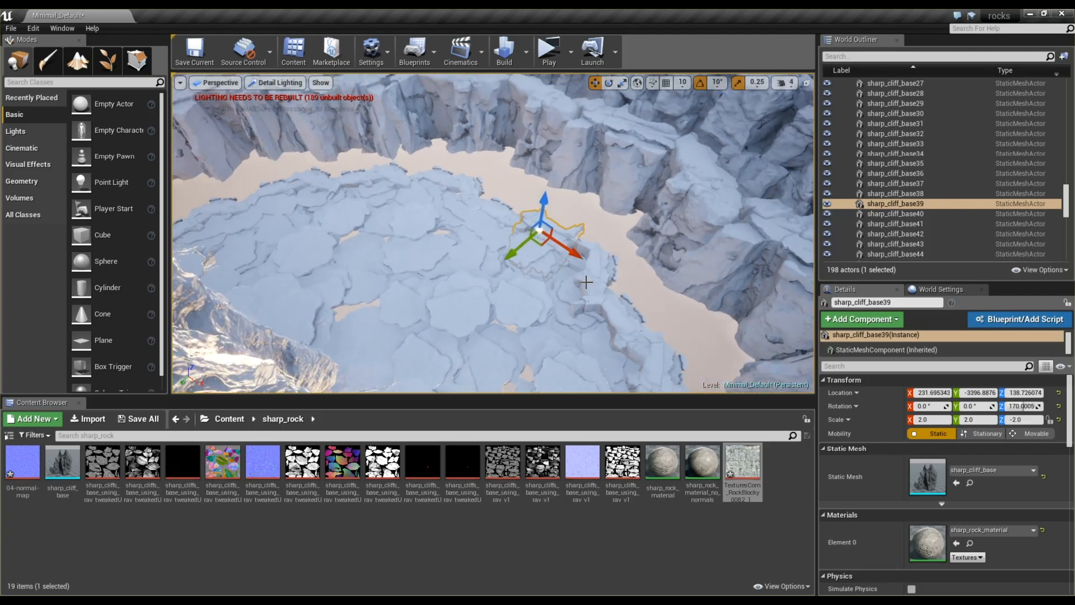
# Select sharp_cliff_base41, 42, 44, 45 and 46 along the +X/-Y rim and lower them to Z about 126
pyautogui.click(578, 264)
pyautogui.keyDown('ctrl'); pyautogui.click(601, 332); pyautogui.keyUp('ctrl')
pyautogui.moveTo(602, 331)
pyautogui.mouseDown(button='right')
pyautogui.moveTo(569, 304)
pyautogui.moveTo(616, 331)
pyautogui.mouseUp(button='right')
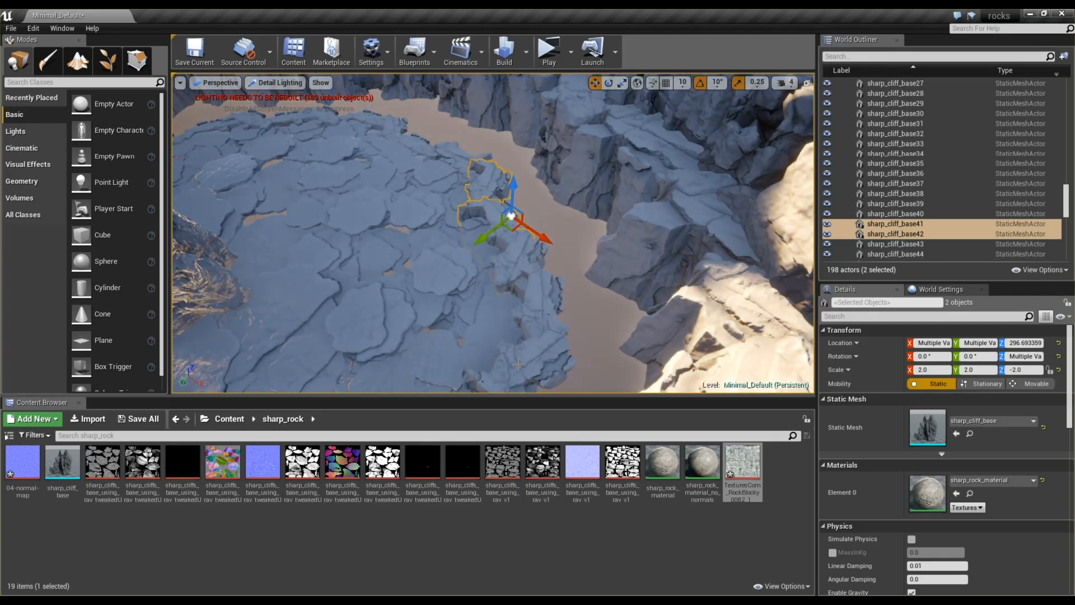
pyautogui.keyDown('ctrl'); pyautogui.click(518, 364); pyautogui.keyUp('ctrl')
pyautogui.press('f')
pyautogui.keyDown('ctrl'); pyautogui.click(476, 347); pyautogui.keyUp('ctrl')
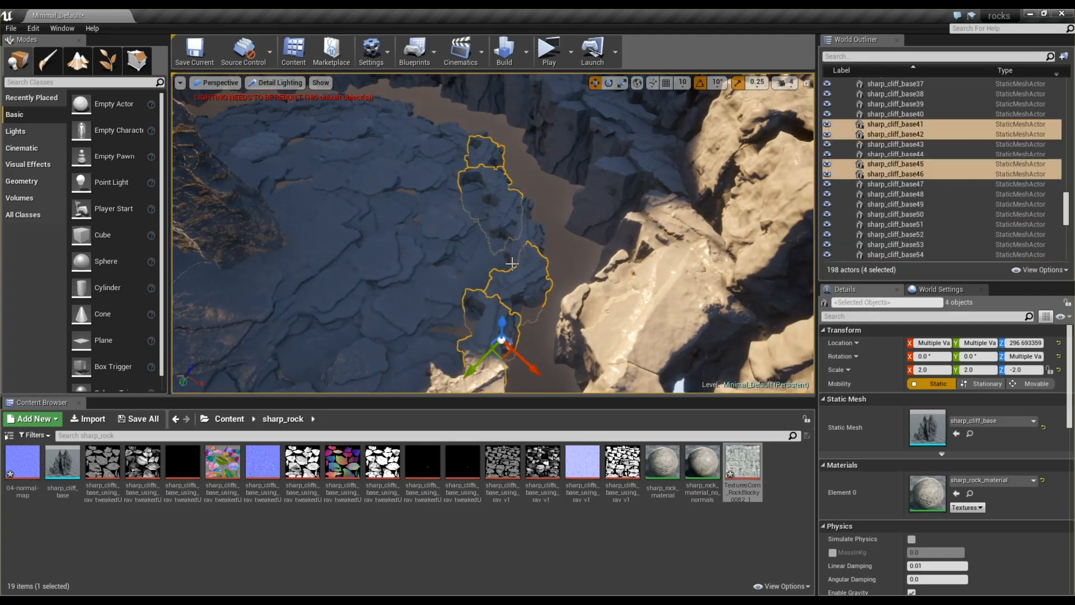
pyautogui.keyDown('ctrl'); pyautogui.click(521, 242); pyautogui.keyUp('ctrl')
pyautogui.moveTo(541, 212); pyautogui.dragTo(540, 226)
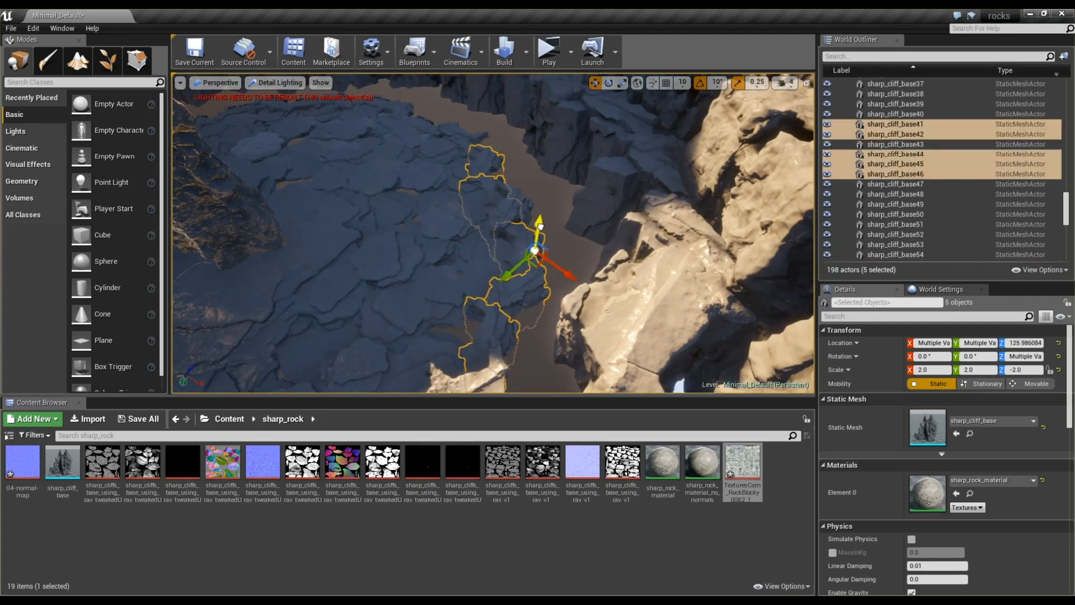
# Sink sharp_cliff_base43 on the +X/-Y rim to Z about -30
pyautogui.click(509, 213)
pyautogui.moveTo(520, 190); pyautogui.dragTo(519, 211)
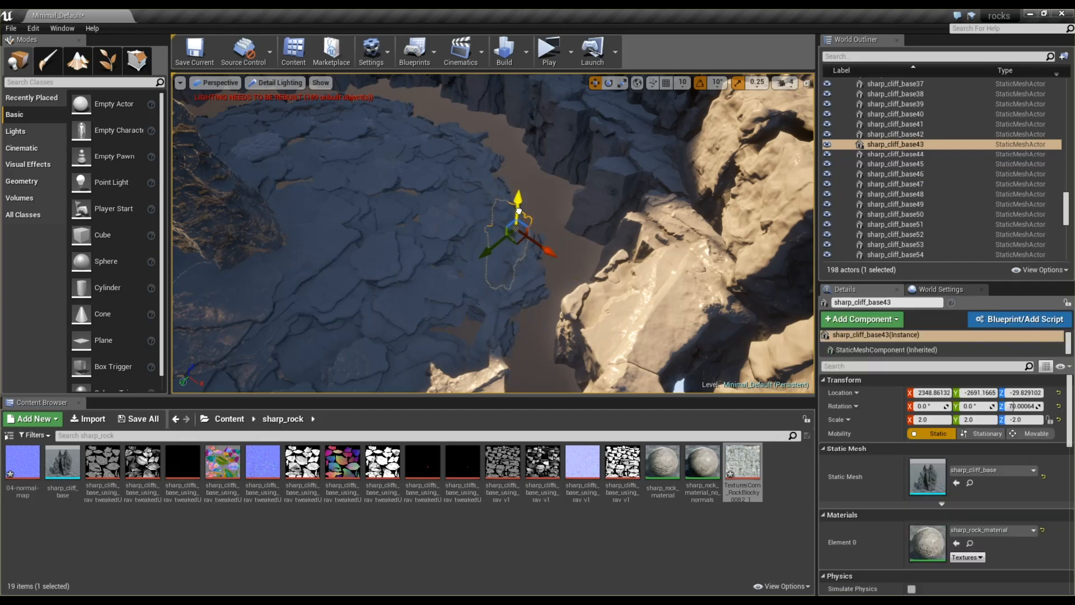
pyautogui.moveTo(508, 223); pyautogui.dragTo(498, 235, button='right')
# Lower the next two individual cliffs along the +X rim, ending with sharp_cliff_base48
pyautogui.click(478, 359)
pyautogui.moveTo(478, 359); pyautogui.dragTo(420, 265, button='right')
pyautogui.moveTo(534, 141); pyautogui.dragTo(530, 161)
pyautogui.click(594, 283)
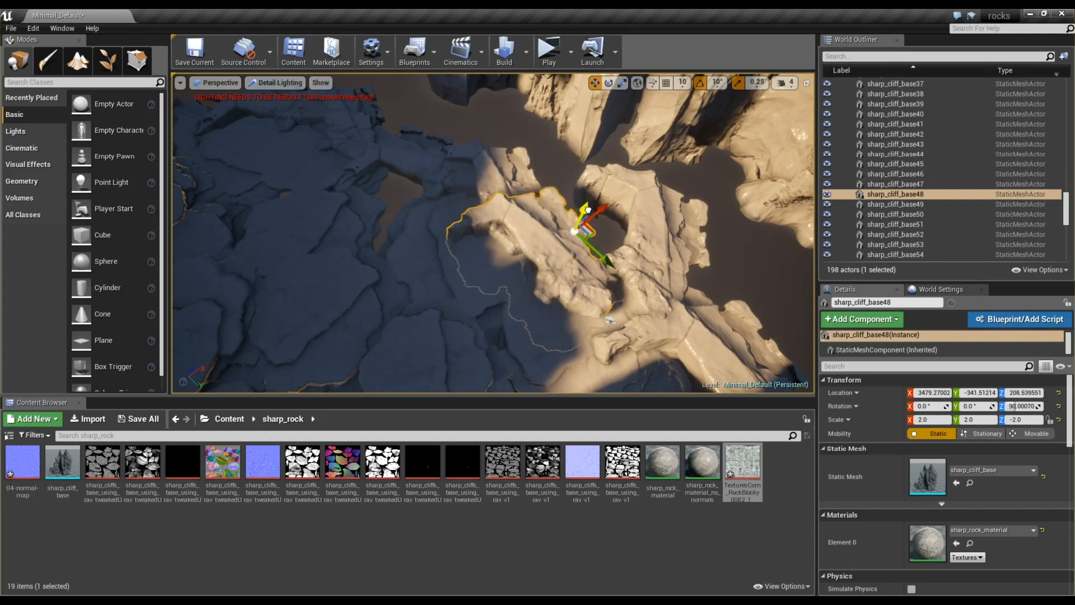
pyautogui.click(676, 341)
pyautogui.scroll(-2, 652, 265)
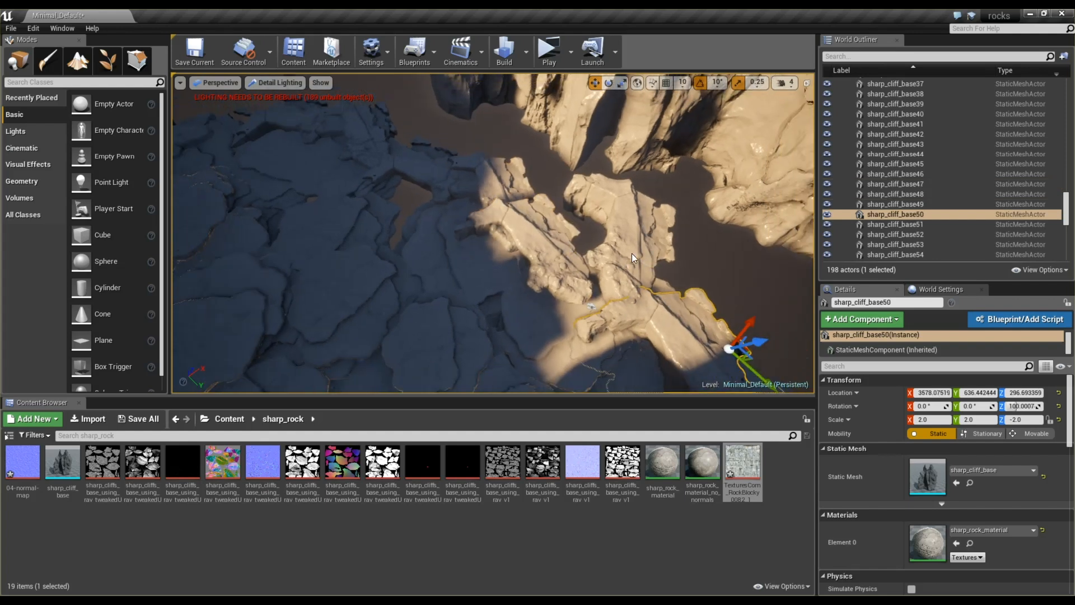
pyautogui.keyDown('ctrl'); pyautogui.click(632, 253); pyautogui.keyUp('ctrl')
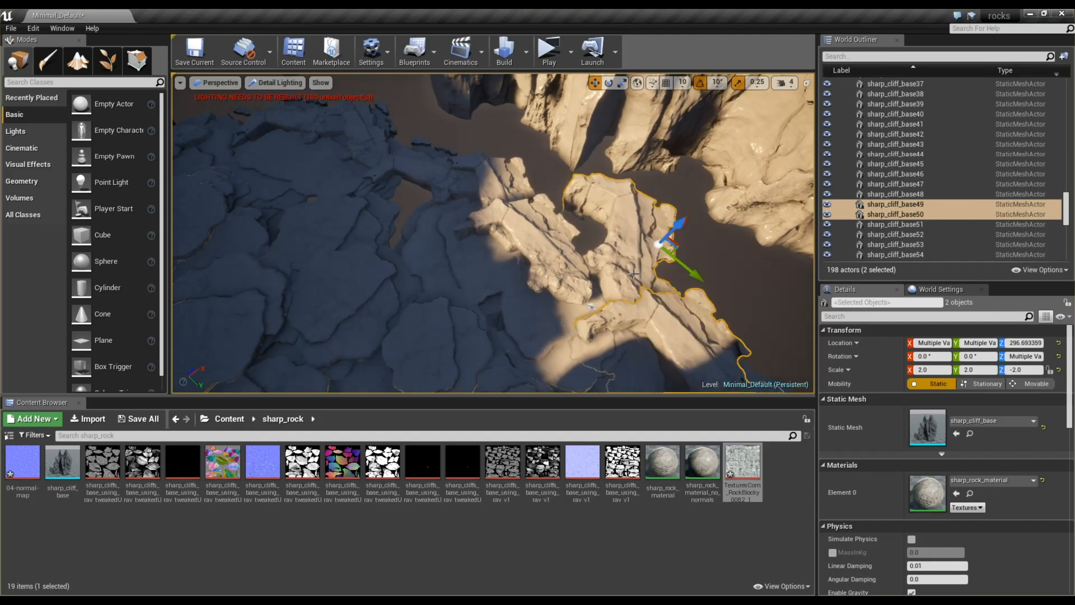
pyautogui.hotkey('ctrl', 'z')
pyautogui.moveTo(669, 233)
pyautogui.mouseDown()
pyautogui.moveTo(644, 258)
pyautogui.moveTo(668, 232)
pyautogui.mouseUp()
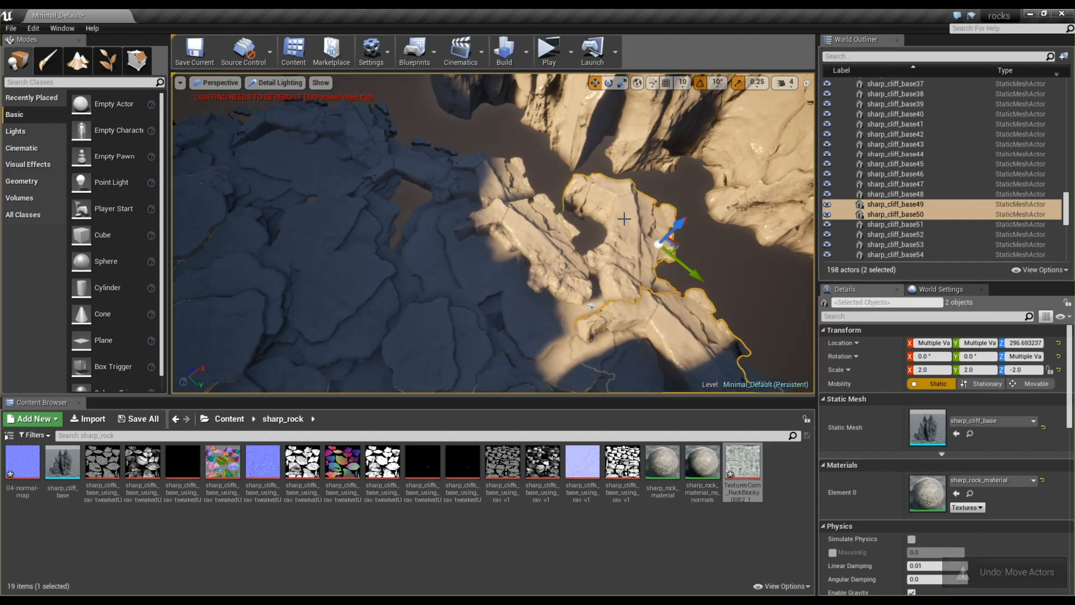
# Rotate sharp_cliff_base49 by -50° and shift it inward against the +X rim to X about 3520
pyautogui.click(643, 259)
pyautogui.press('e')
pyautogui.moveTo(666, 303); pyautogui.dragTo(694, 303)
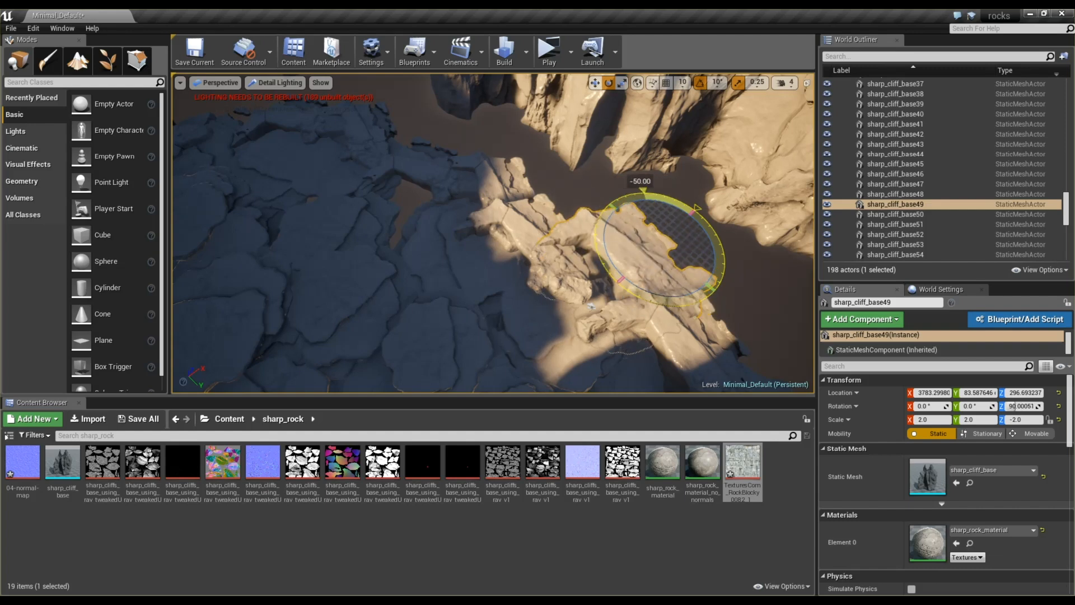
pyautogui.press('w')
pyautogui.moveTo(674, 247); pyautogui.dragTo(625, 268)
pyautogui.hotkey('ctrl', 'z')
pyautogui.keyDown('alt'); pyautogui.moveTo(690, 270); pyautogui.dragTo(579, 190); pyautogui.keyUp('alt')
pyautogui.hotkey('ctrl', 'z')
pyautogui.moveTo(657, 225); pyautogui.dragTo(609, 232)
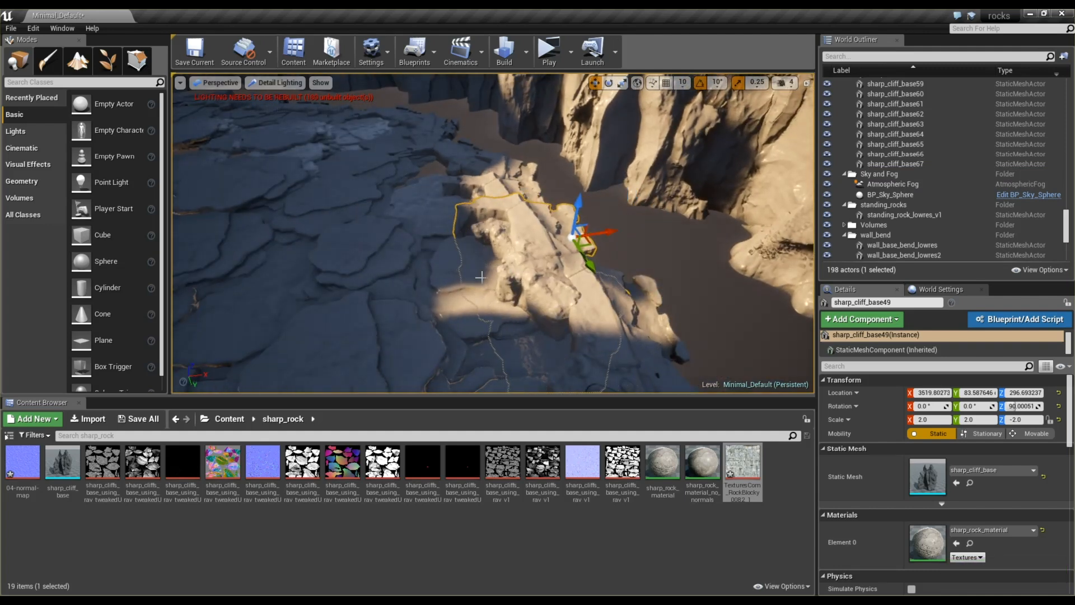
# Lower the realigned cliff and its raised neighbours on the +X rim down toward the floor
pyautogui.moveTo(497, 235); pyautogui.dragTo(497, 291)
pyautogui.moveTo(530, 103); pyautogui.dragTo(530, 124)
pyautogui.scroll(-3, 530, 124)
pyautogui.click(567, 260)
pyautogui.moveTo(578, 265); pyautogui.dragTo(573, 302)
# Lower sharp_cliff_base52 to Z about 118 and sharp_cliff_base53 to Z about 147 on the +X/+Y rim
pyautogui.click(550, 344)
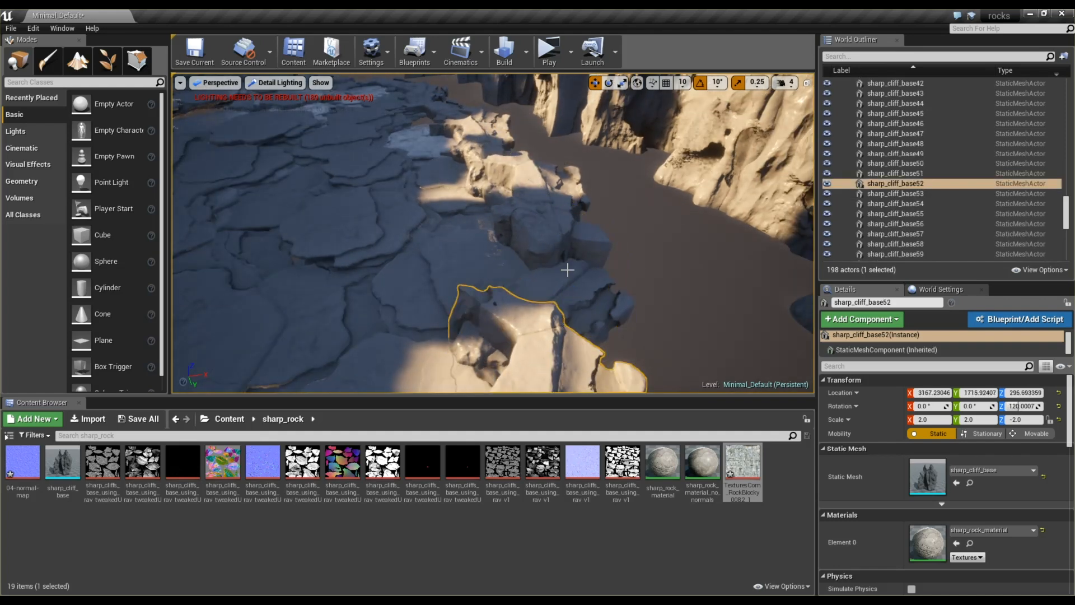
pyautogui.scroll(-4, 565, 264)
pyautogui.moveTo(563, 264); pyautogui.dragTo(590, 325, button='right')
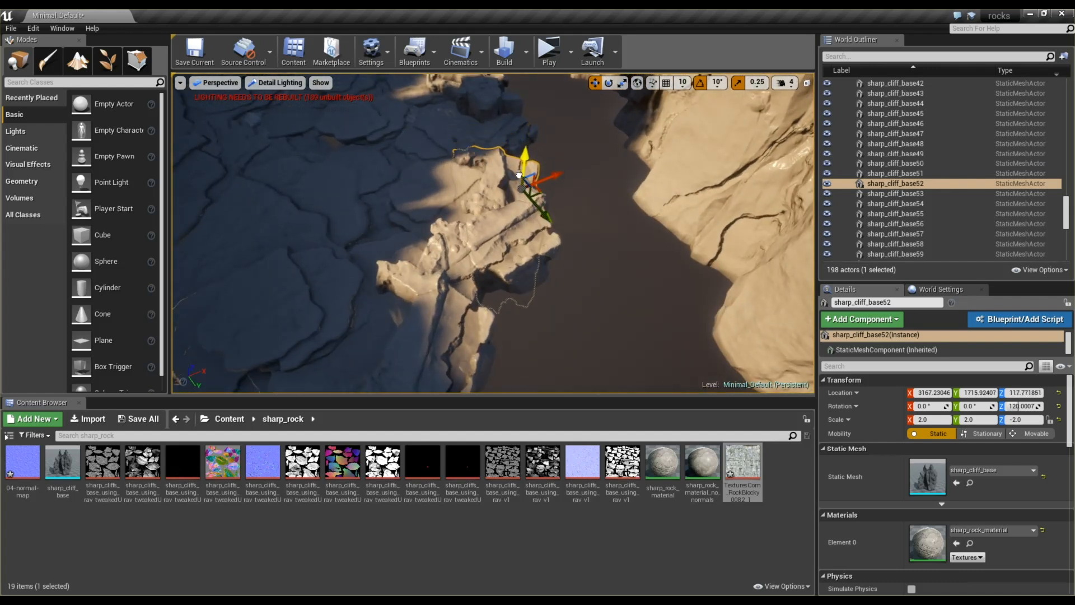
pyautogui.click(477, 250)
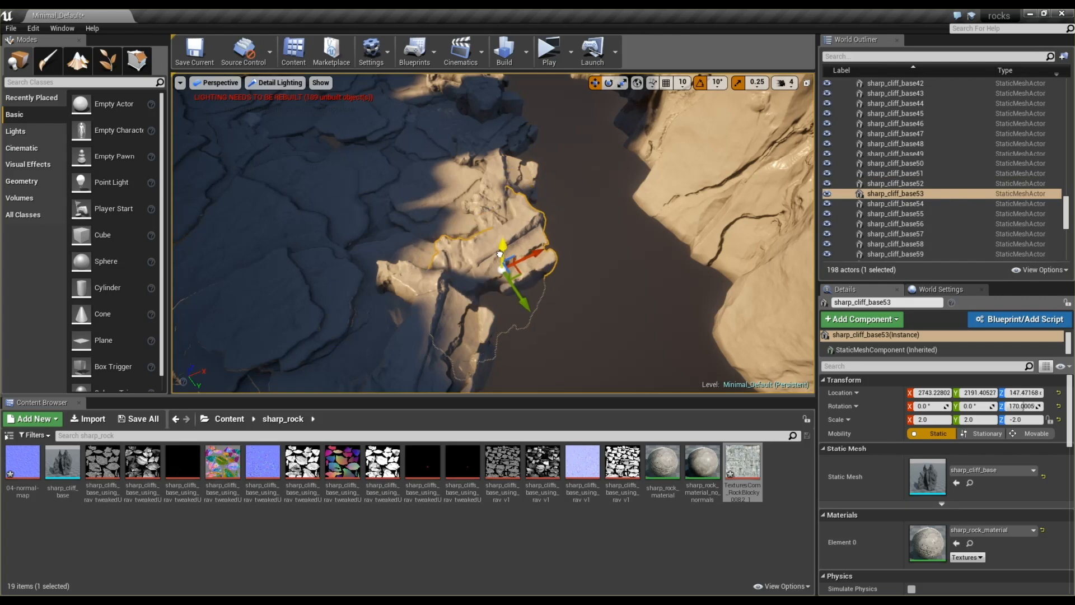
# Select sharp_cliff_base54 and 55 on the +X/+Y rim and lower them together to Z about 131
pyautogui.click(439, 331)
pyautogui.moveTo(438, 330); pyautogui.dragTo(487, 277, button='right')
pyautogui.keyDown('ctrl'); pyautogui.click(559, 224); pyautogui.keyUp('ctrl')
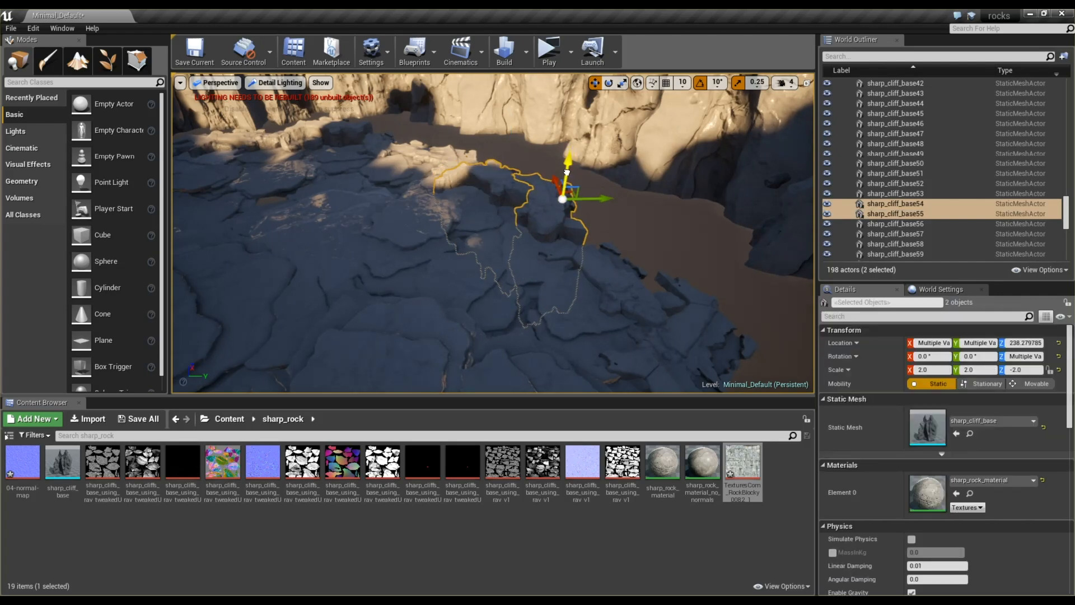
pyautogui.moveTo(566, 168); pyautogui.dragTo(566, 181)
pyautogui.moveTo(444, 267); pyautogui.dragTo(347, 280, button='right')
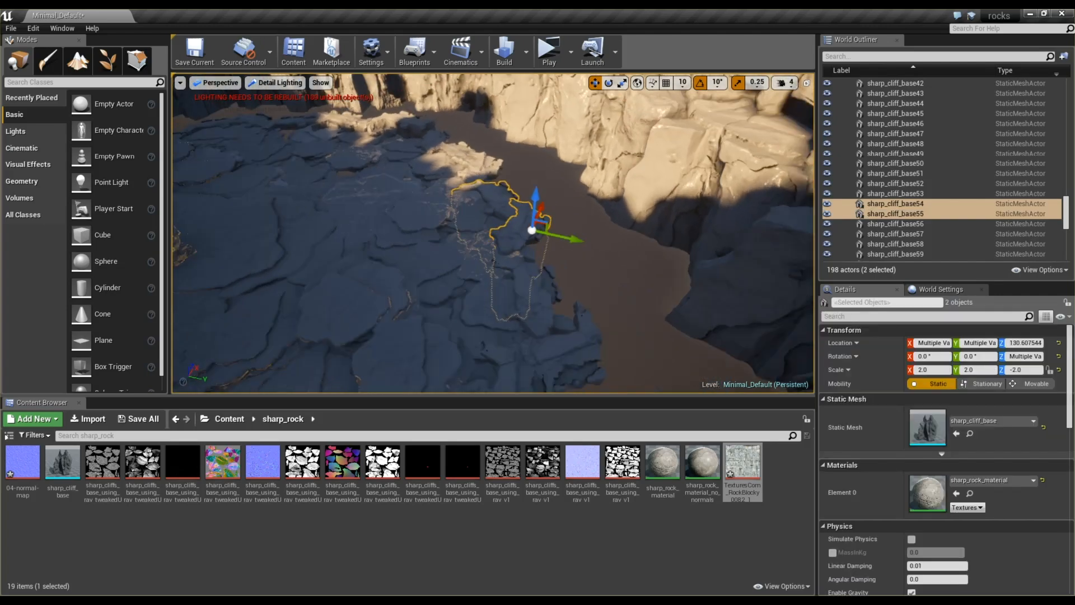
# Orbit around the central standing rock to examine the cliffs around the whole floor rim
pyautogui.moveTo(538, 196); pyautogui.dragTo(375, 142, button='right')
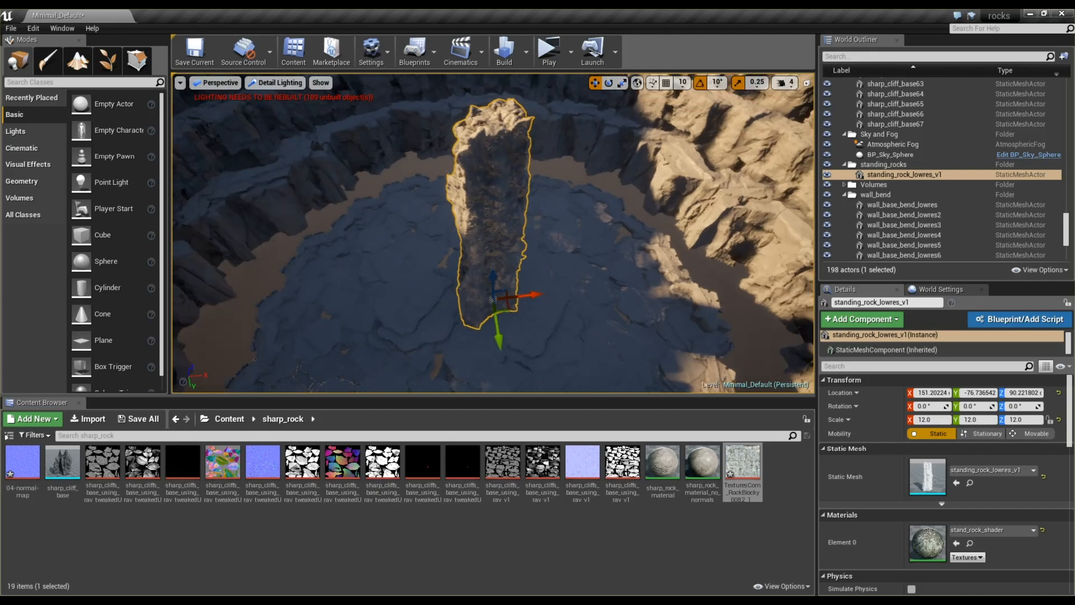
pyautogui.keyDown('alt'); pyautogui.moveTo(493, 236); pyautogui.dragTo(425, 218); pyautogui.keyUp('alt')
pyautogui.scroll(-3, 912, 205)
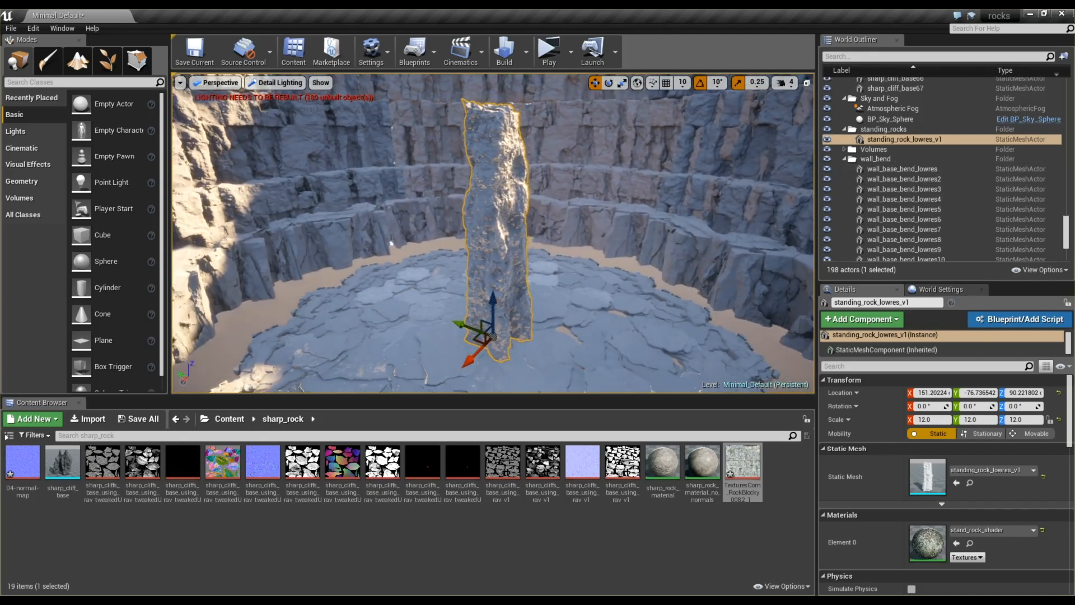
pyautogui.click(360, 220)
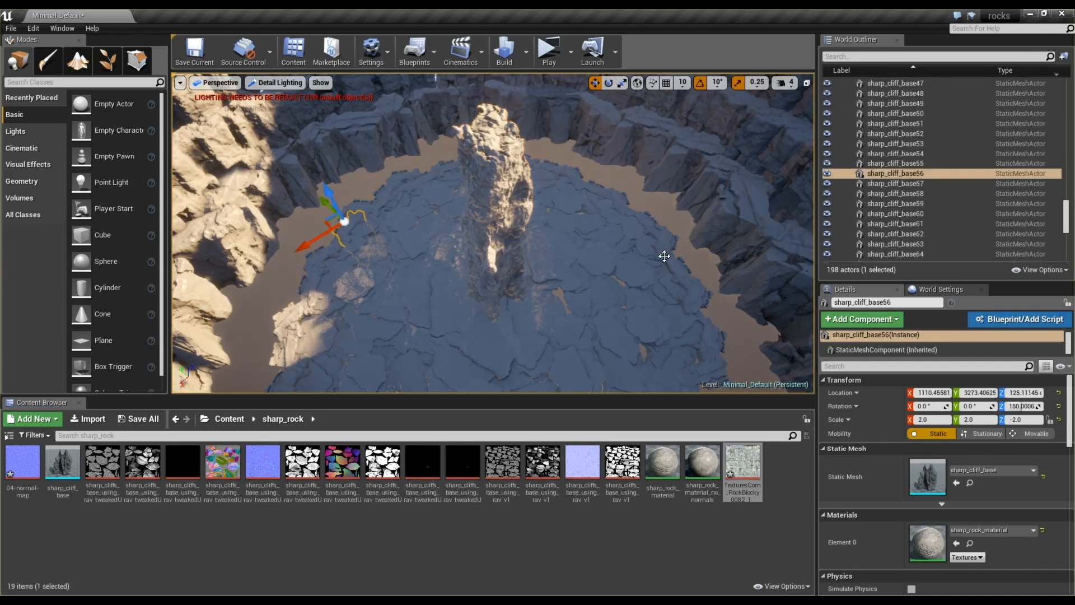
# Select four sharp cliffs and one ground slab around the floor, and duplicate them with a 180° rotation
pyautogui.keyDown('ctrl'); pyautogui.click(664, 256); pyautogui.keyUp('ctrl')
pyautogui.keyDown('ctrl'); pyautogui.click(694, 352); pyautogui.keyUp('ctrl')
pyautogui.keyDown('alt'); pyautogui.moveTo(620, 295); pyautogui.dragTo(428, 297); pyautogui.keyUp('alt')
pyautogui.keyDown('ctrl'); pyautogui.click(318, 320); pyautogui.keyUp('ctrl')
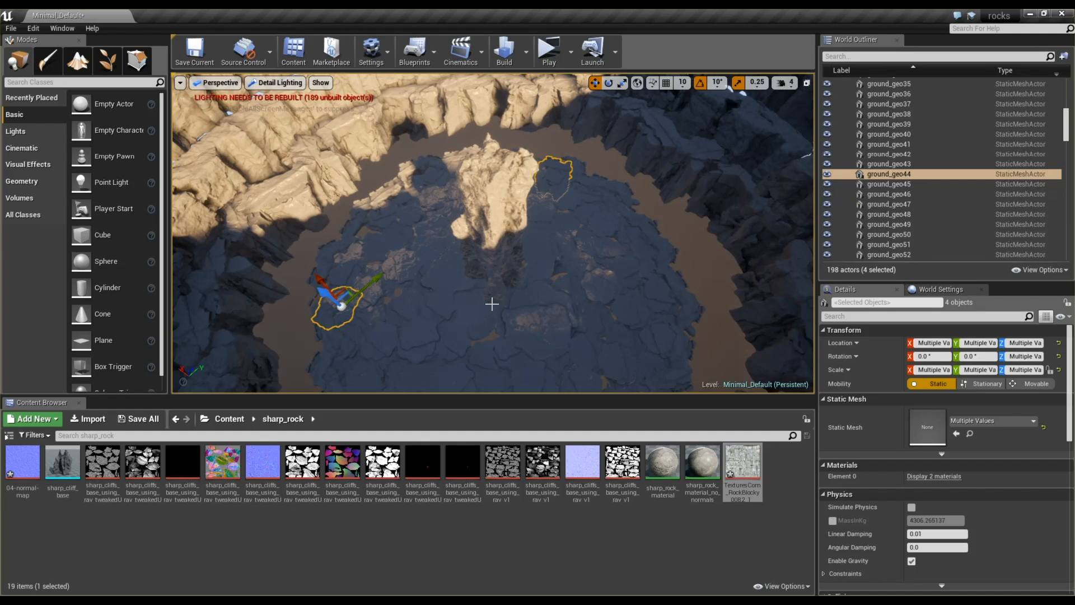
pyautogui.keyDown('ctrl'); pyautogui.click(659, 252); pyautogui.keyUp('ctrl')
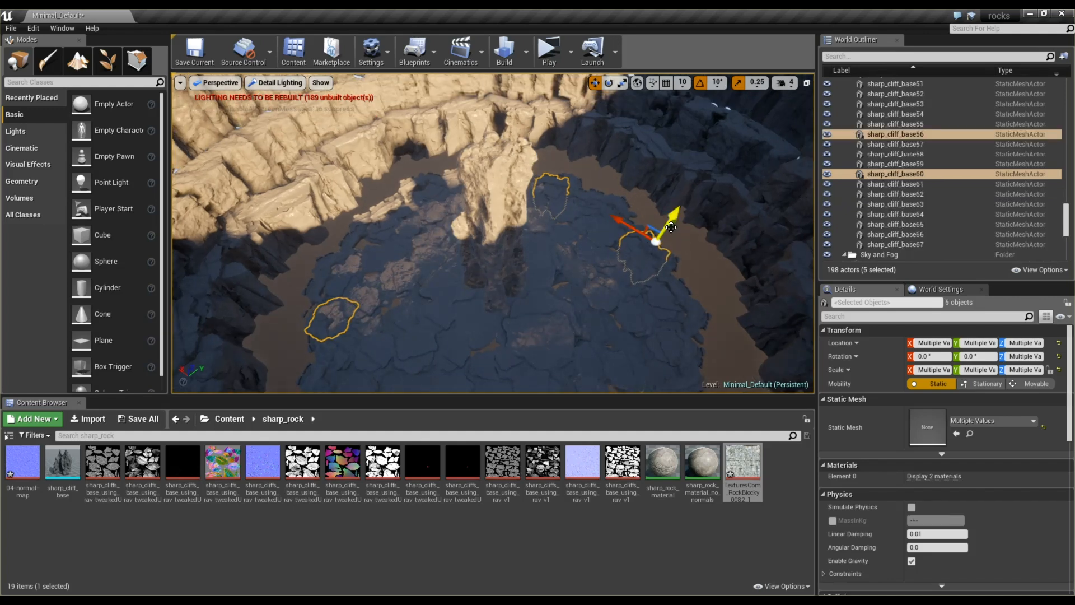
pyautogui.press('e')
pyautogui.moveTo(707, 227); pyautogui.dragTo(744, 295)
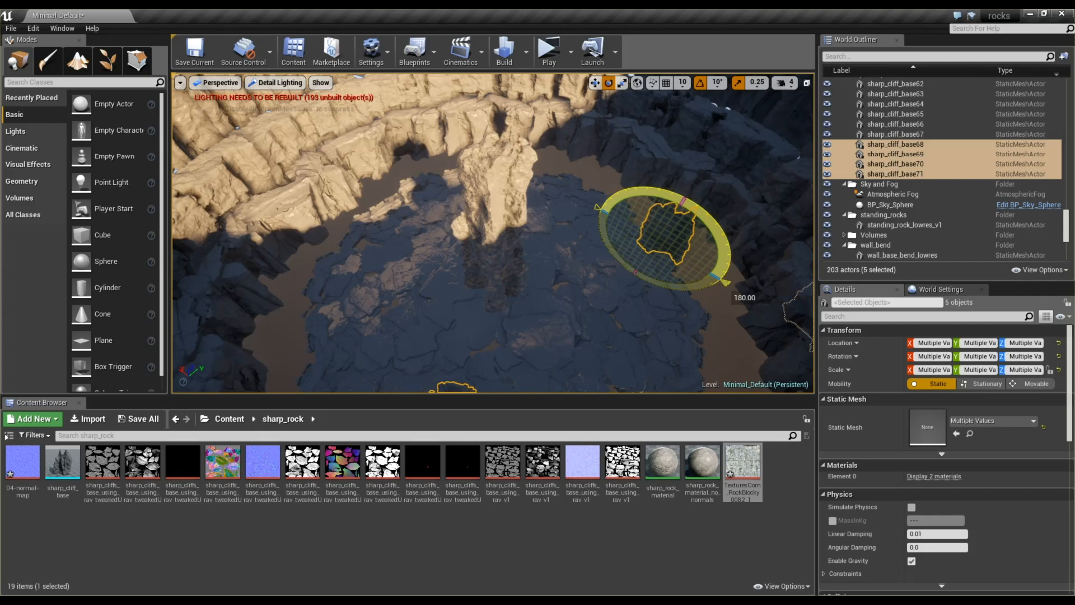
# In the Top view, shift the five duplicated pieces together toward +X across the canyon floor
pyautogui.keyDown('alt'); pyautogui.moveTo(603, 238); pyautogui.dragTo(542, 301); pyautogui.keyUp('alt')
pyautogui.click(215, 82)
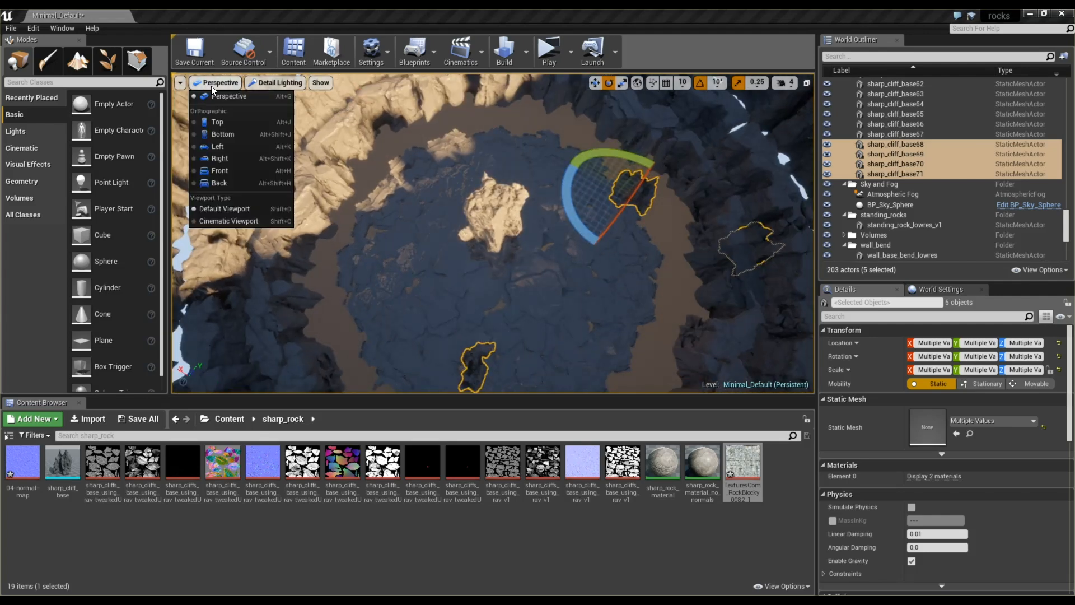
pyautogui.click(218, 123)
pyautogui.press('w')
pyautogui.scroll(-3, 471, 286)
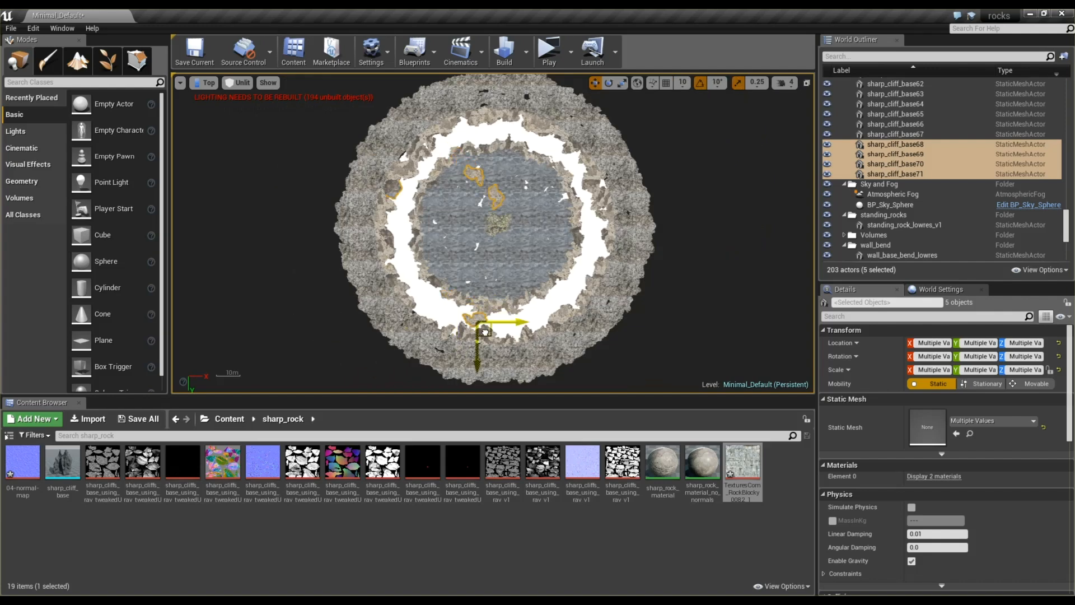
pyautogui.moveTo(568, 319); pyautogui.dragTo(542, 311)
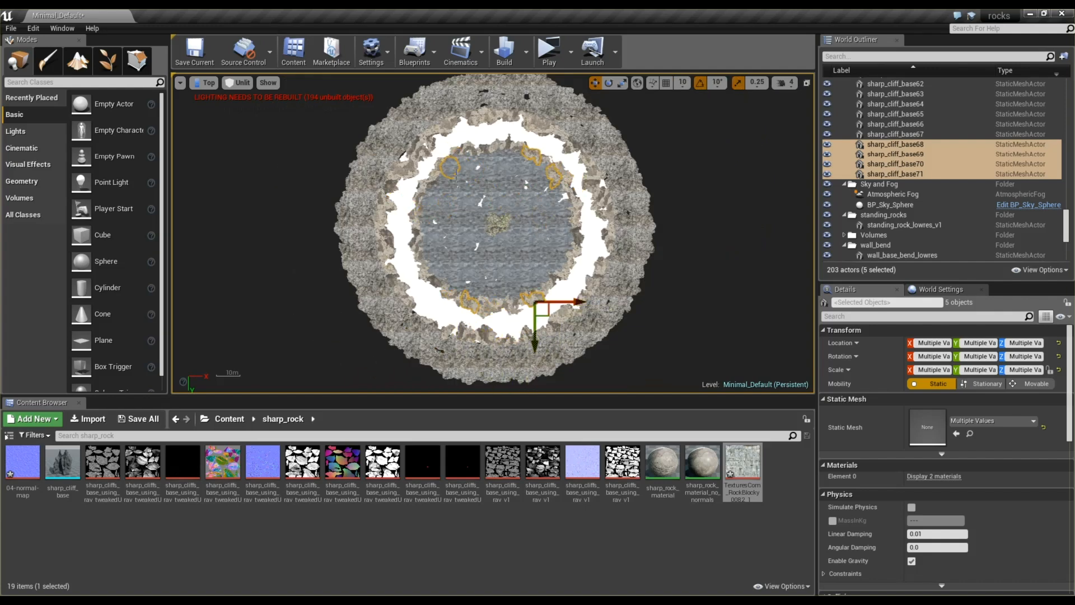
# Move ground_geo104 to about X -2049, Y -1114 and the copied cliffs inward, with sharp_cliff_base68 at about X 1746, Y -978
pyautogui.click(451, 168)
pyautogui.keyDown('ctrl'); pyautogui.moveTo(518, 167); pyautogui.dragTo(514, 198); pyautogui.keyUp('ctrl')
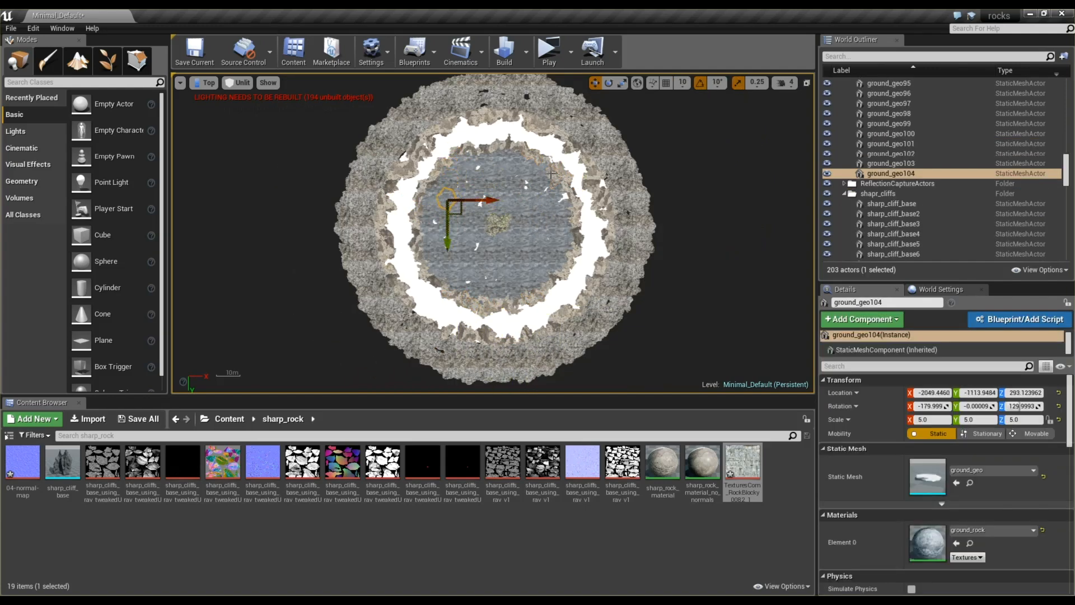
pyautogui.click(530, 156)
pyautogui.moveTo(529, 157); pyautogui.dragTo(549, 218)
pyautogui.click(554, 179)
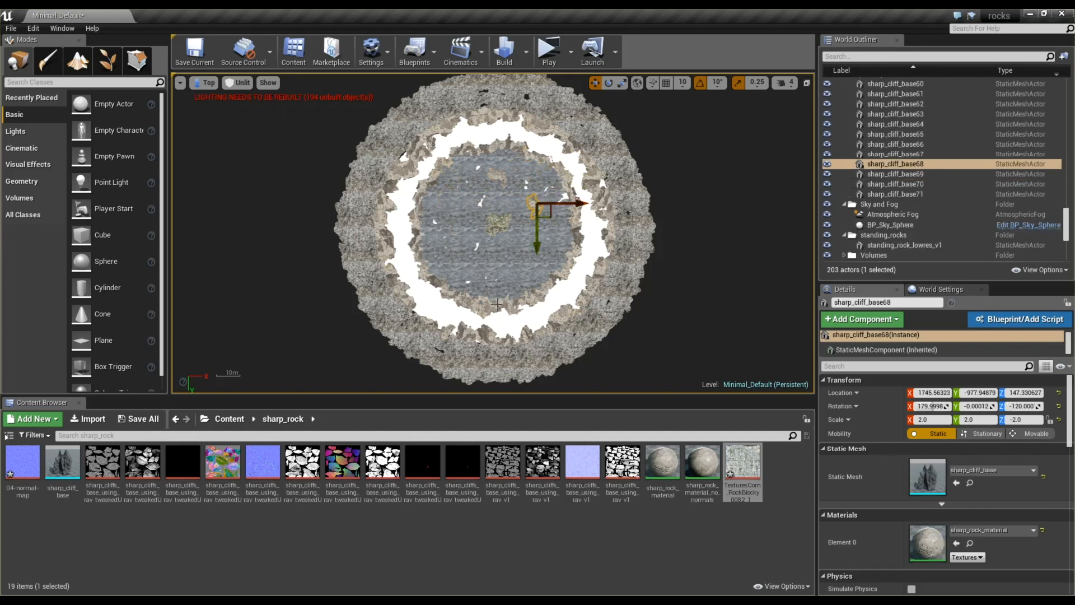
# Return to the Perspective view and move sharp_cliff_base70 inward to about X -1171, Y 2219
pyautogui.click(205, 83)
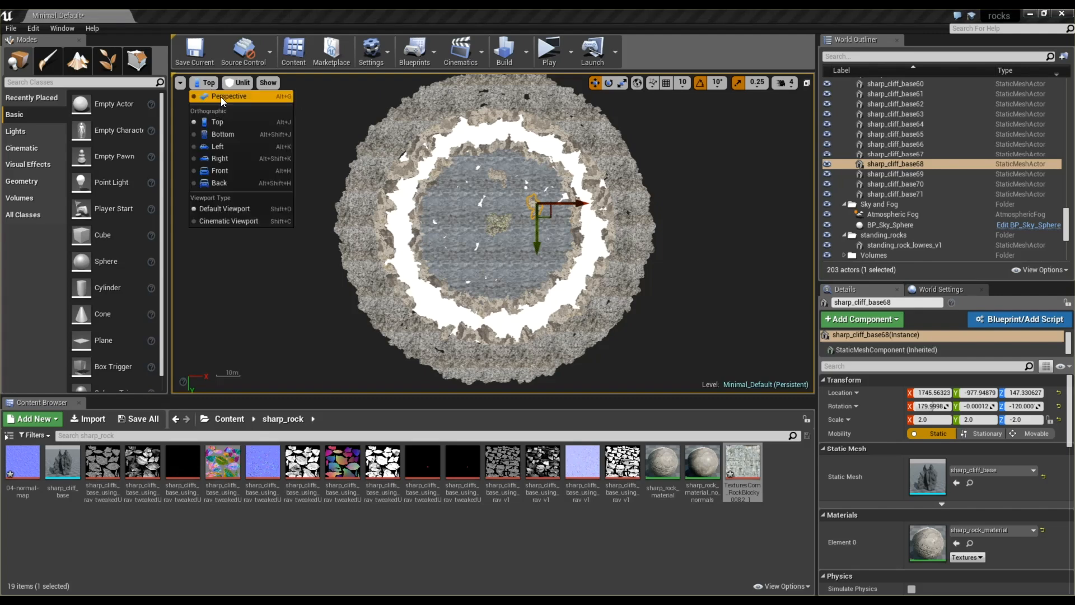
pyautogui.click(222, 97)
pyautogui.moveTo(535, 290); pyautogui.dragTo(631, 278, button='right')
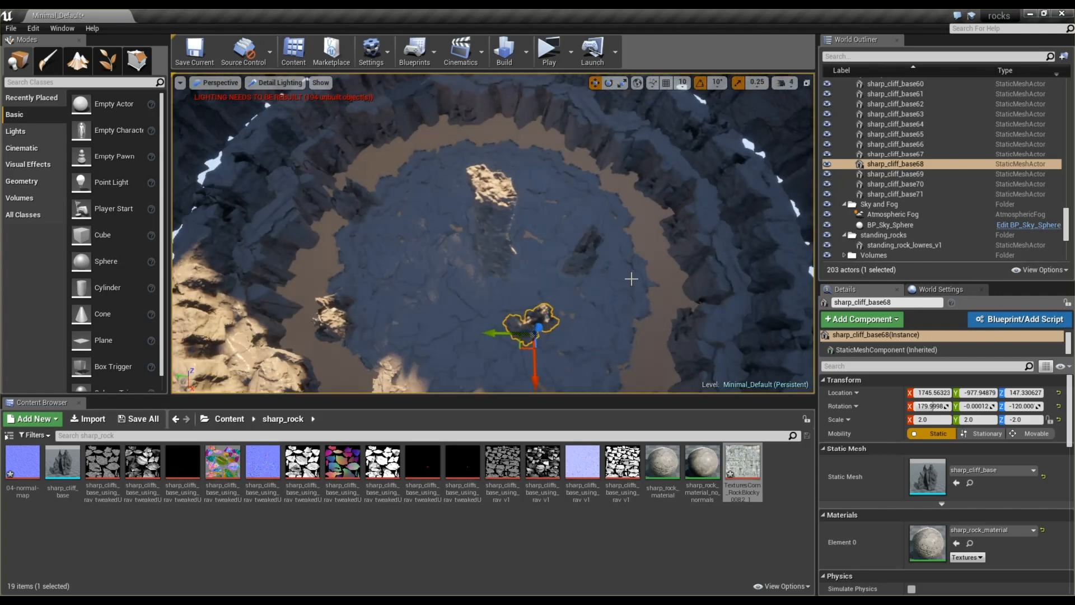
pyautogui.click(339, 207)
pyautogui.keyDown('alt'); pyautogui.moveTo(325, 213); pyautogui.dragTo(384, 212); pyautogui.keyUp('alt')
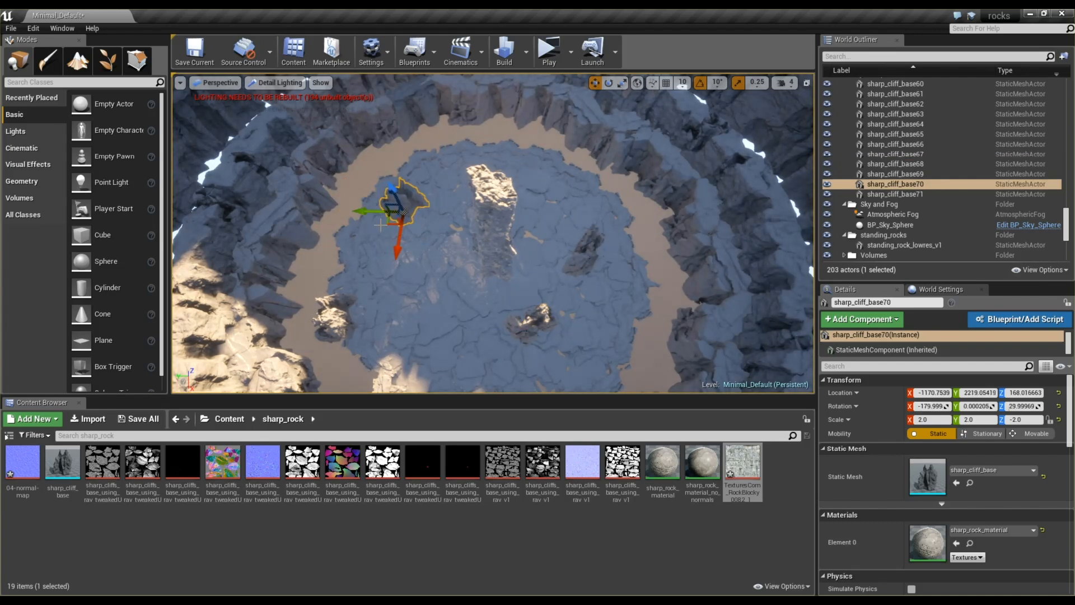
# Lower sharp_cliff_base70 into the floor slabs to Z about -14
pyautogui.press('f')
pyautogui.moveTo(458, 167); pyautogui.dragTo(468, 193)
pyautogui.hotkey('ctrl', 'z')
pyautogui.keyDown('alt'); pyautogui.moveTo(502, 294); pyautogui.dragTo(575, 204); pyautogui.keyUp('alt')
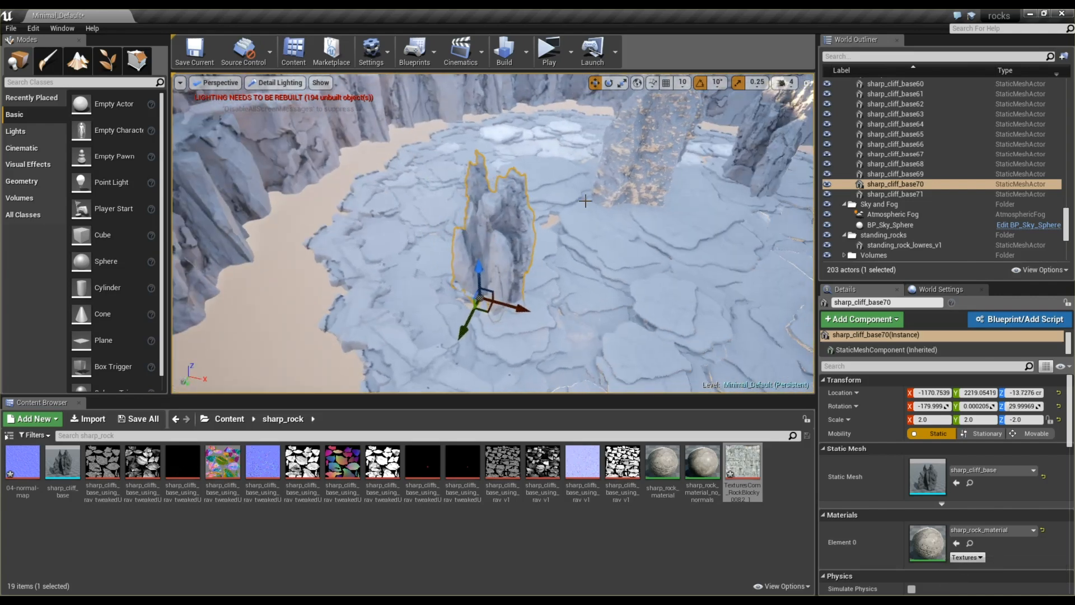
# Lower sharp_cliff_base68 near the standing rock to Z about -5
pyautogui.click(782, 150)
pyautogui.press('f')
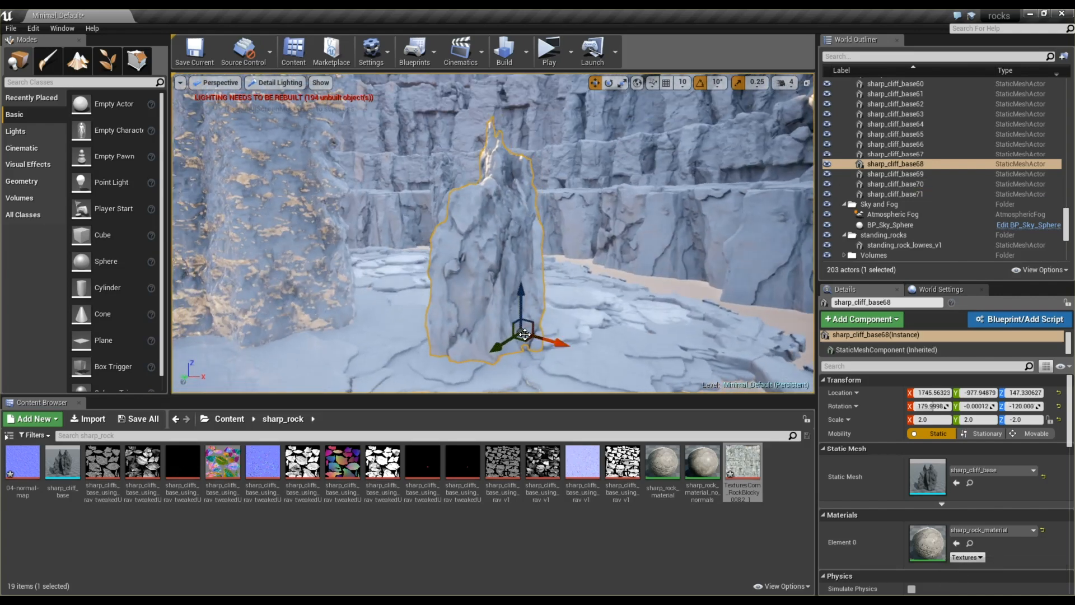
pyautogui.keyDown('alt'); pyautogui.moveTo(492, 235); pyautogui.dragTo(492, 263); pyautogui.keyUp('alt')
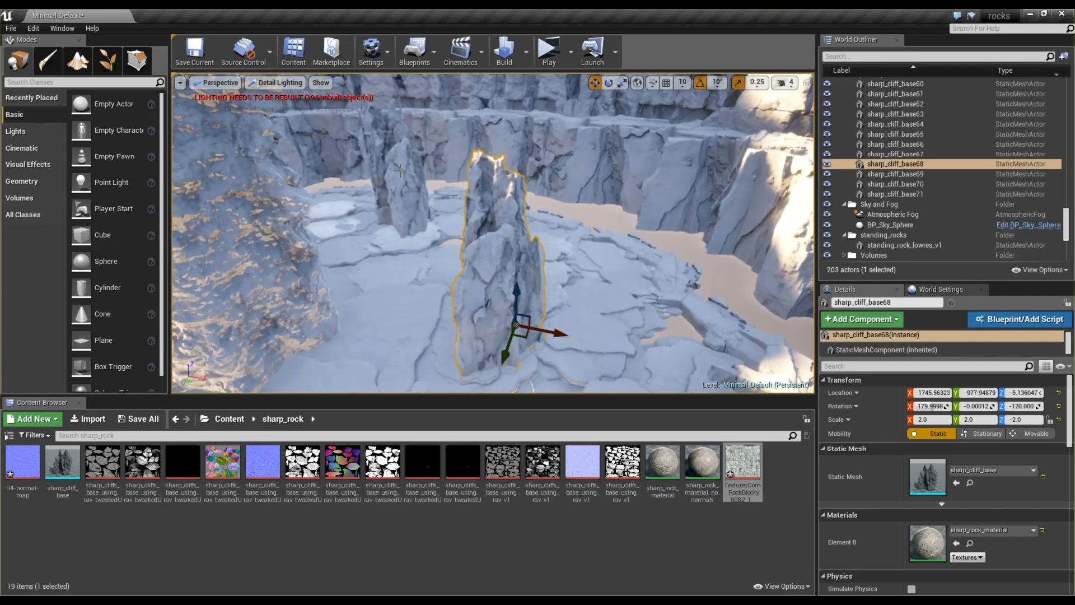
# Lower sharp_cliff_base69 to Z about -138 and try a scale of 3.5 in X and Y
pyautogui.click(391, 190)
pyautogui.press('f')
pyautogui.keyDown('alt'); pyautogui.moveTo(391, 261); pyautogui.dragTo(391, 261); pyautogui.keyUp('alt')
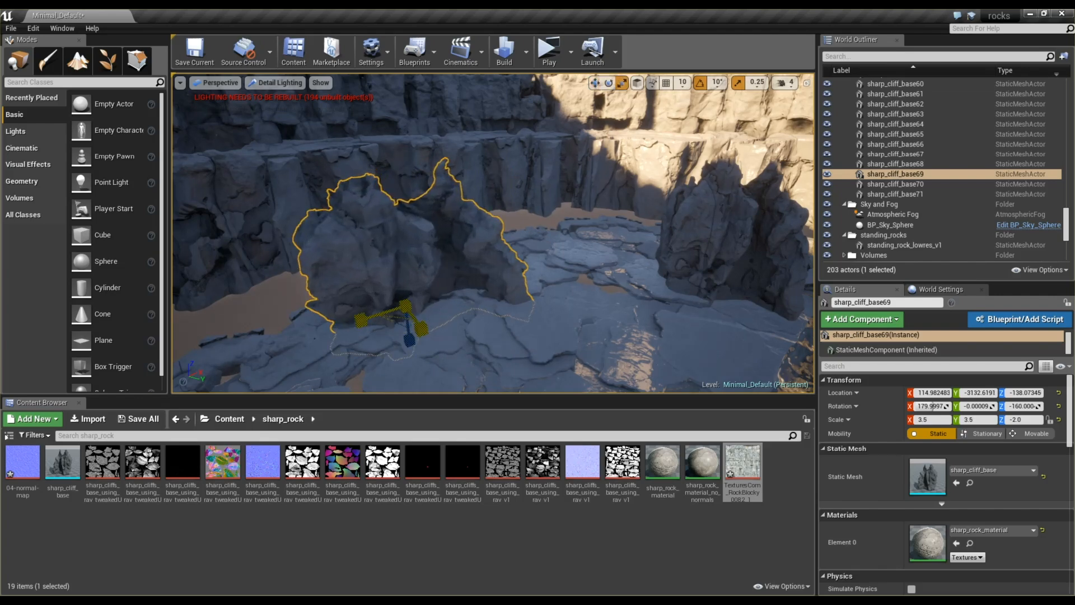
pyautogui.hotkey('ctrl', 'z')
# Examine the placed cliffs from around the canyon and focus the view on standing_rock_lowres_v1
pyautogui.keyDown('alt'); pyautogui.moveTo(406, 320); pyautogui.dragTo(627, 192); pyautogui.keyUp('alt')
pyautogui.keyDown('alt'); pyautogui.moveTo(493, 235); pyautogui.dragTo(711, 154); pyautogui.keyUp('alt')
pyautogui.click(515, 147)
pyautogui.keyDown('alt'); pyautogui.moveTo(711, 235); pyautogui.dragTo(530, 208); pyautogui.keyUp('alt')
pyautogui.click(529, 219)
pyautogui.doubleClick(904, 244)
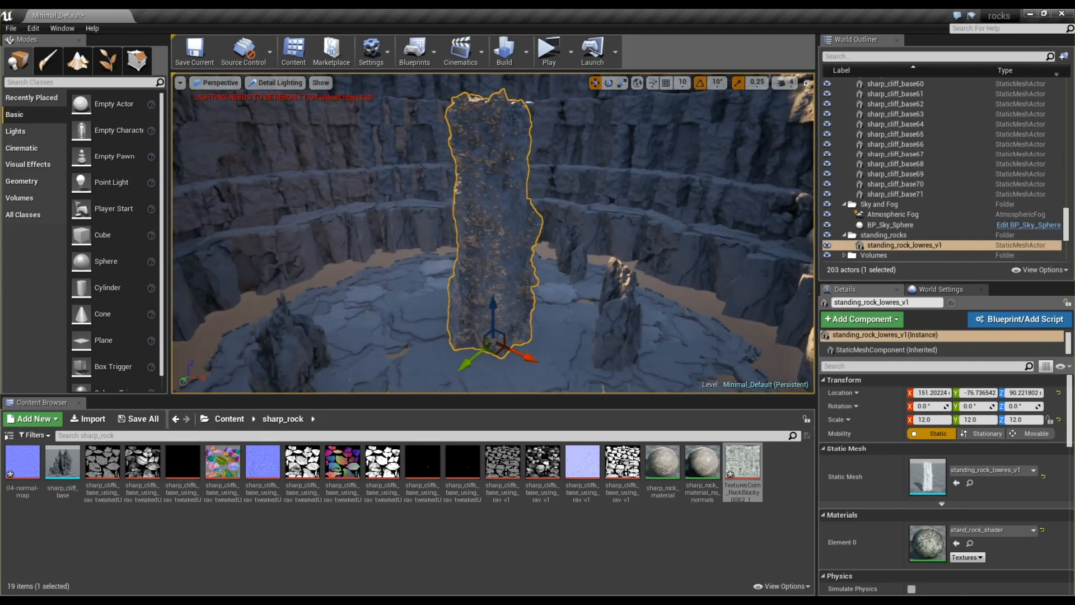
# Start a lighting build for the level and close the Message Log
pyautogui.scroll(-5, 925, 230)
pyautogui.scroll(-5, 896, 226)
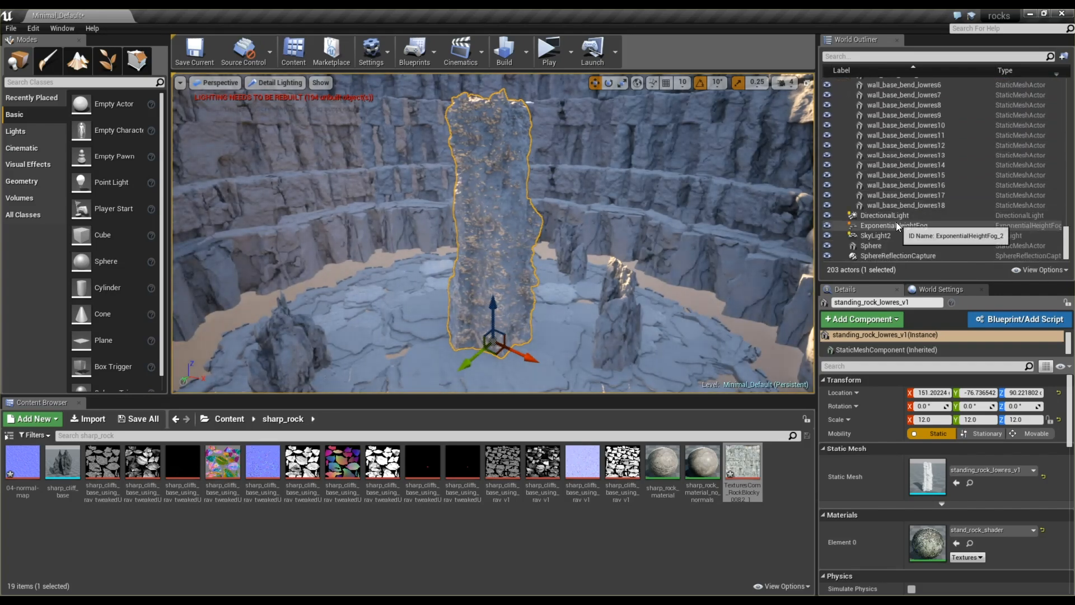
pyautogui.keyDown('alt'); pyautogui.moveTo(602, 248); pyautogui.dragTo(493, 252); pyautogui.keyUp('alt')
pyautogui.click(504, 61)
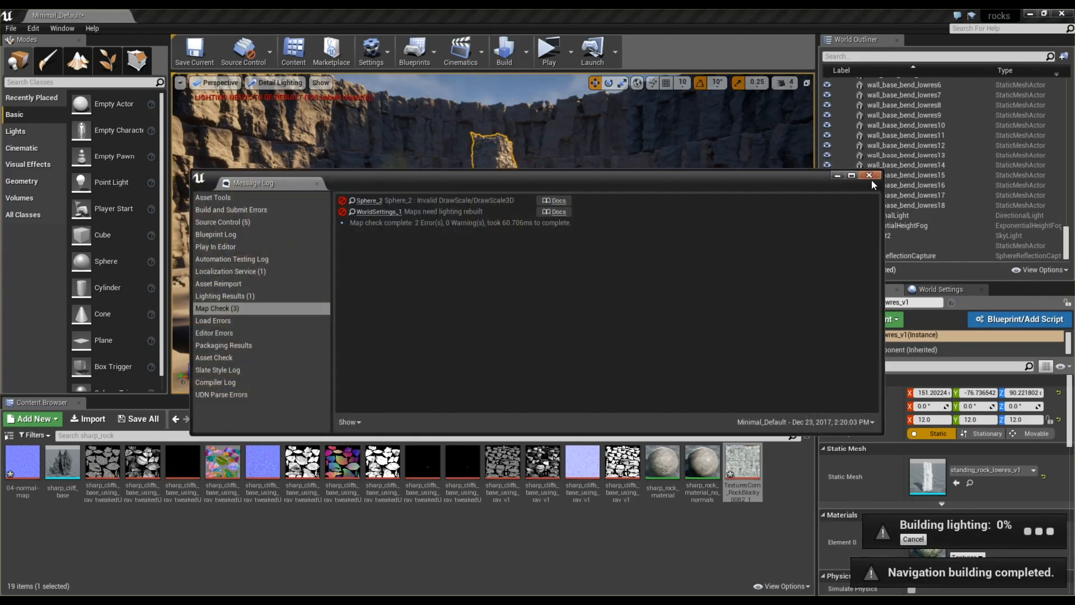
pyautogui.click(869, 176)
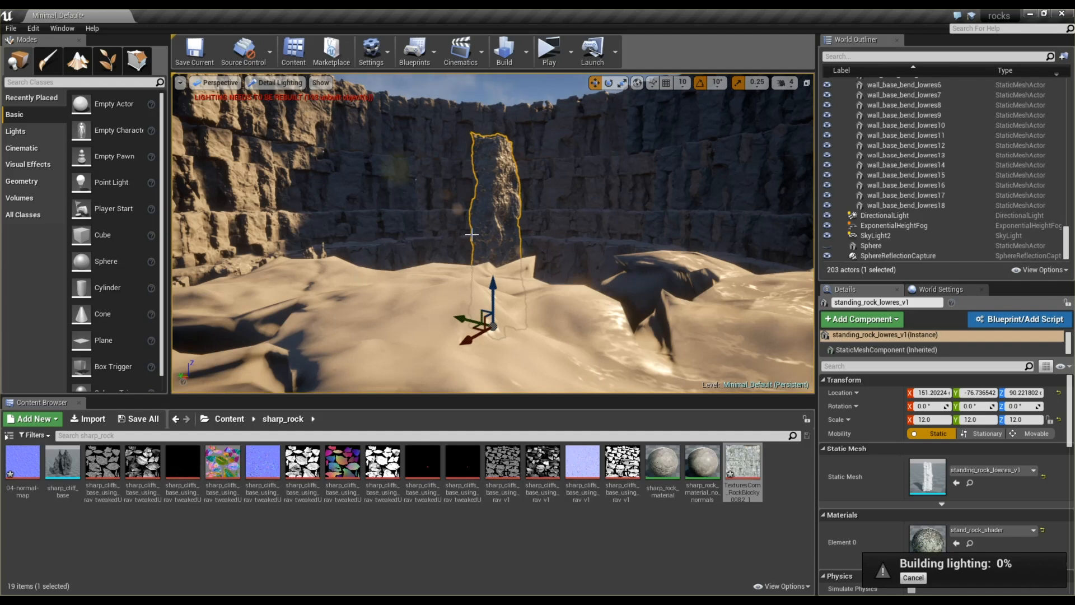
# Examine the upper and middle wall_base_bend segments and the central standing rock while the lighting builds
pyautogui.click(392, 183)
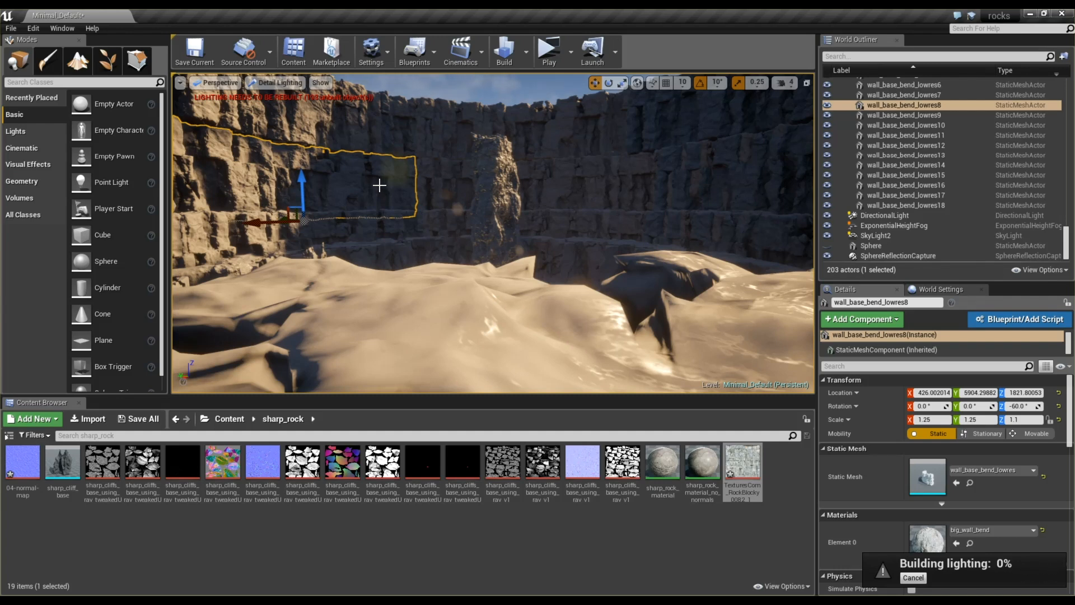
pyautogui.press('f')
pyautogui.keyDown('alt'); pyautogui.moveTo(563, 230); pyautogui.dragTo(546, 245); pyautogui.keyUp('alt')
pyautogui.click(545, 175)
pyautogui.press('f')
pyautogui.keyDown('alt'); pyautogui.moveTo(546, 174); pyautogui.dragTo(538, 239); pyautogui.keyUp('alt')
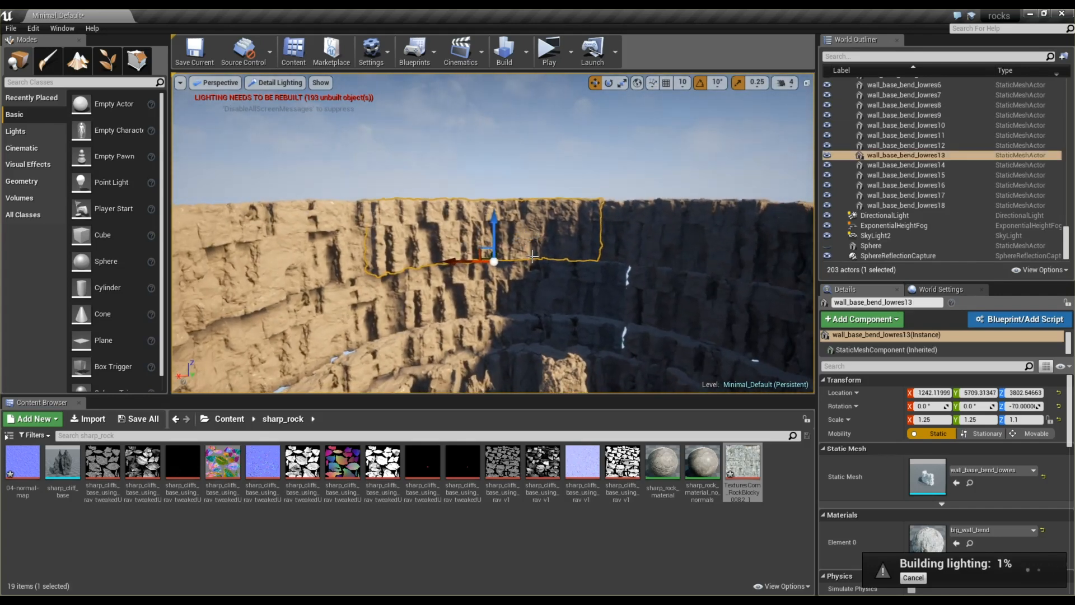
pyautogui.click(497, 309)
pyautogui.keyDown('alt'); pyautogui.moveTo(567, 303); pyautogui.dragTo(532, 319); pyautogui.keyUp('alt')
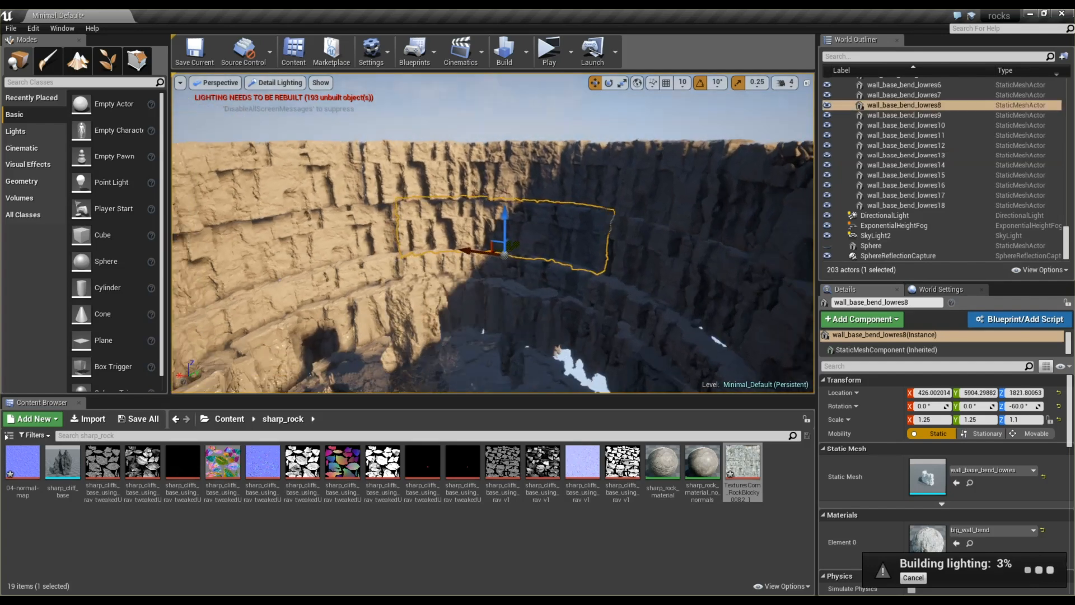
pyautogui.click(404, 323)
pyautogui.press('f')
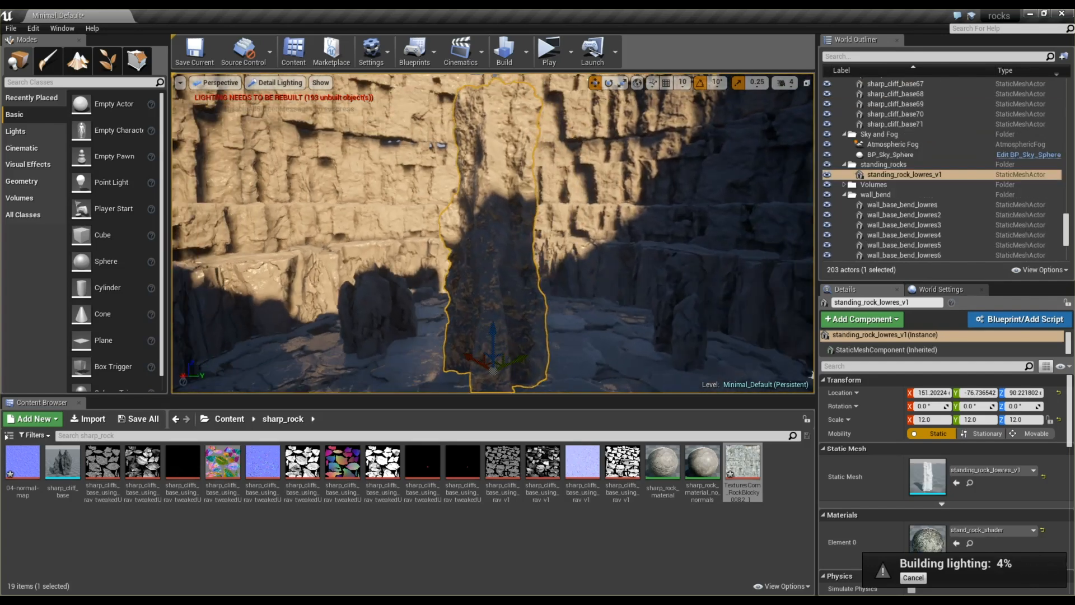
pyautogui.keyDown('alt'); pyautogui.moveTo(403, 323); pyautogui.dragTo(226, 254); pyautogui.keyUp('alt')
pyautogui.keyDown('alt'); pyautogui.moveTo(560, 269); pyautogui.dragTo(347, 251); pyautogui.keyUp('alt')
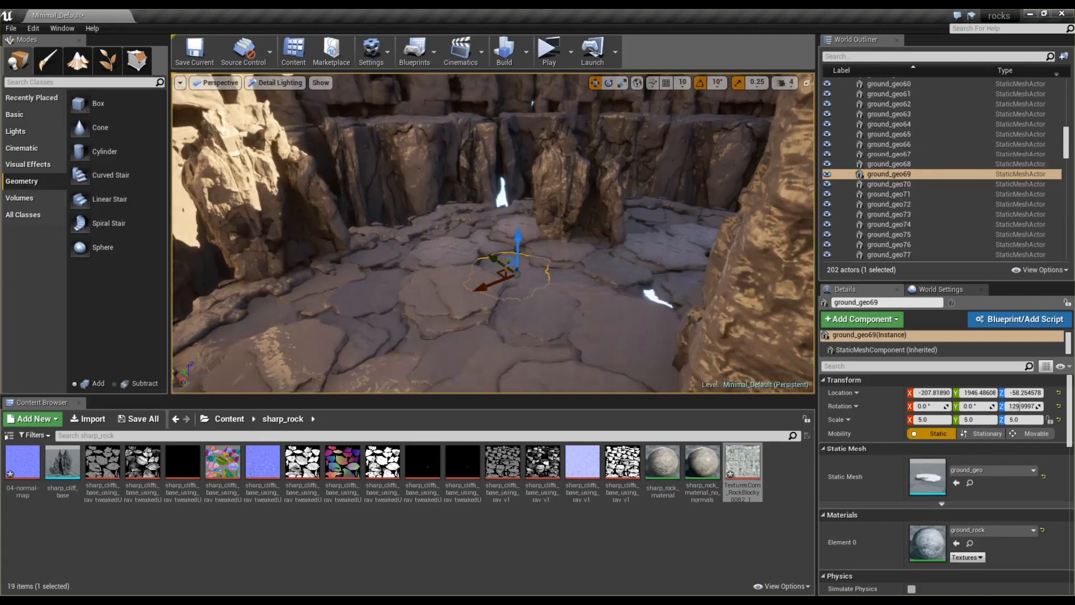
# Fly around the standing rock at floor level to examine the built lighting on the rocks and walls
pyautogui.moveTo(493, 233); pyautogui.dragTo(566, 252, button='right')
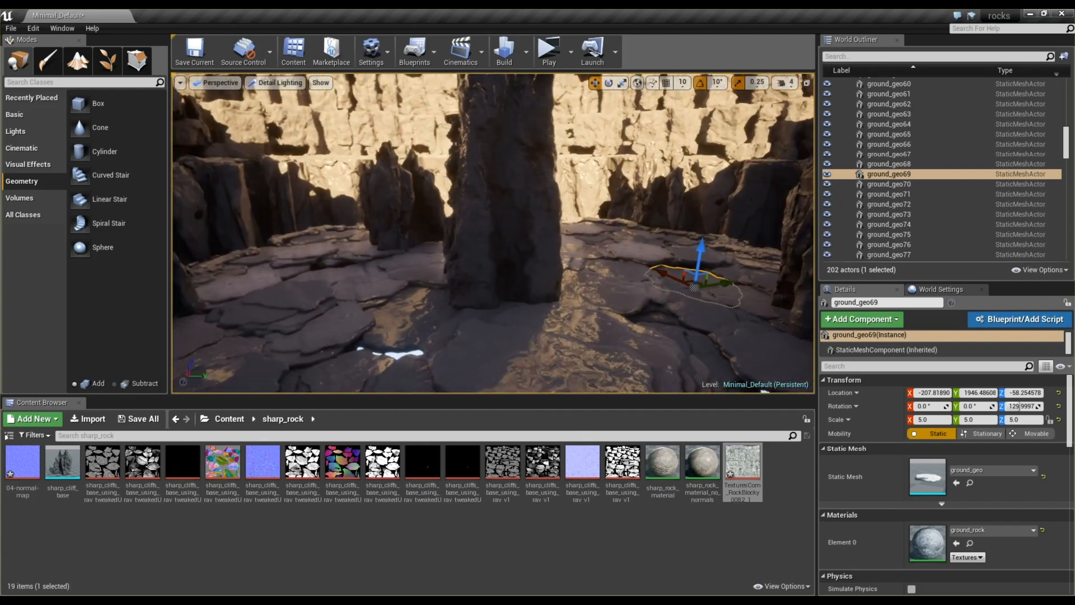
pyautogui.moveTo(513, 259); pyautogui.dragTo(501, 263, button='right')
pyautogui.click(501, 263)
pyautogui.moveTo(450, 286); pyautogui.dragTo(446, 279, button='right')
pyautogui.moveTo(445, 223); pyautogui.dragTo(418, 250, button='right')
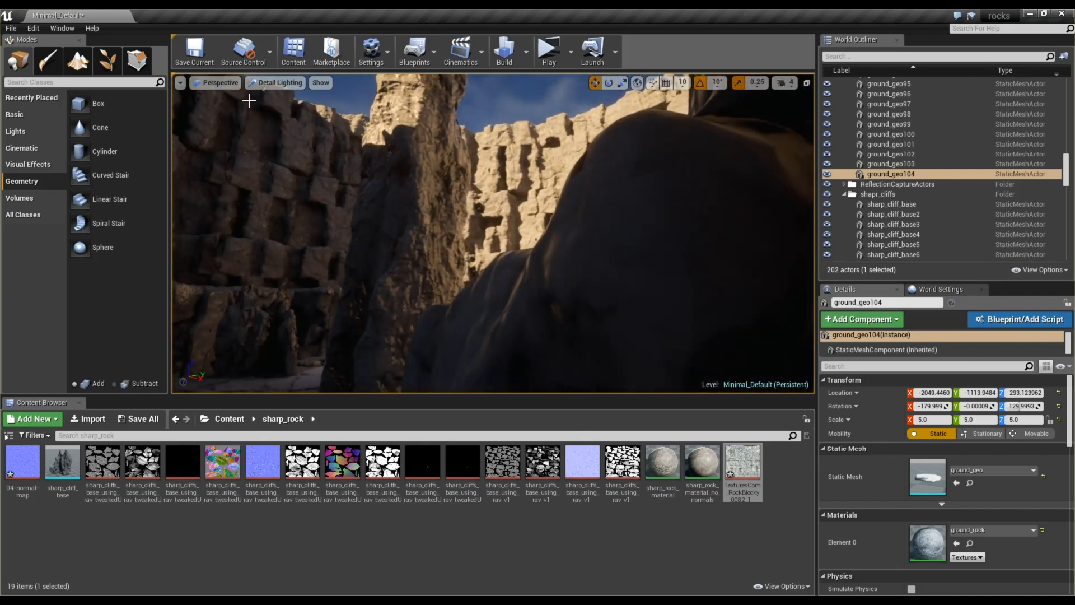
# Preview the canyon in the Lit view mode and return to Detail Lighting
pyautogui.click(265, 86)
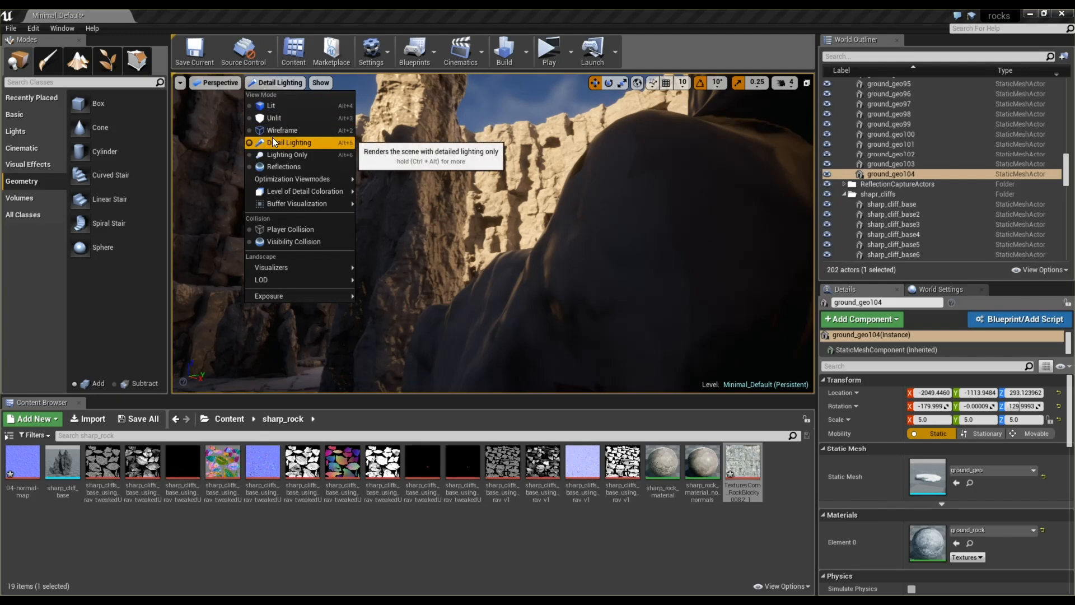
pyautogui.click(271, 106)
pyautogui.moveTo(493, 233); pyautogui.dragTo(417, 235, button='right')
pyautogui.moveTo(525, 299); pyautogui.dragTo(531, 358, button='right')
pyautogui.click(218, 82)
pyautogui.click(218, 83)
pyautogui.click(258, 83)
pyautogui.click(275, 144)
pyautogui.moveTo(336, 224); pyautogui.dragTo(369, 185, button='right')
pyautogui.moveTo(235, 146); pyautogui.dragTo(238, 149, button='right')
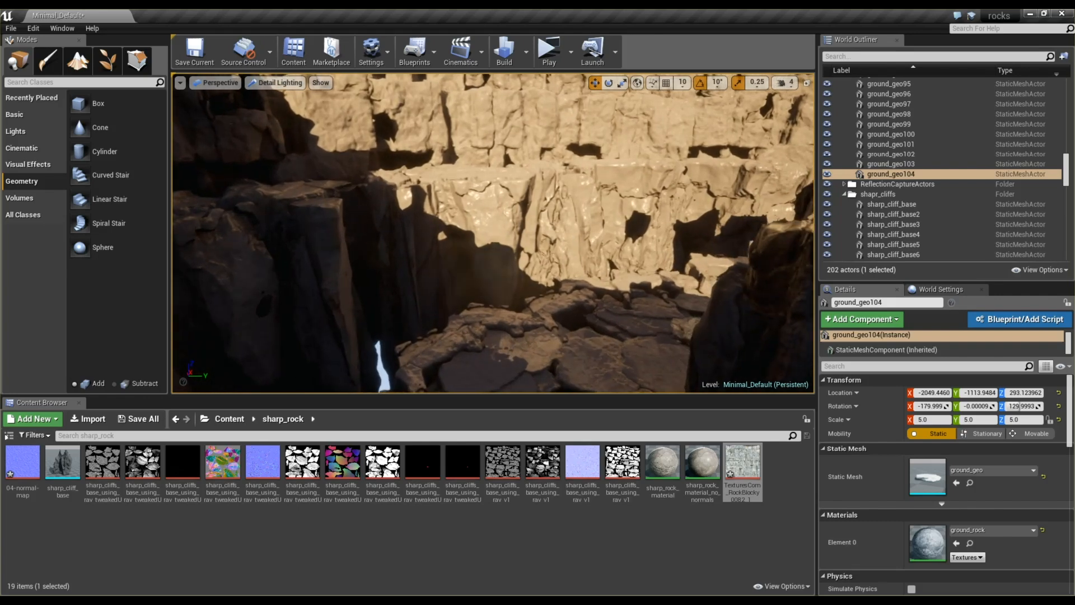
# Inspect sharp_cliff_base68 and the neighbouring ground_geo103 slab up close
pyautogui.moveTo(493, 232)
pyautogui.mouseDown(button='right')
pyautogui.moveTo(655, 224)
pyautogui.moveTo(695, 195)
pyautogui.moveTo(683, 235)
pyautogui.moveTo(547, 259)
pyautogui.mouseUp(button='right')
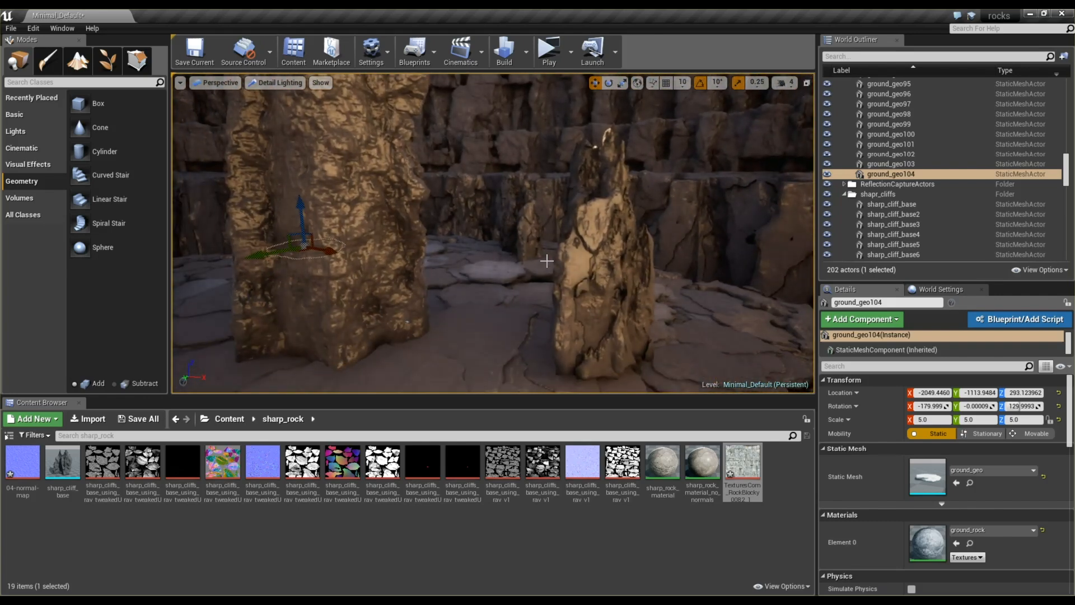
pyautogui.click(602, 262)
pyautogui.press('f')
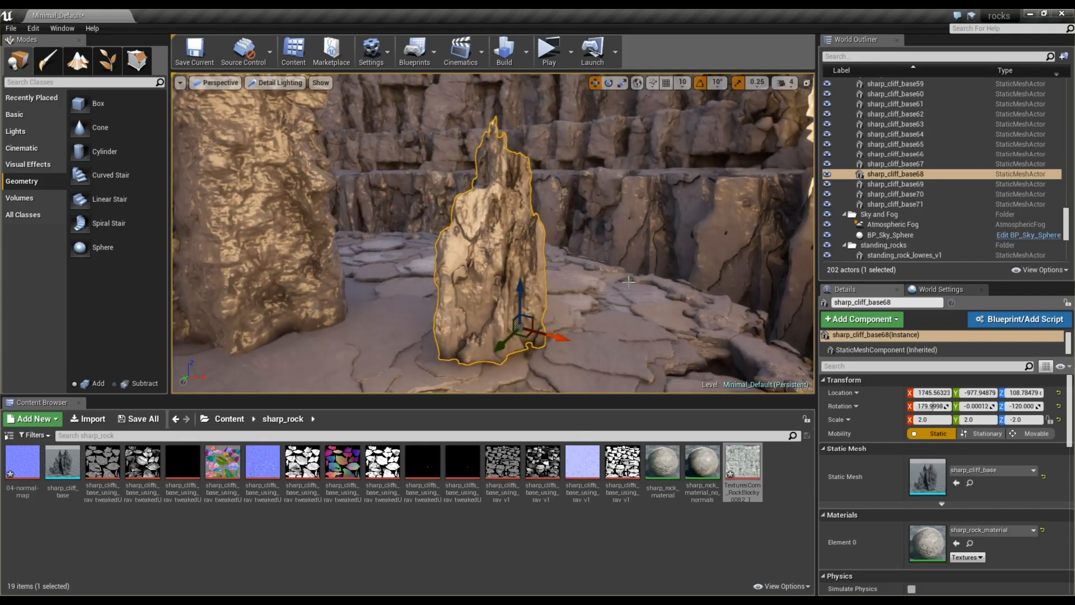
pyautogui.moveTo(569, 263); pyautogui.dragTo(502, 287, button='right')
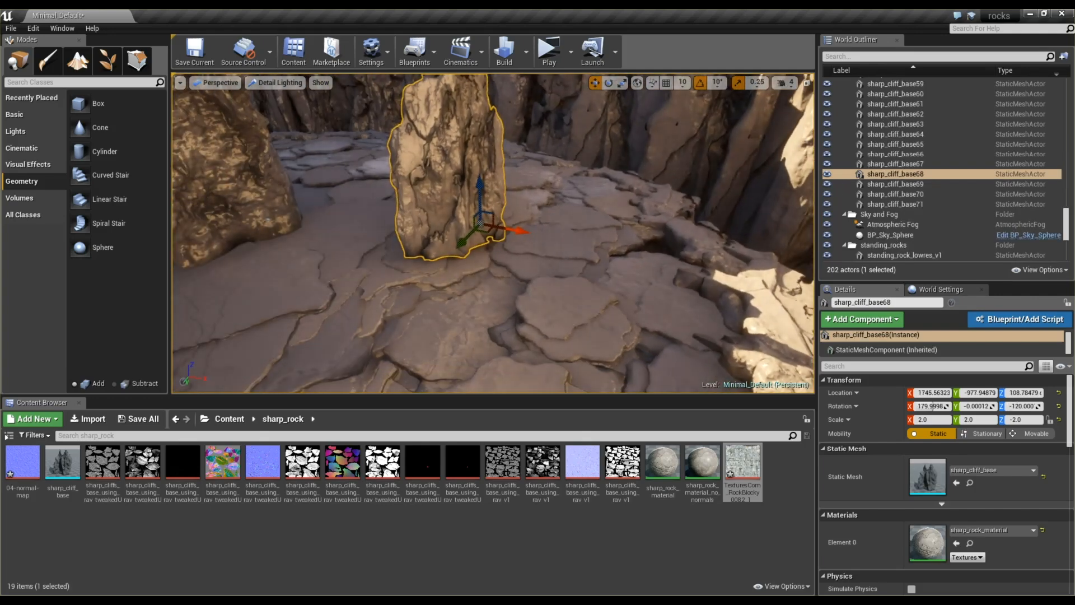
pyautogui.click(502, 287)
pyautogui.press('f')
pyautogui.scroll(-6, 502, 286)
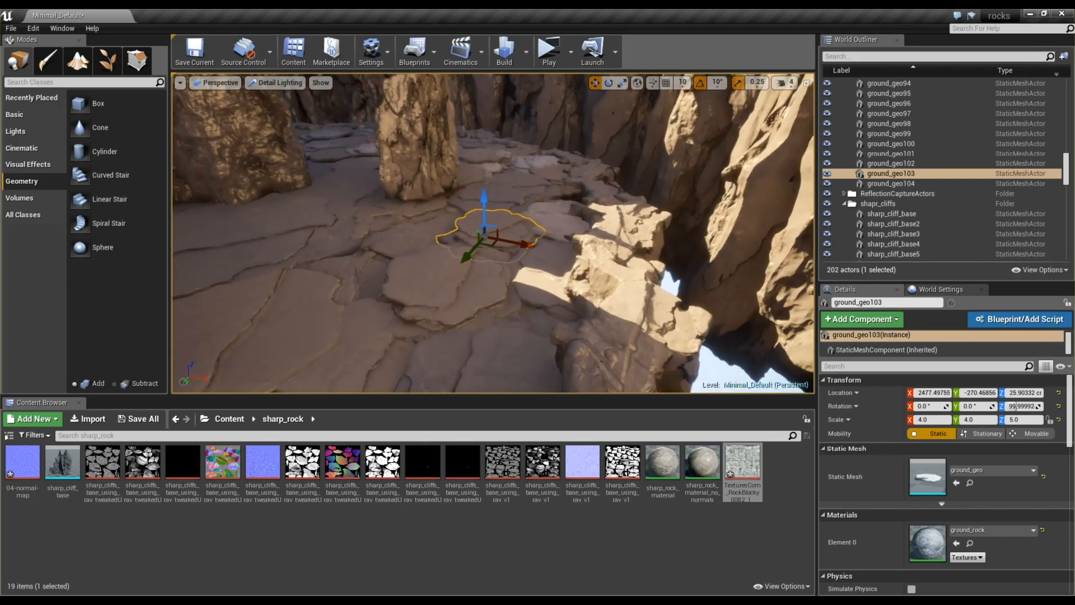
# Orbit around the standing rock and inspect the ground_geo32 slab and its surrounding floor for gaps
pyautogui.keyDown('alt'); pyautogui.moveTo(401, 290); pyautogui.dragTo(311, 254); pyautogui.keyUp('alt')
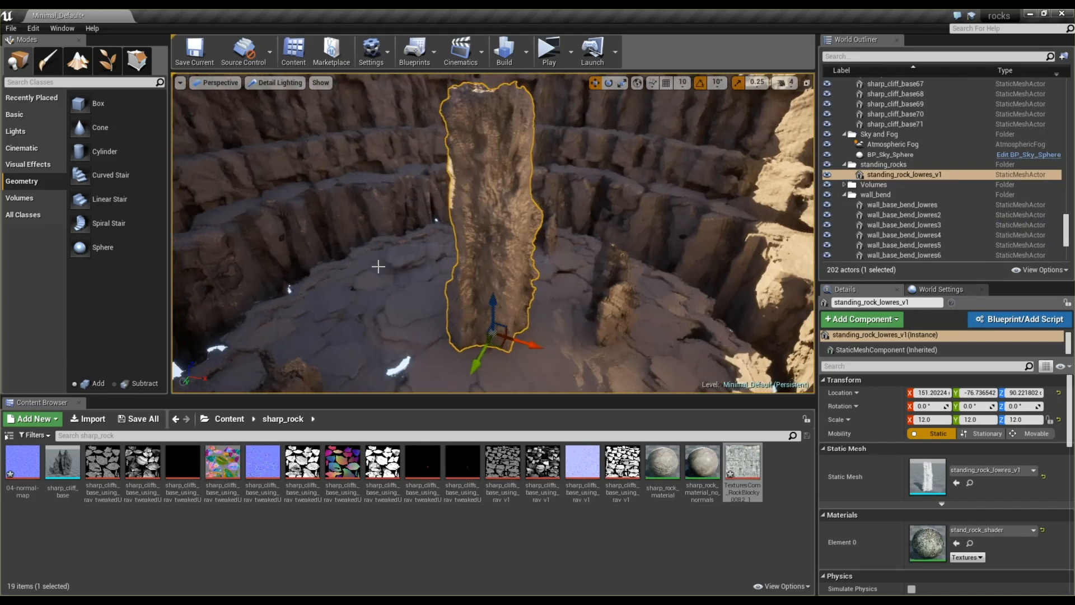
pyautogui.keyDown('alt'); pyautogui.moveTo(392, 314); pyautogui.dragTo(626, 346); pyautogui.keyUp('alt')
pyautogui.click(612, 283)
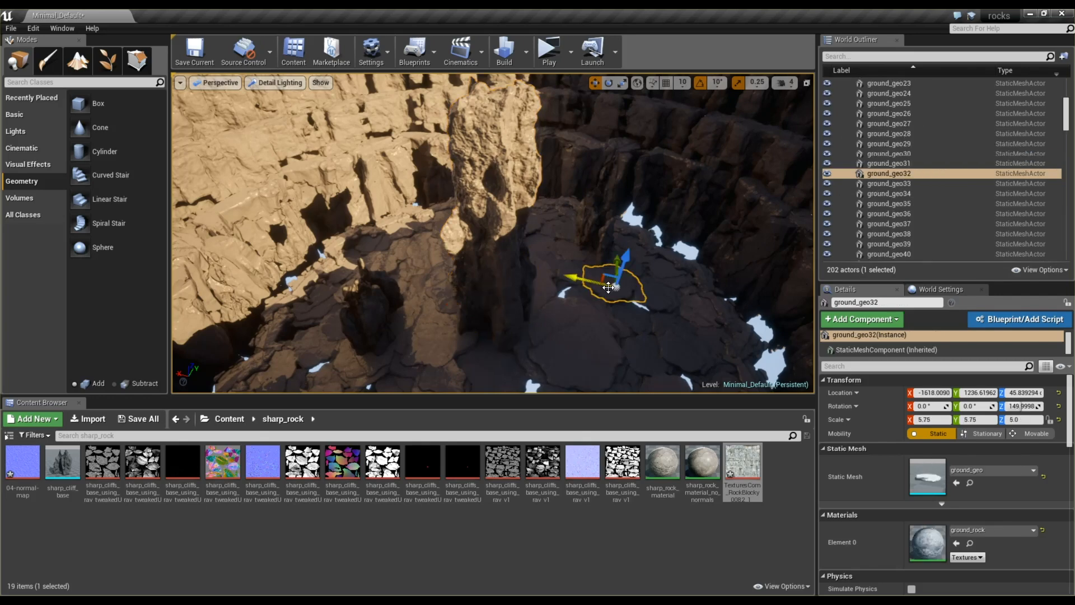
pyautogui.press('f')
pyautogui.keyDown('alt'); pyautogui.moveTo(611, 283); pyautogui.dragTo(448, 294); pyautogui.keyUp('alt')
pyautogui.scroll(2, 448, 294)
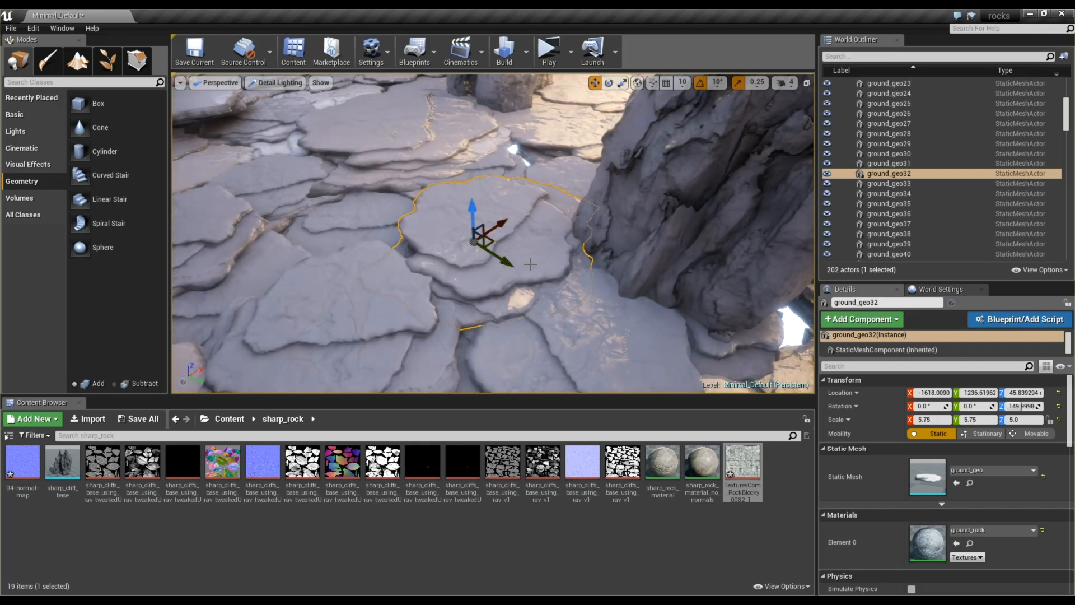
# Inspect the rocks around the standing rock and the shaded sharp_cliff_base25 up close
pyautogui.scroll(-6, 534, 282)
pyautogui.click(651, 234)
pyautogui.press('f')
pyautogui.keyDown('alt'); pyautogui.moveTo(651, 234); pyautogui.dragTo(684, 211); pyautogui.keyUp('alt')
pyautogui.keyDown('alt'); pyautogui.moveTo(613, 187); pyautogui.dragTo(514, 141); pyautogui.keyUp('alt')
pyautogui.click(600, 126)
pyautogui.press('f')
pyautogui.keyDown('alt'); pyautogui.moveTo(509, 191); pyautogui.dragTo(434, 192); pyautogui.keyUp('alt')
pyautogui.scroll(-6, 434, 192)
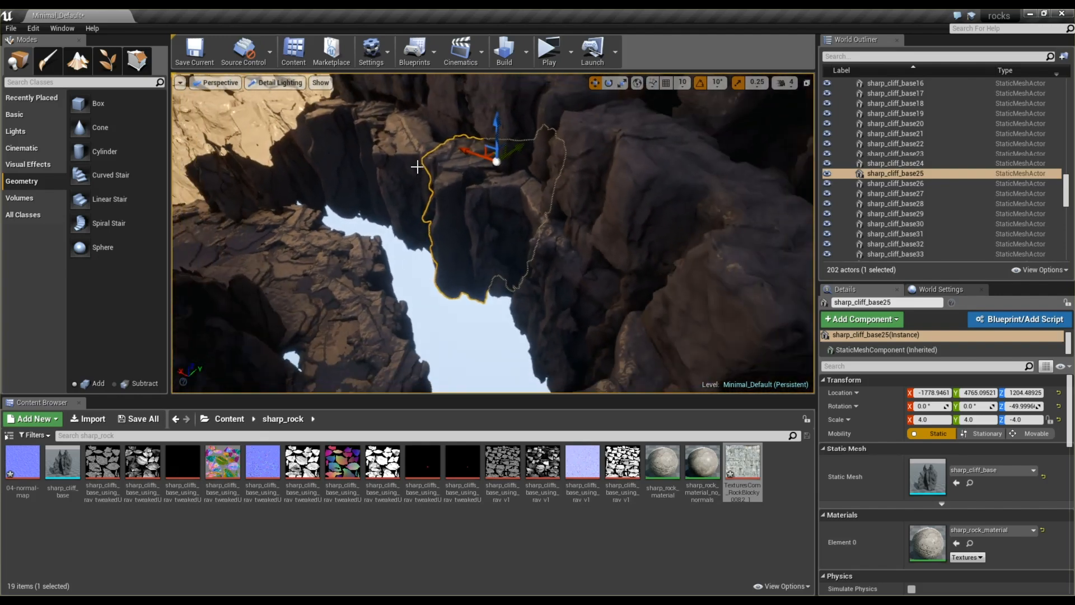
# Inspect the wall ring around wall_base_bend_lowres9 and wall_base_bend_lowres11, and undo the last actor move
pyautogui.click(280, 144)
pyautogui.press('f')
pyautogui.keyDown('alt'); pyautogui.moveTo(349, 204); pyautogui.dragTo(352, 177); pyautogui.keyUp('alt')
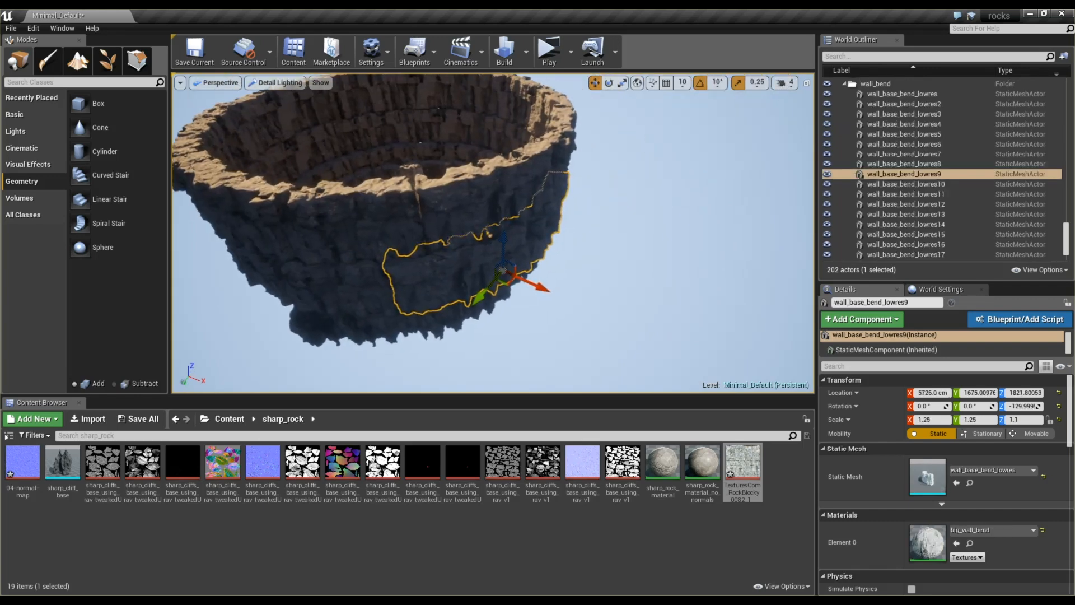
pyautogui.scroll(3, 430, 136)
pyautogui.keyDown('alt'); pyautogui.moveTo(469, 181); pyautogui.dragTo(425, 250); pyautogui.keyUp('alt')
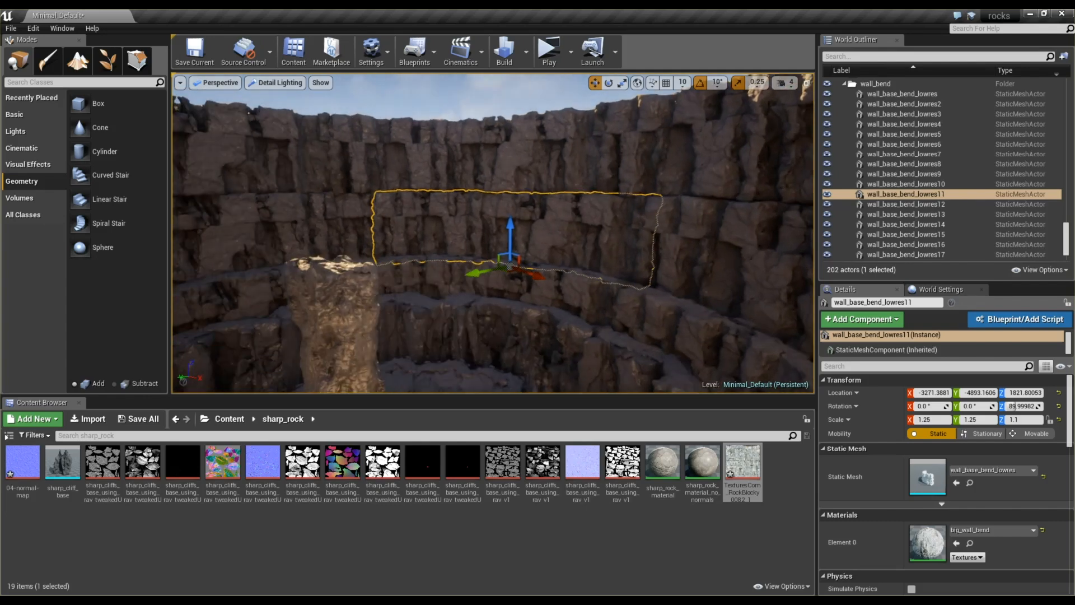
pyautogui.hotkey('ctrl', 'z')
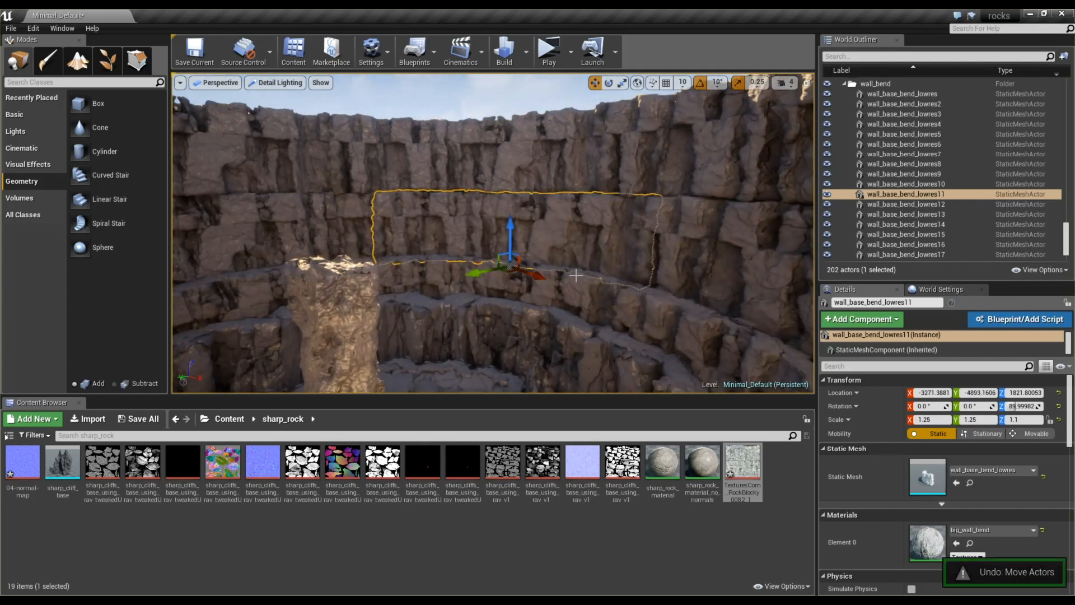
# Orbit around wall_base_bend_lowres11 to examine the gaps between the wall tiers from inside and outside the ring
pyautogui.keyDown('alt'); pyautogui.moveTo(559, 293); pyautogui.dragTo(543, 280); pyautogui.keyUp('alt')
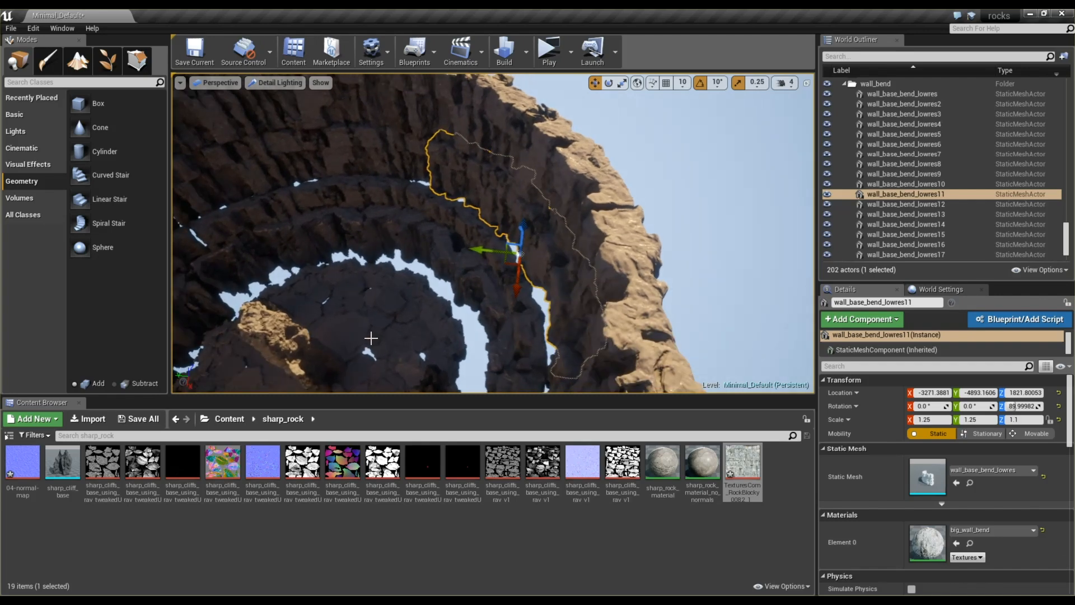
pyautogui.keyDown('alt'); pyautogui.moveTo(355, 270); pyautogui.dragTo(362, 264); pyautogui.keyUp('alt')
pyautogui.moveTo(491, 312)
pyautogui.keyDown('alt'); pyautogui.mouseDown()
pyautogui.moveTo(464, 324)
pyautogui.moveTo(487, 330)
pyautogui.mouseUp(); pyautogui.keyUp('alt')
pyautogui.keyDown('alt'); pyautogui.moveTo(525, 290); pyautogui.dragTo(276, 288); pyautogui.keyUp('alt')
pyautogui.keyDown('alt'); pyautogui.moveTo(407, 286); pyautogui.dragTo(449, 298); pyautogui.keyUp('alt')
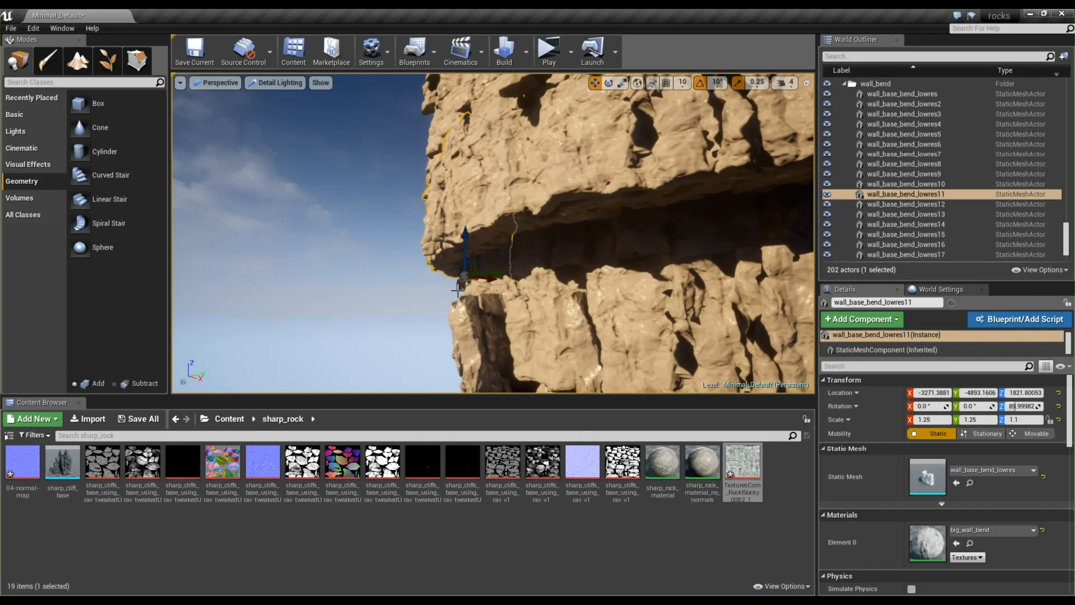
# Play the level in a standalone preview, walk across the canyon floor and stop the preview
pyautogui.click(548, 51)
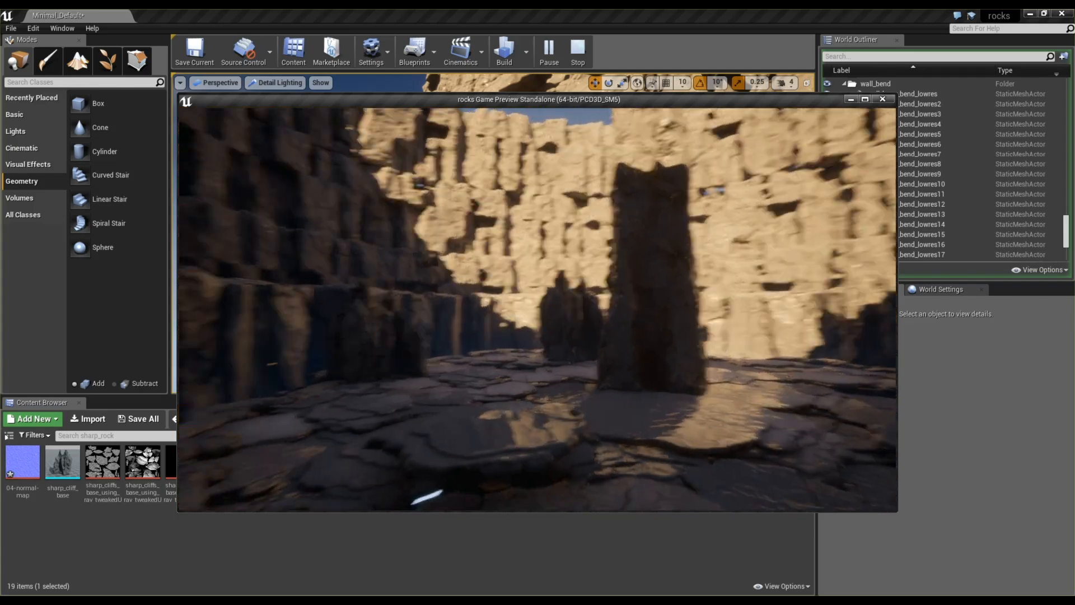
pyautogui.press('w')
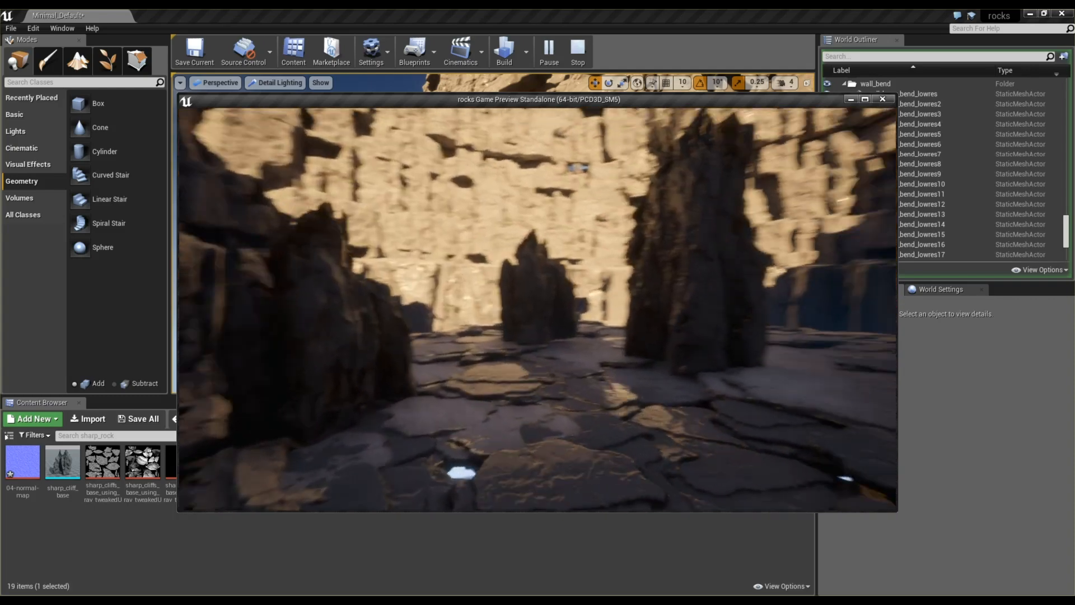
pyautogui.press('Escape')
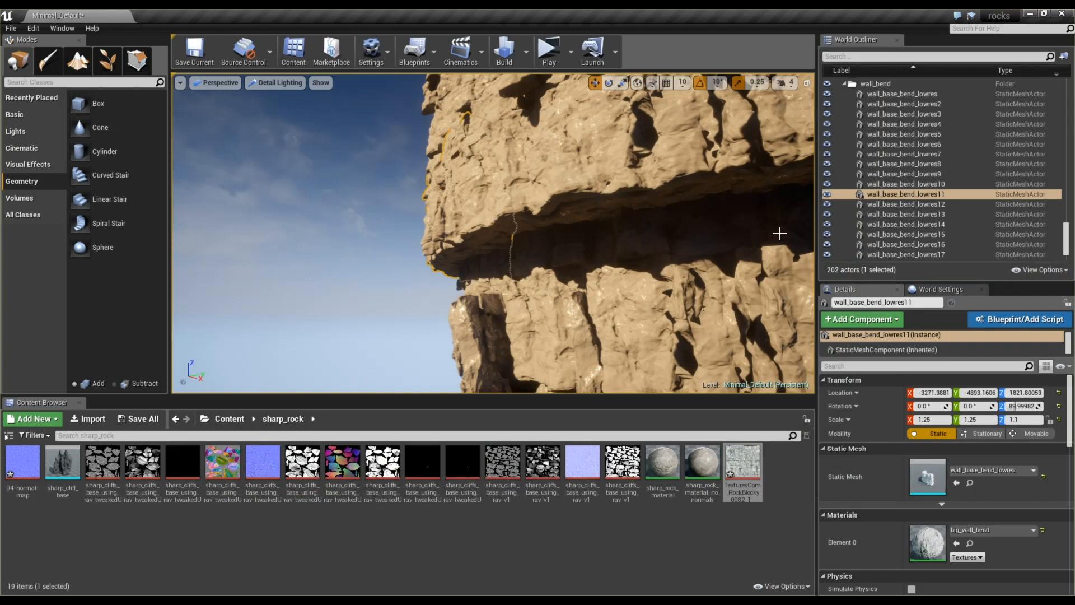
# Collapse the expanded actor folders in the World Outliner, including the wall_bend and ground folders
pyautogui.scroll(1, 780, 233)
pyautogui.scroll(7, 933, 149)
pyautogui.click(844, 210)
pyautogui.scroll(15, 863, 188)
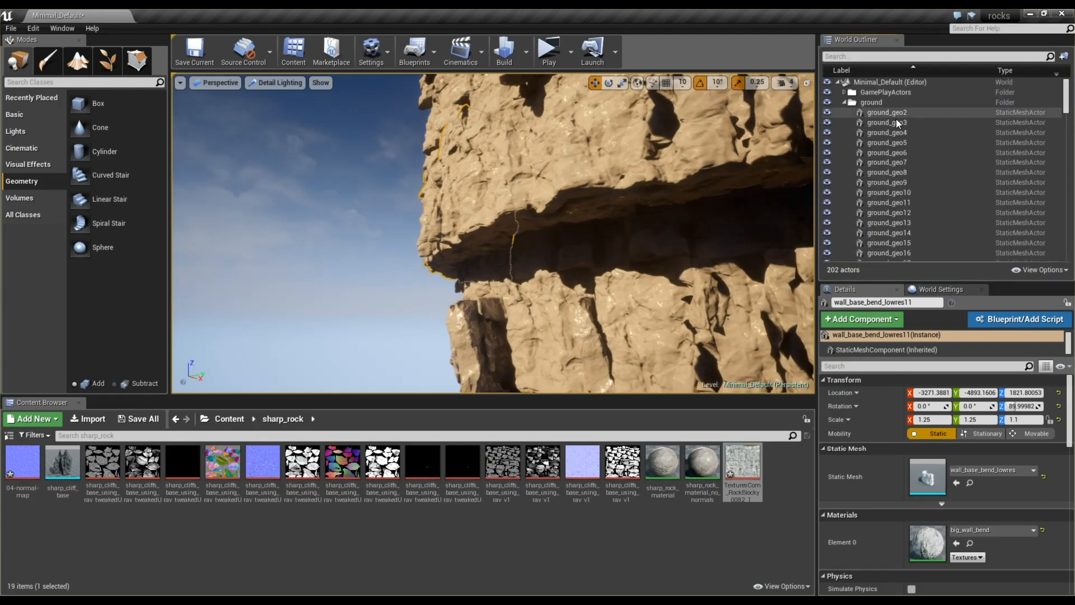
pyautogui.click(844, 102)
pyautogui.click(843, 122)
pyautogui.click(843, 133)
pyautogui.click(842, 143)
# Add a point light on the canyon floor near the standing rock and frame it
pyautogui.click(566, 196)
pyautogui.press('f')
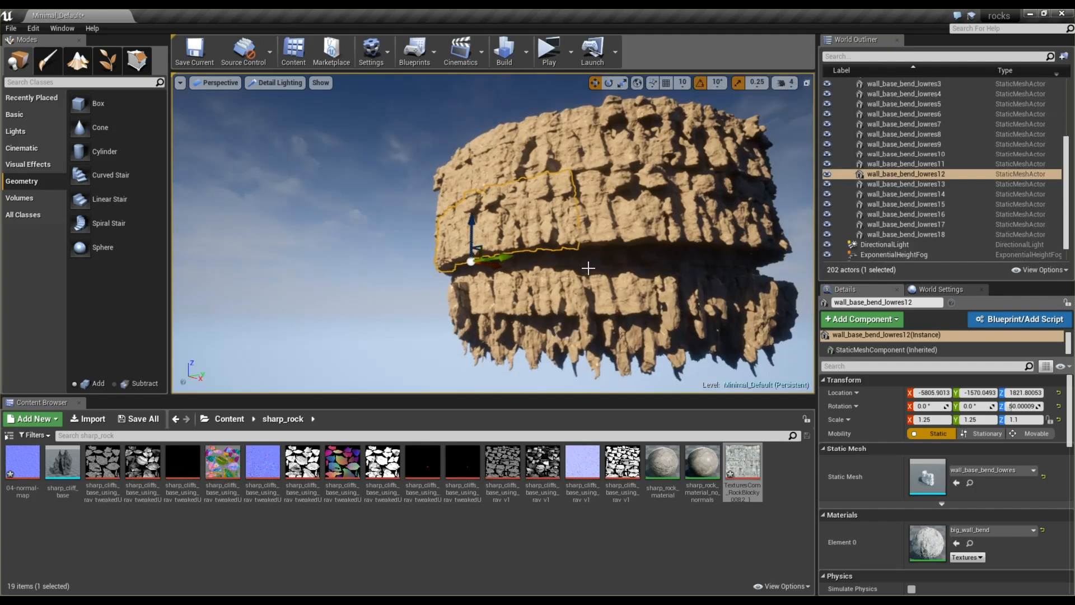
pyautogui.keyDown('alt'); pyautogui.moveTo(611, 261); pyautogui.dragTo(437, 269); pyautogui.keyUp('alt')
pyautogui.click(29, 131)
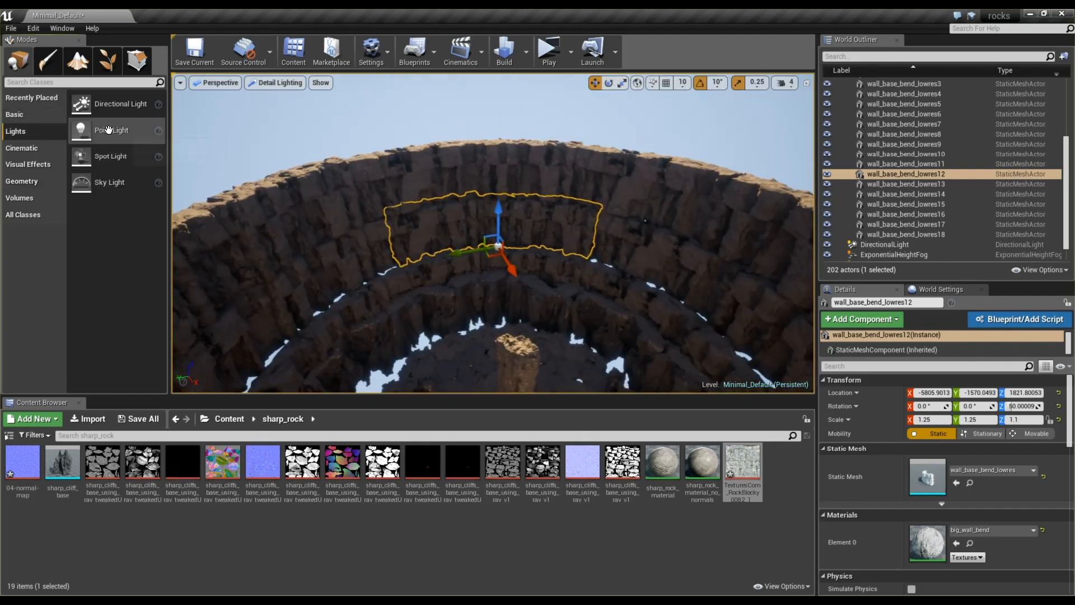
pyautogui.moveTo(111, 130); pyautogui.dragTo(331, 178)
pyautogui.moveTo(107, 144); pyautogui.dragTo(607, 380)
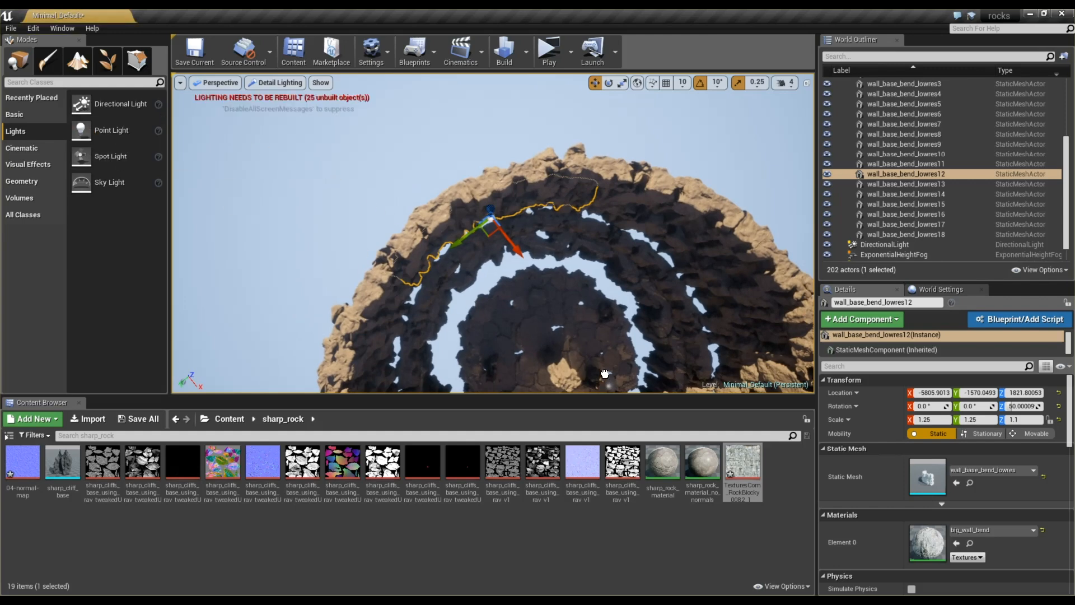
pyautogui.moveTo(559, 323); pyautogui.dragTo(560, 323)
pyautogui.press('f')
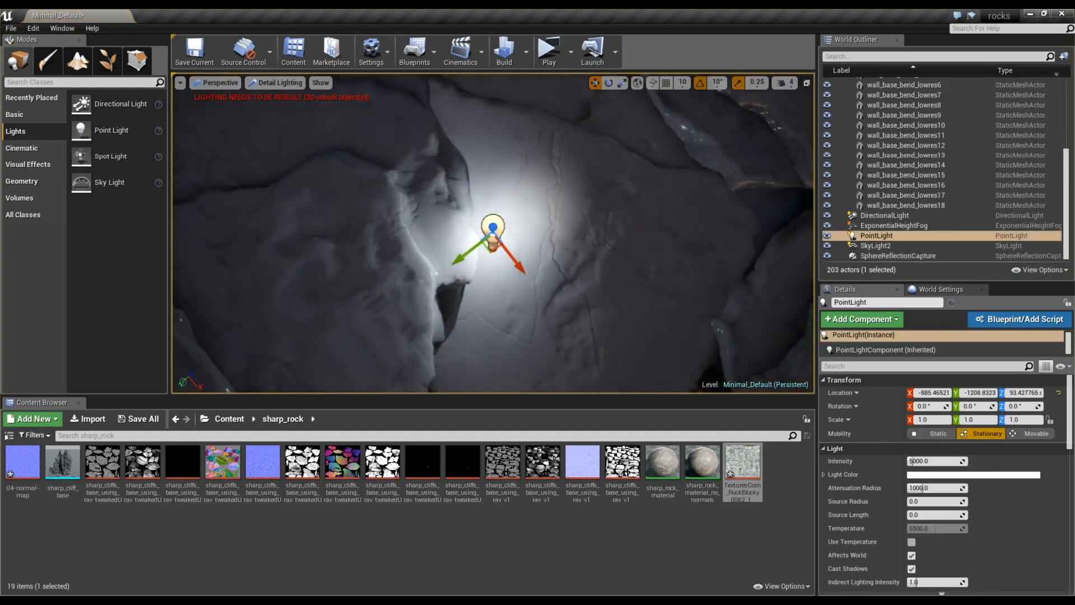
# Raise the point light above the floor slabs to a Z location of about 347
pyautogui.keyDown('alt'); pyautogui.moveTo(693, 283); pyautogui.dragTo(554, 228); pyautogui.keyUp('alt')
pyautogui.moveTo(493, 200); pyautogui.dragTo(493, 103)
pyautogui.scroll(-15, 642, 251)
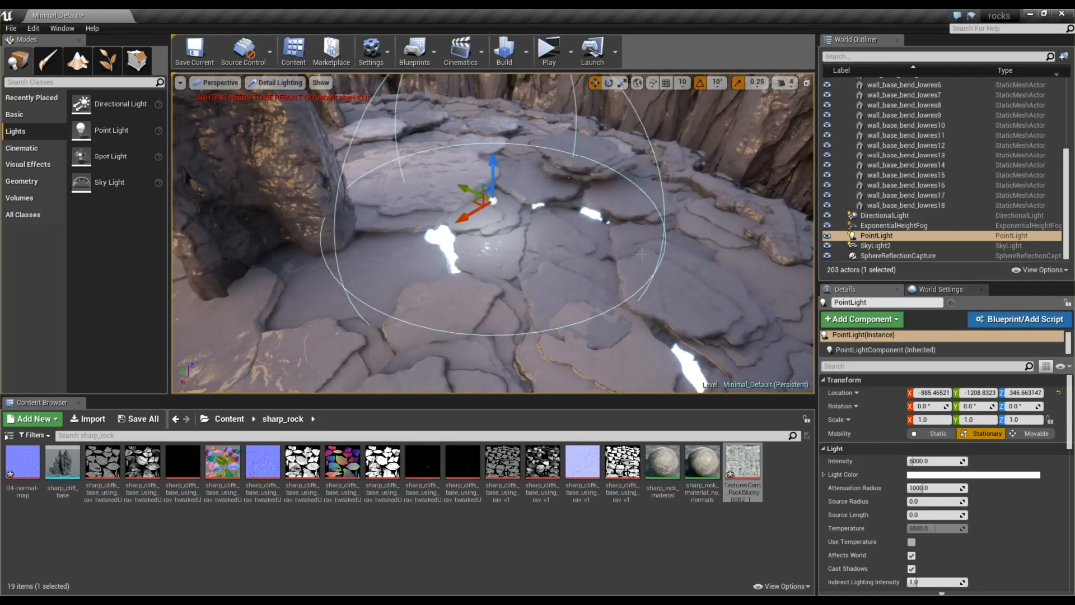
pyautogui.scroll(-3, 642, 251)
pyautogui.keyDown('alt'); pyautogui.moveTo(540, 240); pyautogui.dragTo(492, 182); pyautogui.keyUp('alt')
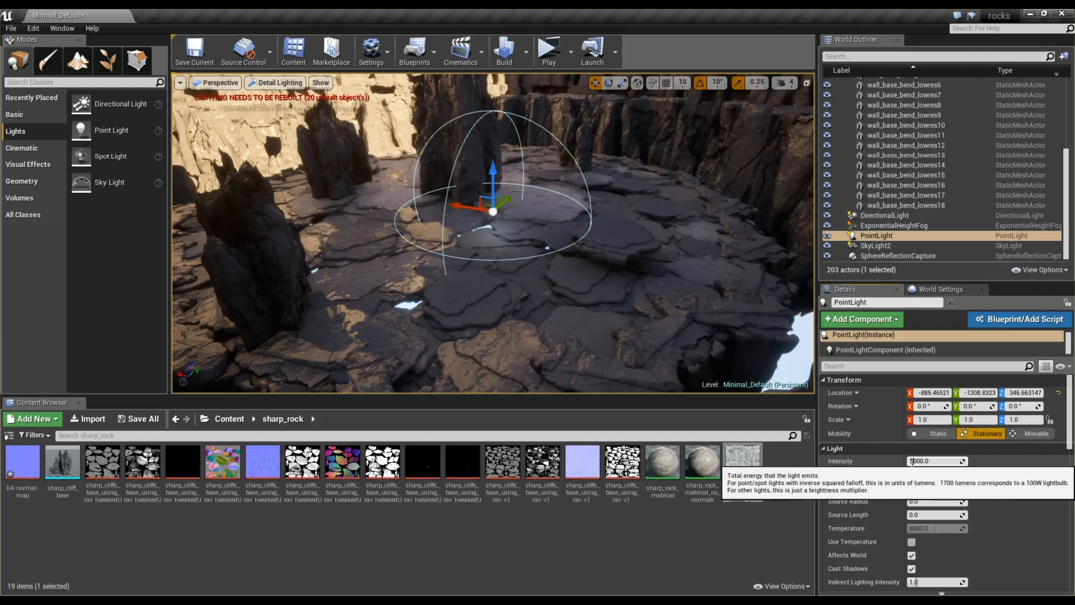
# Try a point light intensity of 1000000 and settle on 100000
pyautogui.press('Return')
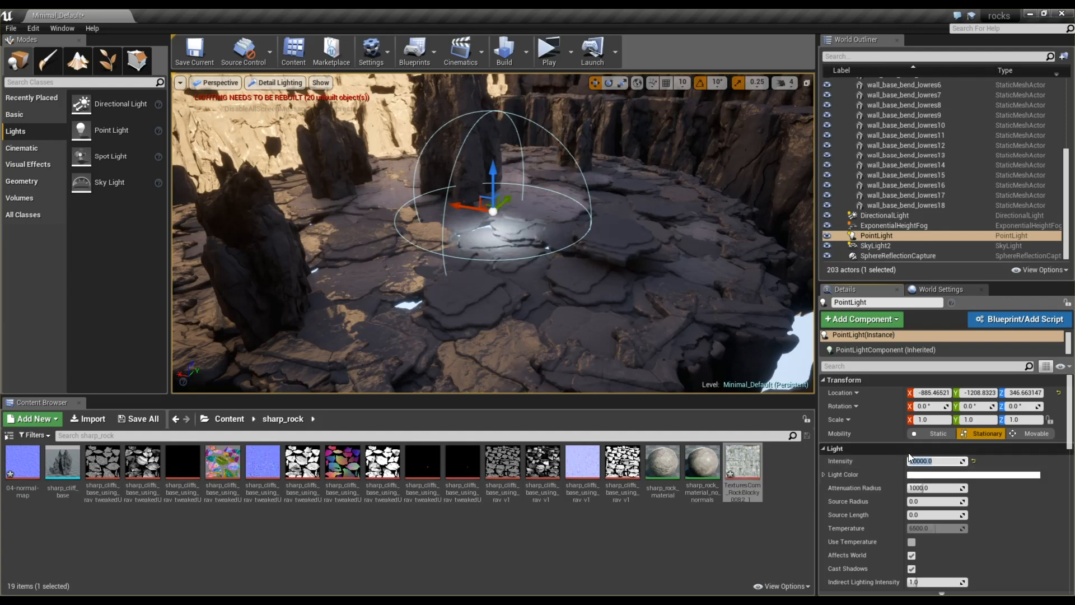
pyautogui.write('0')
pyautogui.press('Return')
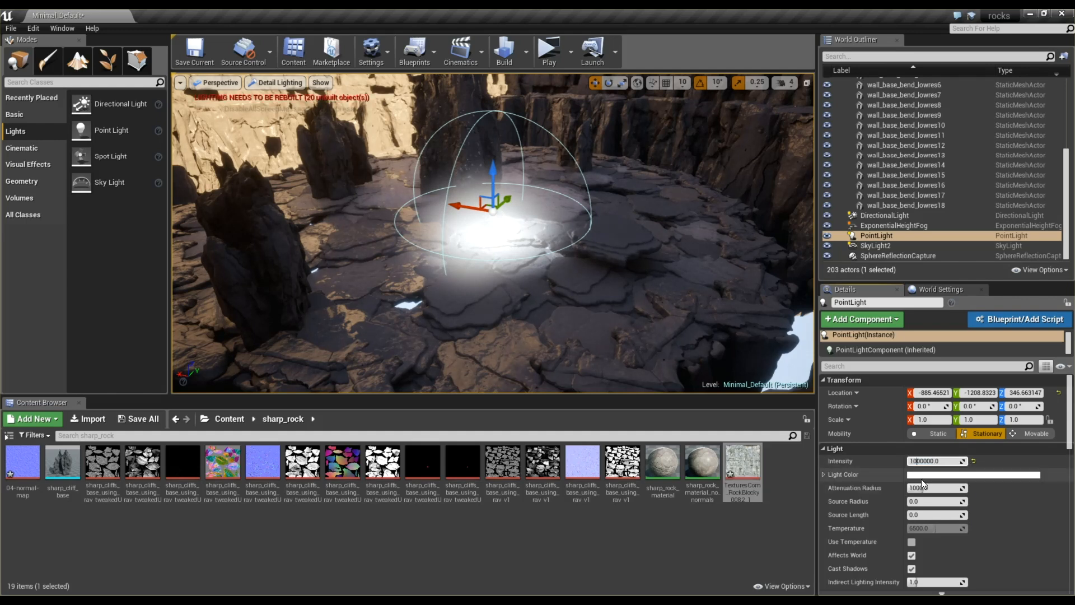
pyautogui.scroll(-3, 884, 508)
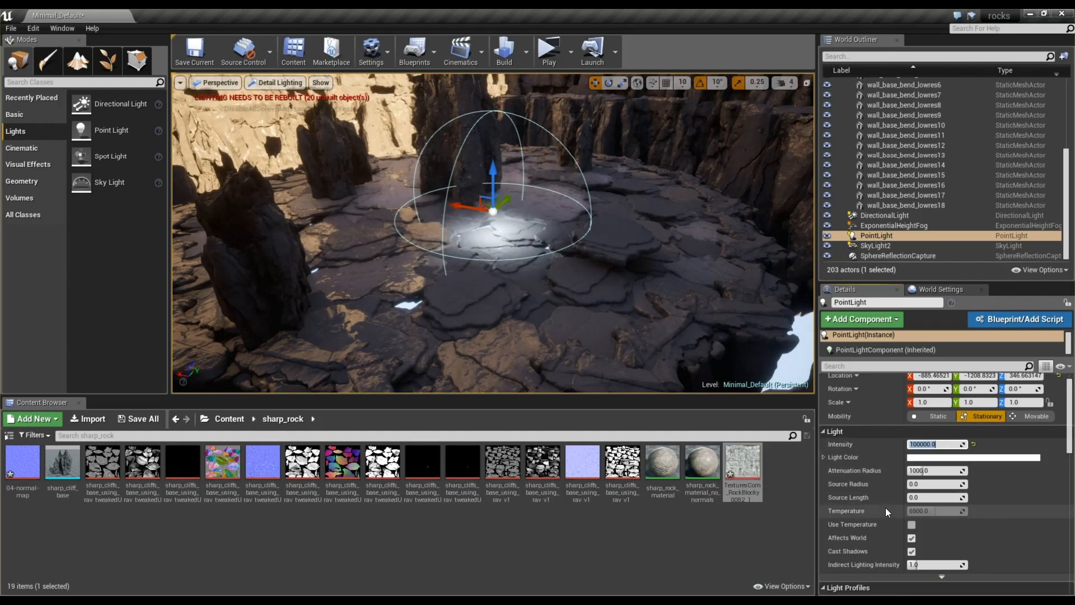
# Set the point light's colour to a saturated orange with hue 30, saturation 1.0 and value 1.0
pyautogui.scroll(-5, 886, 496)
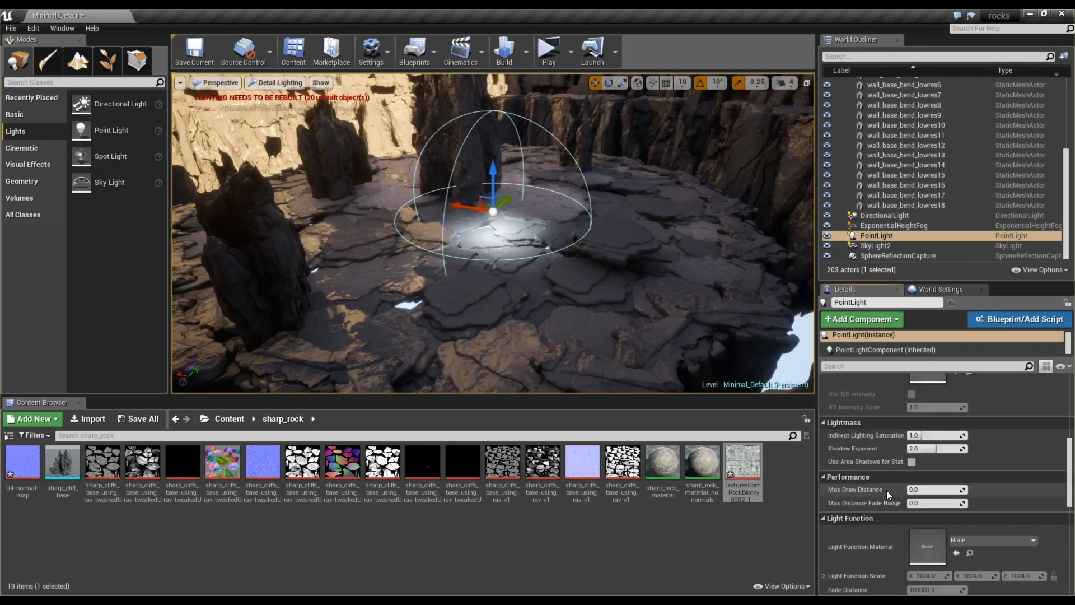
pyautogui.scroll(-6, 886, 488)
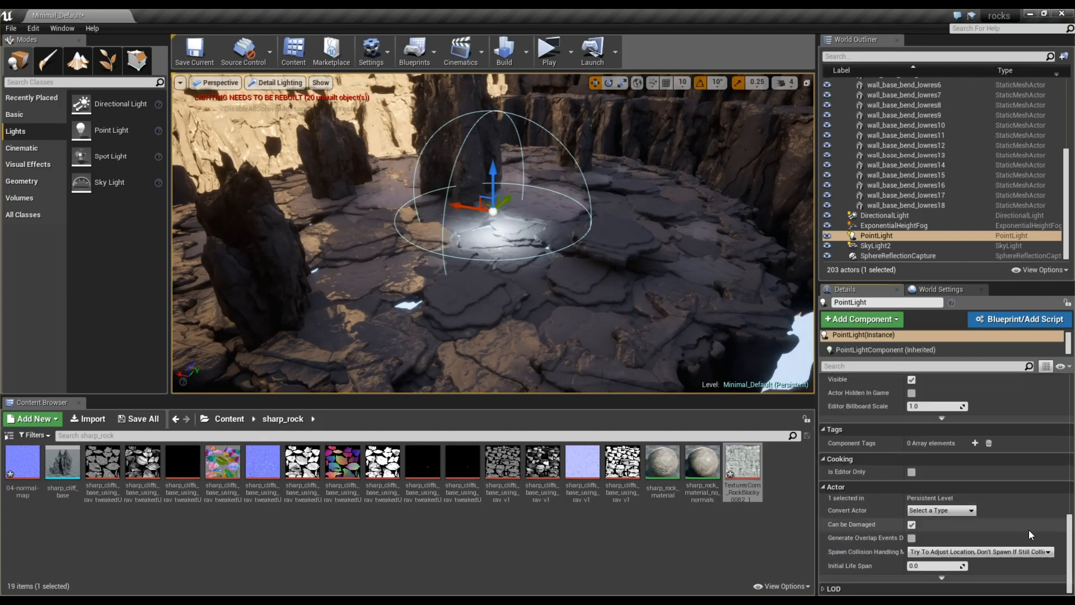
pyautogui.moveTo(1069, 547); pyautogui.dragTo(1069, 415)
pyautogui.click(958, 444)
pyautogui.click(959, 443)
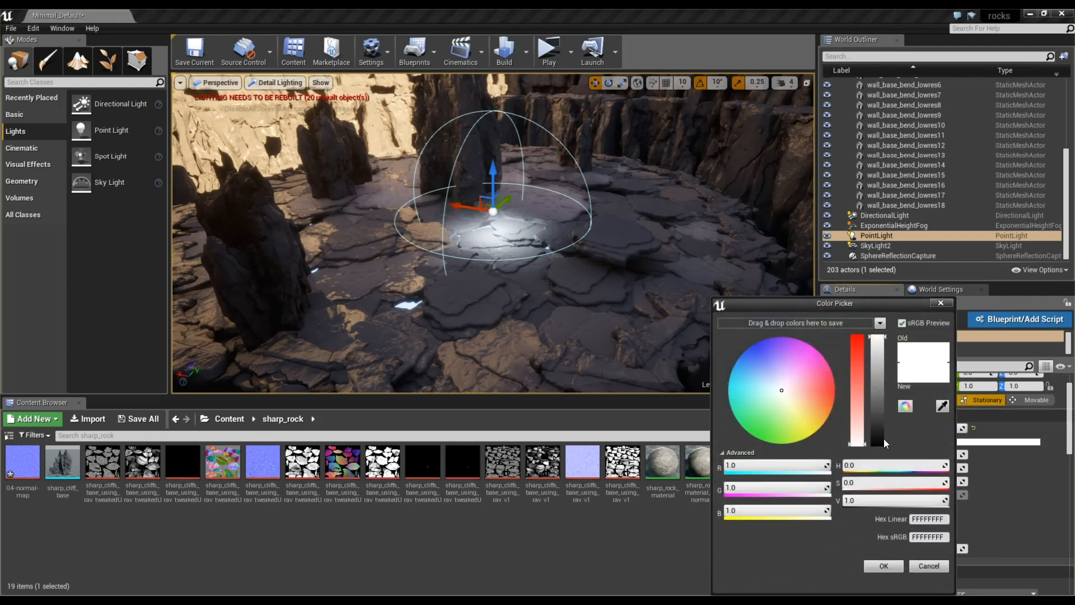
pyautogui.click(859, 358)
pyautogui.moveTo(797, 408); pyautogui.dragTo(834, 421)
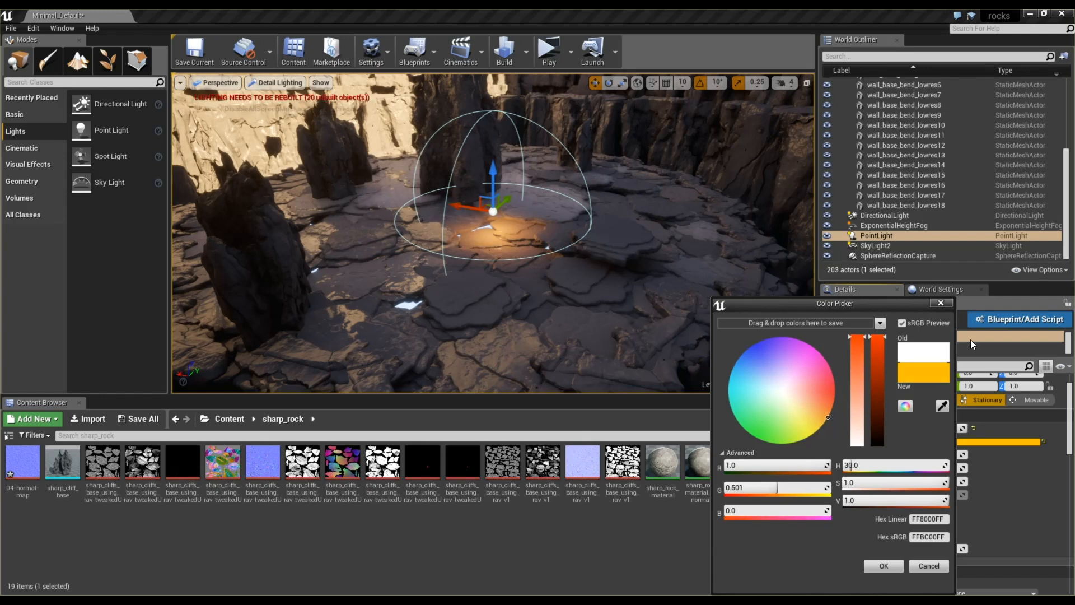
pyautogui.click(948, 303)
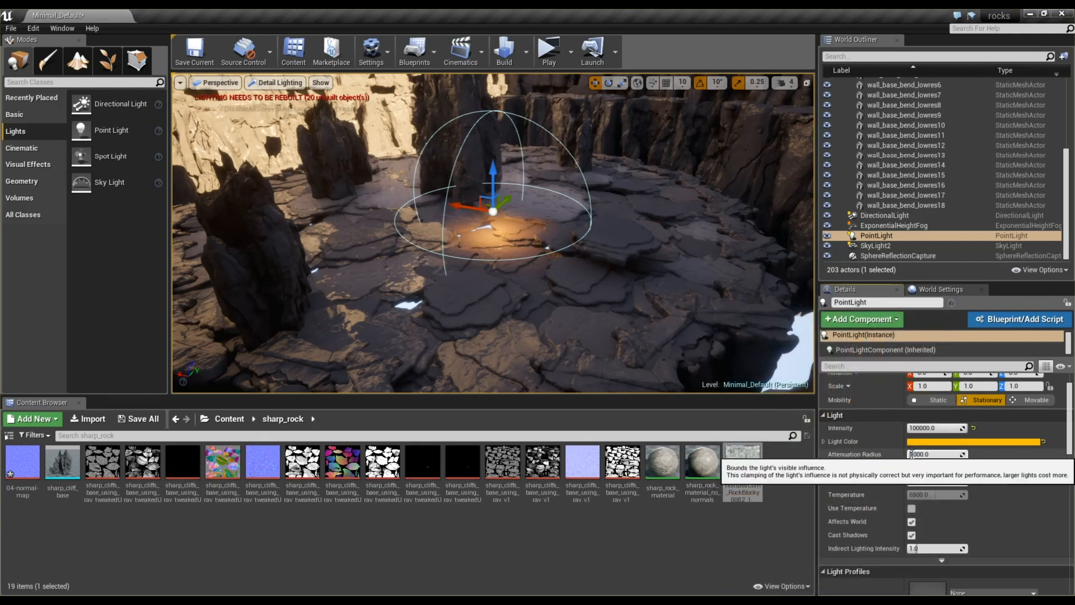
# Set the point light's attenuation radius to 2000 and view its reach from above
pyautogui.write('2')
pyautogui.press('Return')
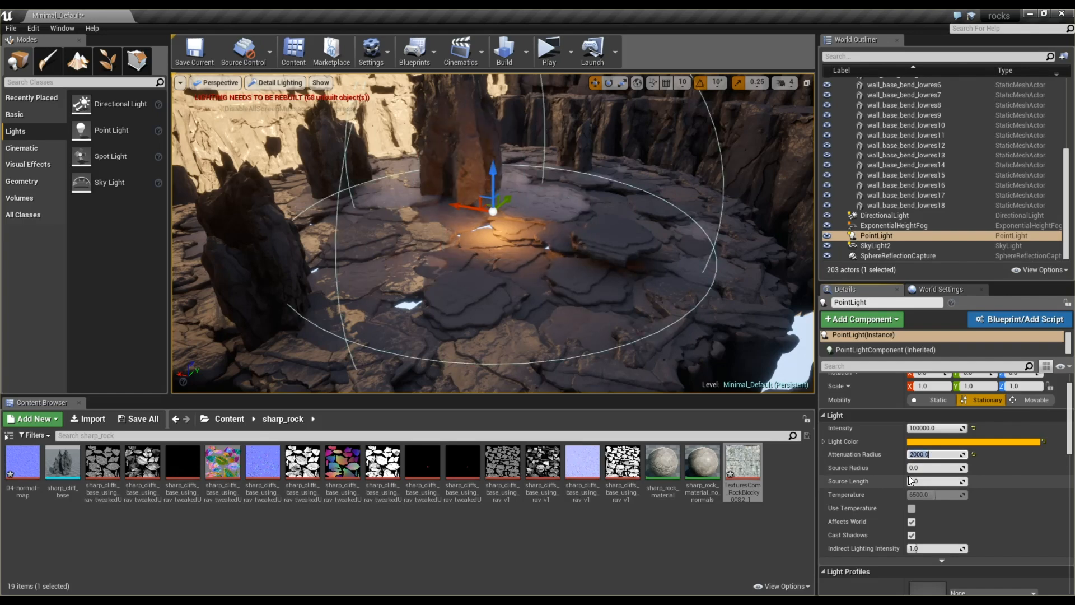
pyautogui.keyDown('alt'); pyautogui.moveTo(522, 259); pyautogui.dragTo(448, 224); pyautogui.keyUp('alt')
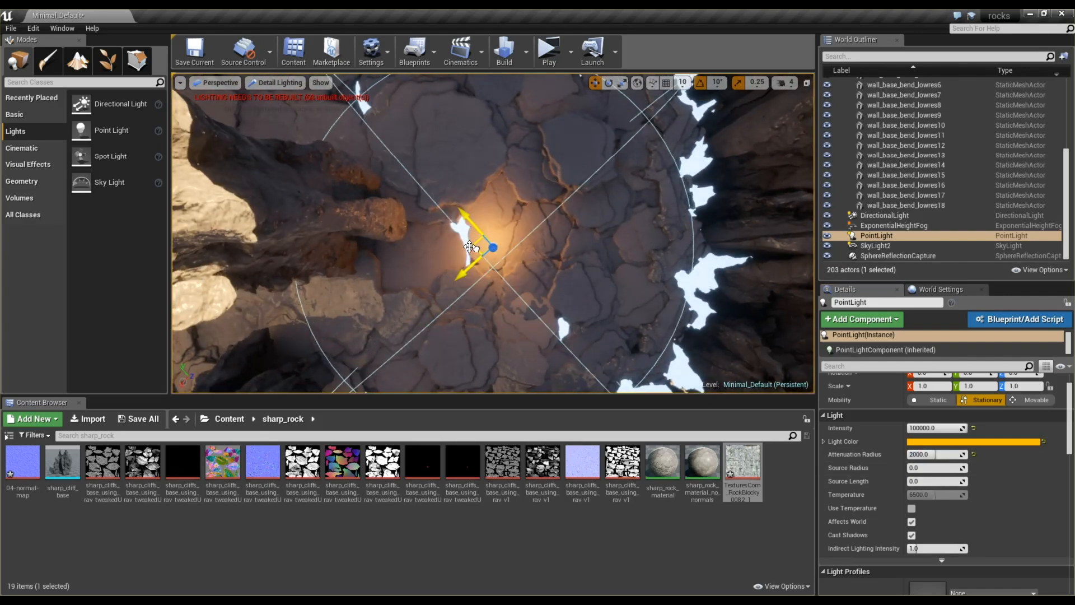
# Use the Top view in Lit mode to spread three copies of the orange point light around the floor, and return to Perspective
pyautogui.click(216, 82)
pyautogui.click(216, 123)
pyautogui.scroll(3, 493, 235)
pyautogui.click(238, 82)
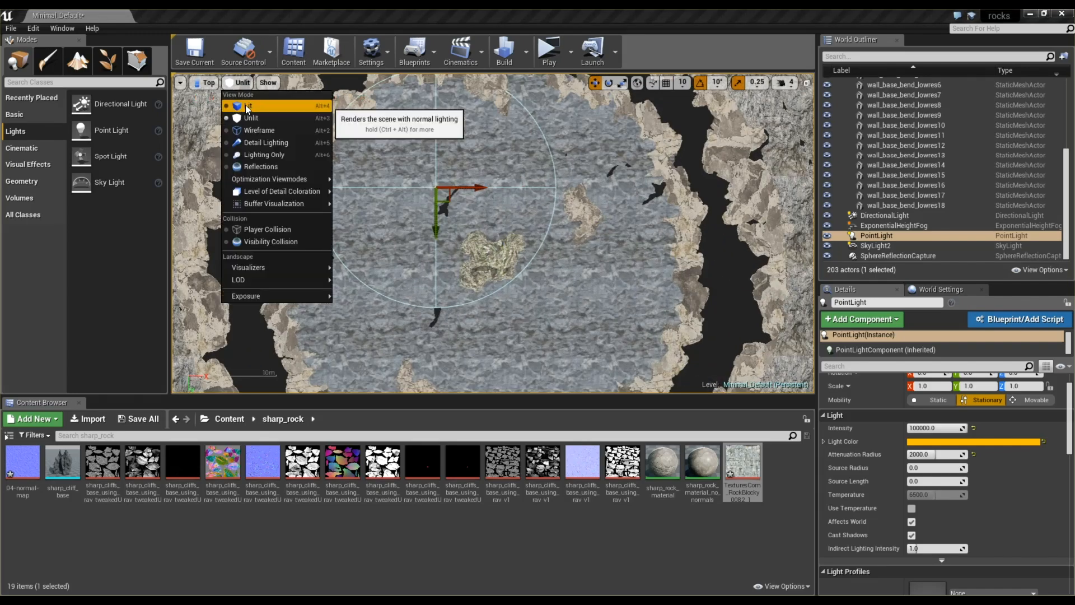
pyautogui.click(246, 105)
pyautogui.moveTo(449, 203); pyautogui.dragTo(580, 174)
pyautogui.click(205, 84)
pyautogui.click(224, 109)
pyautogui.moveTo(423, 228); pyautogui.dragTo(308, 252, button='right')
pyautogui.moveTo(599, 294); pyautogui.dragTo(495, 336, button='right')
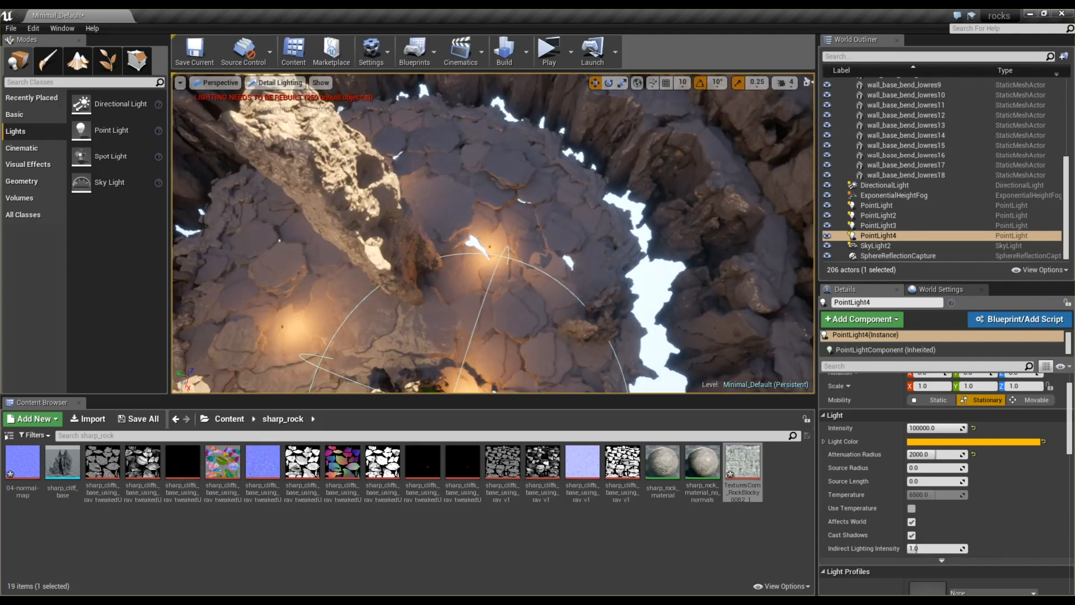
# Move PointLight4 across the floor to the near side of the small sharp cliff
pyautogui.moveTo(552, 295); pyautogui.dragTo(498, 366, button='right')
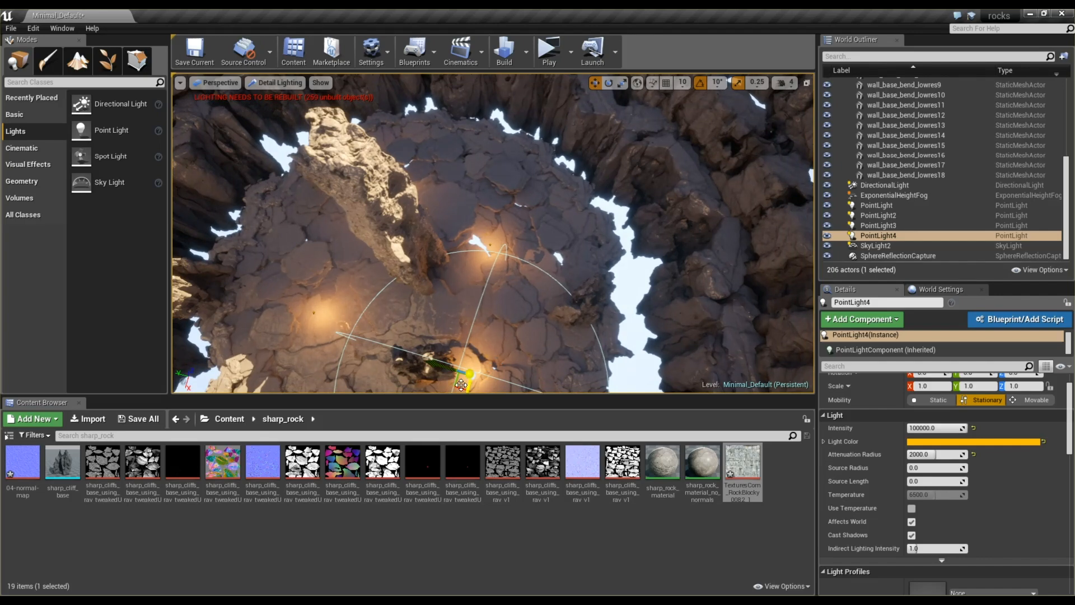
pyautogui.moveTo(461, 385); pyautogui.dragTo(404, 352)
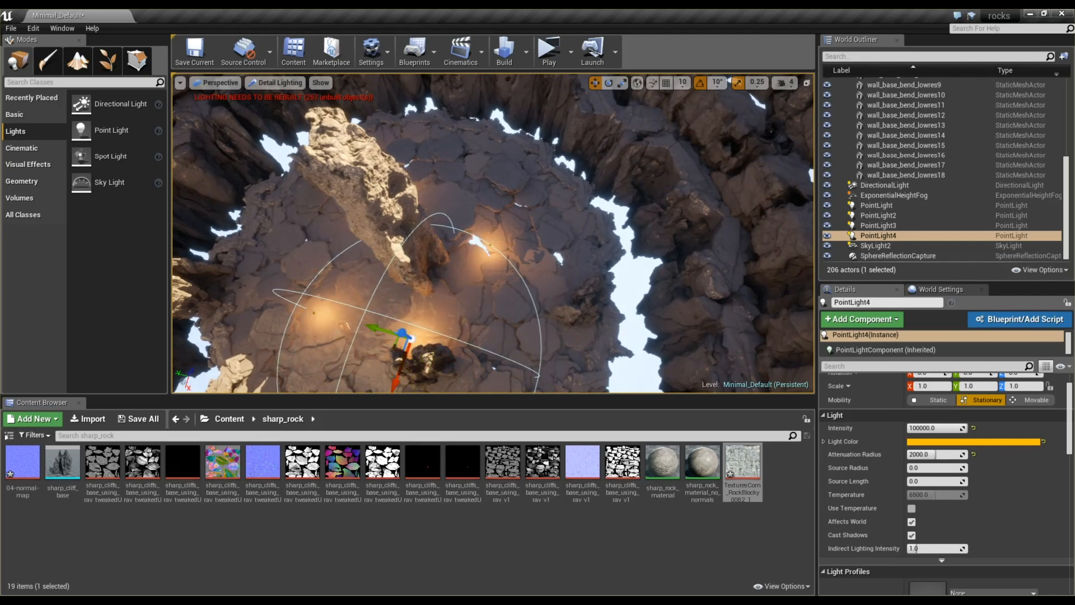
# Undo the accidental move of ground_geo92 and move PointLight3 beside the sharp cliff at the floor's edge
pyautogui.click(314, 322)
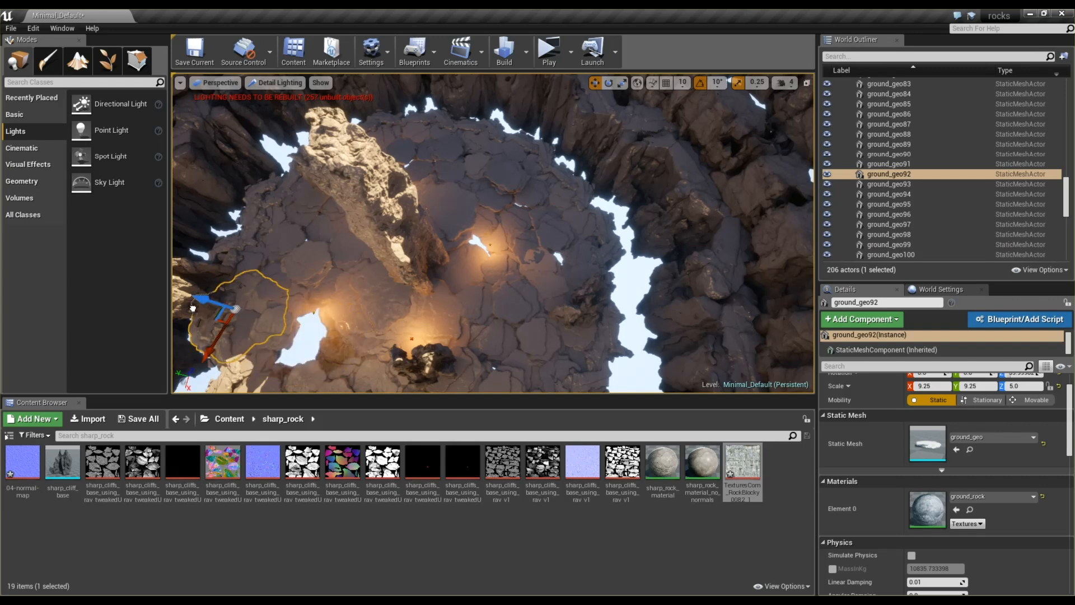
pyautogui.hotkey('ctrl', 'z')
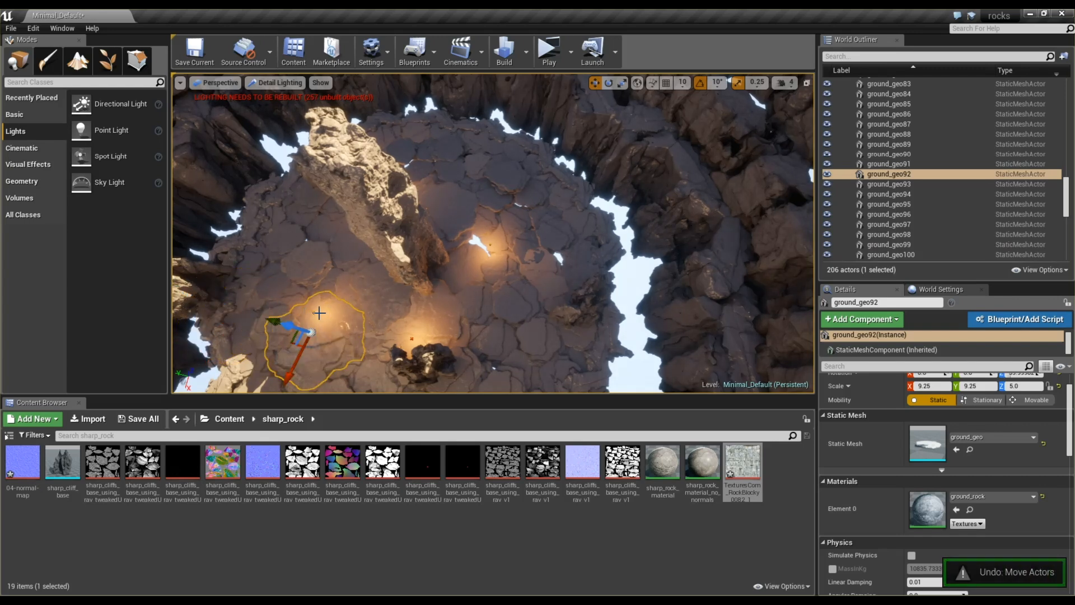
pyautogui.click(314, 312)
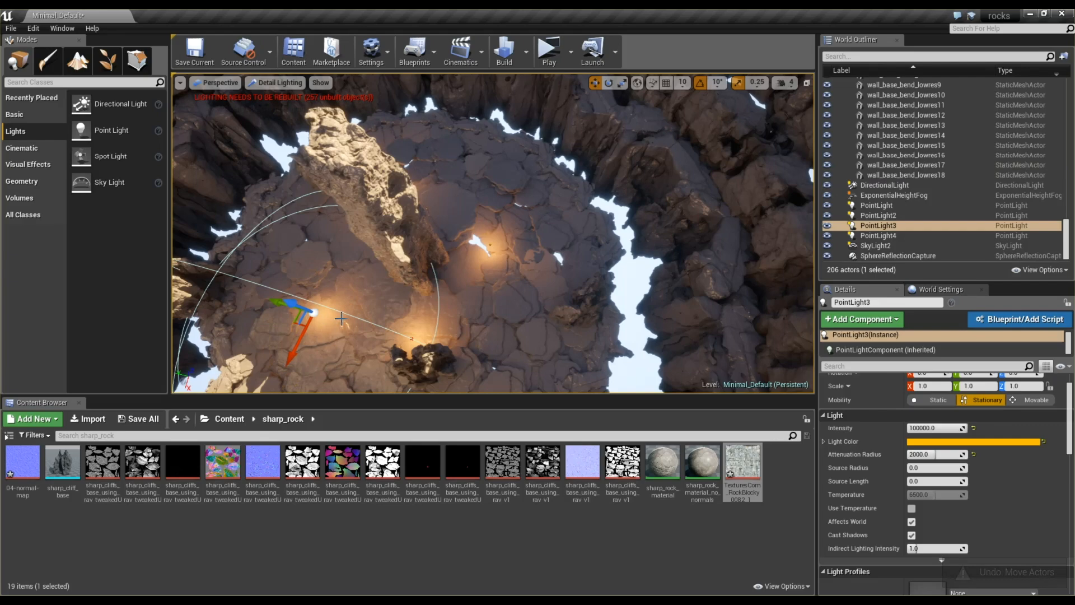
pyautogui.moveTo(274, 300); pyautogui.dragTo(220, 289)
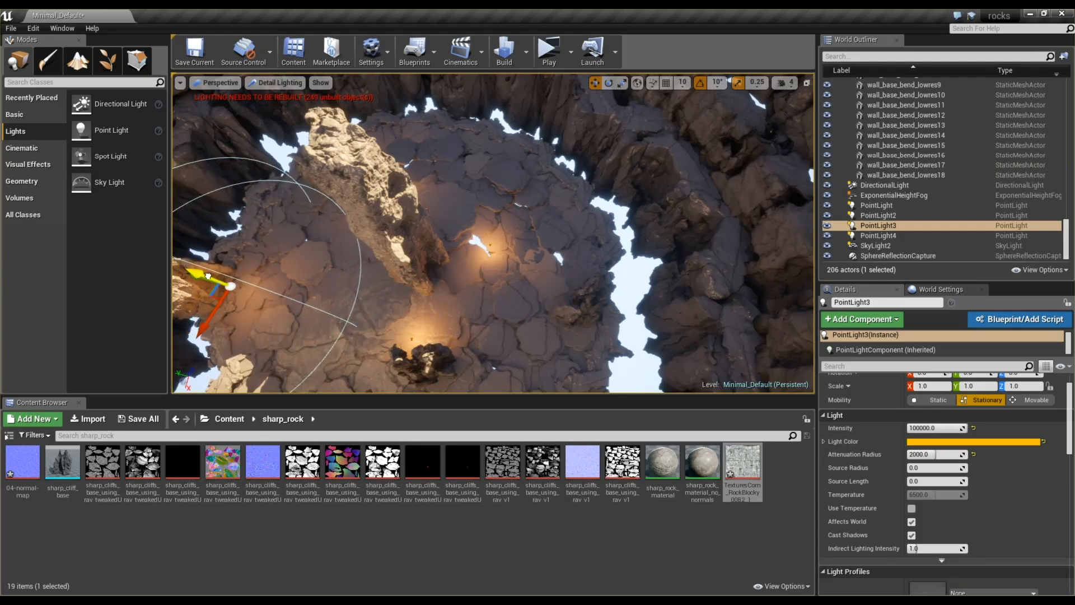
pyautogui.press('f')
pyautogui.scroll(-10, 593, 298)
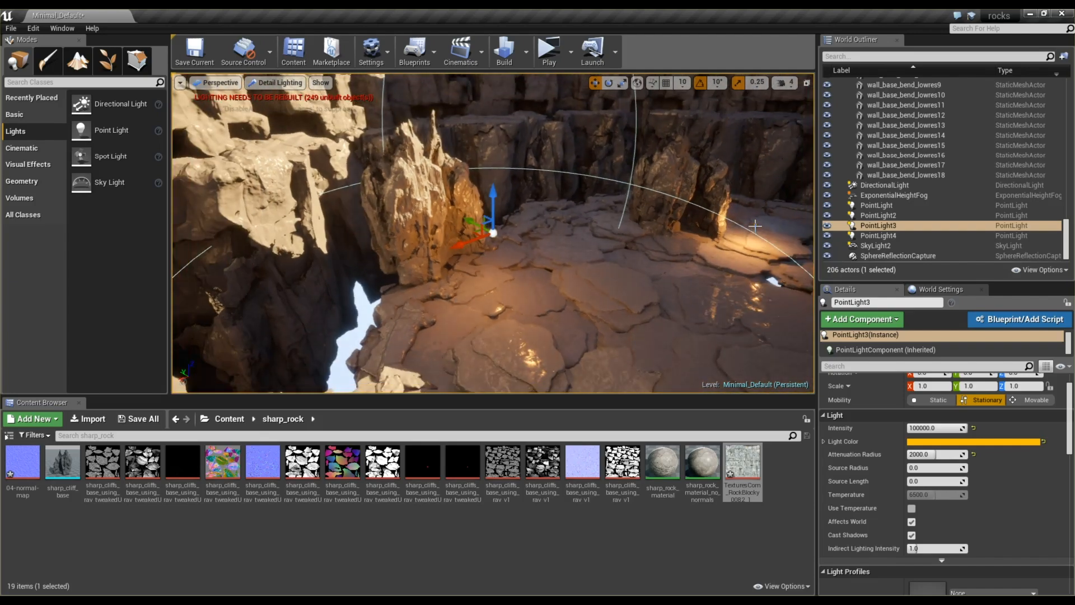
# Move PointLight2 beside the sharp cliff on the far side of the floor and view the floor from above
pyautogui.click(756, 227)
pyautogui.moveTo(743, 236); pyautogui.dragTo(680, 229)
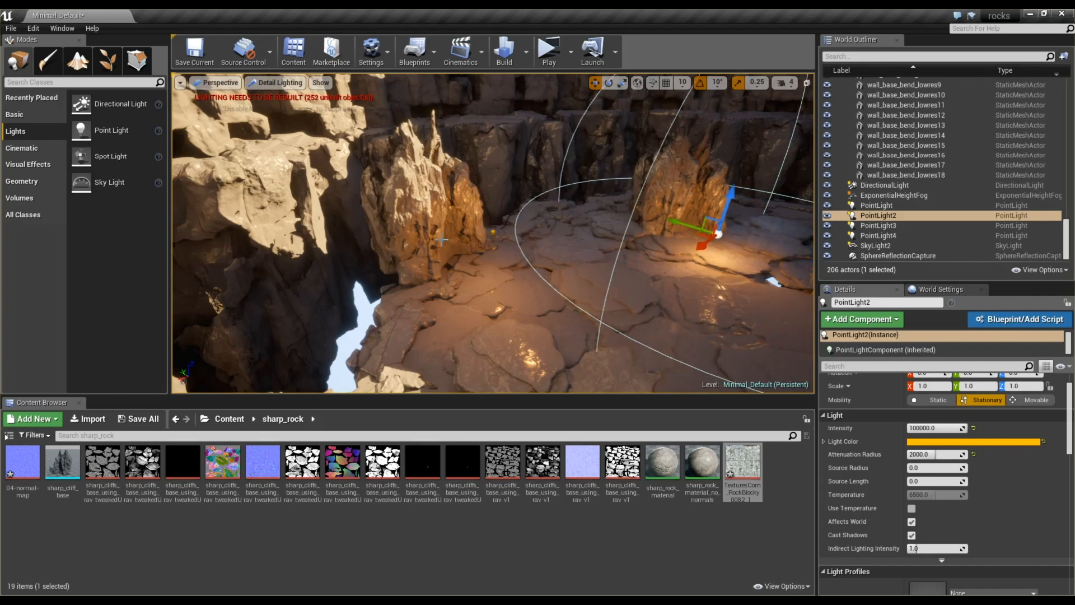
pyautogui.scroll(-4, 442, 240)
pyautogui.keyDown('alt'); pyautogui.moveTo(624, 286); pyautogui.dragTo(602, 370); pyautogui.keyUp('alt')
pyautogui.moveTo(442, 157); pyautogui.dragTo(442, 135, button='right')
# Use the Top view to copy PointLight2 out to the surrounding cliff wall, and return to Perspective
pyautogui.click(216, 82)
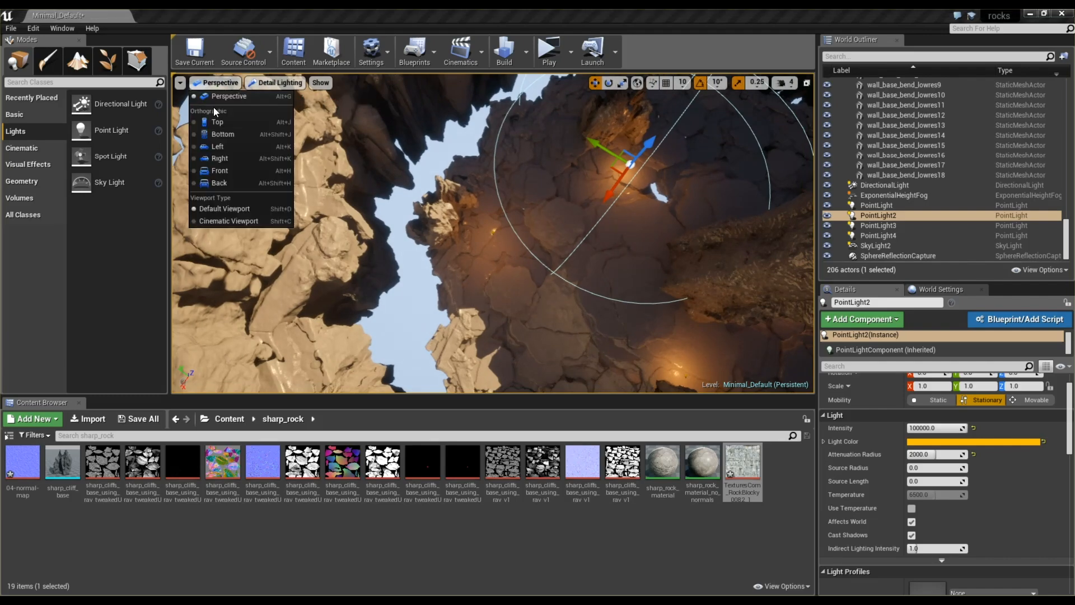
pyautogui.click(217, 122)
pyautogui.scroll(-3, 495, 261)
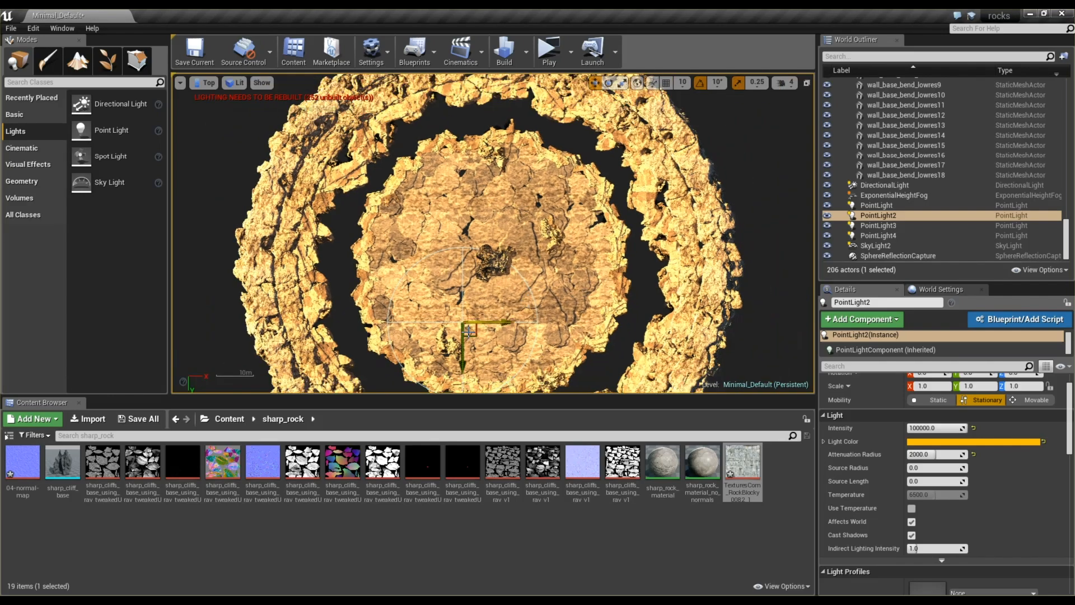
pyautogui.keyDown('alt'); pyautogui.moveTo(474, 335); pyautogui.dragTo(355, 186); pyautogui.keyUp('alt')
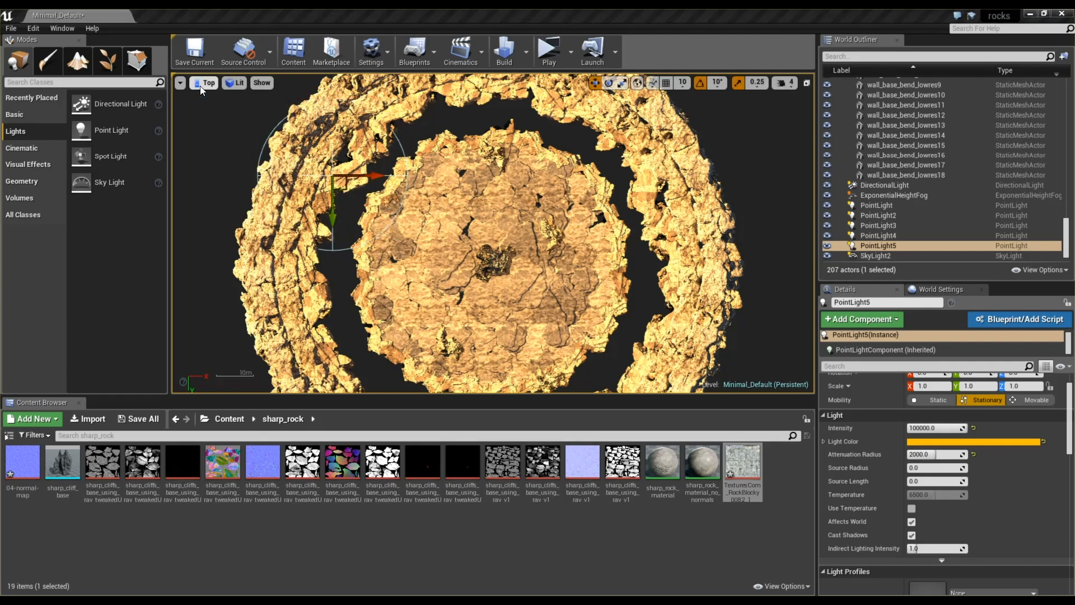
pyautogui.click(210, 84)
pyautogui.click(210, 84)
pyautogui.hotkey('alt', '5')
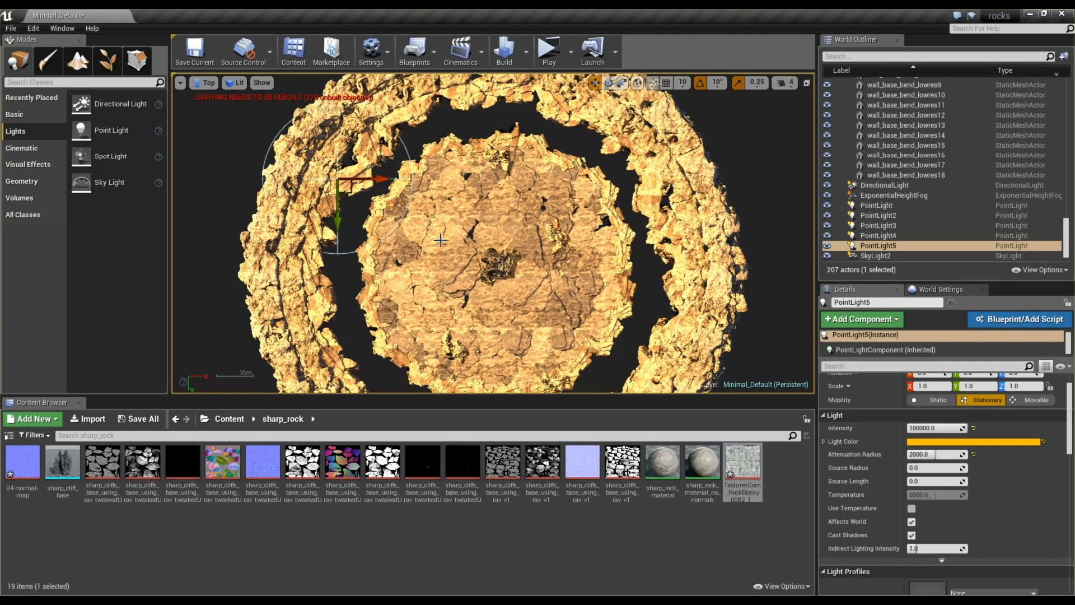
pyautogui.hotkey('alt', 'g')
# Find PointLight5 among the cliffs and raise it out of the rock above the cliff wall's ledge
pyautogui.moveTo(466, 220)
pyautogui.mouseDown(button='right')
pyautogui.moveTo(466, 168)
pyautogui.moveTo(504, 168)
pyautogui.moveTo(493, 207)
pyautogui.moveTo(466, 220)
pyautogui.mouseUp(button='right')
pyautogui.scroll(-3, 467, 220)
pyautogui.click(393, 284)
pyautogui.press('f')
pyautogui.keyDown('alt'); pyautogui.moveTo(473, 302); pyautogui.dragTo(373, 290); pyautogui.keyUp('alt')
pyautogui.keyDown('alt'); pyautogui.moveTo(473, 260); pyautogui.dragTo(445, 263); pyautogui.keyUp('alt')
pyautogui.click(307, 226)
pyautogui.press('f')
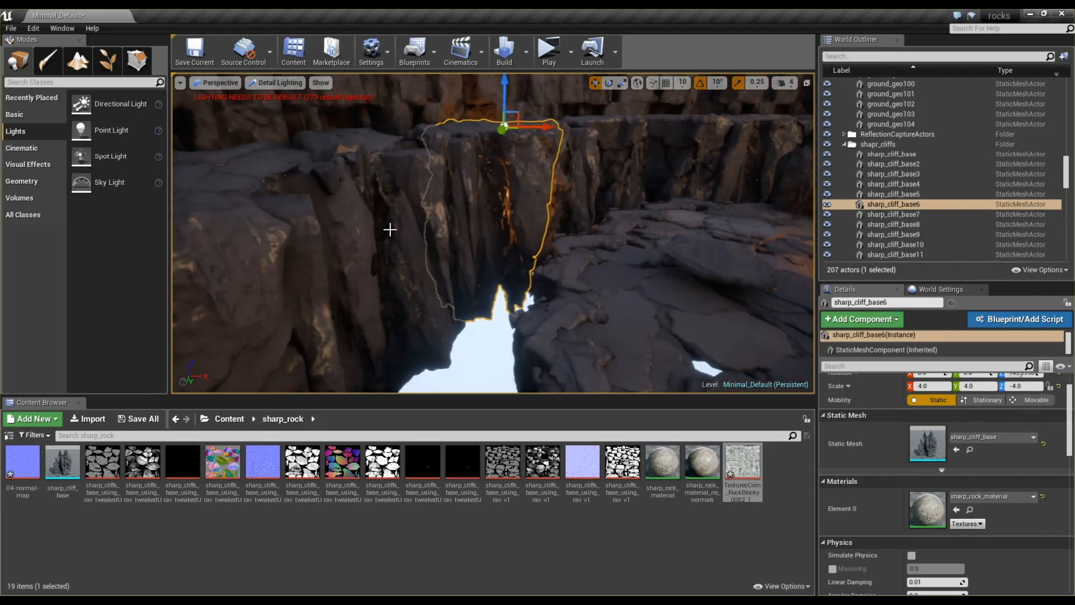
pyautogui.keyDown('alt'); pyautogui.moveTo(375, 224); pyautogui.dragTo(392, 201); pyautogui.keyUp('alt')
pyautogui.scroll(-6, 893, 213)
pyautogui.moveTo(1065, 196); pyautogui.dragTo(1066, 252)
pyautogui.click(877, 235)
pyautogui.moveTo(476, 170); pyautogui.dragTo(514, 102)
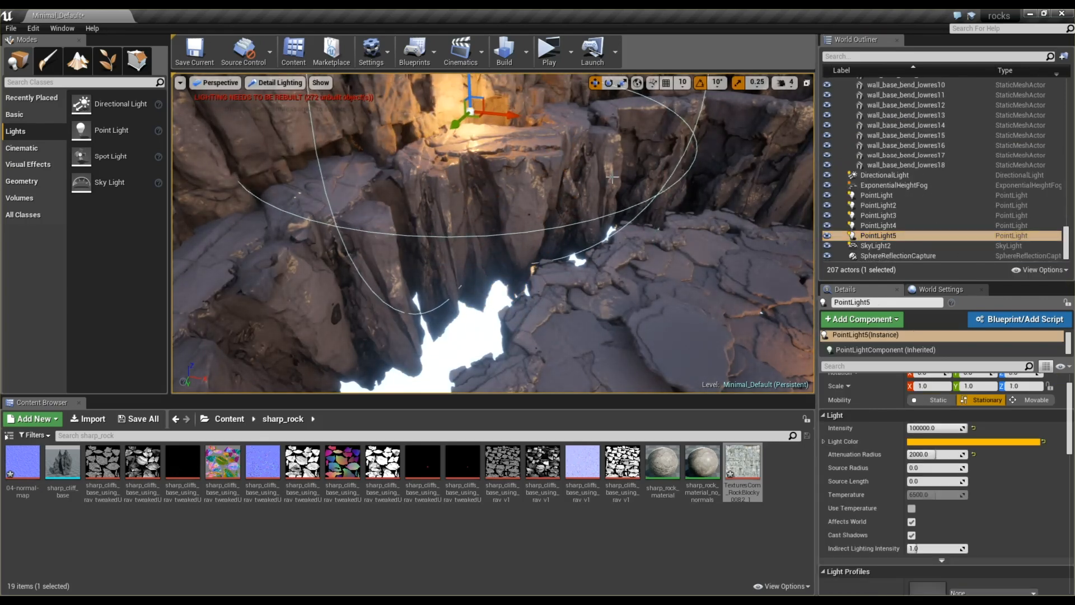
# Change PointLight5's light colour from orange to light blue
pyautogui.click(974, 441)
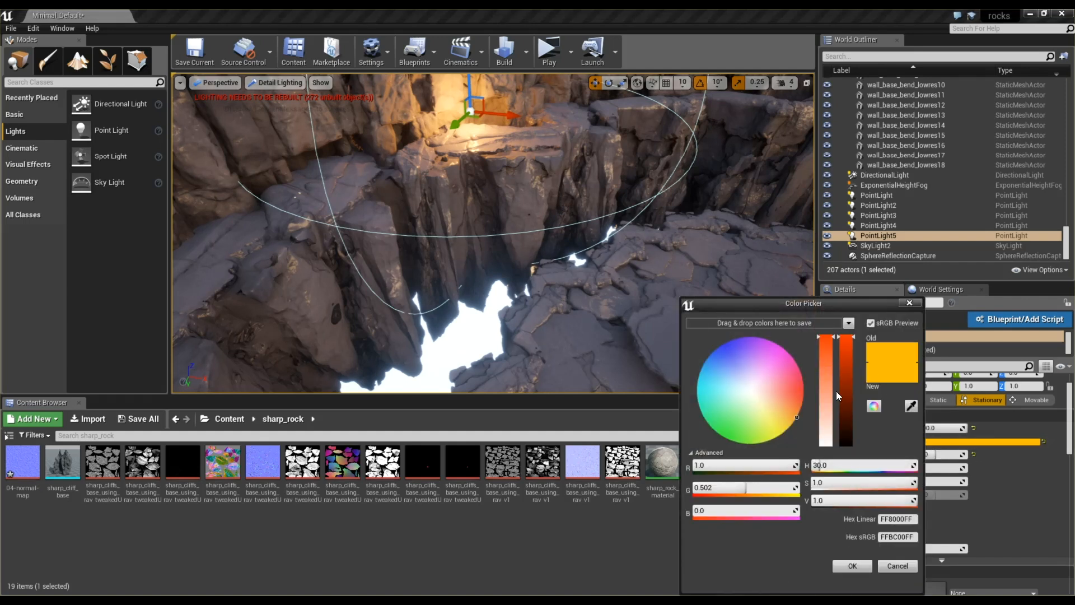
pyautogui.moveTo(734, 378)
pyautogui.mouseDown()
pyautogui.moveTo(727, 365)
pyautogui.moveTo(718, 371)
pyautogui.mouseUp()
pyautogui.click(916, 303)
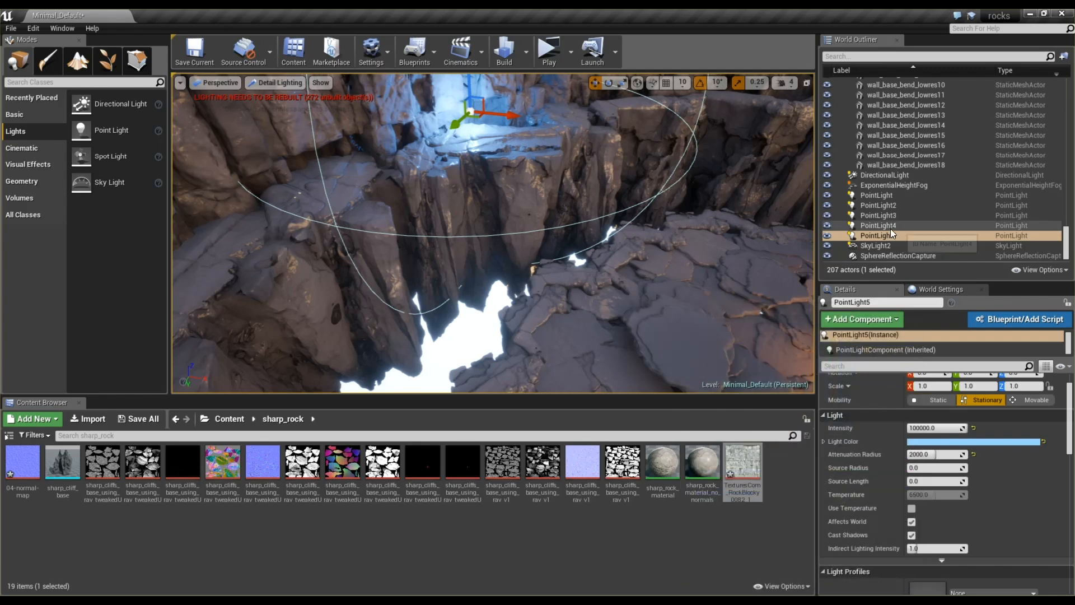
# Set the DirectionalLight's intensity to 5
pyautogui.click(886, 246)
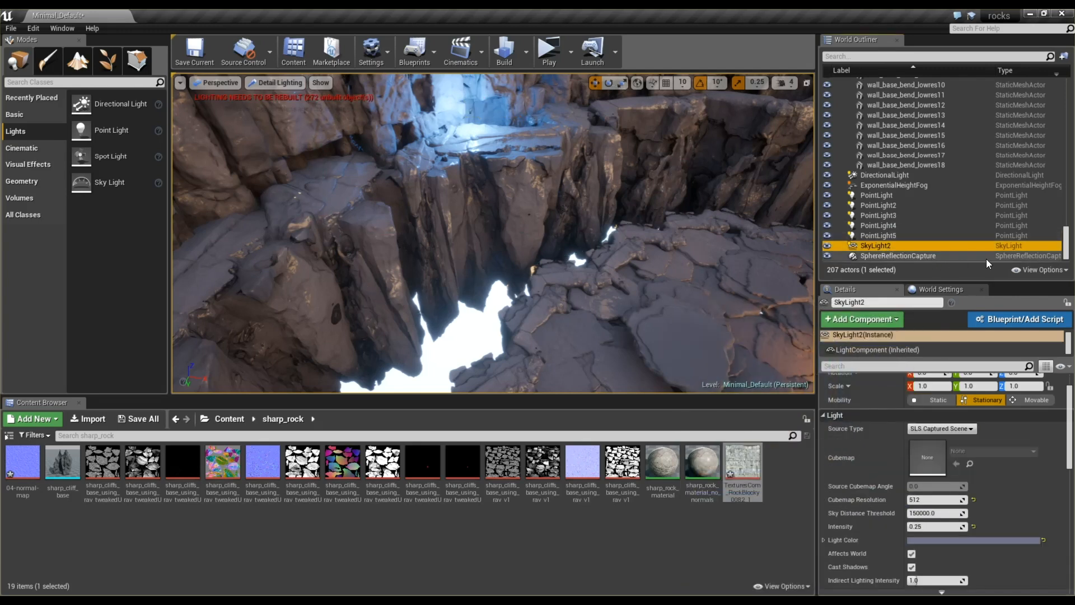
pyautogui.click(904, 176)
pyautogui.click(920, 426)
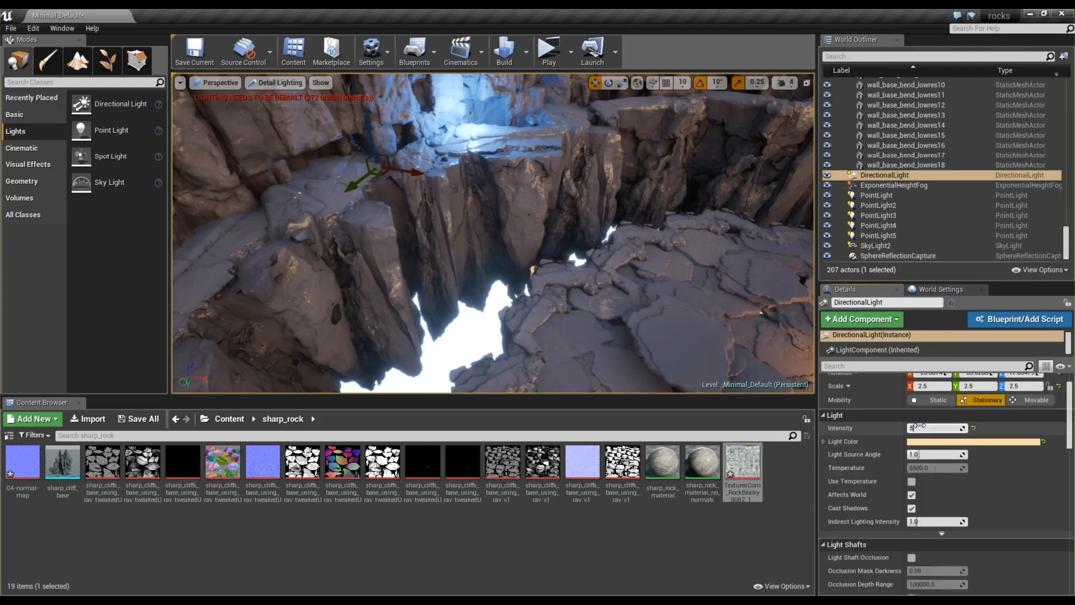
# Use the Top view to spread six copies of the blue PointLight5 around the cliff wall ring
pyautogui.moveTo(629, 249); pyautogui.dragTo(444, 227, button='right')
pyautogui.moveTo(501, 245); pyautogui.dragTo(570, 169, button='right')
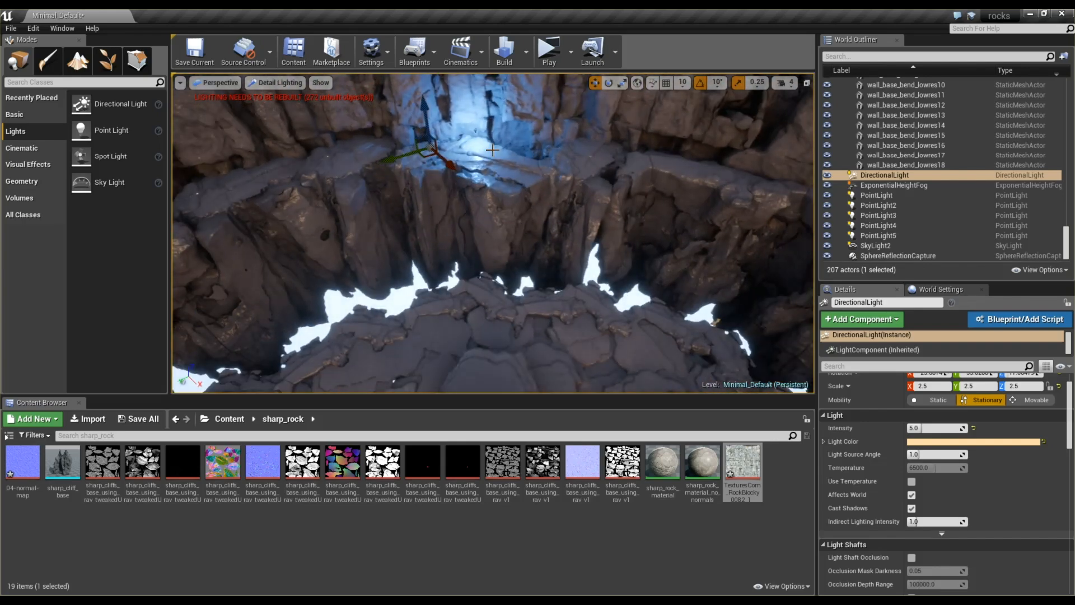
pyautogui.click(475, 131)
pyautogui.scroll(-3, 475, 140)
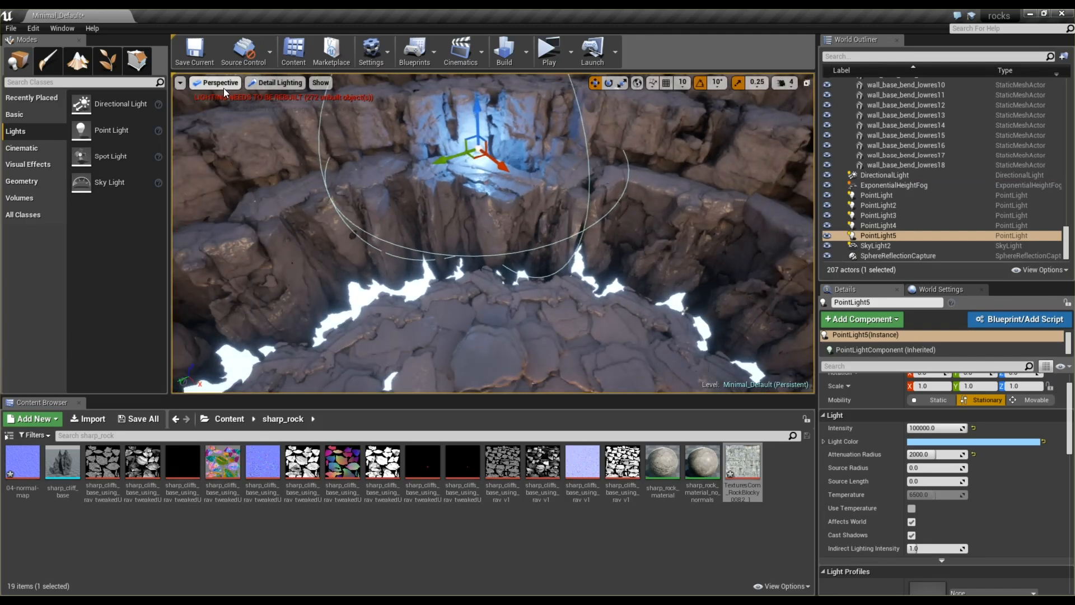
pyautogui.click(222, 86)
pyautogui.click(219, 121)
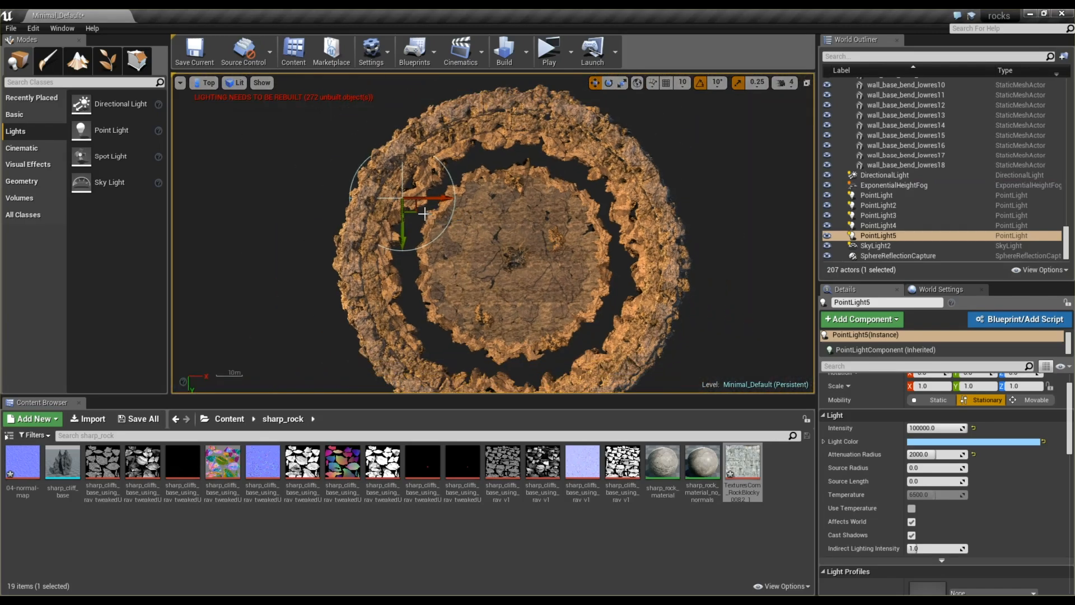
pyautogui.keyDown('alt'); pyautogui.moveTo(407, 255); pyautogui.dragTo(403, 378); pyautogui.keyUp('alt')
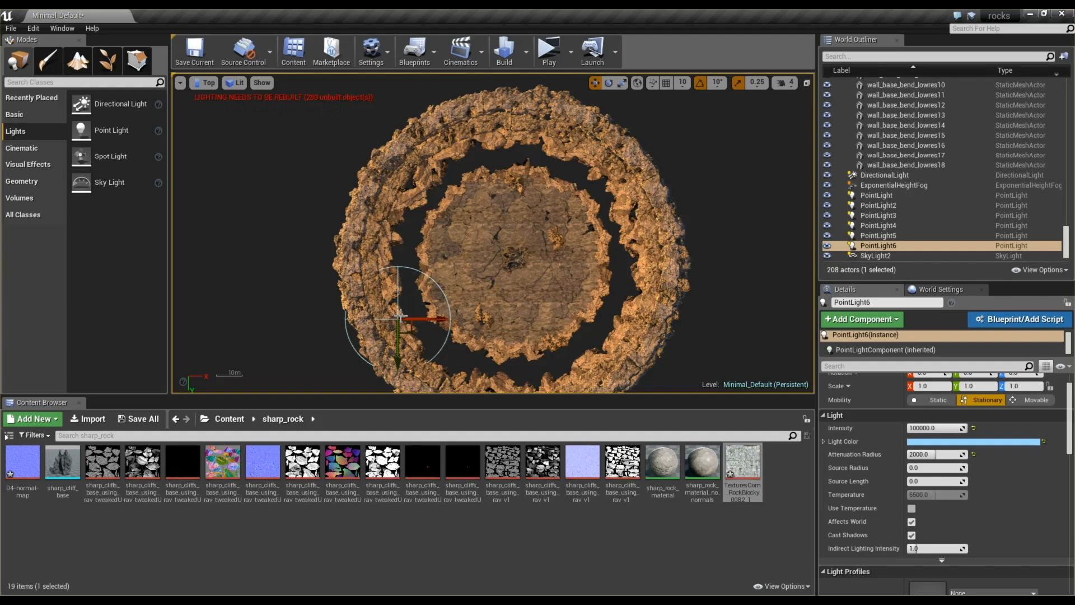
pyautogui.keyDown('alt'); pyautogui.moveTo(409, 335); pyautogui.dragTo(469, 386); pyautogui.keyUp('alt')
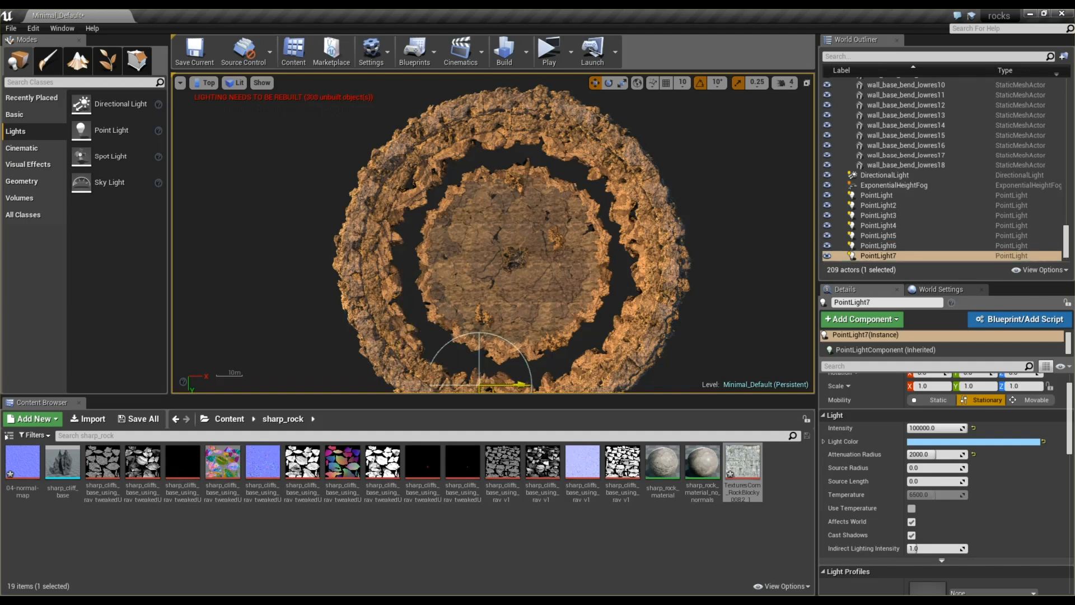
pyautogui.scroll(-6, 397, 229)
pyautogui.scroll(4, 468, 337)
pyautogui.keyDown('alt'); pyautogui.moveTo(454, 334); pyautogui.dragTo(540, 156); pyautogui.keyUp('alt')
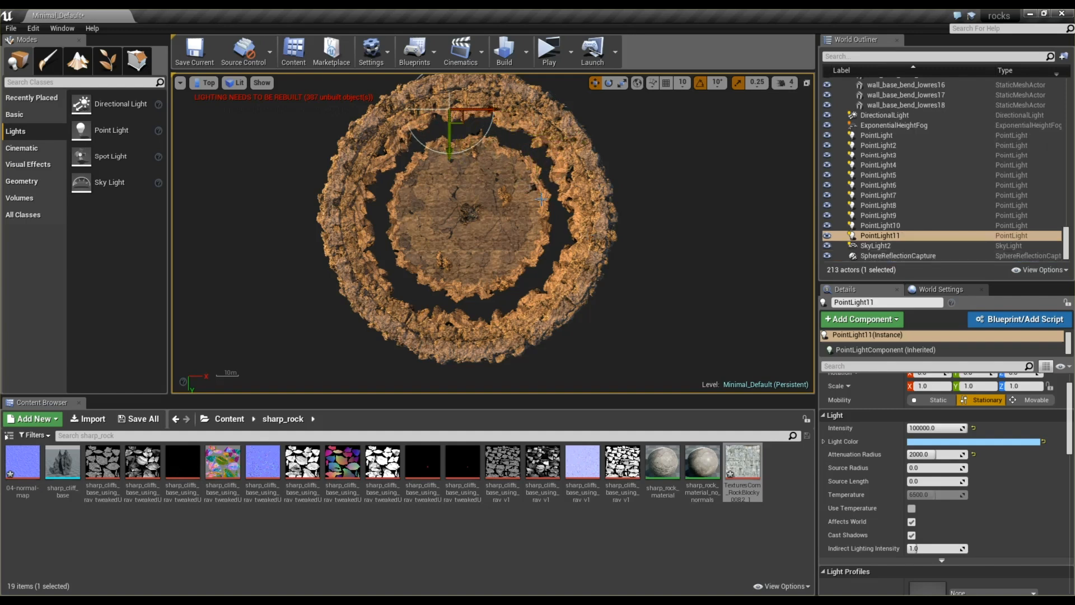
# Return to Perspective, frame the standing rock and examine the blue and orange lighting across the canyon
pyautogui.hotkey('alt', 'g')
pyautogui.press('s')
pyautogui.moveTo(477, 205); pyautogui.dragTo(392, 220, button='right')
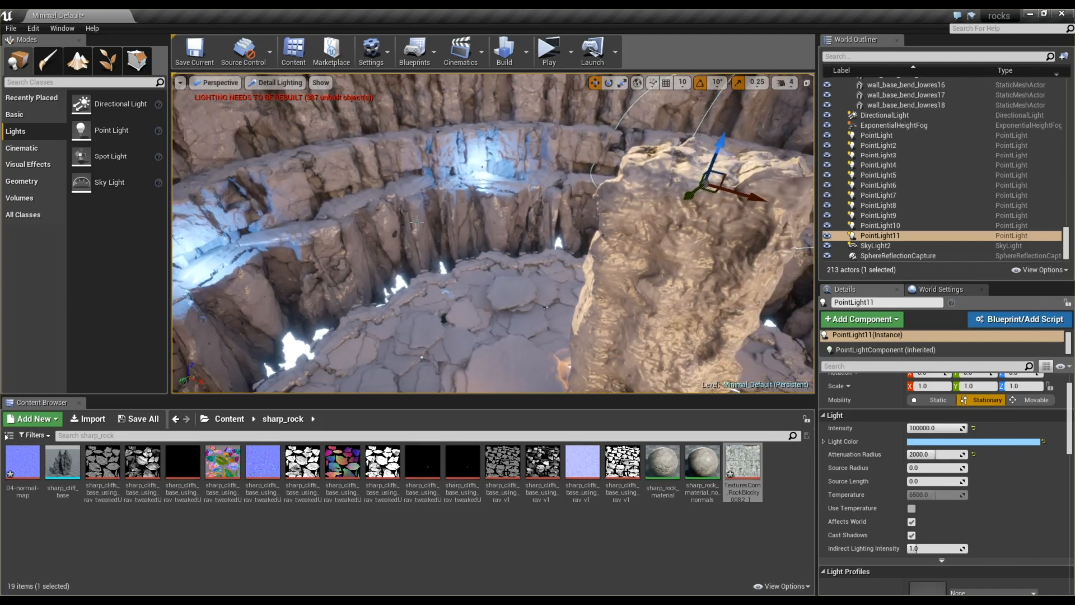
pyautogui.click(643, 284)
pyautogui.press('f')
pyautogui.scroll(-6, 564, 287)
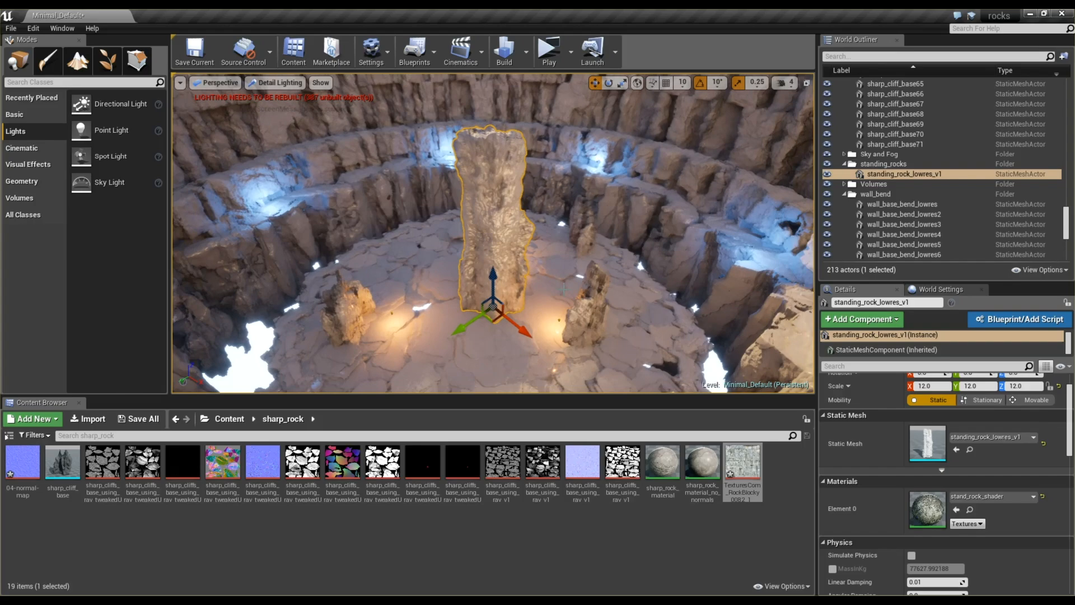
pyautogui.scroll(-2, 562, 288)
pyautogui.keyDown('alt'); pyautogui.moveTo(562, 288); pyautogui.dragTo(565, 223); pyautogui.keyUp('alt')
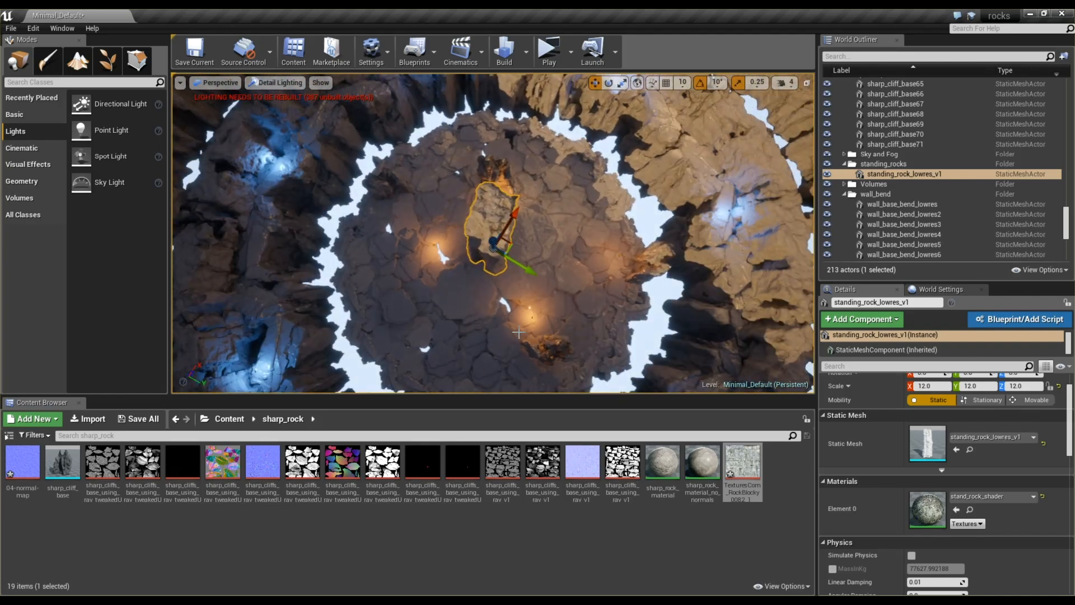
# Use the Top view to copy the original orange PointLight outward to the floor's edge
pyautogui.click(535, 318)
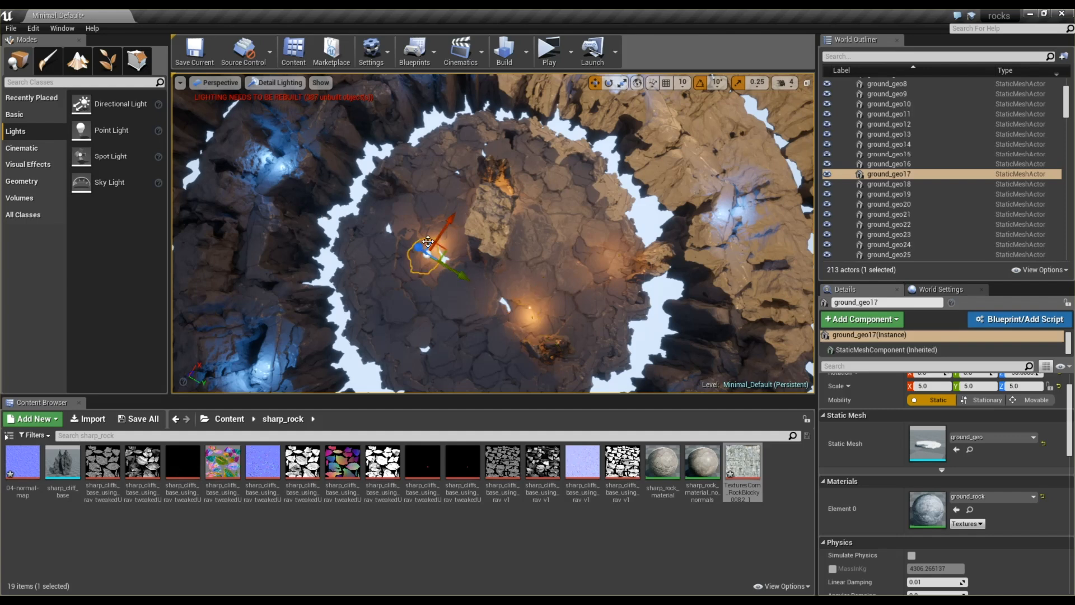
pyautogui.scroll(-3, 996, 183)
pyautogui.moveTo(1058, 115); pyautogui.dragTo(1060, 246)
pyautogui.click(877, 135)
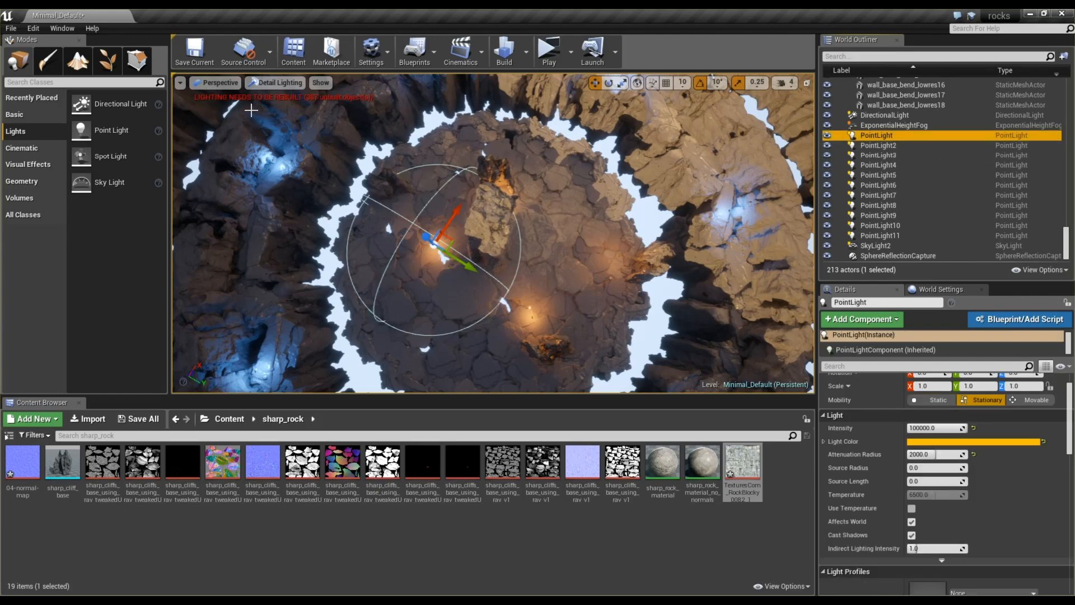
pyautogui.click(217, 84)
pyautogui.click(220, 86)
pyautogui.hotkey('alt', 'j')
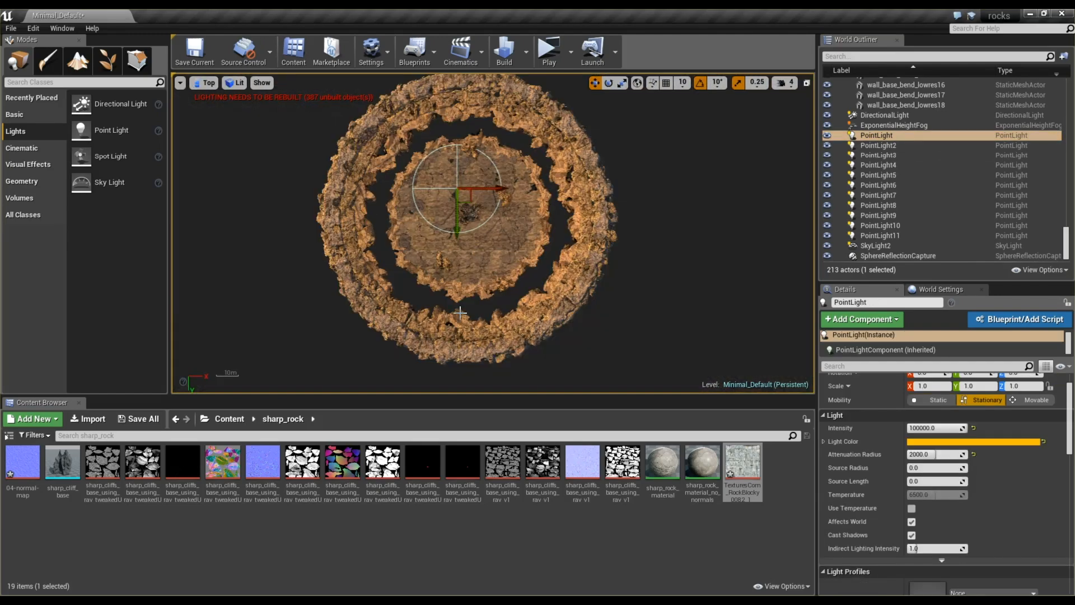
pyautogui.scroll(4, 448, 189)
pyautogui.scroll(-1, 448, 190)
pyautogui.keyDown('alt'); pyautogui.moveTo(445, 185); pyautogui.dragTo(378, 149); pyautogui.keyUp('alt')
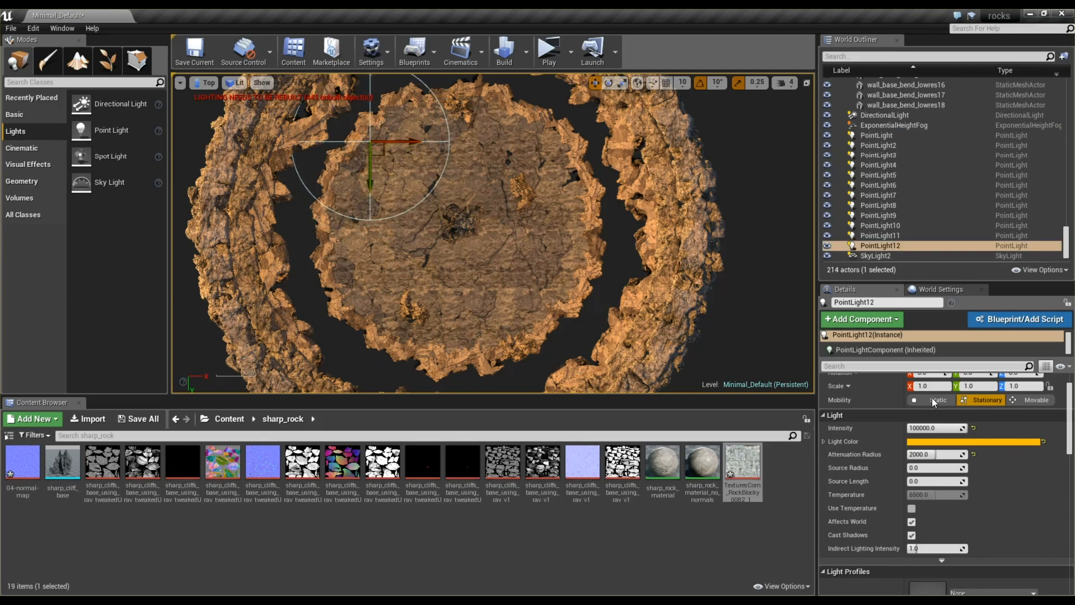
# Set PointLight12's light colour to a slightly paler orange
pyautogui.click(941, 442)
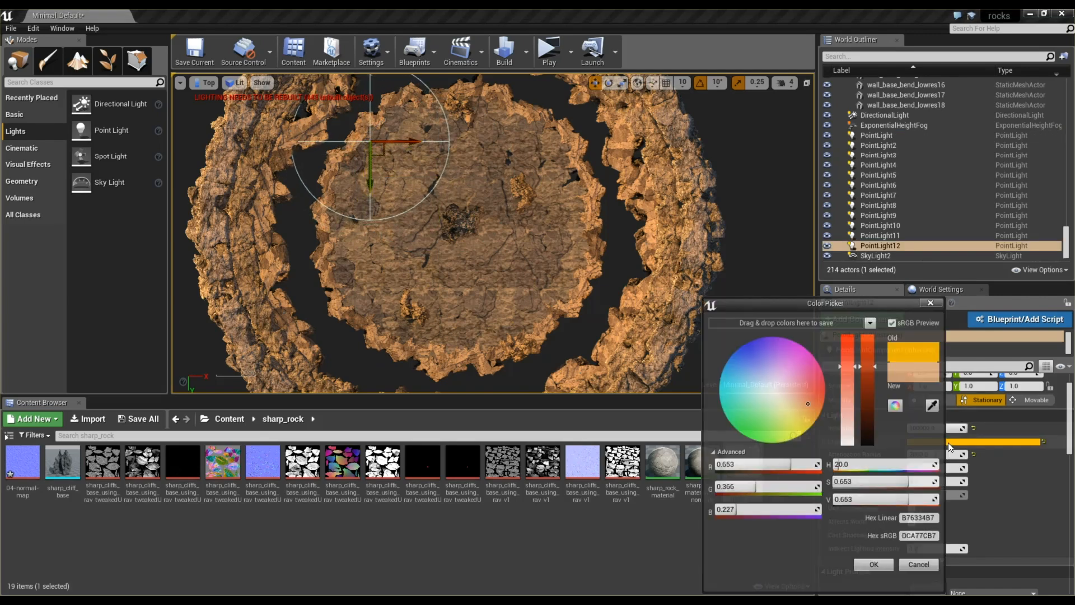
pyautogui.click(847, 345)
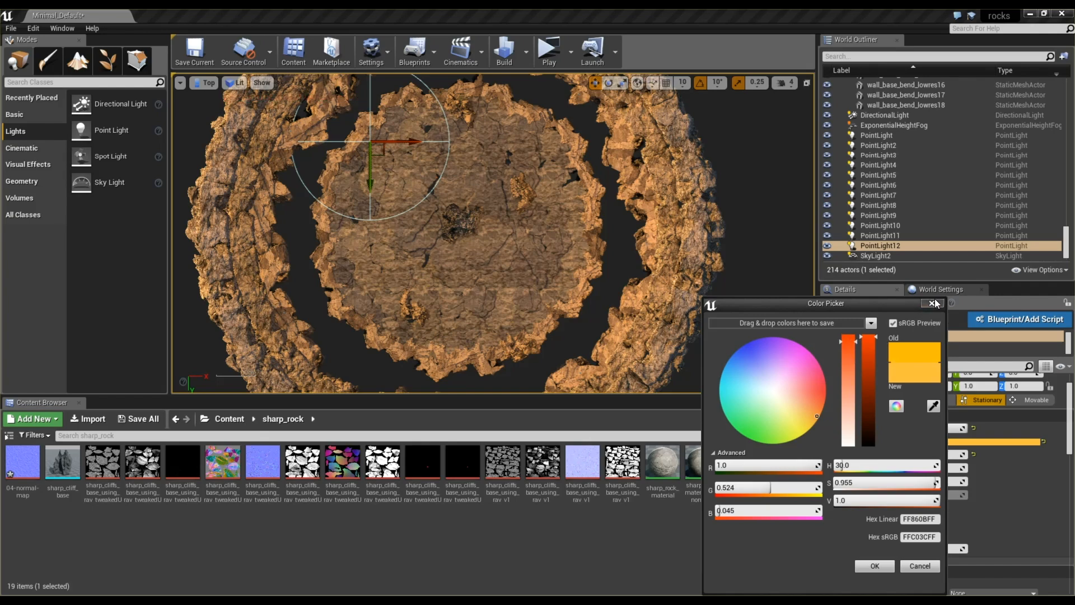
pyautogui.click(932, 303)
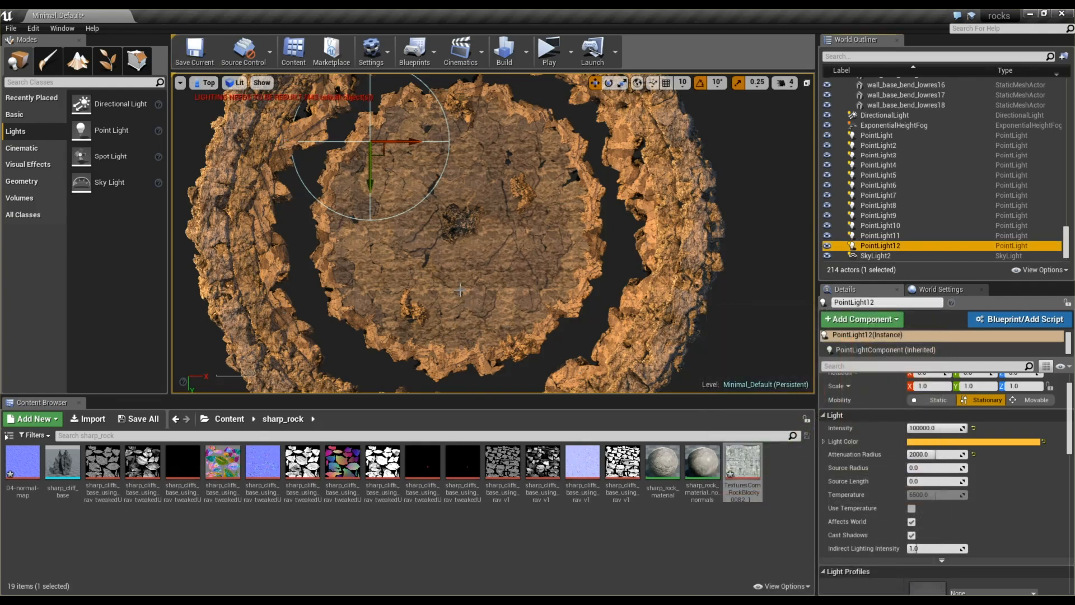
# Return the viewport from Top to the Perspective view
pyautogui.click(425, 225)
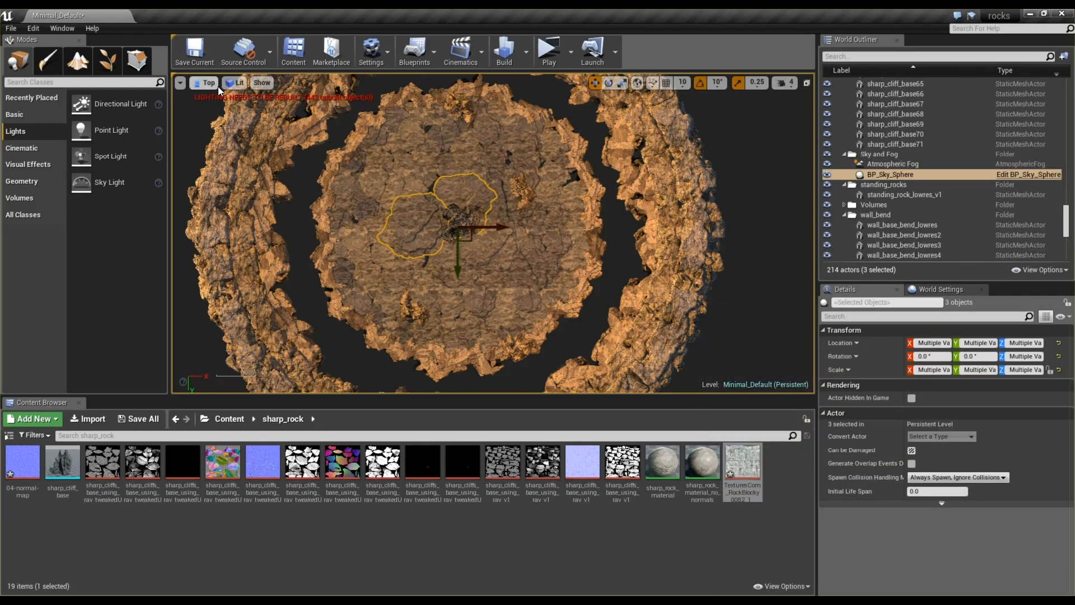
pyautogui.click(235, 83)
pyautogui.click(215, 86)
pyautogui.click(210, 86)
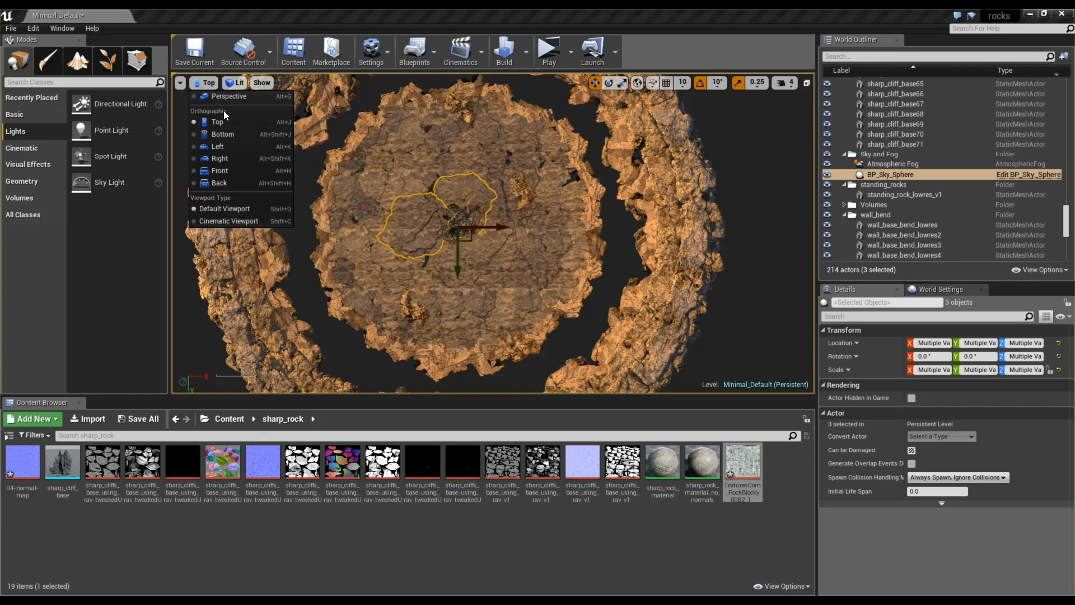
pyautogui.click(231, 96)
# Set PointLight12's light colour to a deeper, fully saturated orange with hue 20 (sRGB FF9B00FF)
pyautogui.click(363, 286)
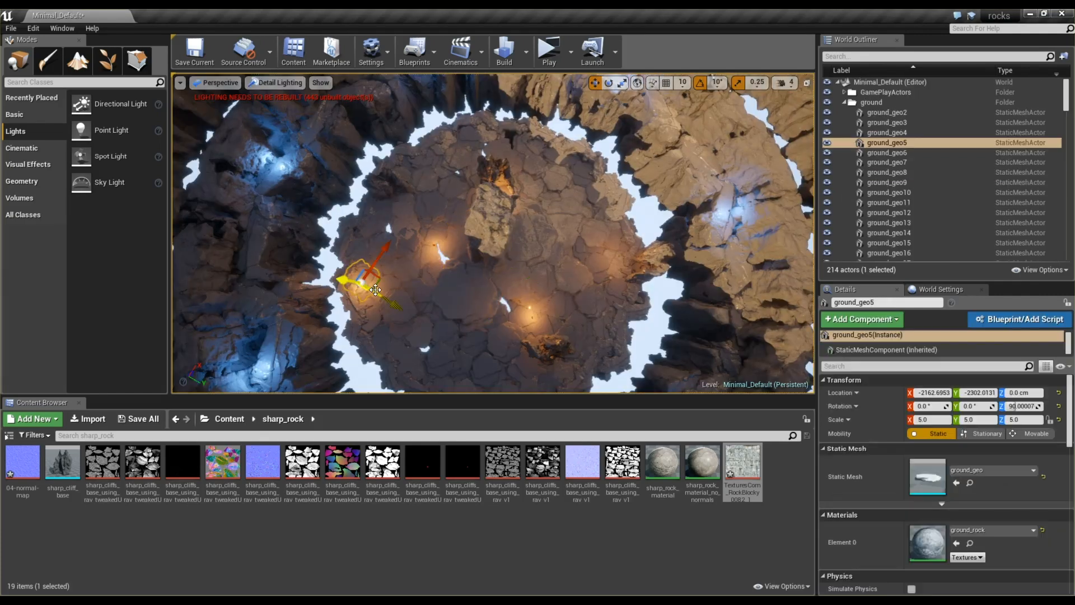
pyautogui.scroll(-15, 925, 243)
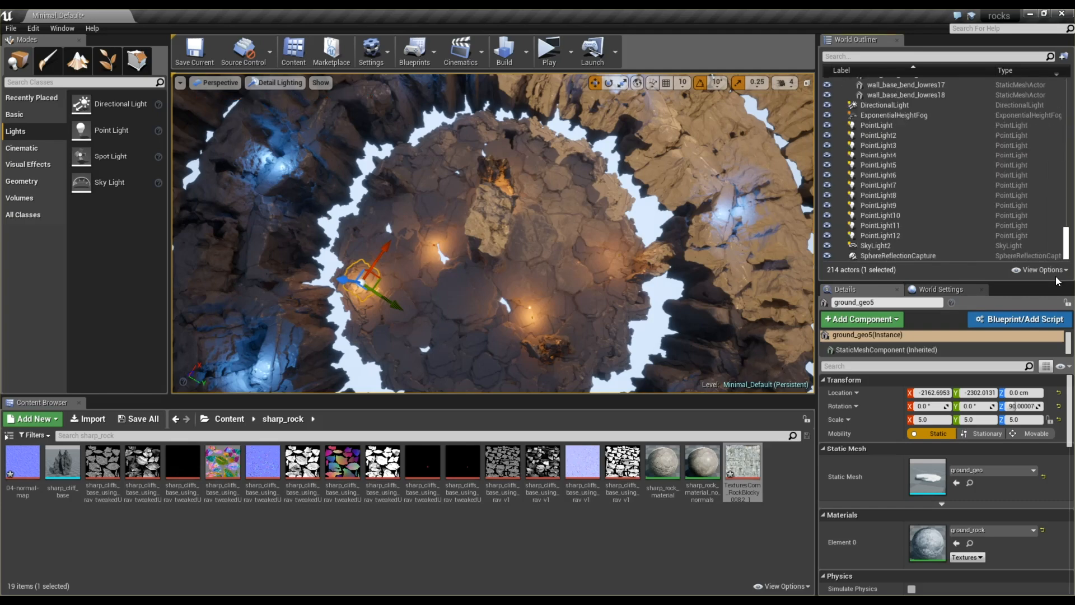
pyautogui.click(898, 239)
pyautogui.moveTo(488, 278); pyautogui.dragTo(459, 249, button='right')
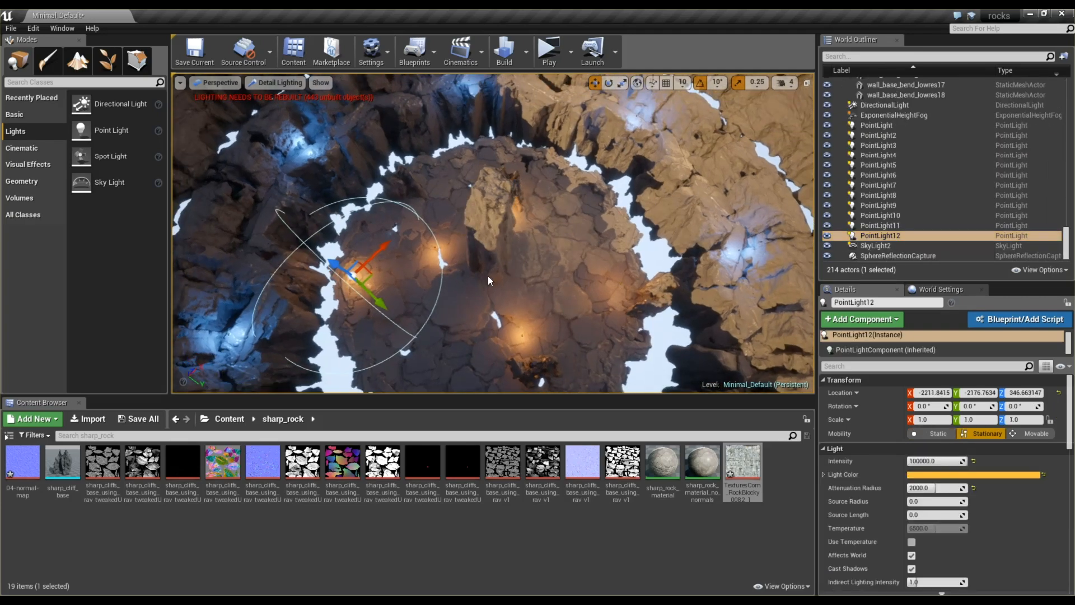
pyautogui.click(965, 474)
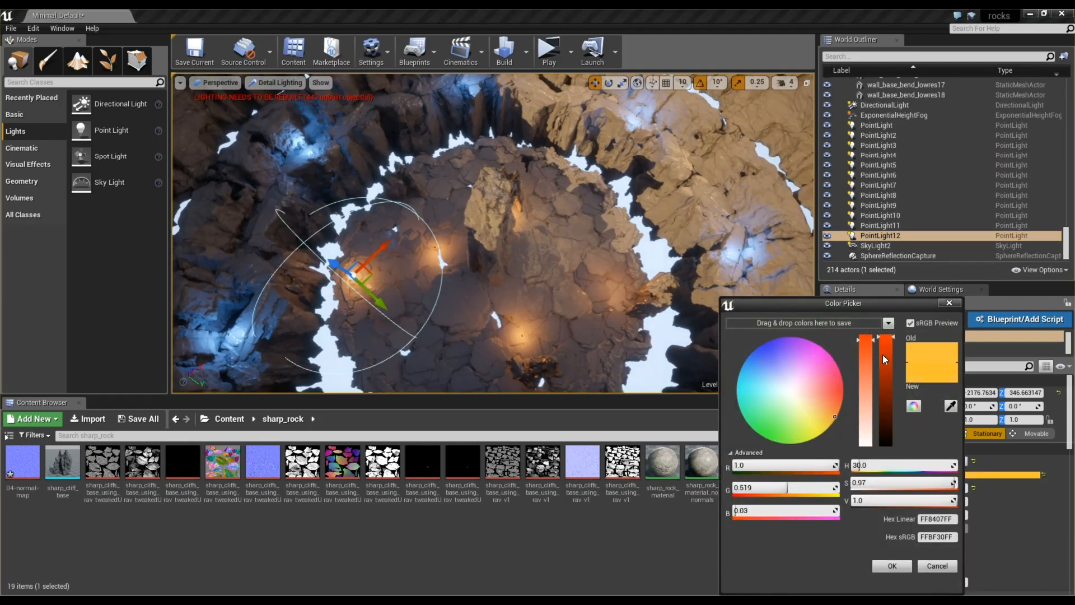
pyautogui.moveTo(877, 351); pyautogui.dragTo(872, 330)
pyautogui.moveTo(836, 393); pyautogui.dragTo(860, 419)
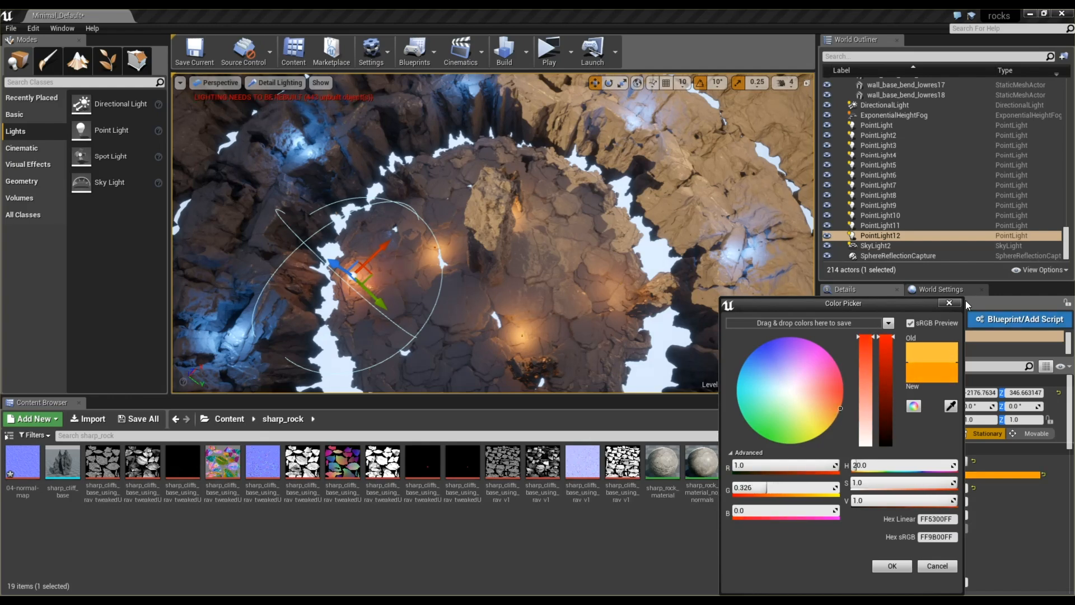
pyautogui.click(948, 303)
pyautogui.moveTo(467, 343); pyautogui.dragTo(456, 336, button='right')
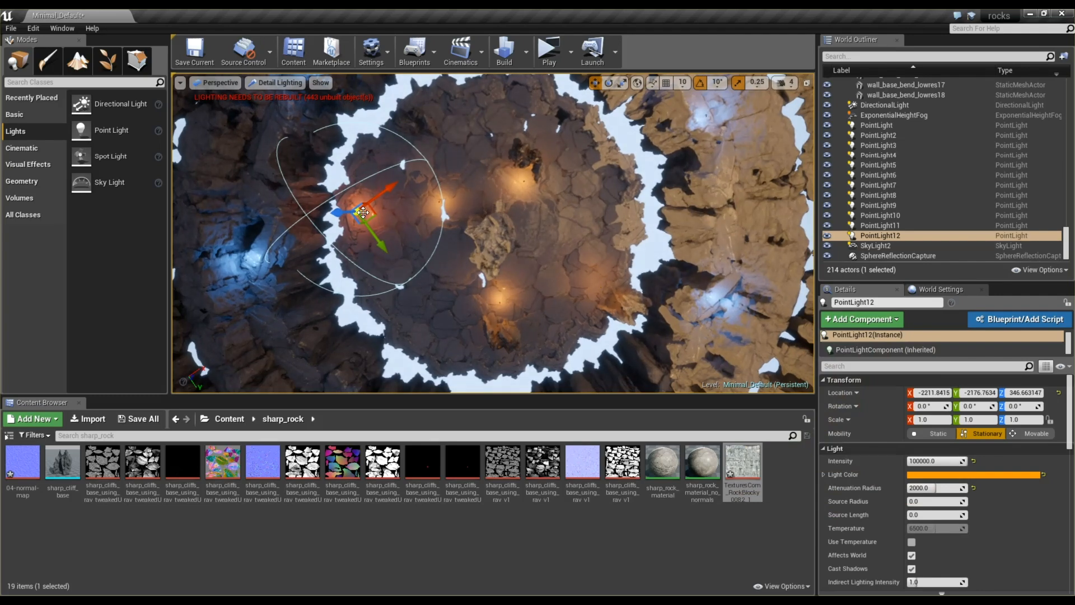
# Copy the deep-orange PointLight12 five times around the floor's outer edge, undoing a misplaced copy along the way
pyautogui.moveTo(370, 211); pyautogui.dragTo(620, 150)
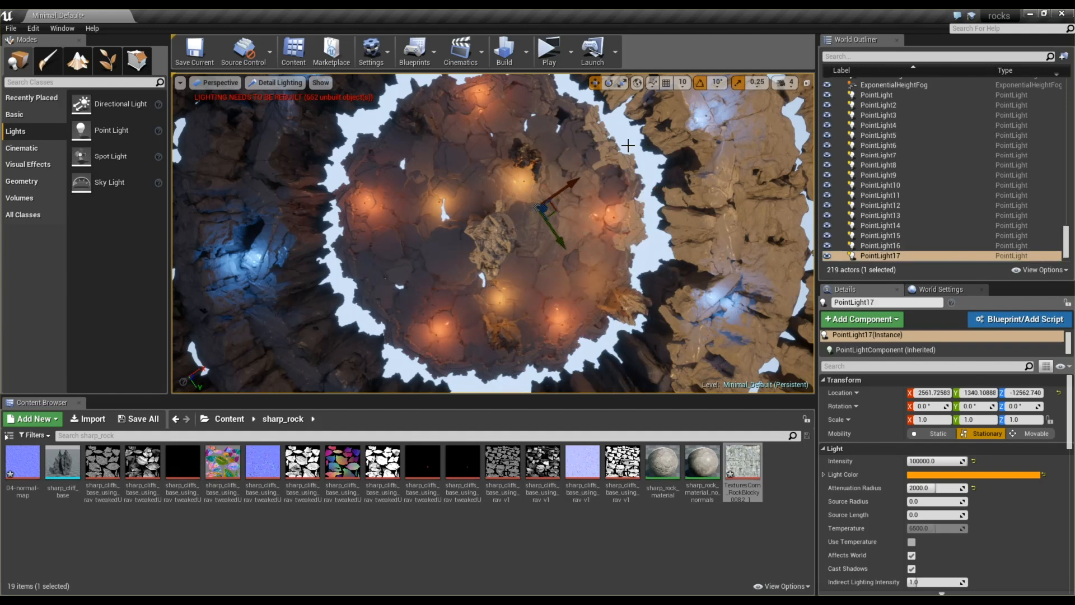
pyautogui.hotkey('ctrl', 'z')
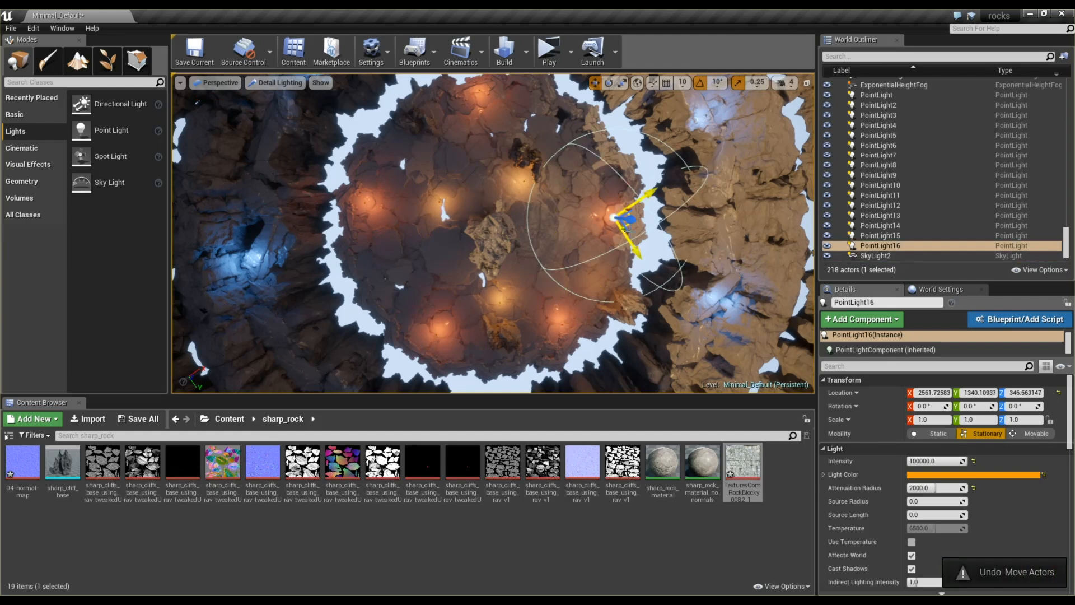
pyautogui.keyDown('alt'); pyautogui.moveTo(631, 240); pyautogui.dragTo(587, 126); pyautogui.keyUp('alt')
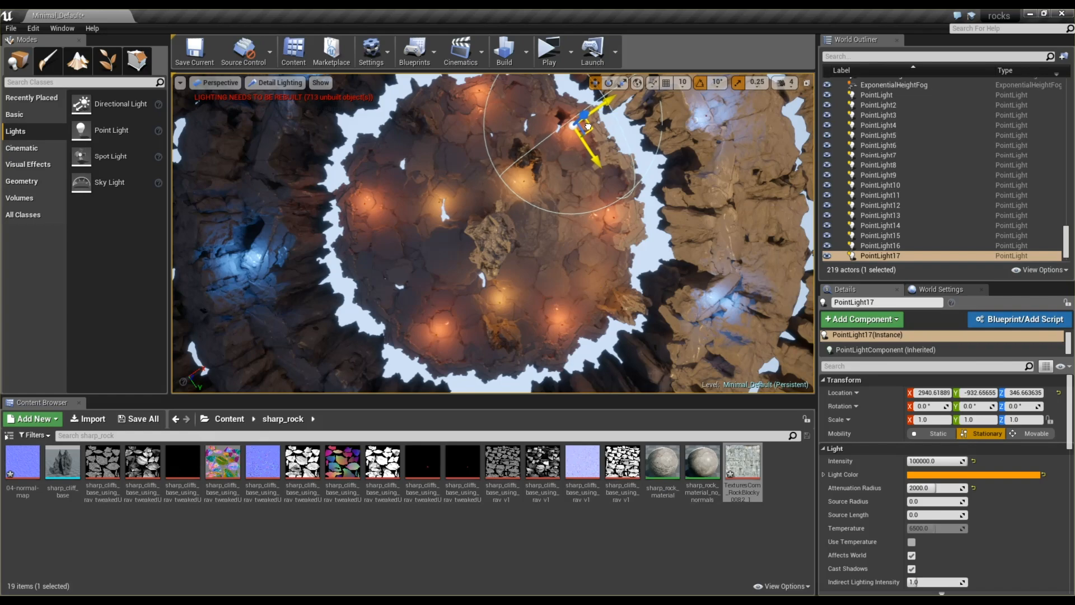
# Set the DirectionalLight's intensity to 1.0 and its light colour to pale blue with hue 239 and saturation 0.5 (sRGB BCBEFFFF)
pyautogui.keyDown('alt'); pyautogui.moveTo(538, 235); pyautogui.dragTo(508, 300); pyautogui.keyUp('alt')
pyautogui.click(454, 308)
pyautogui.keyDown('alt'); pyautogui.moveTo(505, 336); pyautogui.dragTo(505, 278); pyautogui.keyUp('alt')
pyautogui.scroll(-5, 505, 278)
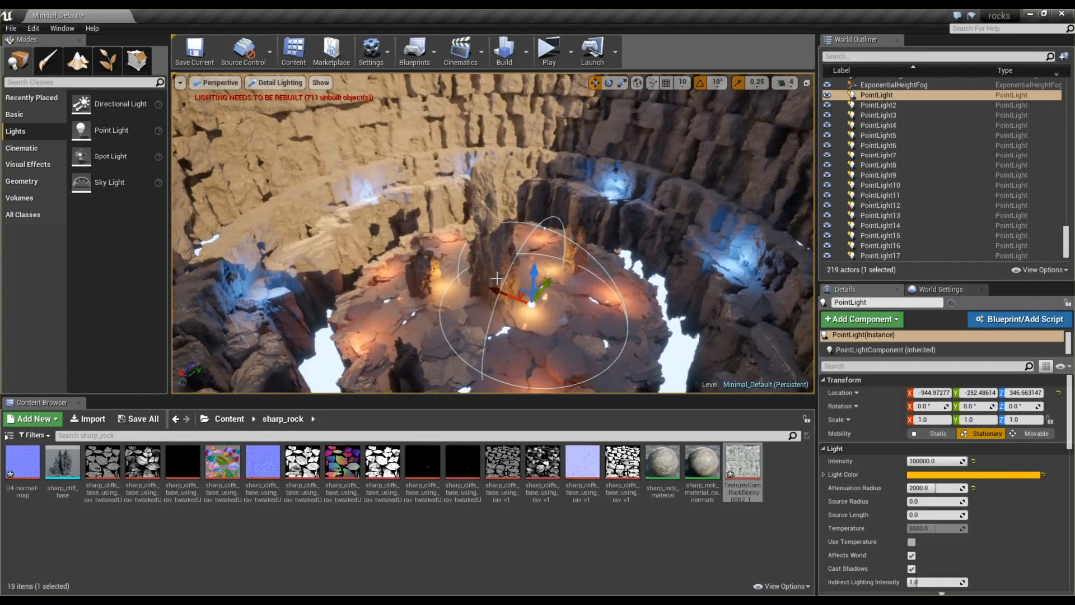
pyautogui.scroll(-2, 886, 221)
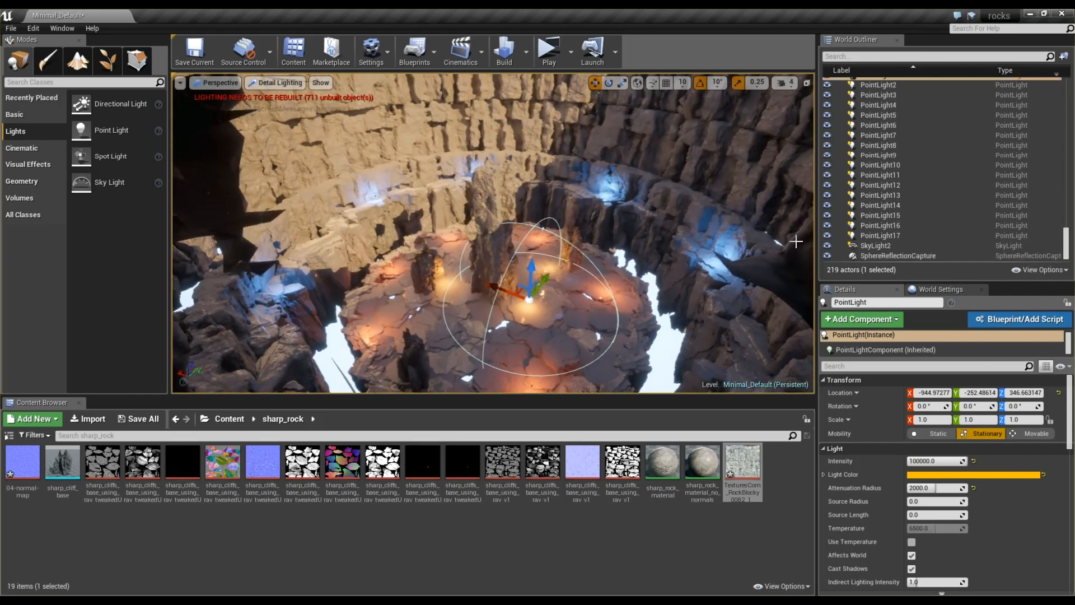
pyautogui.click(898, 245)
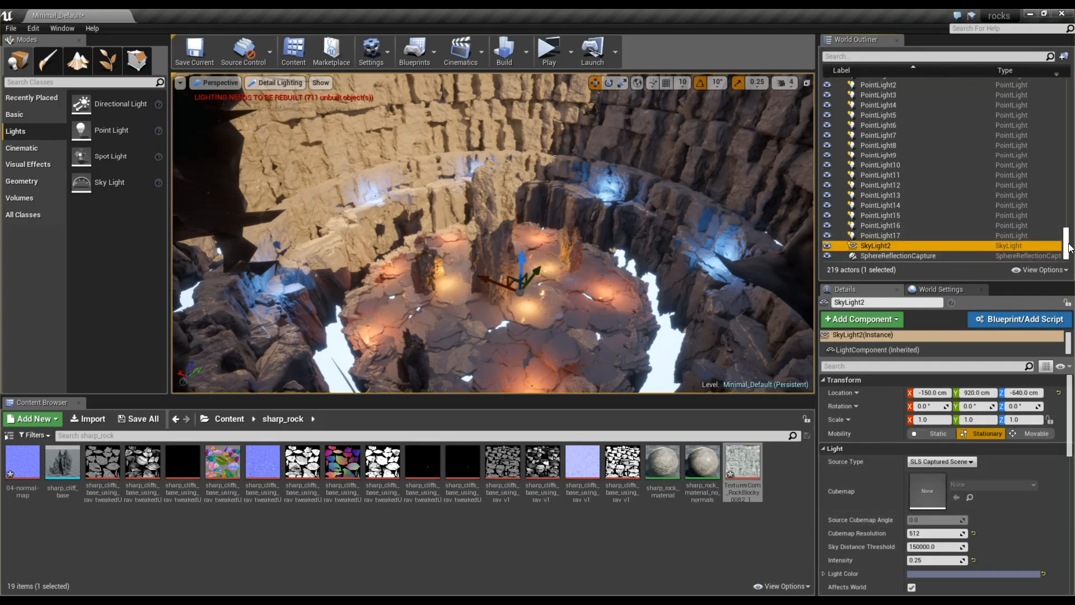
pyautogui.scroll(5, 1025, 238)
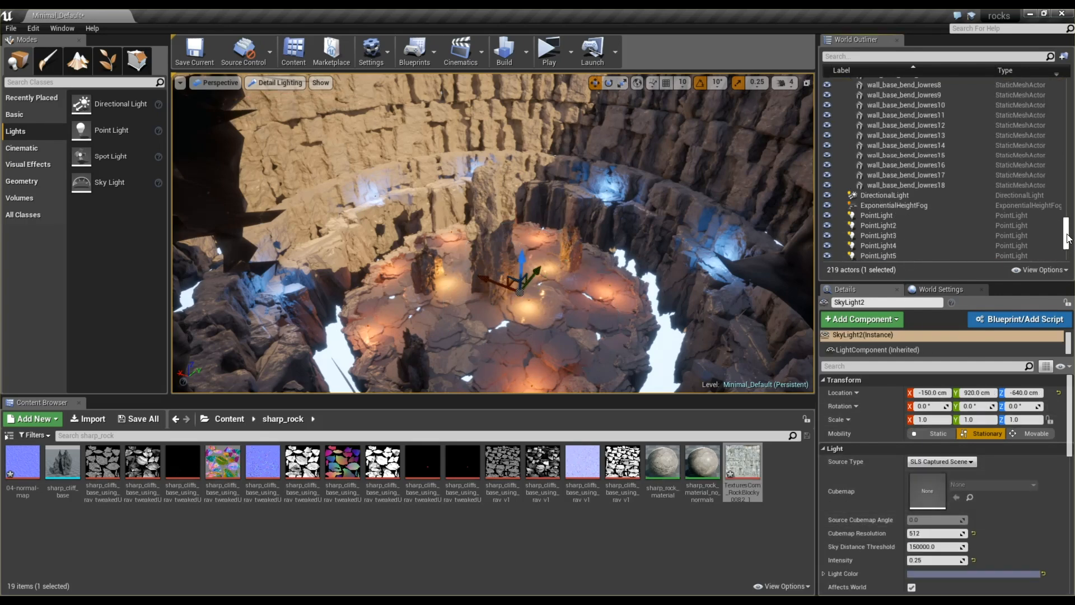
pyautogui.click(899, 196)
pyautogui.click(929, 451)
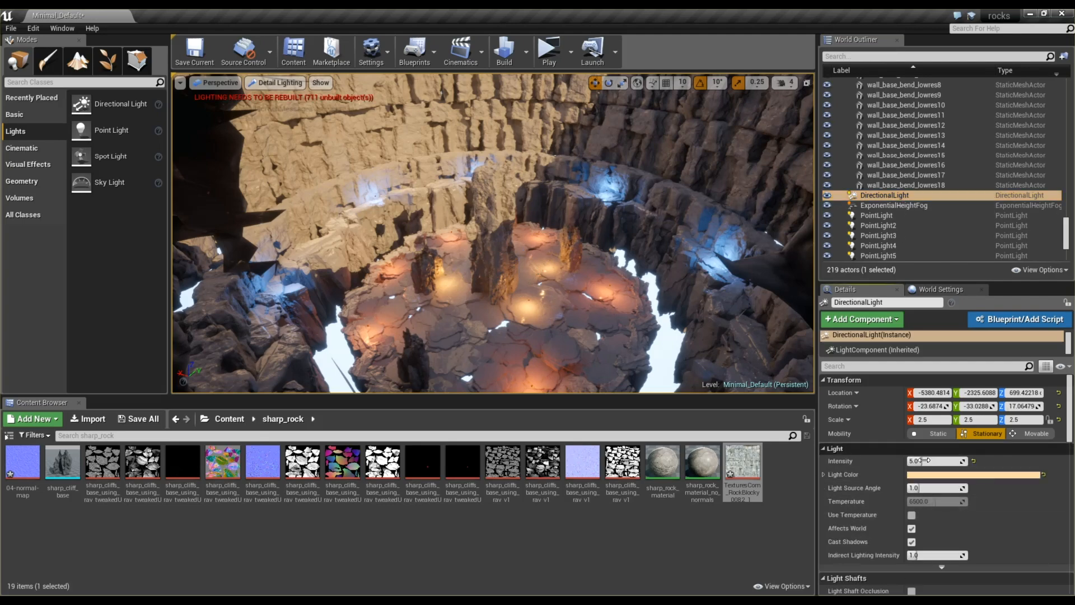
pyautogui.click(919, 475)
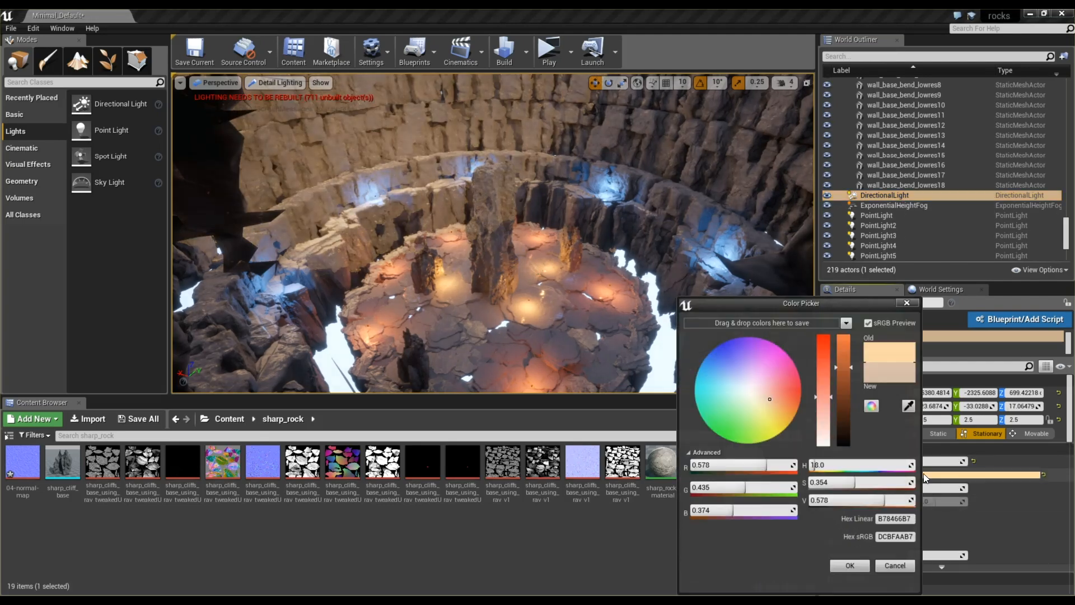
pyautogui.moveTo(743, 401)
pyautogui.mouseDown()
pyautogui.moveTo(738, 361)
pyautogui.moveTo(751, 371)
pyautogui.moveTo(734, 367)
pyautogui.mouseUp()
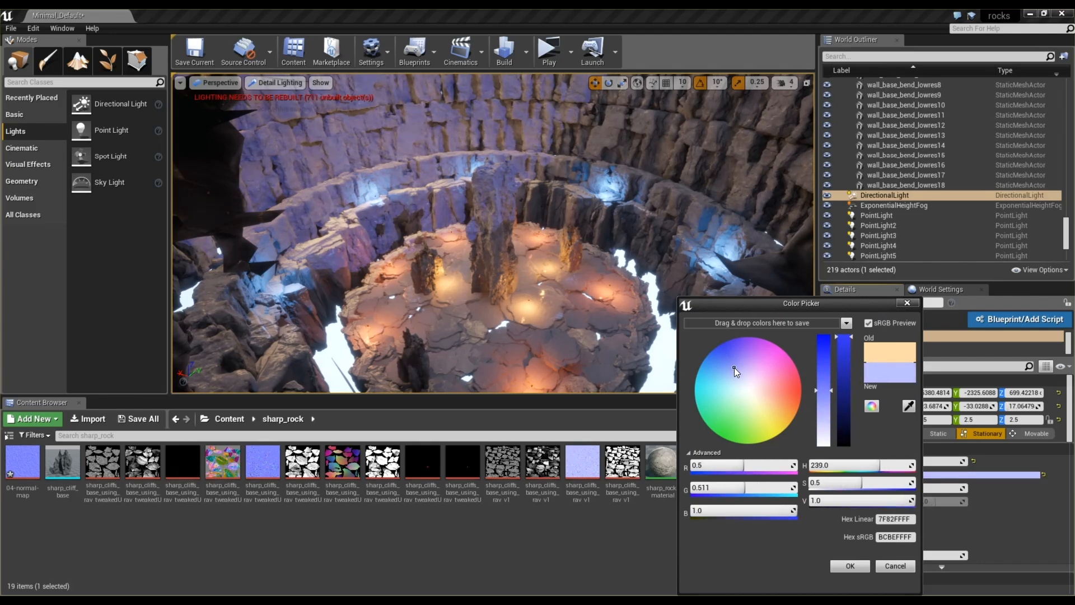
pyautogui.click(909, 302)
# Set SkyLight2's intensity to 0.1
pyautogui.keyDown('alt'); pyautogui.moveTo(476, 285); pyautogui.dragTo(224, 302); pyautogui.keyUp('alt')
pyautogui.moveTo(481, 235); pyautogui.dragTo(481, 235, button='right')
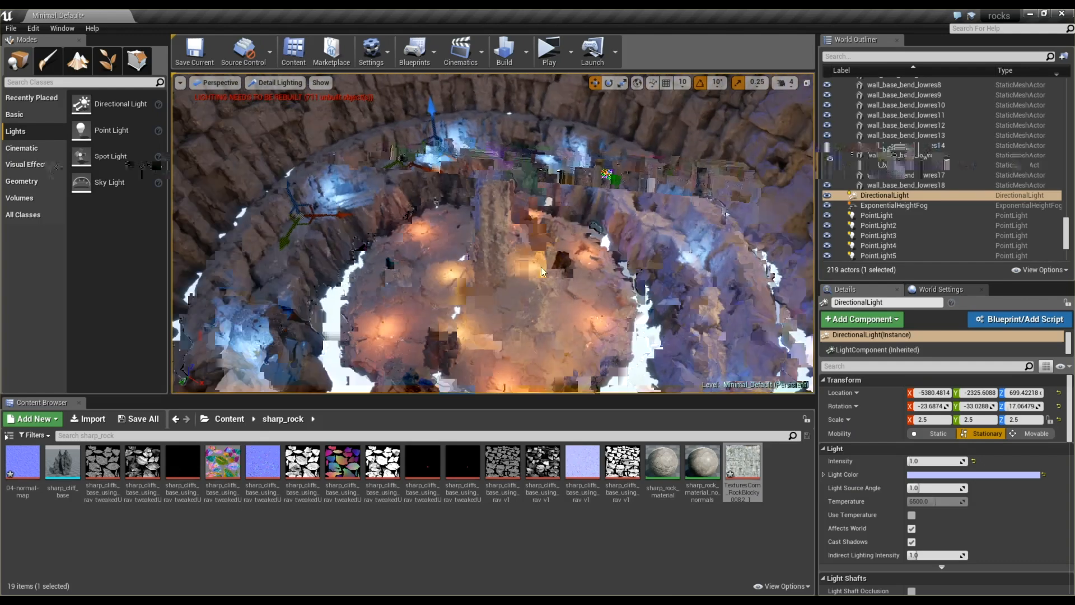
pyautogui.scroll(-4, 945, 234)
pyautogui.scroll(-1, 926, 248)
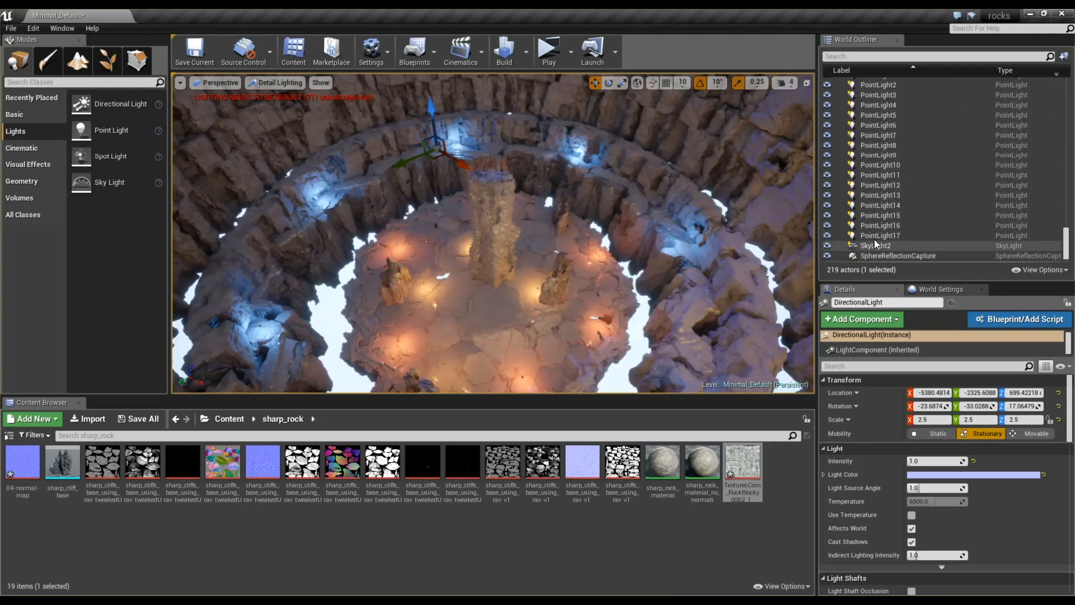
pyautogui.click(876, 245)
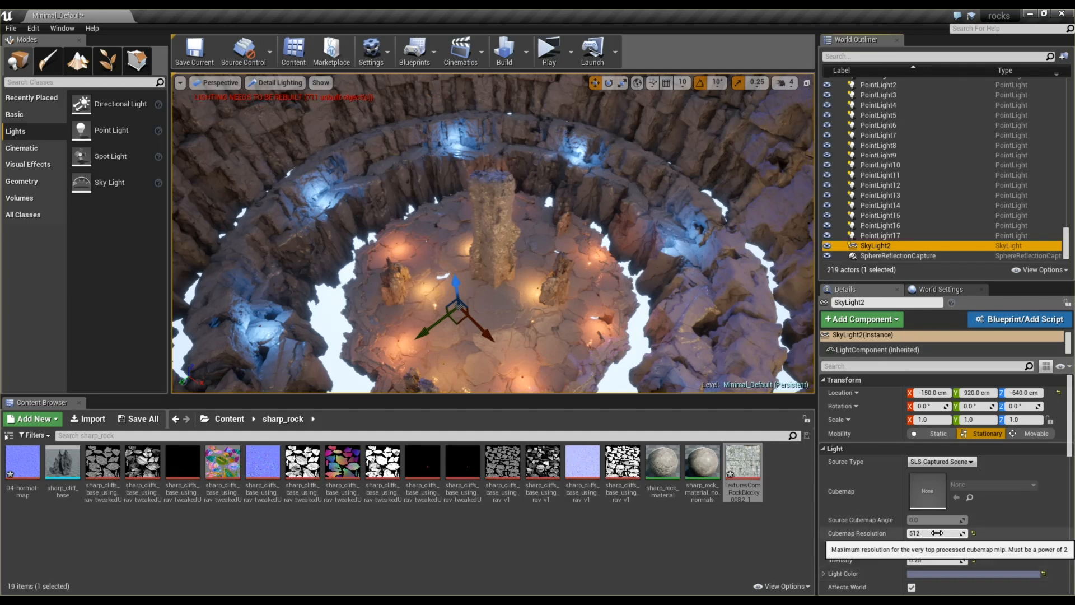
pyautogui.click(929, 557)
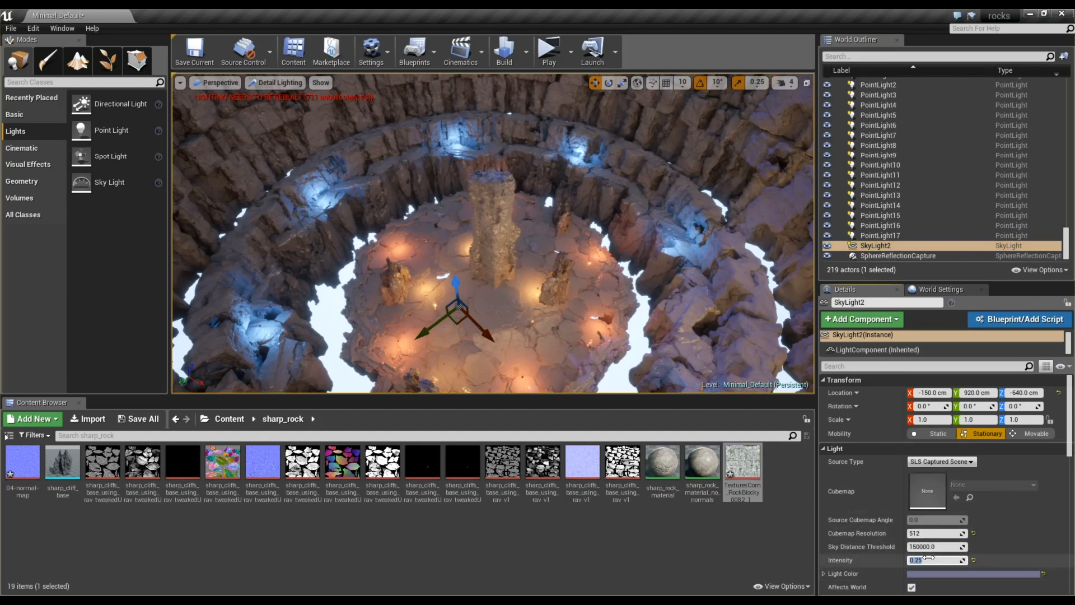
pyautogui.write('0.1')
pyautogui.press('Return')
# Examine the central standing rock and the surrounding cliff walls from several angles under the adjusted lighting
pyautogui.keyDown('alt'); pyautogui.moveTo(566, 270); pyautogui.dragTo(325, 247); pyautogui.keyUp('alt')
pyautogui.moveTo(568, 247)
pyautogui.keyDown('alt'); pyautogui.mouseDown(button='right')
pyautogui.moveTo(672, 246)
pyautogui.moveTo(571, 255)
pyautogui.moveTo(581, 253)
pyautogui.mouseUp(button='right'); pyautogui.keyUp('alt')
pyautogui.click(508, 220)
pyautogui.press('f')
pyautogui.keyDown('alt'); pyautogui.moveTo(507, 220); pyautogui.dragTo(280, 191); pyautogui.keyUp('alt')
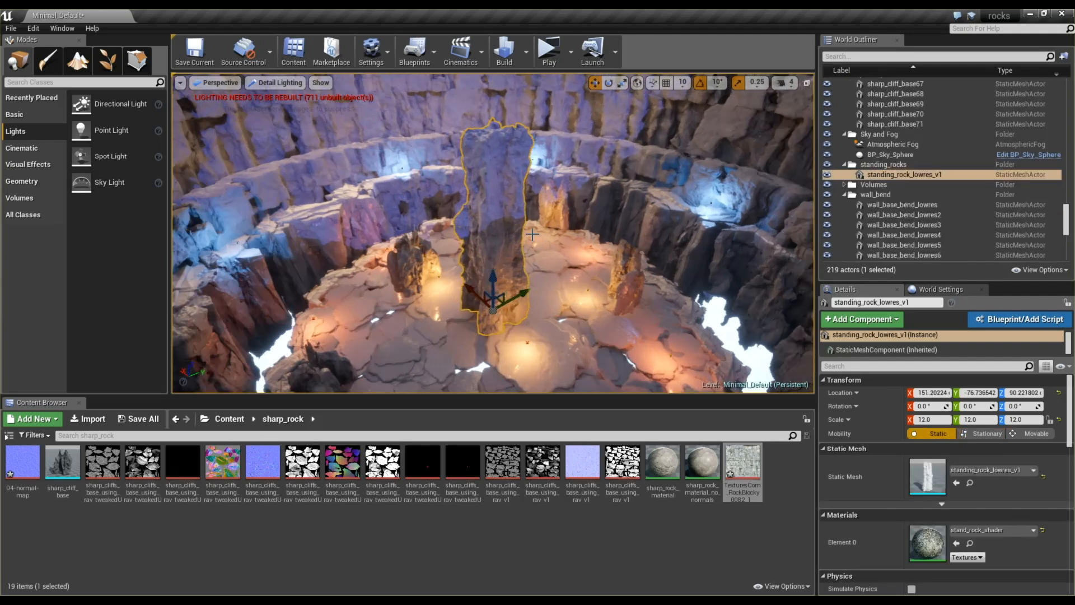
pyautogui.keyDown('alt'); pyautogui.moveTo(418, 188); pyautogui.dragTo(465, 140); pyautogui.keyUp('alt')
pyautogui.keyDown('alt'); pyautogui.moveTo(420, 222); pyautogui.dragTo(392, 229, button='right'); pyautogui.keyUp('alt')
pyautogui.keyDown('alt'); pyautogui.moveTo(420, 222); pyautogui.dragTo(397, 221); pyautogui.keyUp('alt')
pyautogui.moveTo(413, 171); pyautogui.dragTo(413, 171, button='right')
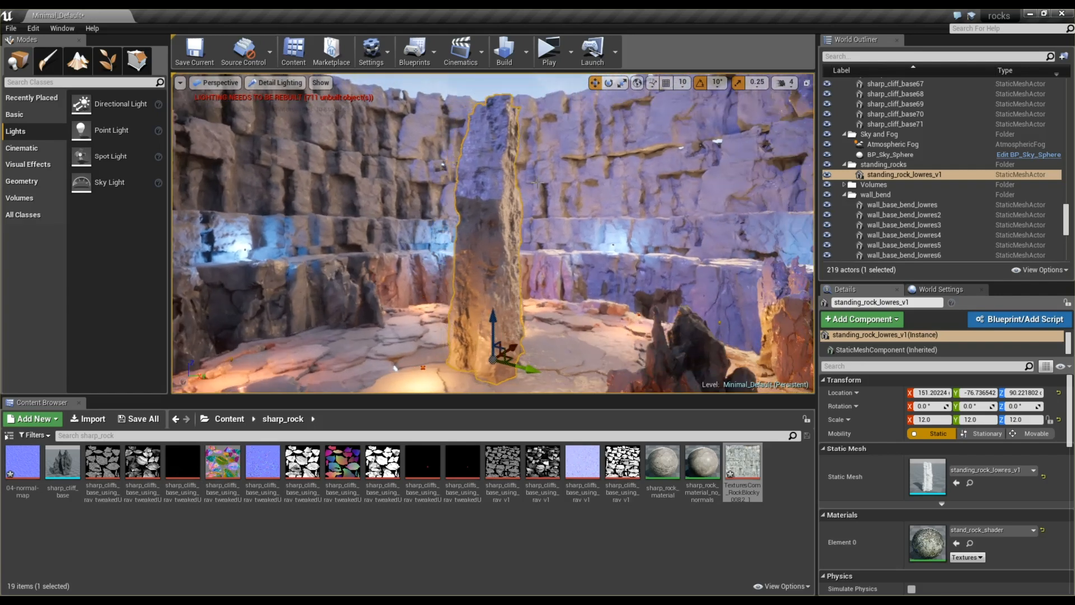
pyautogui.click(548, 56)
pyautogui.keyDown('alt'); pyautogui.moveTo(460, 180); pyautogui.dragTo(488, 180); pyautogui.keyUp('alt')
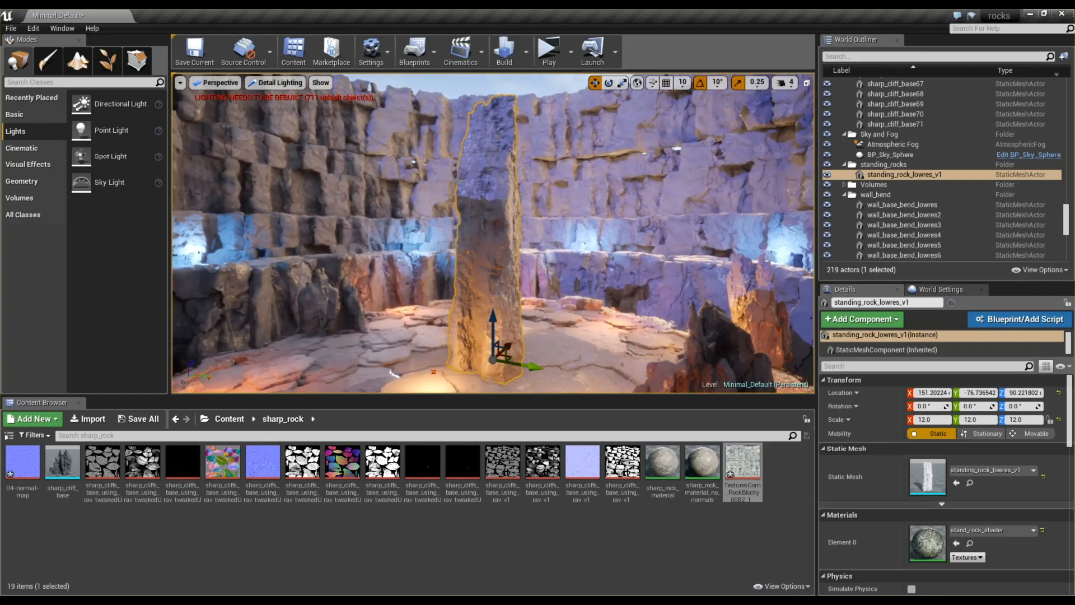
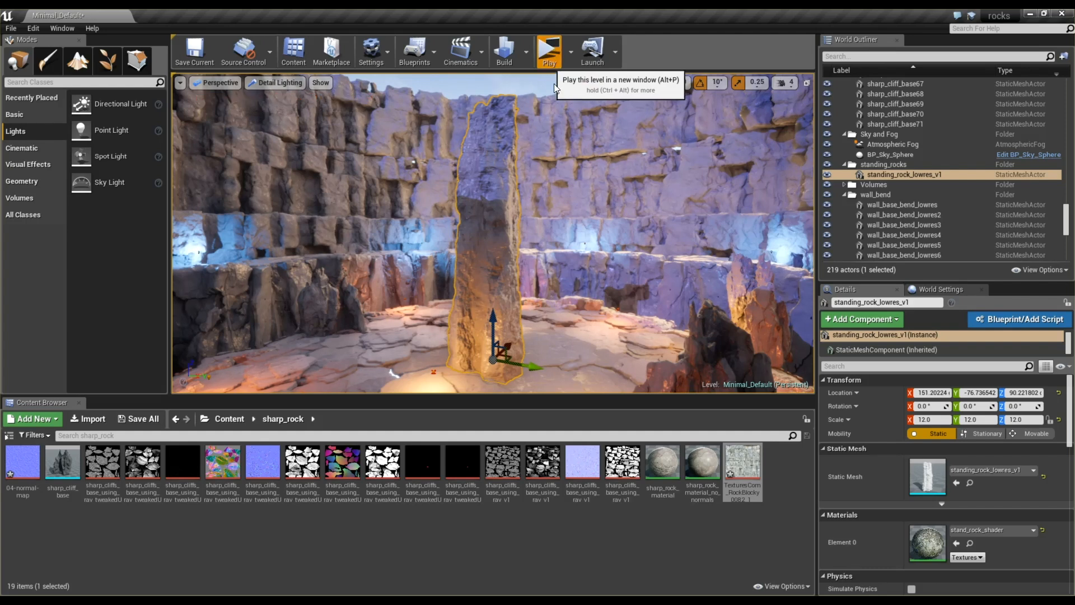
# Preview the level in a new play window, close the preview and build the level's lighting
pyautogui.click(548, 56)
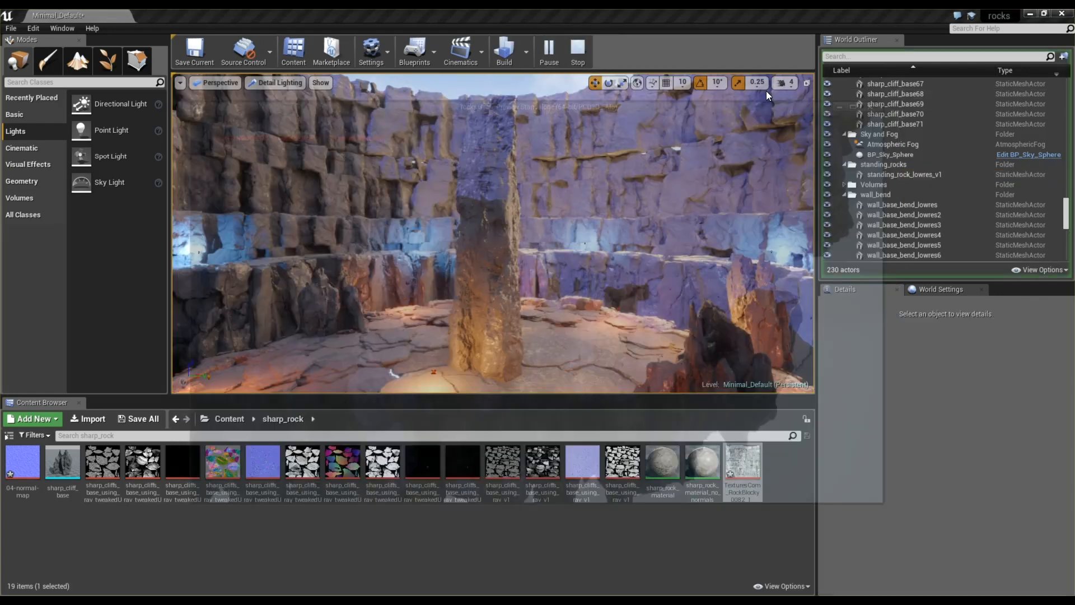
pyautogui.press('Escape')
pyautogui.click(504, 53)
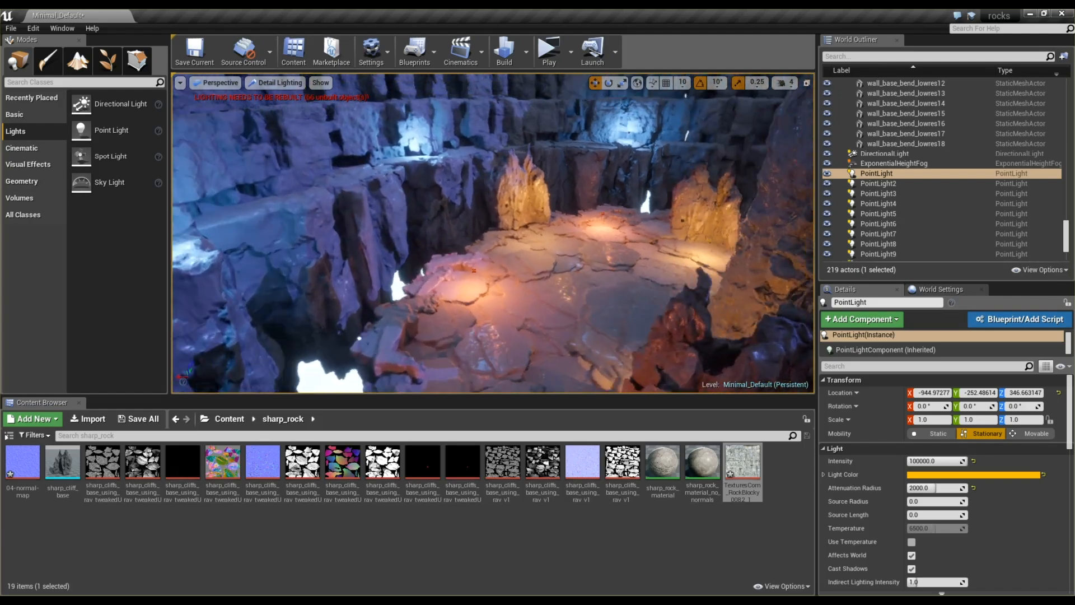
# Try raising the original orange PointLight near the standing rock to a height of about 661, and undo the move
pyautogui.press('w')
pyautogui.press('w')
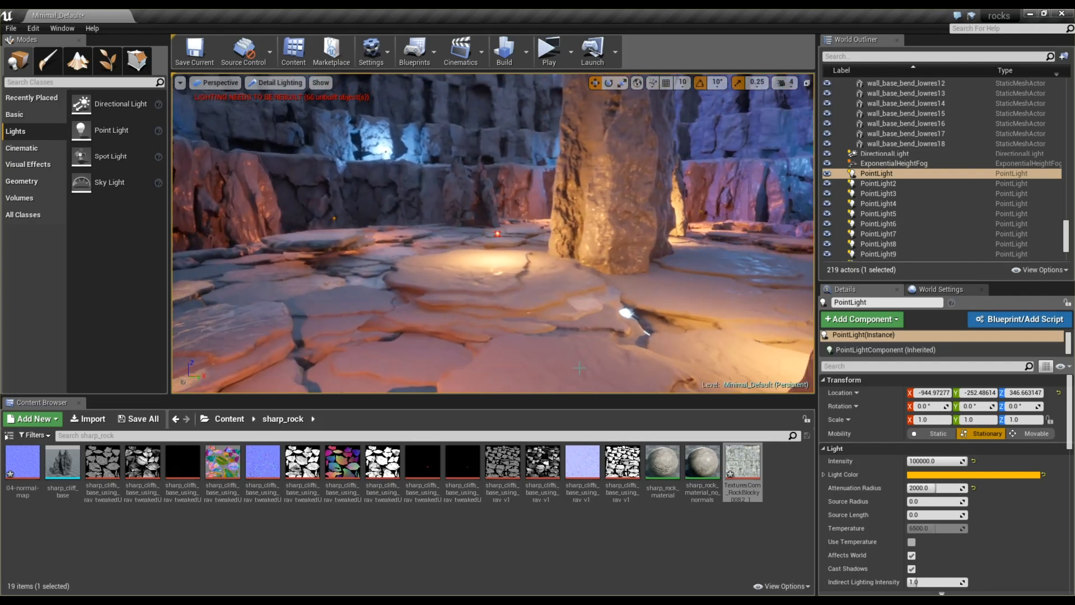
pyautogui.moveTo(503, 224); pyautogui.dragTo(504, 149)
pyautogui.hotkey('ctrl', 'z')
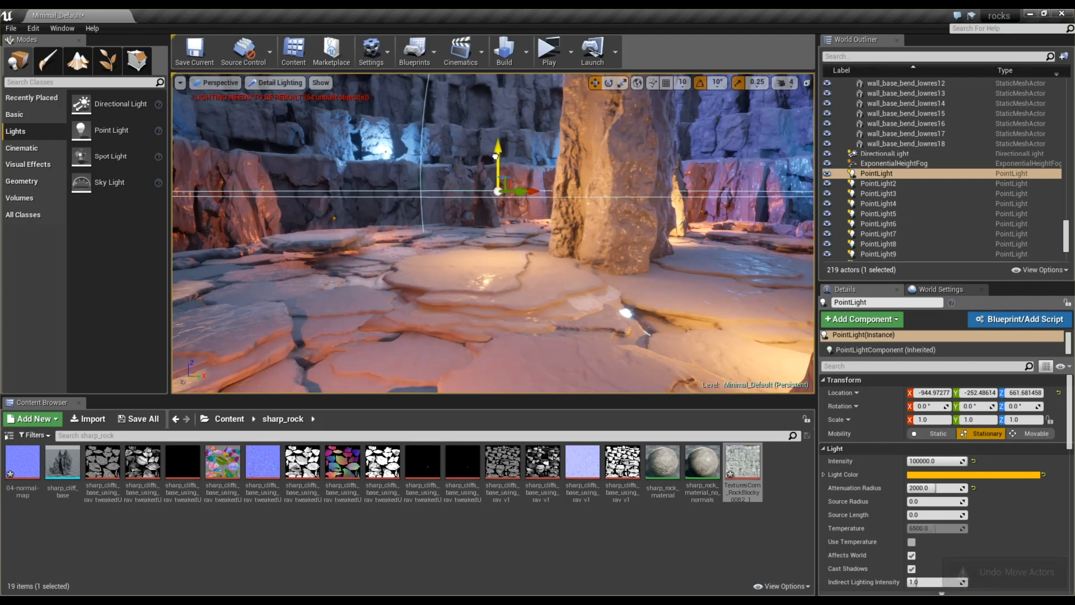
pyautogui.hotkey('ctrl', 'z')
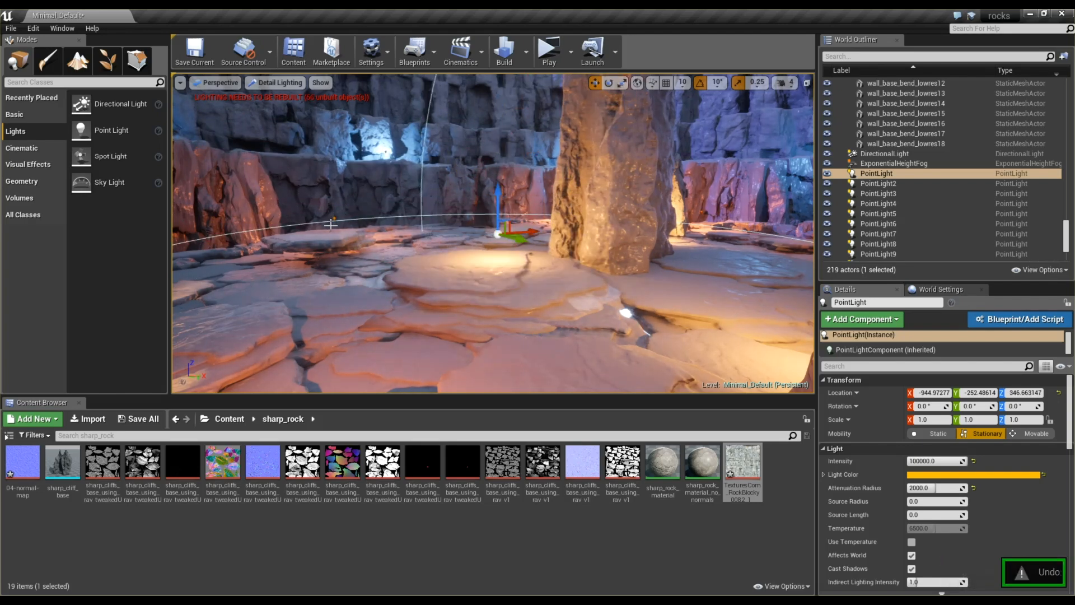
# Lower the orange PointLight13 at the floor's edge to a height of about 47
pyautogui.click(344, 240)
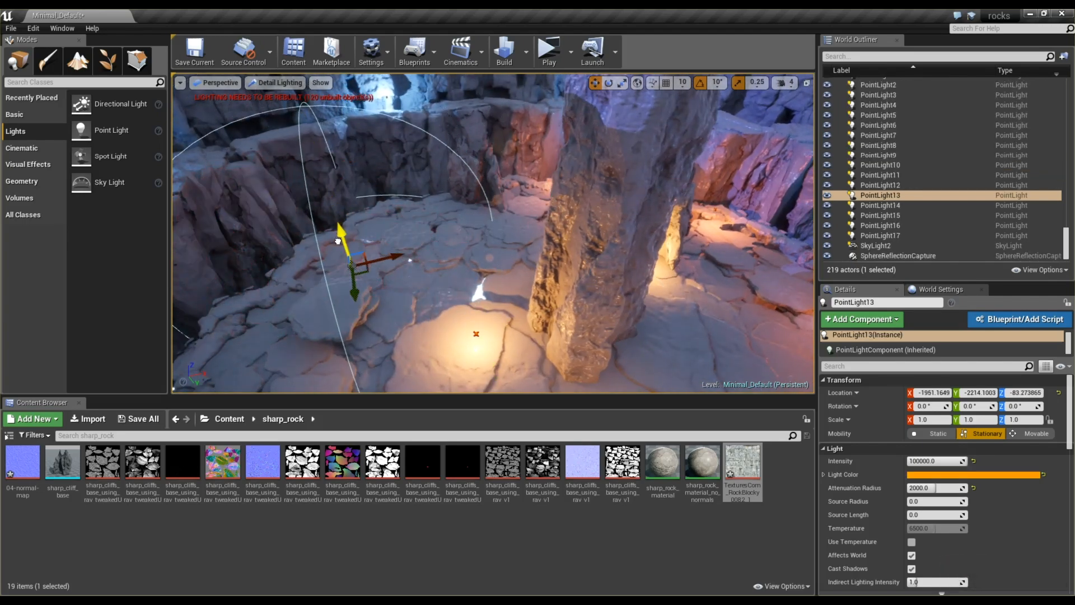
pyautogui.moveTo(338, 220); pyautogui.dragTo(338, 230)
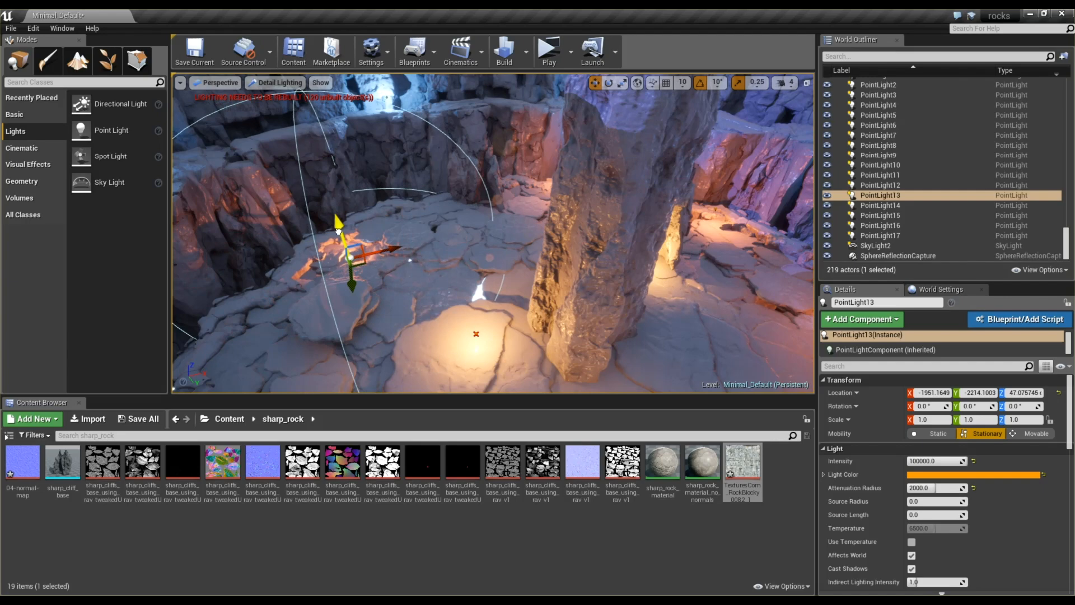
# Try moving the blue PointLight11 on the cliff wall, and undo the move
pyautogui.keyDown('alt'); pyautogui.moveTo(516, 247); pyautogui.dragTo(229, 232); pyautogui.keyUp('alt')
pyautogui.click(207, 243)
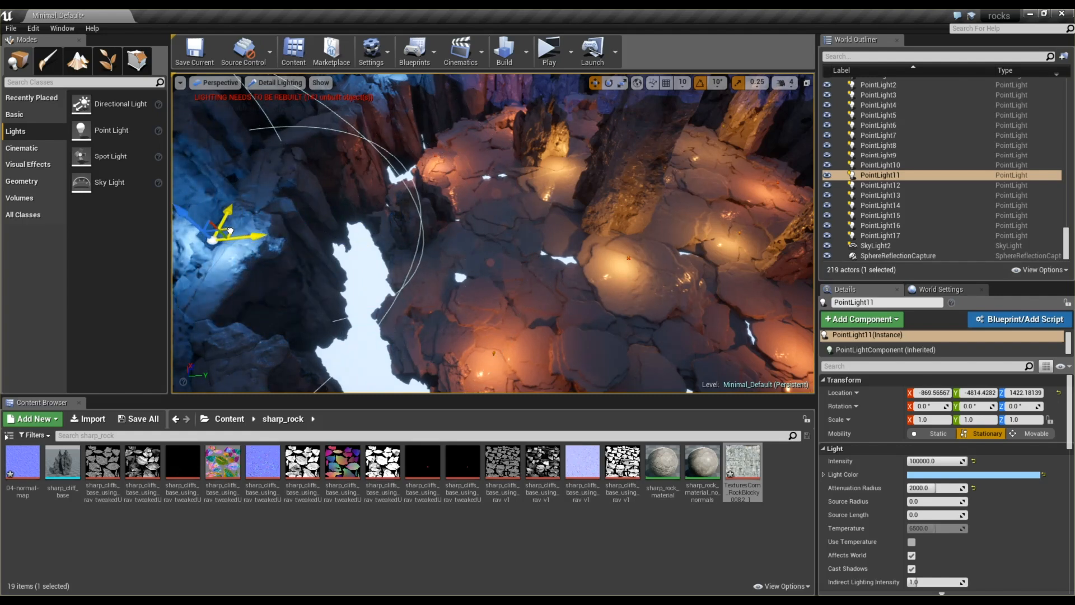
pyautogui.hotkey('ctrl', 'z')
# Focus the viewport on the central standing rock and switch the view mode from Detail Lighting to Lit
pyautogui.keyDown('alt'); pyautogui.moveTo(522, 257); pyautogui.dragTo(481, 208); pyautogui.keyUp('alt')
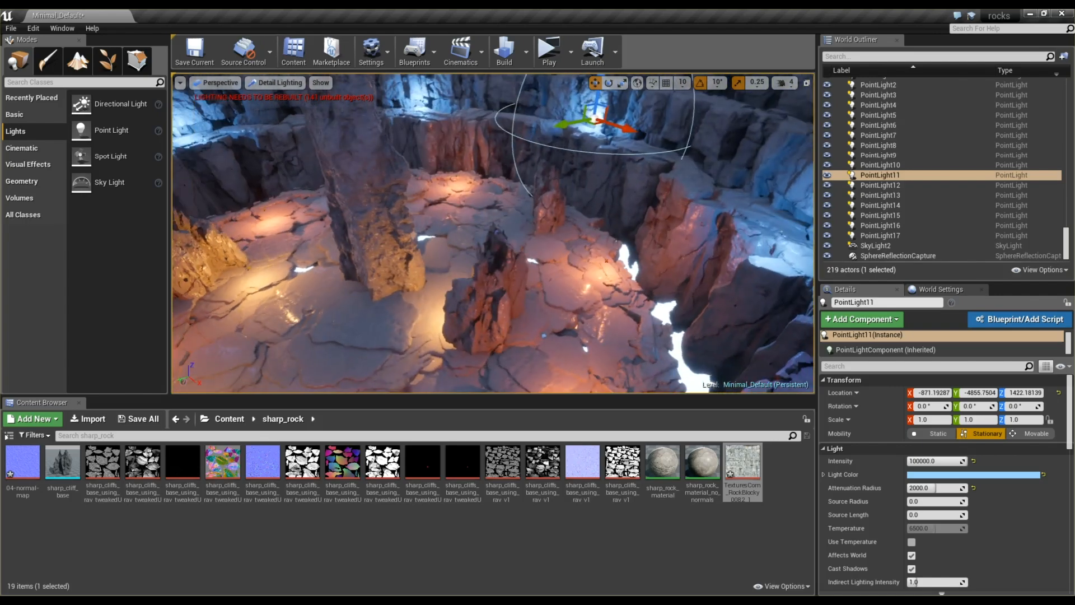
pyautogui.click(377, 197)
pyautogui.press('f')
pyautogui.keyDown('alt'); pyautogui.moveTo(377, 197); pyautogui.dragTo(432, 205); pyautogui.keyUp('alt')
pyautogui.click(272, 83)
pyautogui.click(276, 105)
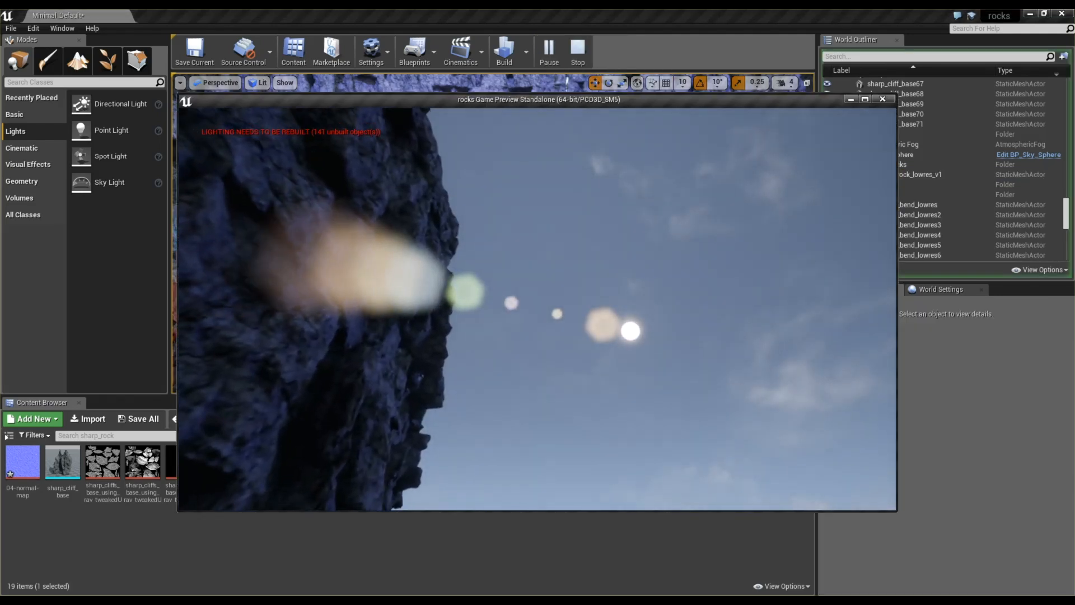
# Run the console command Viewmode Lit_DetailLighting in the standalone game preview
pyautogui.press('`')
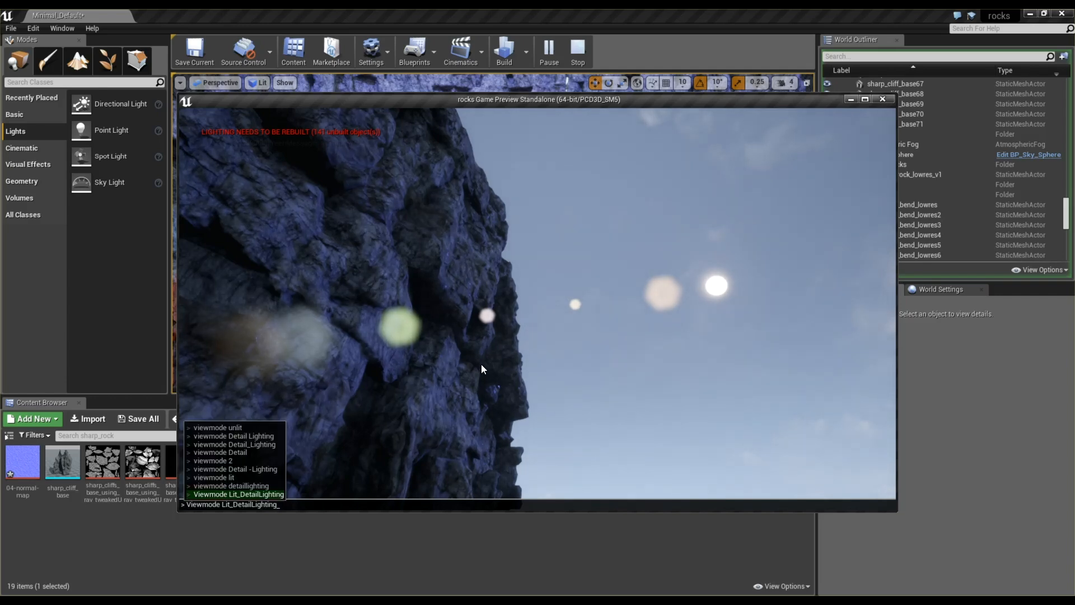
pyautogui.press('Return')
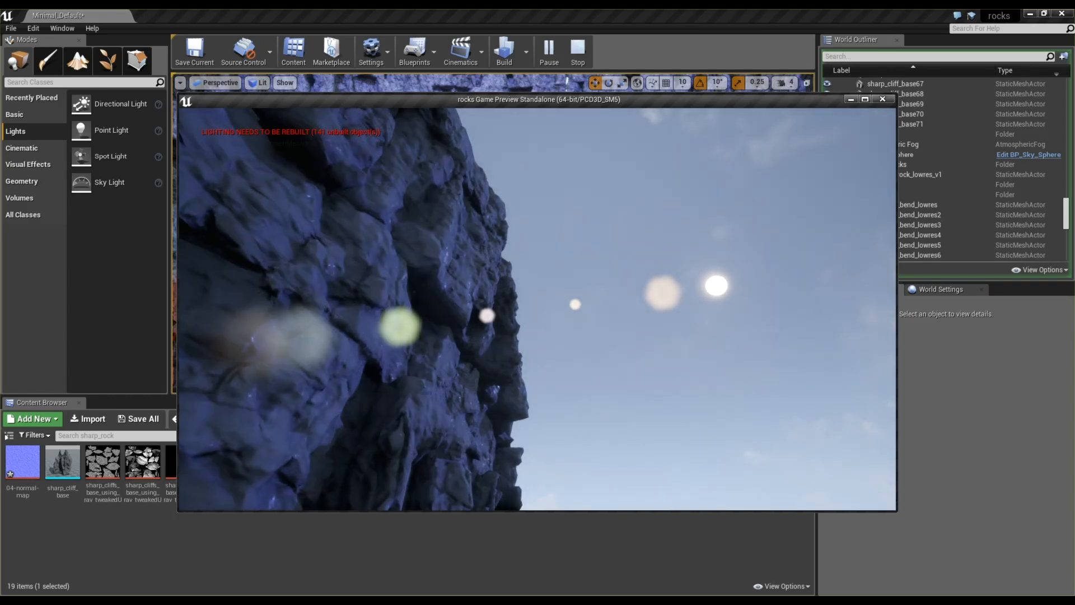